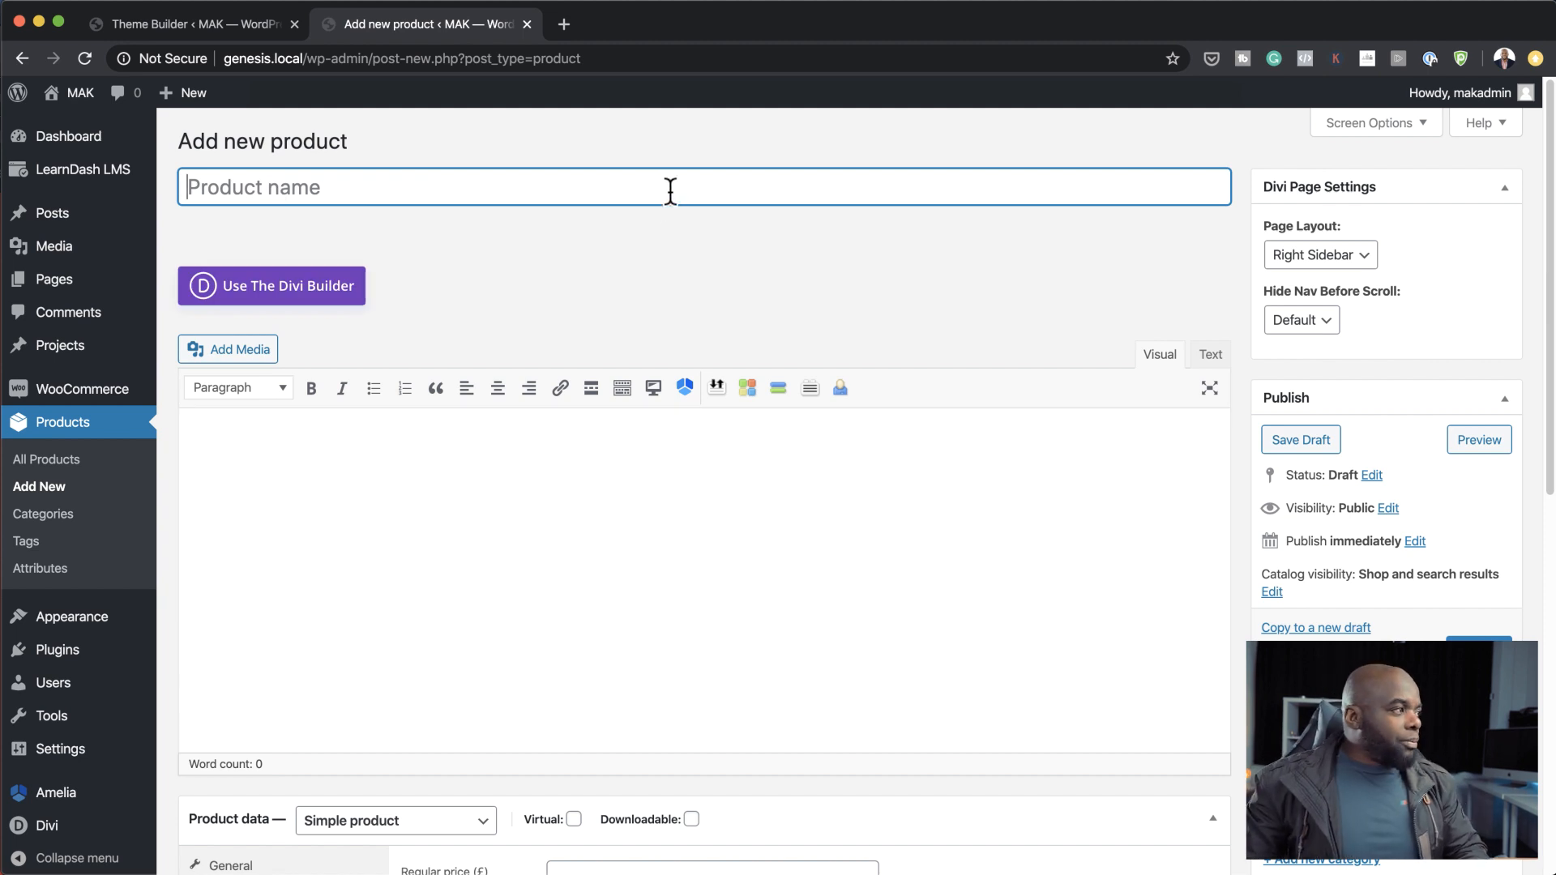
# Name the new product "Product A" and enter "sfsssff" as its description.
pyautogui.write('P')
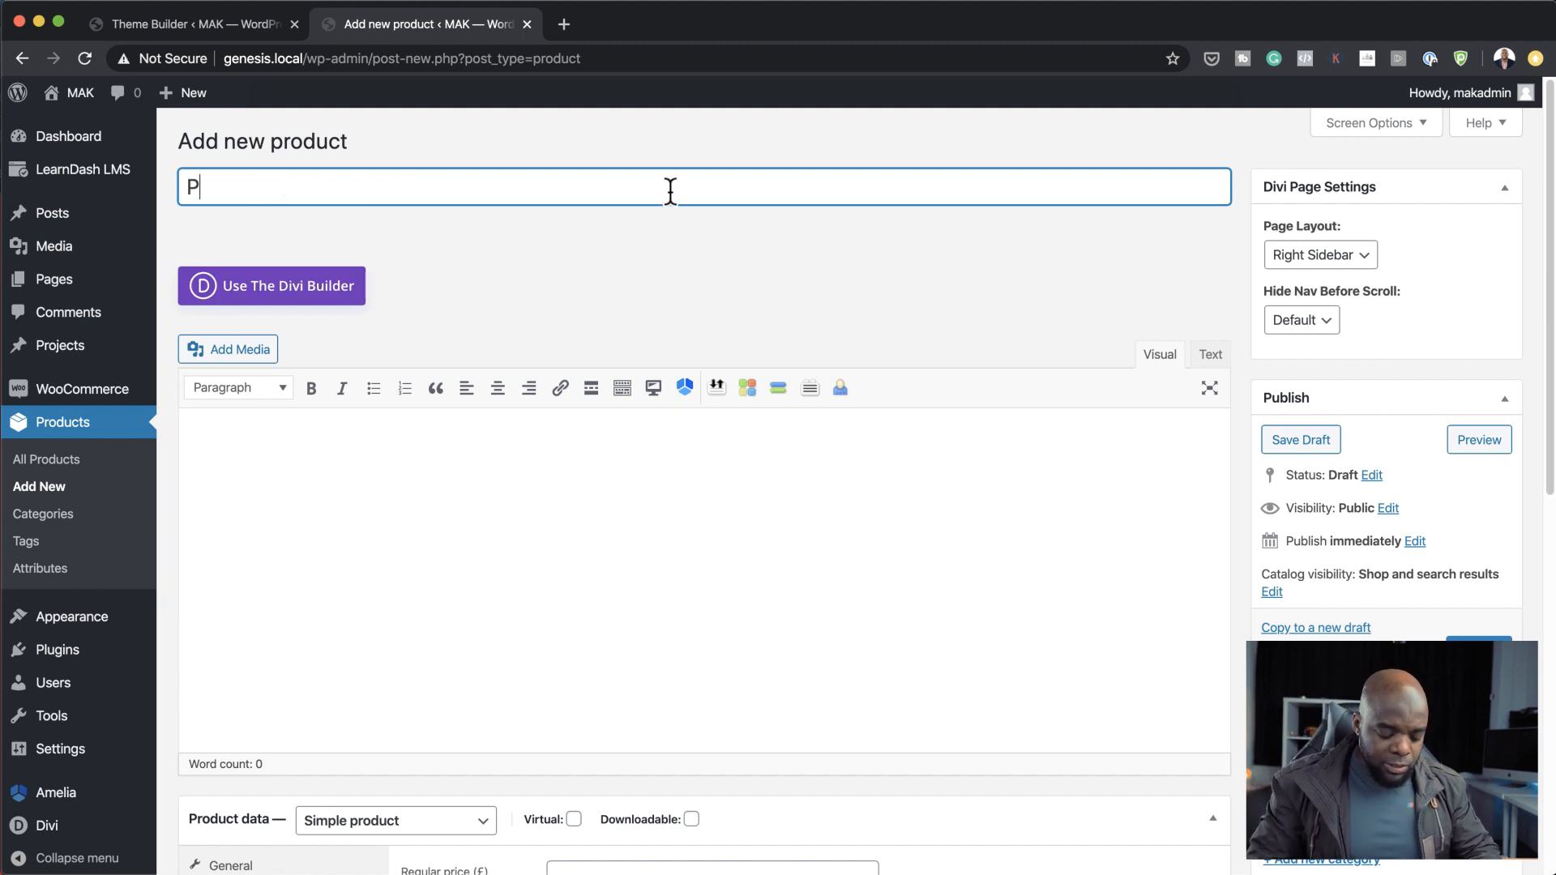
pyautogui.write('roduct A')
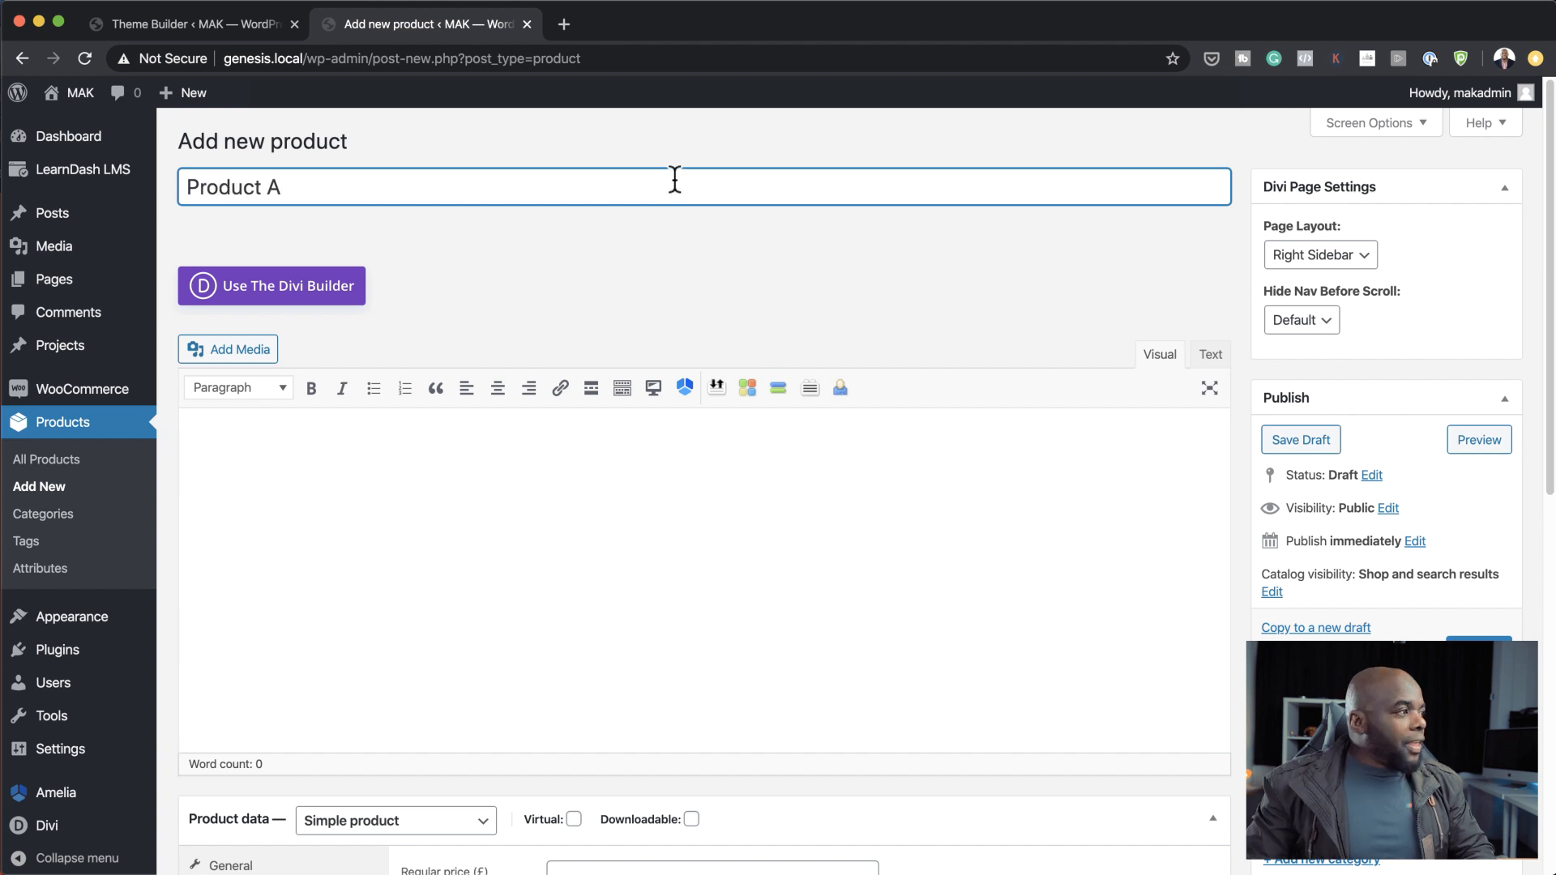
pyautogui.click(298, 440)
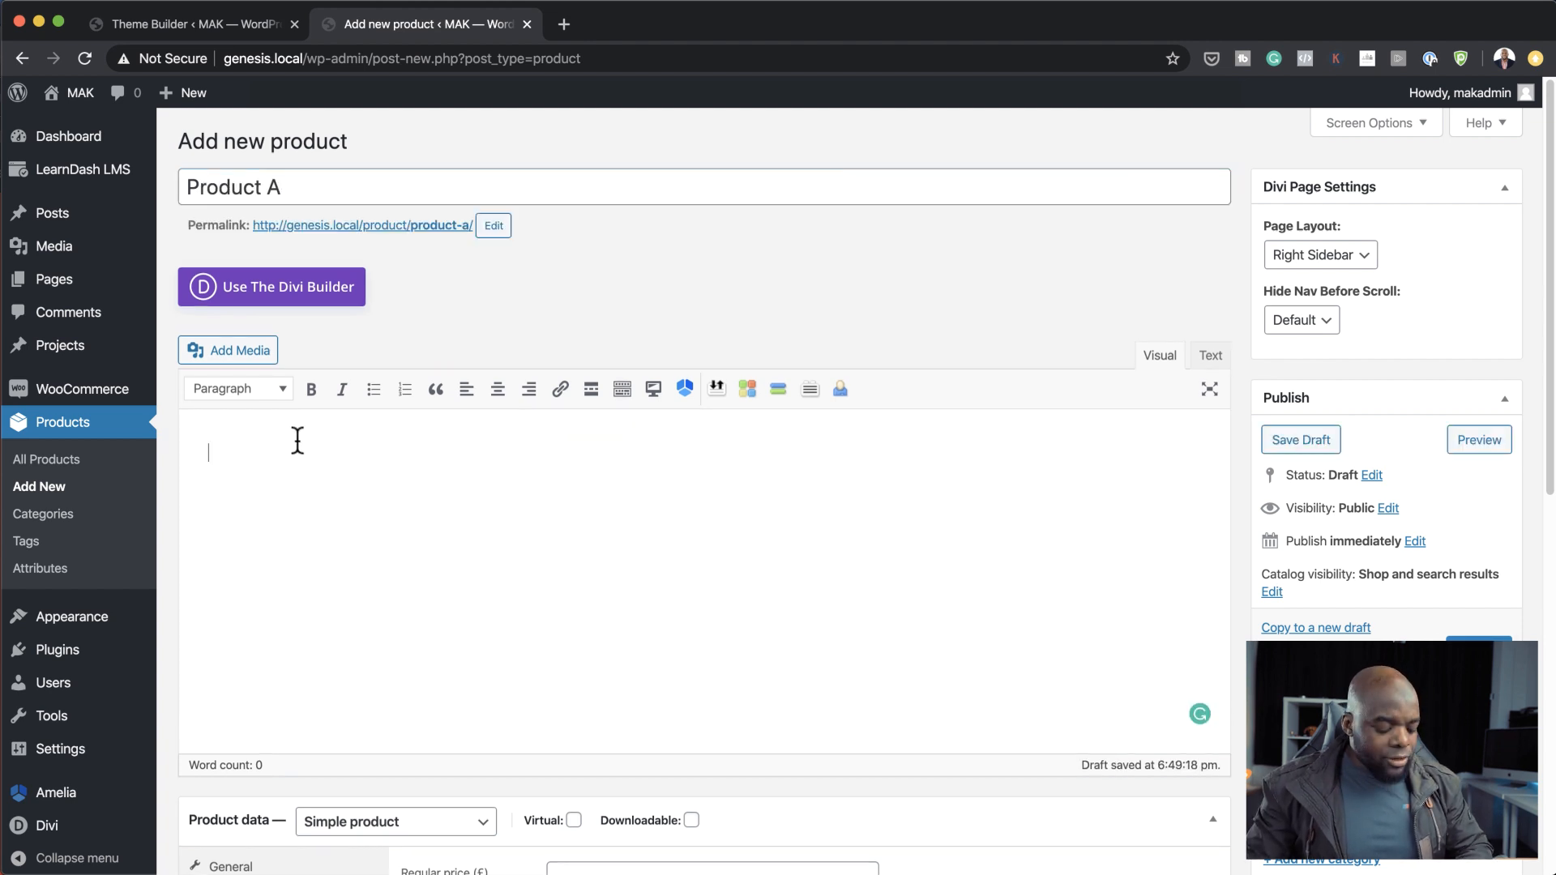
pyautogui.write('sfsssff')
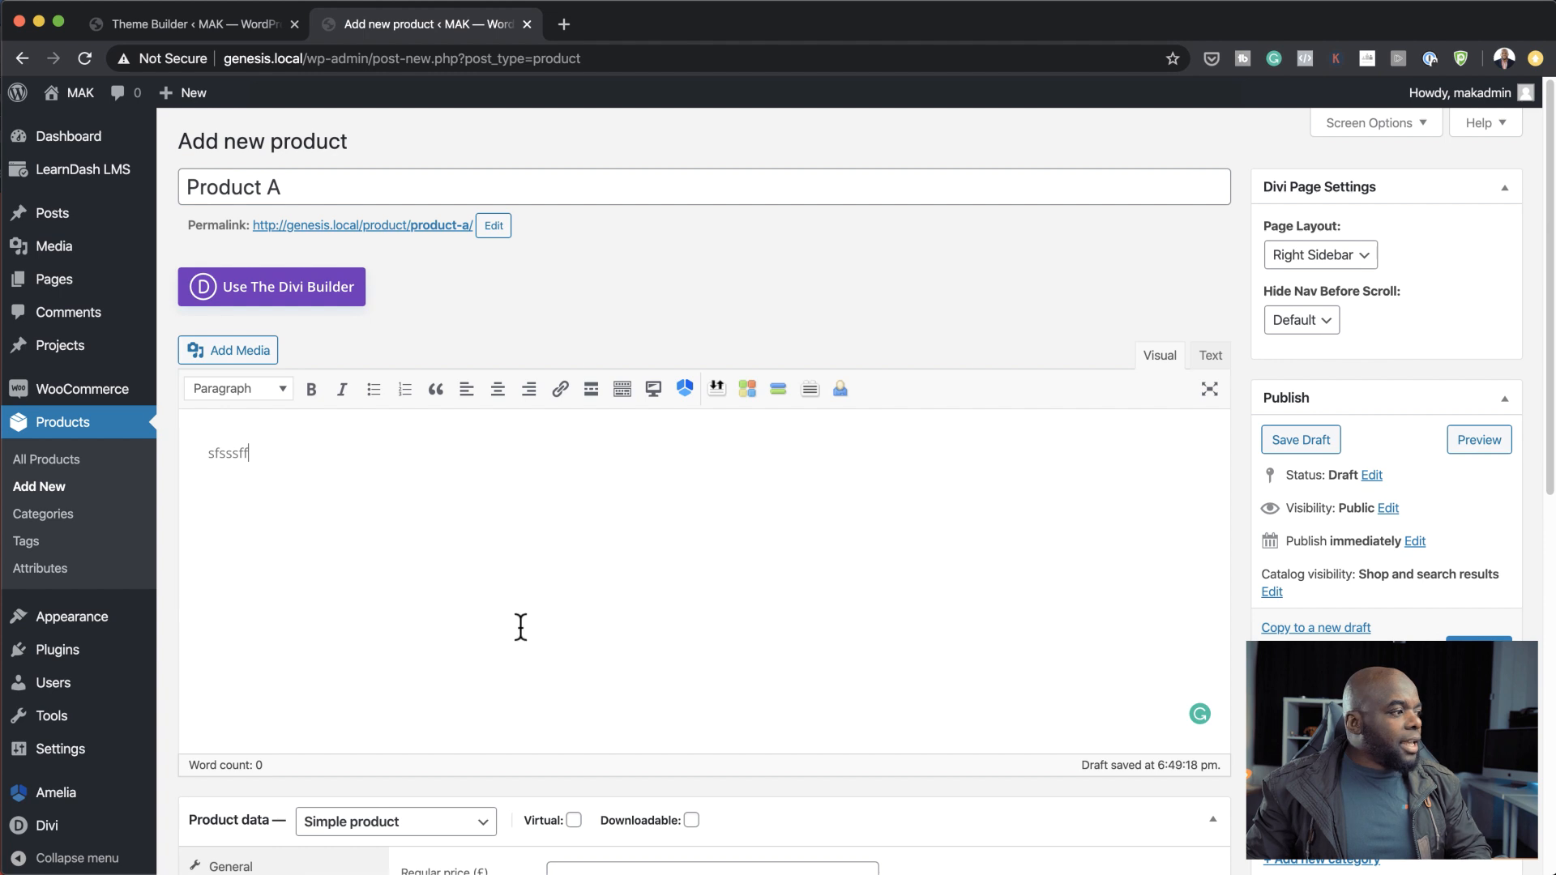
# Set the product's regular price to £99 and assign it to the flowers category.
pyautogui.scroll(-5, 486, 599)
pyautogui.click(576, 654)
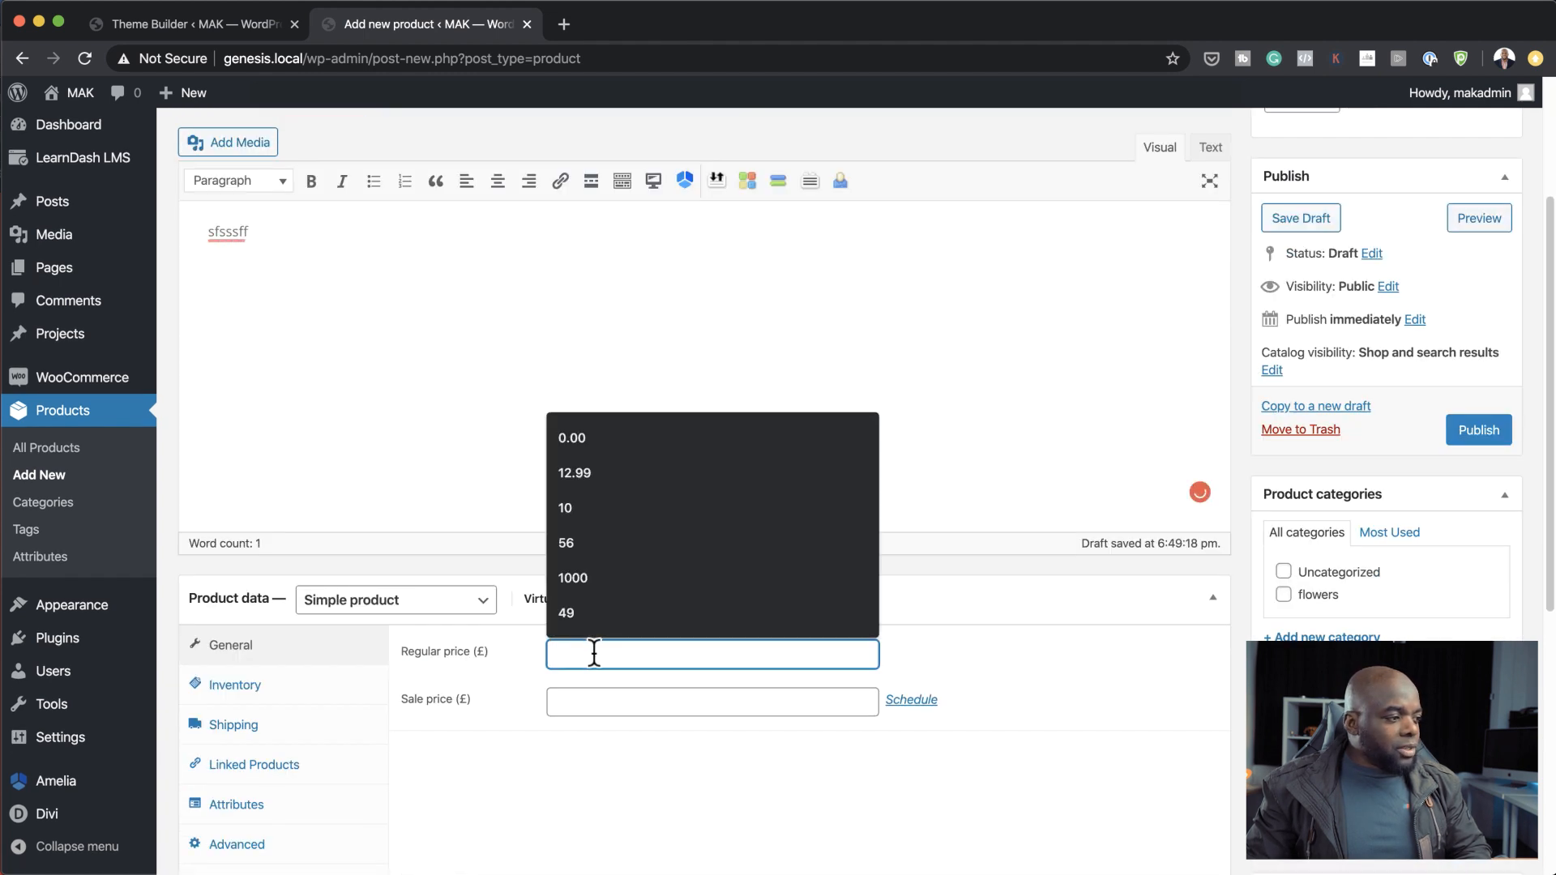
pyautogui.write('99')
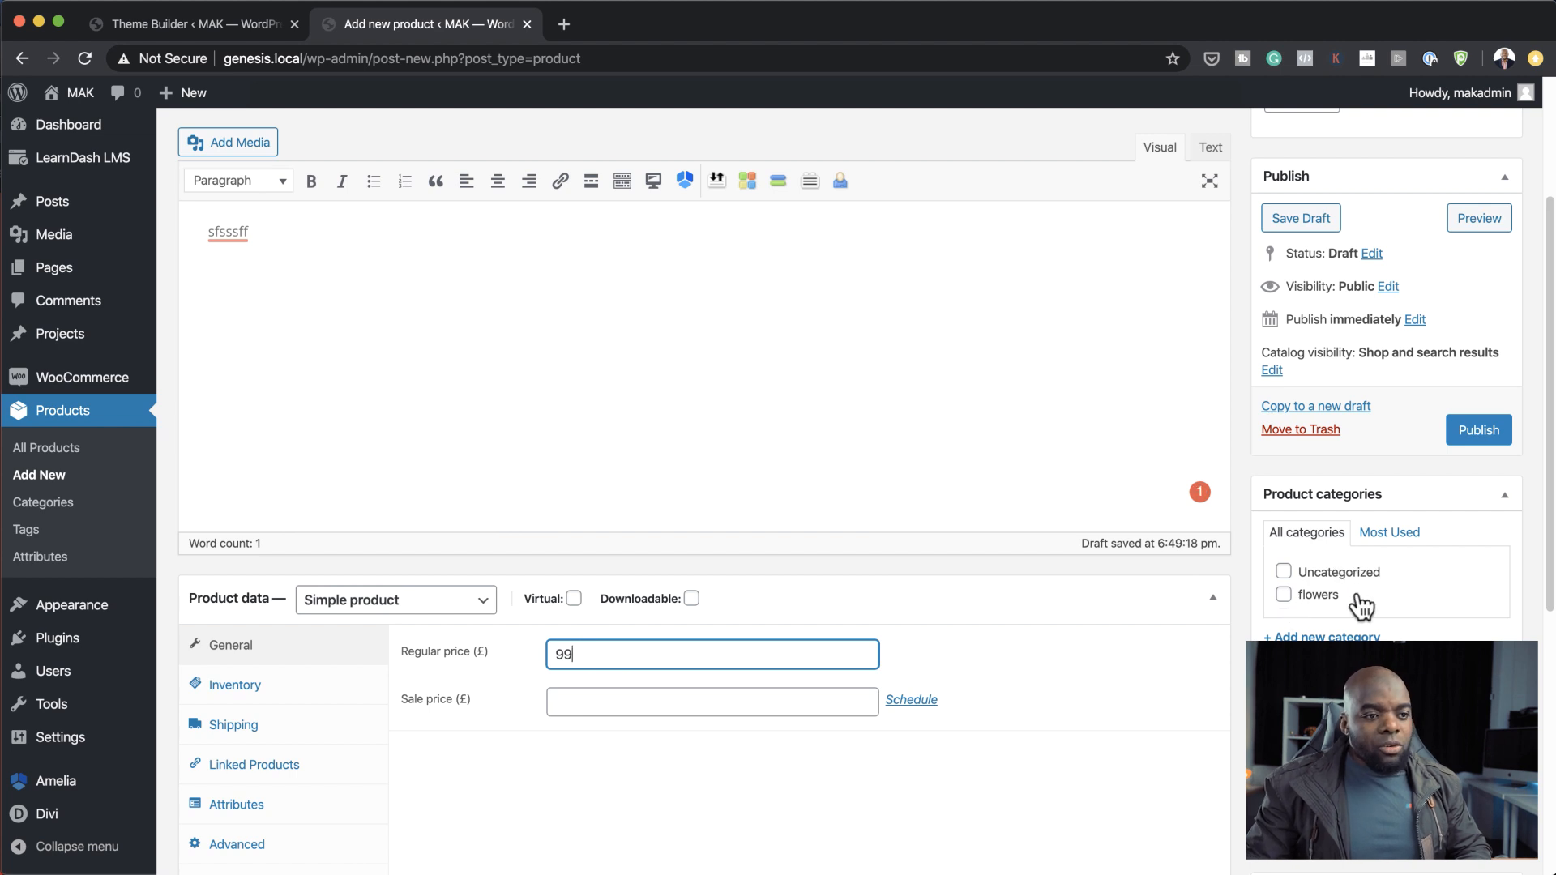
pyautogui.click(1284, 595)
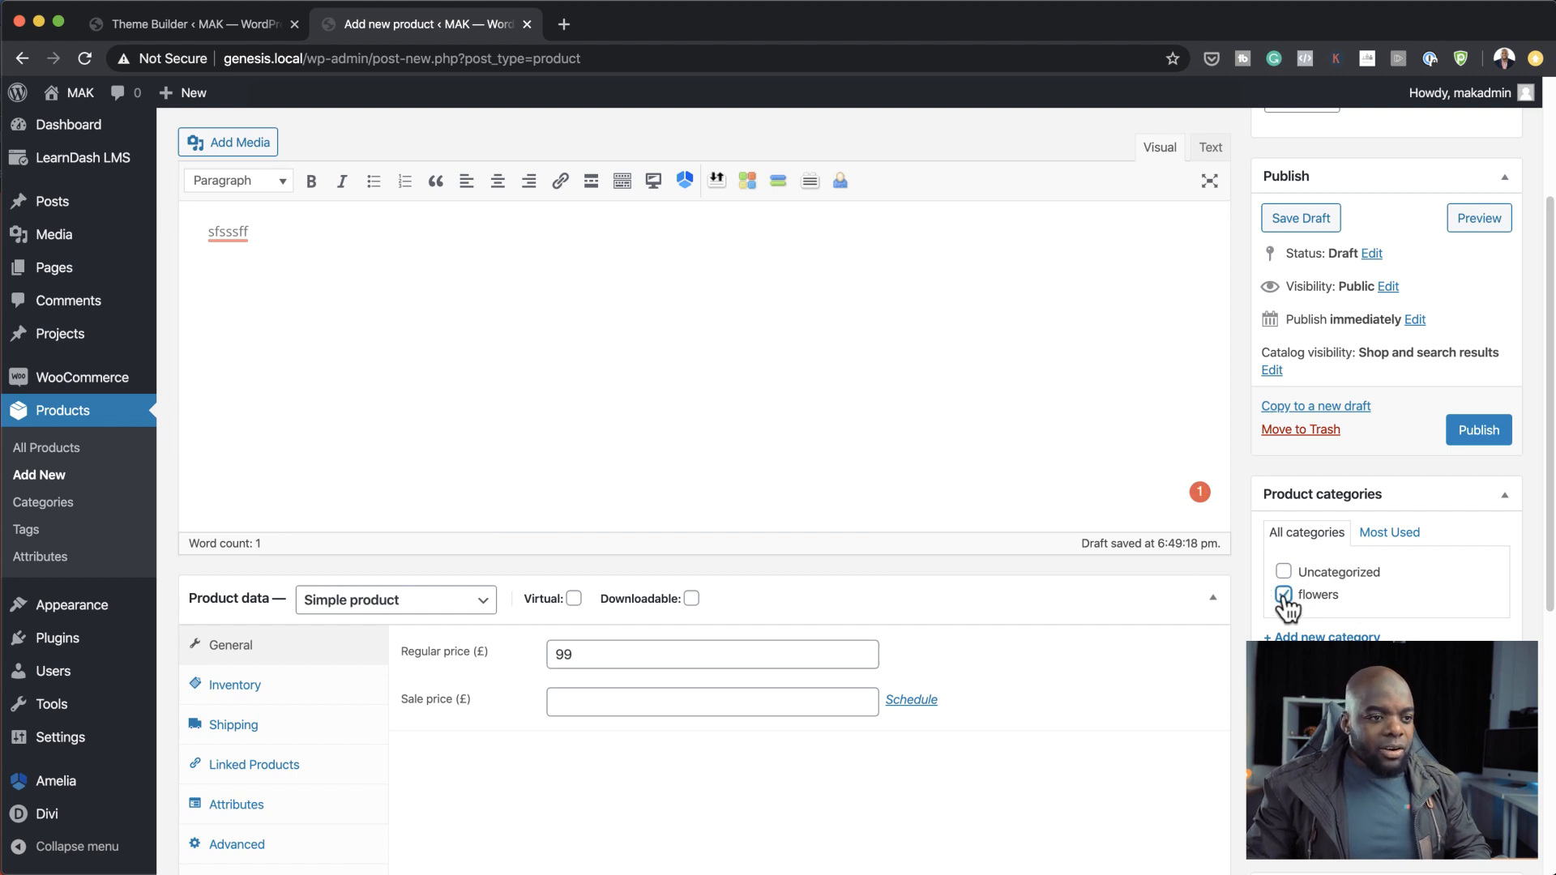
# Set the product image to the media library photo of the woman holding a yellow flower.
pyautogui.scroll(-1, 1410, 608)
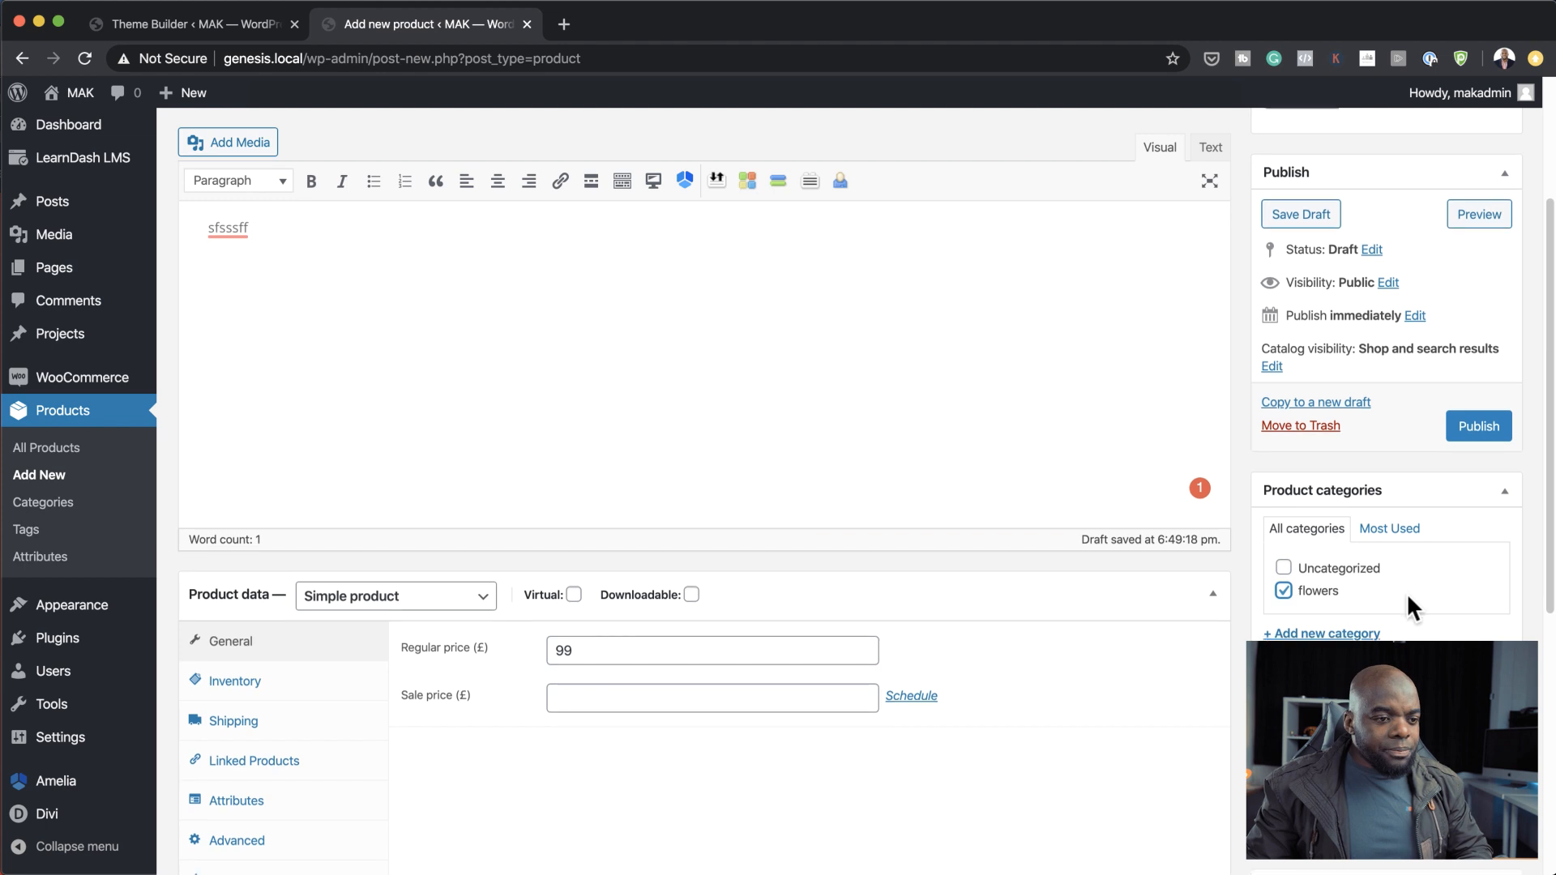
pyautogui.scroll(-5, 1408, 600)
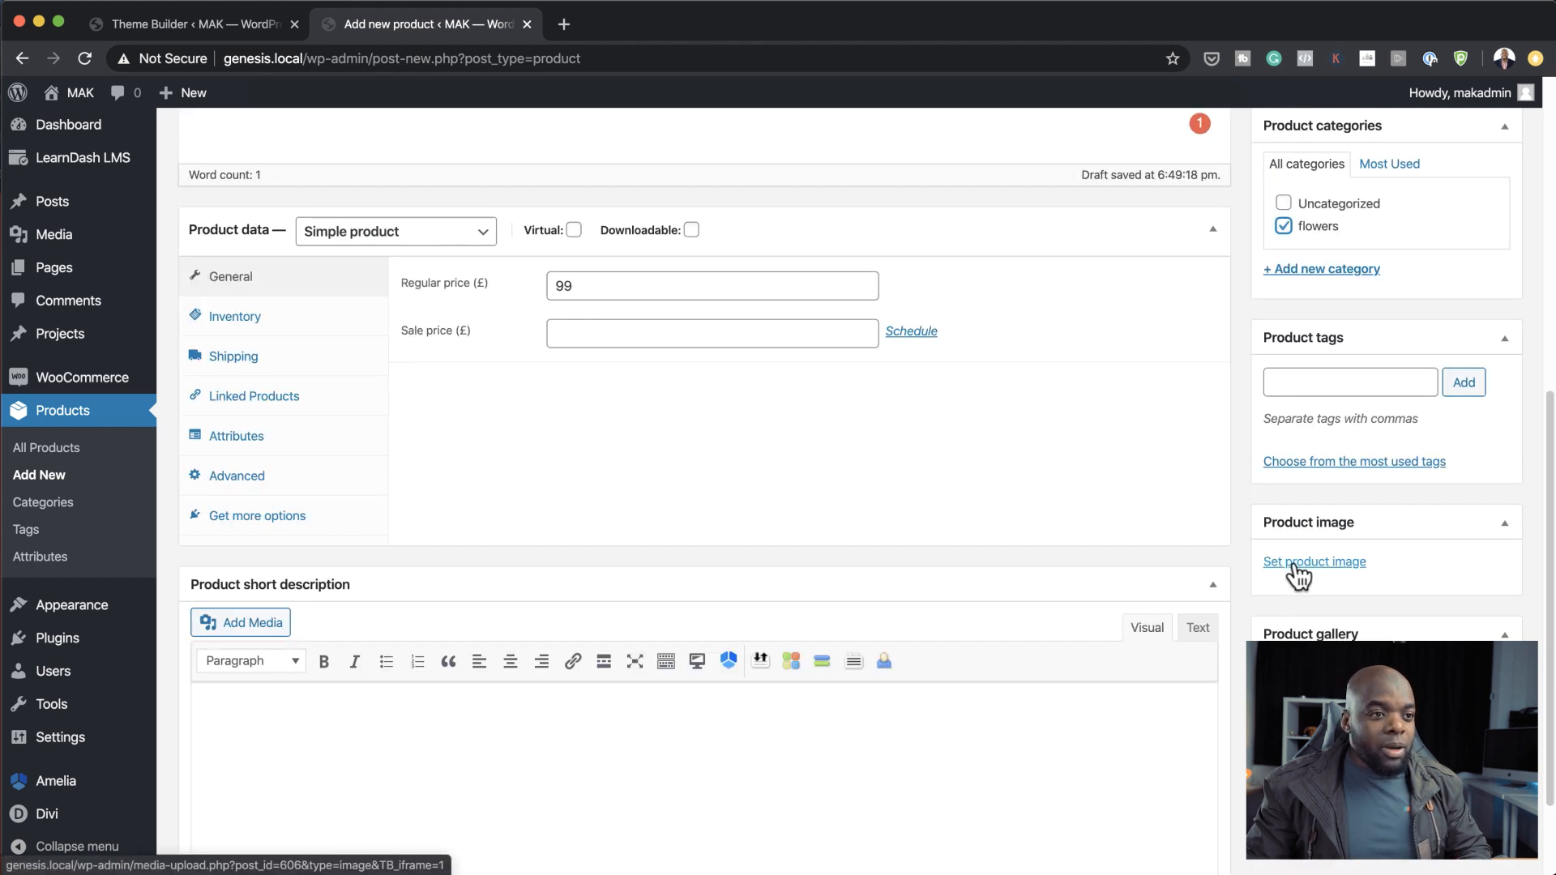
pyautogui.click(1297, 572)
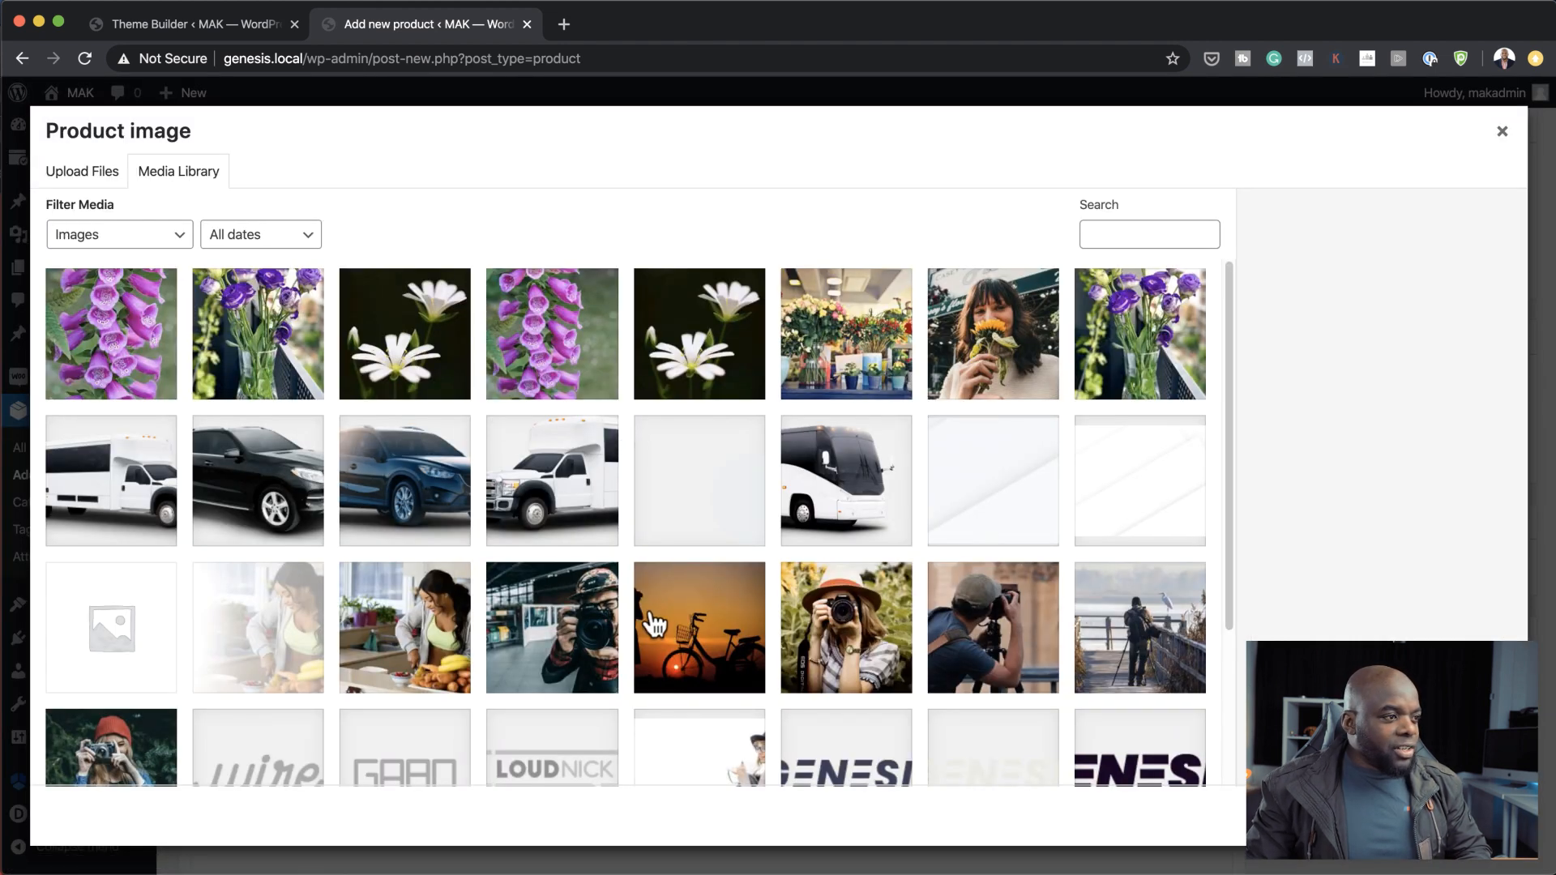
pyautogui.click(1011, 363)
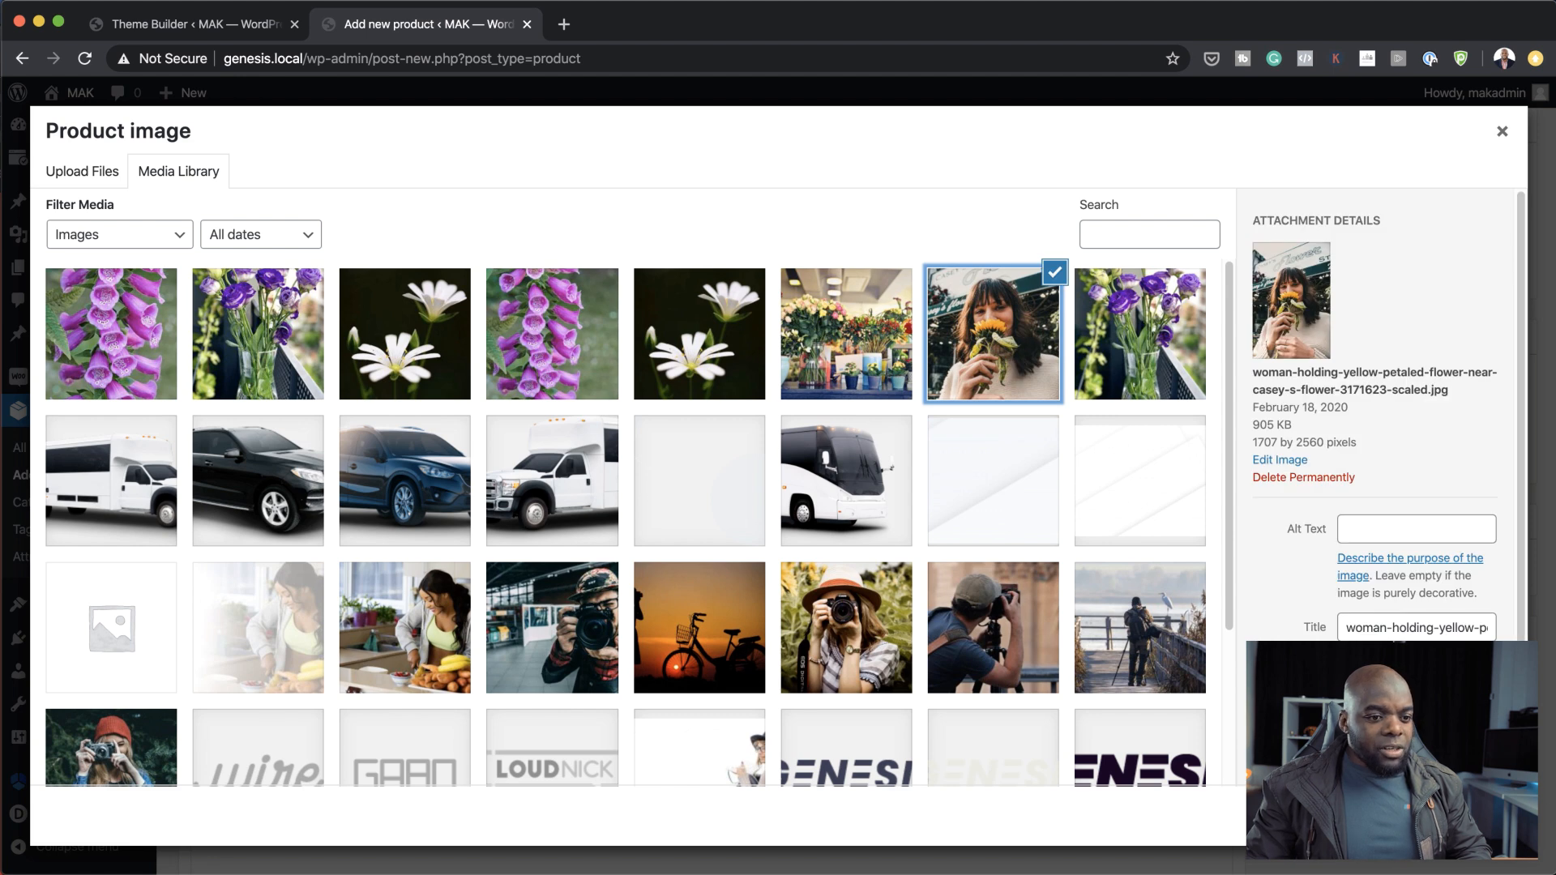
pyautogui.click(1448, 816)
pyautogui.scroll(1, 1422, 688)
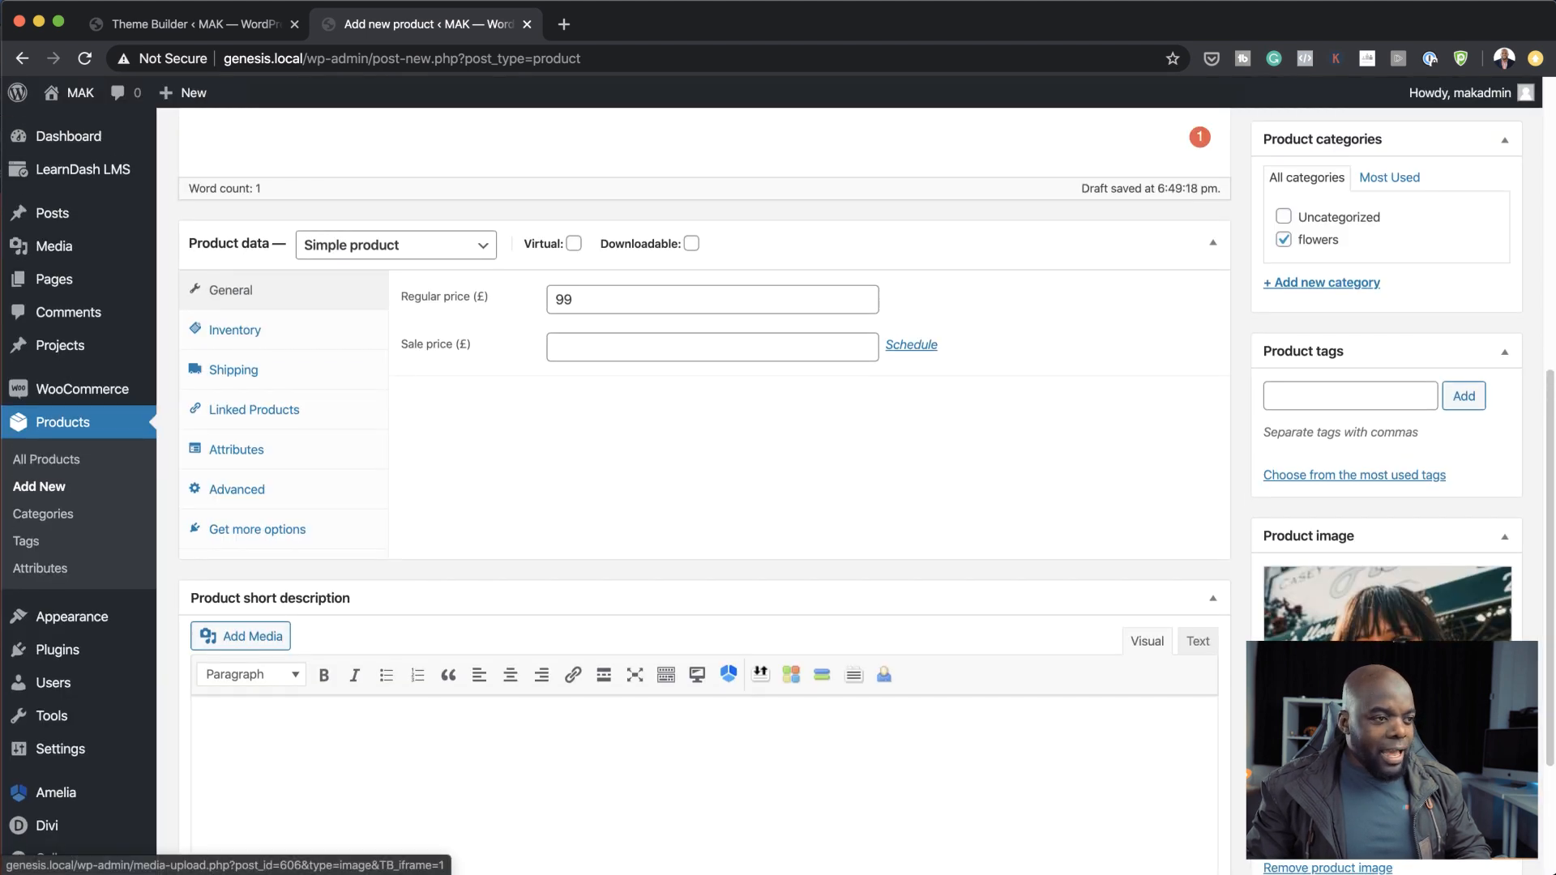
# Leave the product form for the list of all products without saving, and move the Product A draft to the trash.
pyautogui.scroll(7, 951, 596)
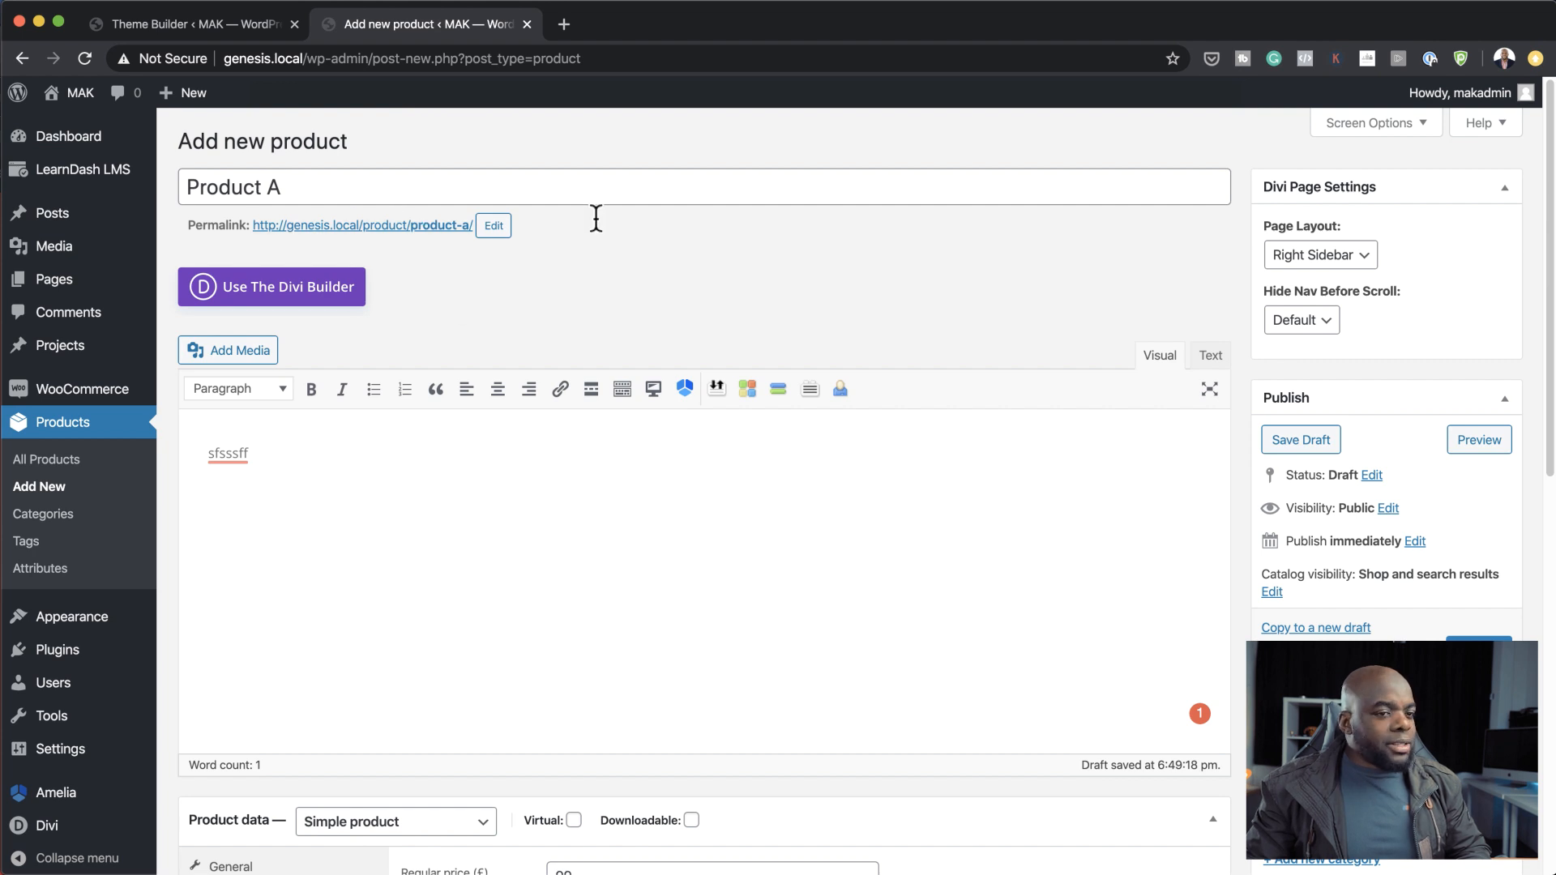
pyautogui.scroll(-3, 1342, 614)
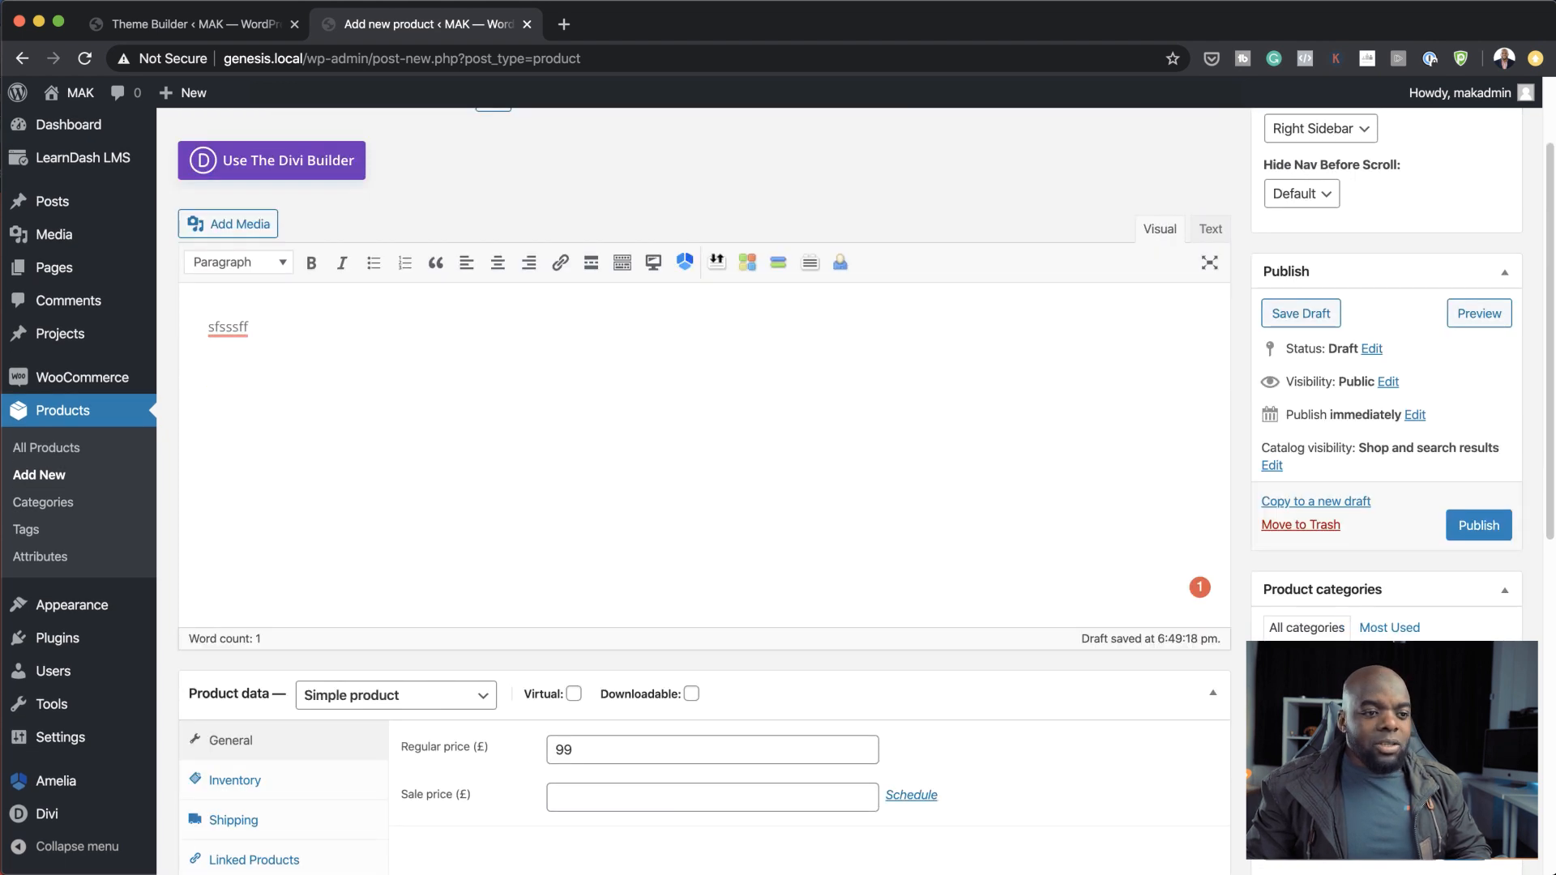
pyautogui.scroll(-5, 1341, 614)
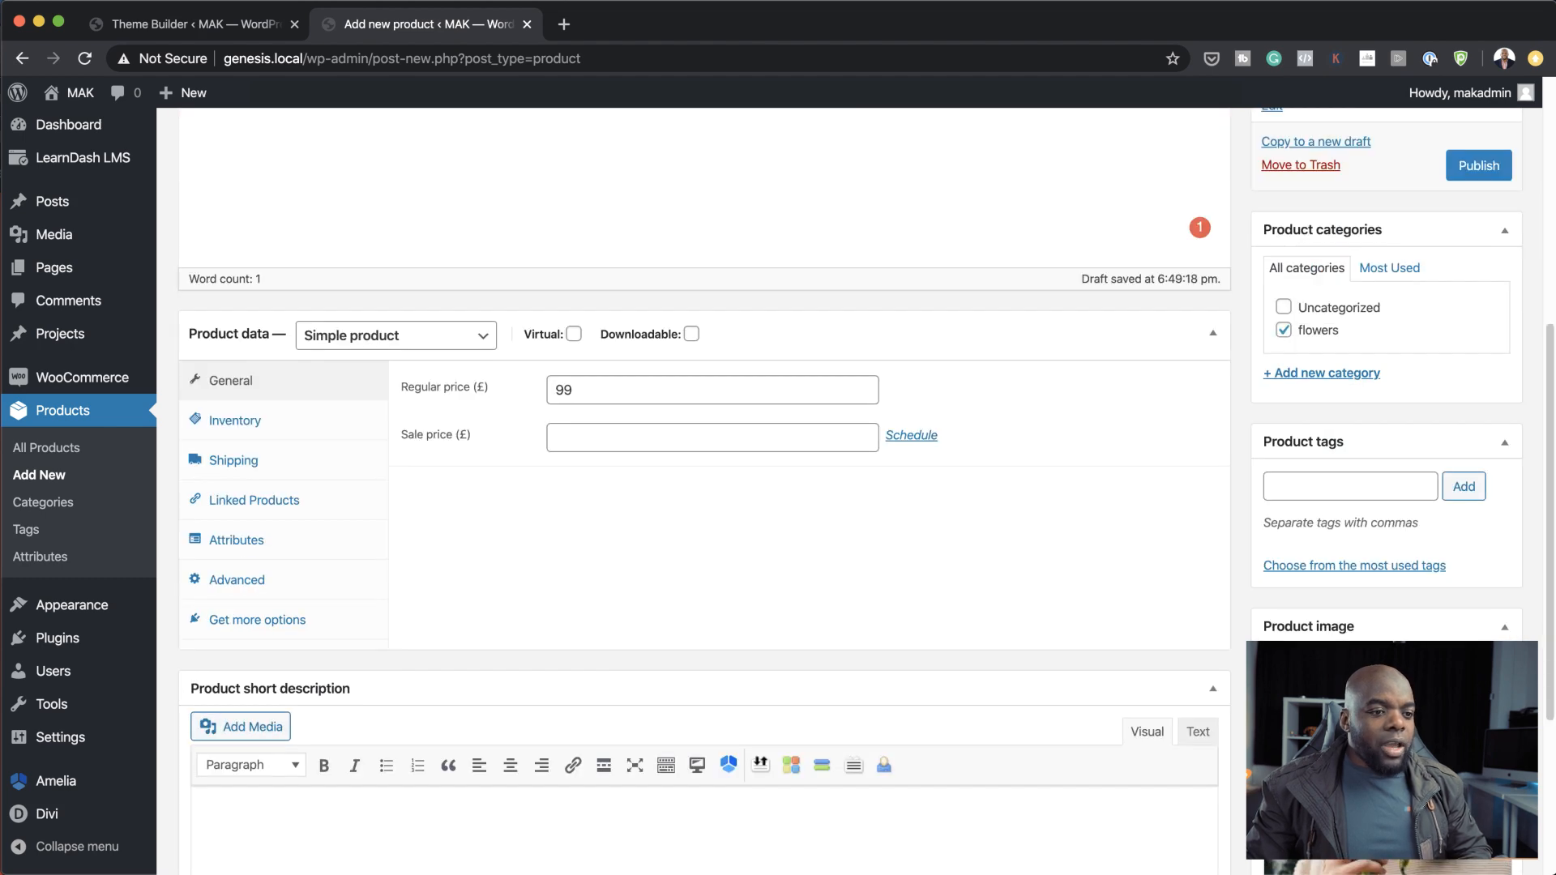
pyautogui.scroll(7, 1354, 357)
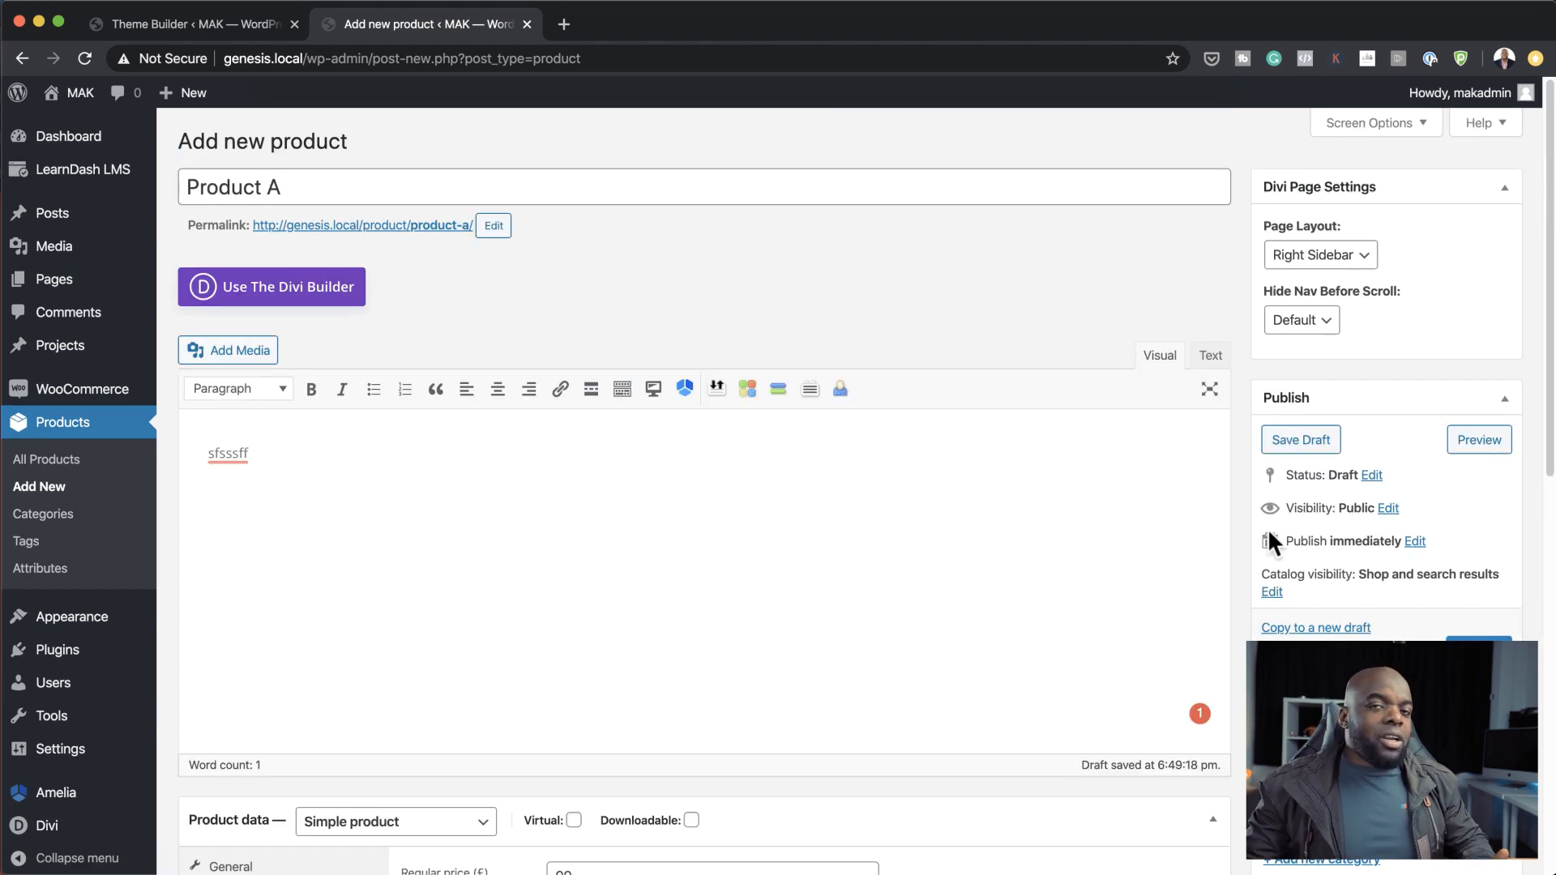
pyautogui.click(46, 458)
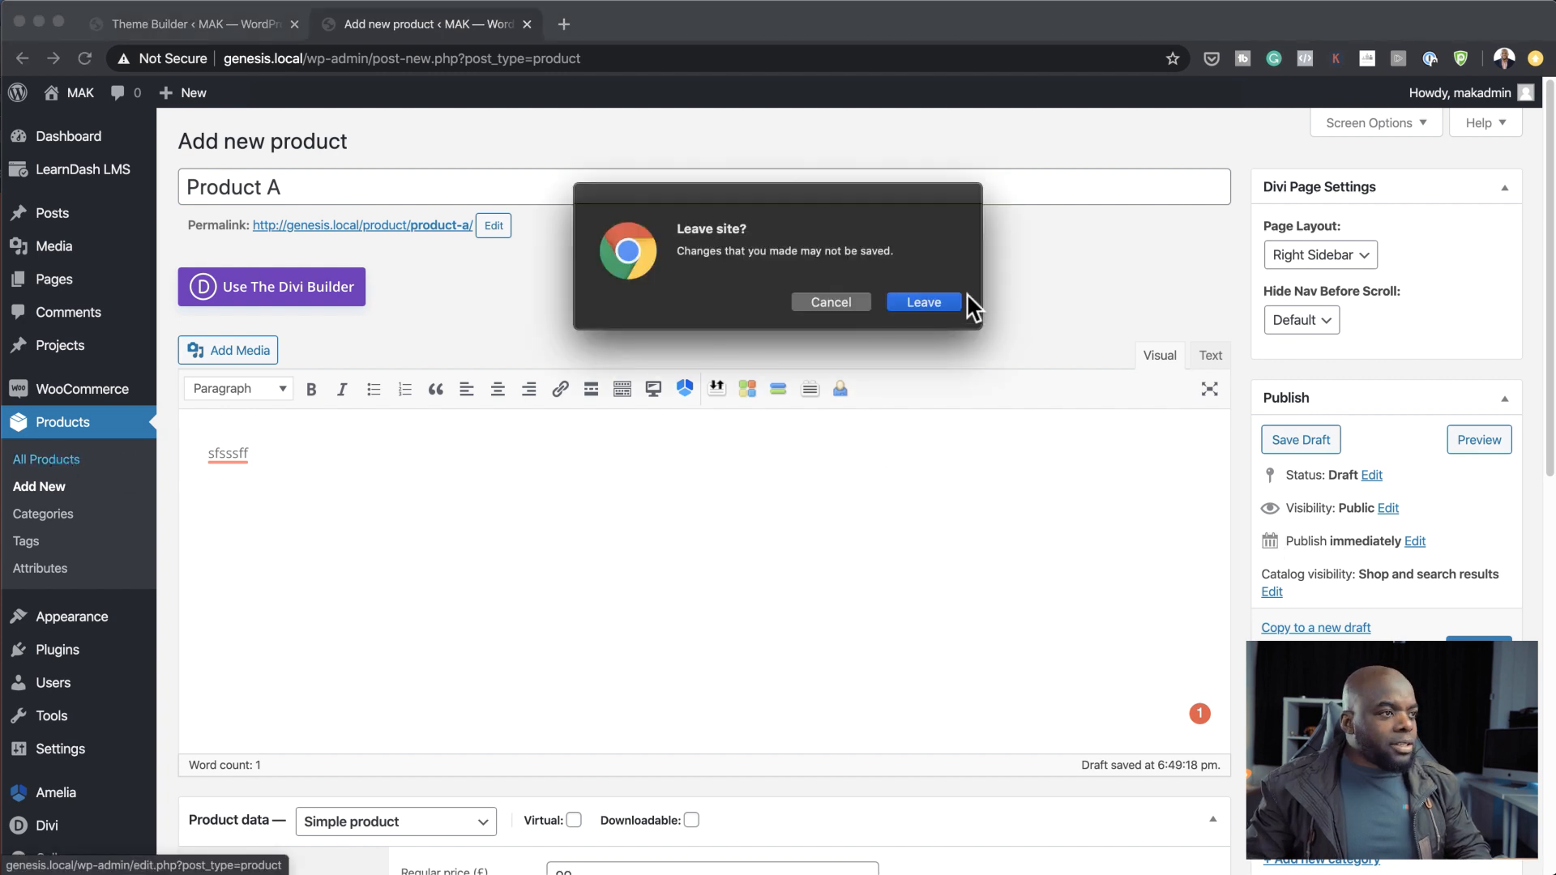
pyautogui.click(945, 302)
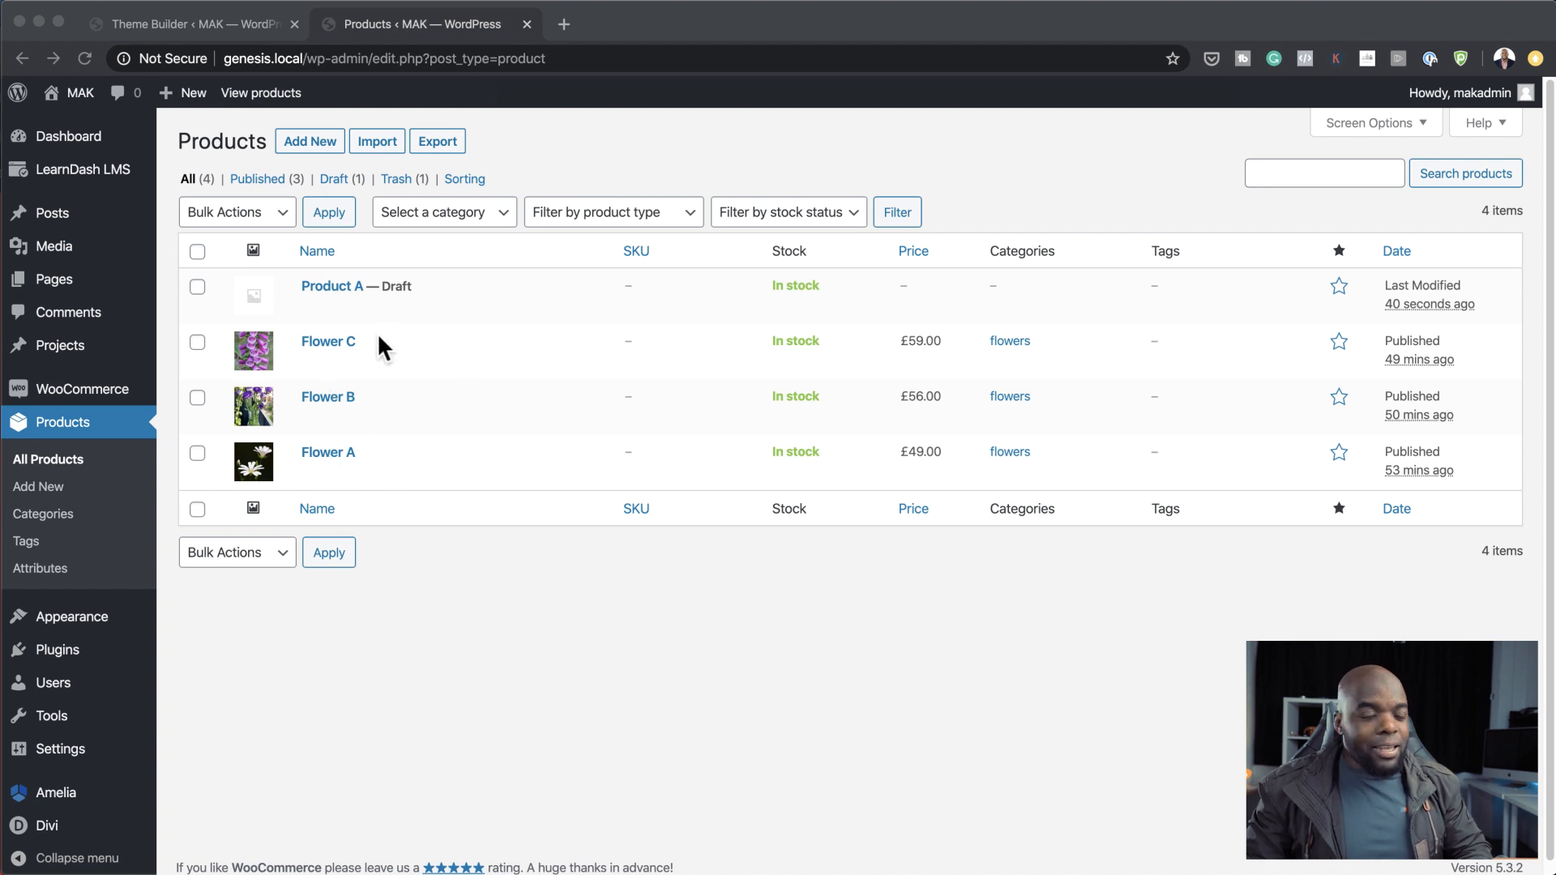
pyautogui.click(467, 308)
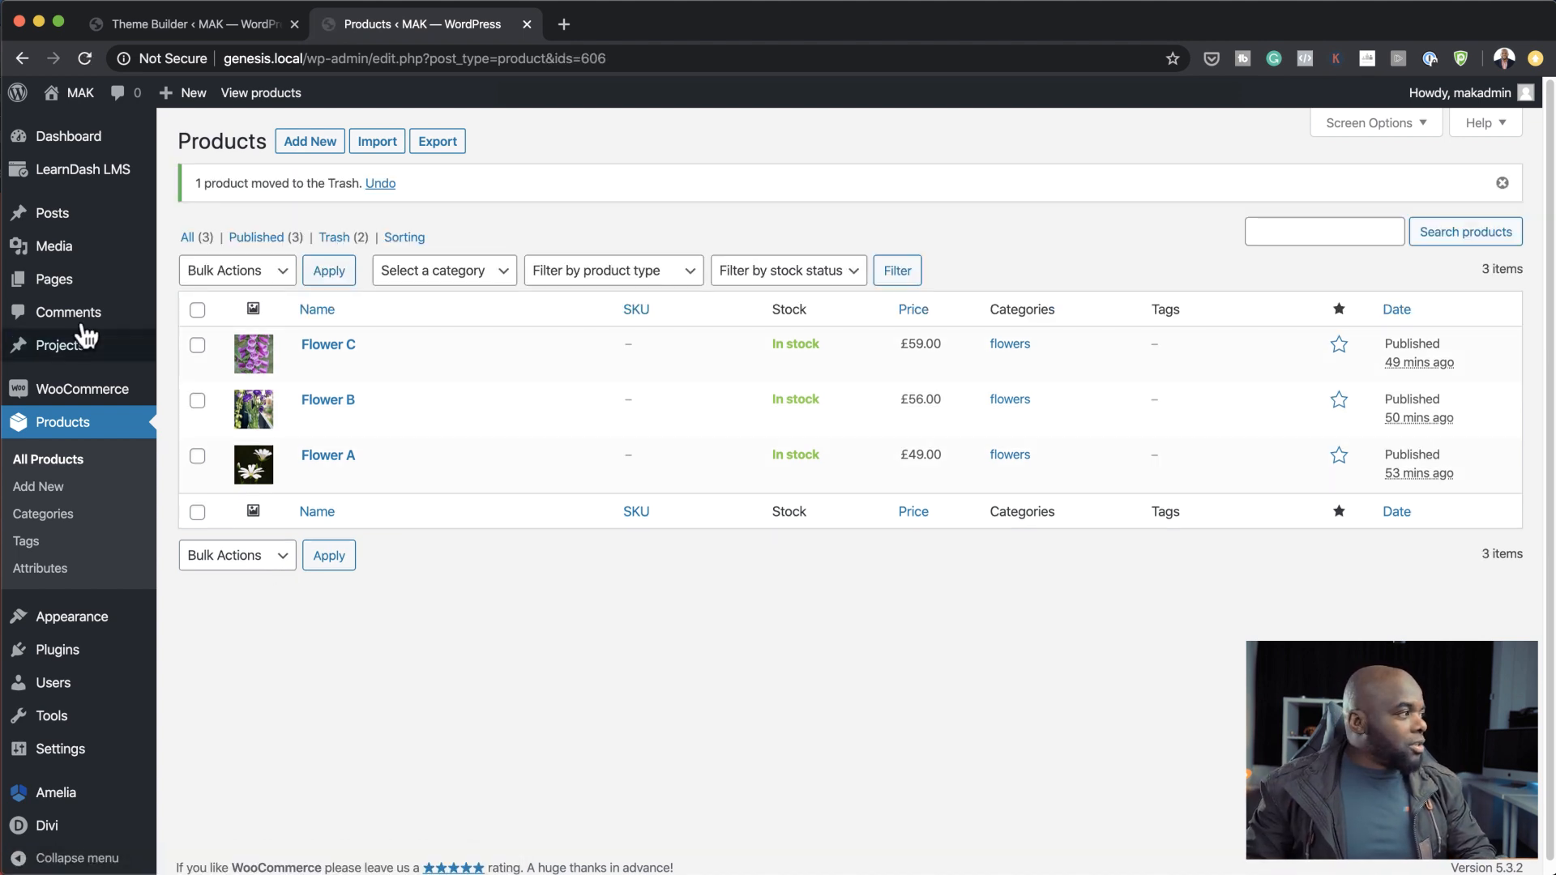
# Add a new page titled "My Shopping".
pyautogui.moveTo(61, 285)
pyautogui.click(221, 302)
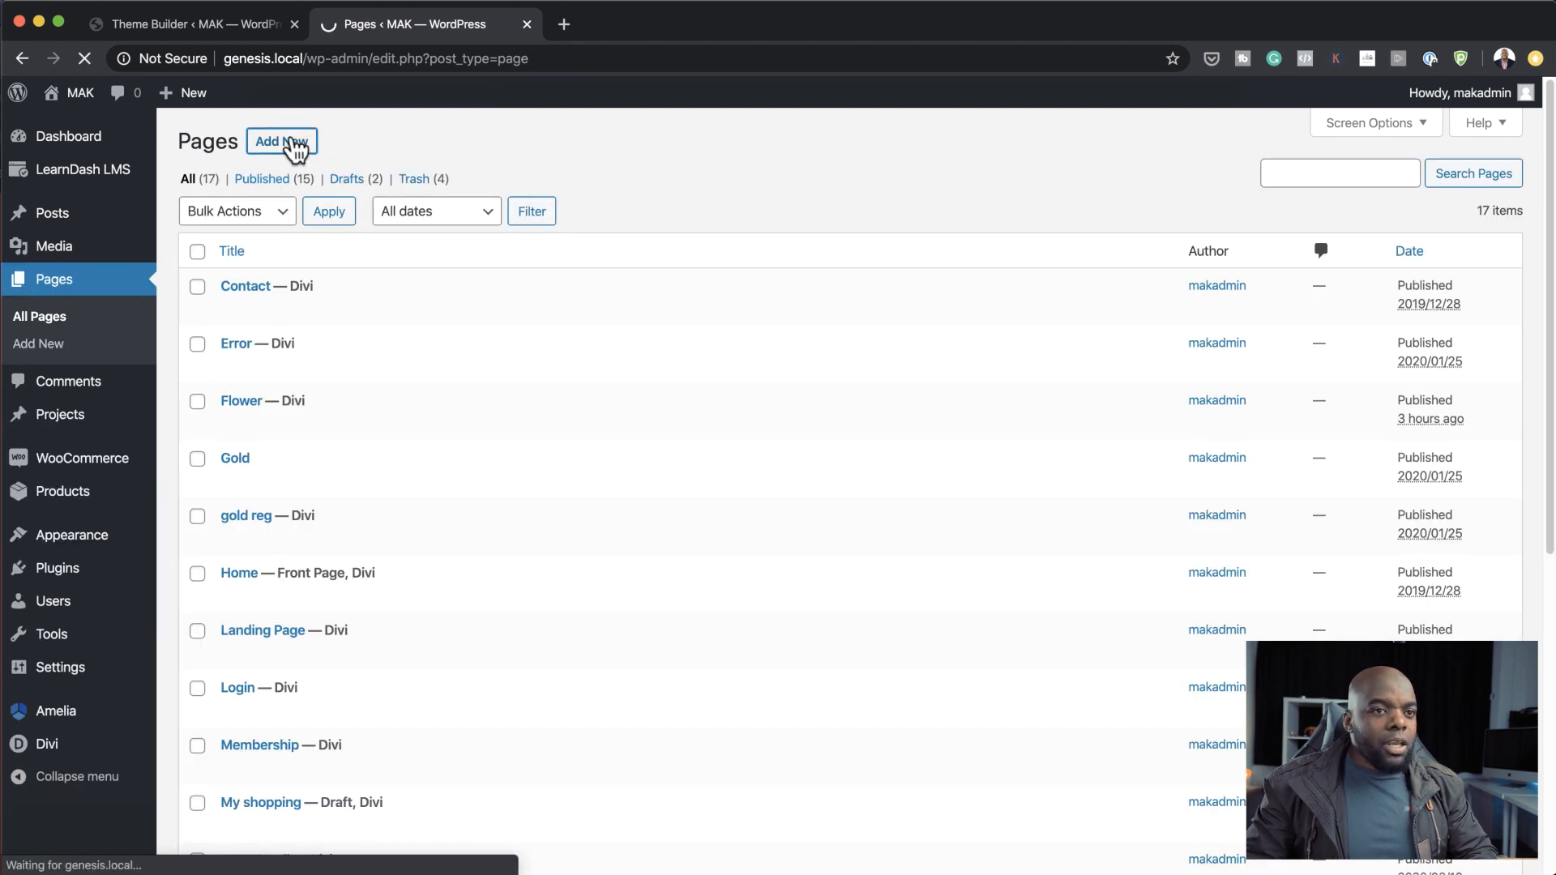
pyautogui.click(293, 144)
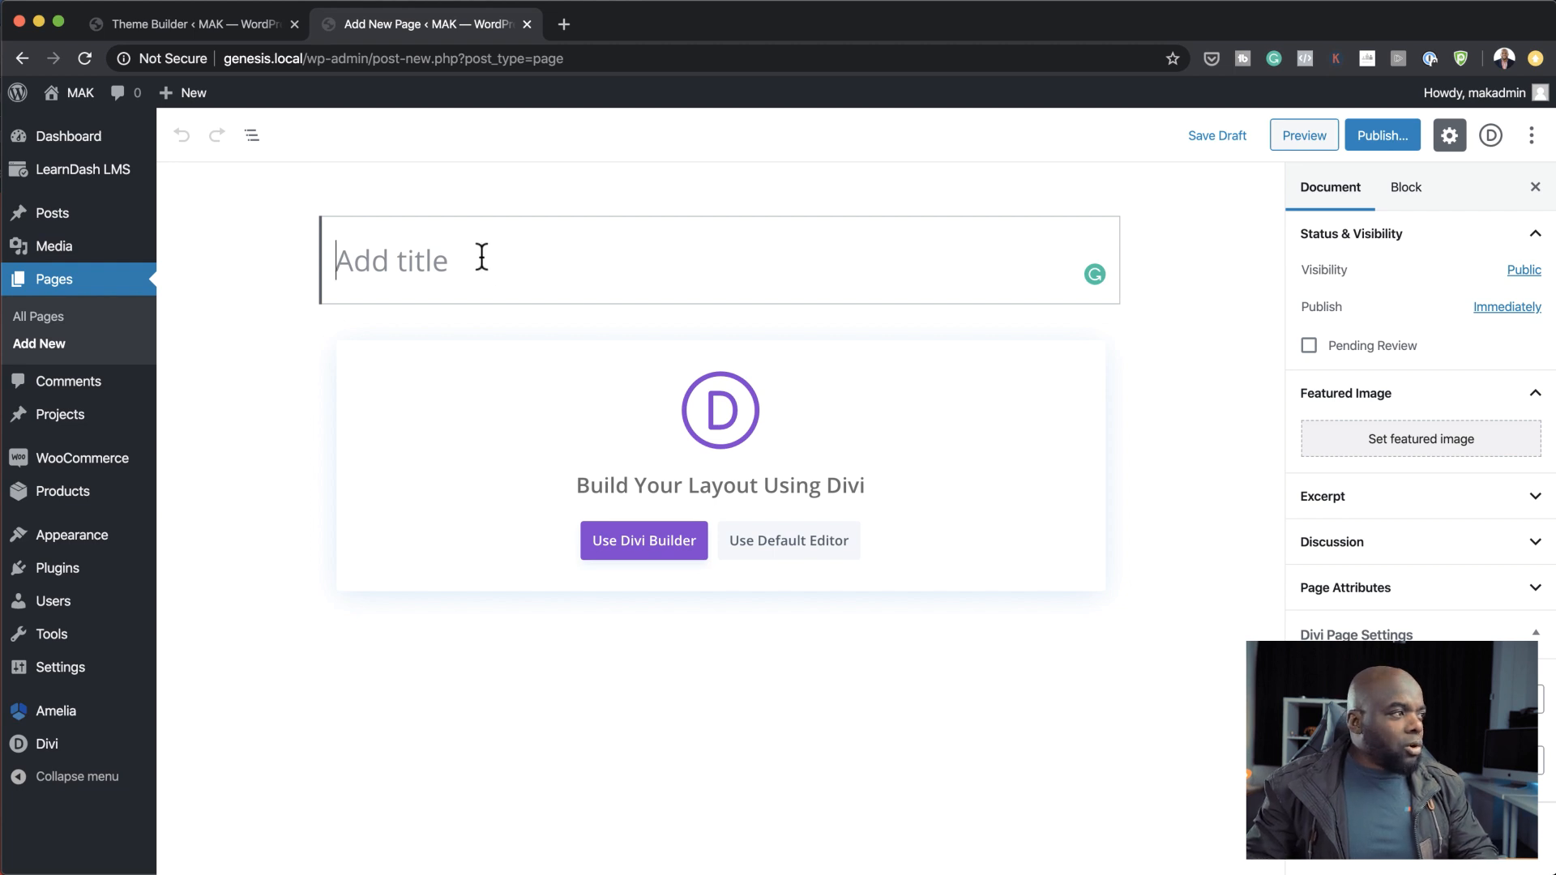
pyautogui.write('My S')
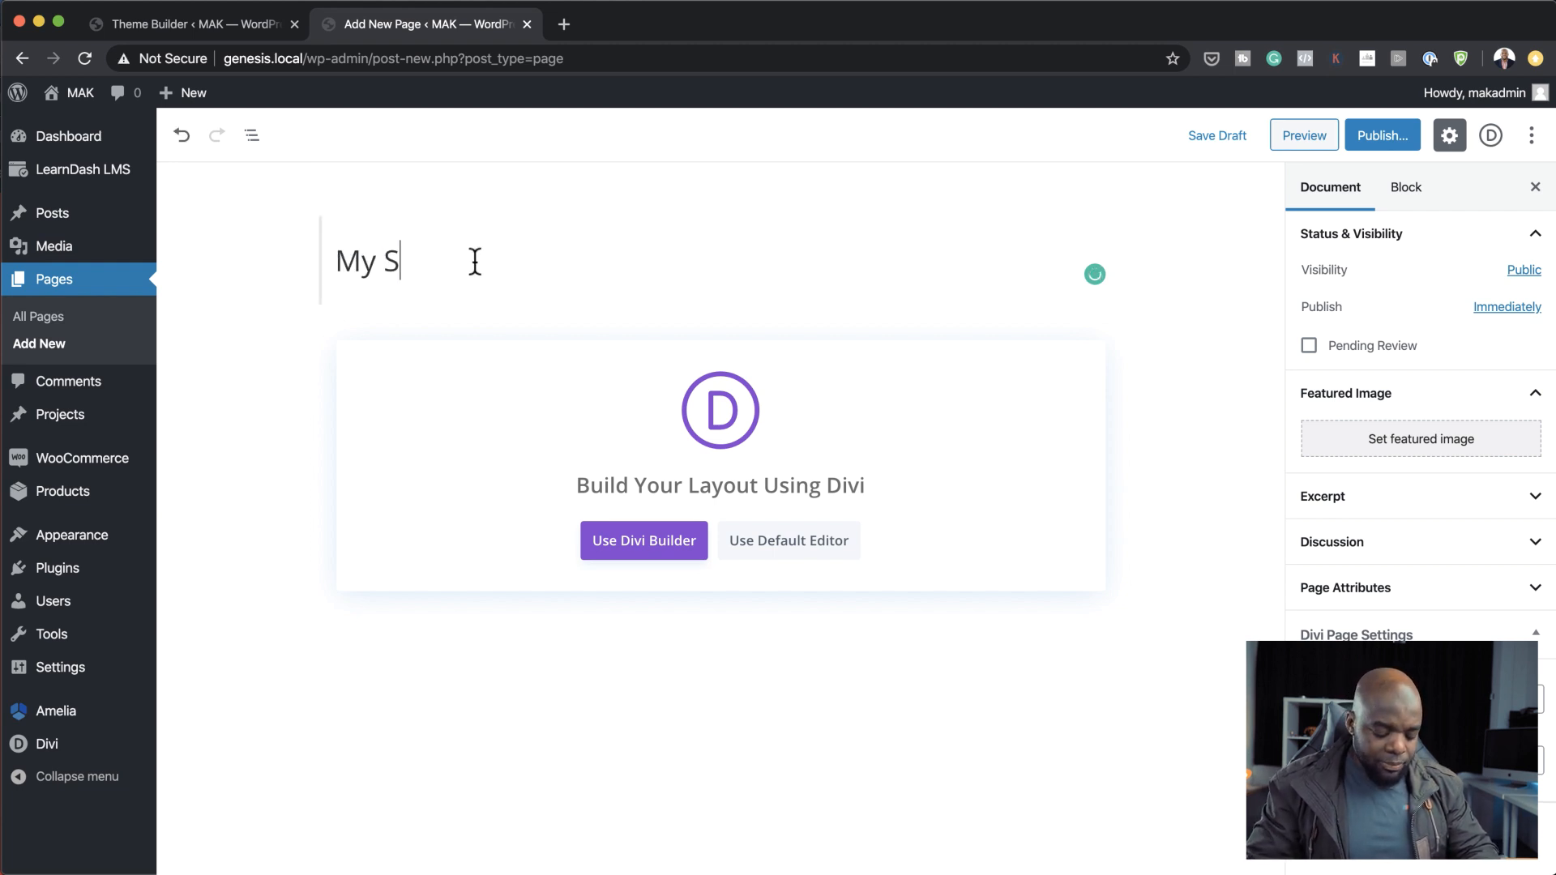
pyautogui.write('hopping')
# Open the page in the Divi Builder and start building it from scratch.
pyautogui.click(672, 555)
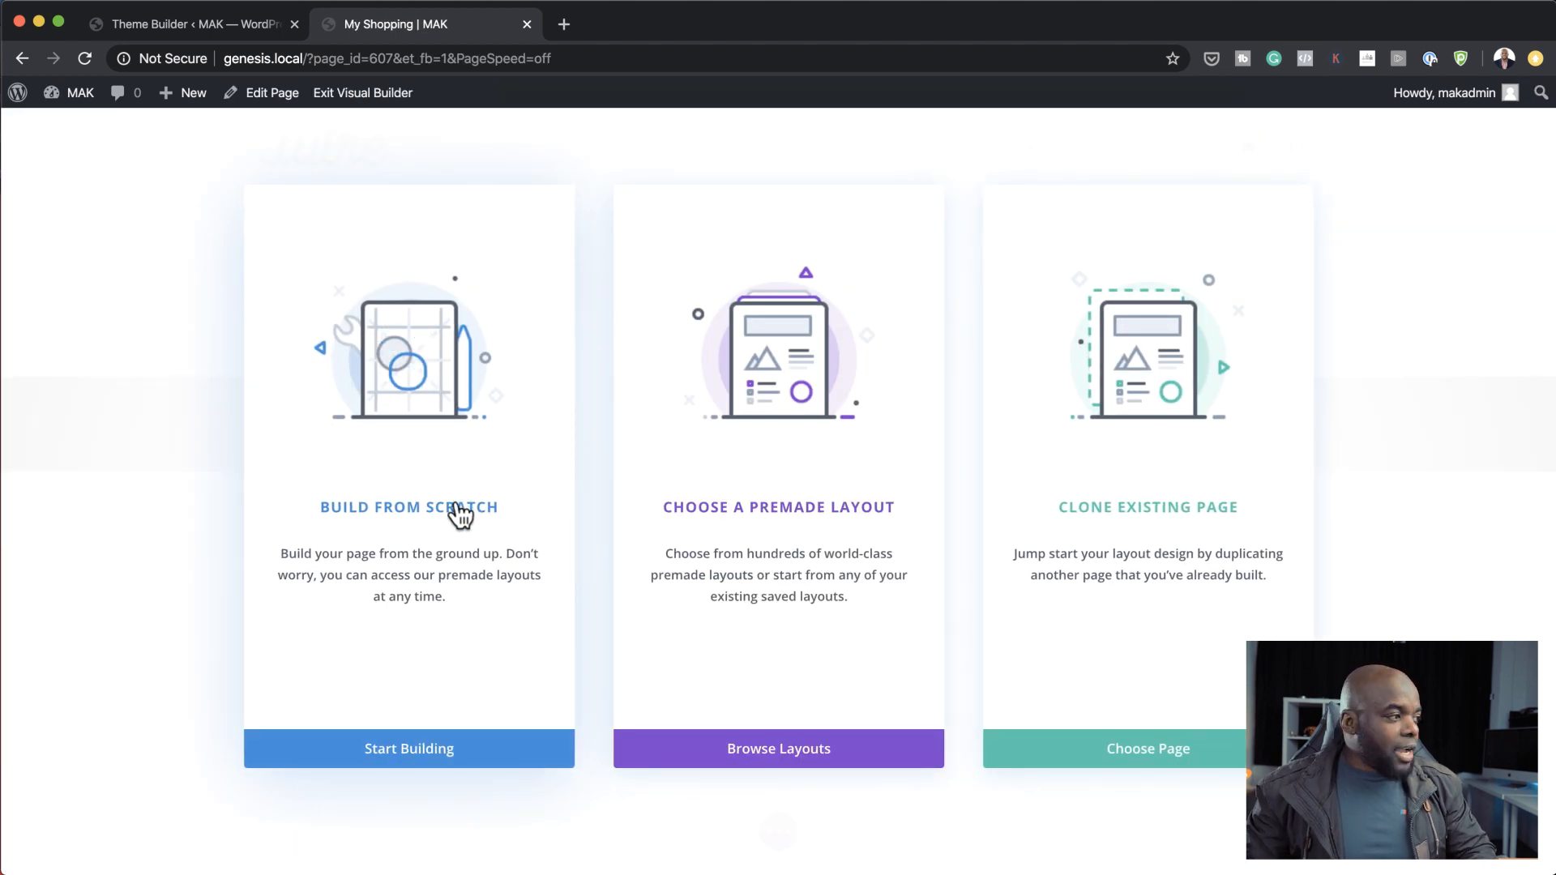
pyautogui.click(460, 512)
pyautogui.click(940, 328)
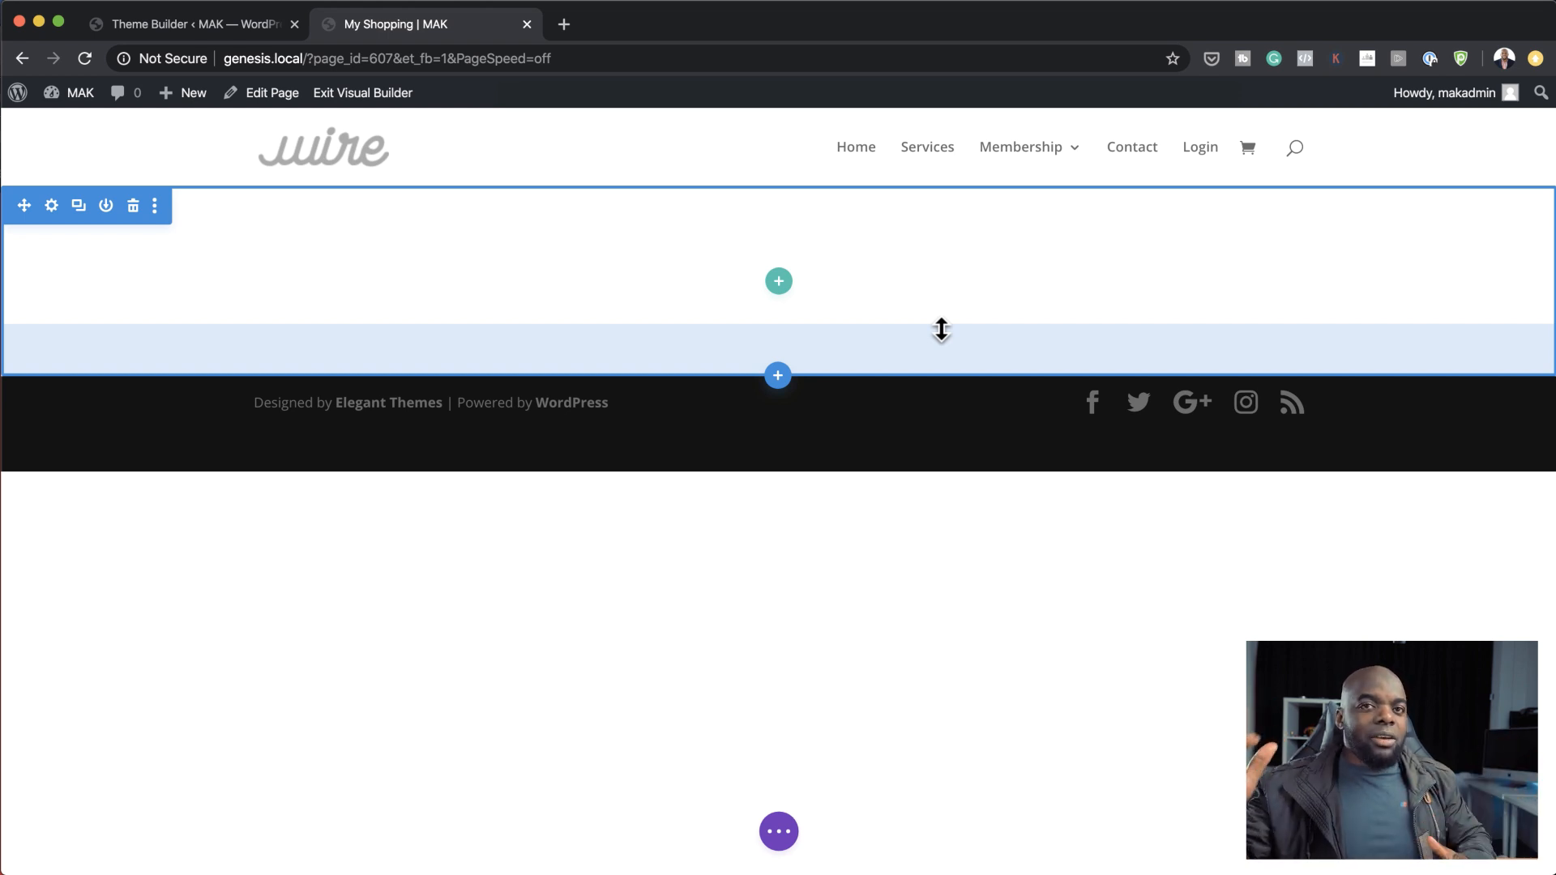
# Insert a fullwidth section below the empty section and add a Fullwidth Header module to it.
pyautogui.click(778, 376)
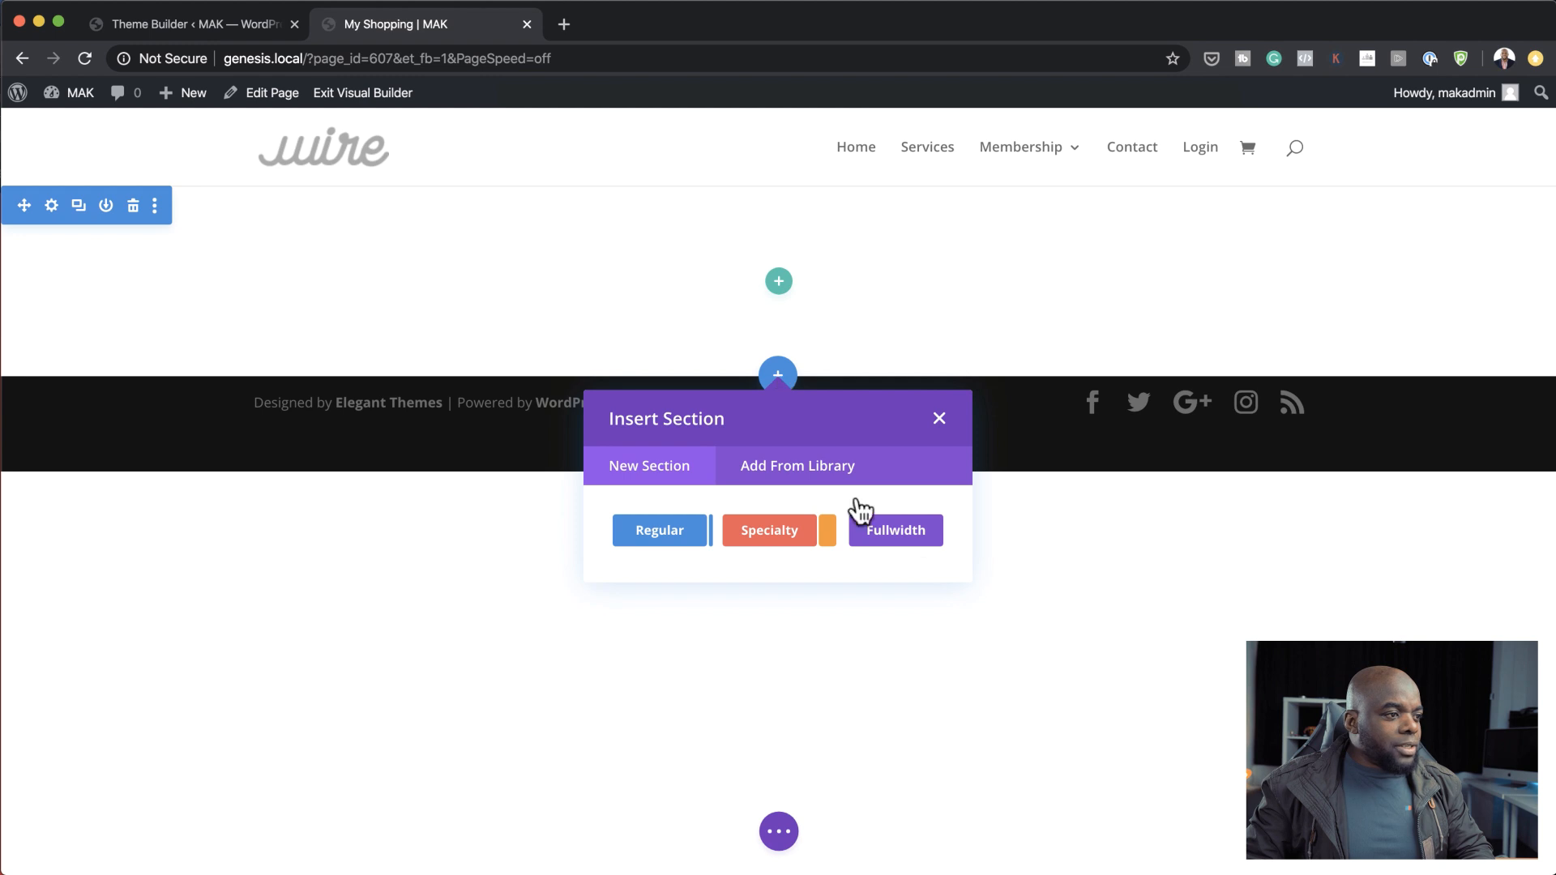
pyautogui.click(896, 529)
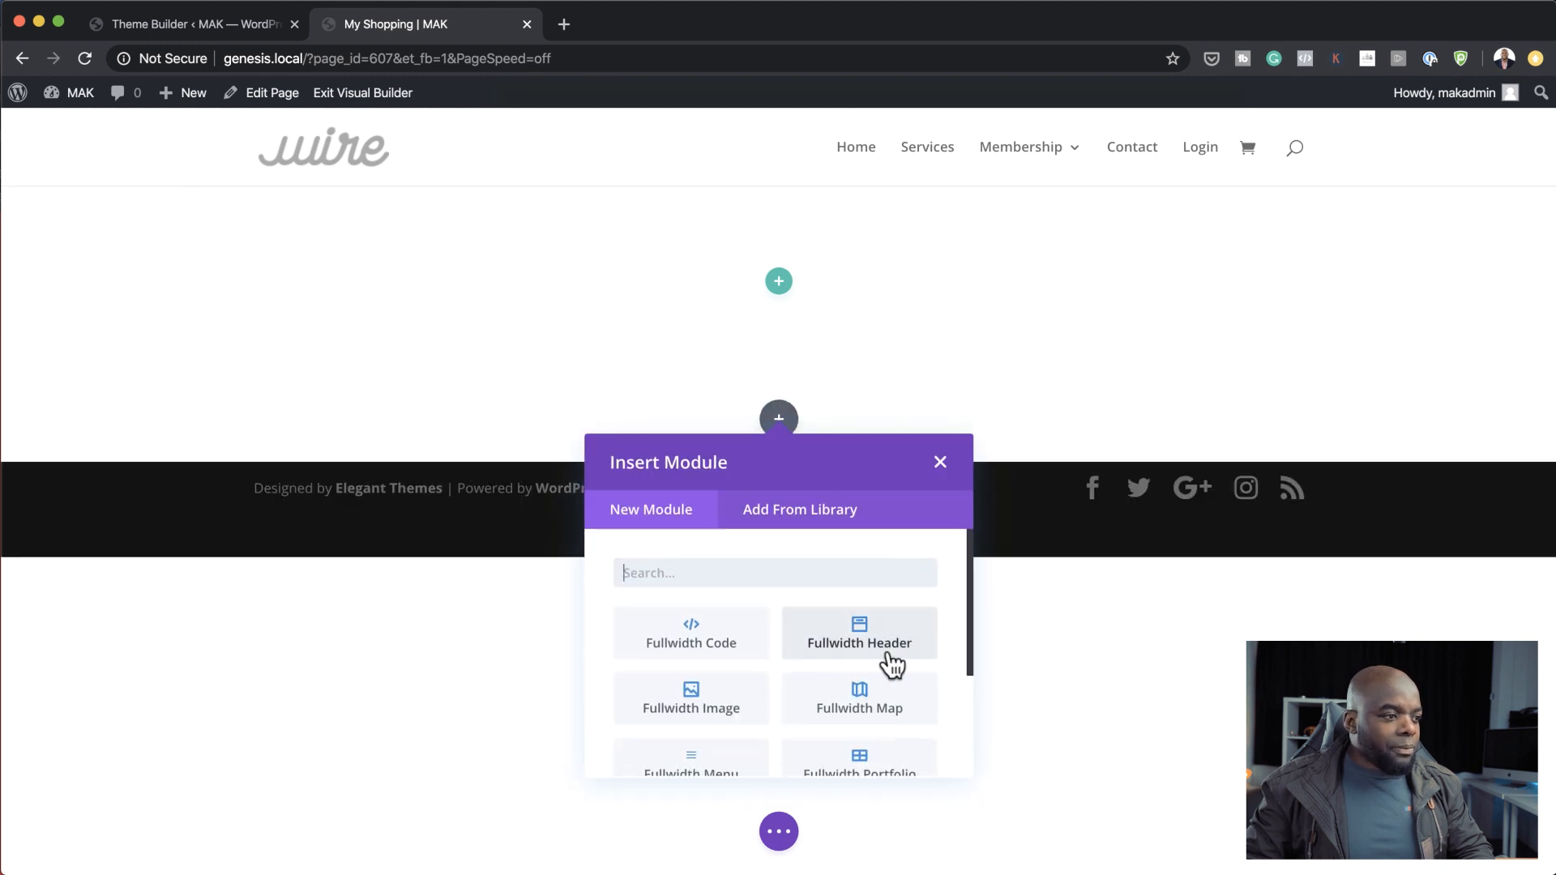
pyautogui.click(859, 634)
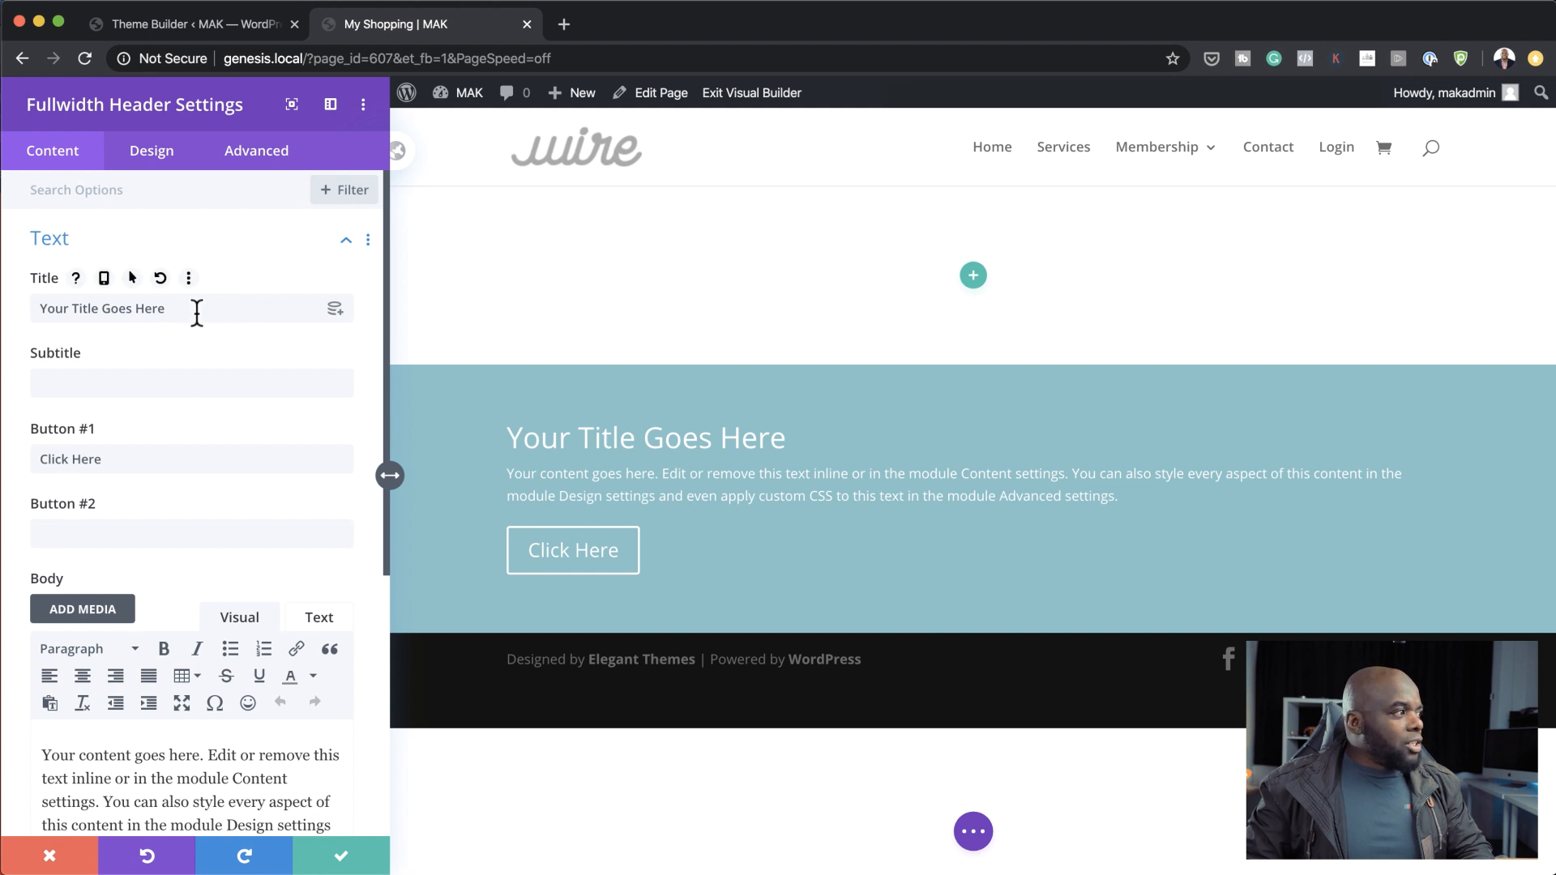
# Center the header's text and logo alignment, make it fullscreen, and save the module settings.
pyautogui.click(162, 165)
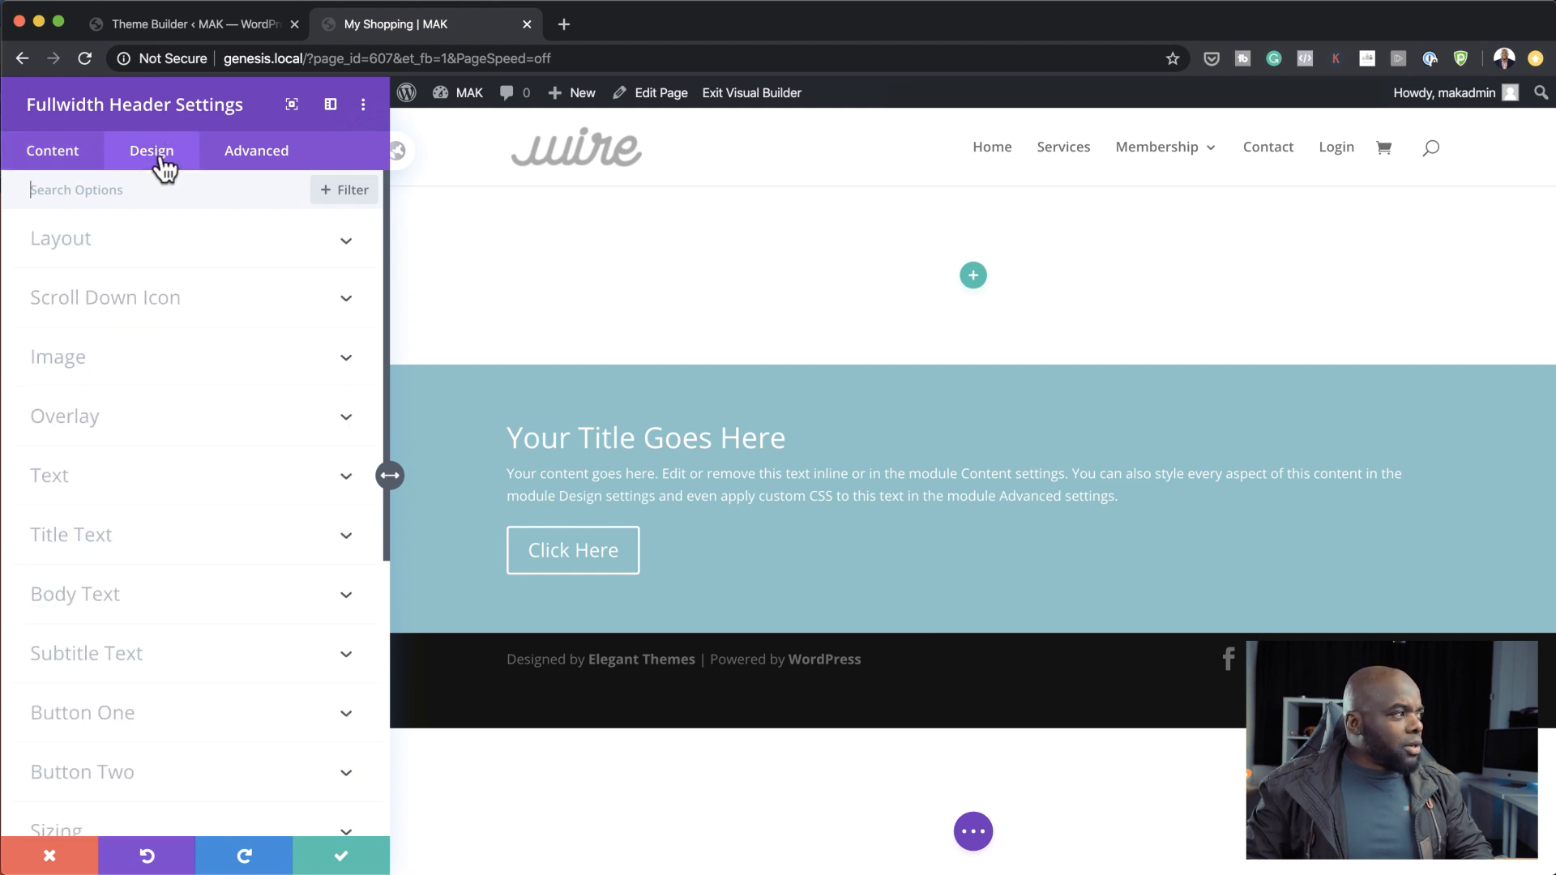
pyautogui.click(108, 258)
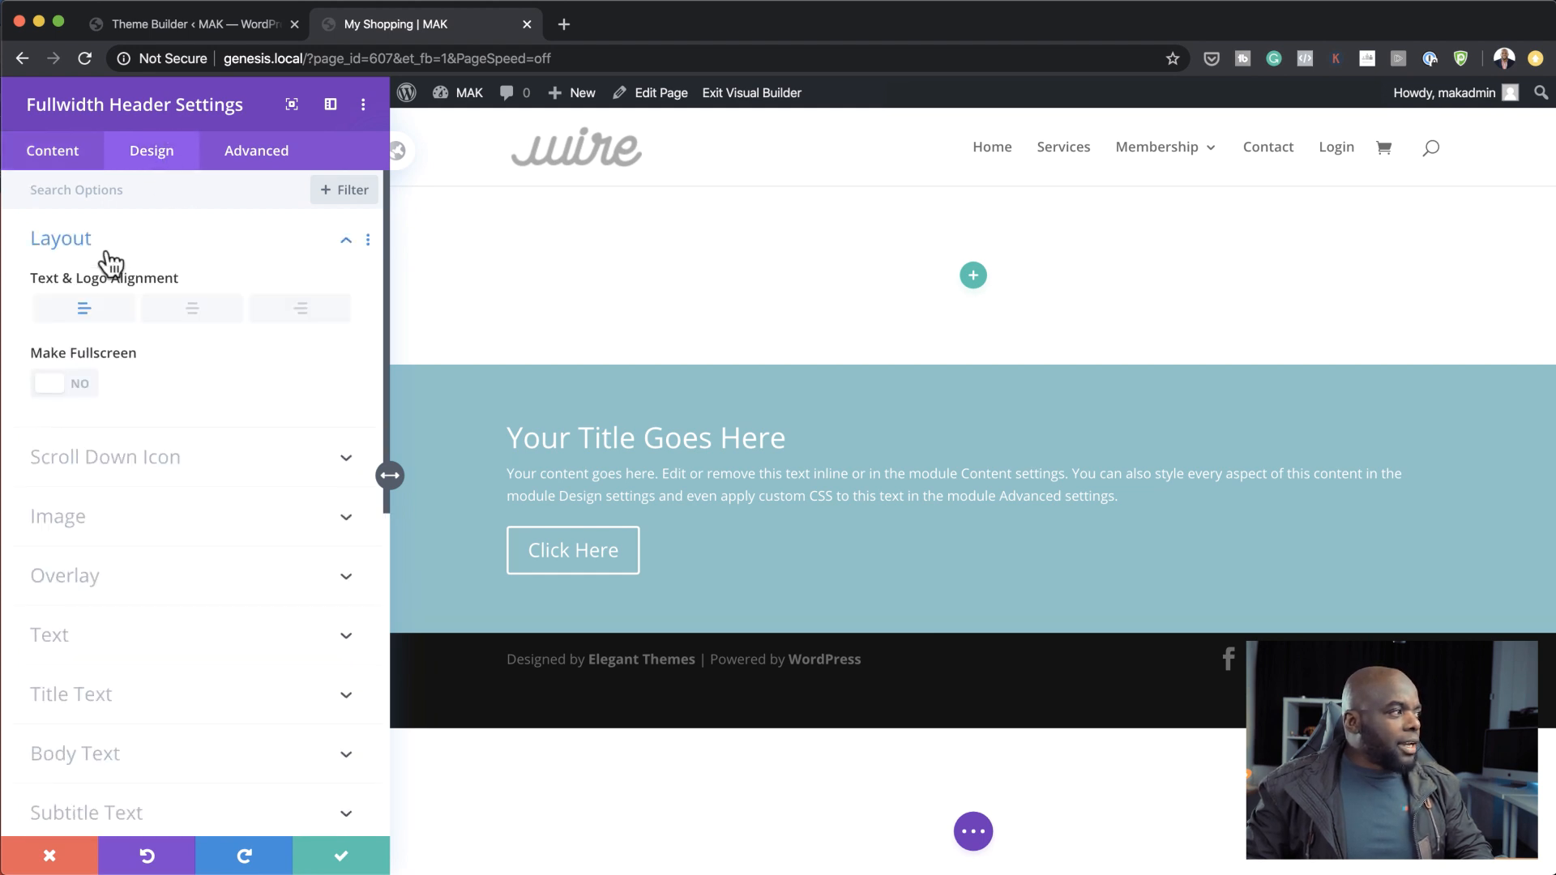
pyautogui.click(200, 323)
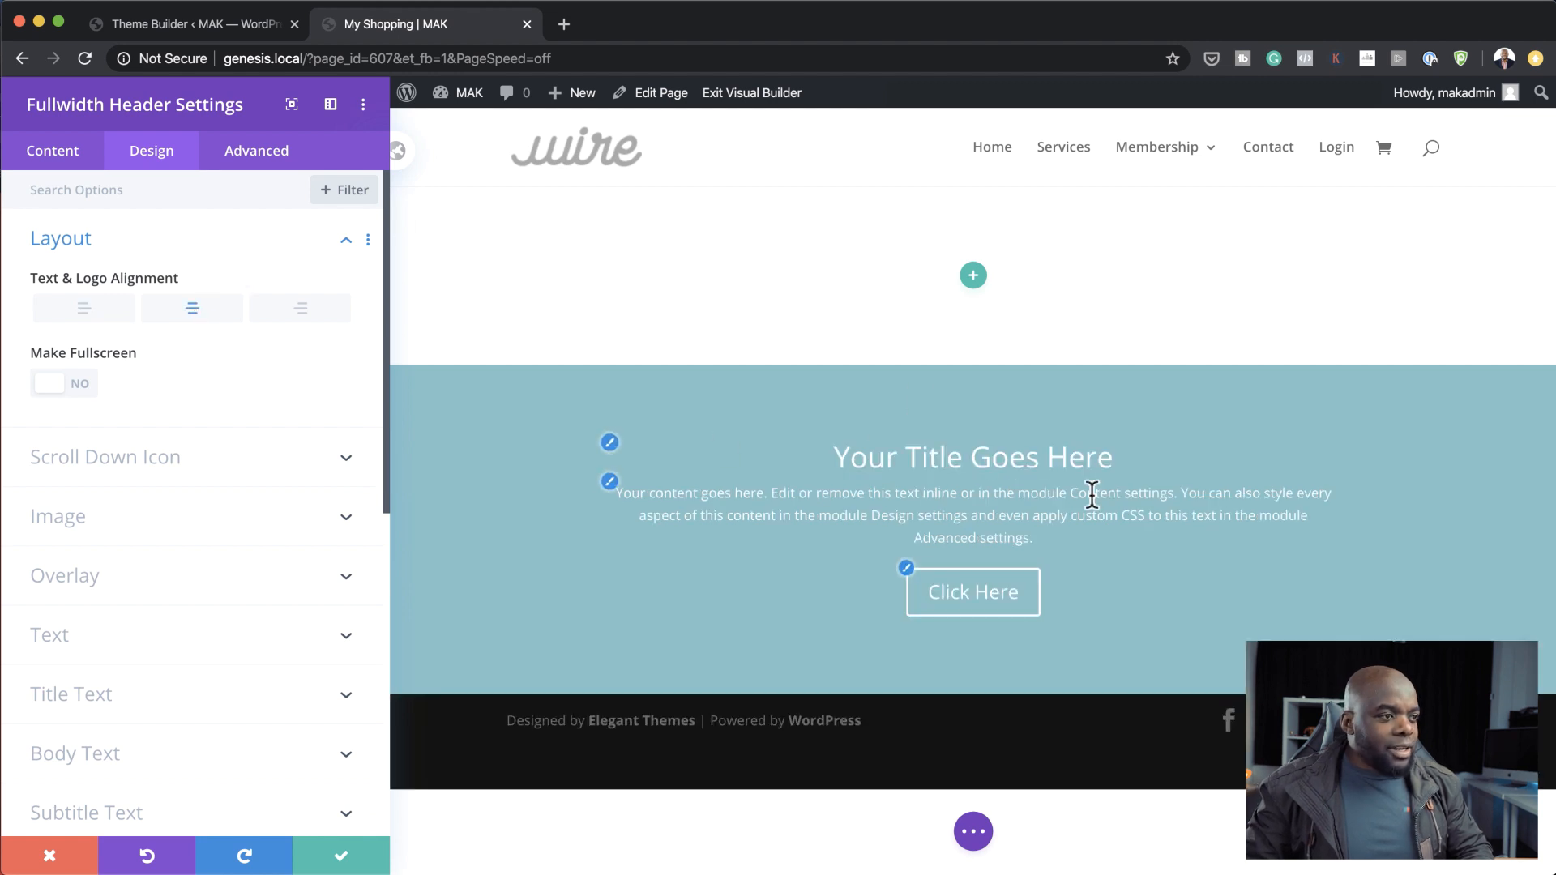
pyautogui.click(81, 387)
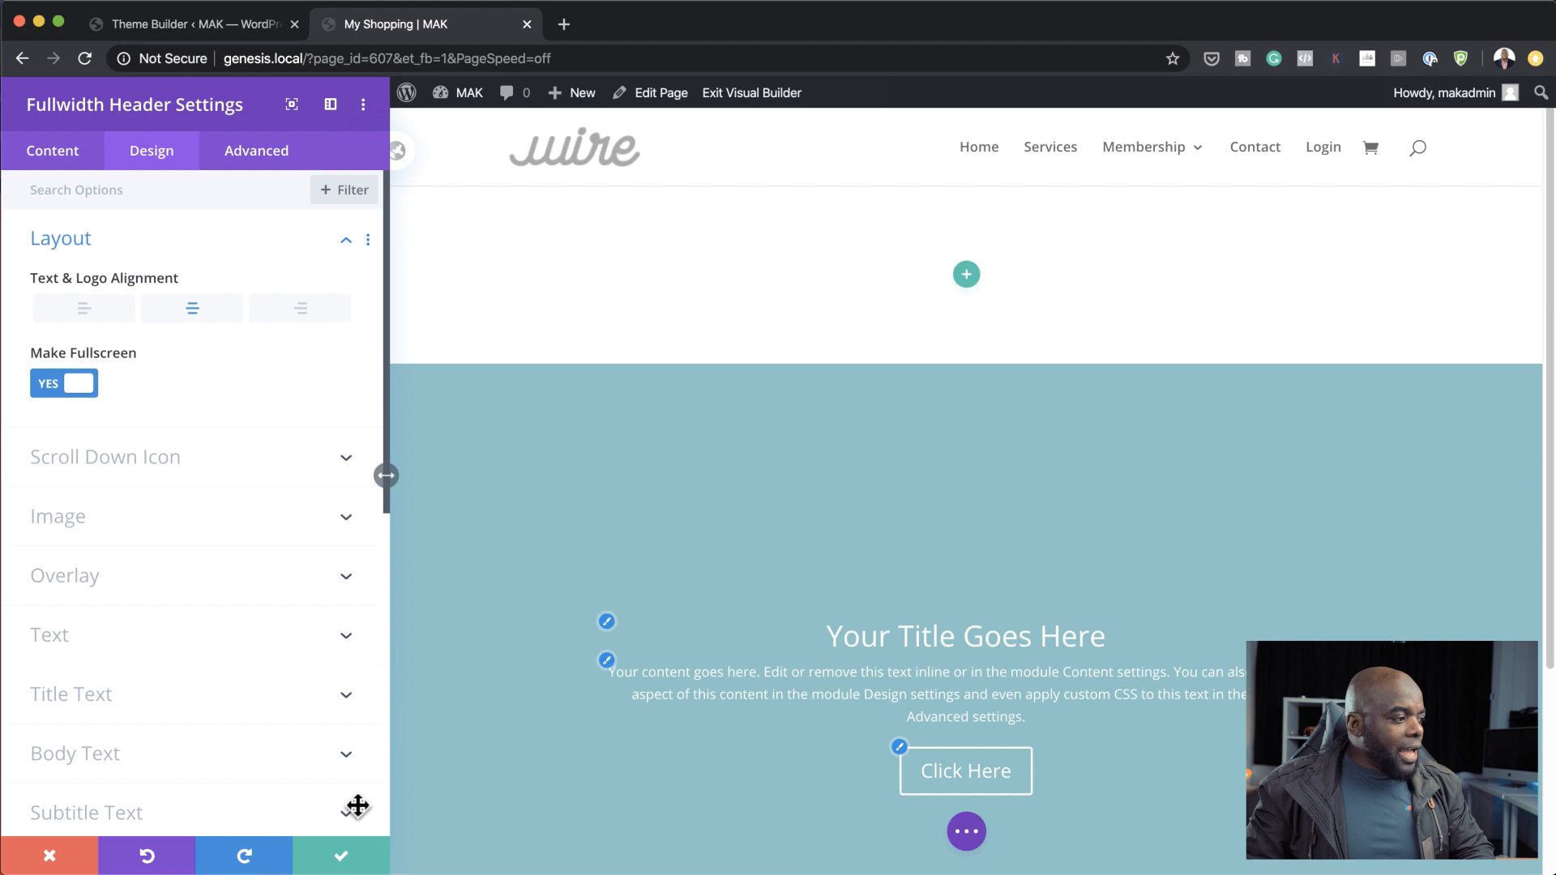
pyautogui.click(341, 857)
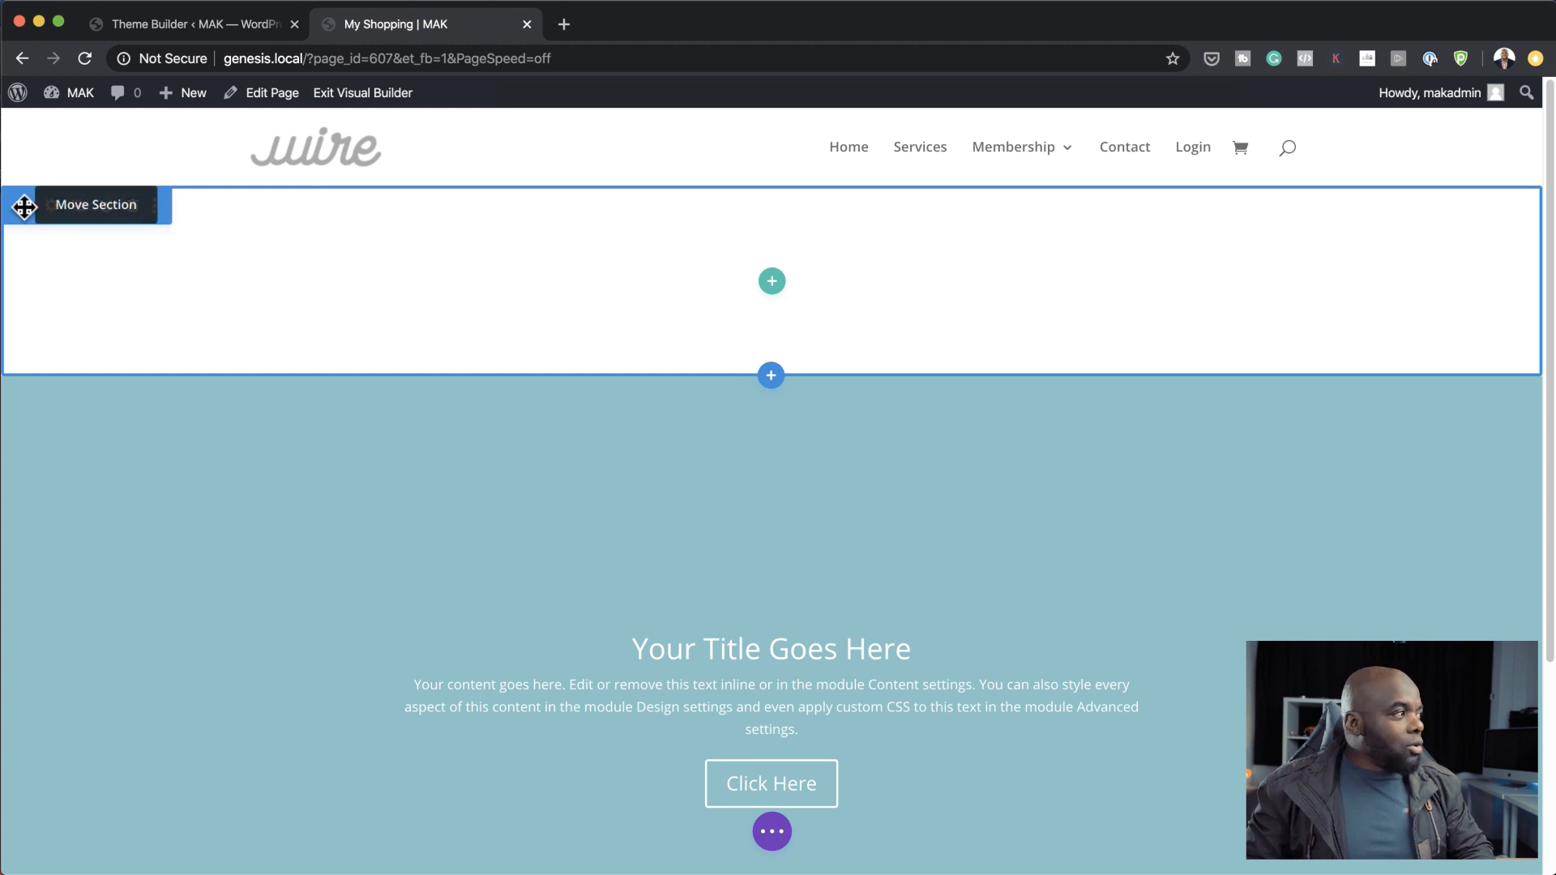
# Move the empty regular section below the fullwidth header section and insert a single-column row in it.
pyautogui.moveTo(24, 206); pyautogui.dragTo(266, 577)
pyautogui.scroll(-2, 266, 576)
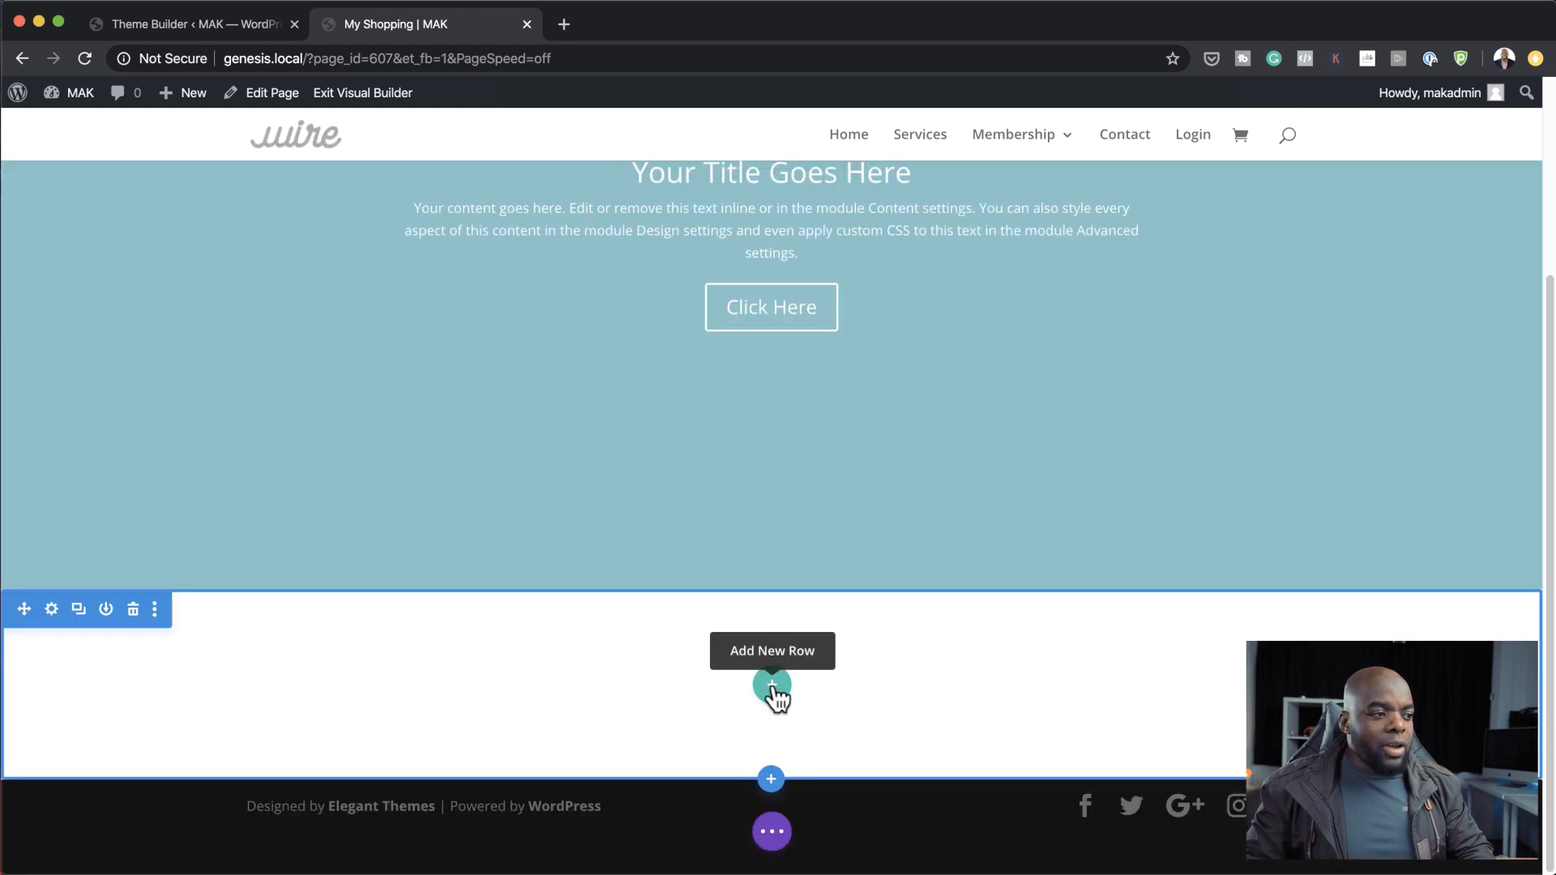
pyautogui.click(773, 687)
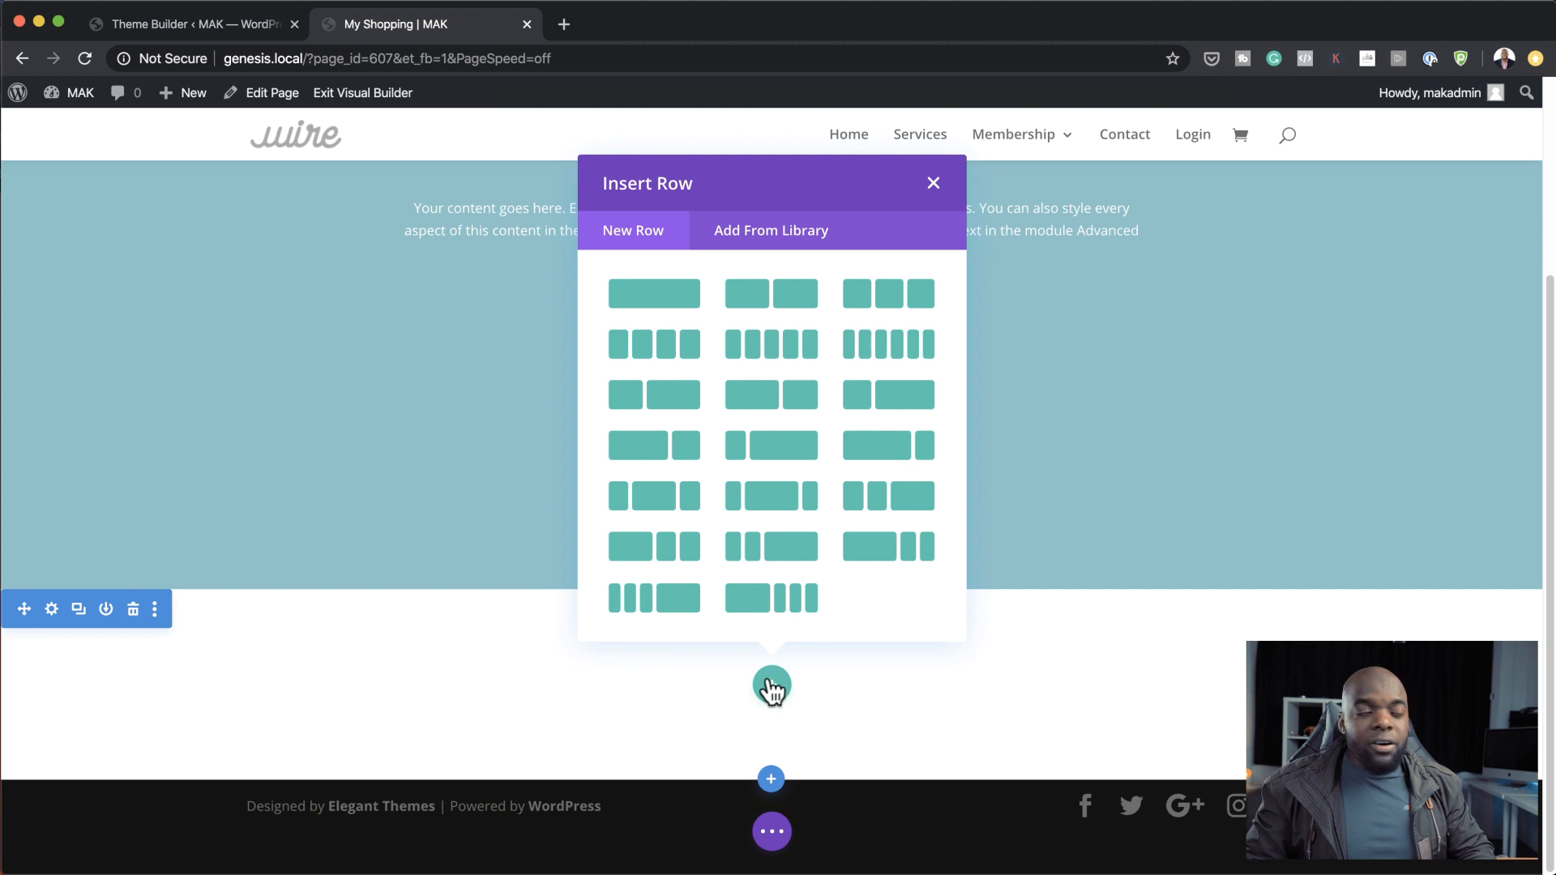
pyautogui.click(675, 302)
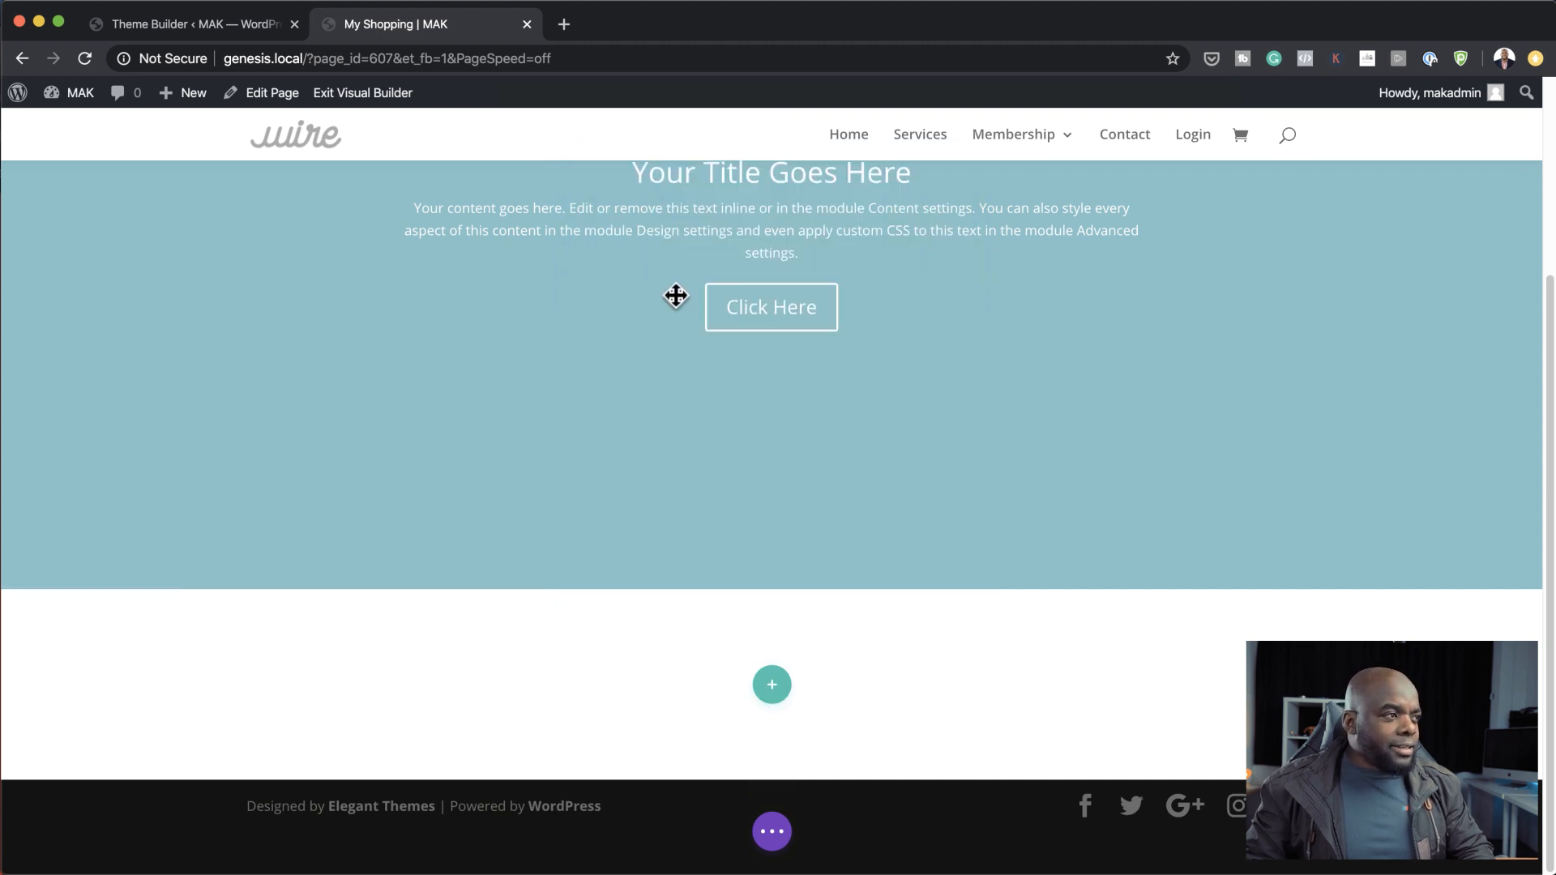
# Duplicate the empty single-column row below the header and add a Text module to the upper of the two rows.
pyautogui.click(928, 162)
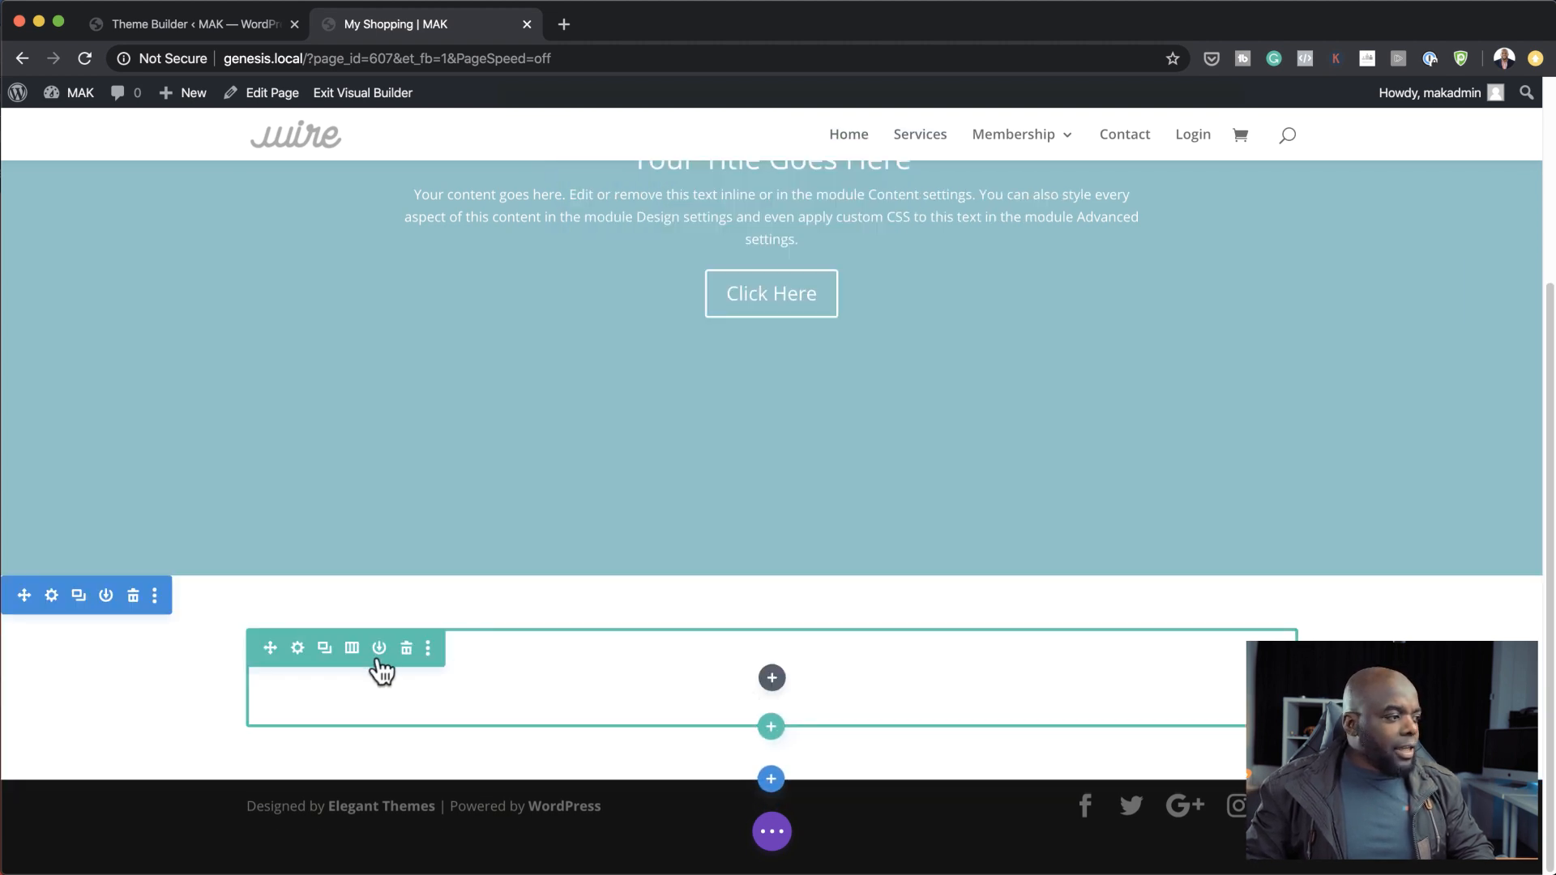
pyautogui.click(324, 649)
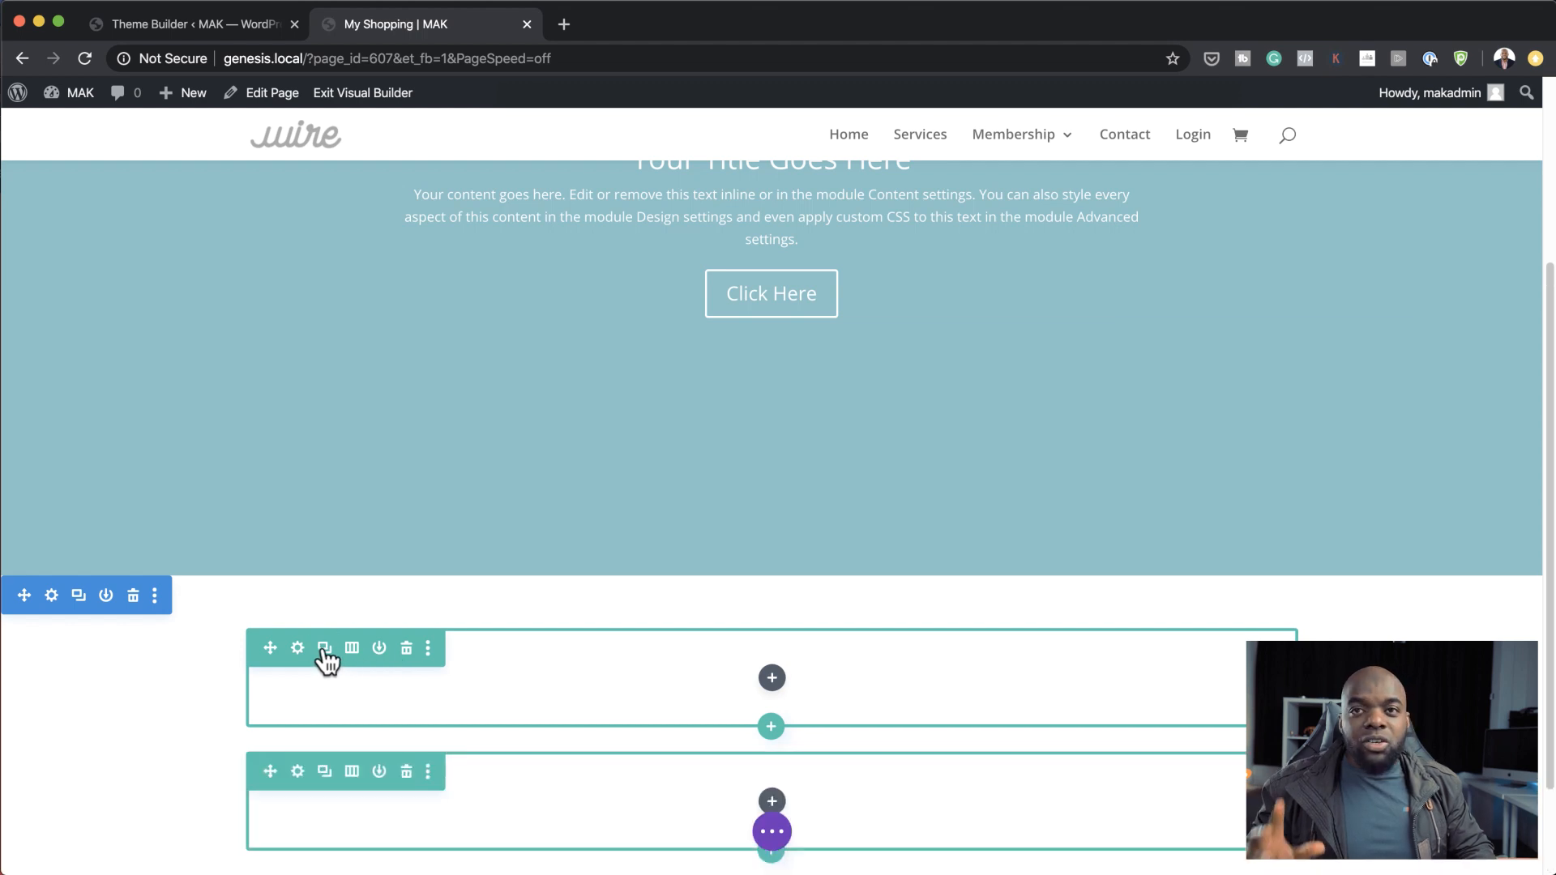
pyautogui.scroll(-2, 683, 729)
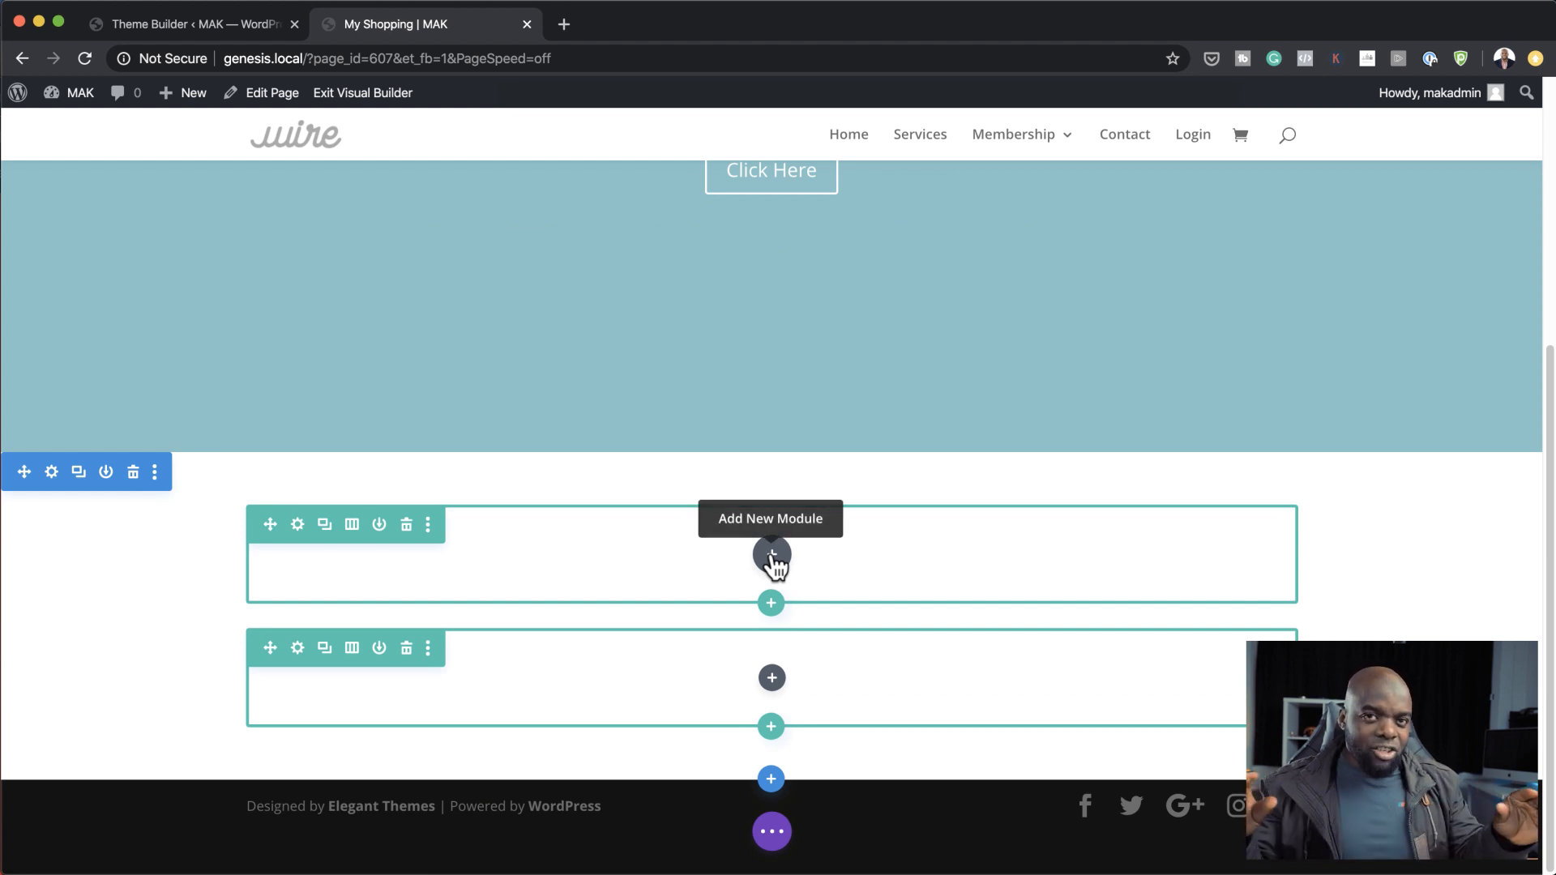
pyautogui.click(771, 556)
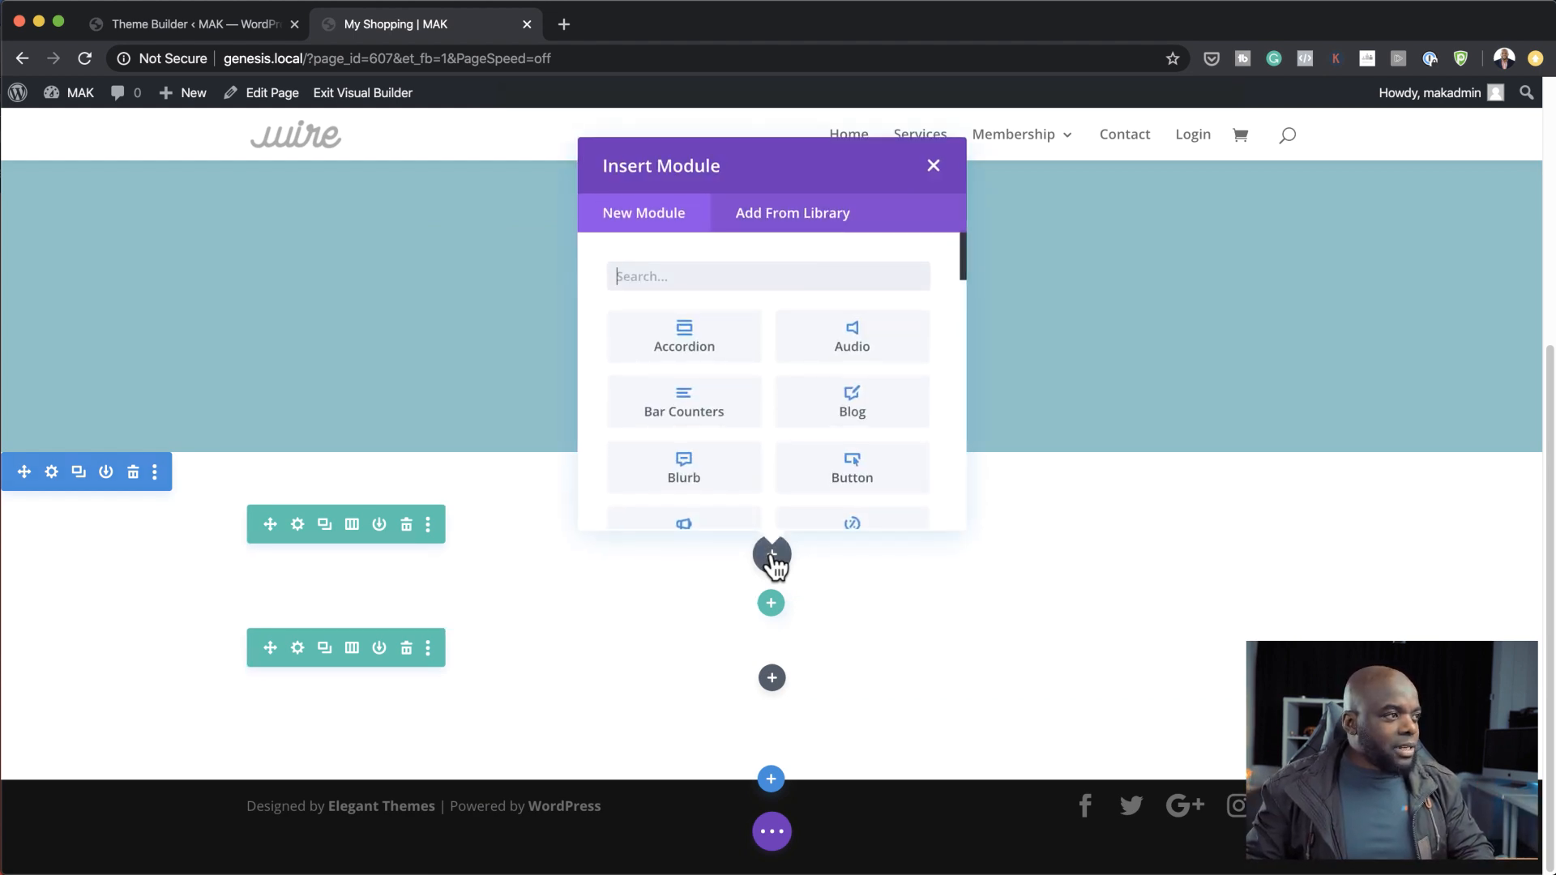
pyautogui.write('text')
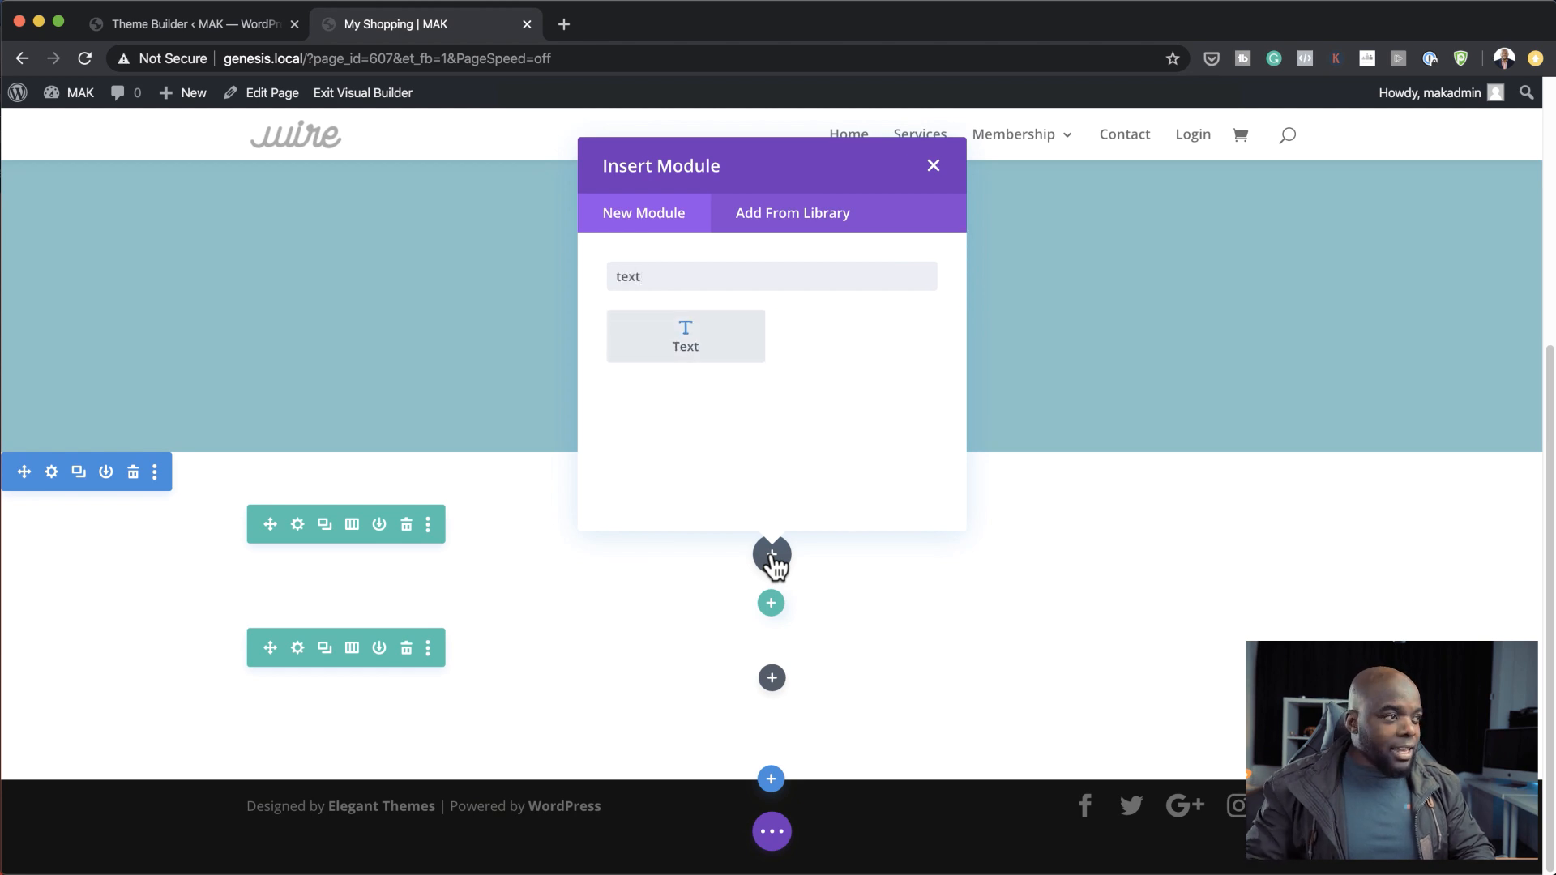
pyautogui.click(705, 341)
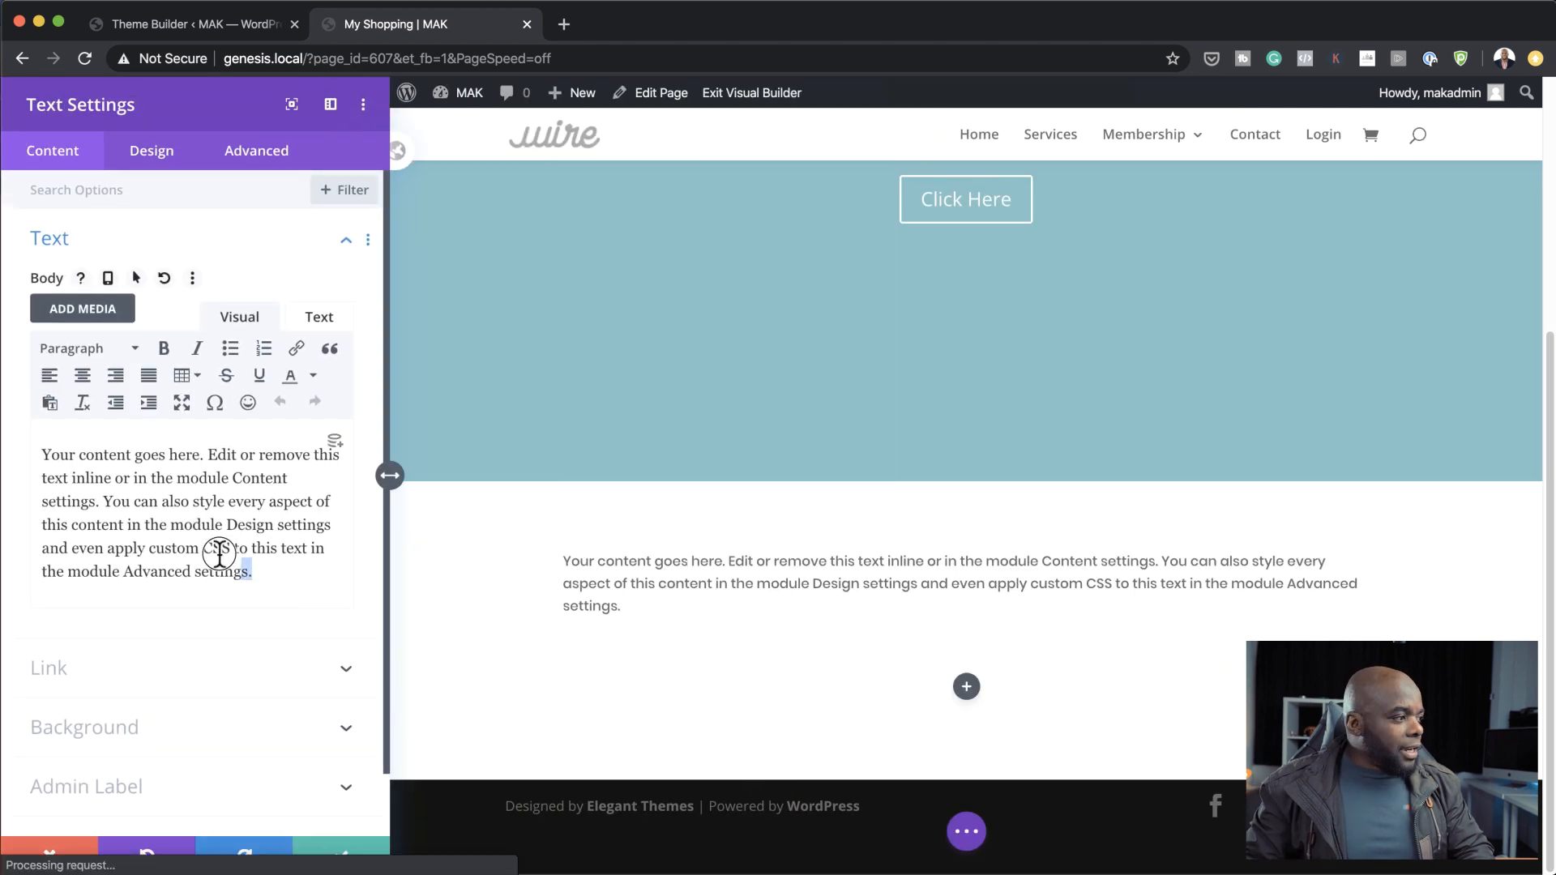
# Replace the Text module's placeholder body with "Latest Products".
pyautogui.moveTo(219, 554); pyautogui.dragTo(14, 445)
pyautogui.press('BackSpace')
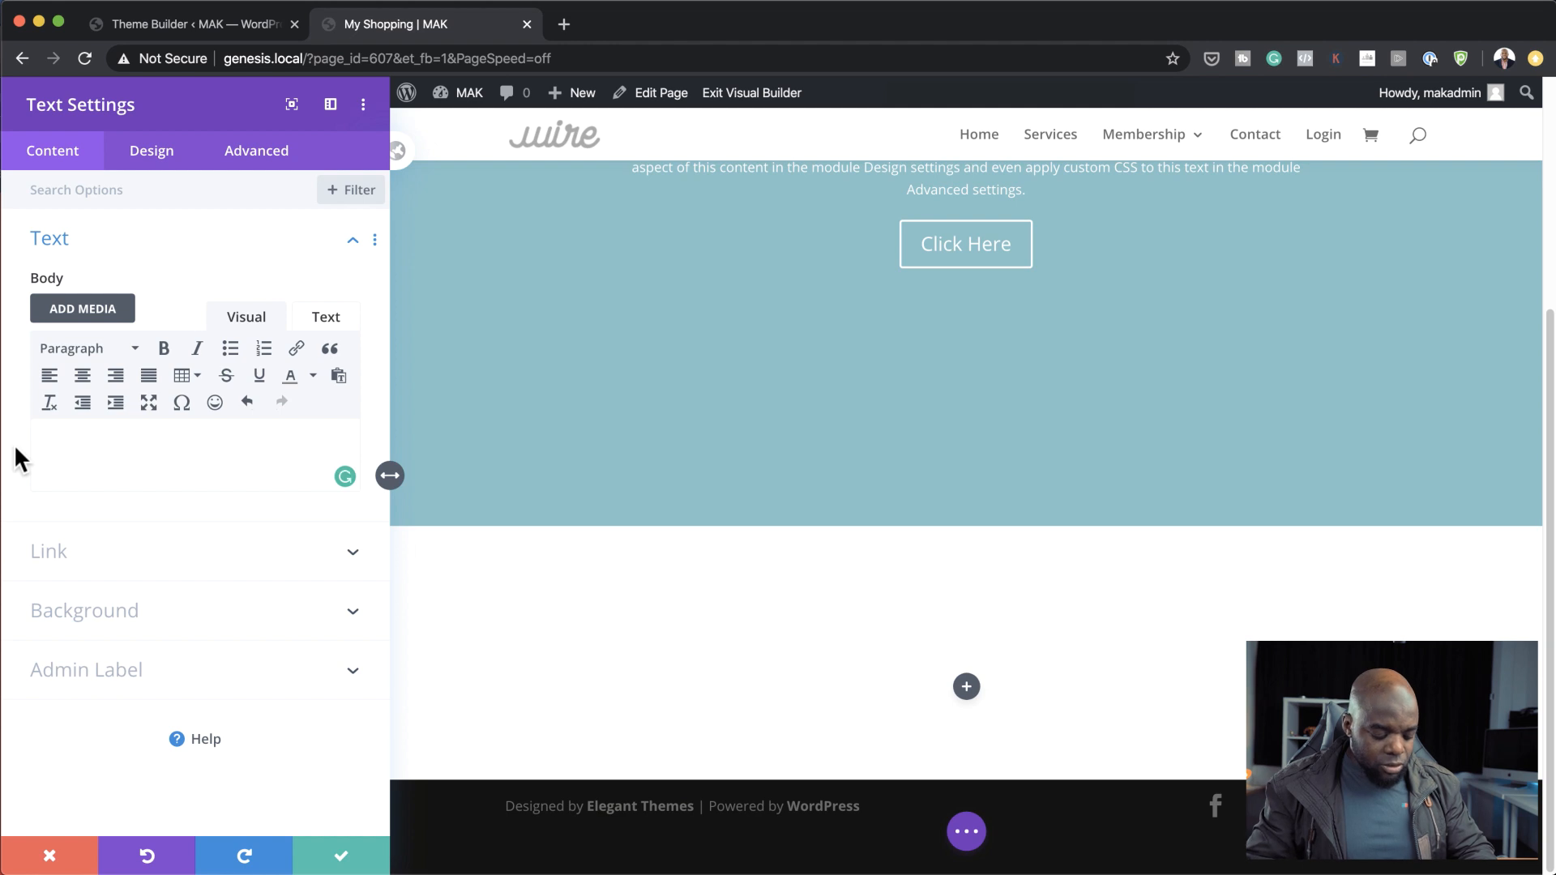
pyautogui.write('Latest Products')
# Center the alignment of the "Latest Products" text and save the module settings.
pyautogui.click(158, 154)
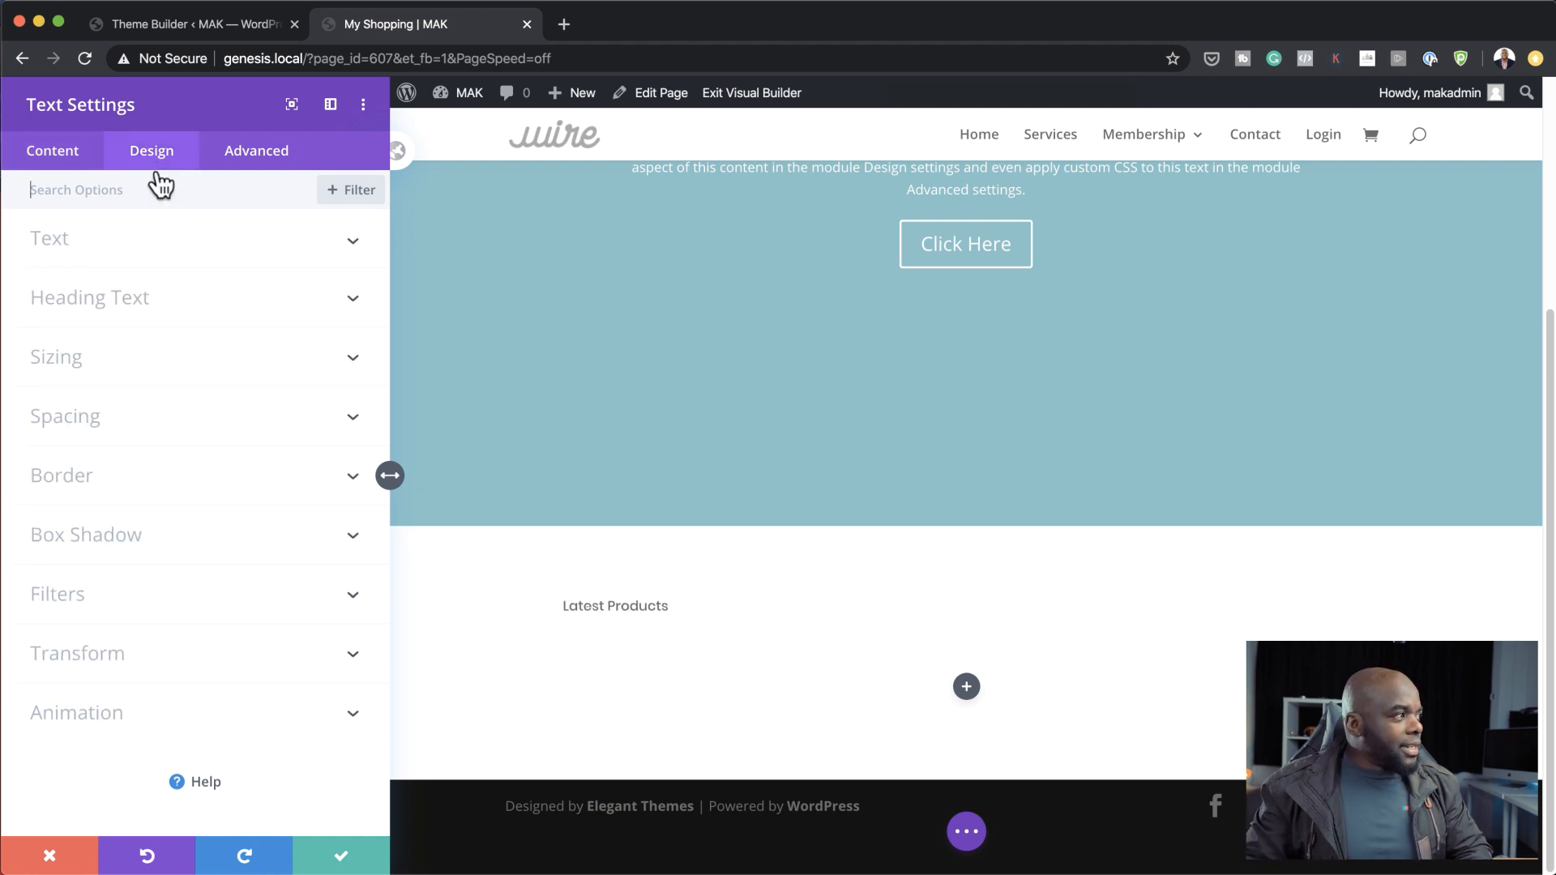
pyautogui.click(94, 248)
pyautogui.scroll(-10, 208, 557)
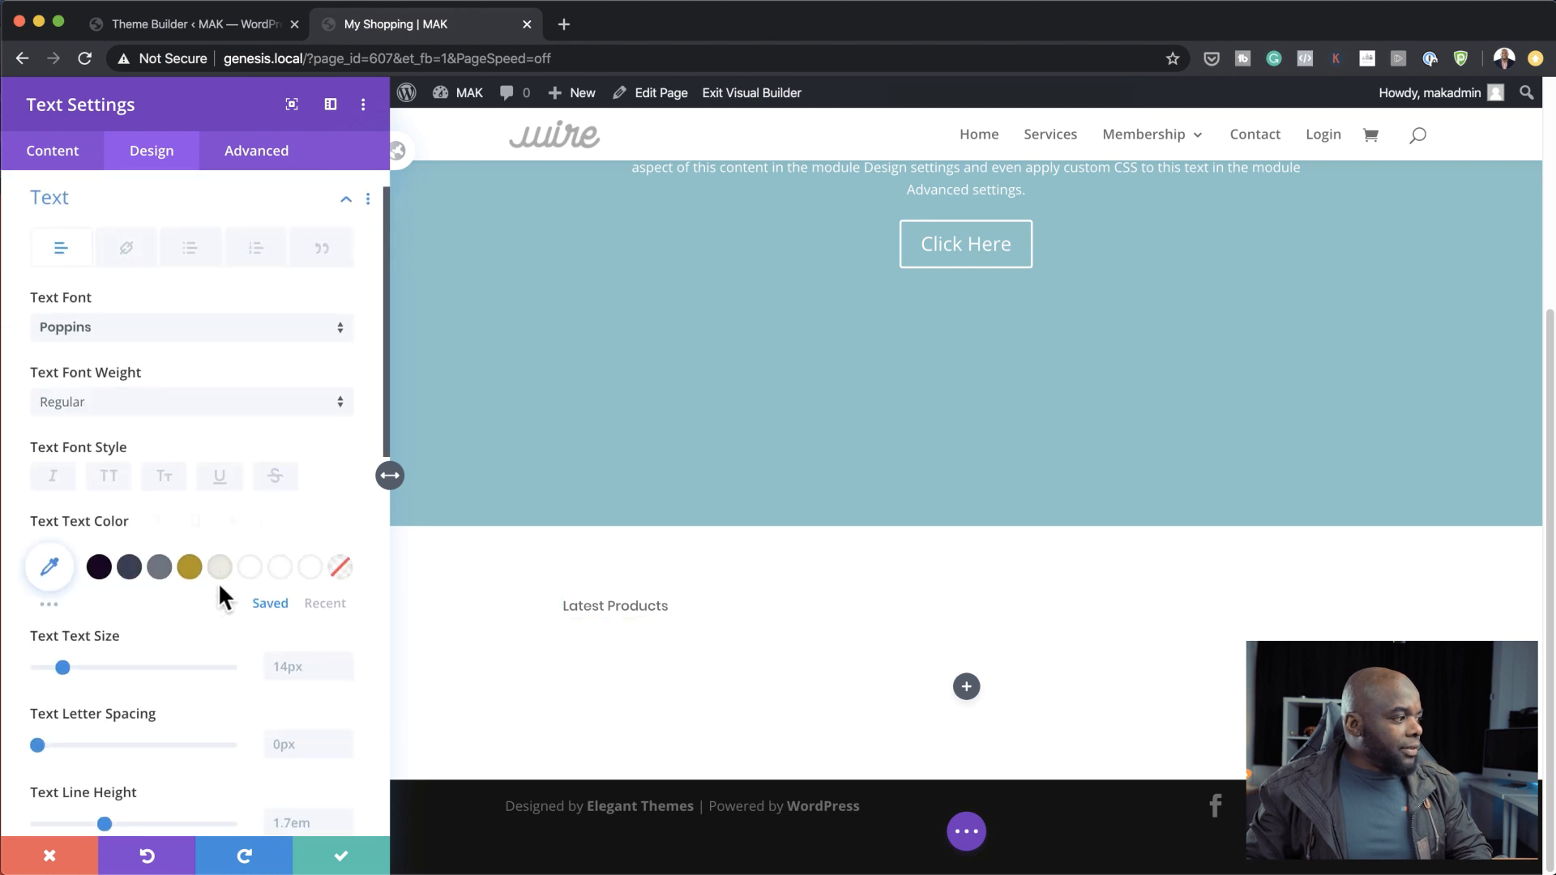
pyautogui.click(151, 587)
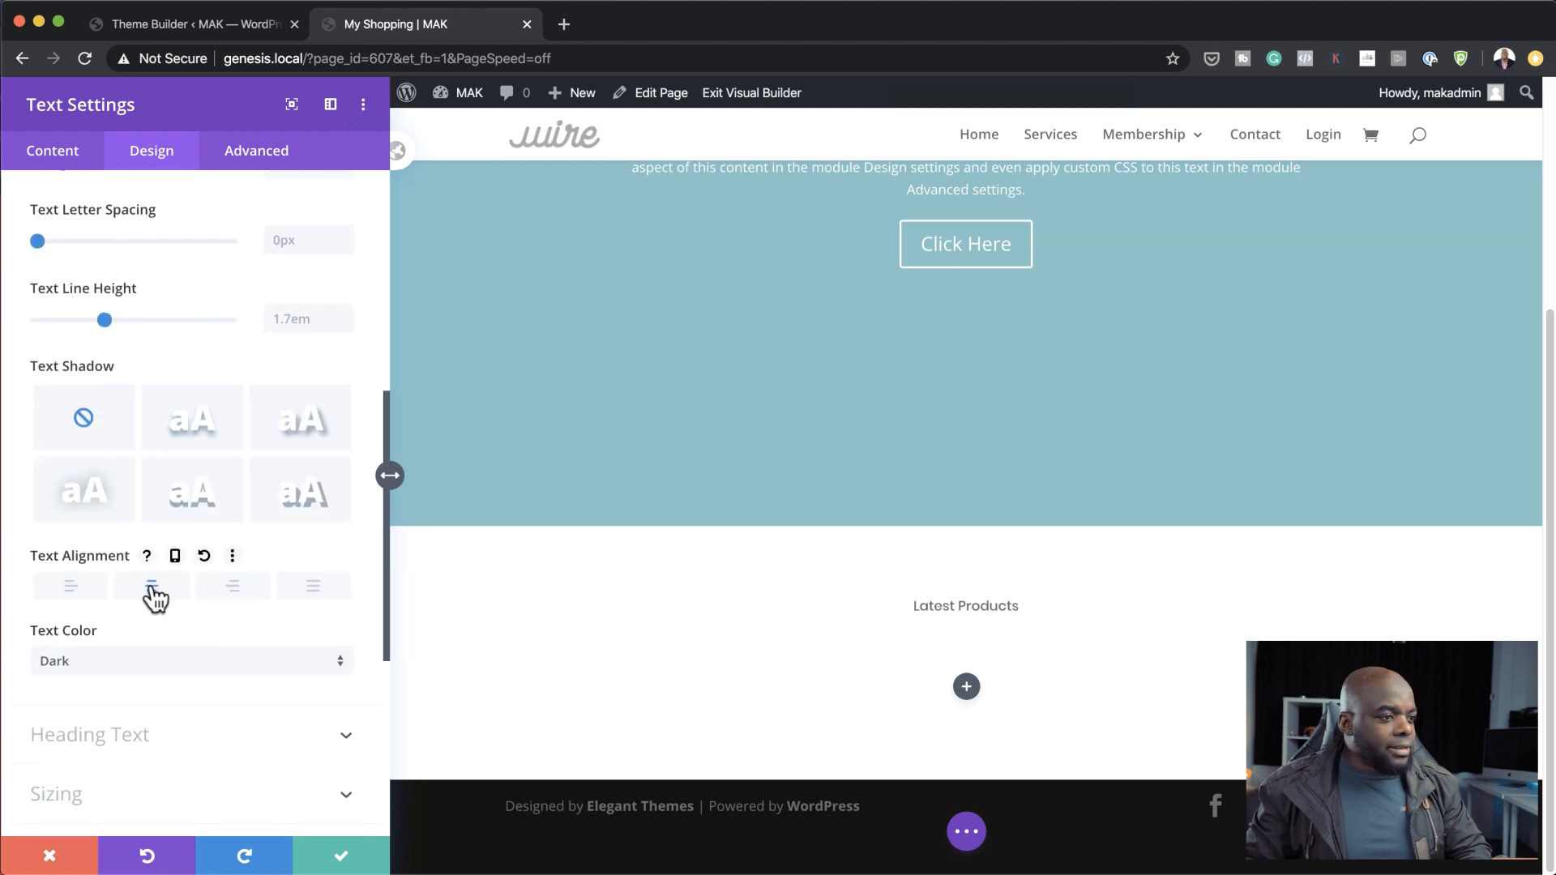
pyautogui.click(343, 859)
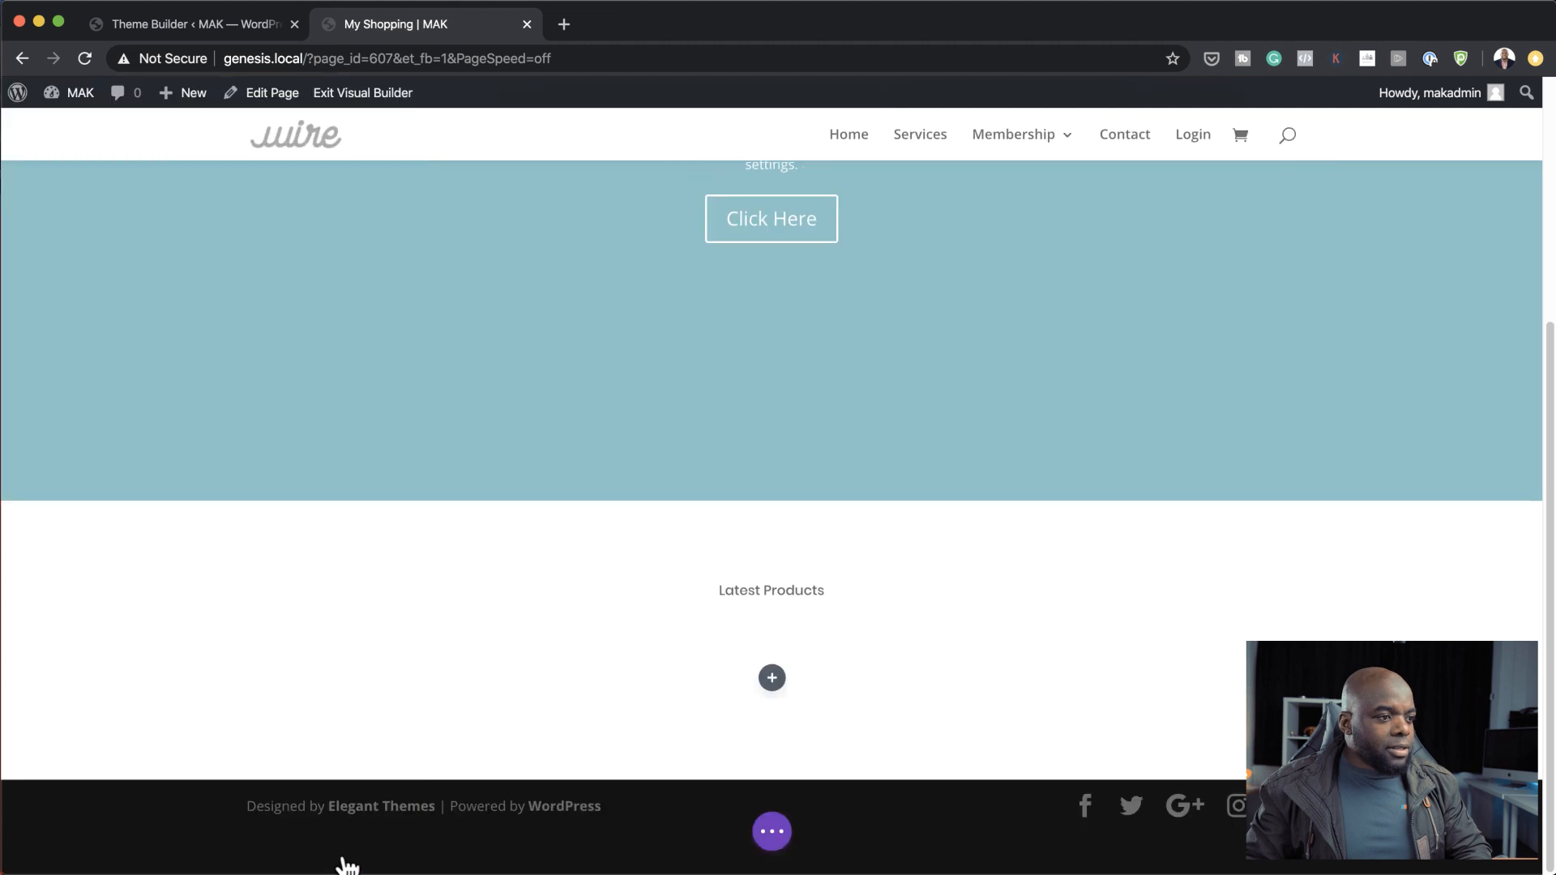
# Add a Shop module to the empty row below the "Latest Products" text.
pyautogui.click(771, 679)
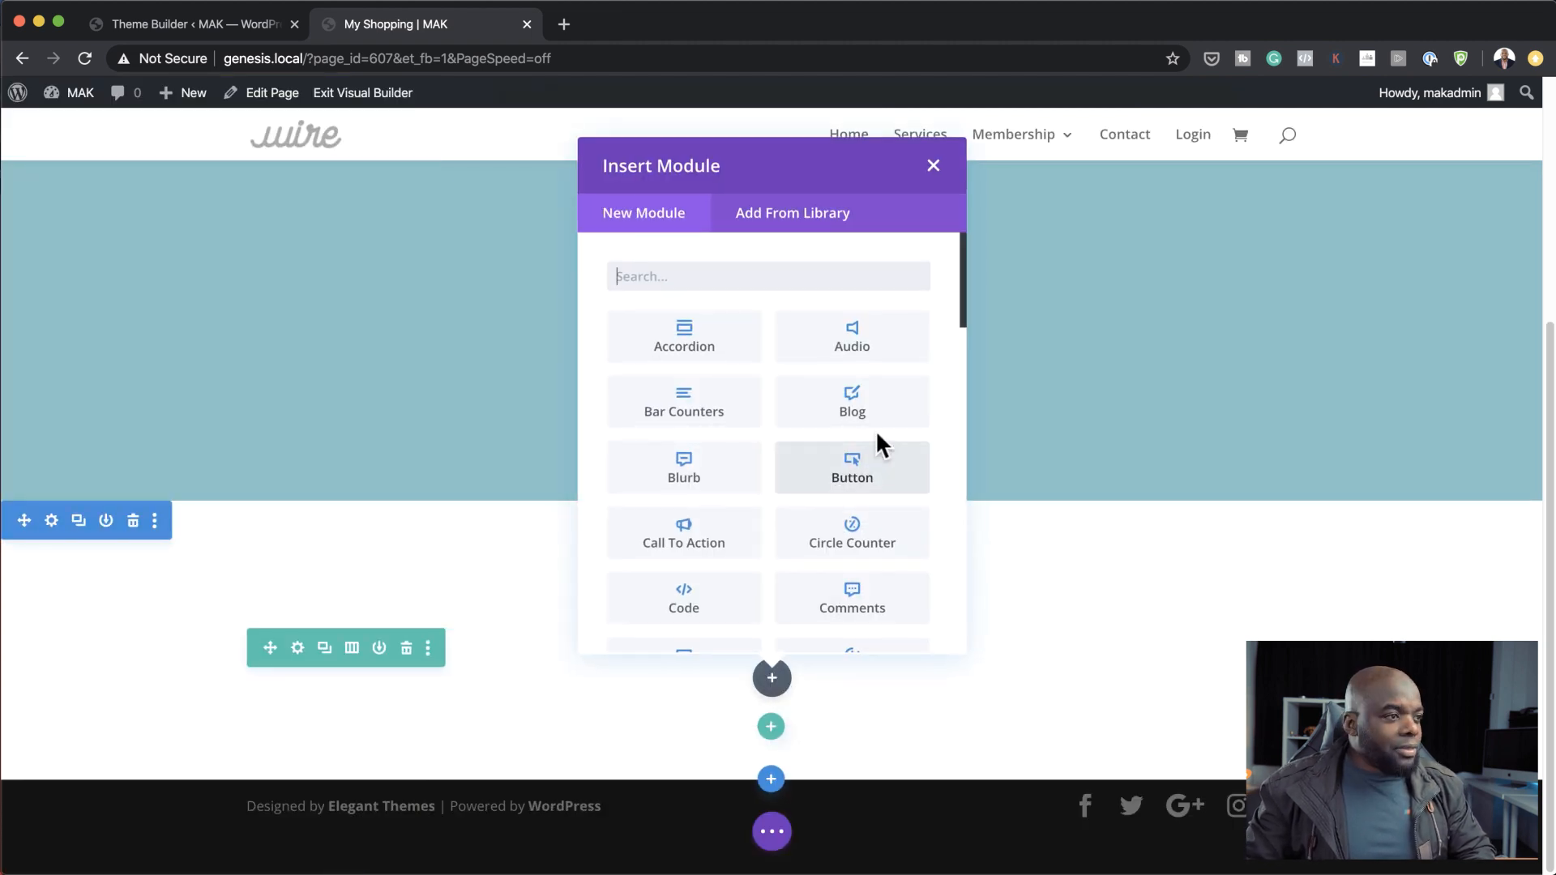
pyautogui.moveTo(961, 324); pyautogui.dragTo(875, 254)
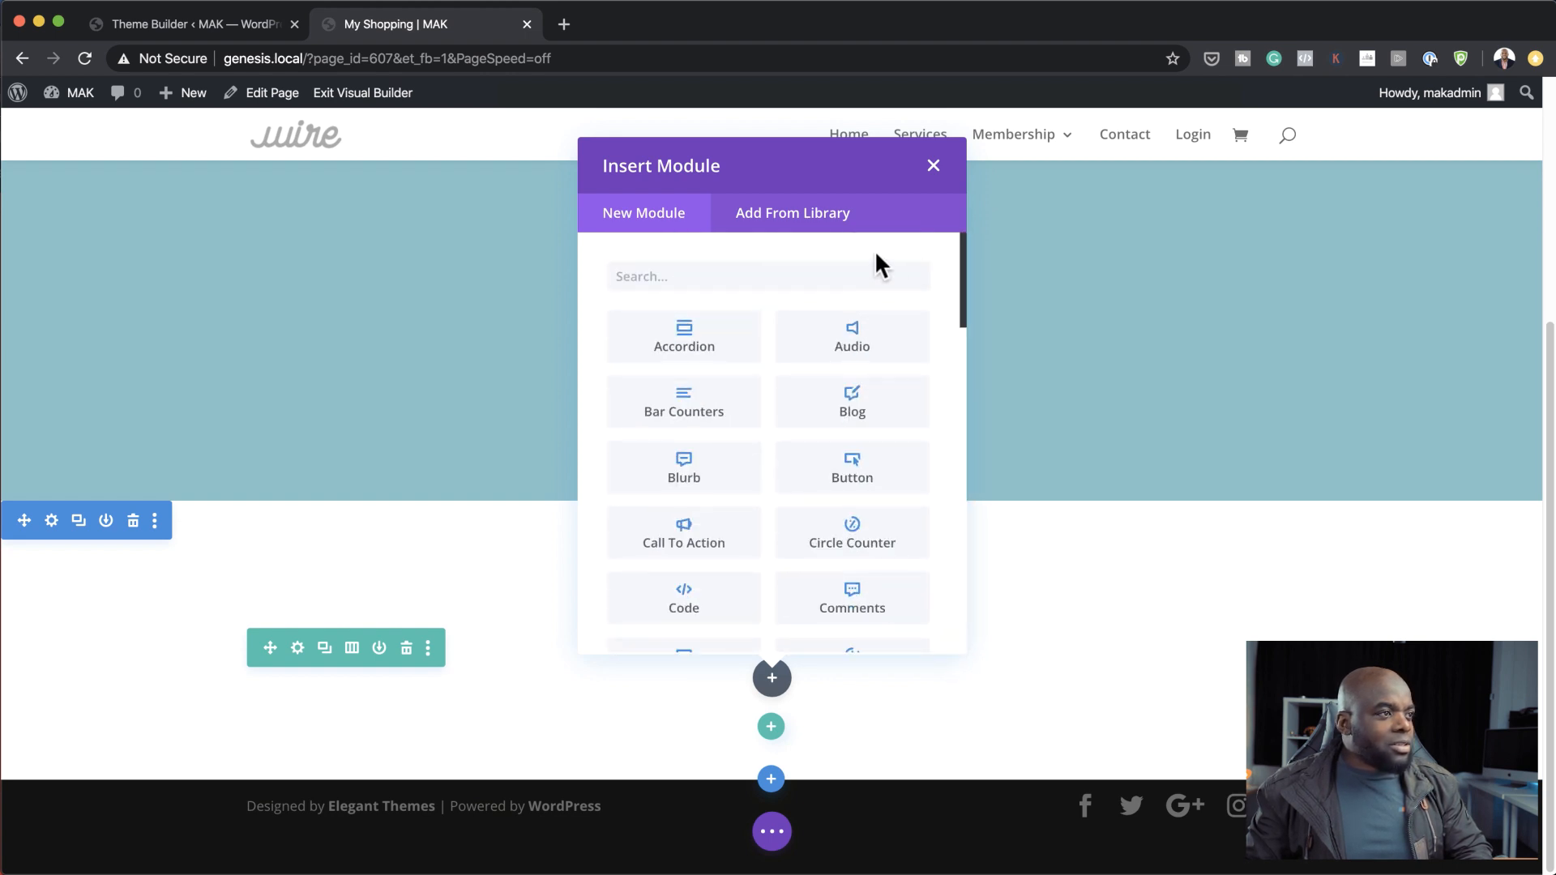
pyautogui.click(860, 276)
pyautogui.write('sho')
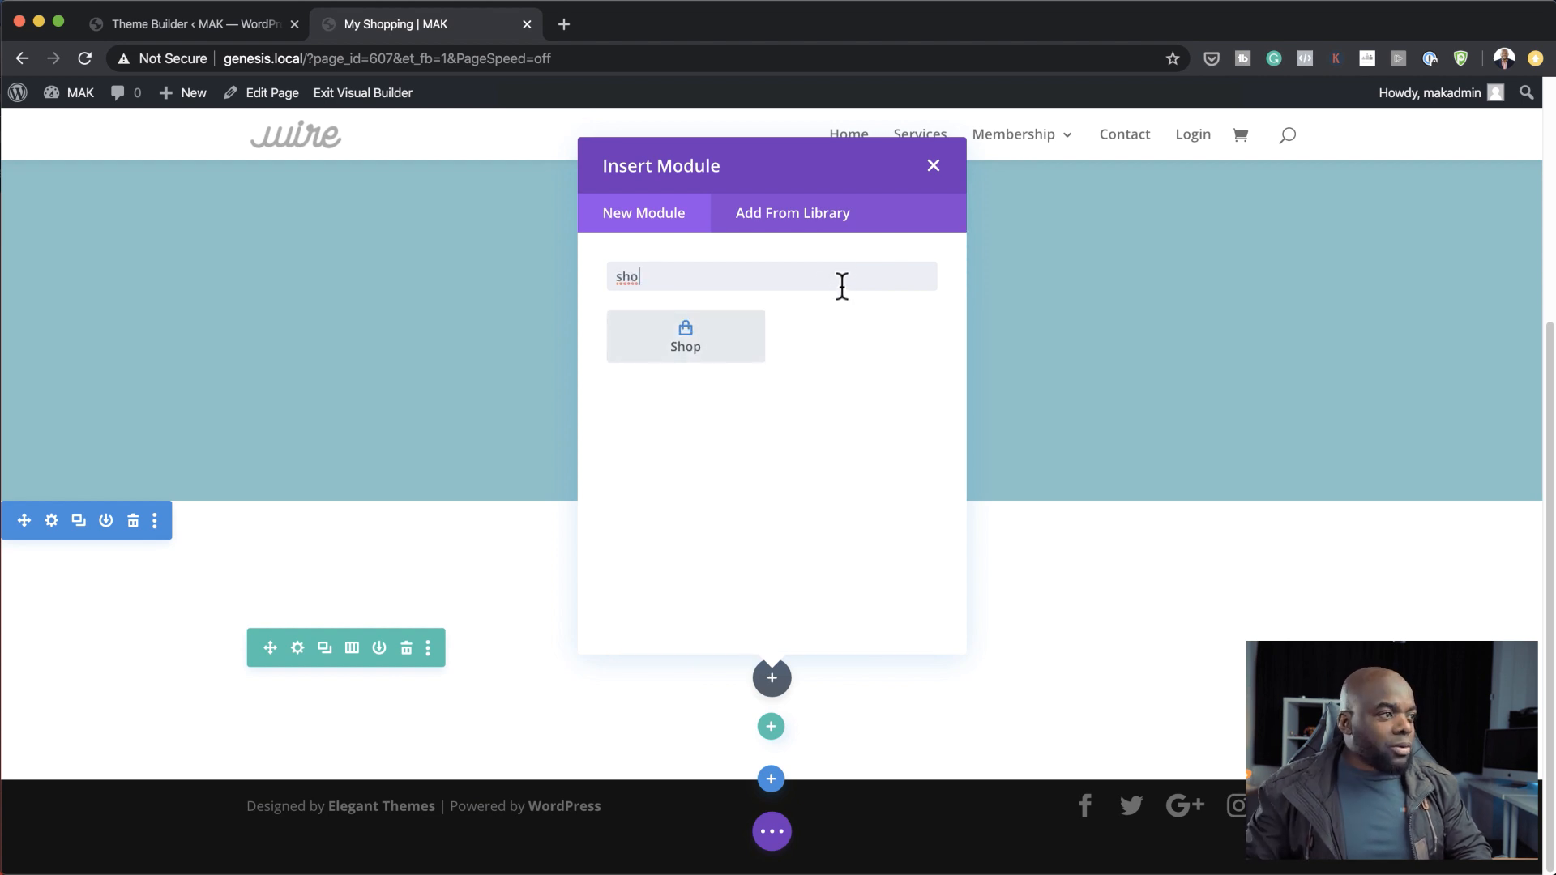
pyautogui.click(718, 342)
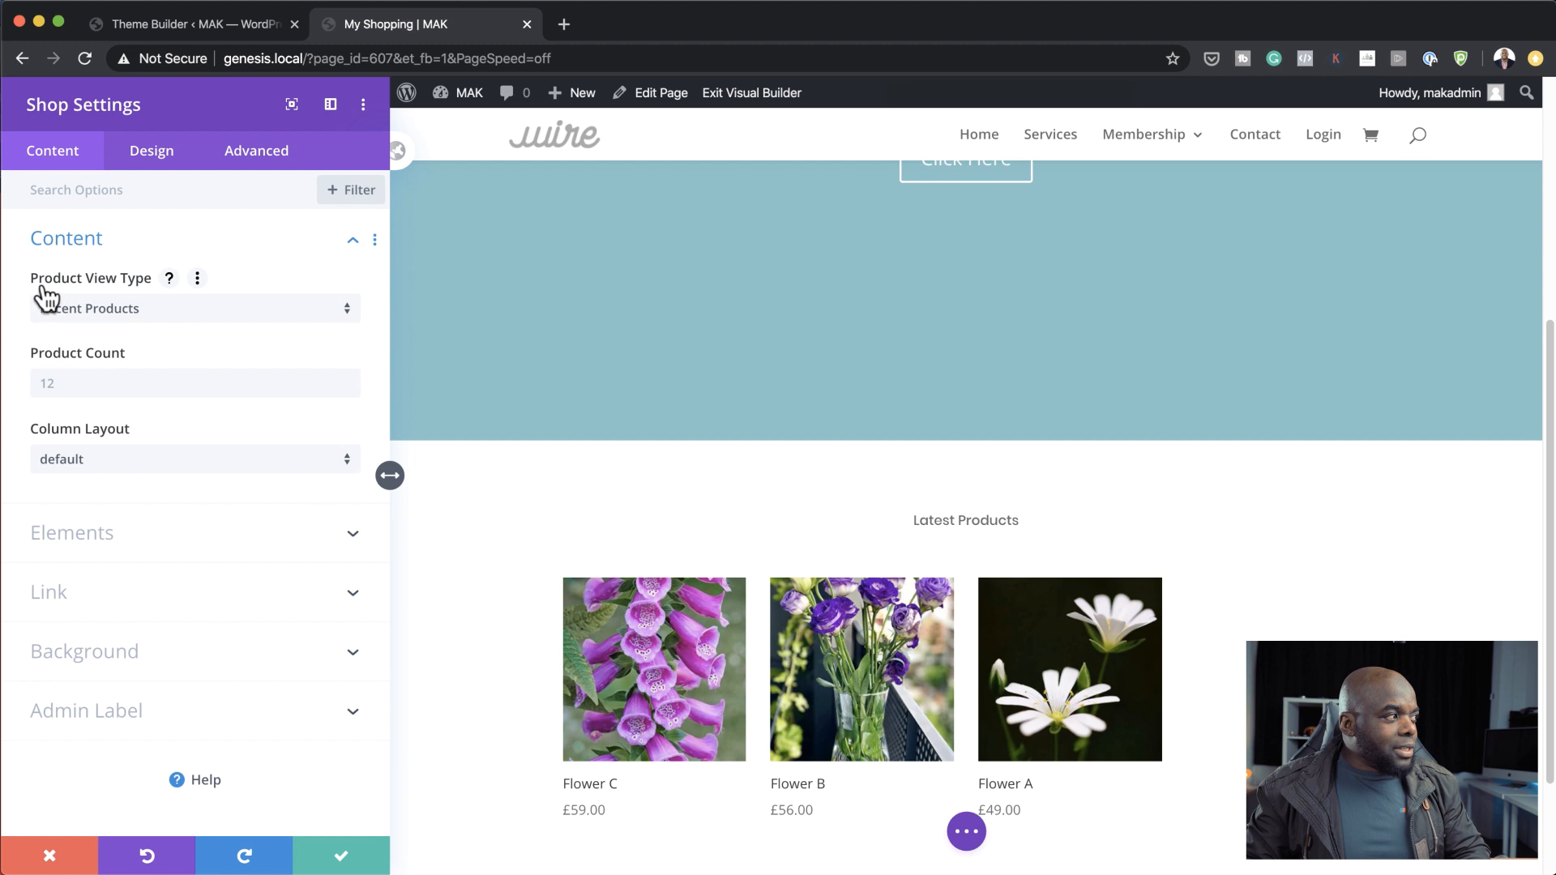
# Configure the Shop module to show Recent Products with a product count of 3 in a 3 Columns layout.
pyautogui.click(181, 312)
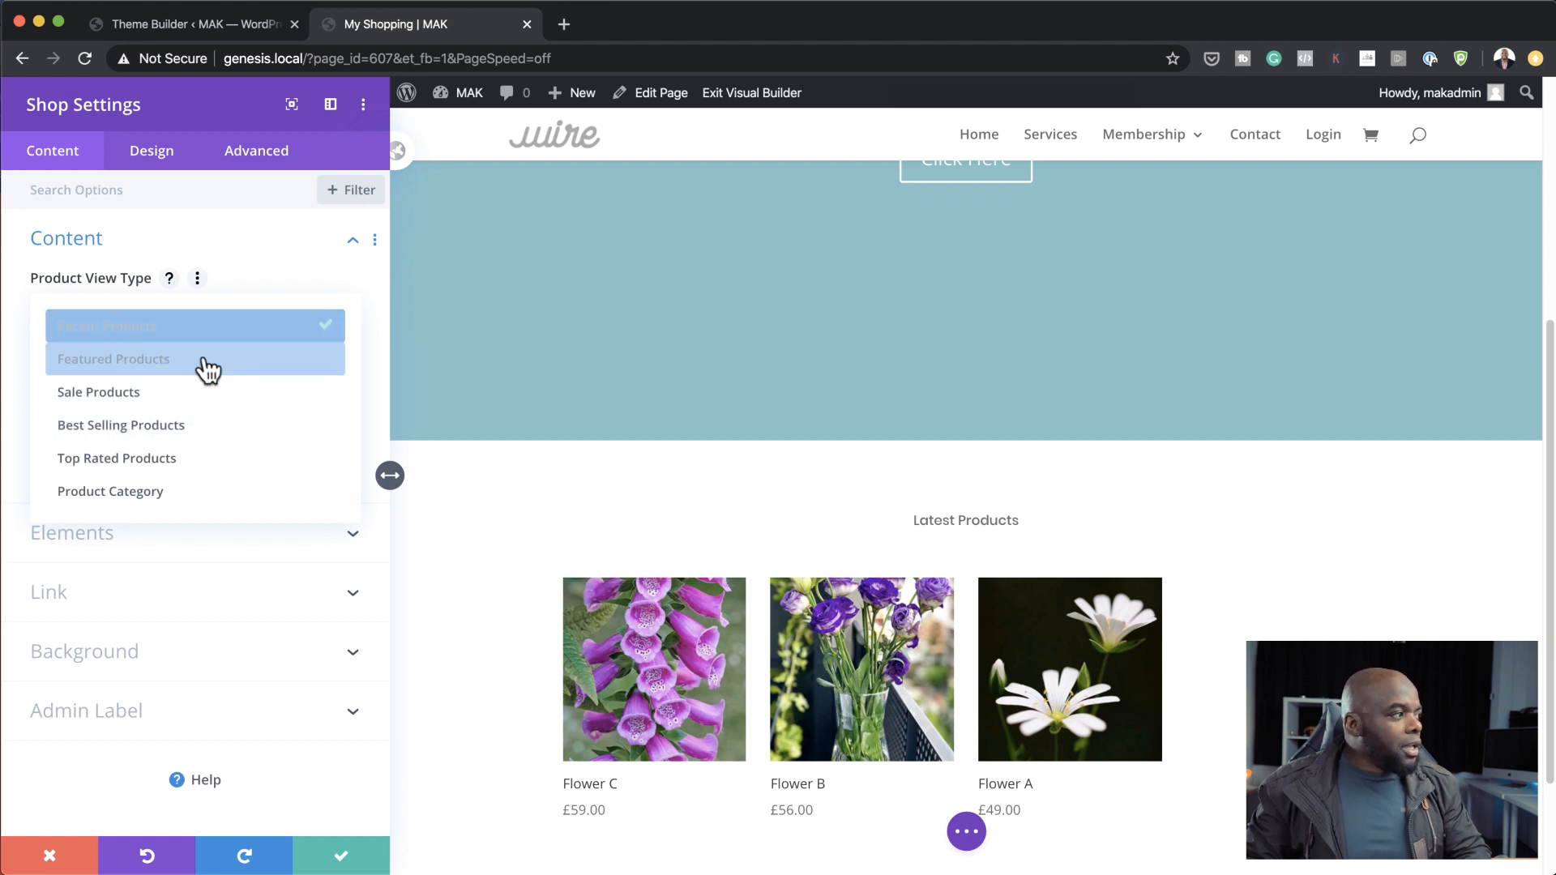
pyautogui.click(207, 326)
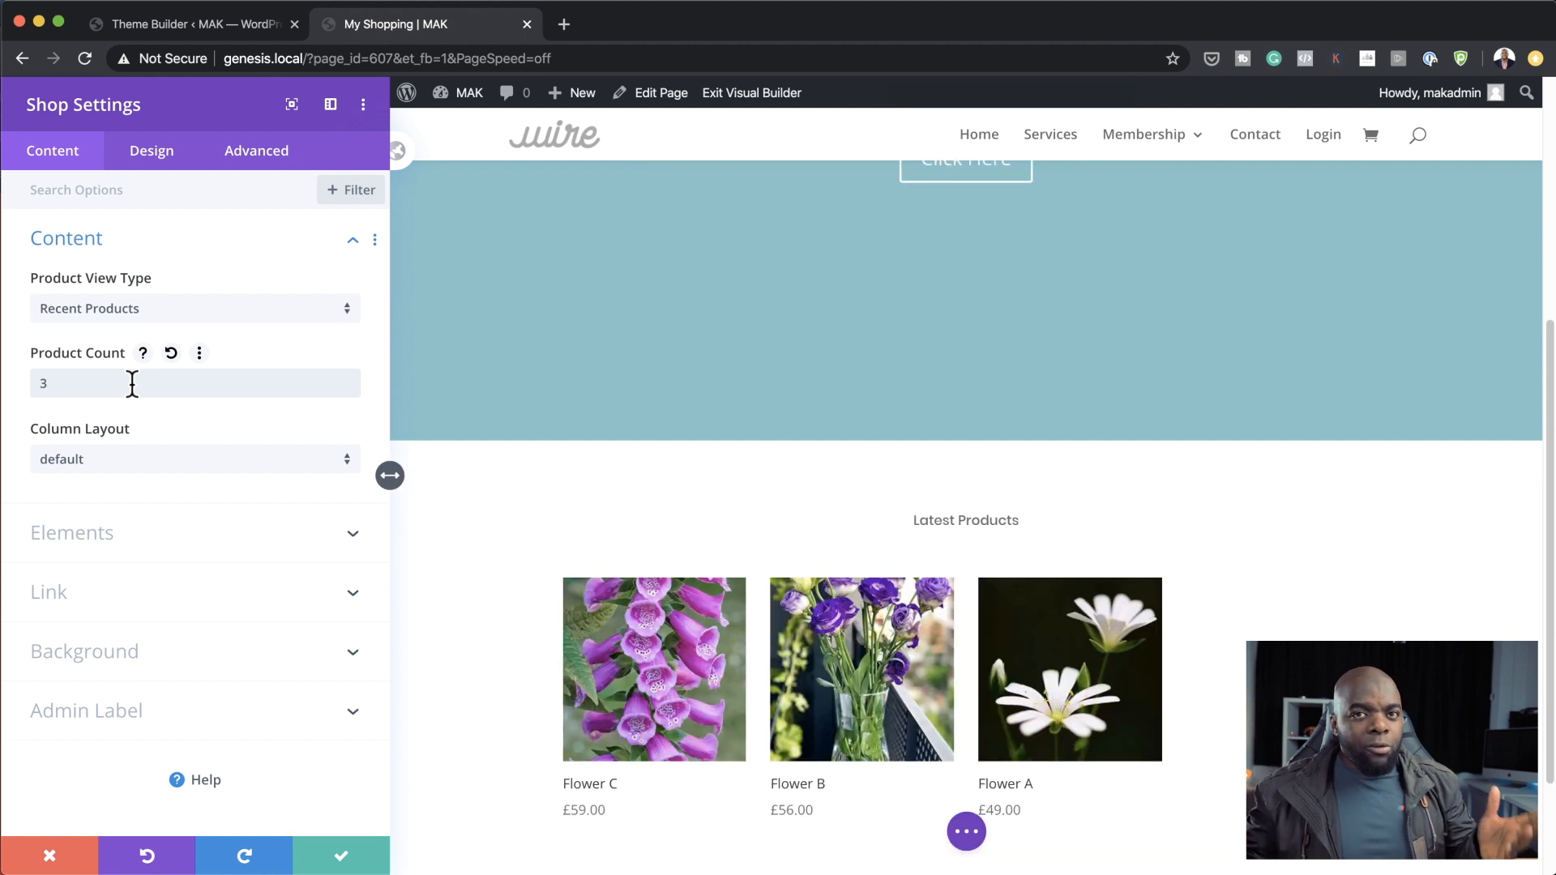
pyautogui.click(139, 460)
pyautogui.click(179, 577)
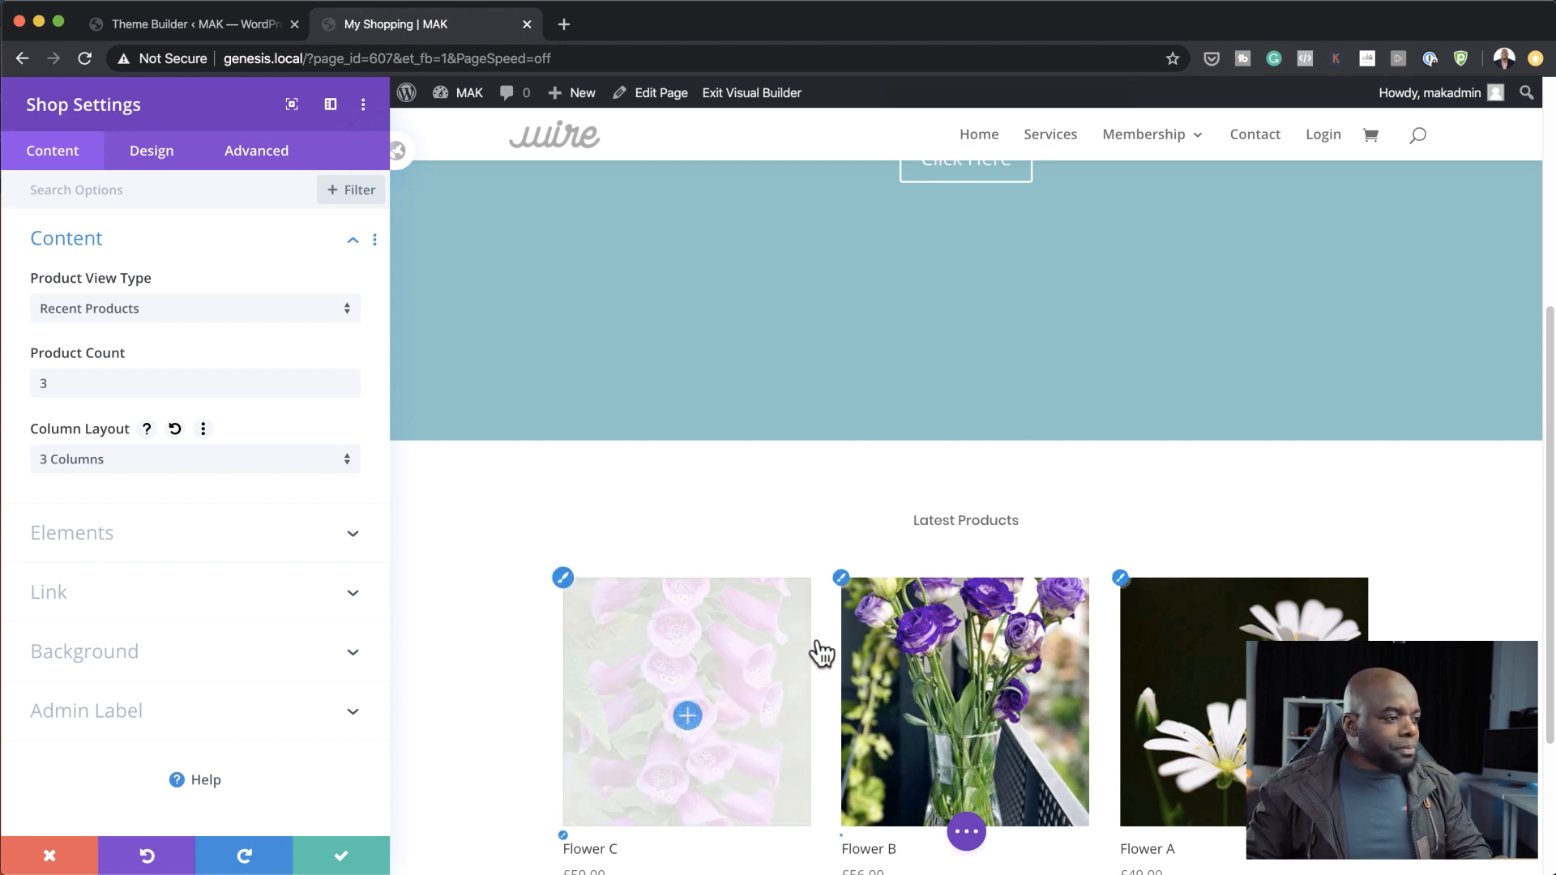
# Style the product titles in the Shop module with the Playfair Display font, Bold weight and a 20px text size.
pyautogui.scroll(-3, 756, 659)
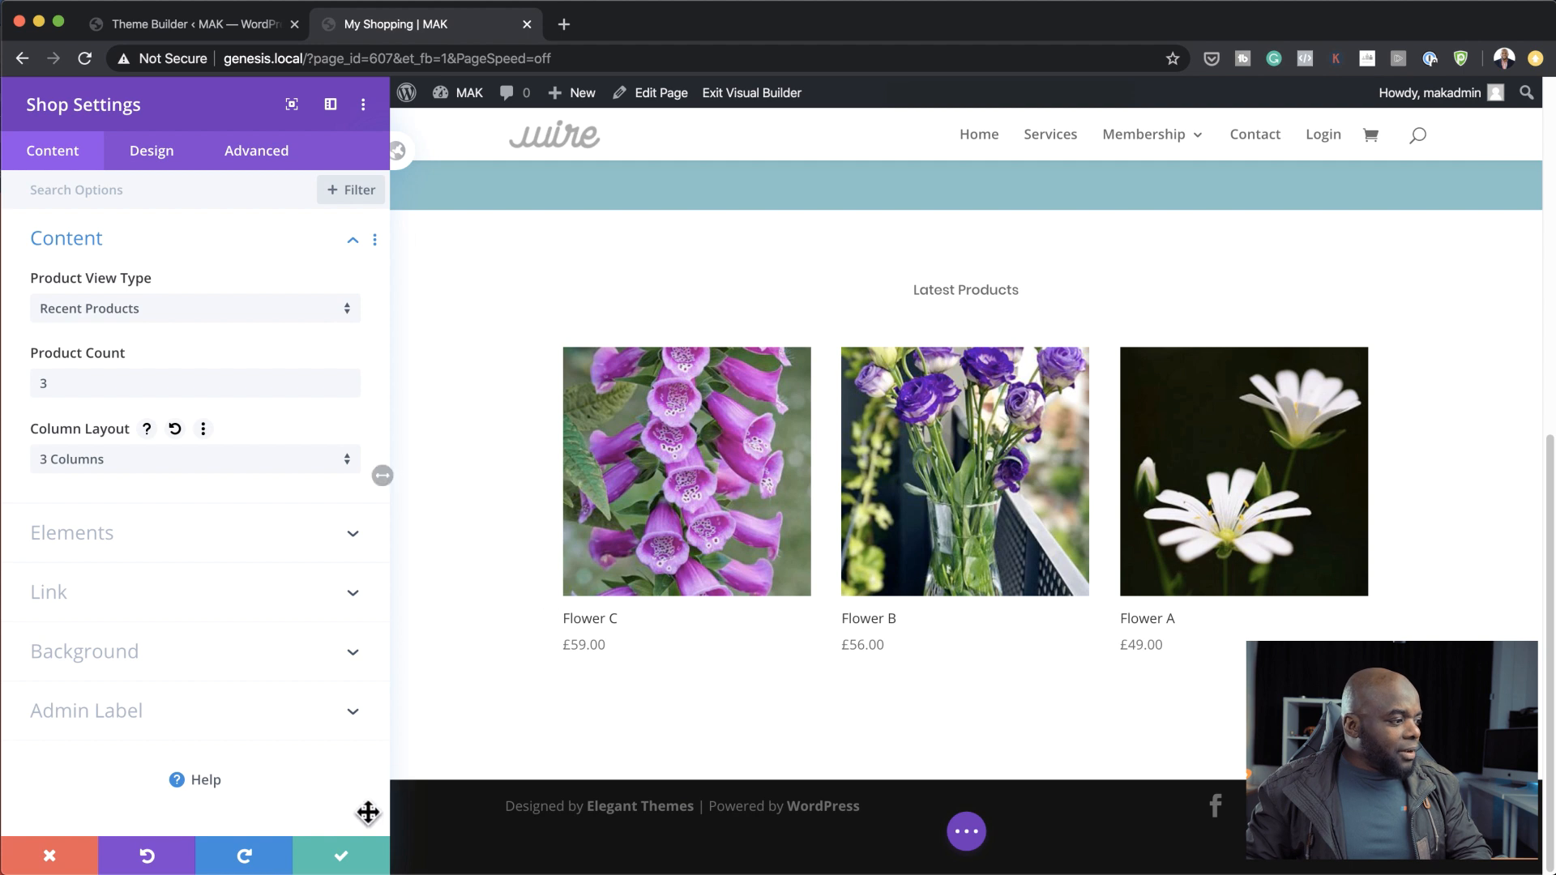
pyautogui.click(572, 619)
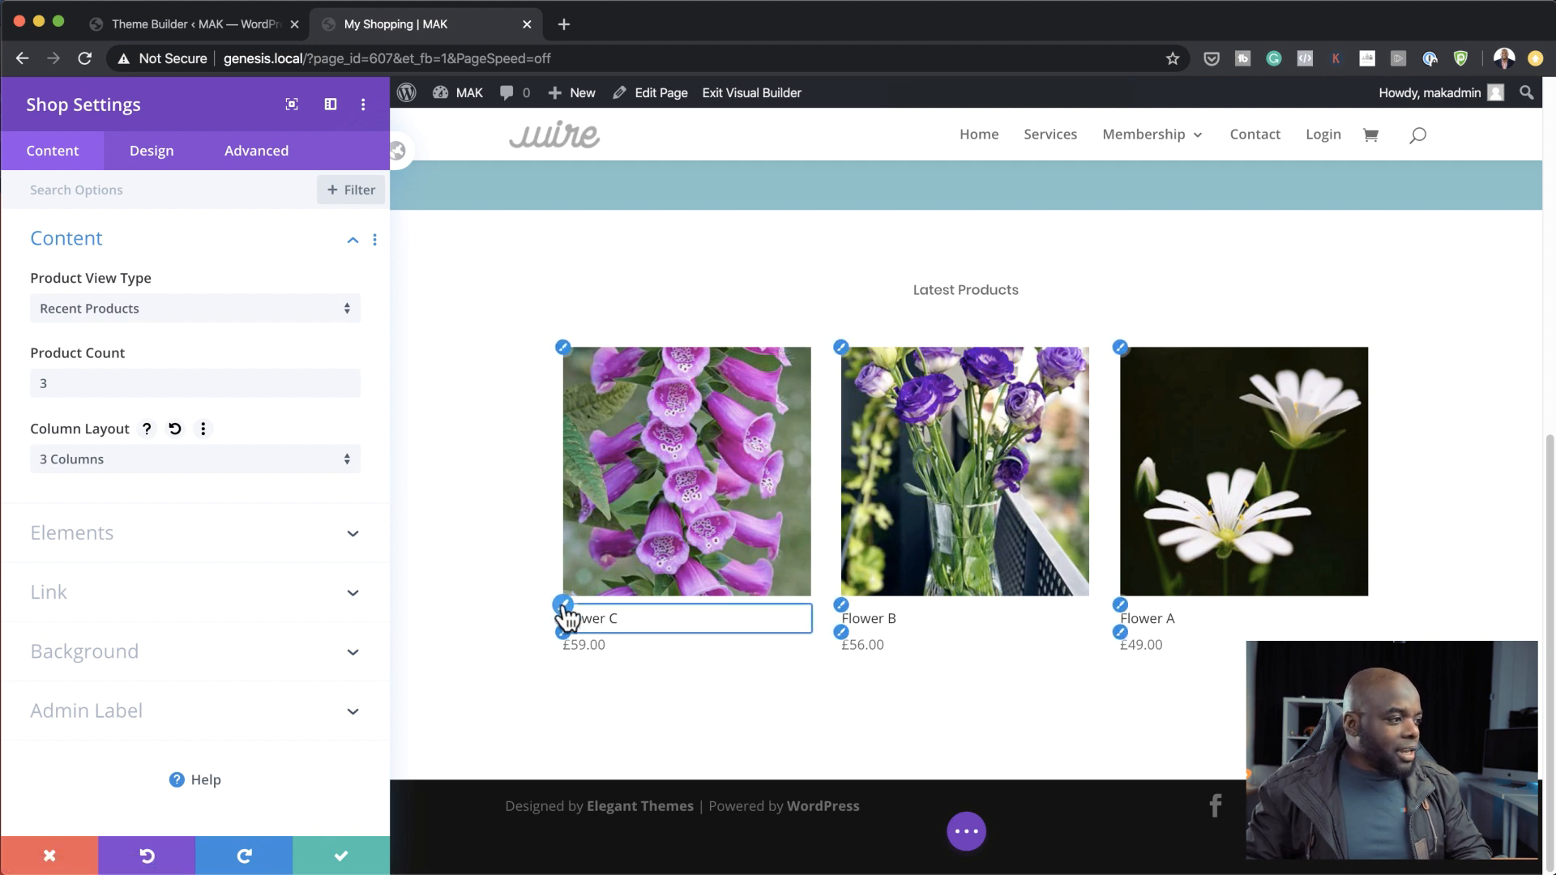
pyautogui.click(566, 619)
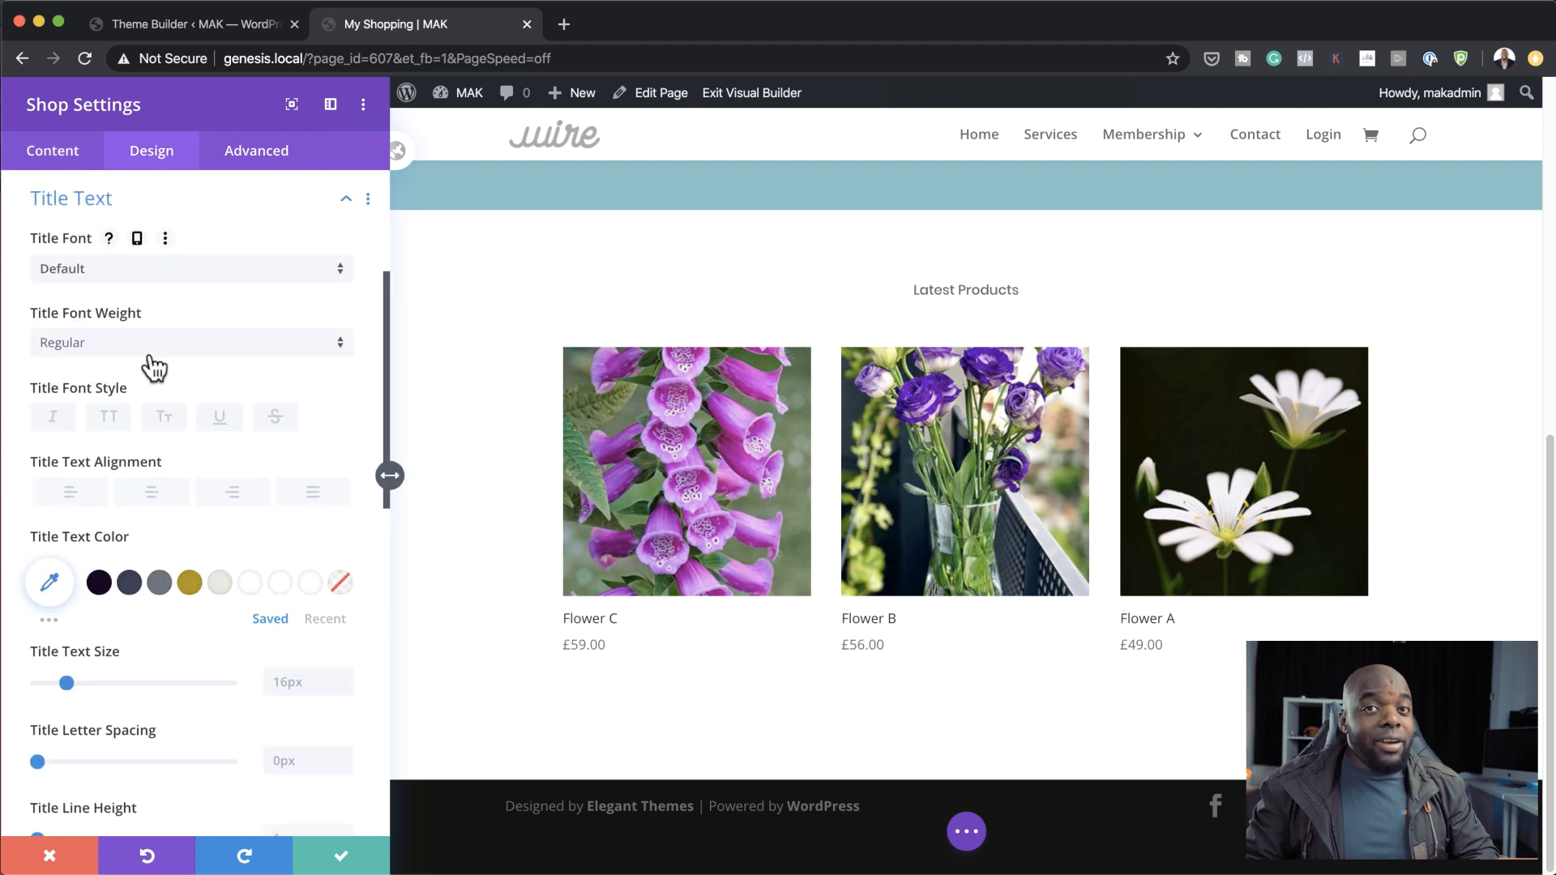
pyautogui.click(123, 274)
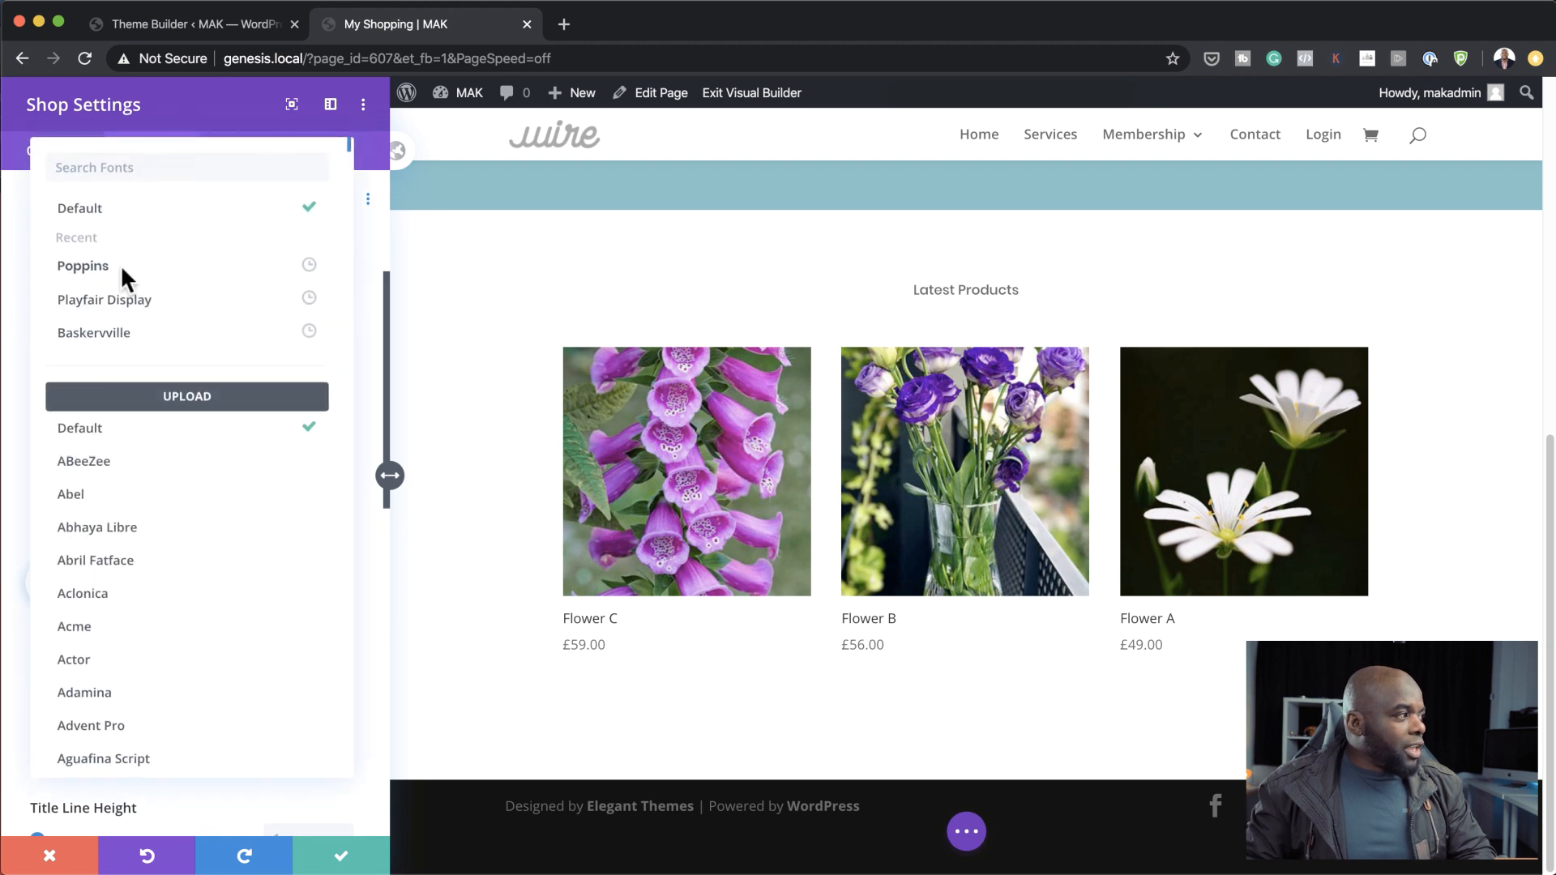
pyautogui.click(166, 299)
pyautogui.click(150, 346)
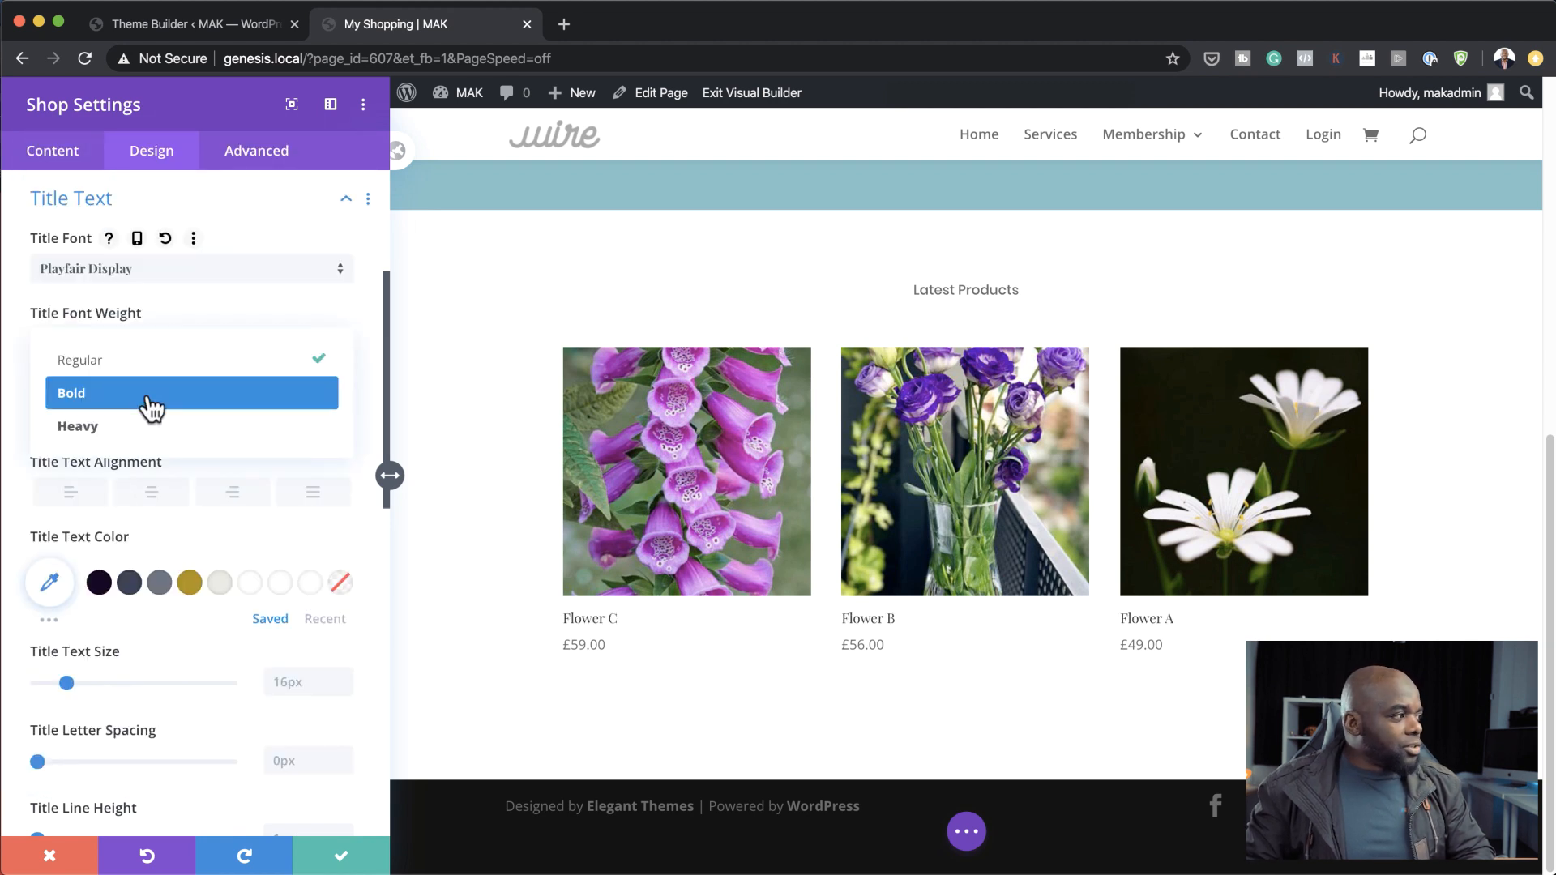
pyautogui.click(150, 393)
pyautogui.moveTo(68, 684); pyautogui.dragTo(73, 688)
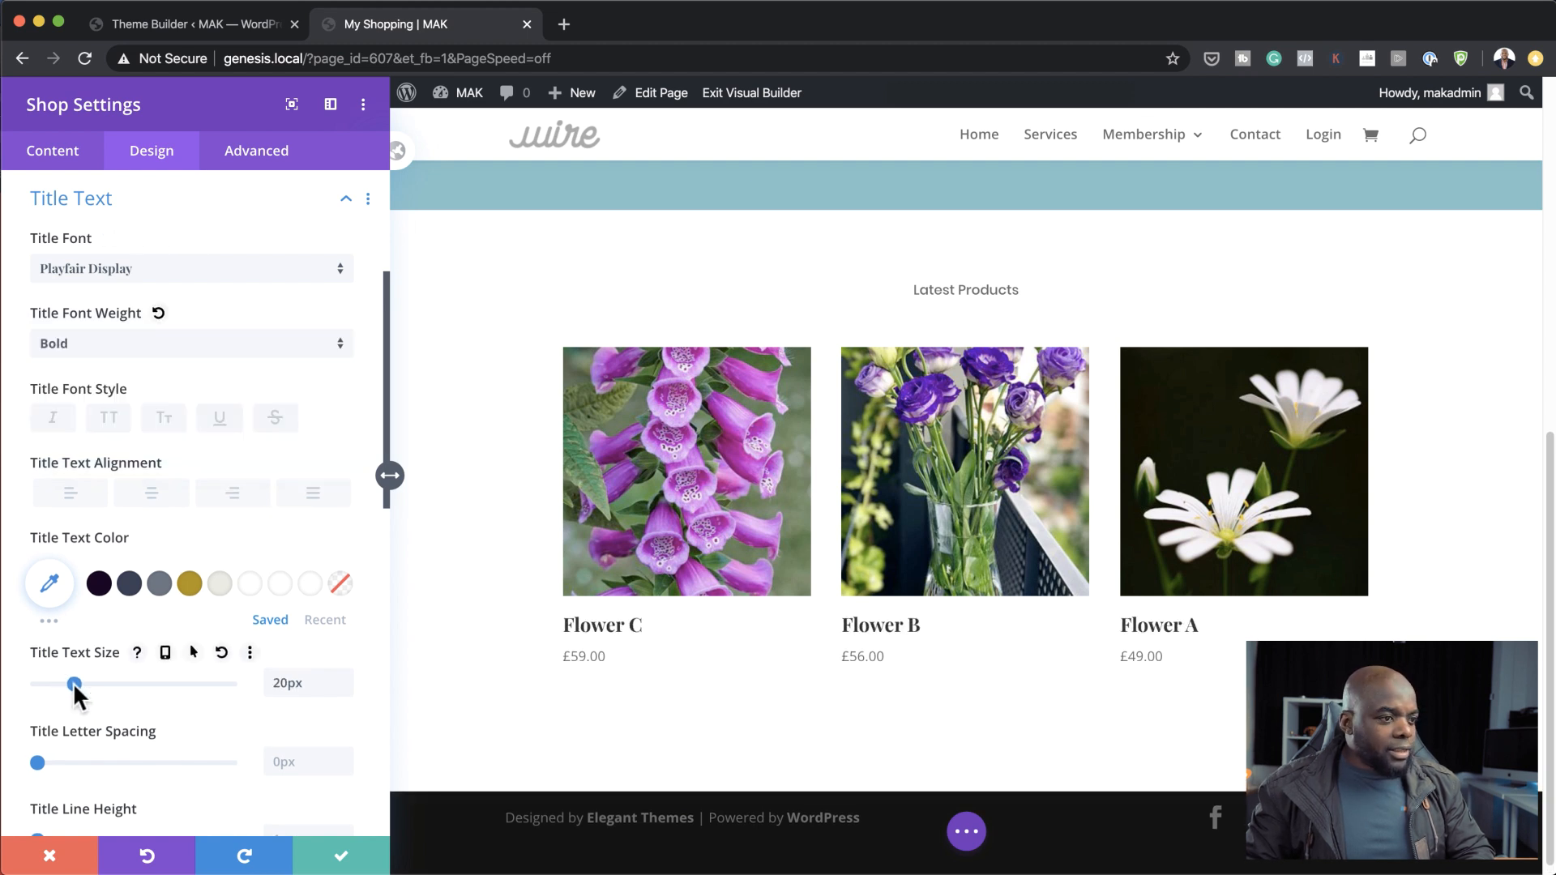
# Set the product price text to Playfair Display at 20px and save the Shop module settings.
pyautogui.click(569, 673)
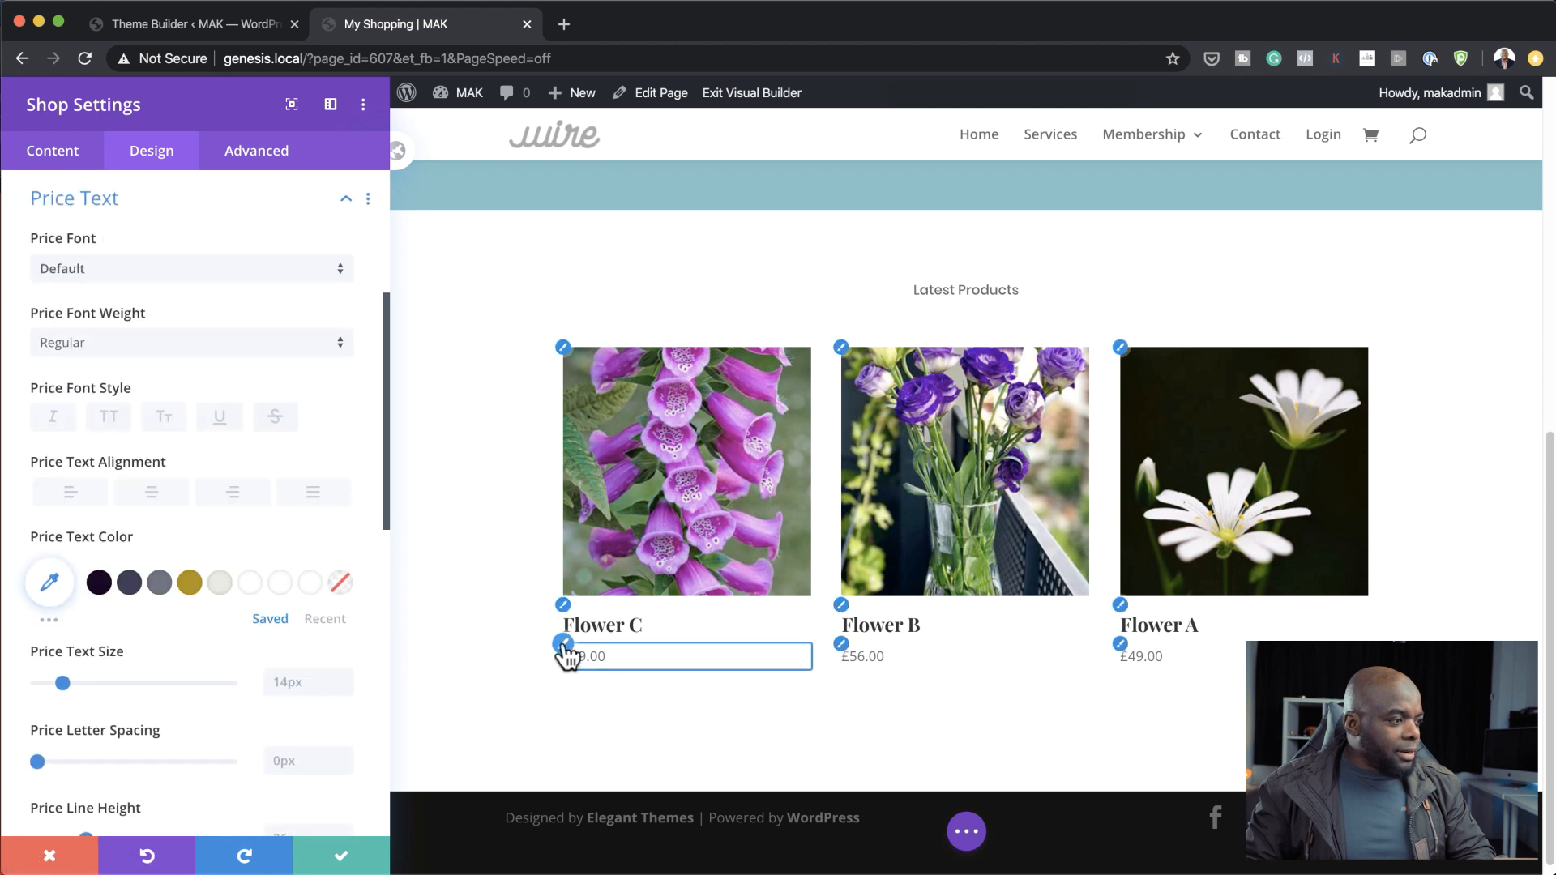
pyautogui.click(129, 268)
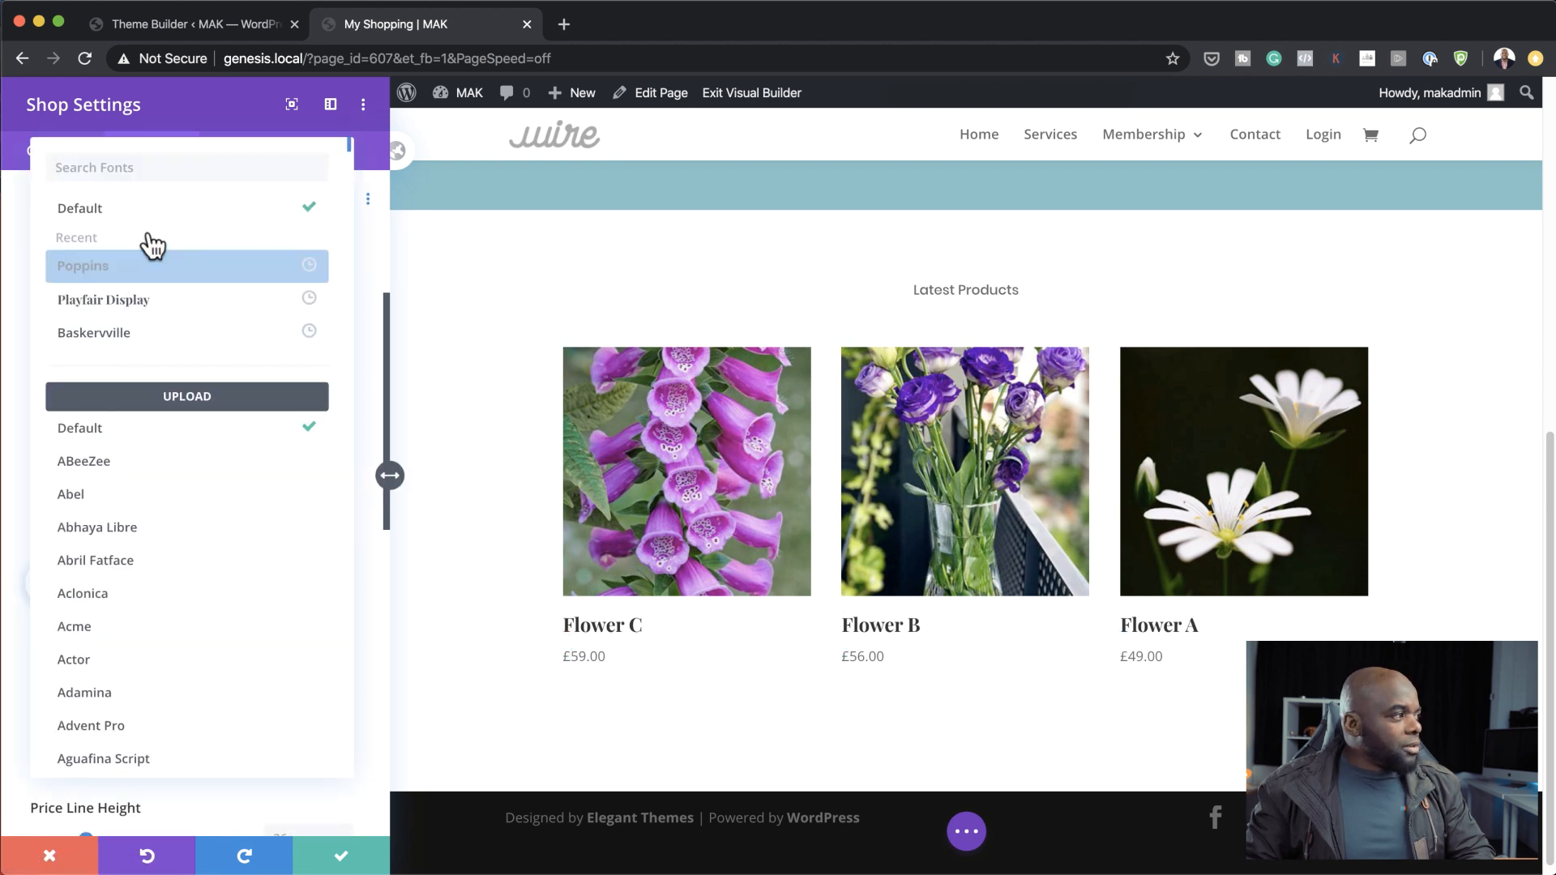
pyautogui.click(152, 309)
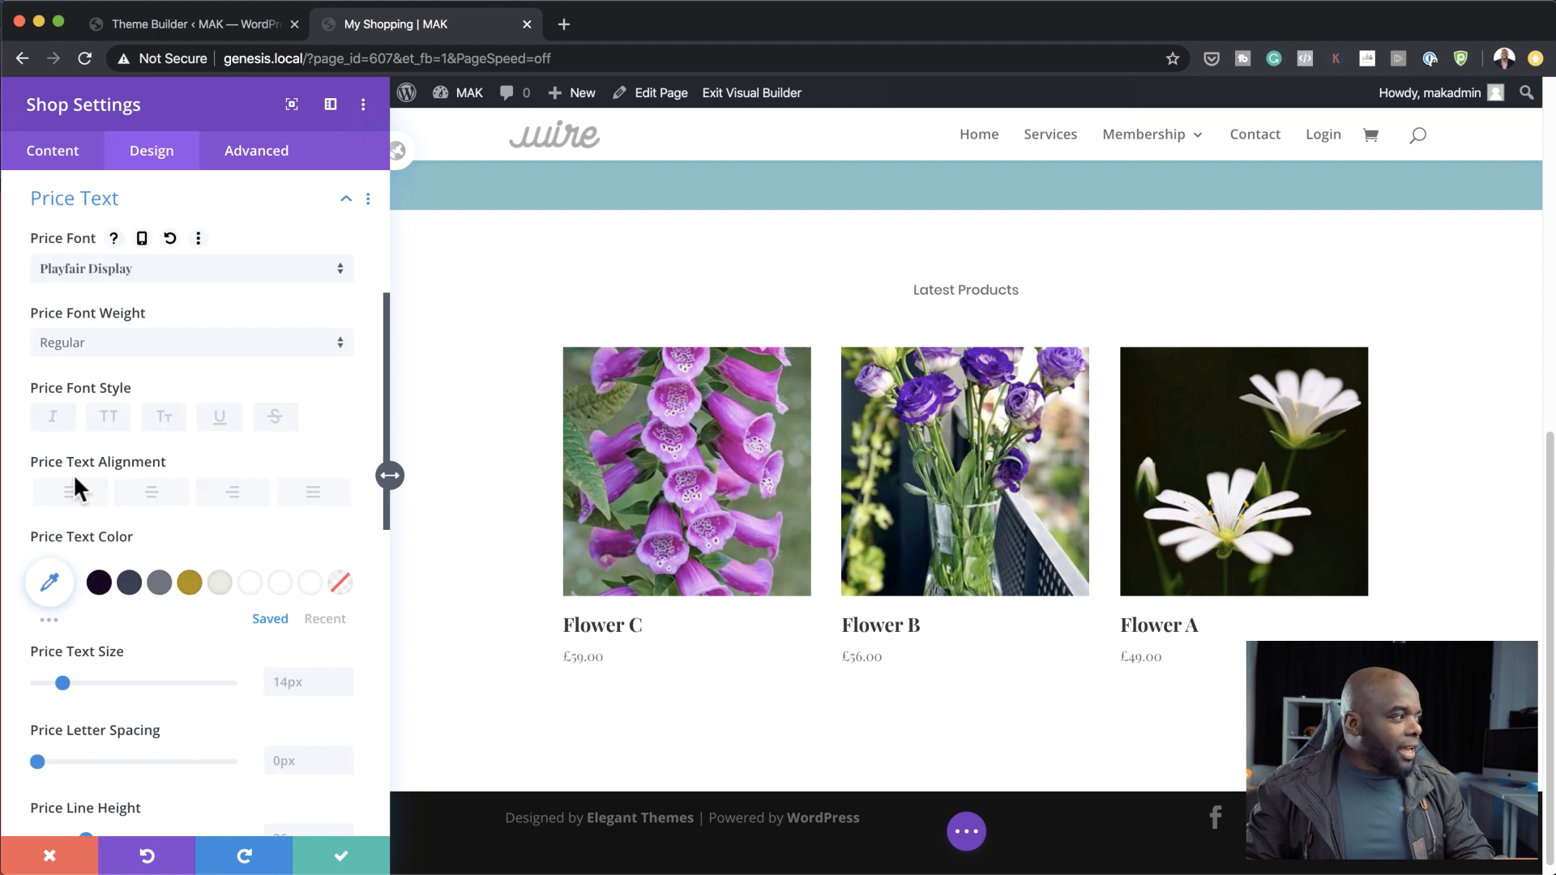
pyautogui.moveTo(62, 683); pyautogui.dragTo(75, 683)
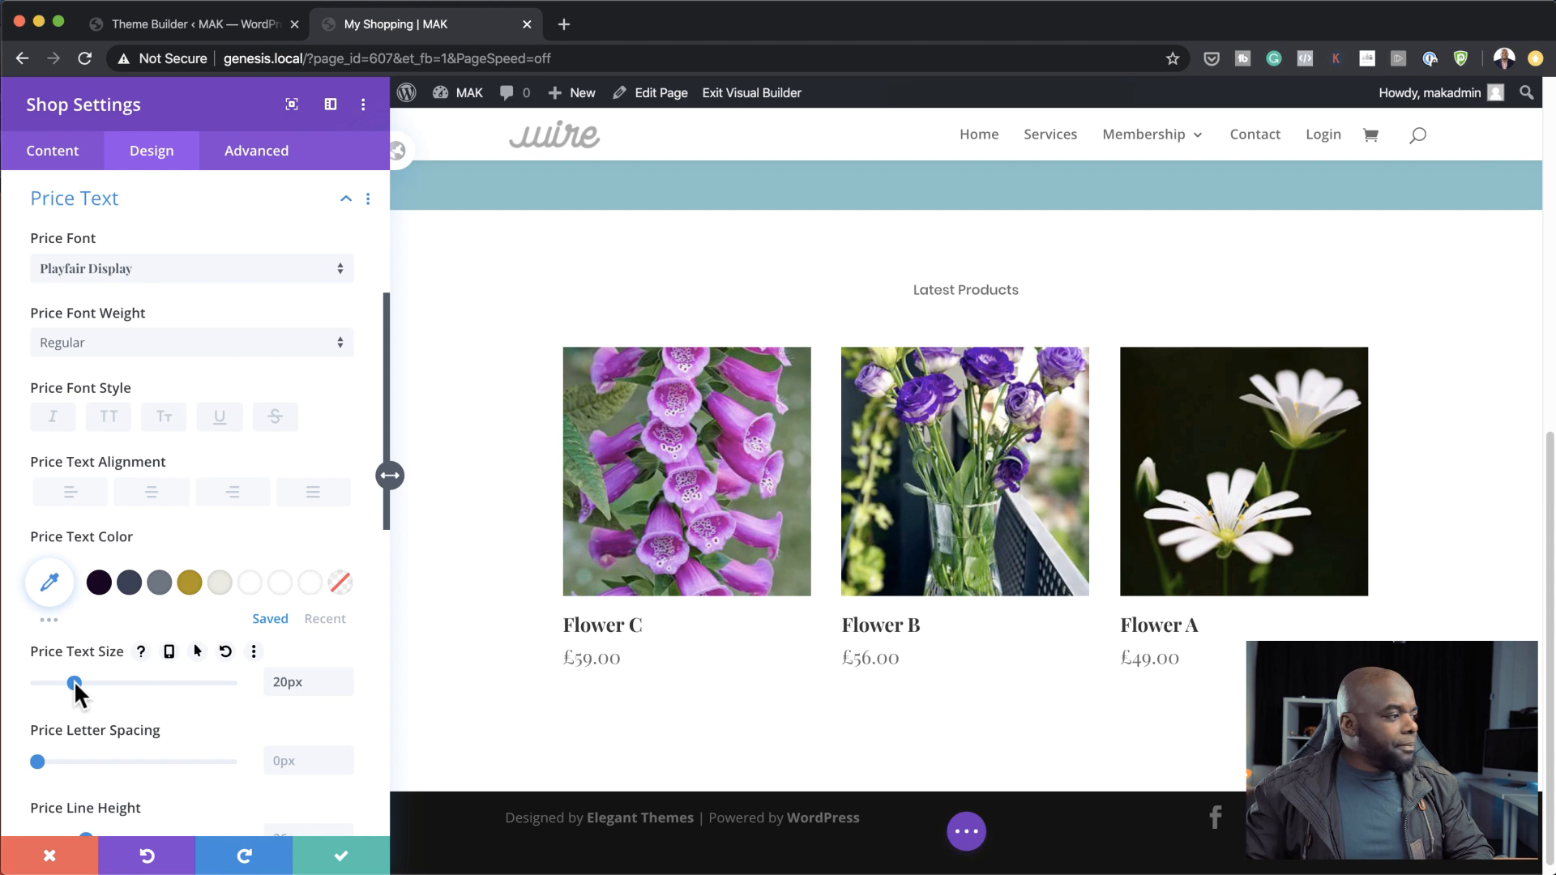
pyautogui.click(344, 856)
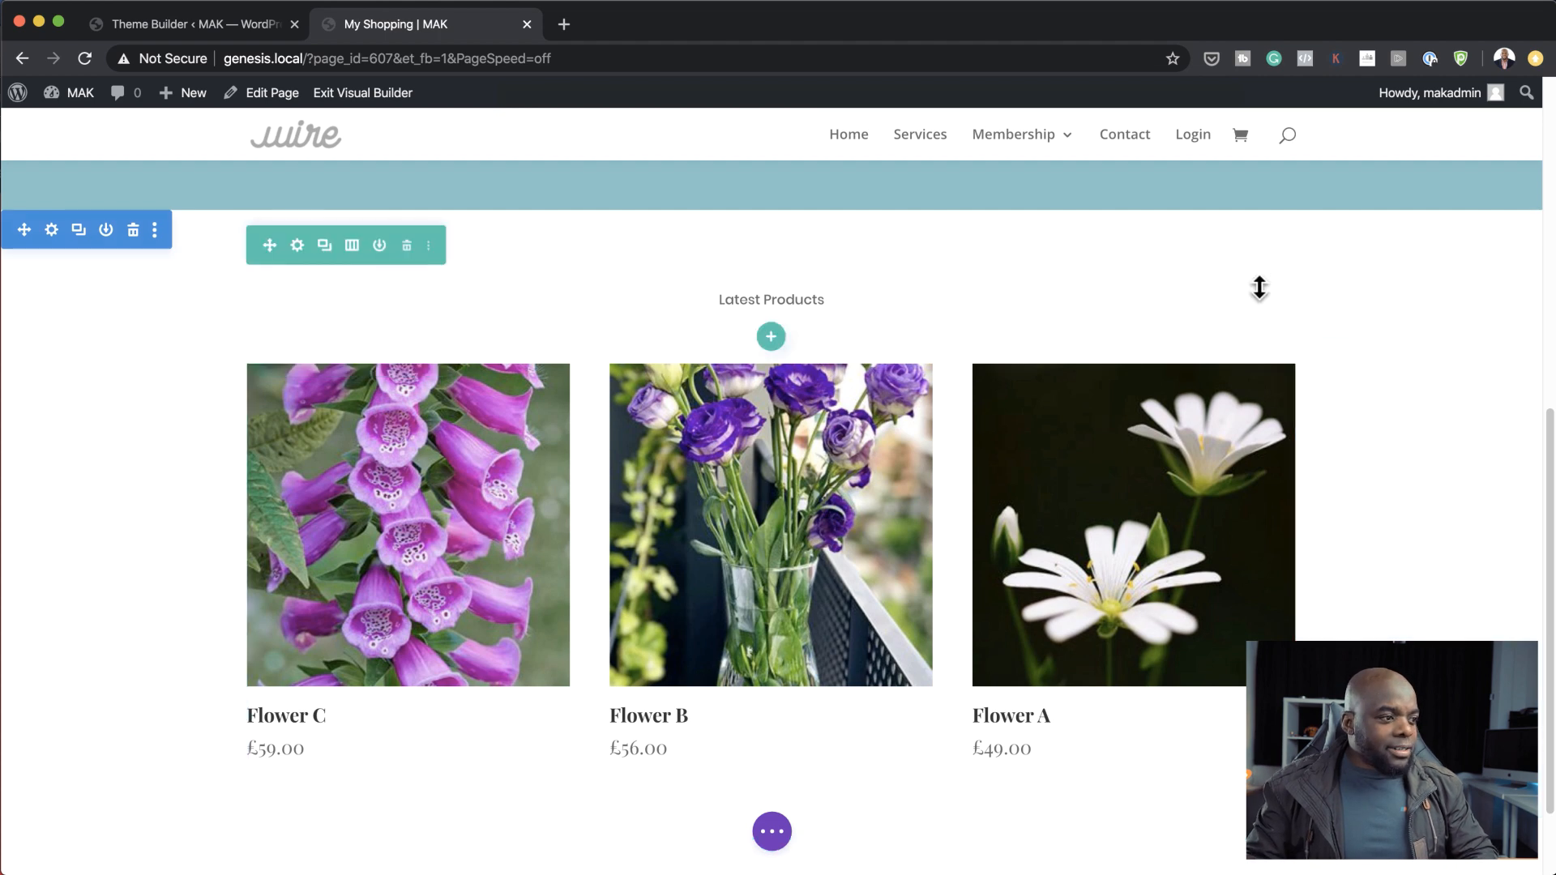
# Insert a regular section below the products with a three-fifths, two-fifths two-column row, leaving its columns without modules.
pyautogui.scroll(1, 1341, 648)
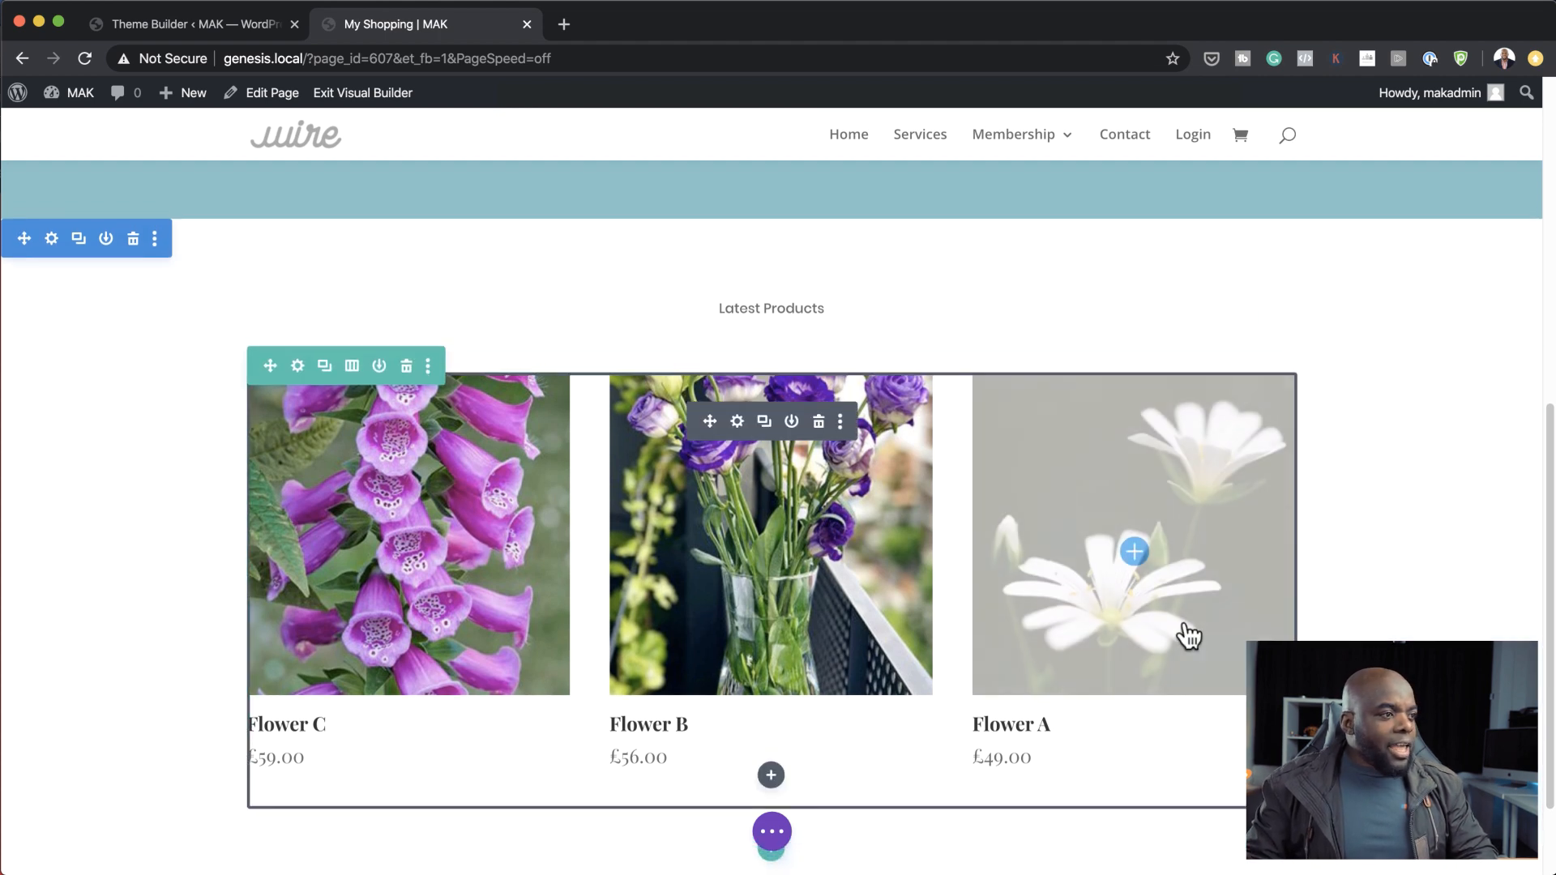
pyautogui.scroll(-3, 1189, 636)
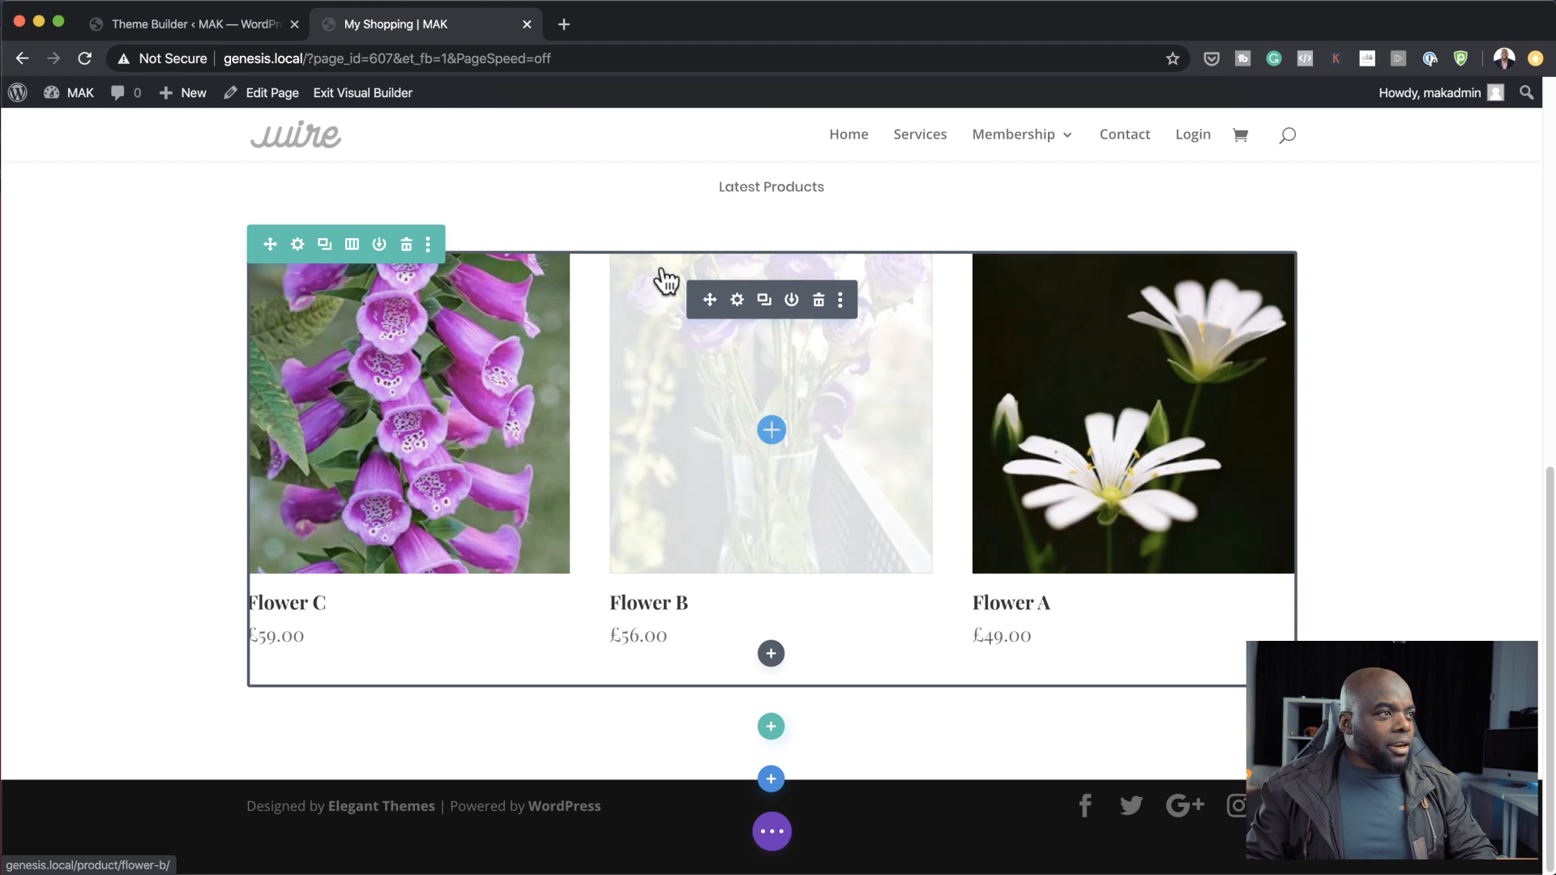
pyautogui.click(771, 779)
pyautogui.click(653, 715)
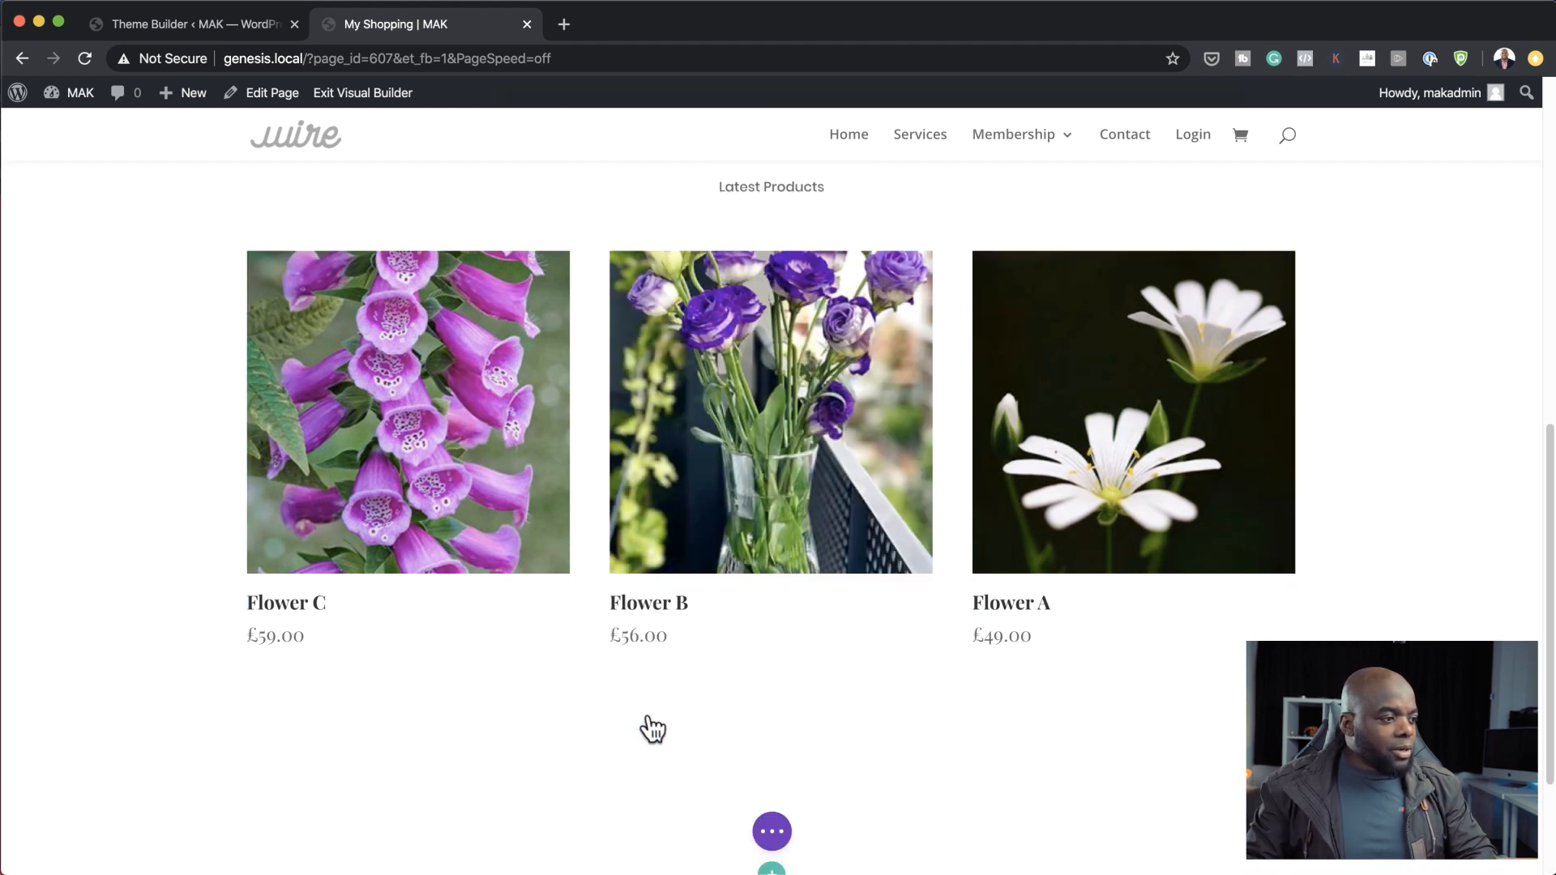
pyautogui.scroll(-1, 757, 559)
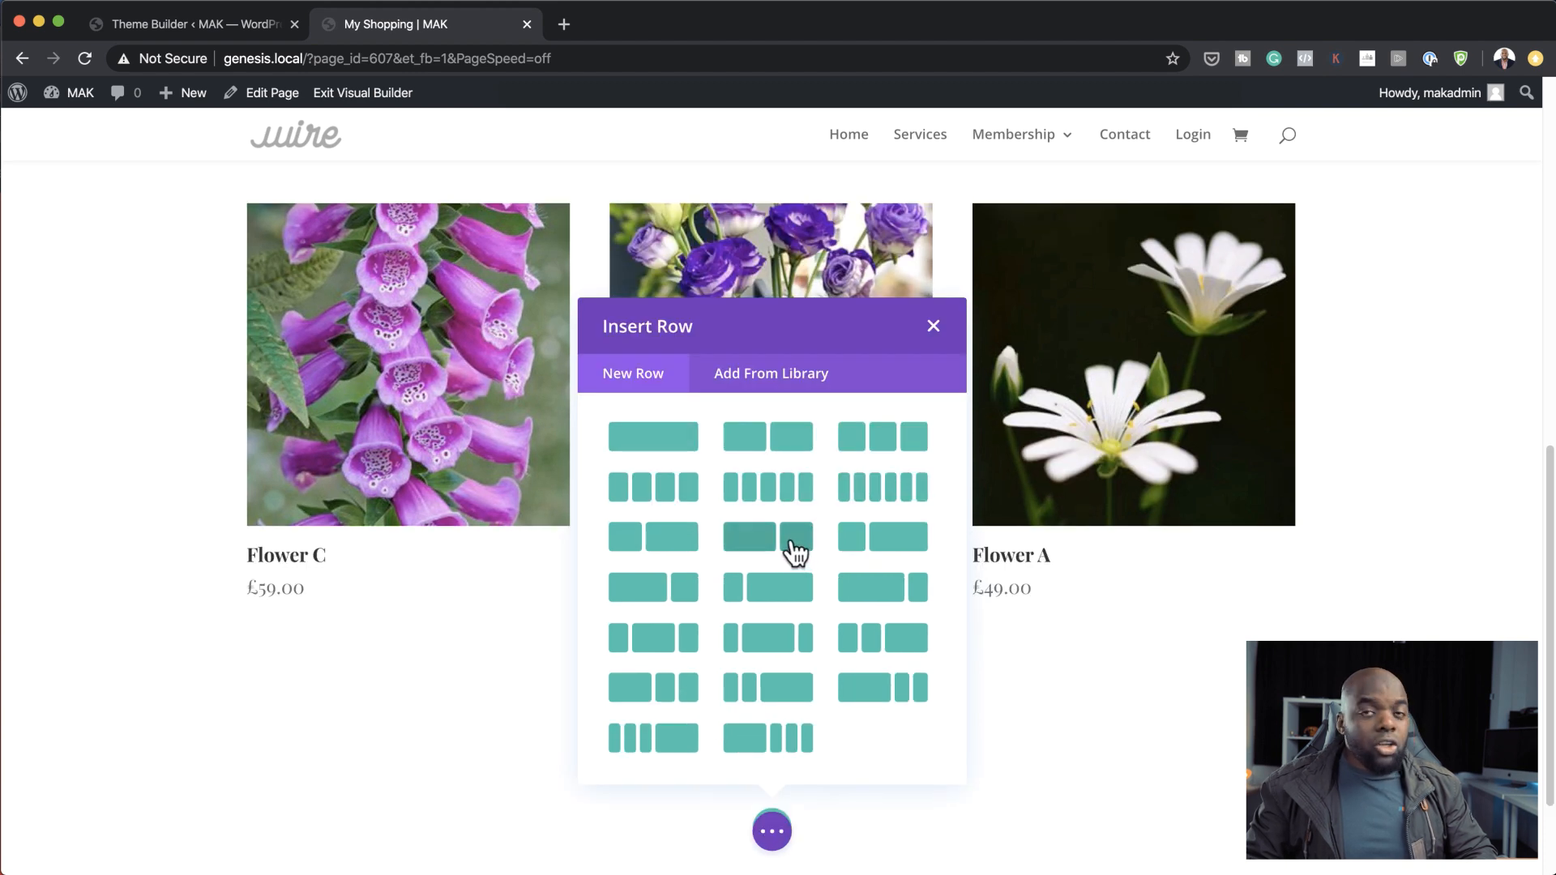
pyautogui.click(795, 553)
pyautogui.scroll(-2, 1139, 670)
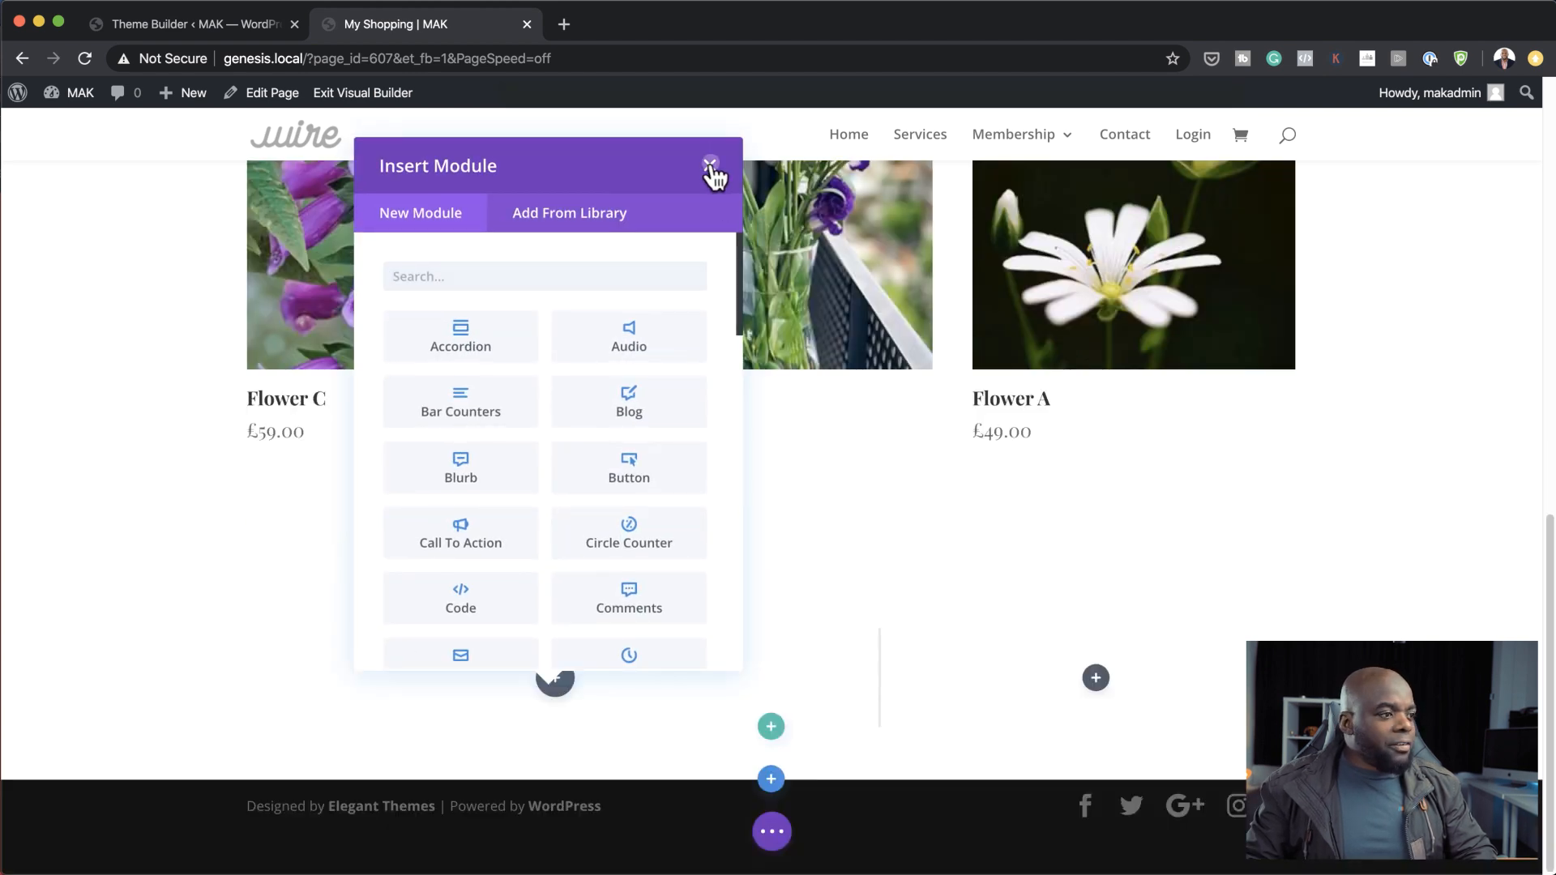
pyautogui.click(710, 161)
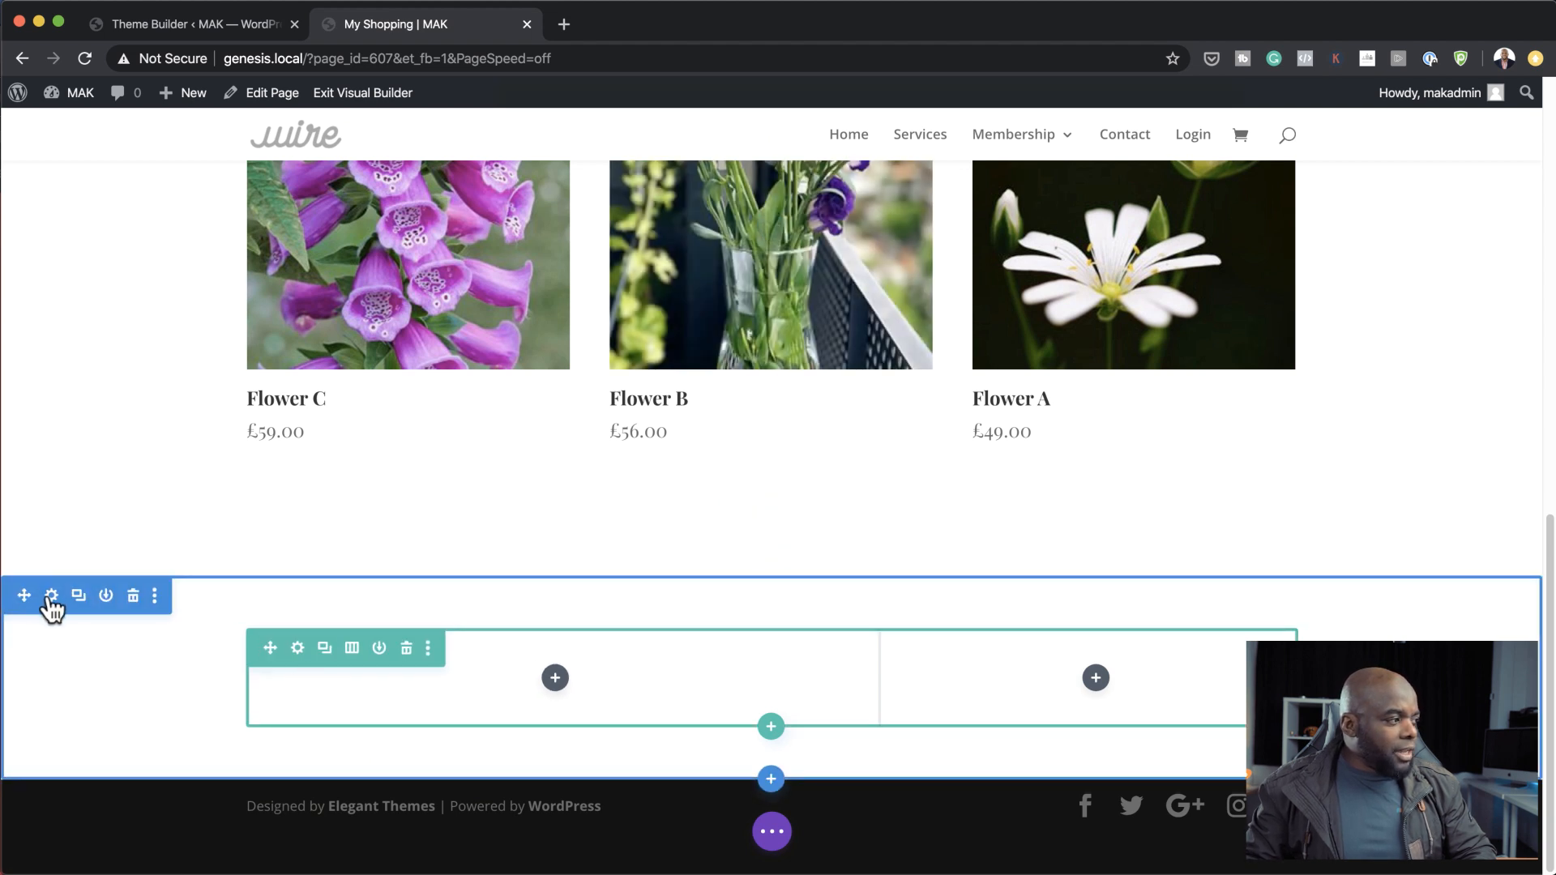
# Set the background color of the new two-column section below the products to #9e0031.
pyautogui.click(51, 597)
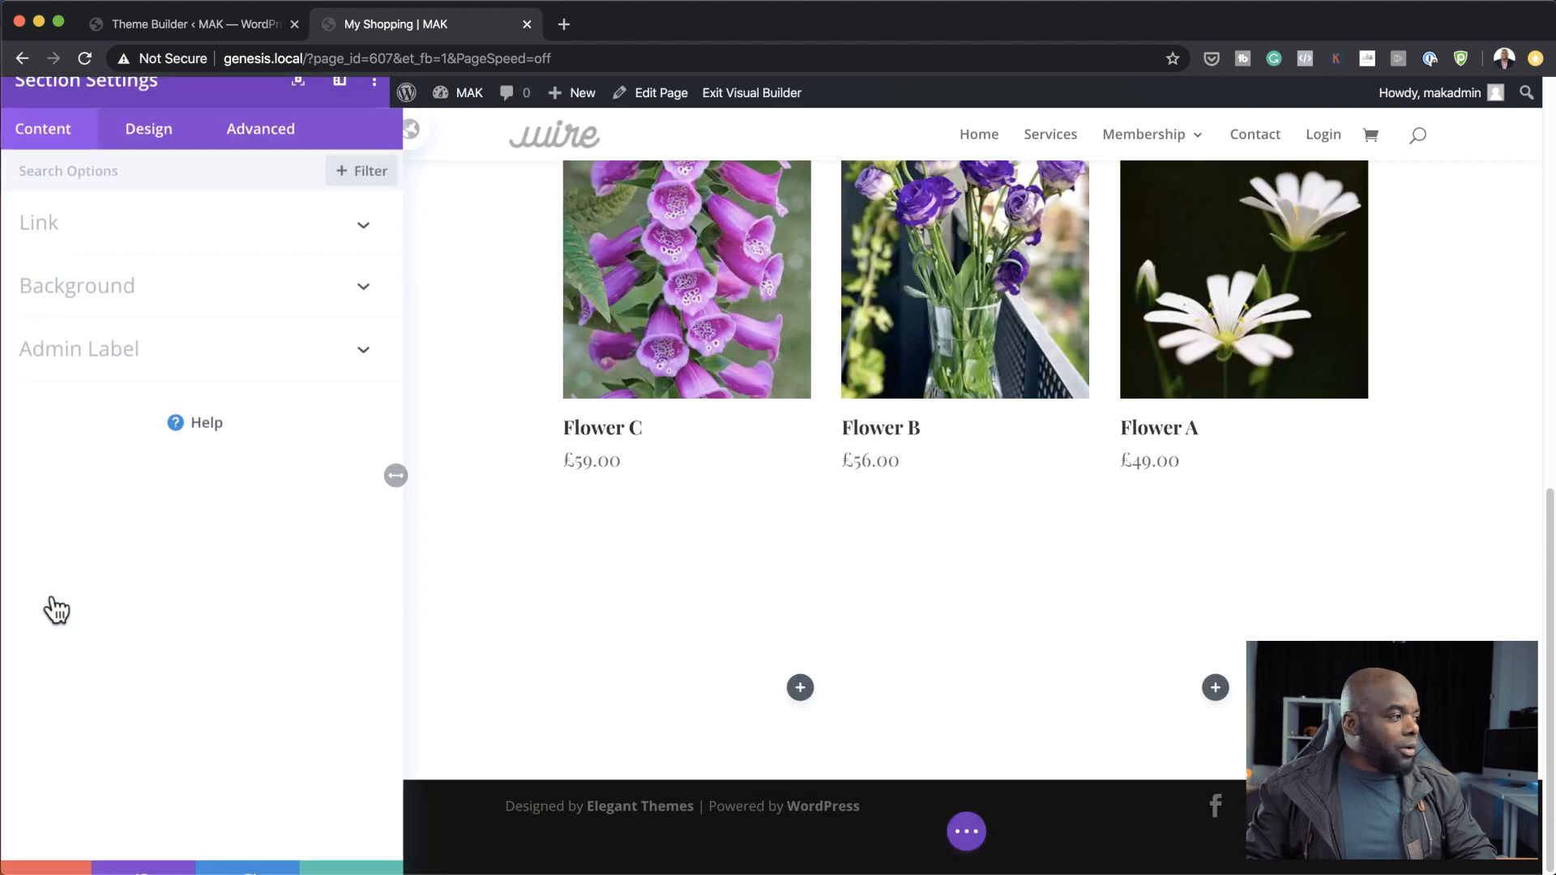
pyautogui.click(118, 310)
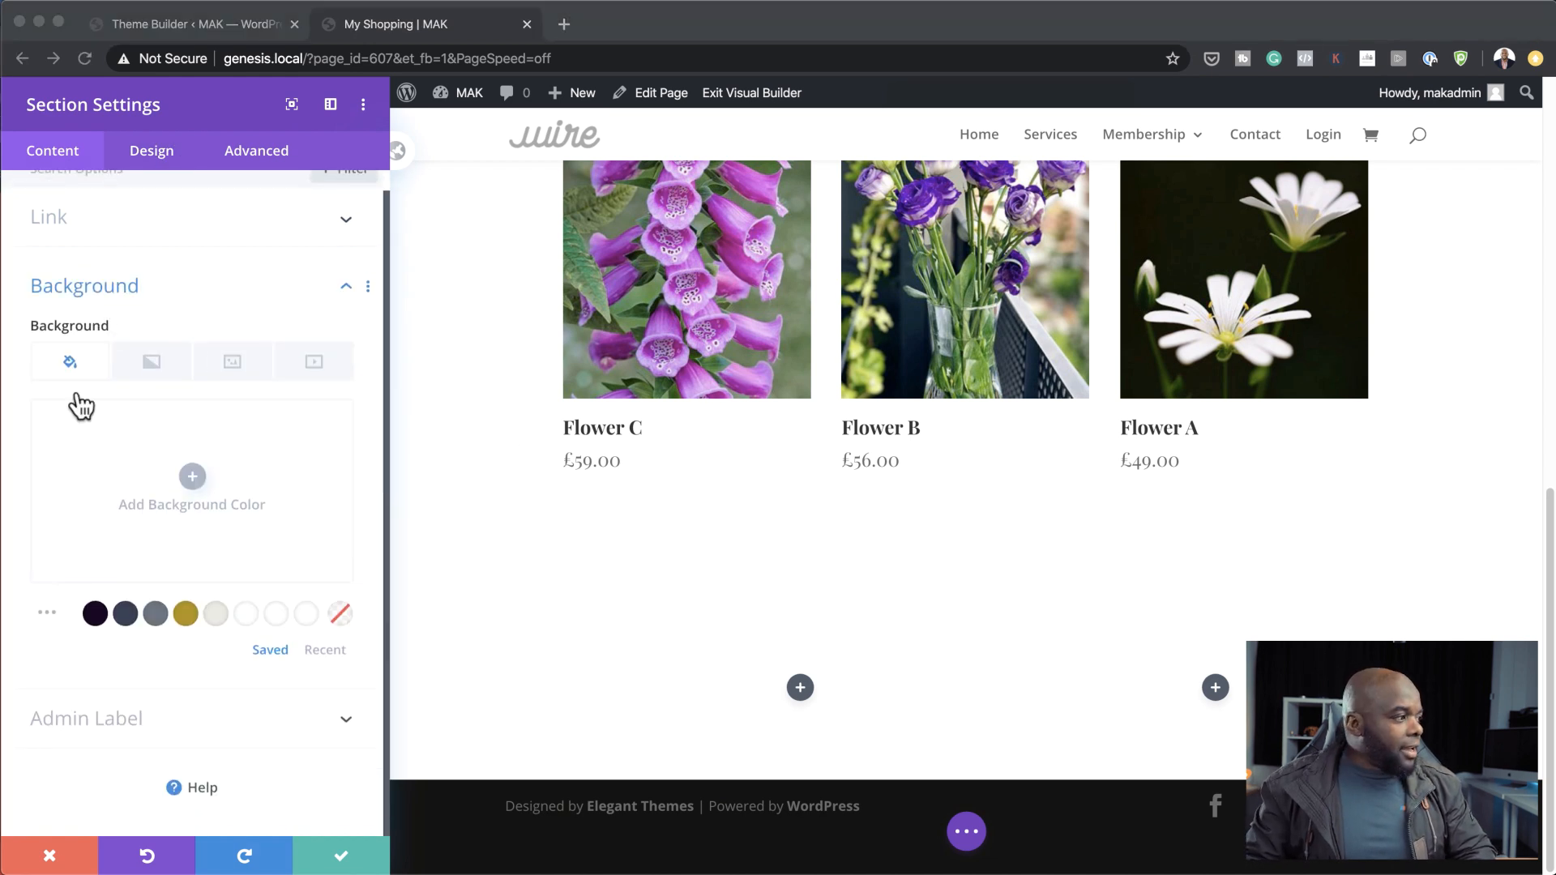
pyautogui.click(193, 475)
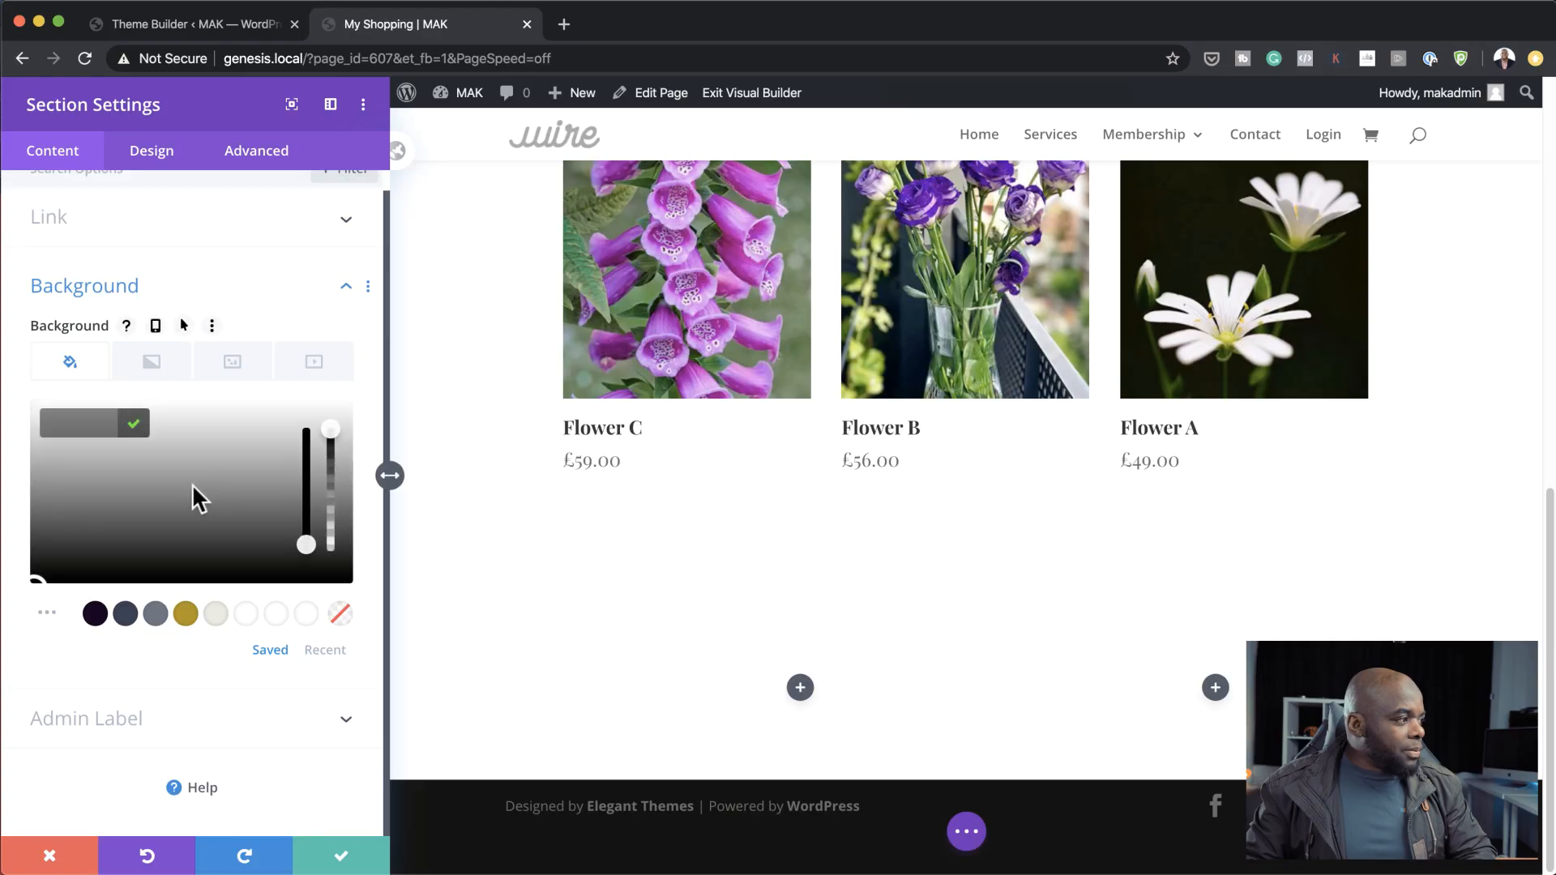
pyautogui.write('#9e0031')
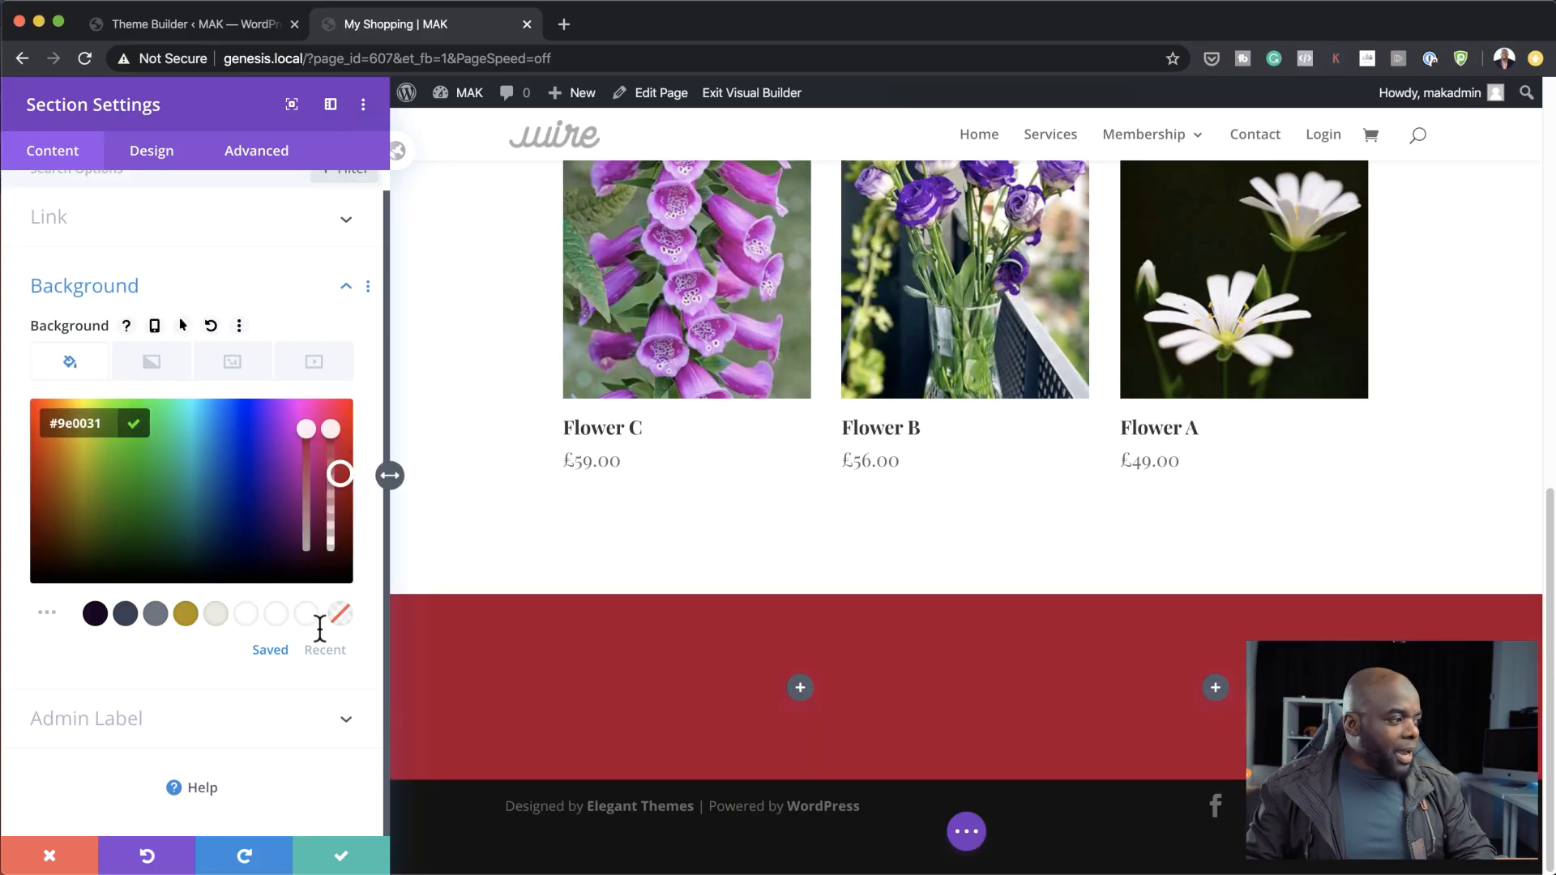
# Set the red section's top and bottom padding and margin to 0px and save the section settings.
pyautogui.click(149, 152)
pyautogui.click(70, 361)
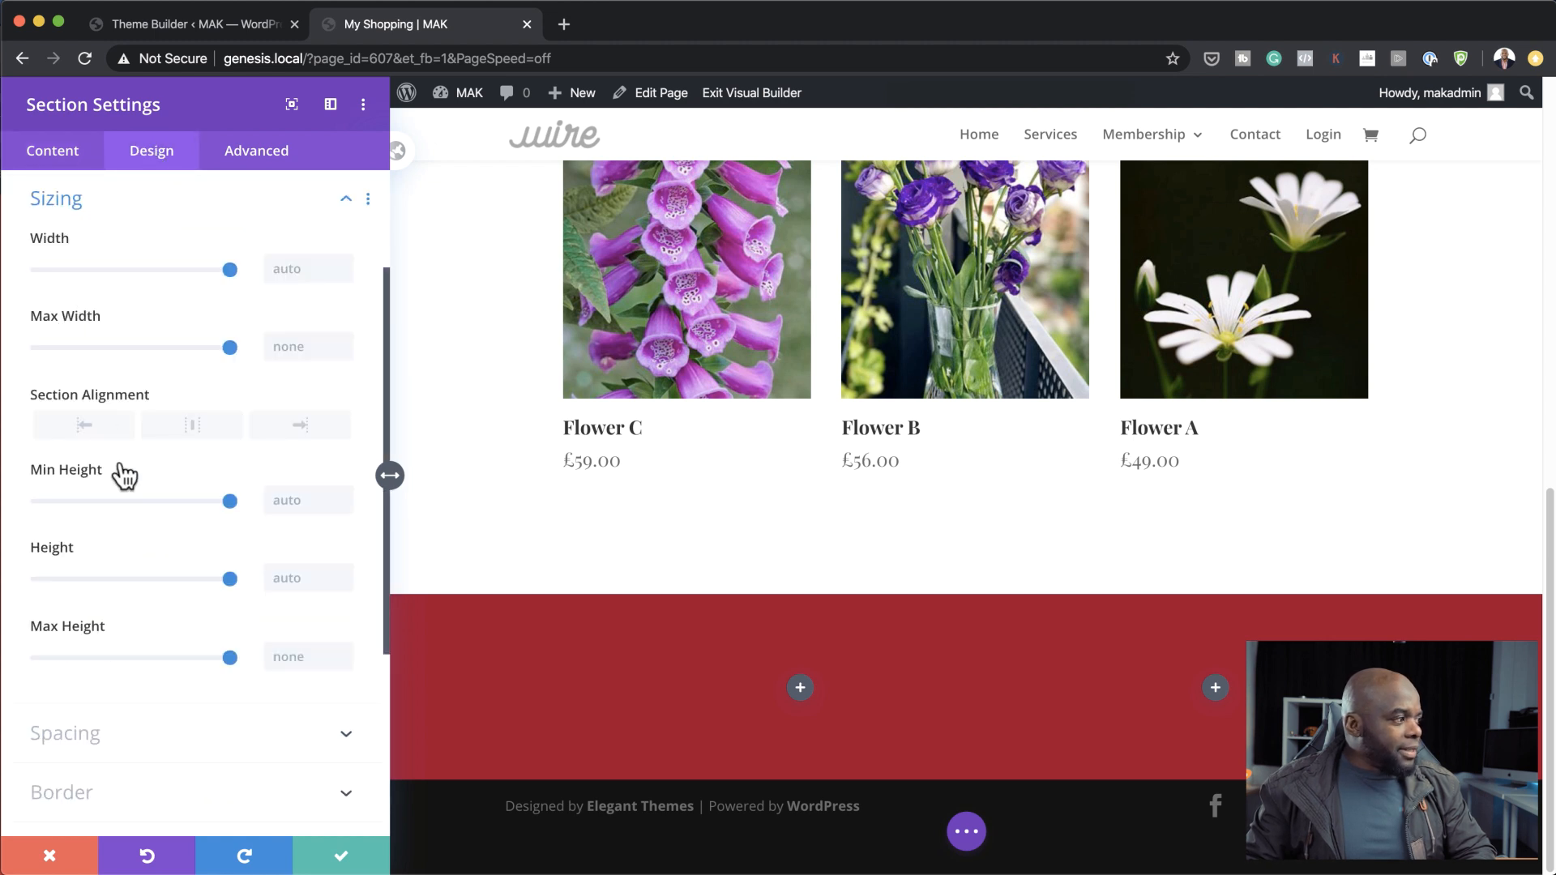
pyautogui.click(191, 722)
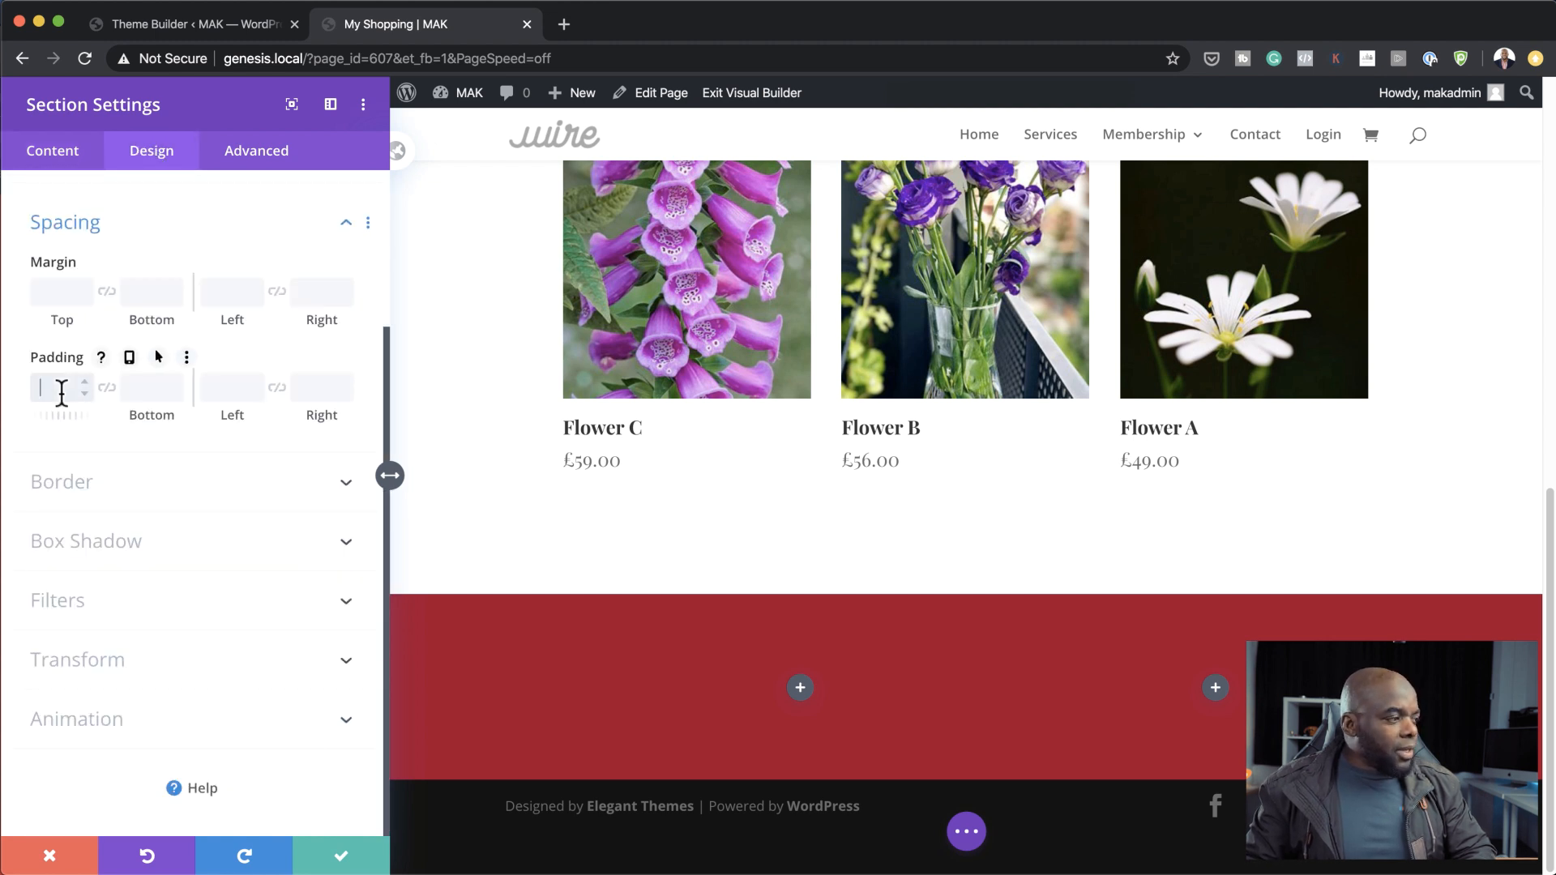
pyautogui.write('0')
pyautogui.click(106, 387)
pyautogui.click(58, 293)
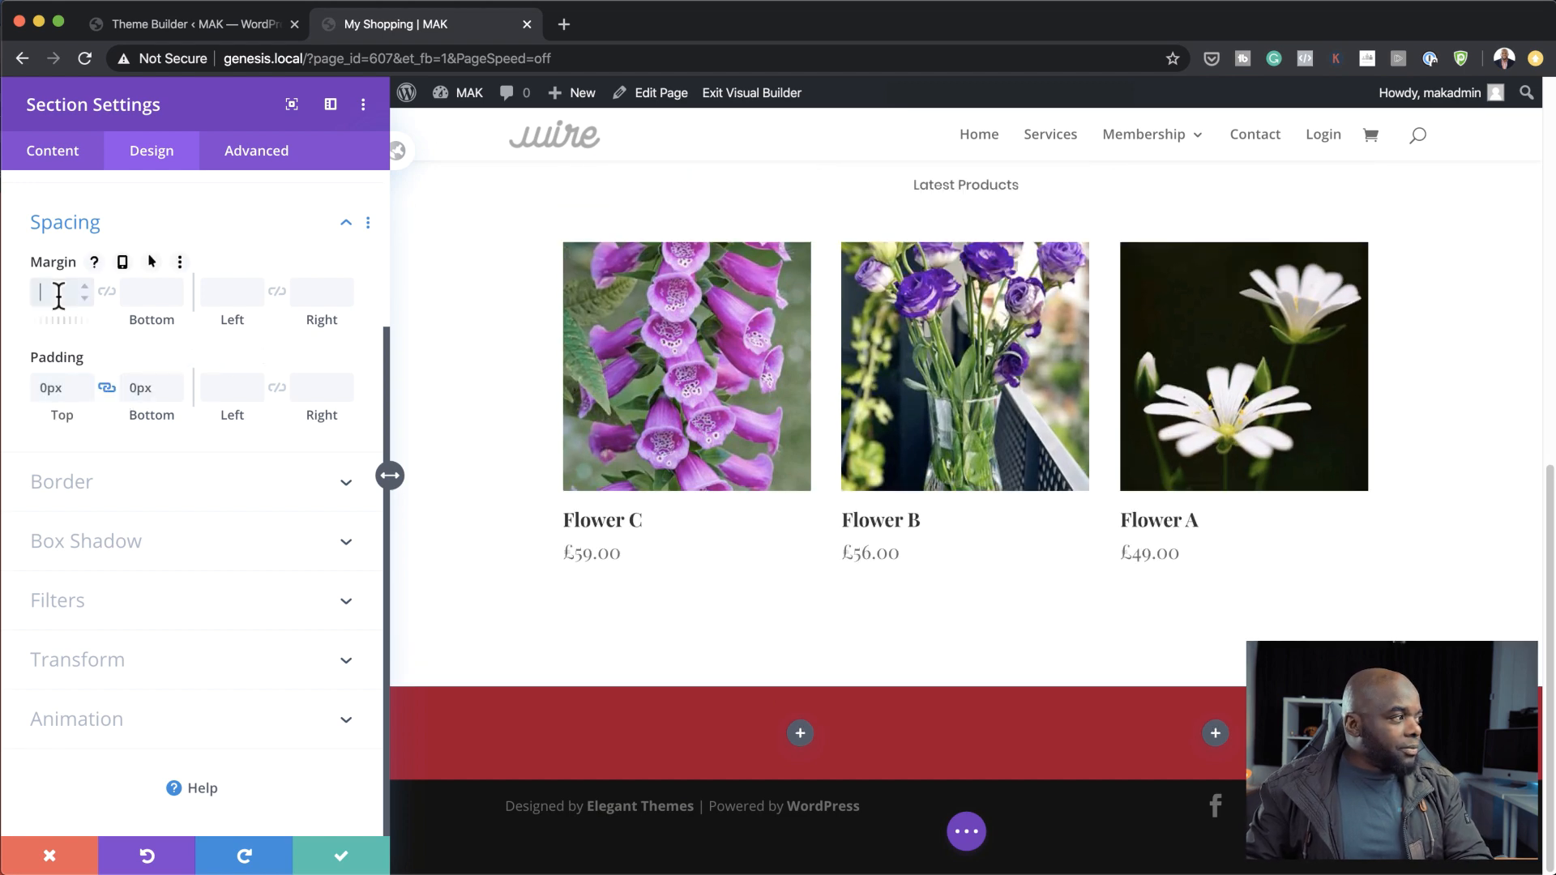
pyautogui.write('0')
pyautogui.click(106, 291)
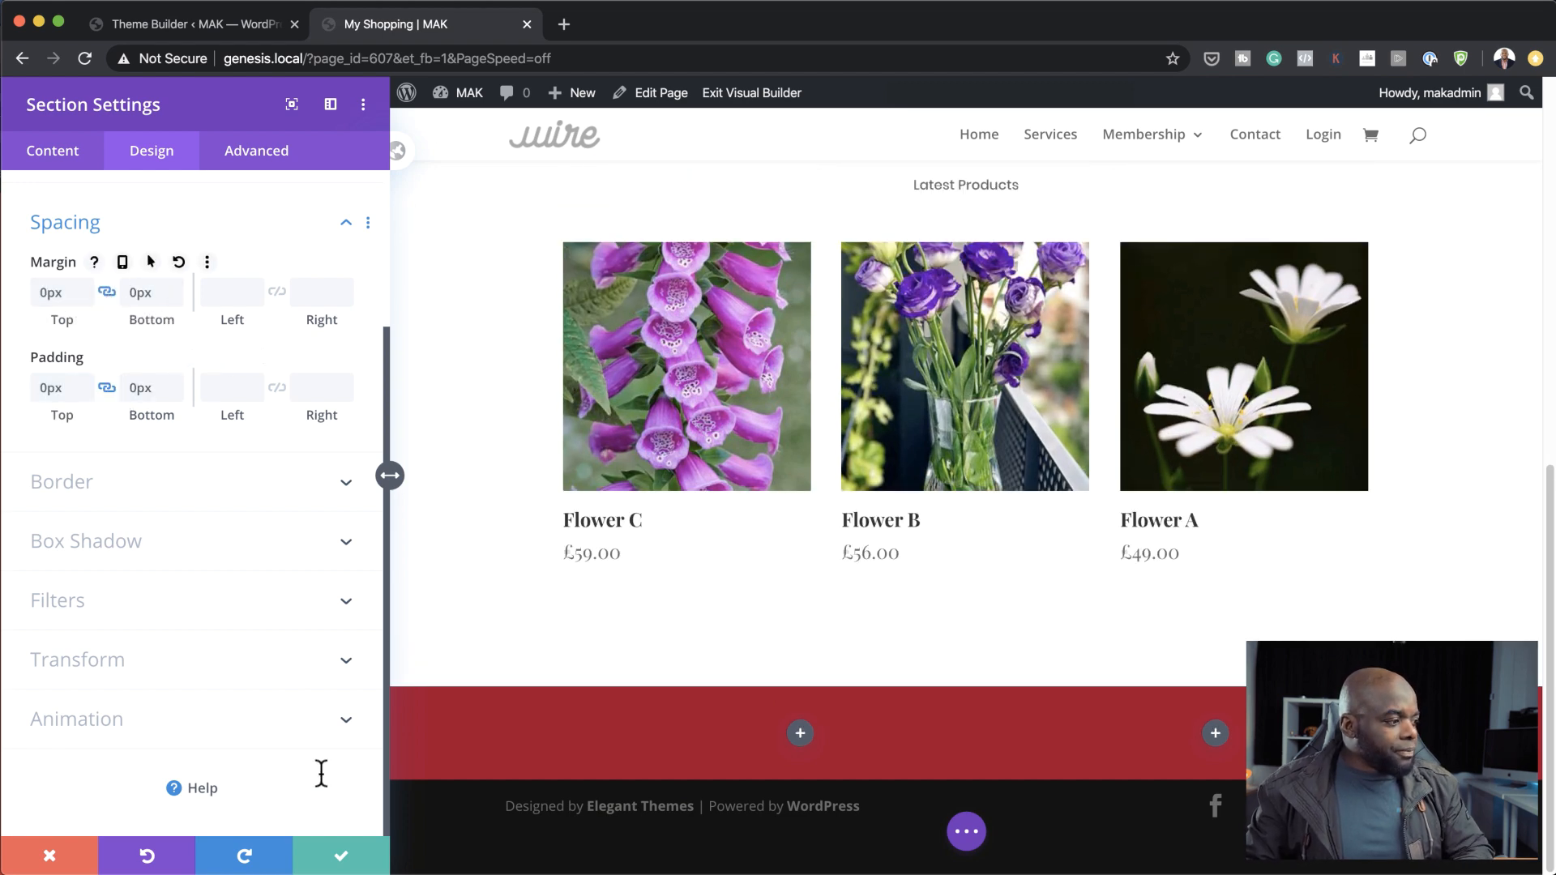
pyautogui.click(341, 857)
# Set the top and bottom padding and margin of the red section's row to 0px.
pyautogui.scroll(-2, 600, 737)
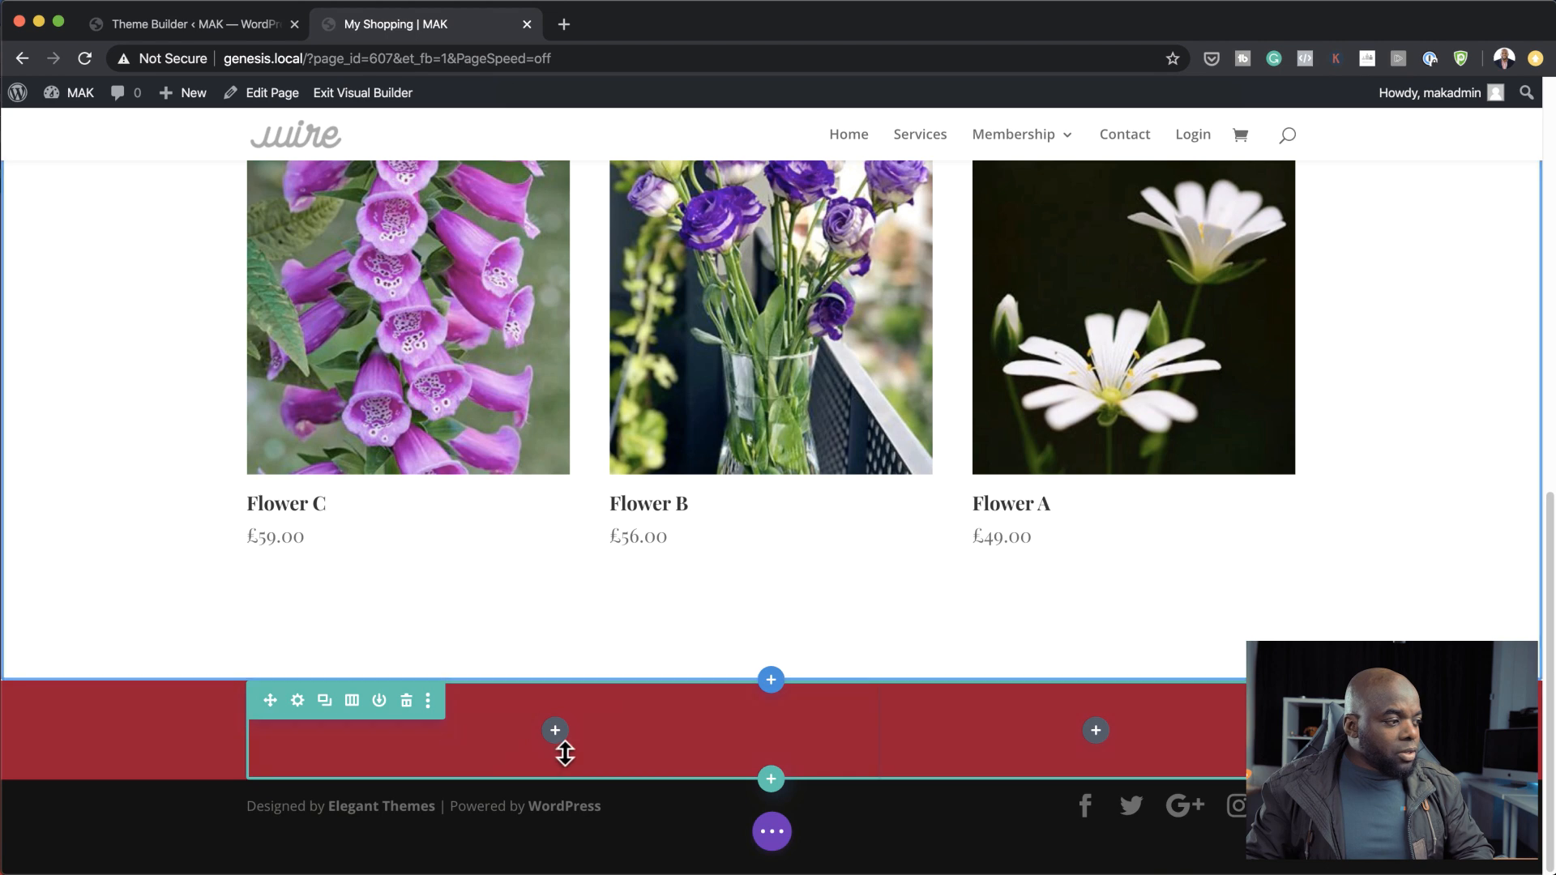
pyautogui.click(299, 702)
pyautogui.click(163, 166)
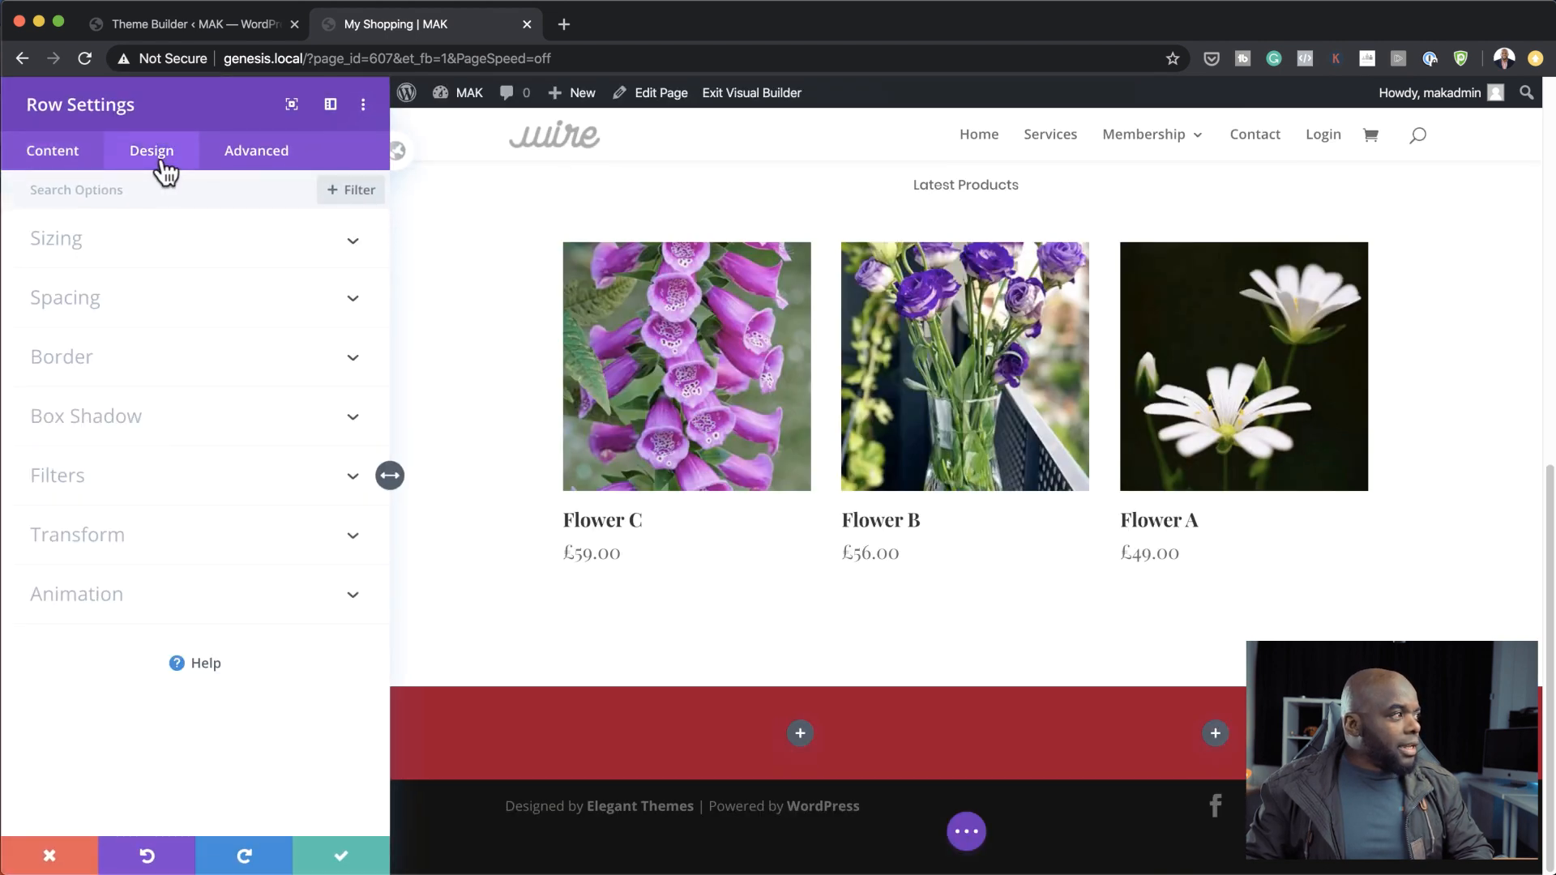
pyautogui.click(61, 297)
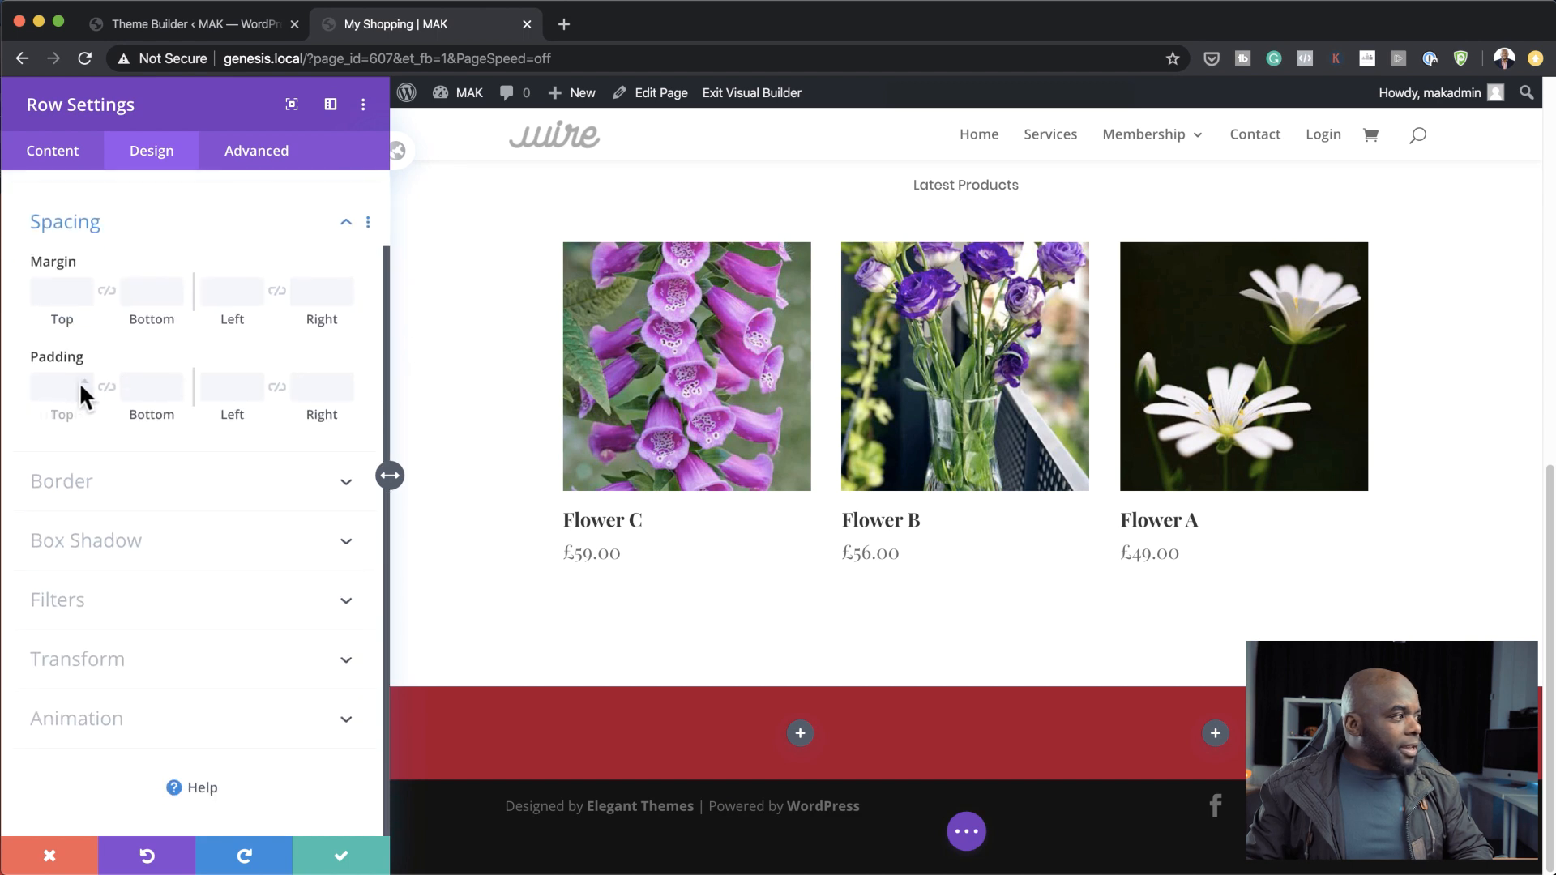
pyautogui.click(106, 387)
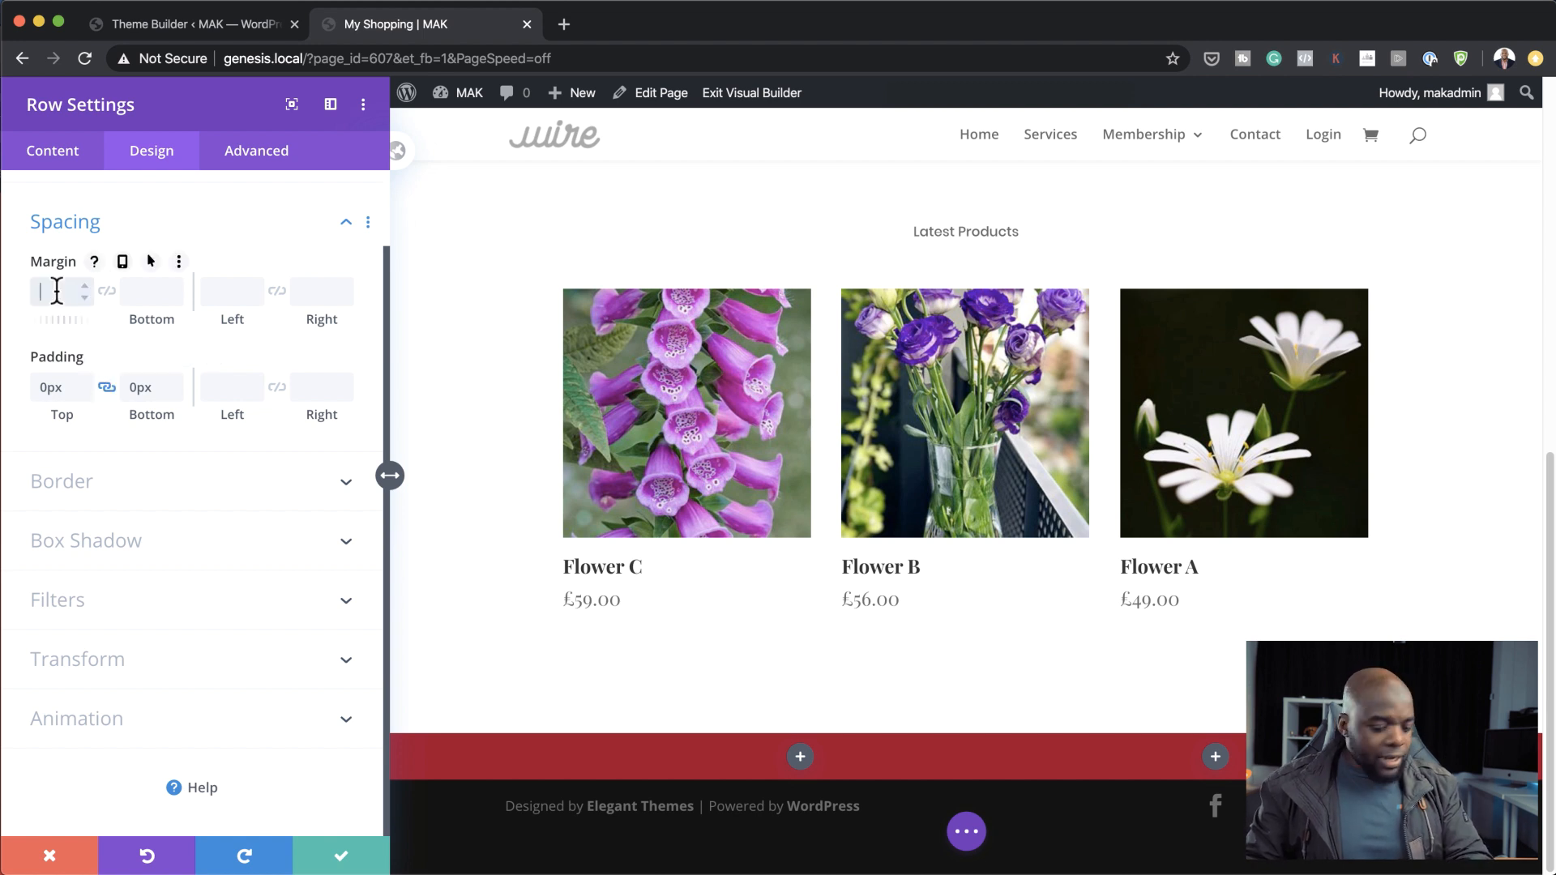
pyautogui.write('0')
pyautogui.click(106, 292)
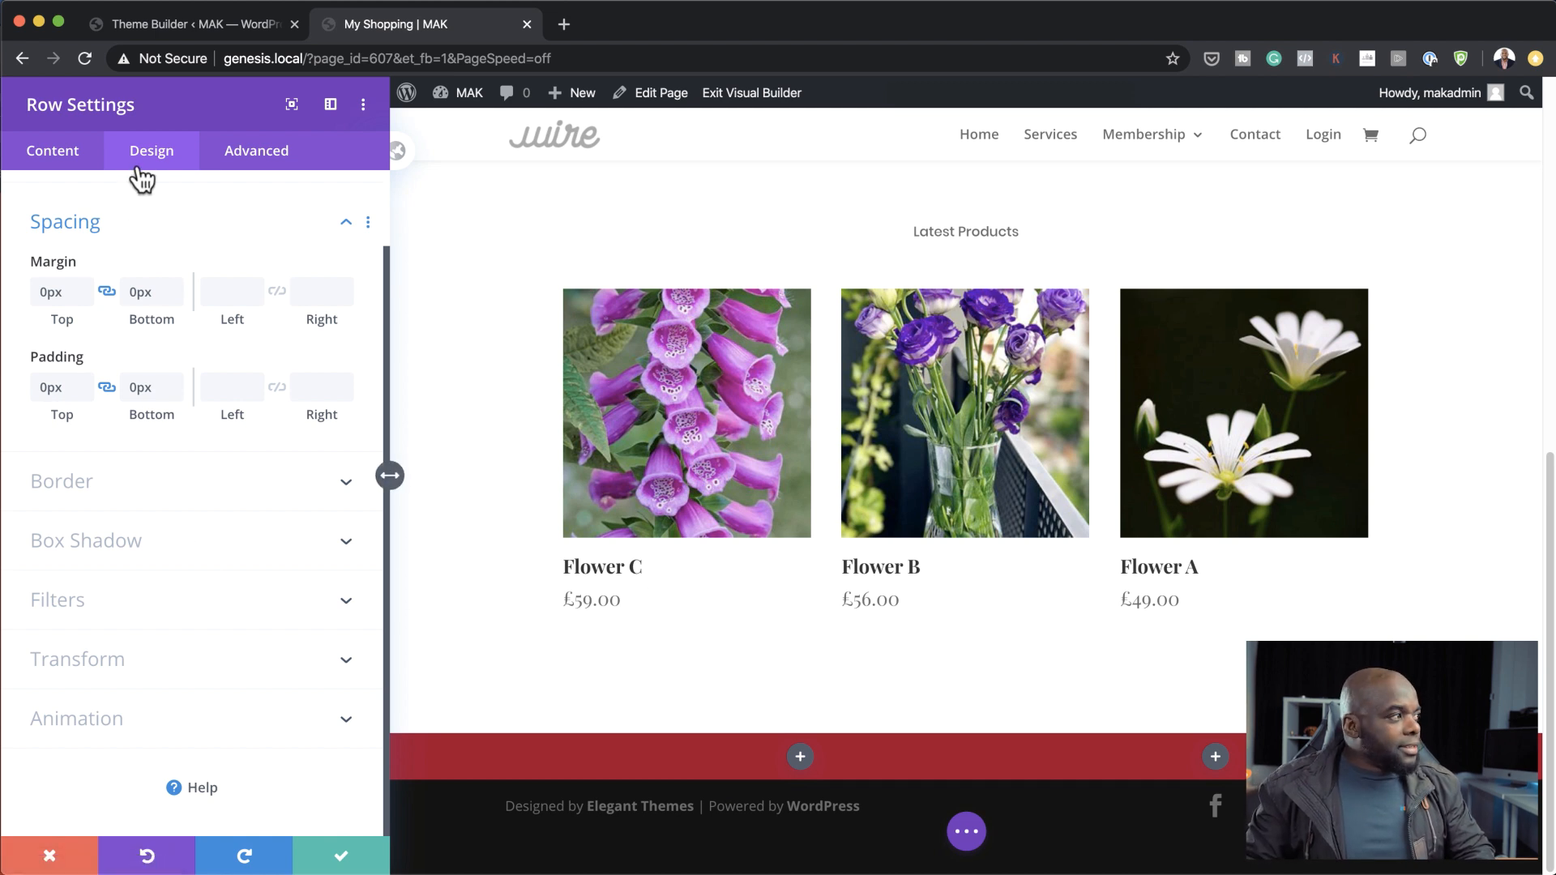
# Enable a custom gutter width of 1 and equalized column heights for the row.
pyautogui.click(65, 164)
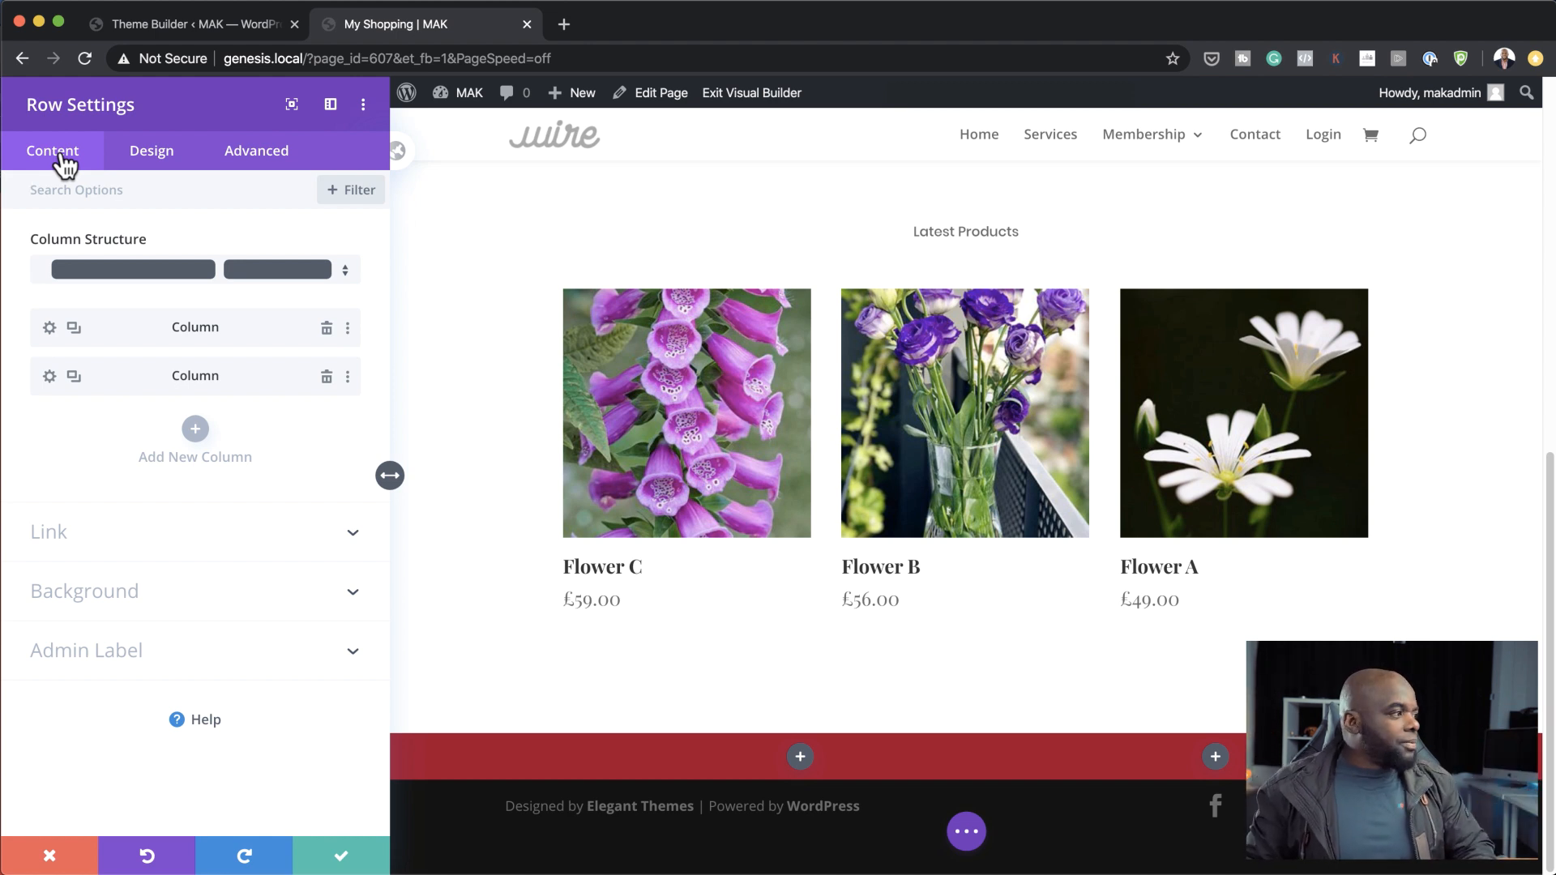
pyautogui.click(163, 161)
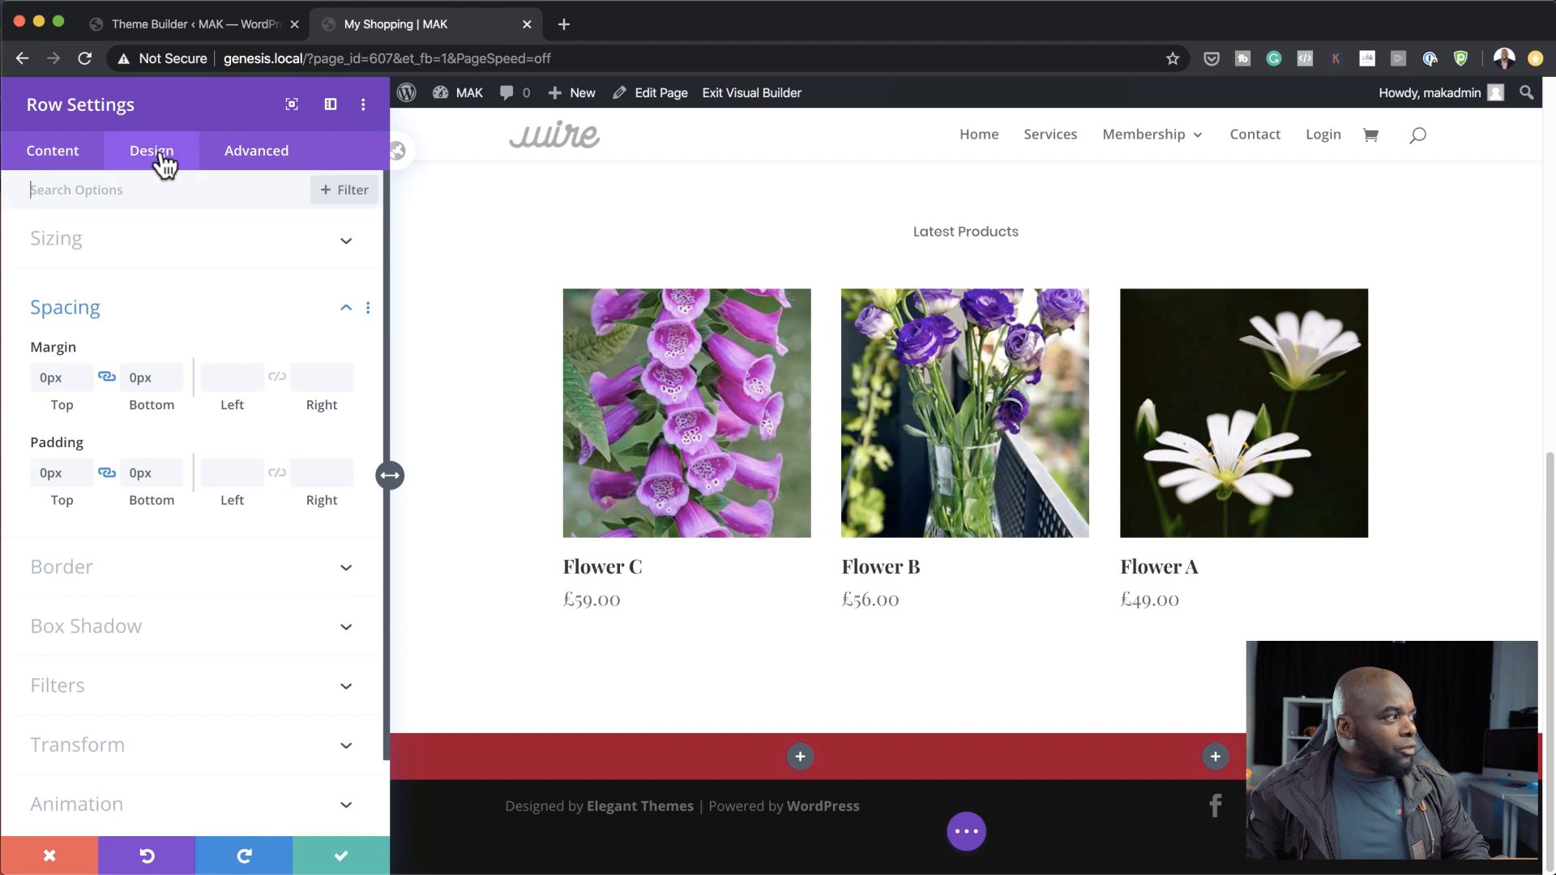
pyautogui.scroll(-2, 170, 639)
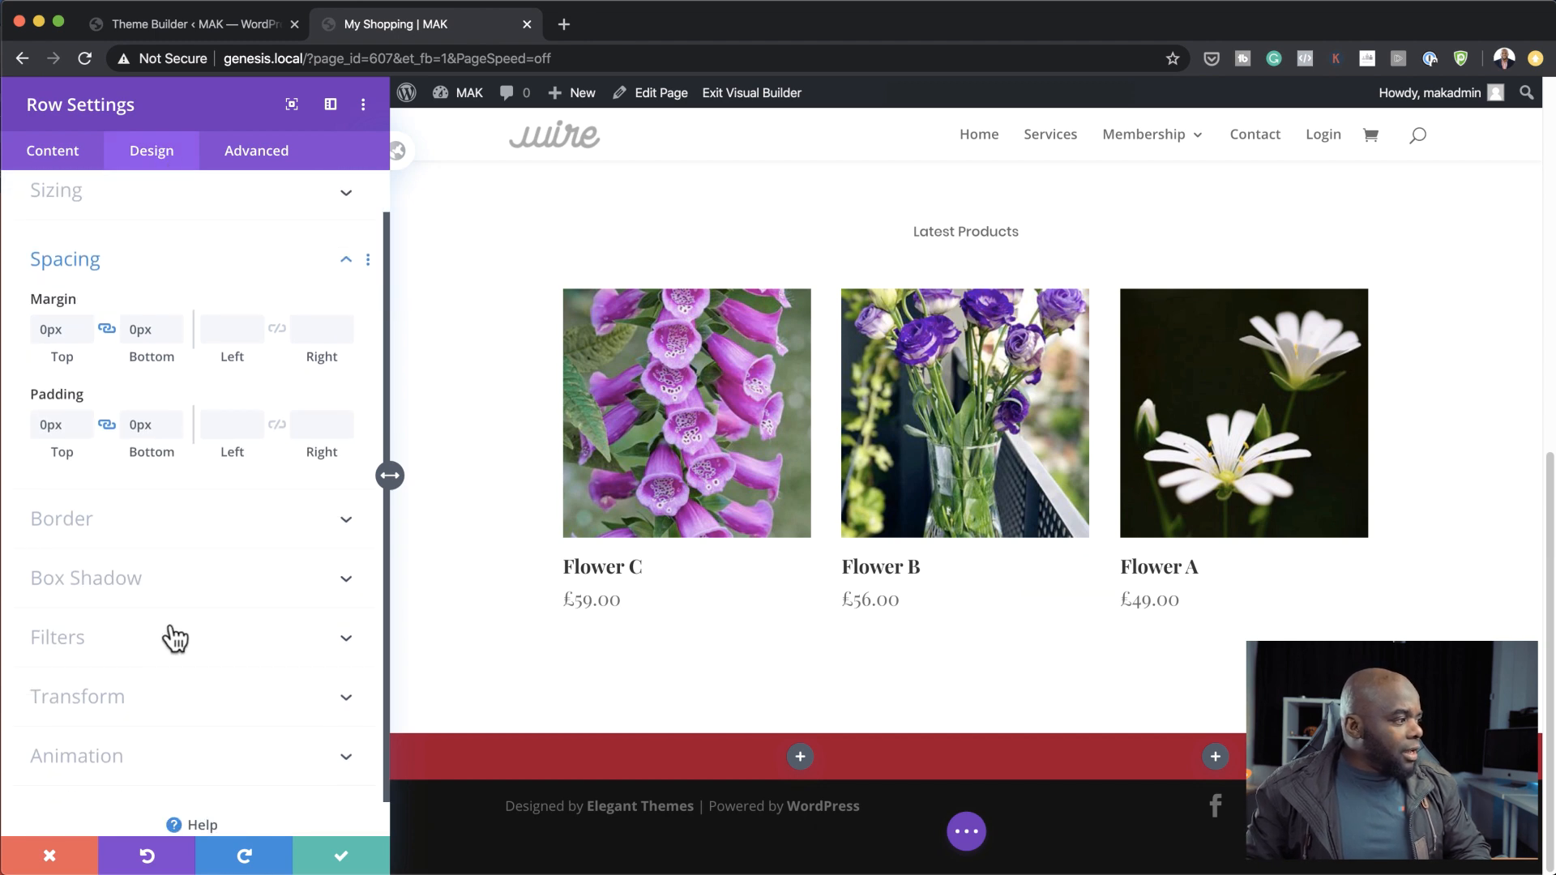
pyautogui.scroll(2, 89, 268)
pyautogui.click(83, 239)
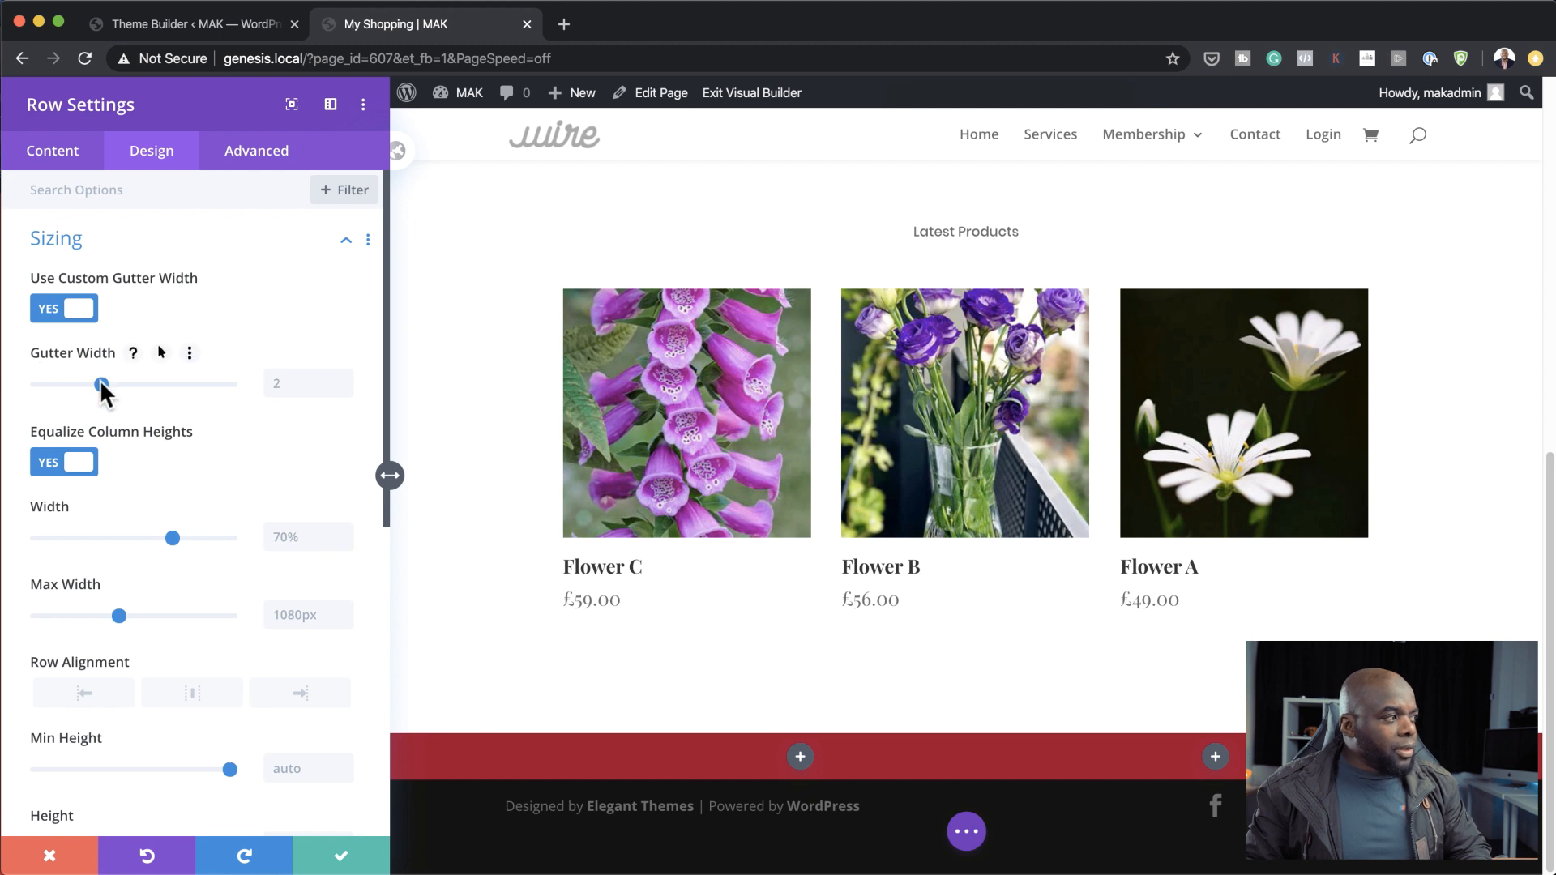
pyautogui.moveTo(100, 381); pyautogui.dragTo(24, 393)
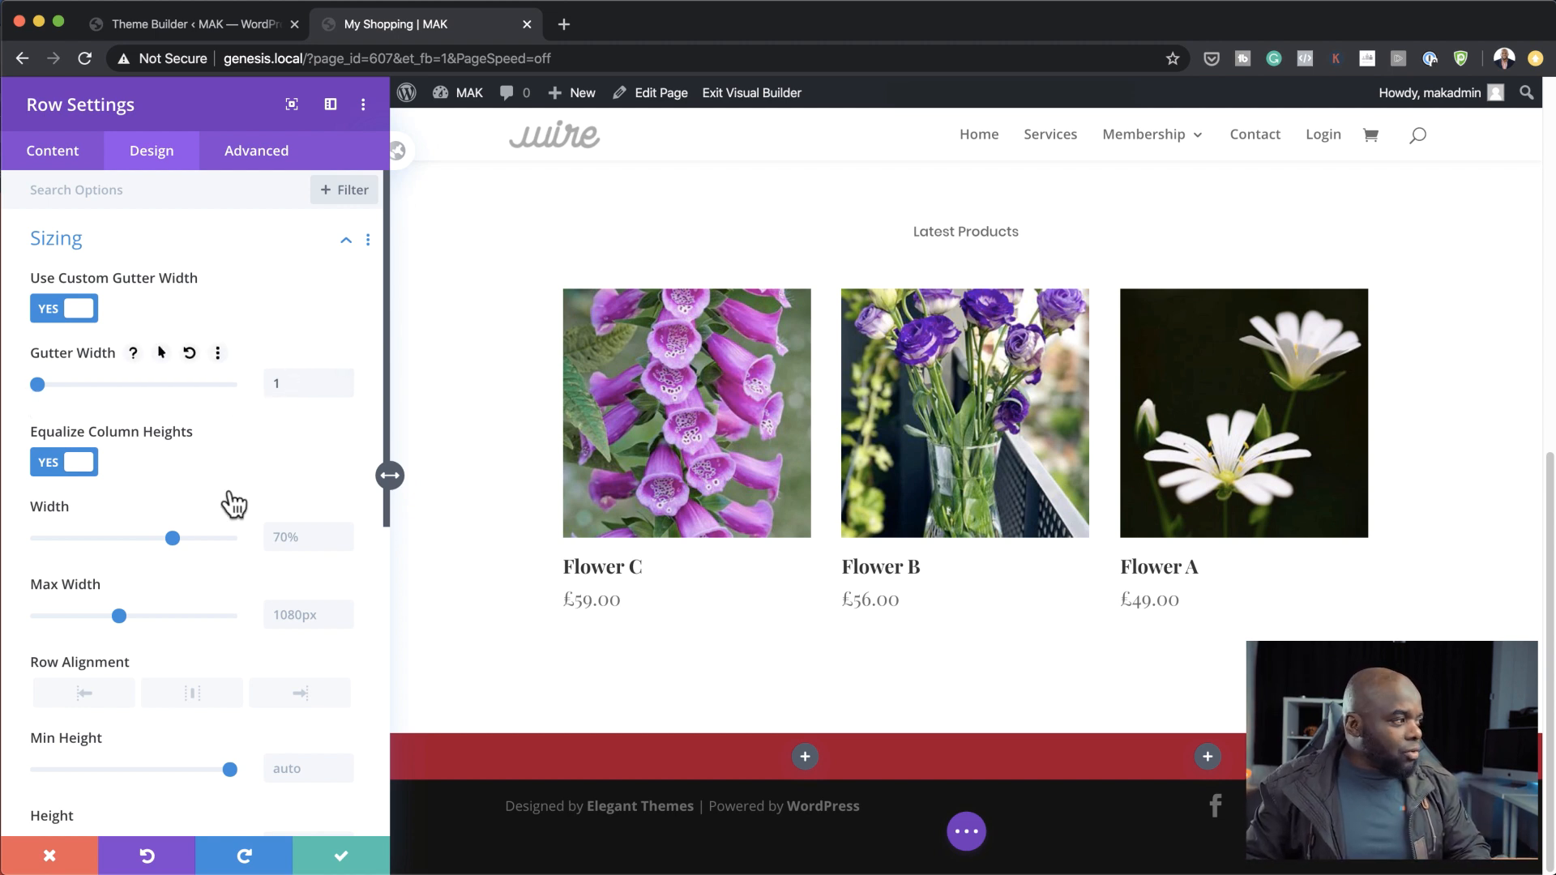
# Set the row's width and max width to 100% and save the row settings.
pyautogui.scroll(-1, 221, 590)
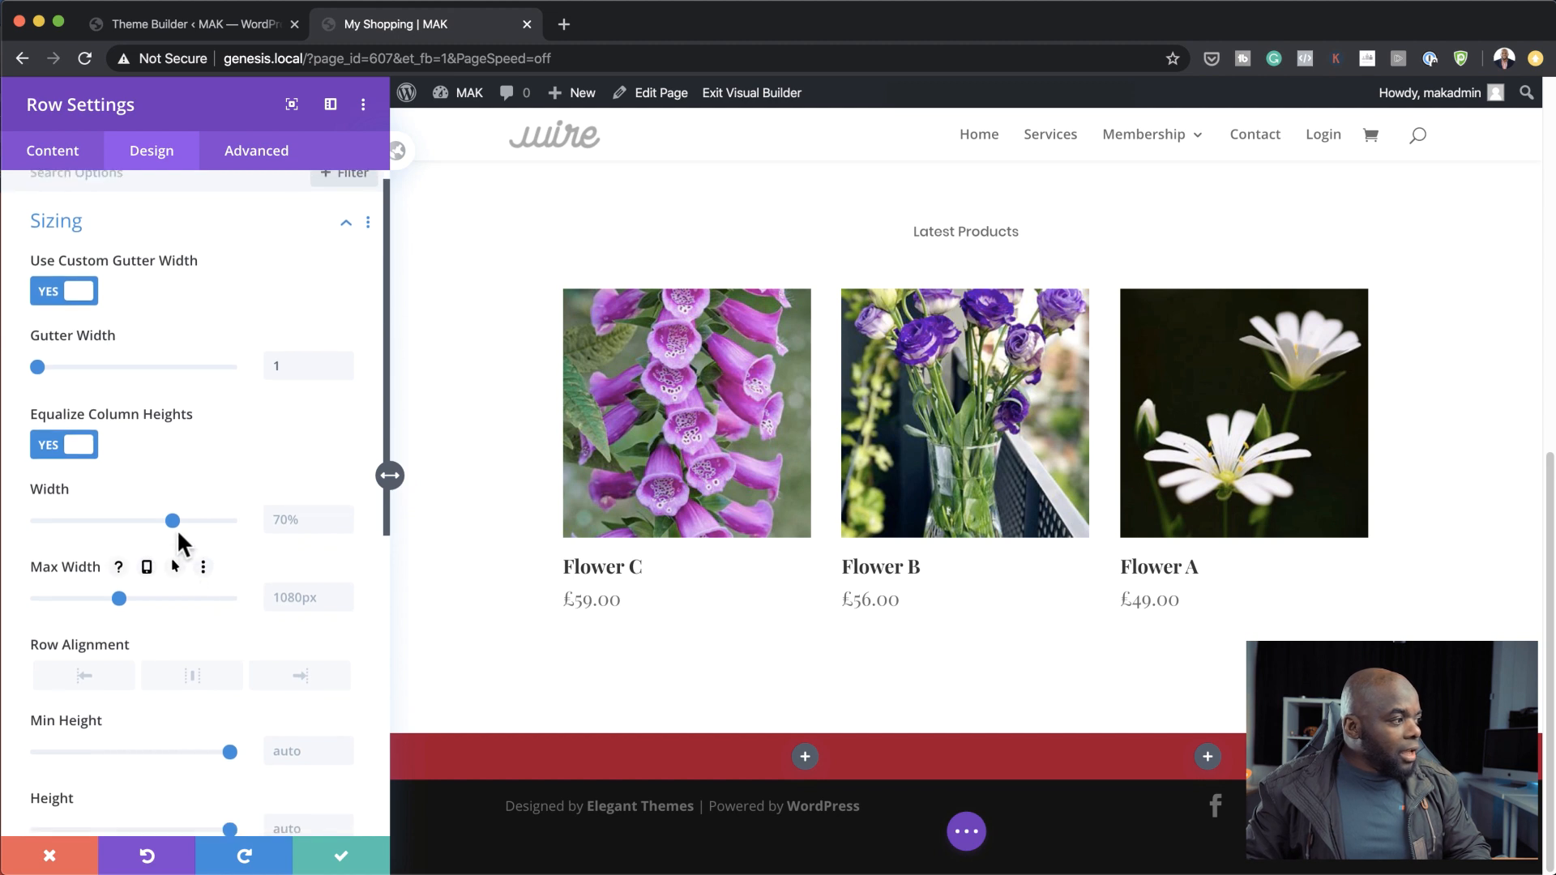
pyautogui.moveTo(187, 523); pyautogui.dragTo(282, 541)
pyautogui.doubleClick(310, 523)
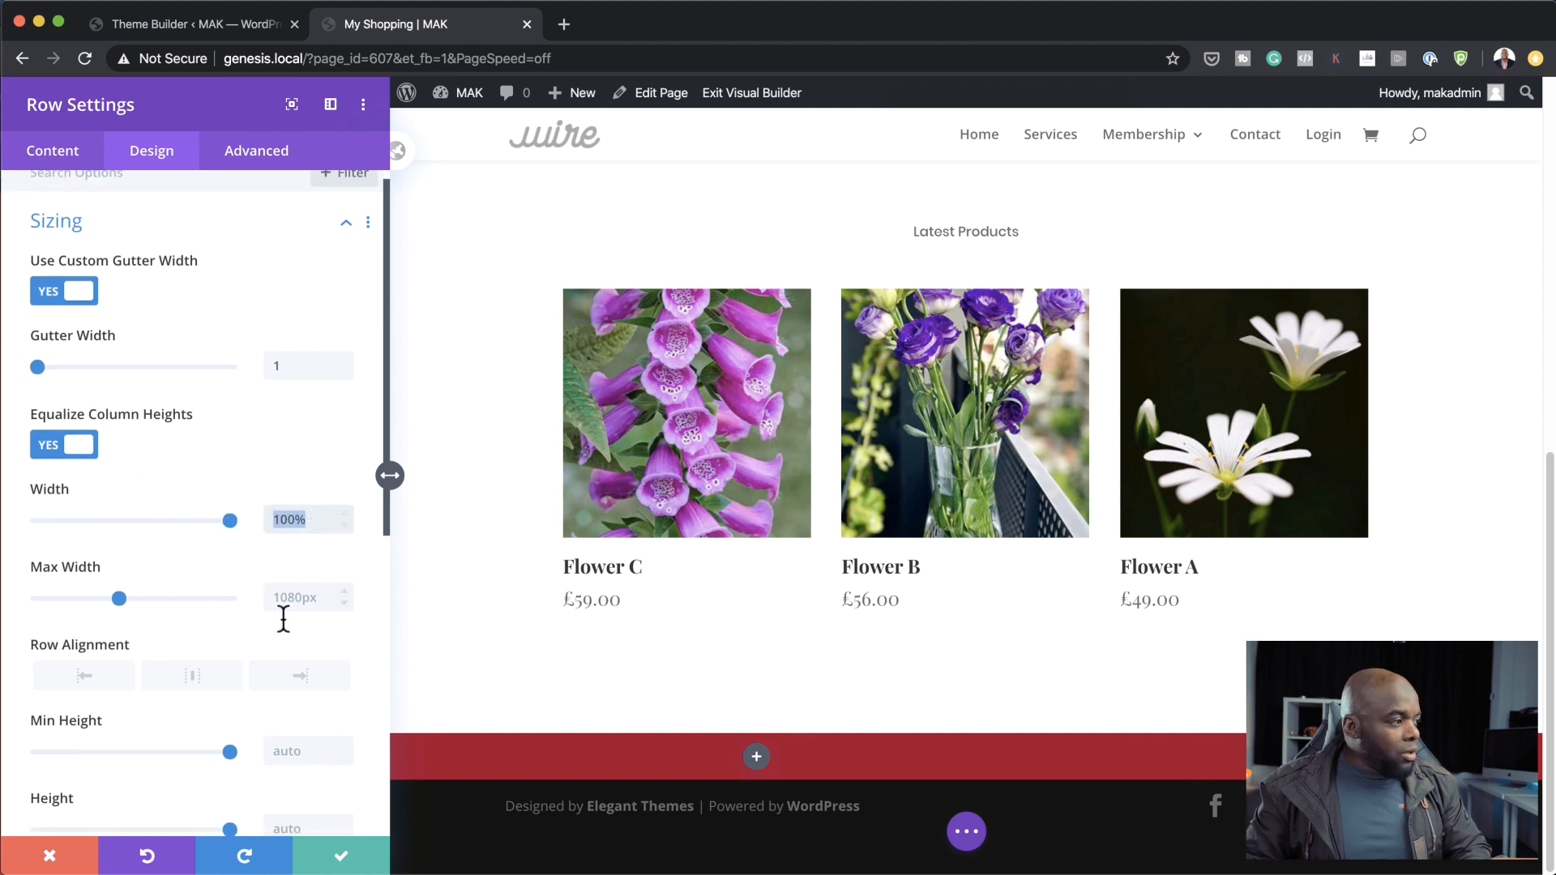
pyautogui.click(286, 594)
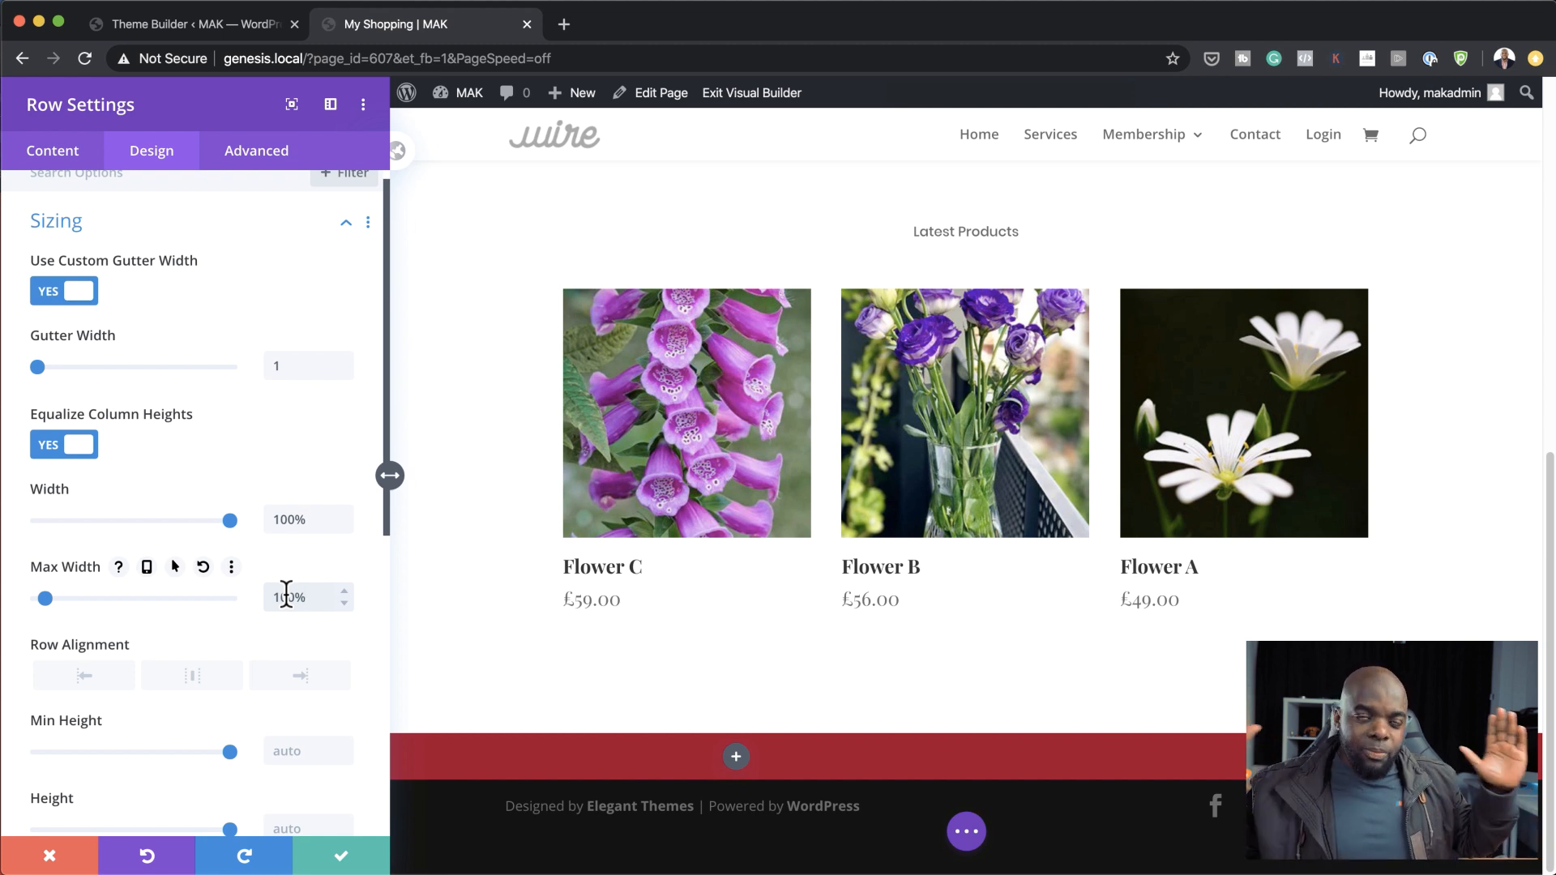
pyautogui.click(342, 864)
# Insert an Image module into the narrower, two-fifths column of the red section.
pyautogui.scroll(-1, 1118, 705)
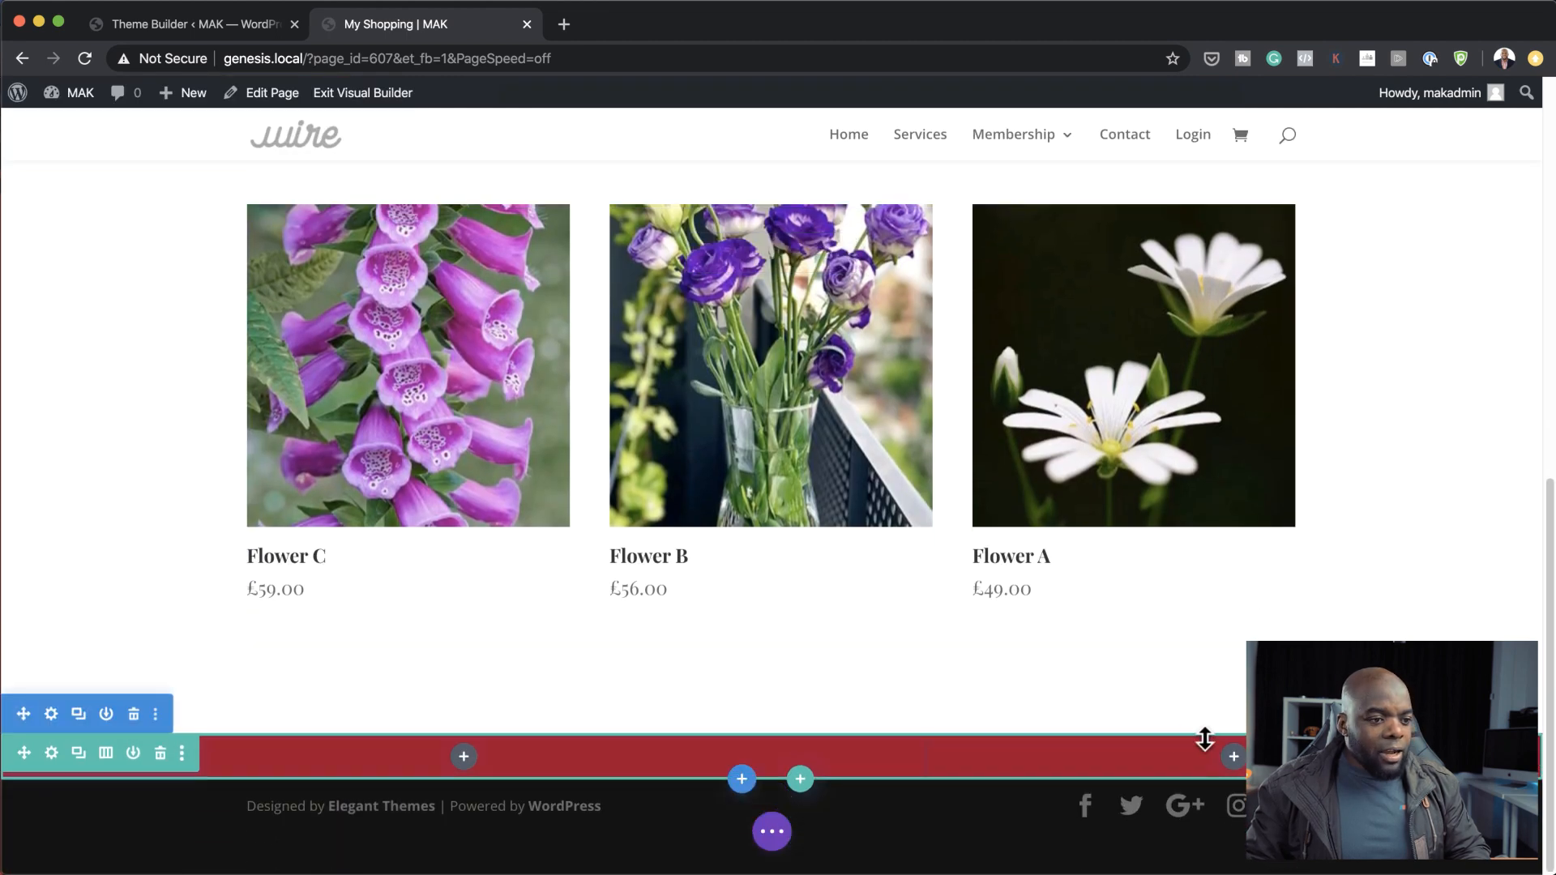
pyautogui.click(1233, 757)
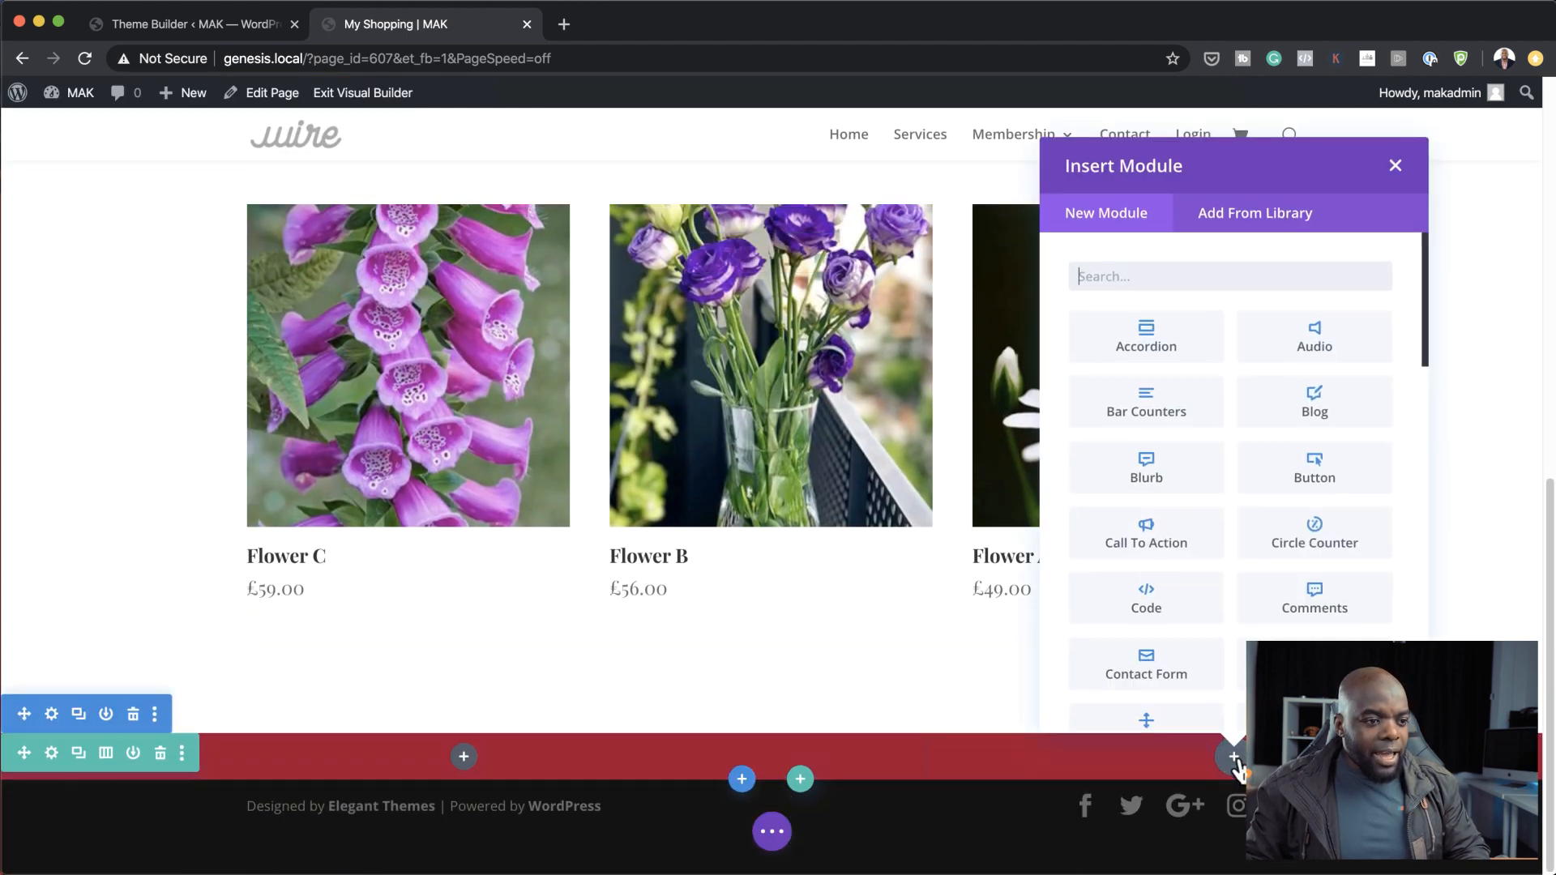
pyautogui.write('image')
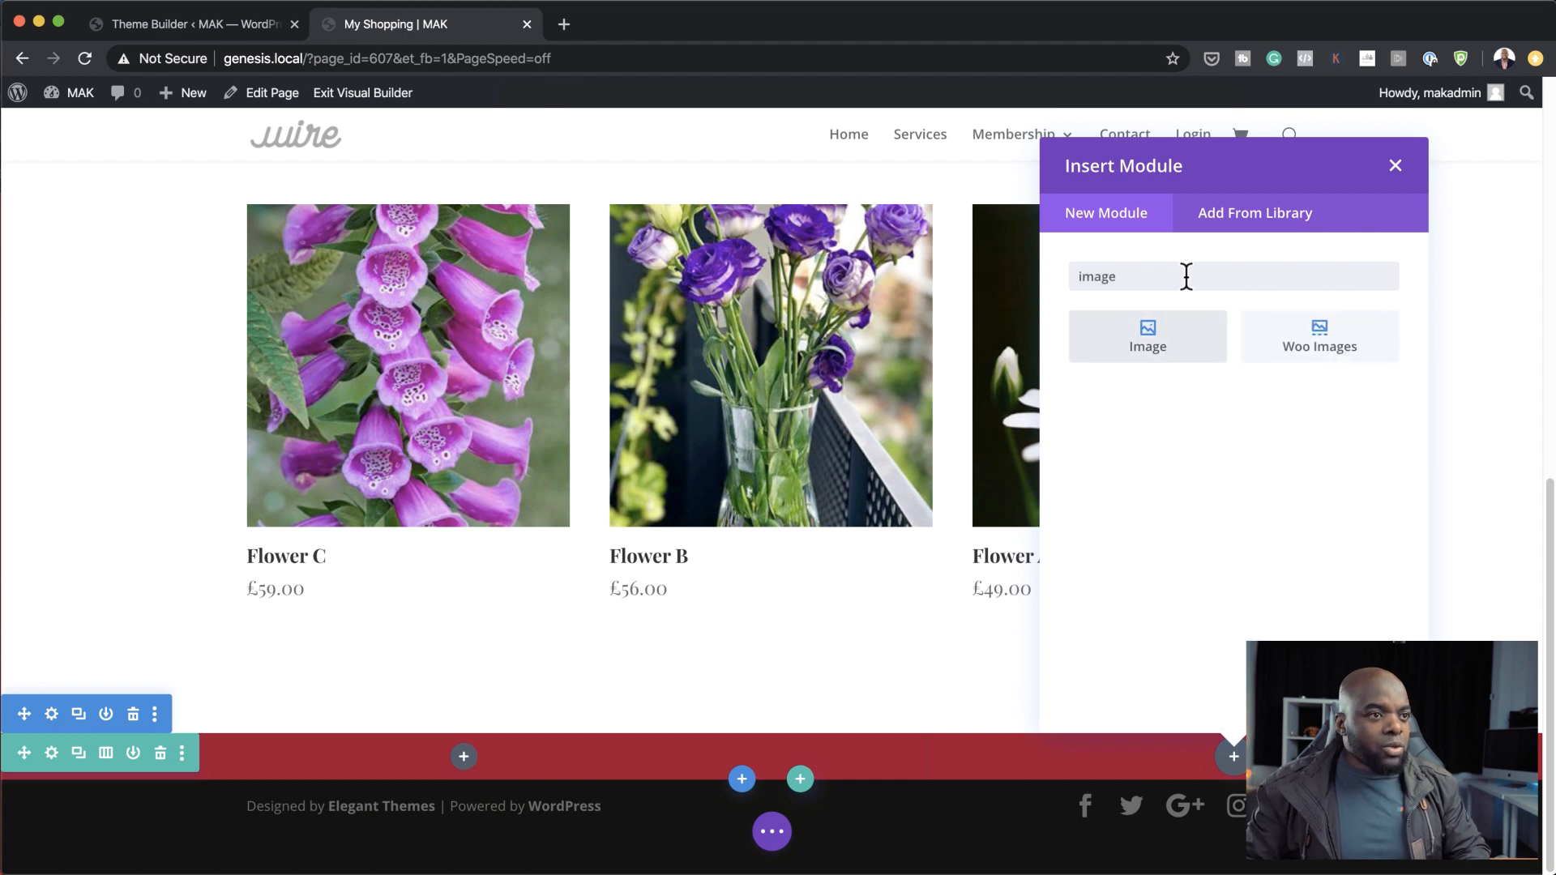
pyautogui.click(1191, 348)
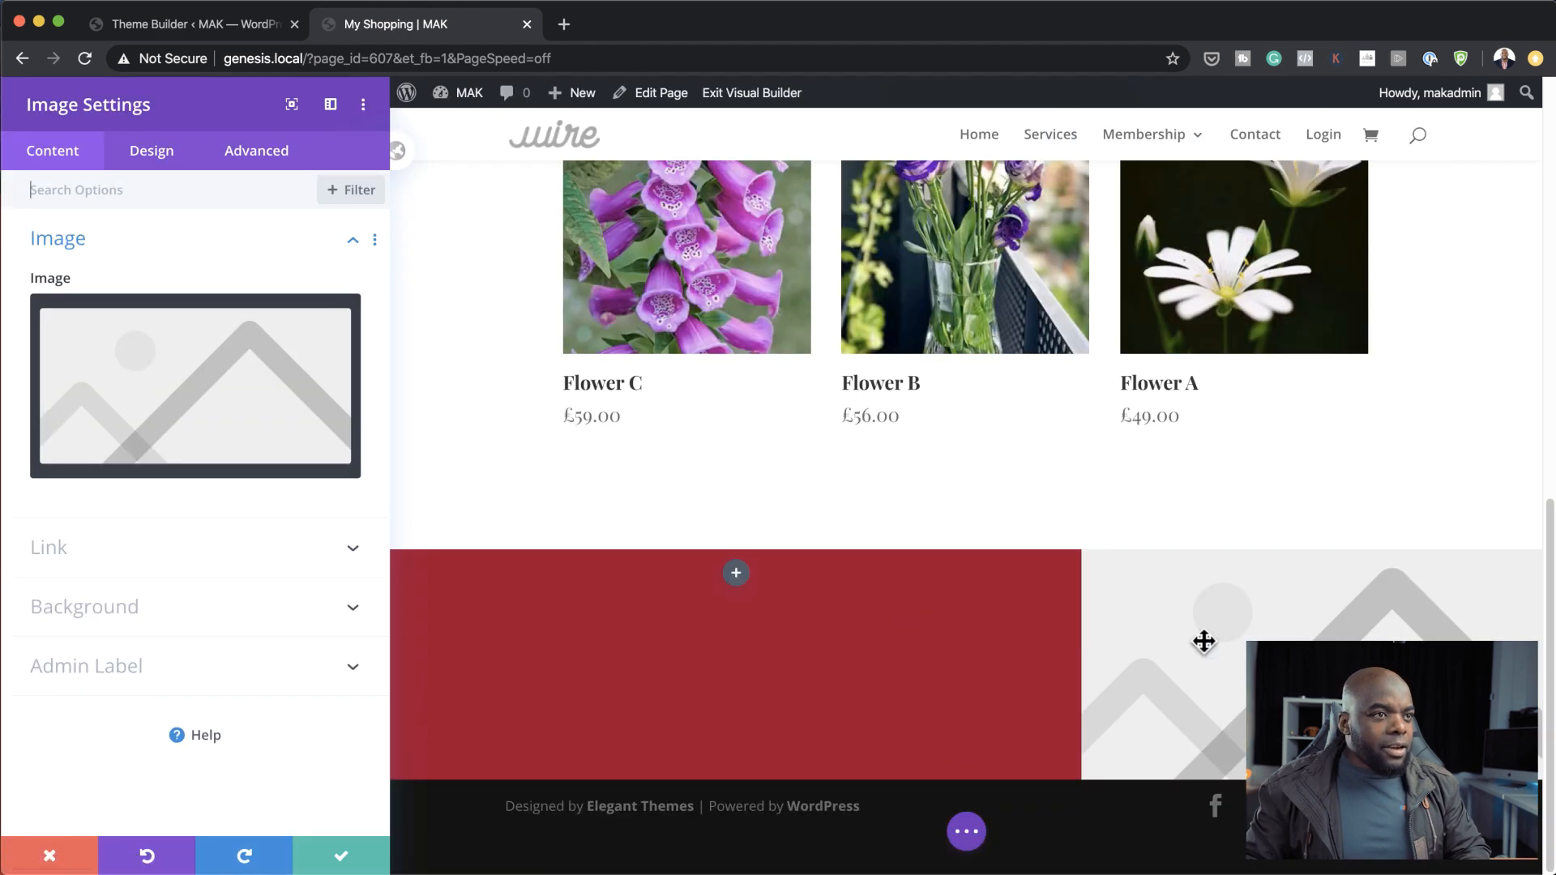
# Use the media library photo of the woman holding a yellow flower for the Image module and save its settings.
pyautogui.click(187, 374)
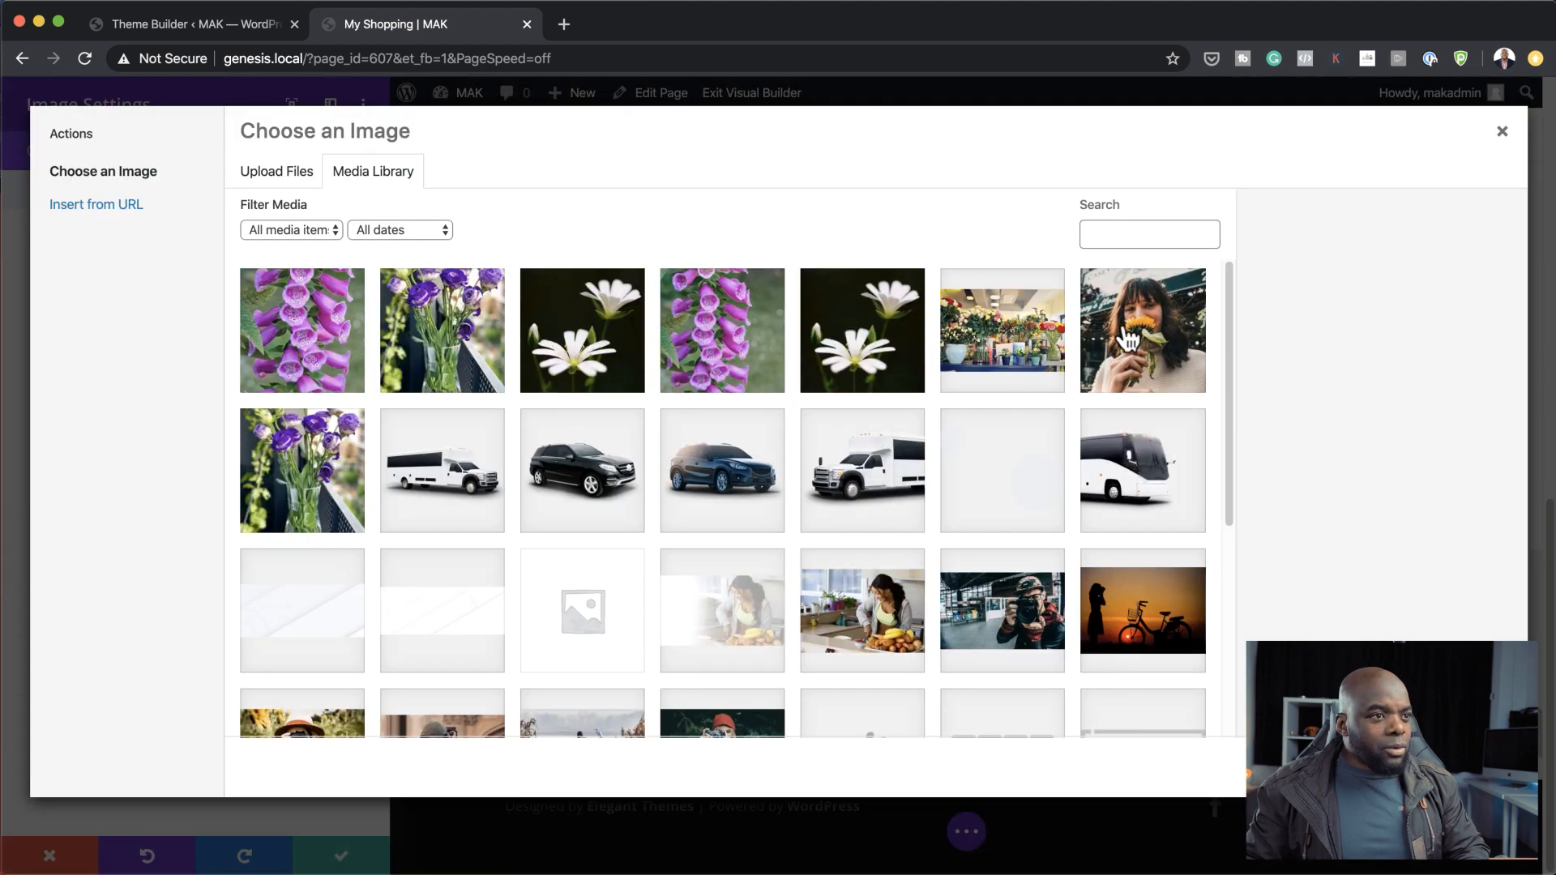
pyautogui.click(1164, 331)
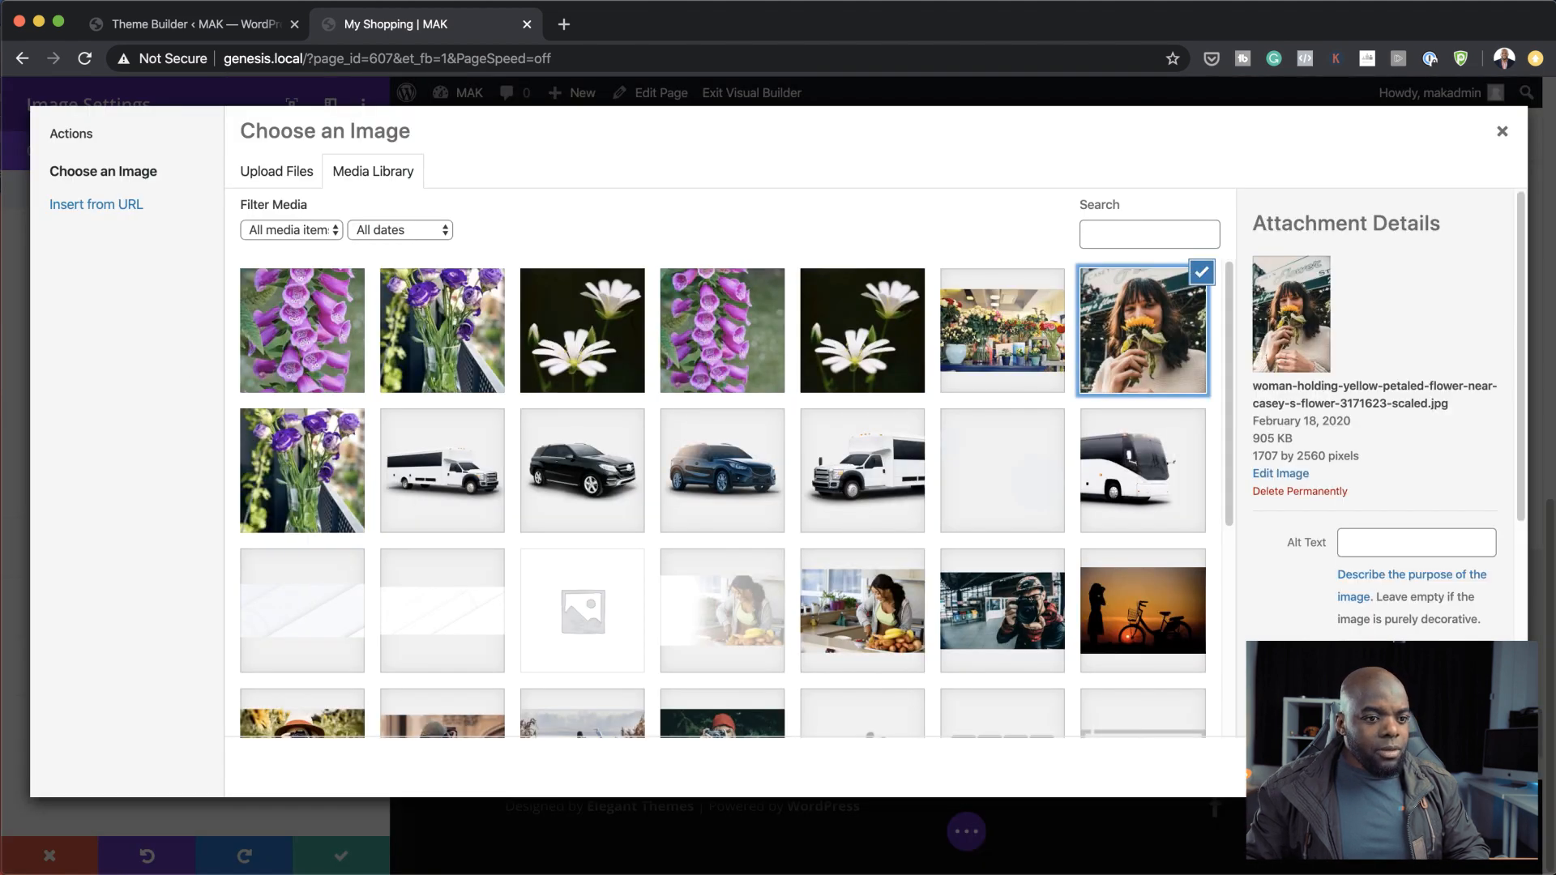
pyautogui.click(1451, 767)
pyautogui.scroll(-8, 1216, 389)
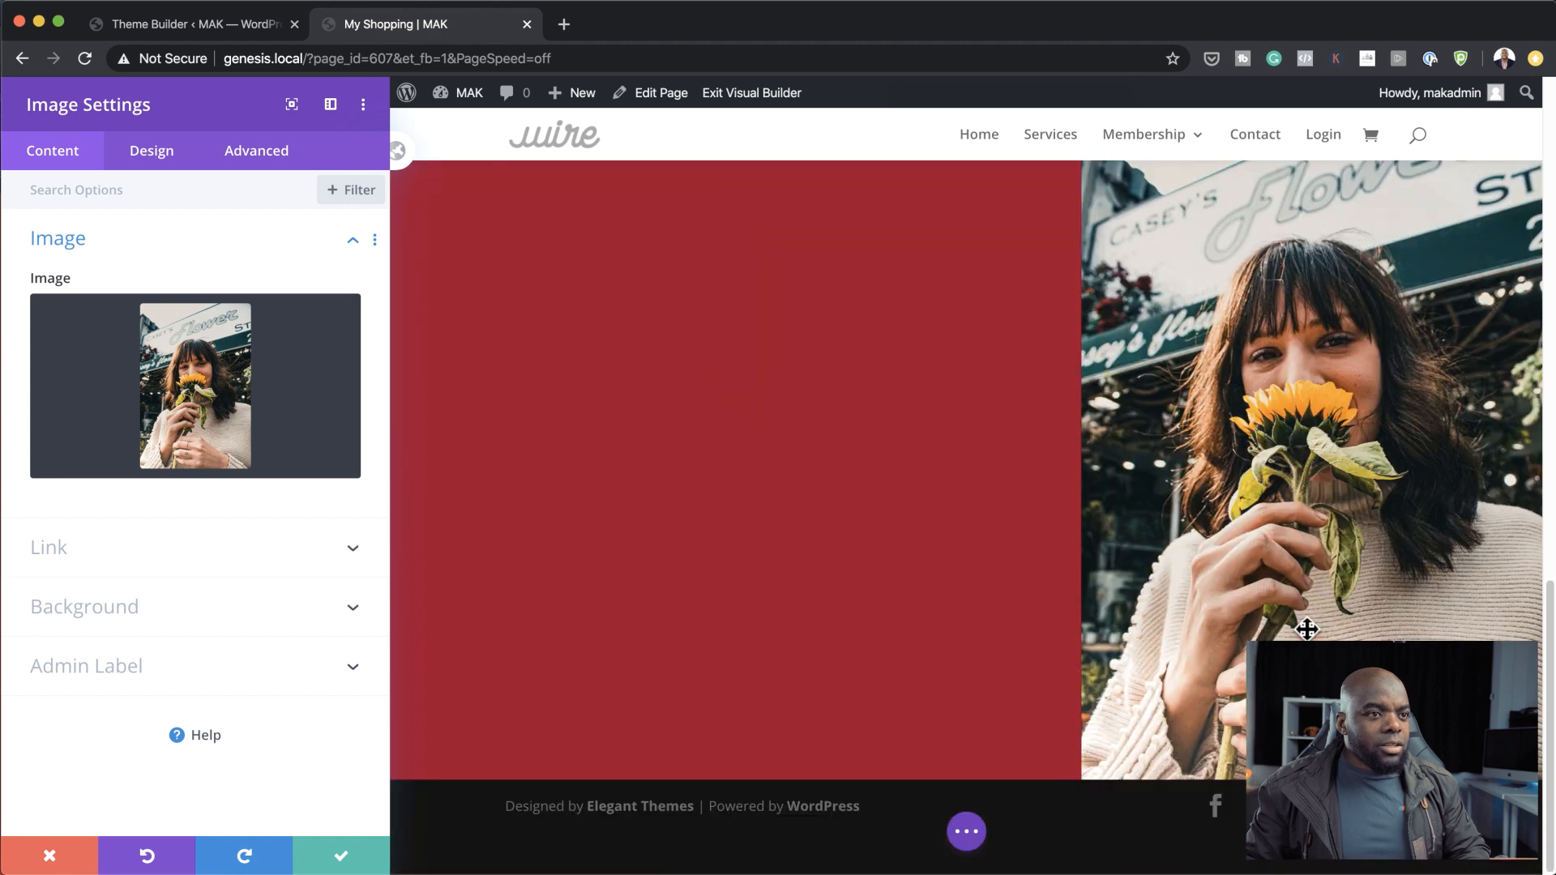
pyautogui.scroll(1, 1262, 513)
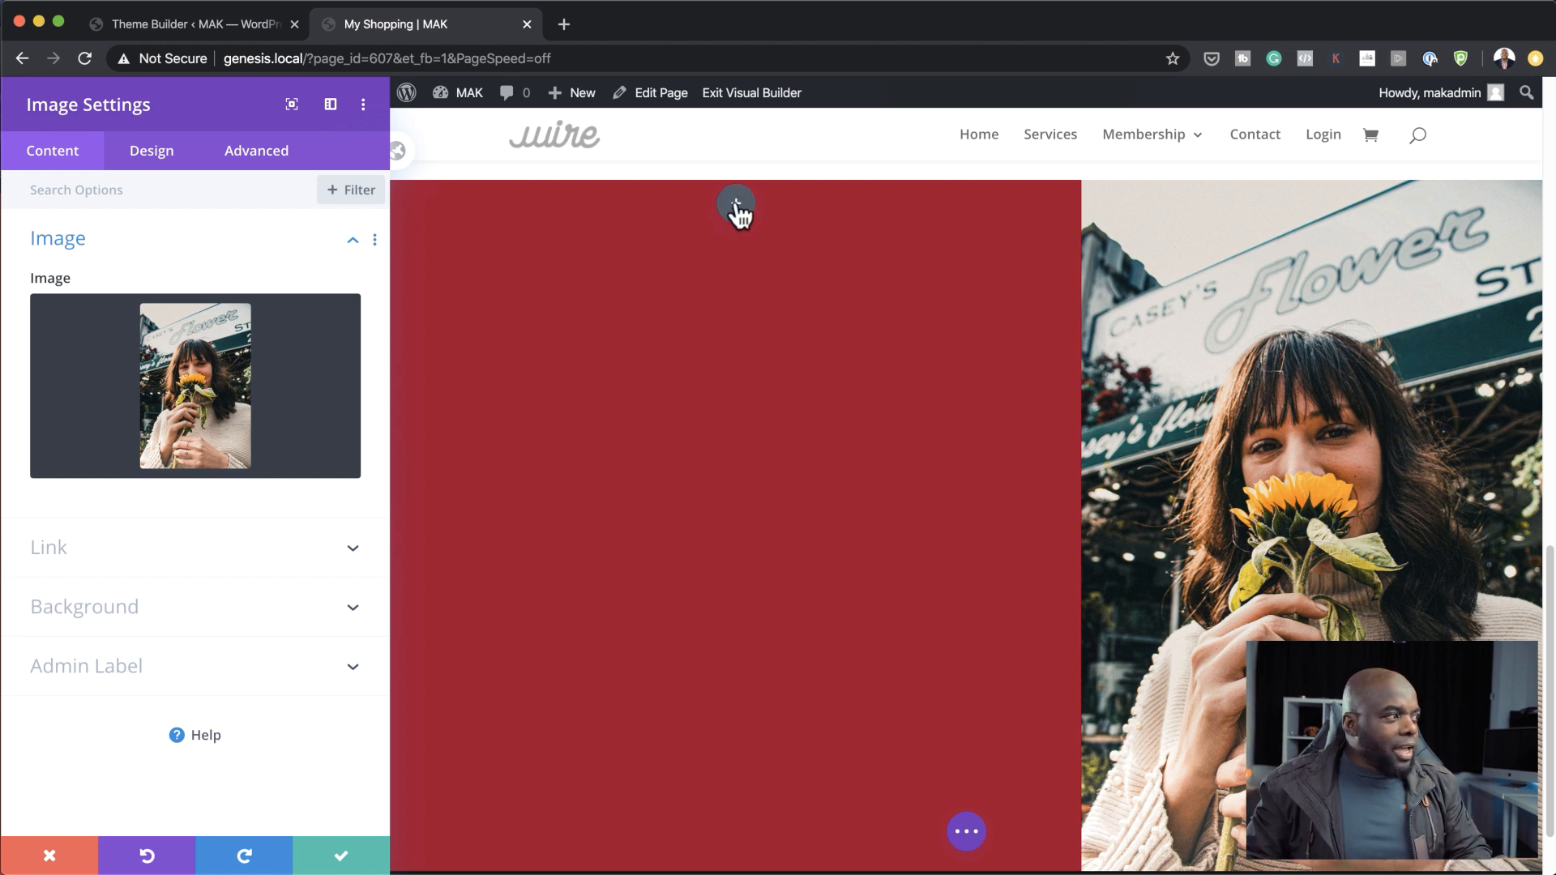
pyautogui.click(340, 857)
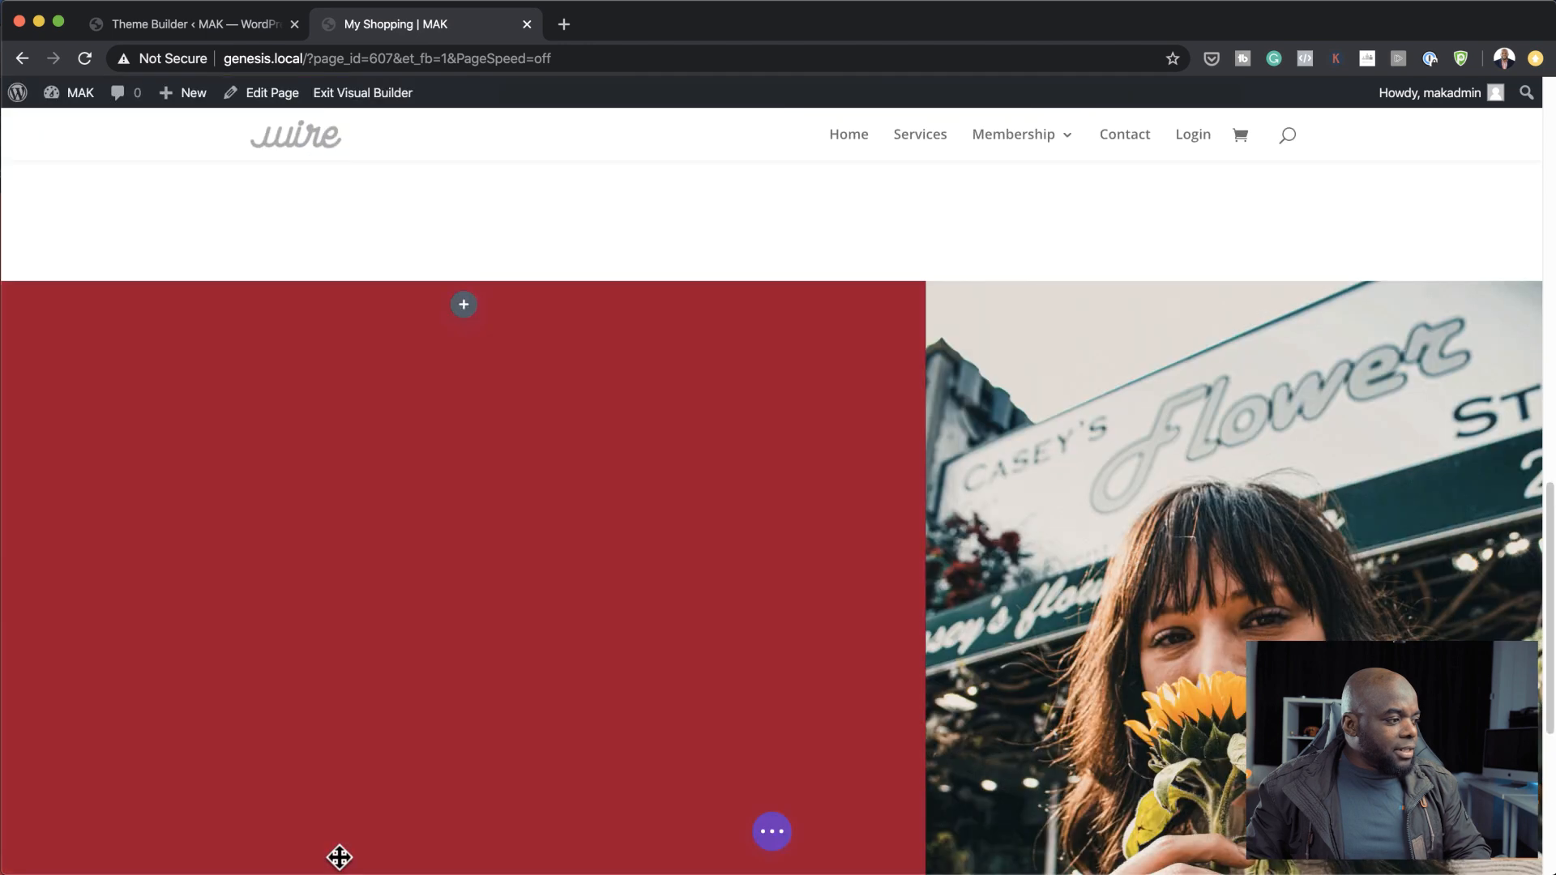
# Insert a Text module into the wider, three-fifths column and set its text color to white (#ffffff).
pyautogui.click(463, 308)
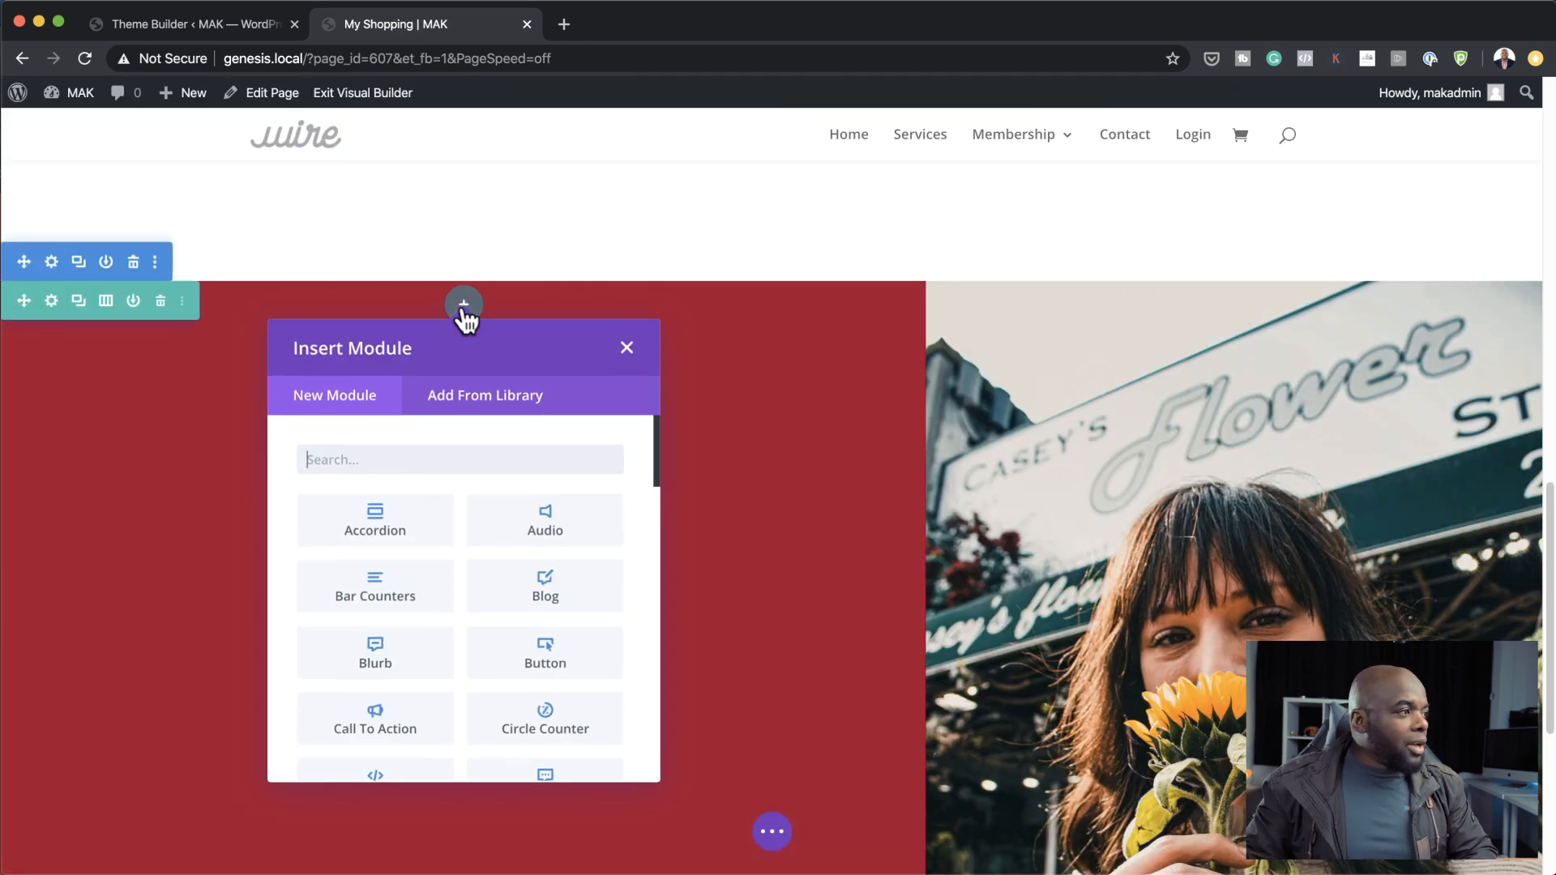
pyautogui.write('te')
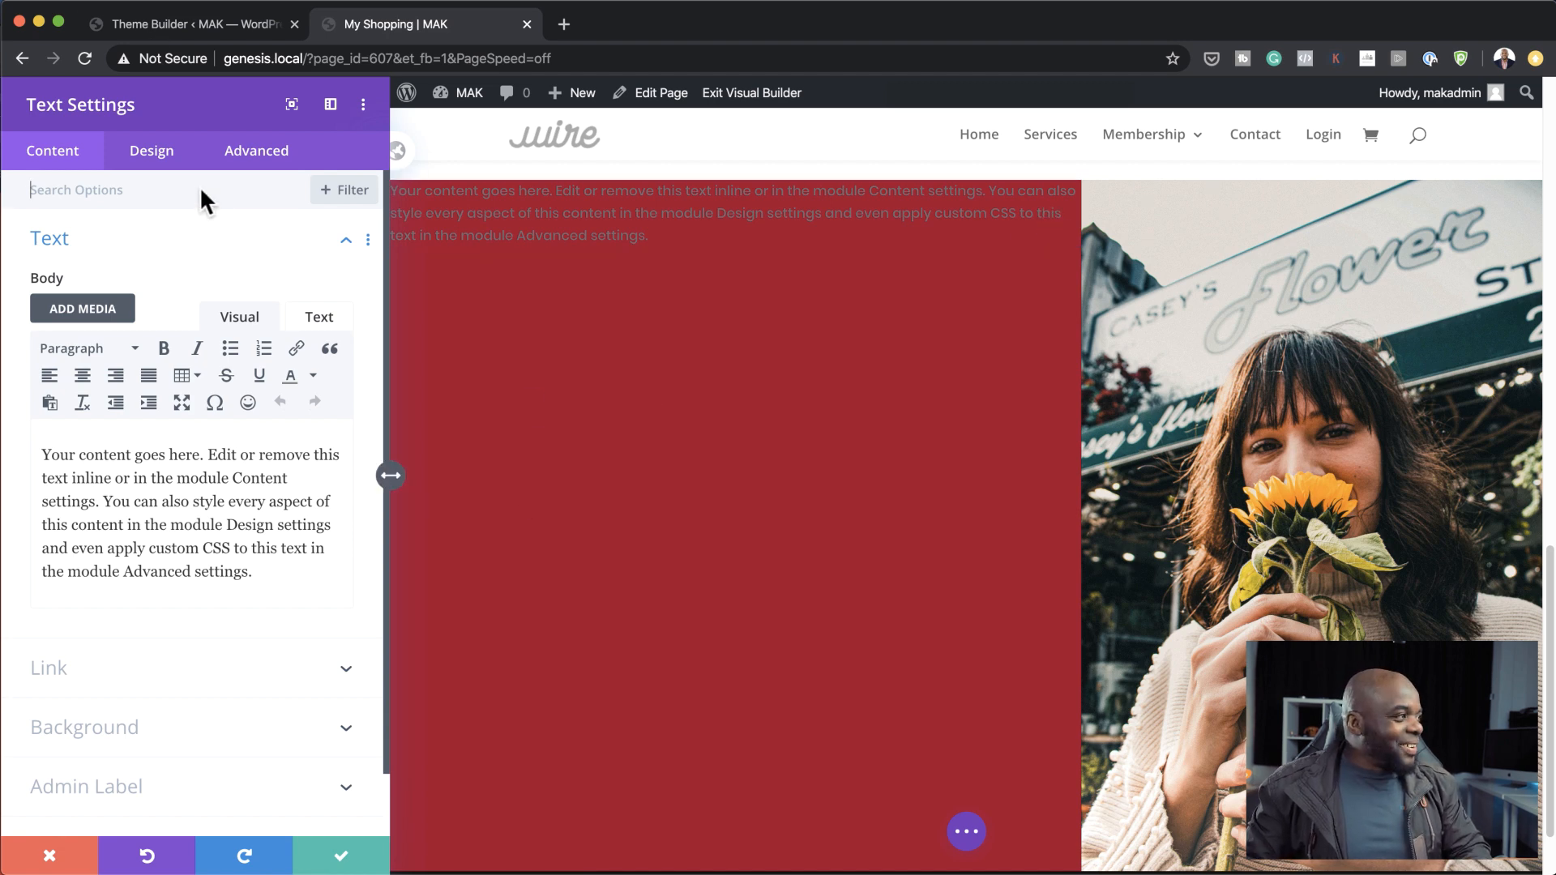
pyautogui.click(159, 158)
pyautogui.click(114, 248)
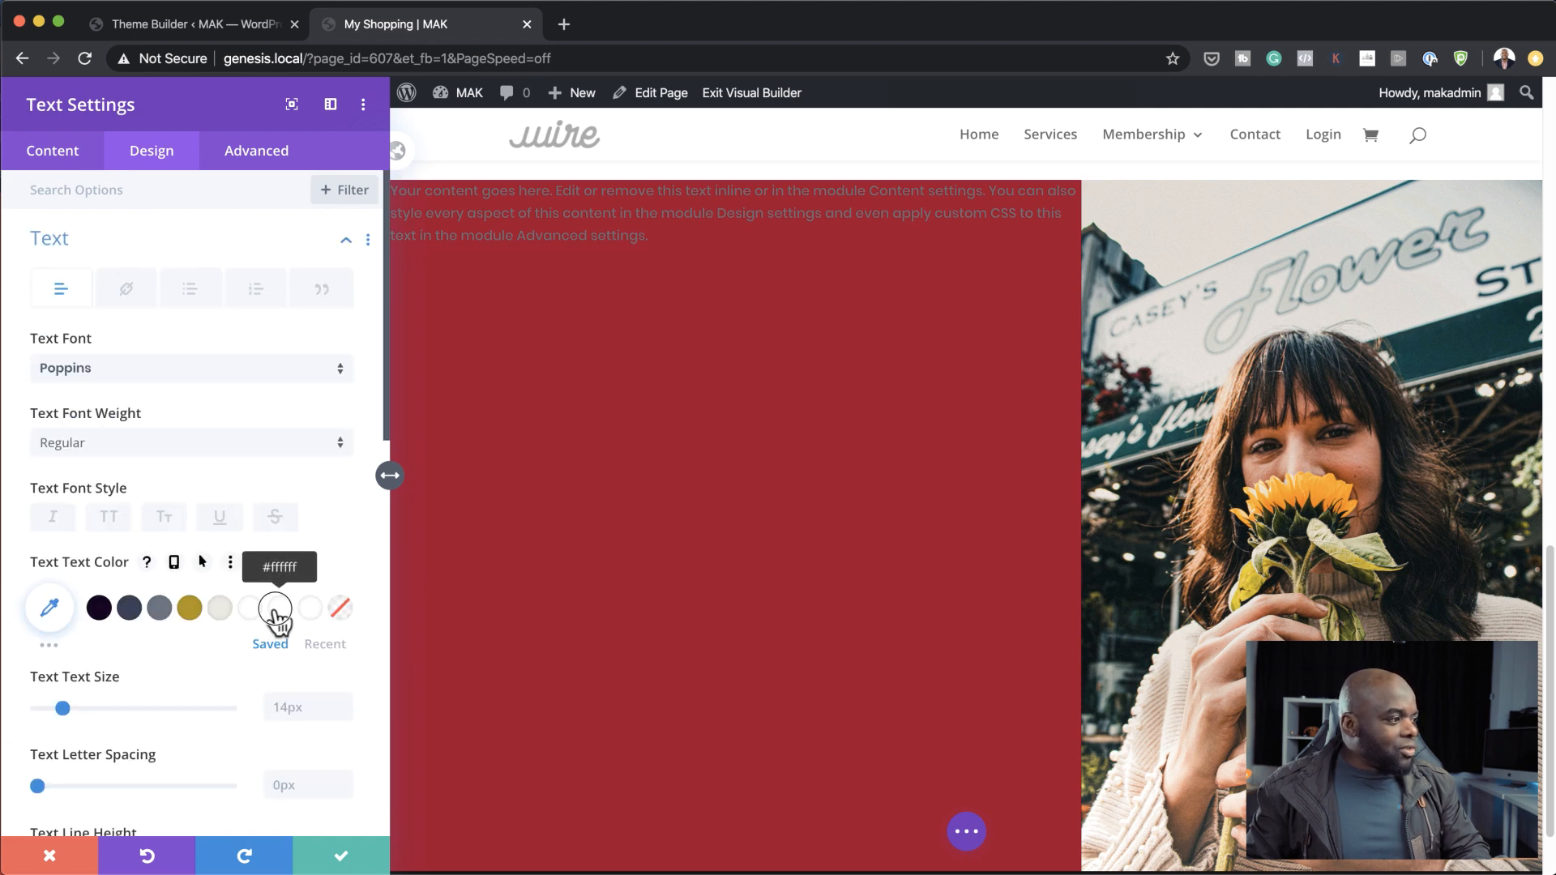
pyautogui.click(275, 618)
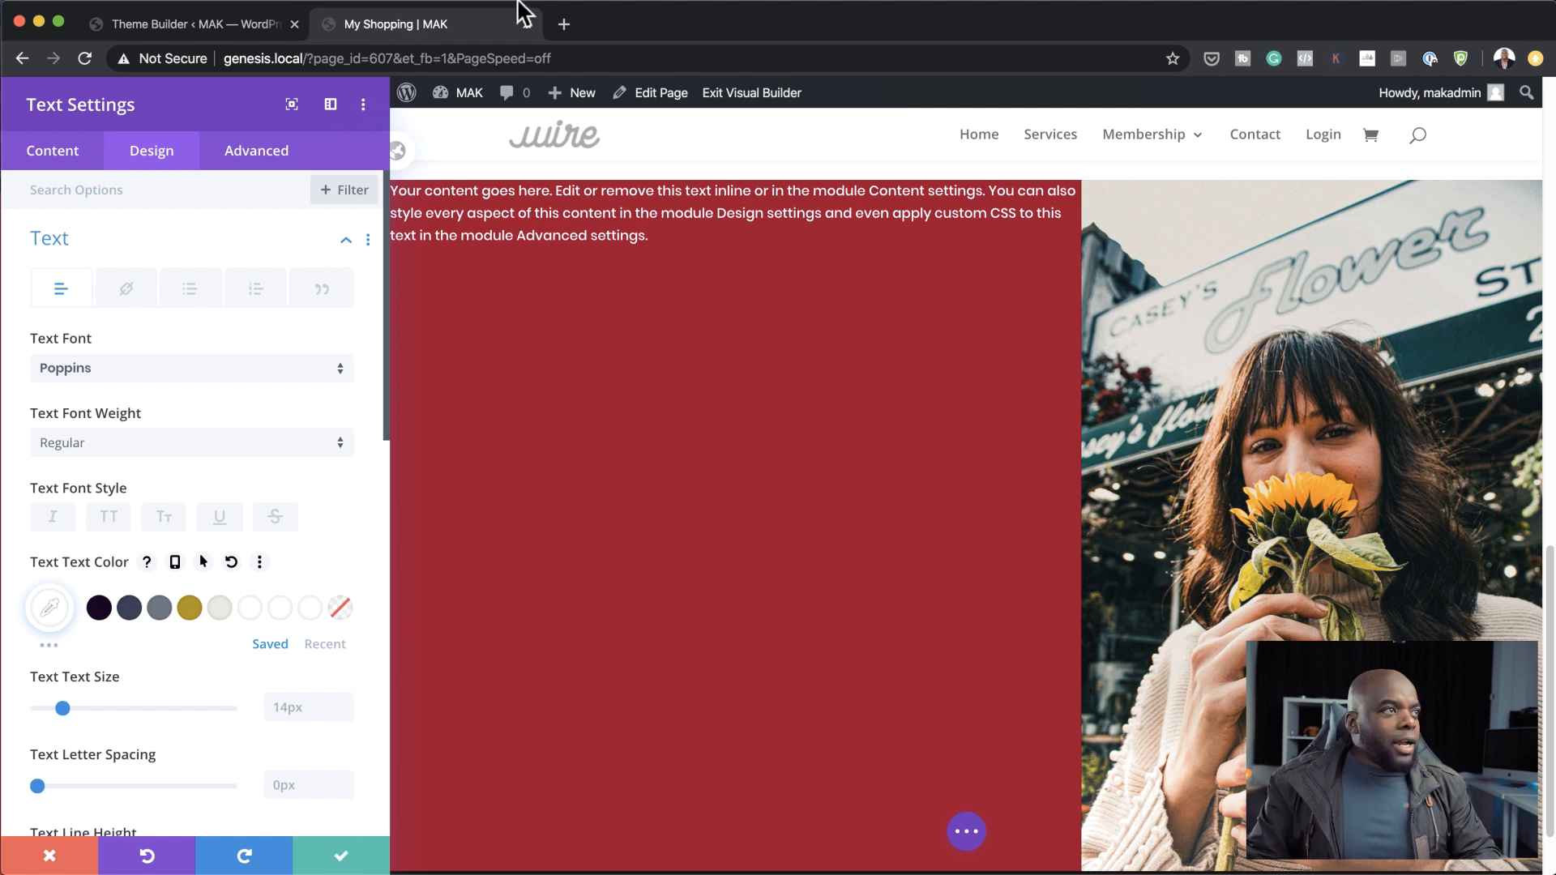
# Open lorem2.com in a new browser tab and copy the first short Lorem ipsum paragraph.
pyautogui.click(564, 24)
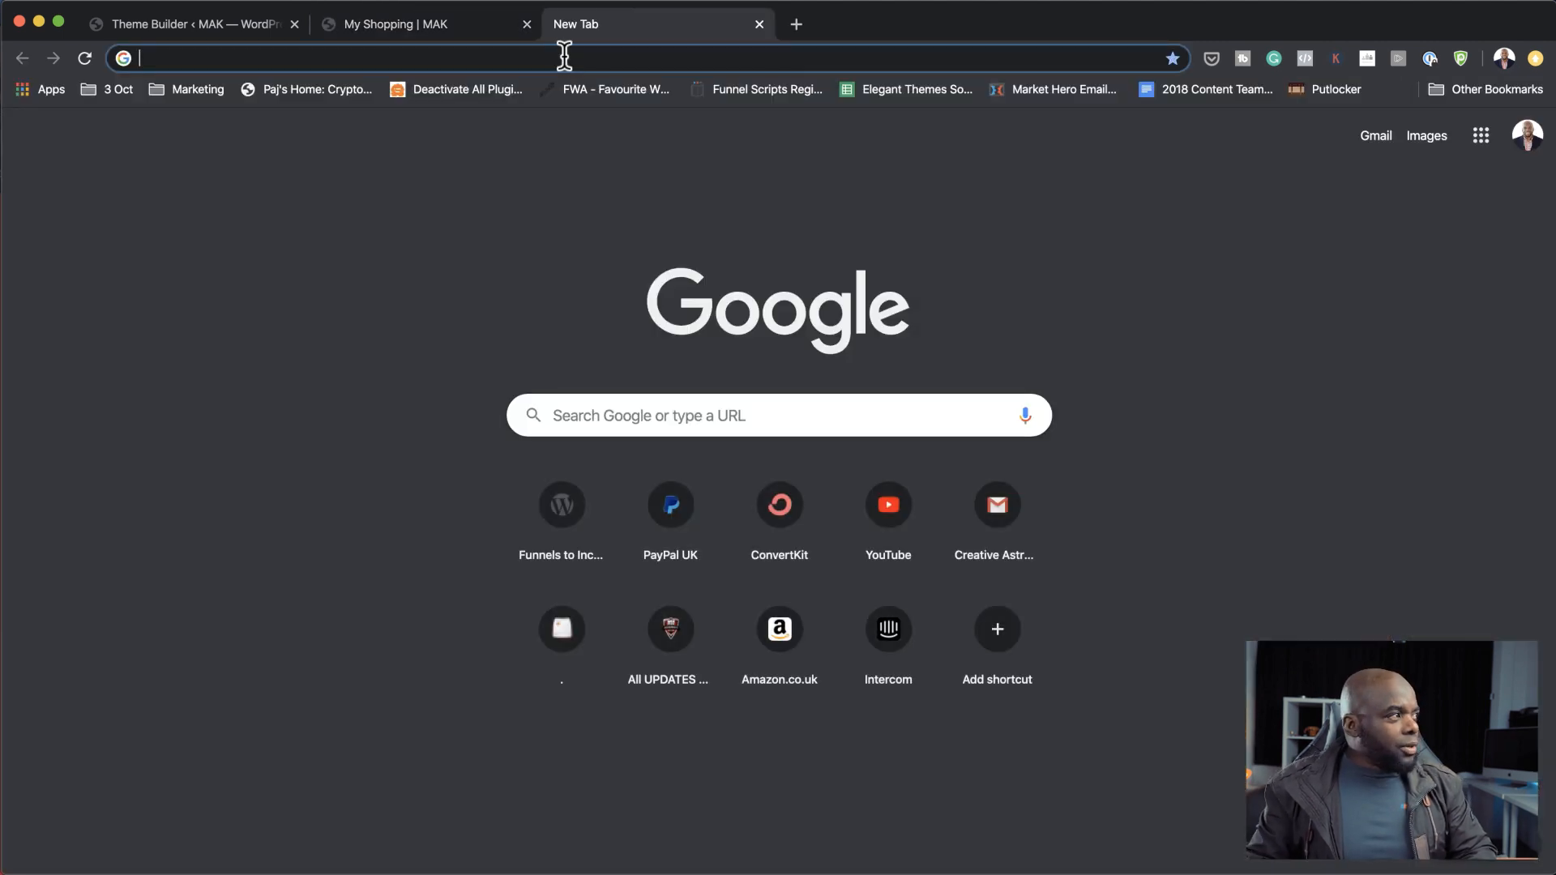
pyautogui.write('lo')
pyautogui.write('e')
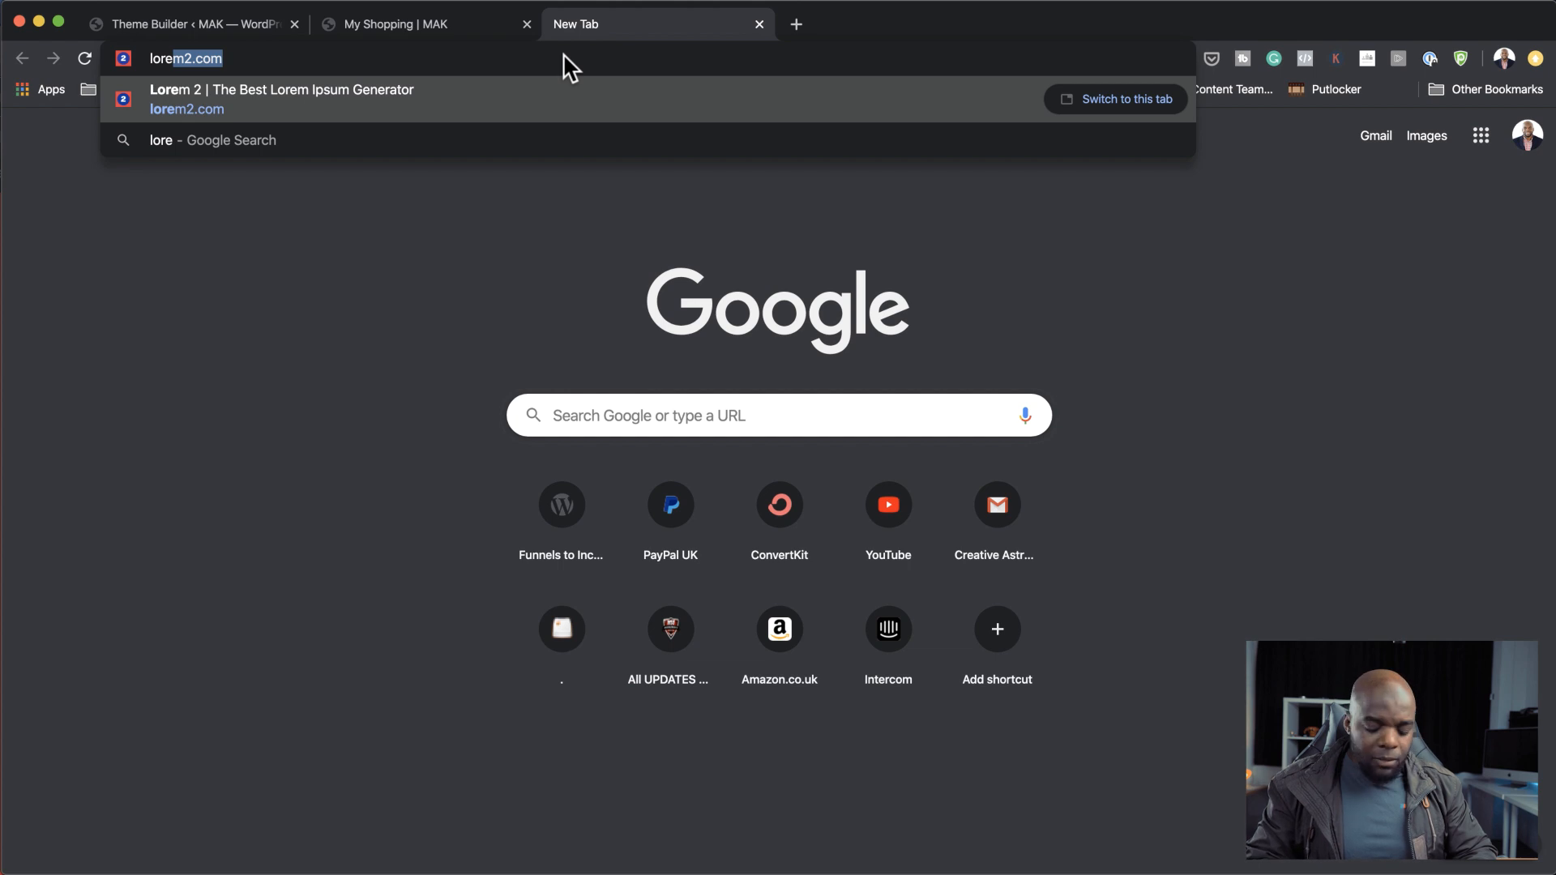
pyautogui.press('Return')
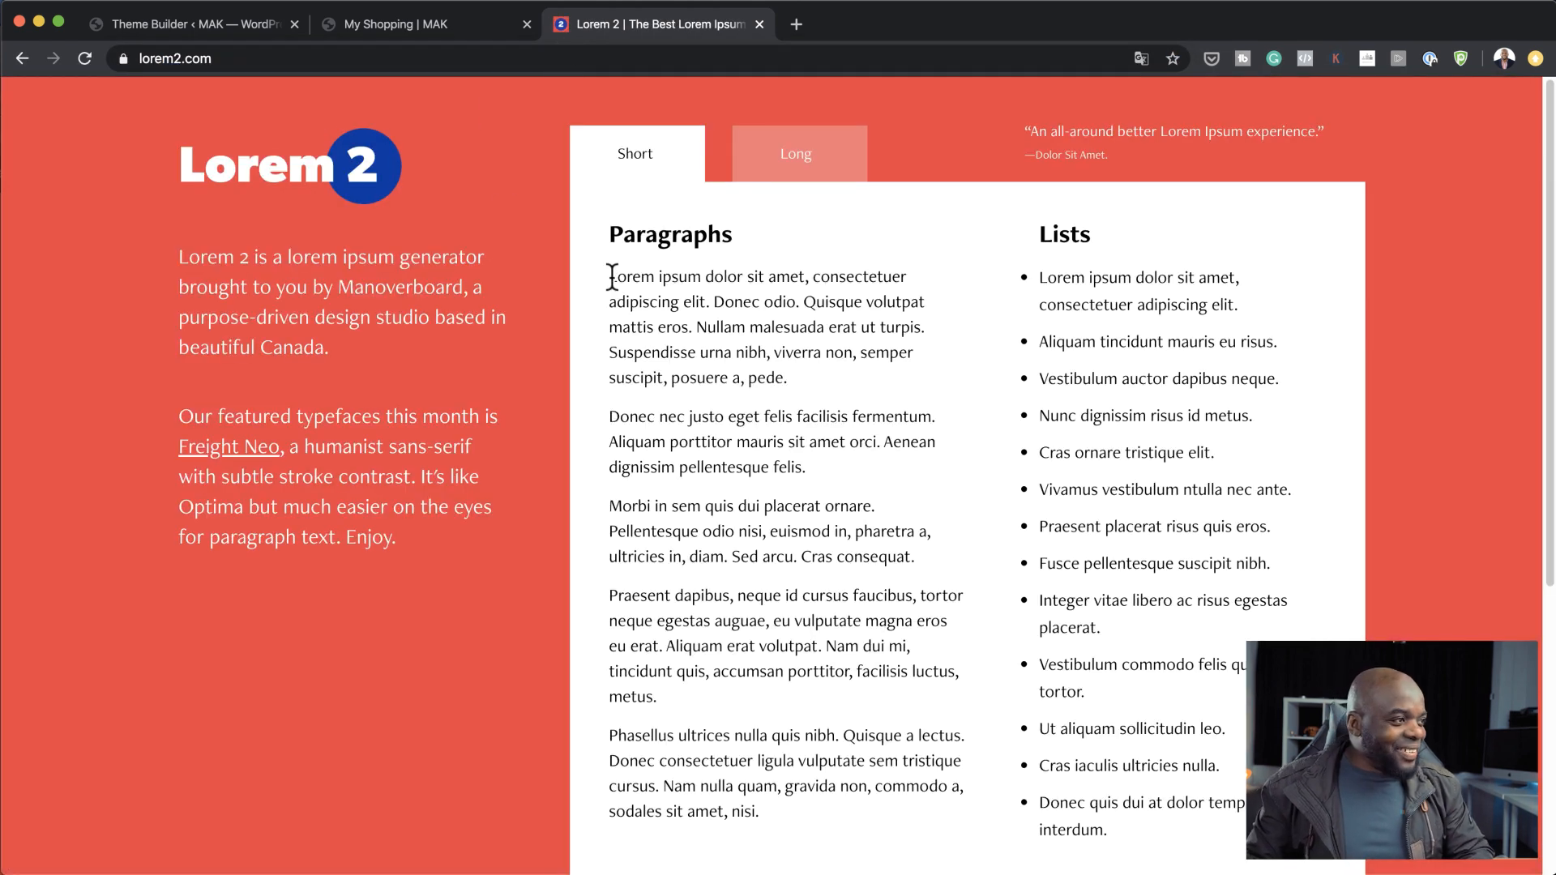
pyautogui.moveTo(612, 277); pyautogui.dragTo(818, 373)
pyautogui.press('super+c')
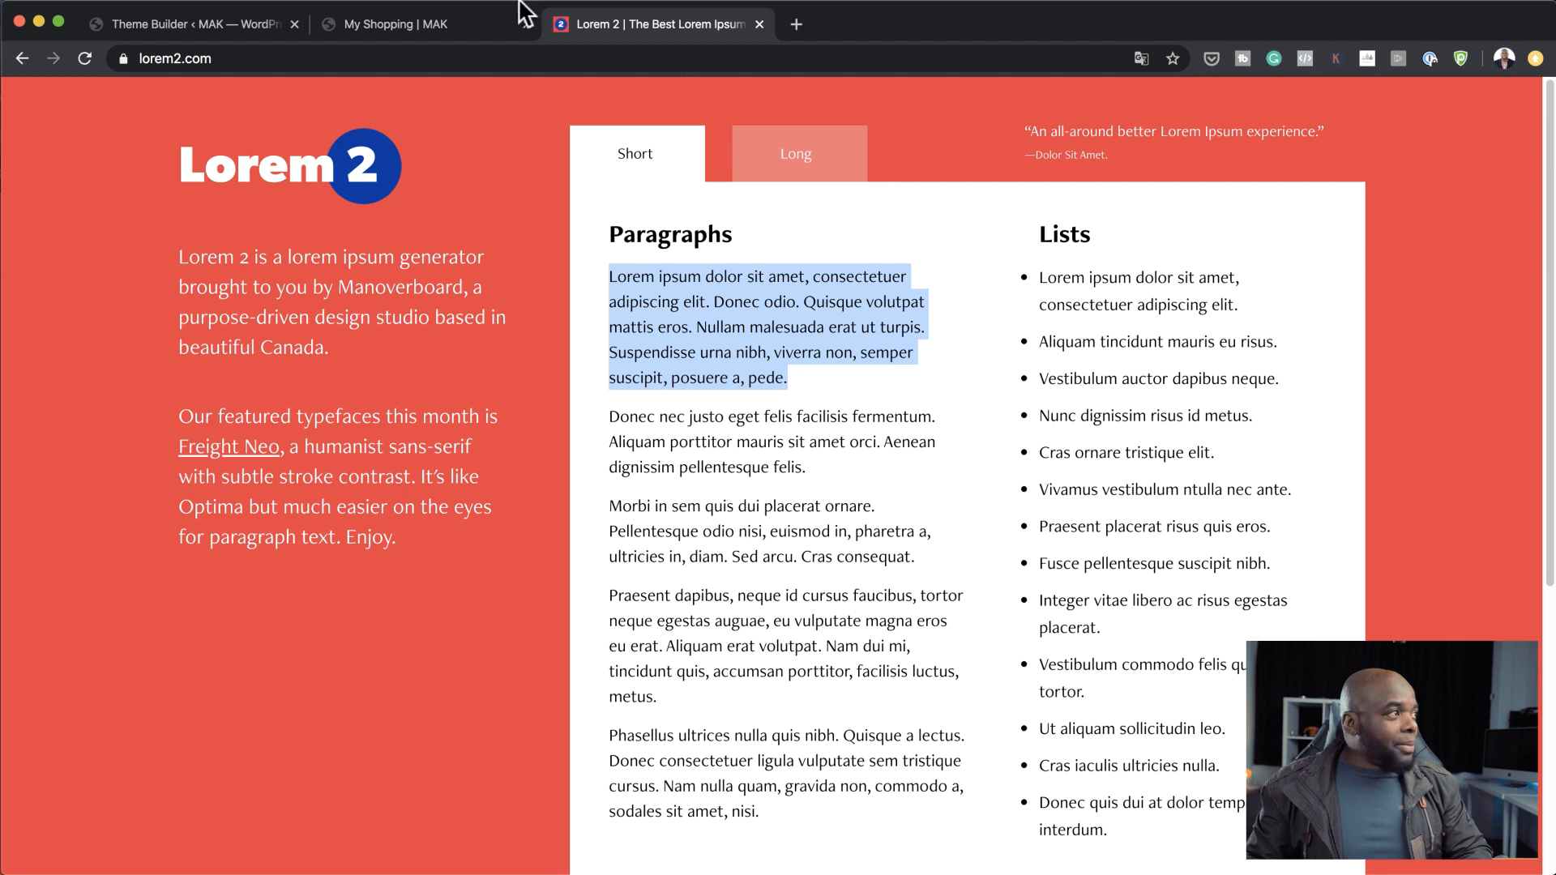
# Return to the My Shopping page, replace the Text module's placeholder body with the copied paragraph, and save the module.
pyautogui.click(371, 23)
pyautogui.click(79, 153)
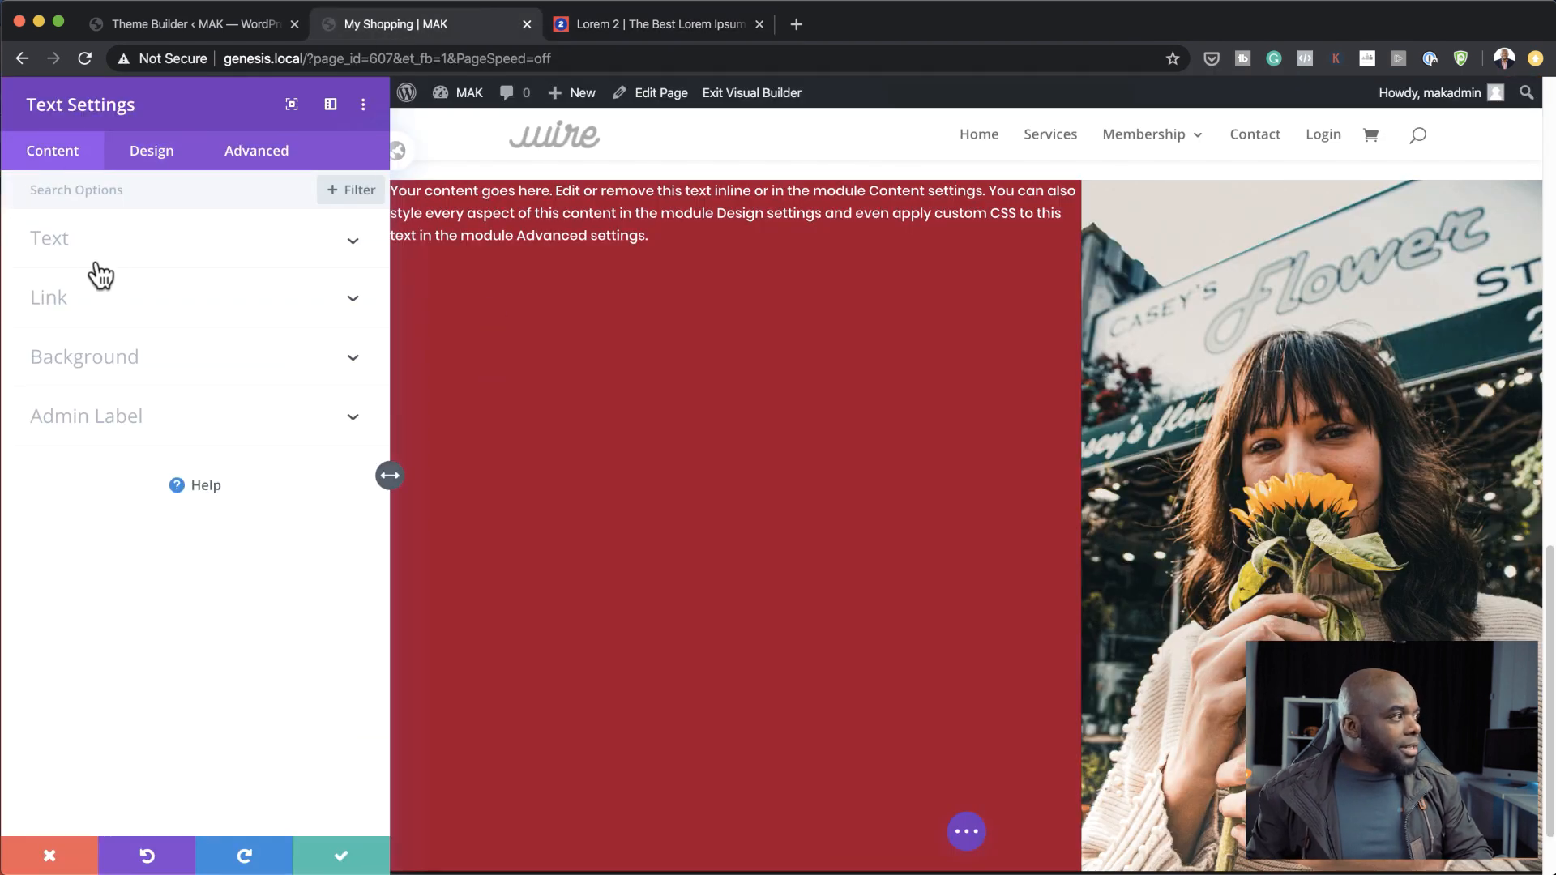
pyautogui.click(98, 259)
pyautogui.moveTo(256, 573); pyautogui.dragTo(48, 450)
pyautogui.press('super+v')
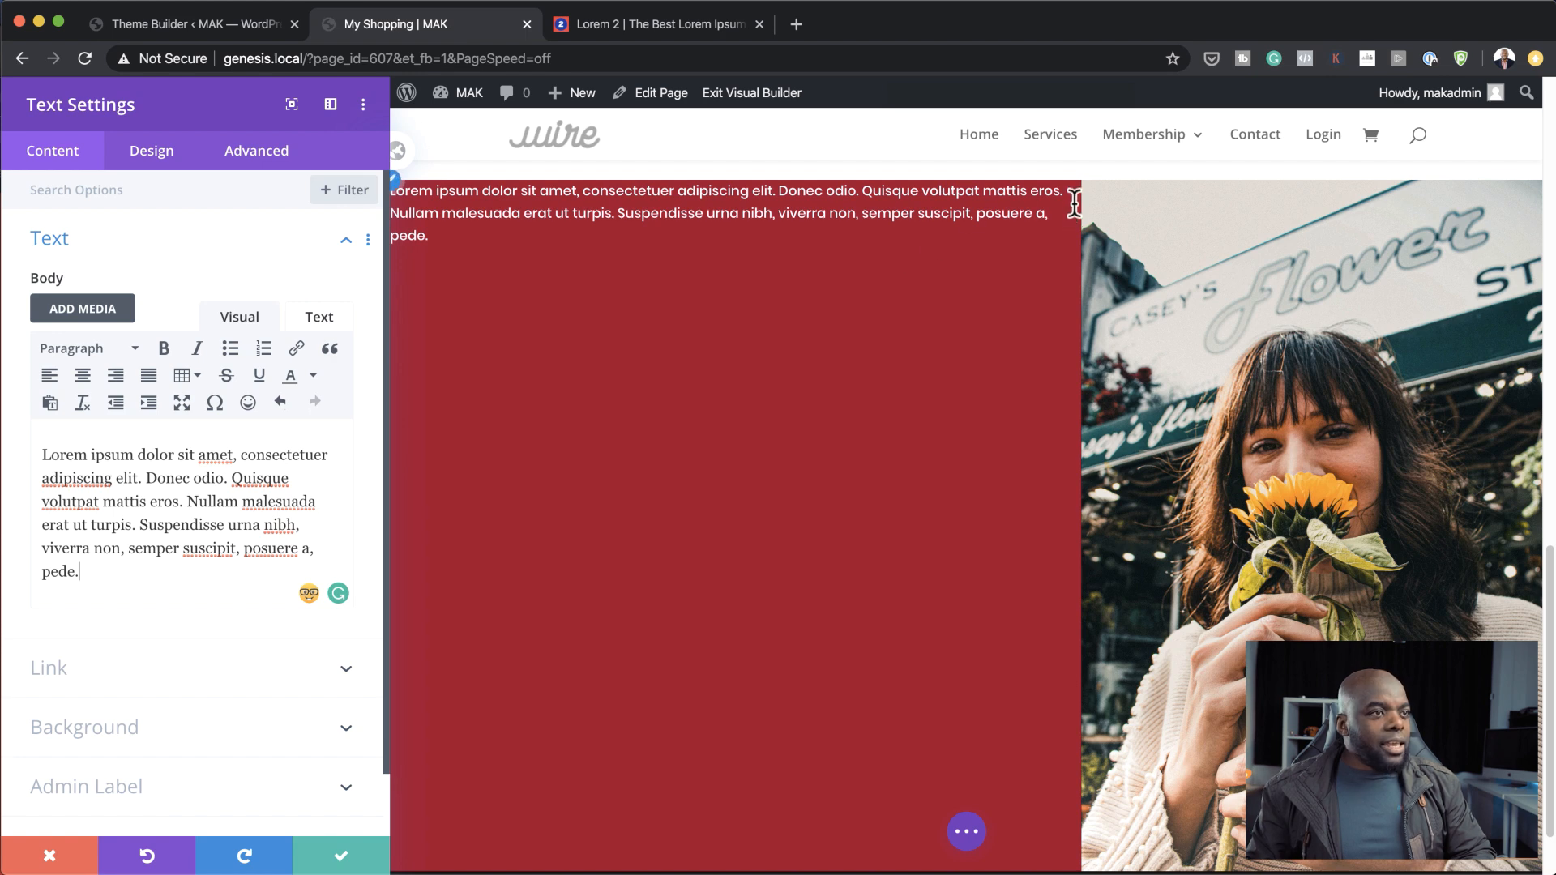
pyautogui.click(341, 859)
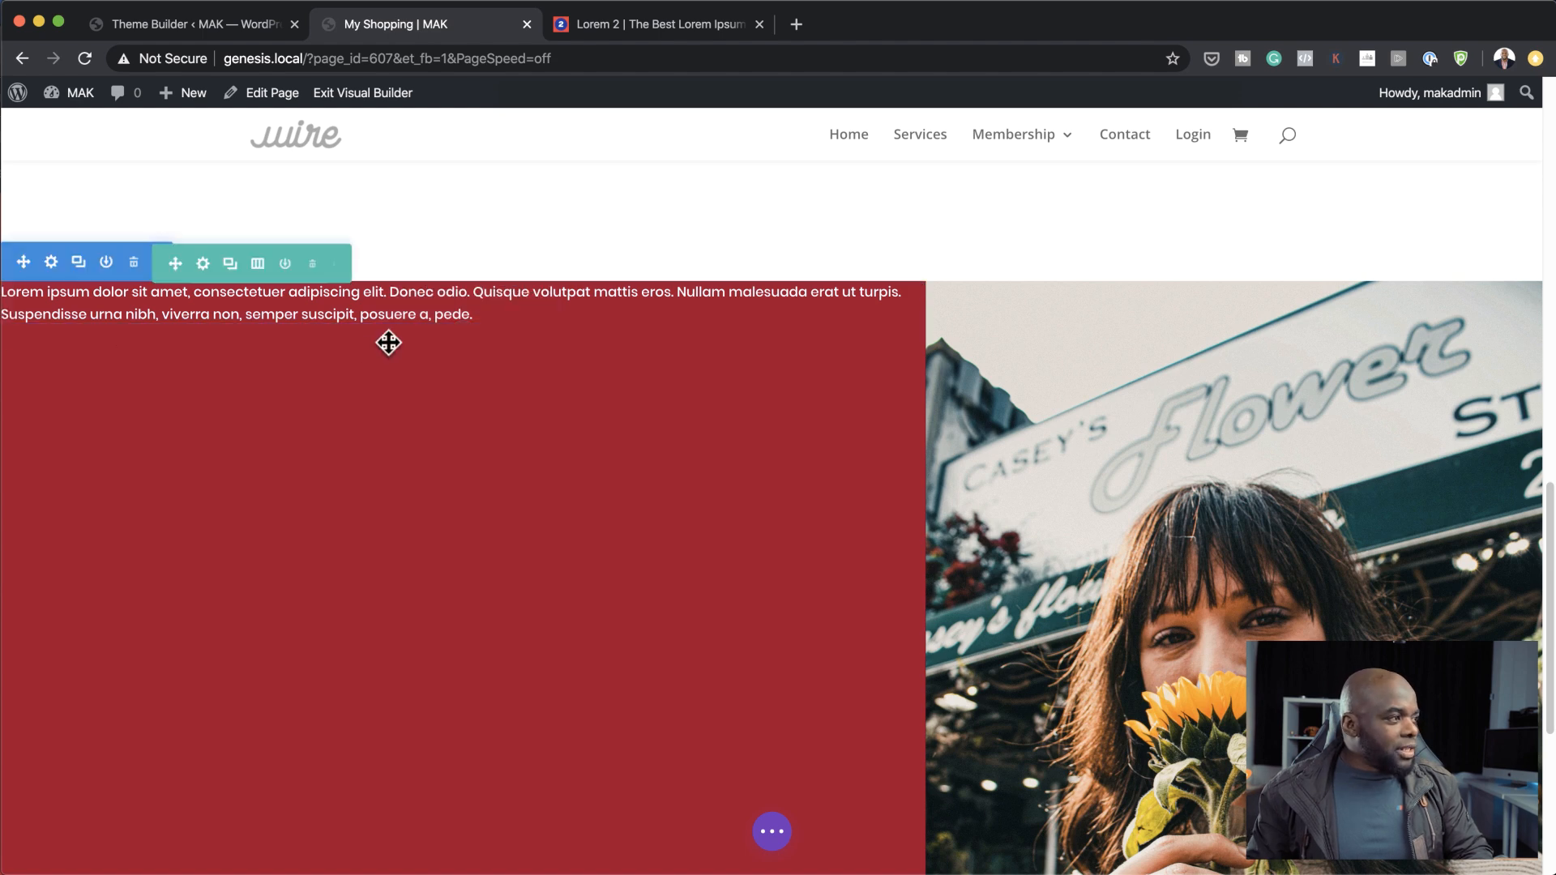
# Set the left and right padding of the red row's first column to 10%.
pyautogui.click(203, 264)
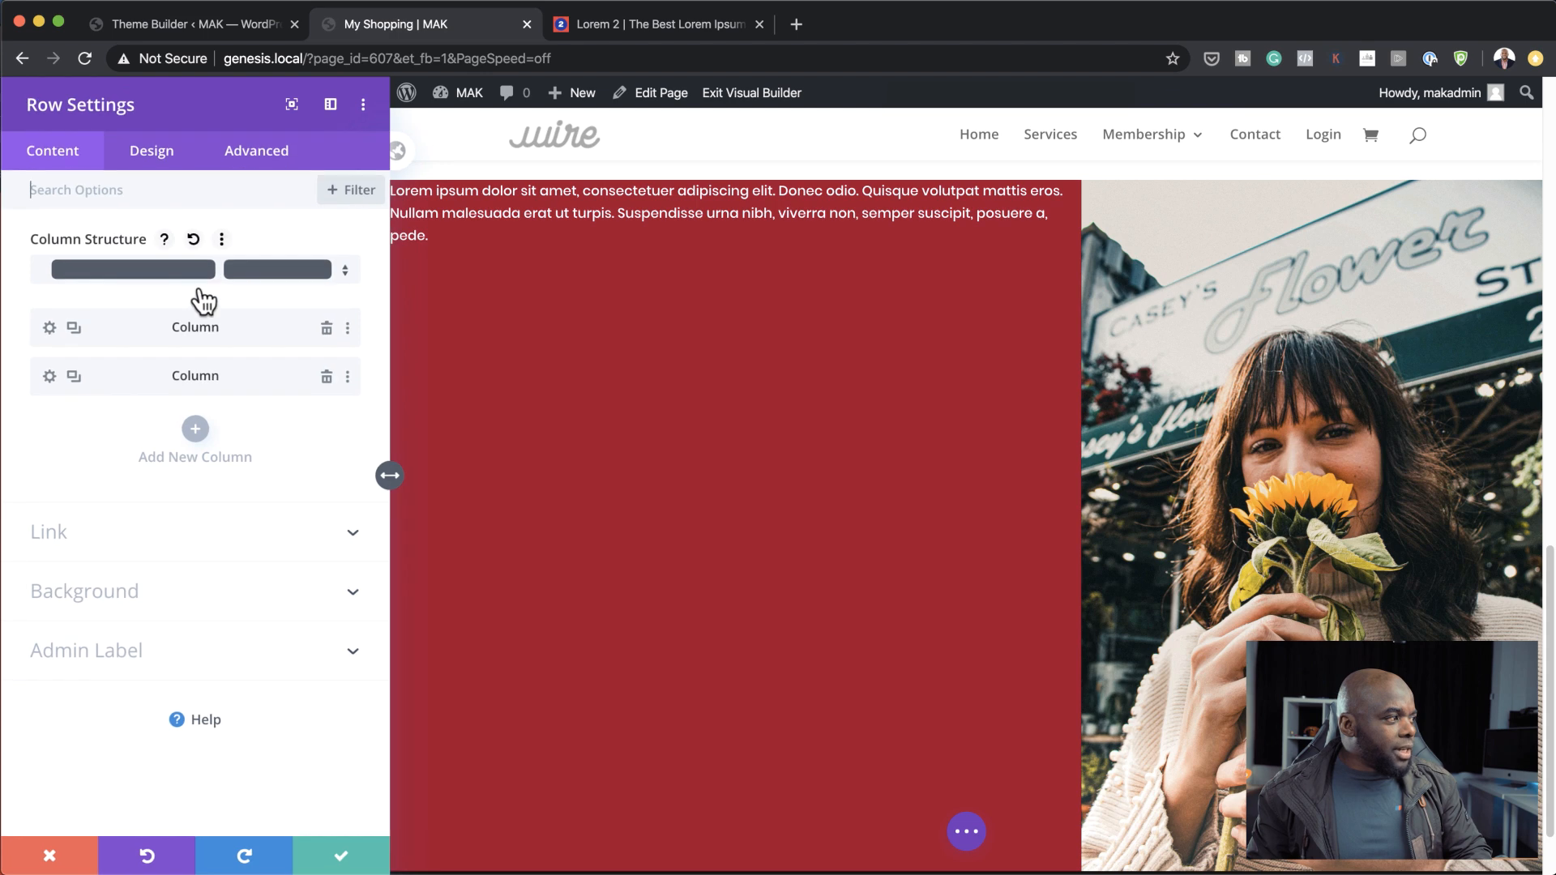
pyautogui.click(50, 328)
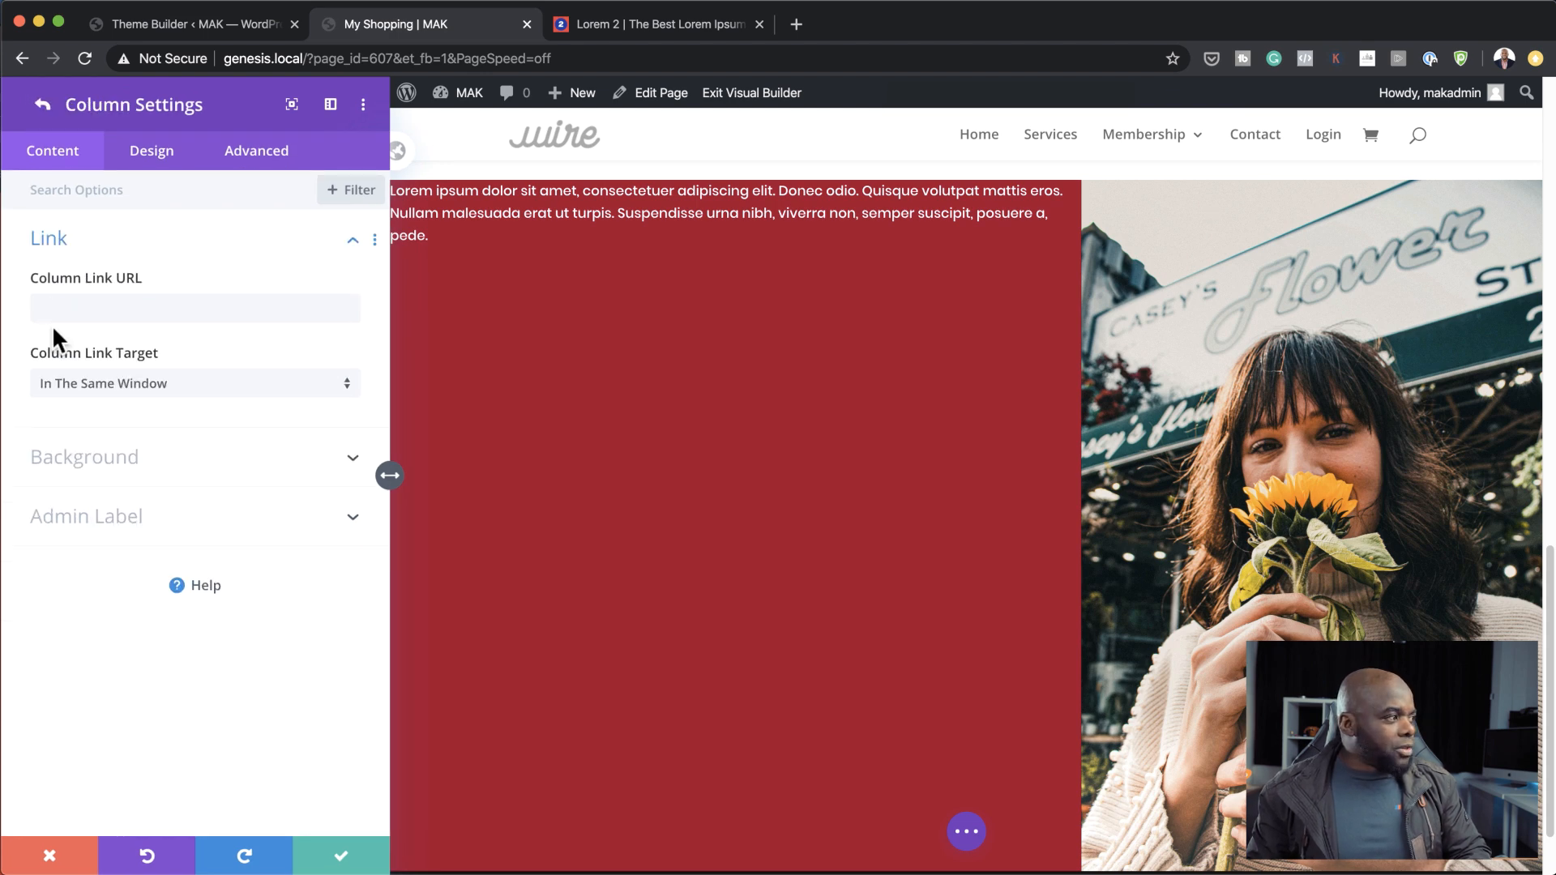
pyautogui.click(162, 154)
pyautogui.click(85, 250)
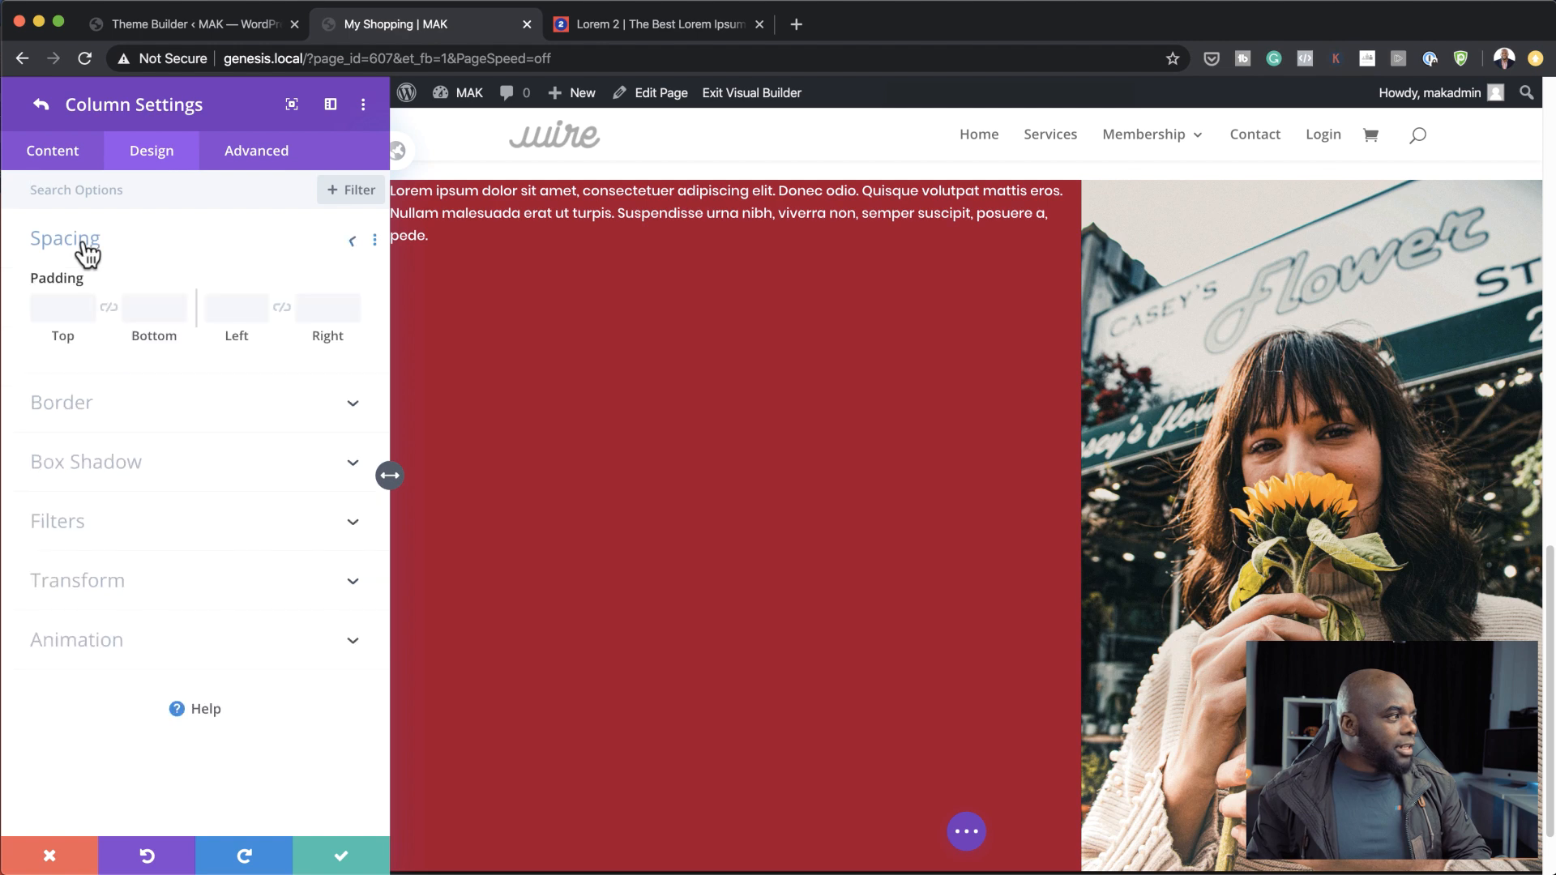
pyautogui.click(232, 309)
pyautogui.write('10%')
pyautogui.click(280, 313)
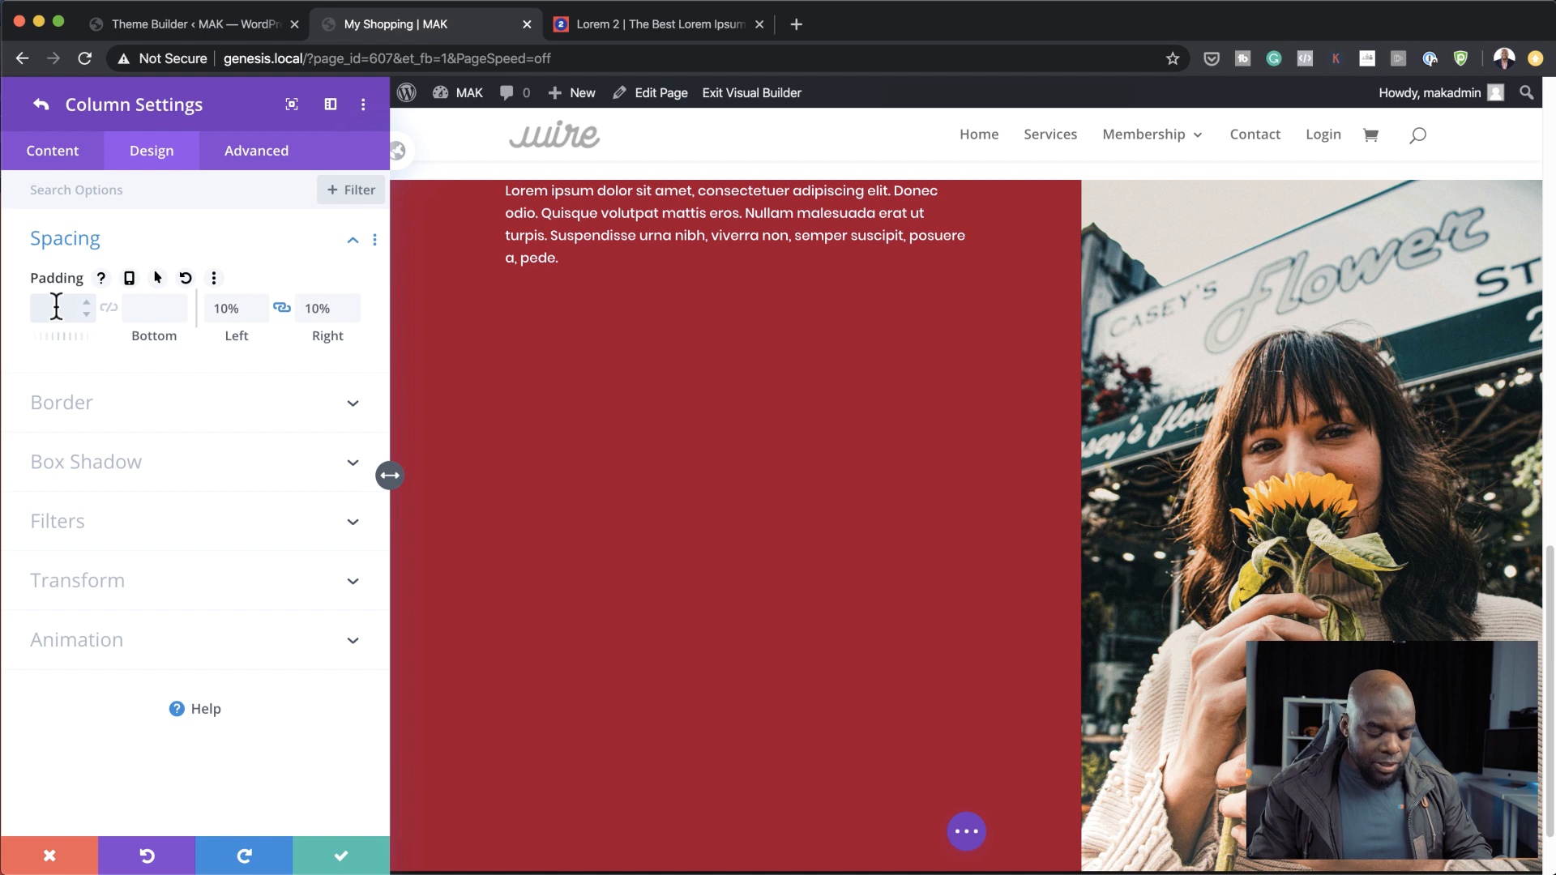
# Set the column's top padding to 20% and save the column and row settings.
pyautogui.moveTo(59, 338); pyautogui.dragTo(72, 342)
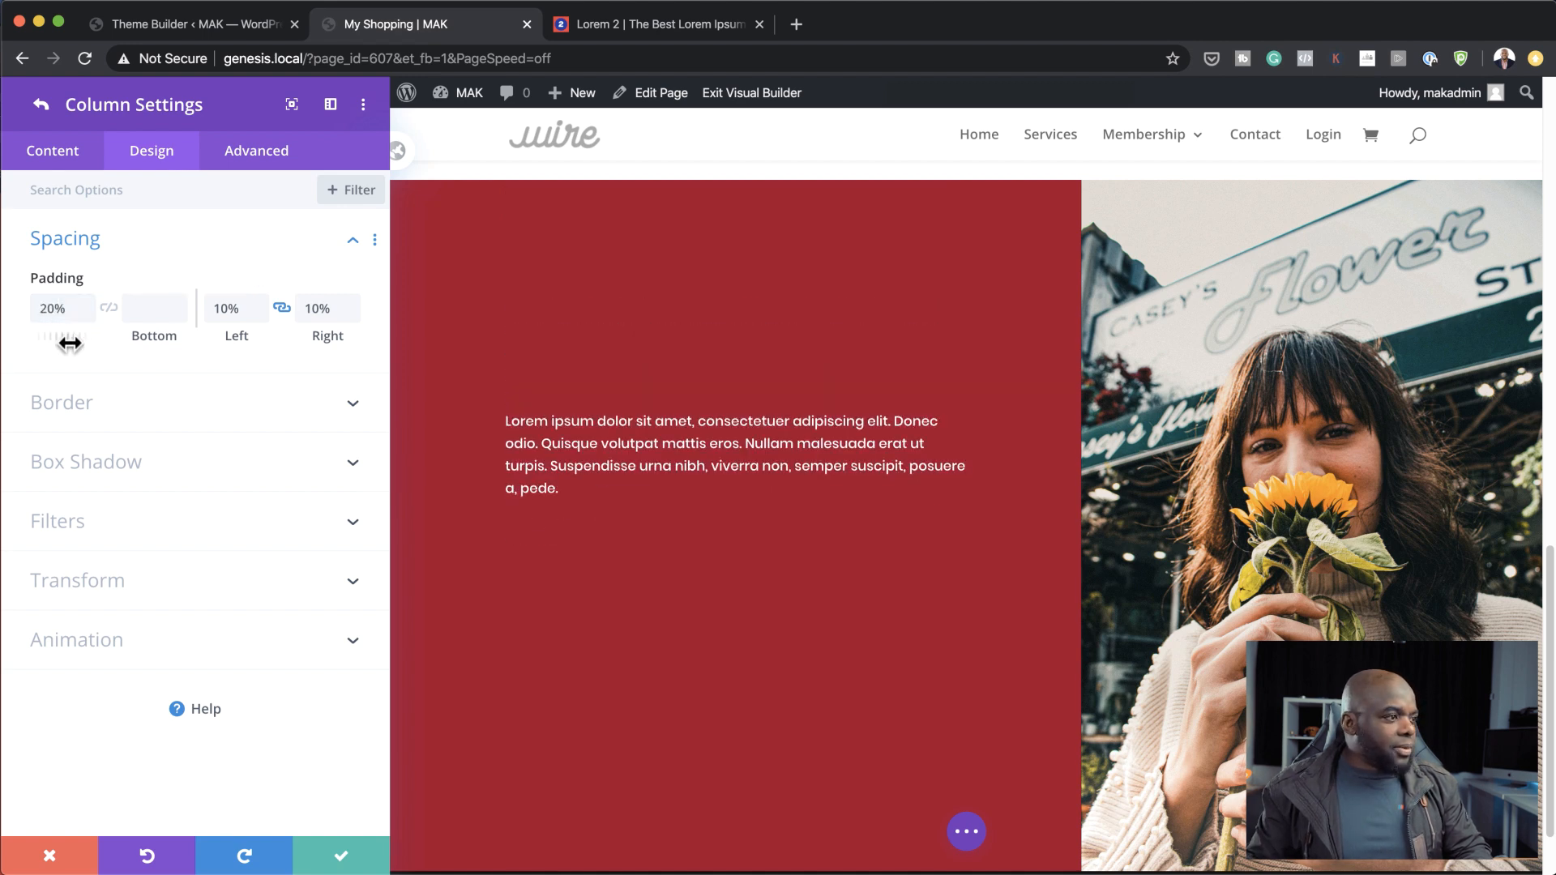
pyautogui.click(77, 158)
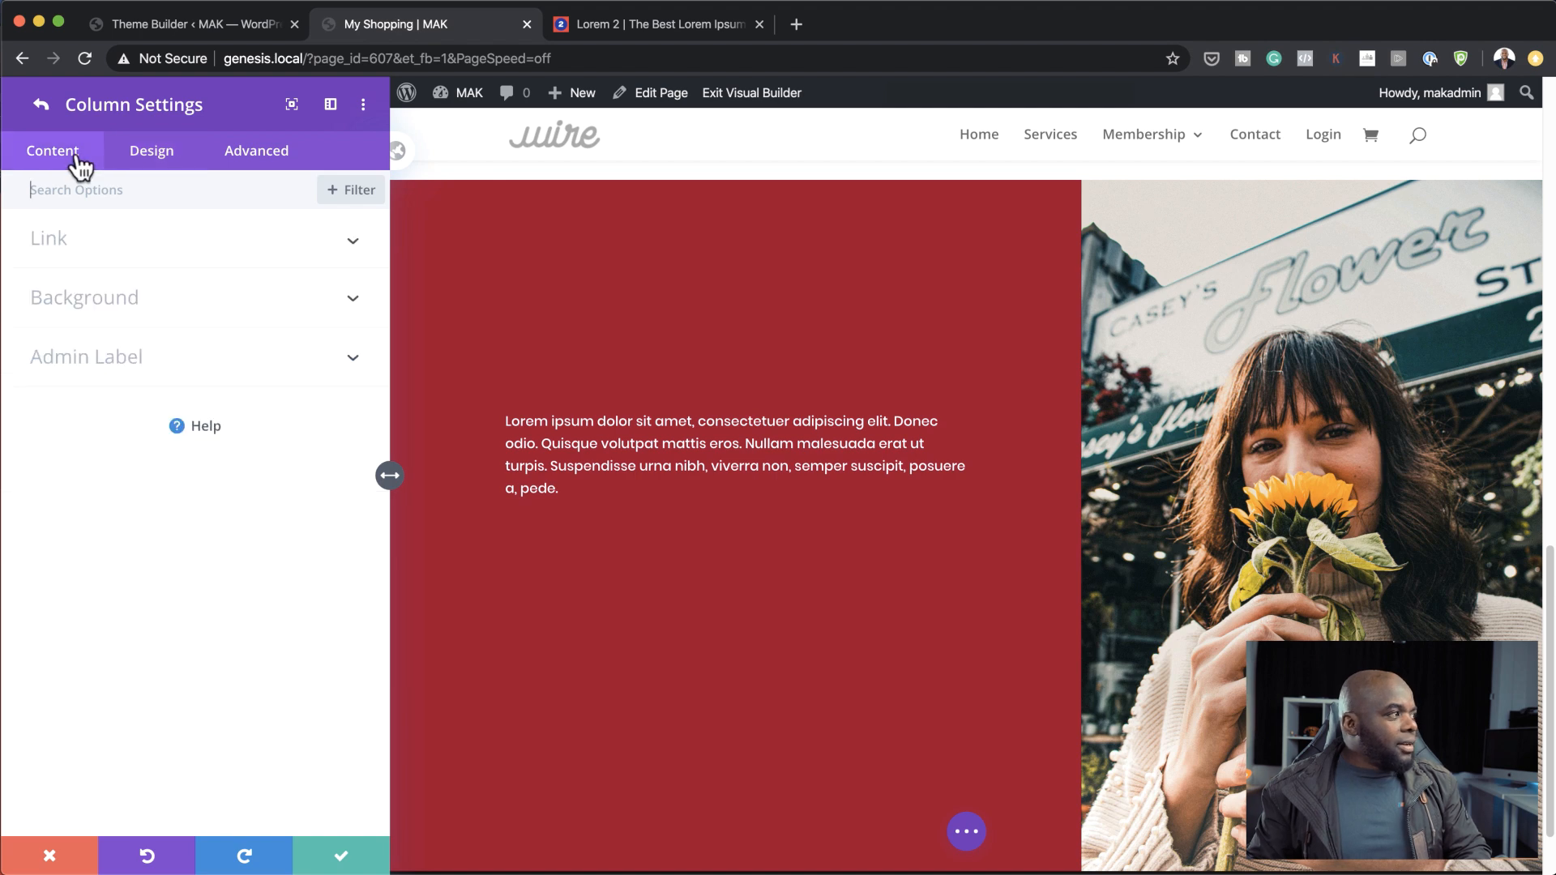
pyautogui.click(348, 852)
pyautogui.click(338, 858)
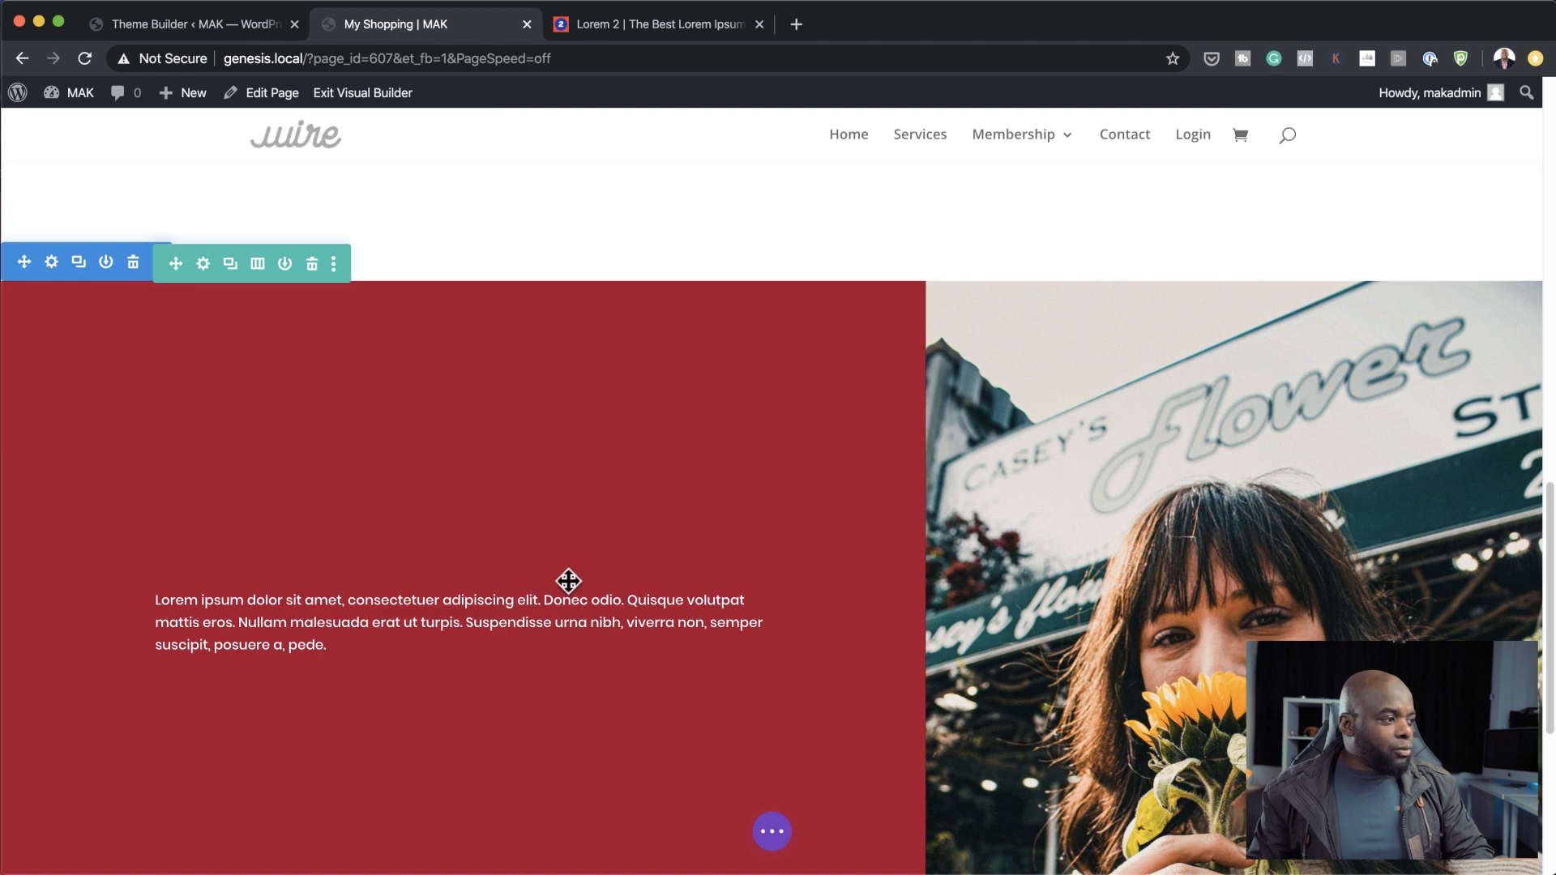
# Change the Lorem ipsum Text module's font to Playfair Display and its text size to 34px.
pyautogui.click(429, 601)
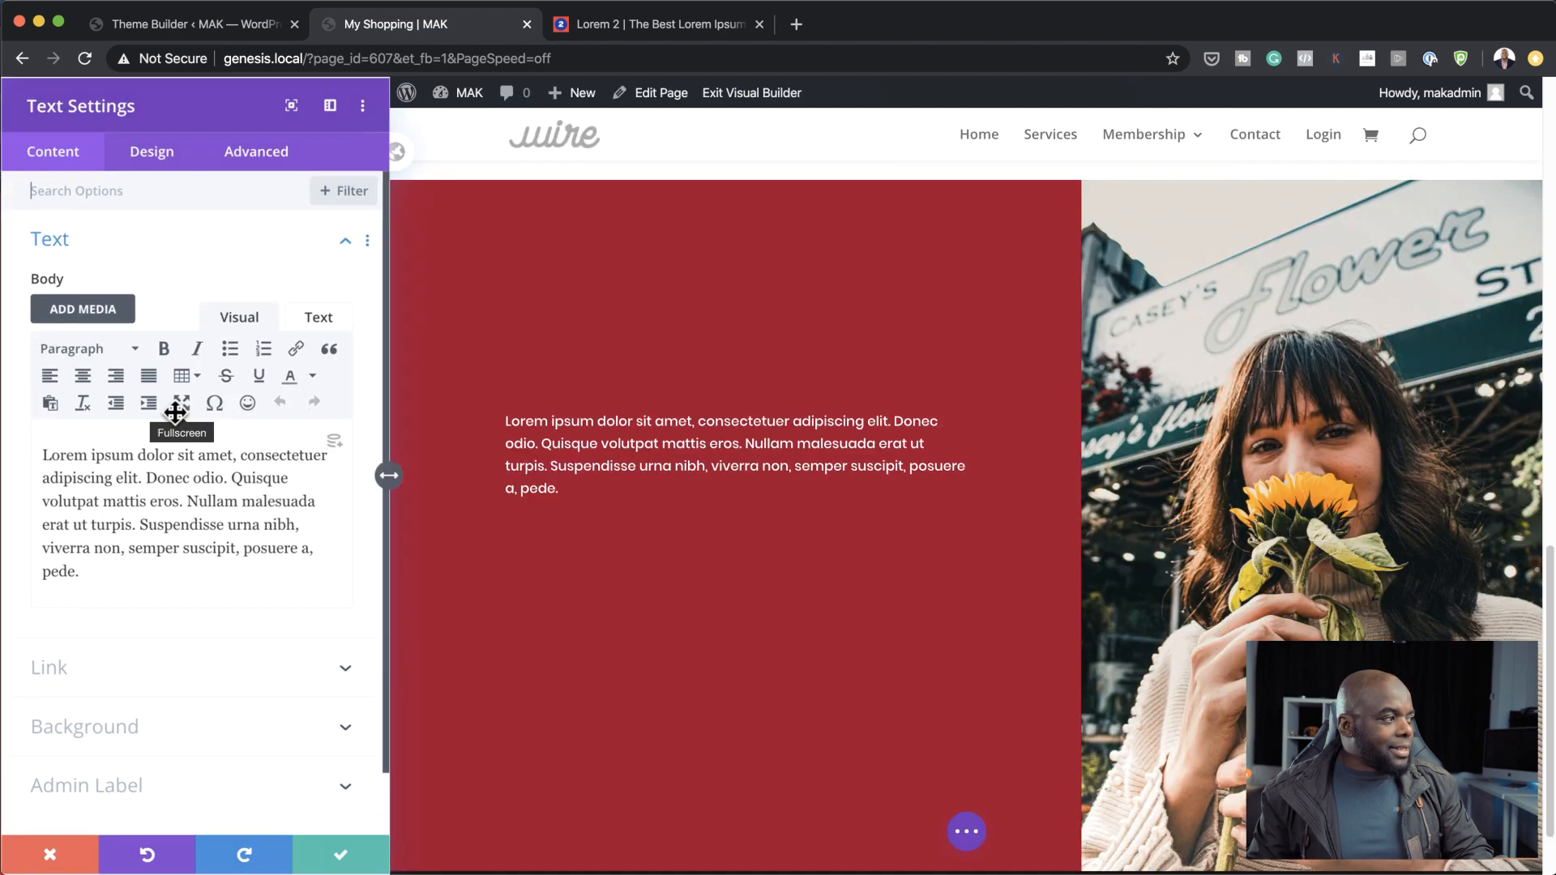
pyautogui.click(154, 151)
pyautogui.click(77, 250)
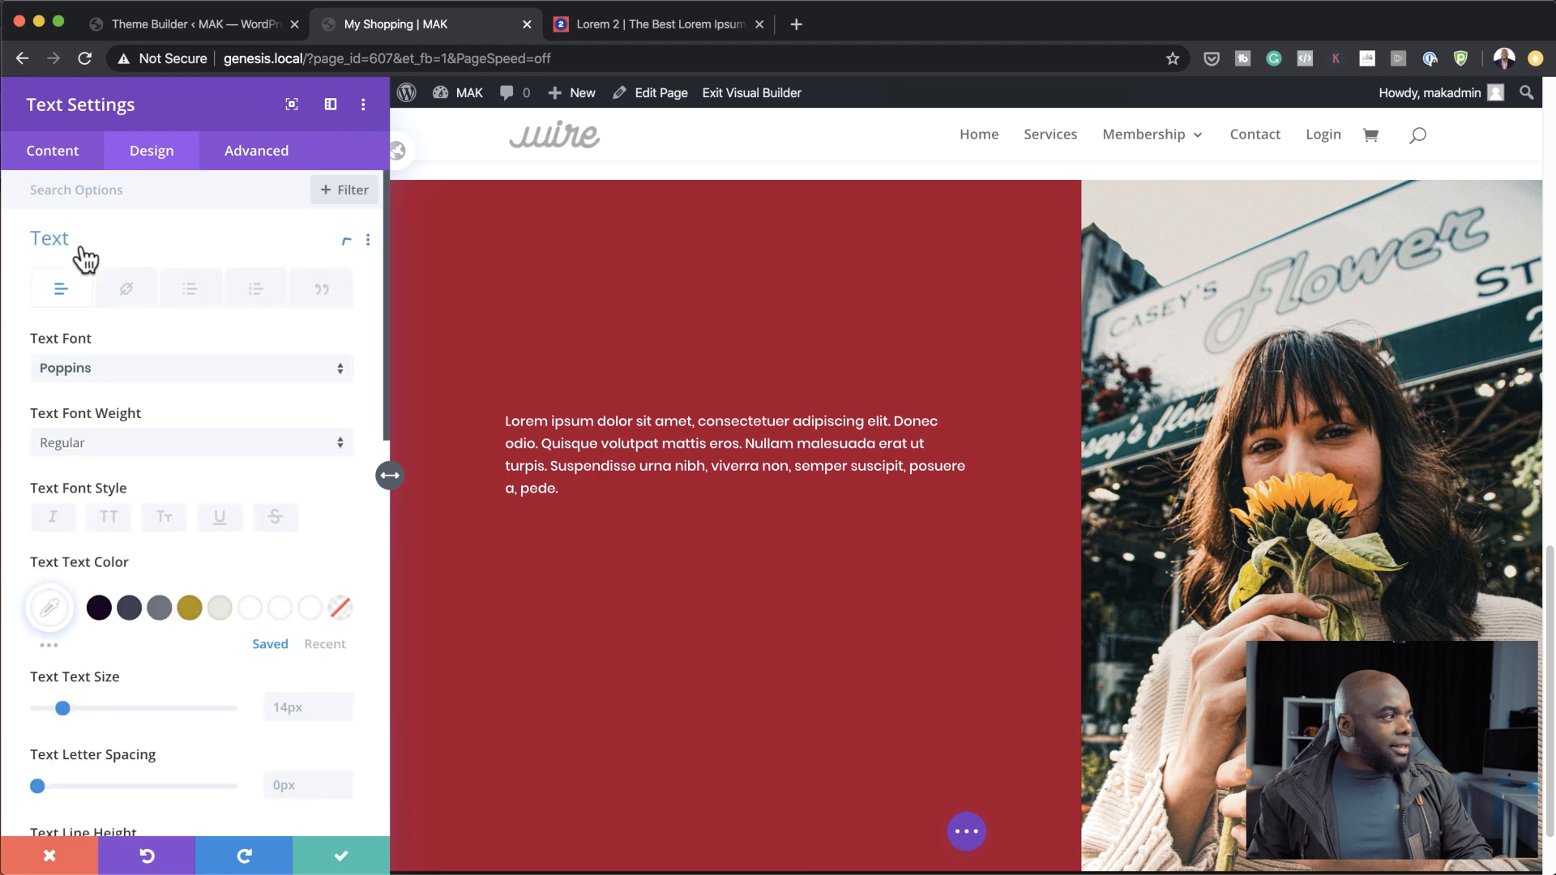
pyautogui.click(107, 370)
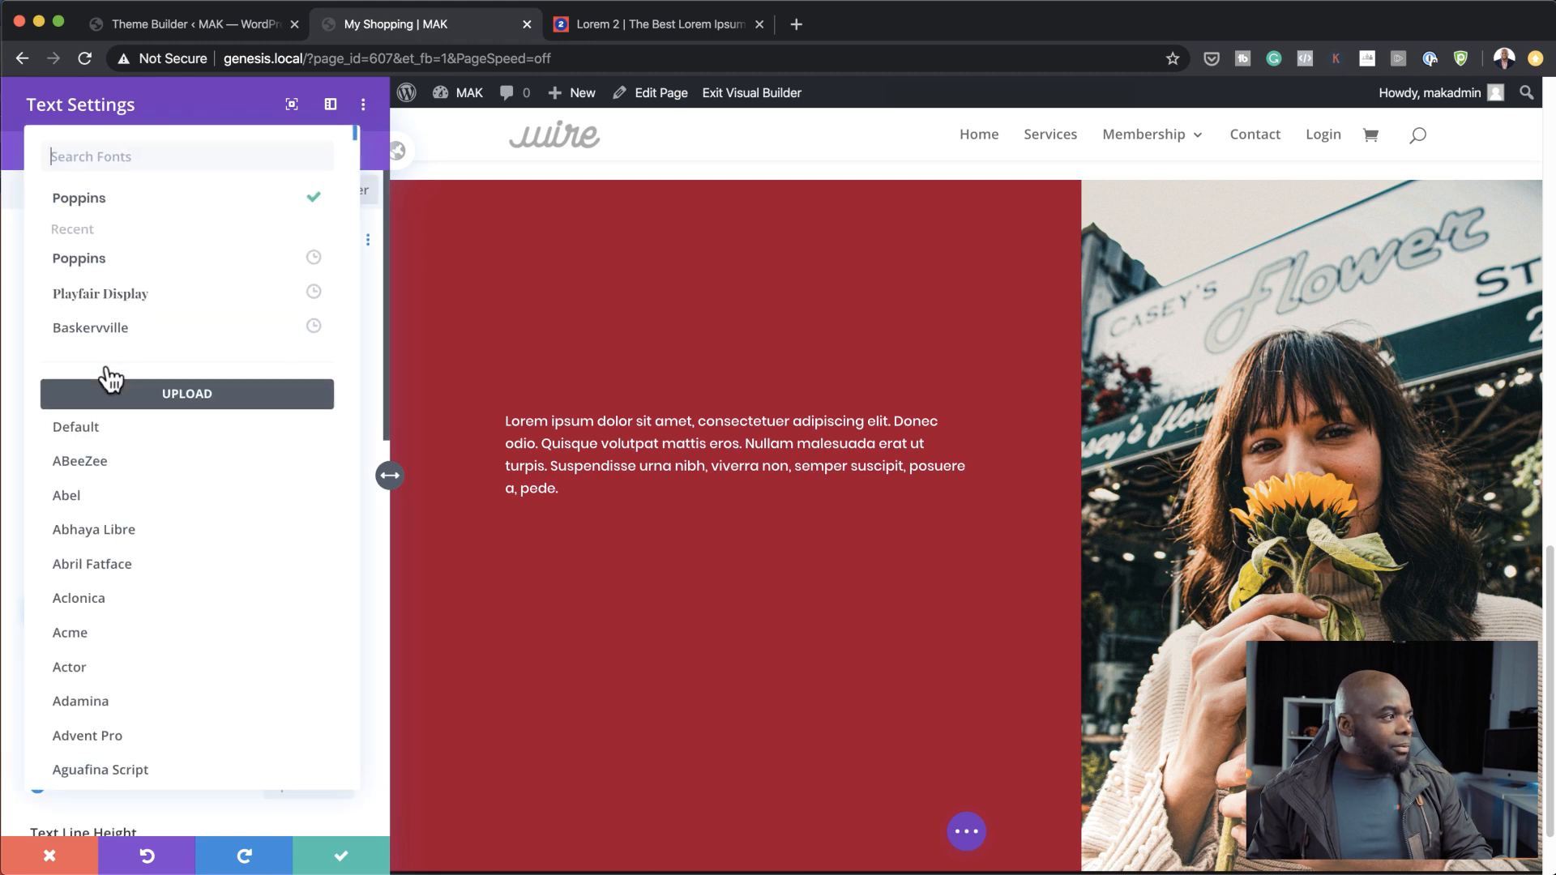
pyautogui.click(120, 302)
pyautogui.moveTo(66, 711); pyautogui.dragTo(104, 720)
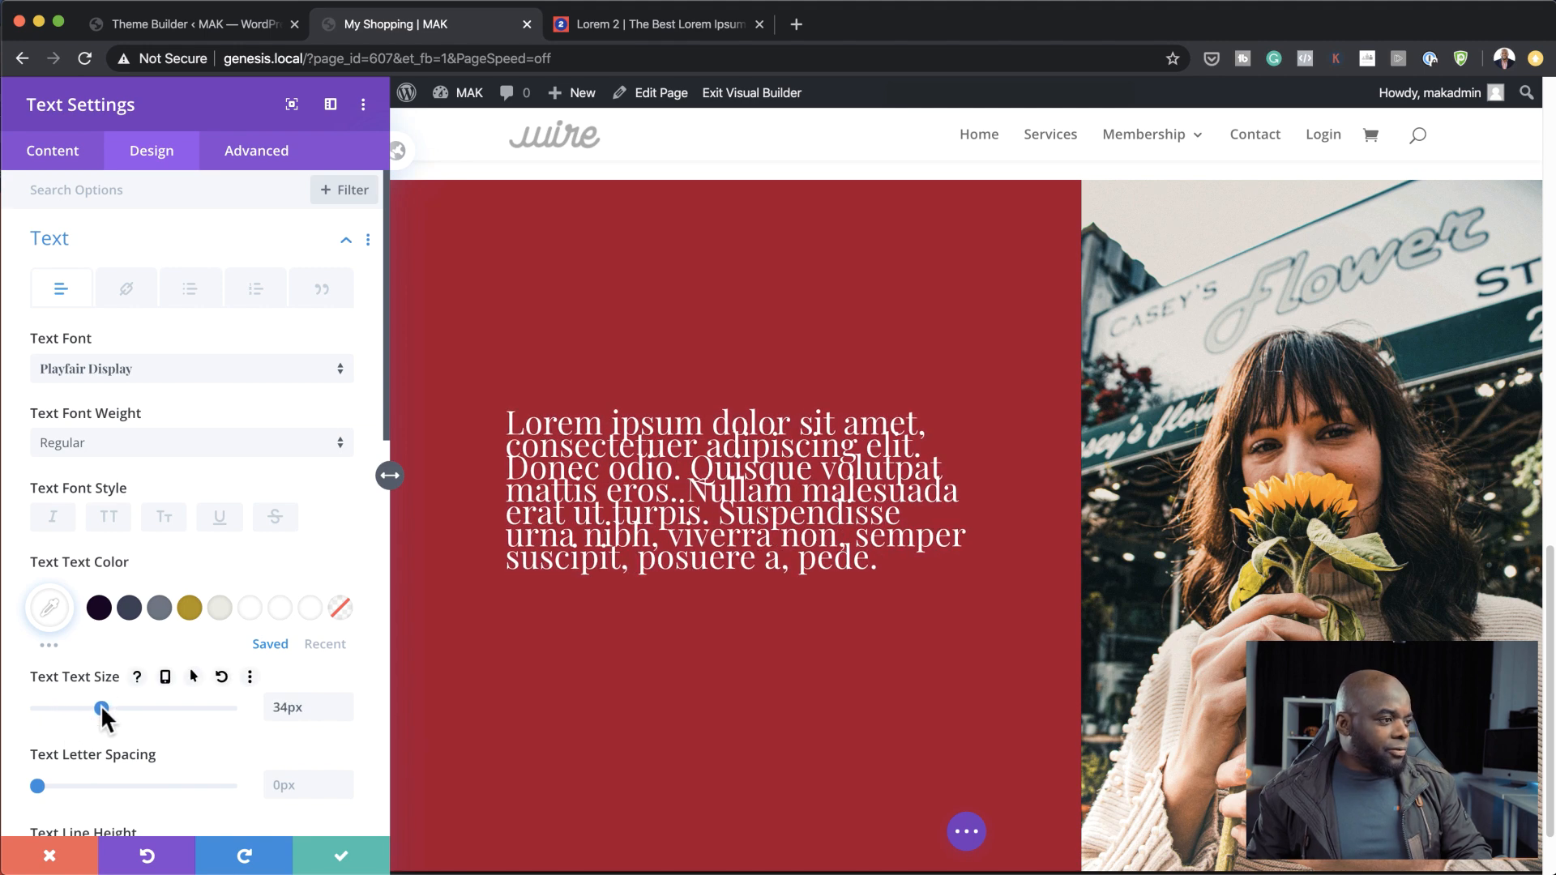
# Set the Text module's line height to 1.4em.
pyautogui.scroll(-4, 193, 746)
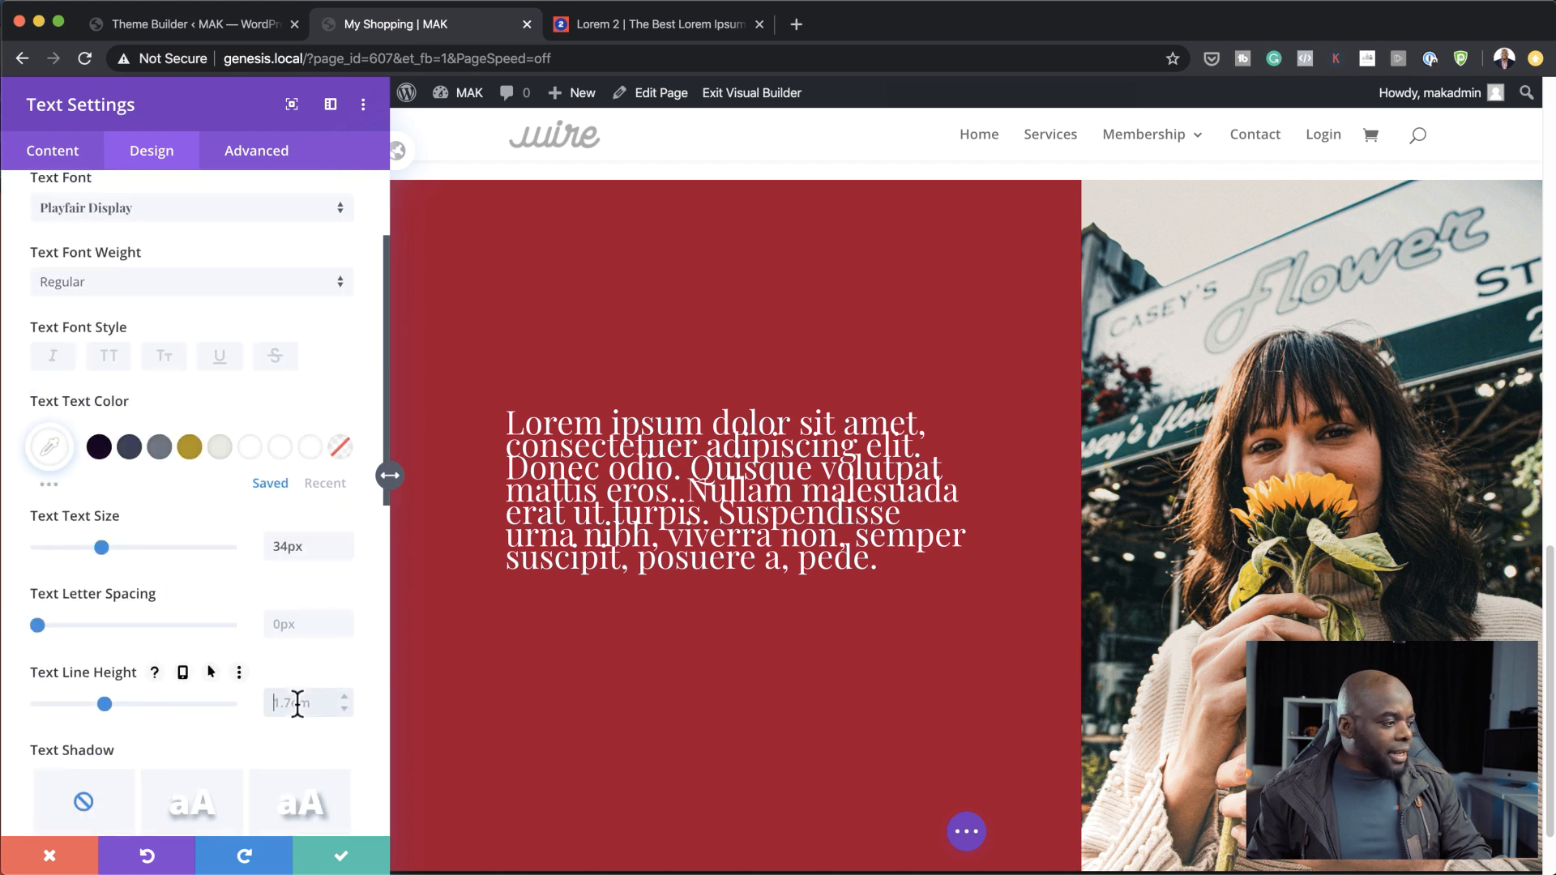
pyautogui.write('1.5')
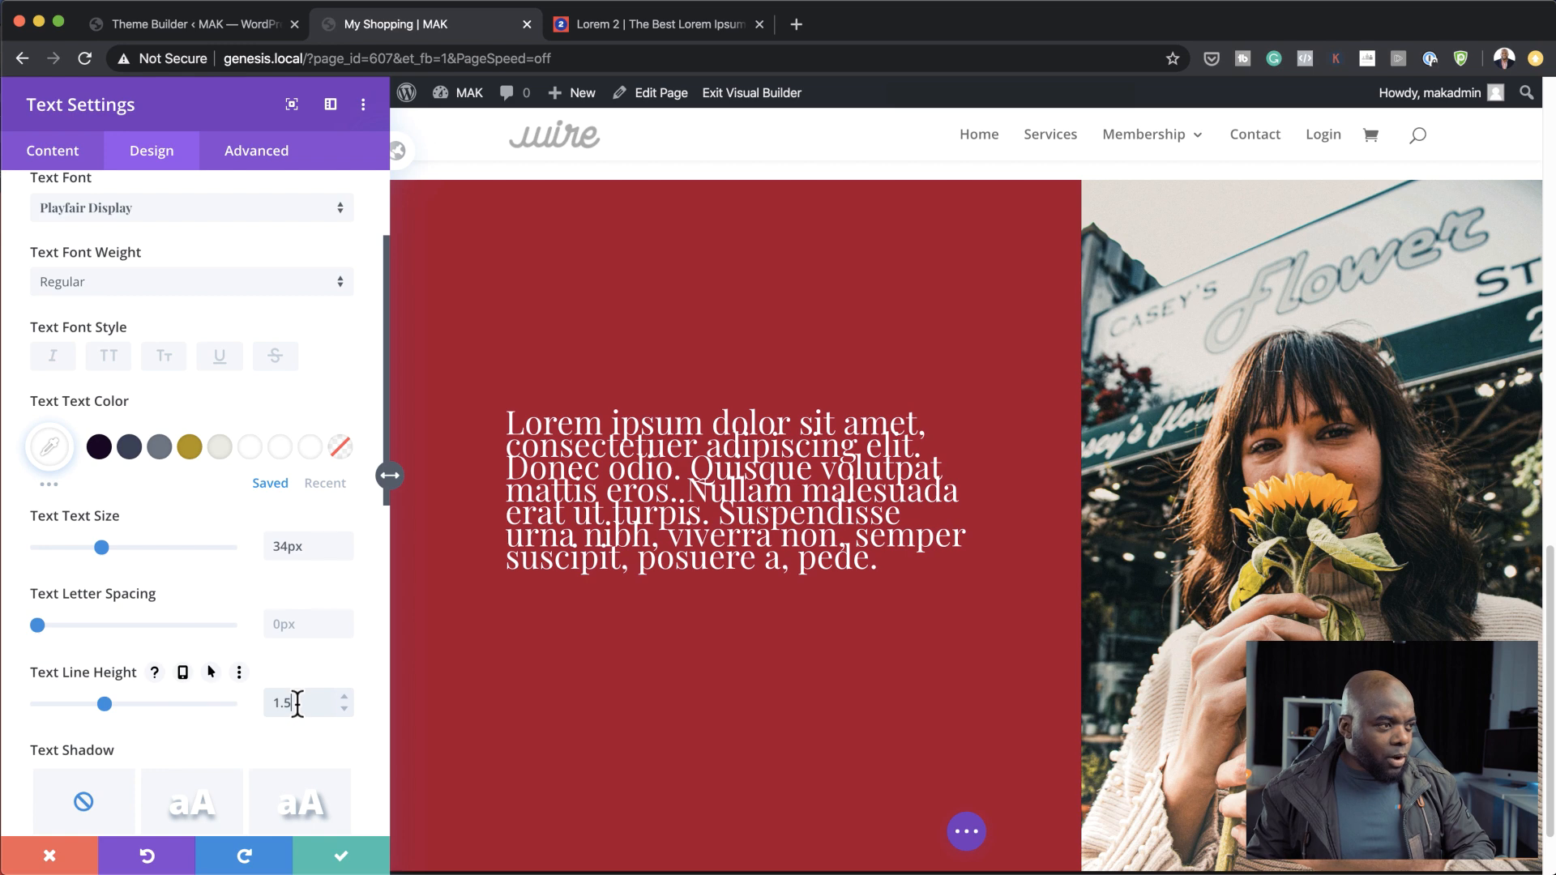
pyautogui.write('em')
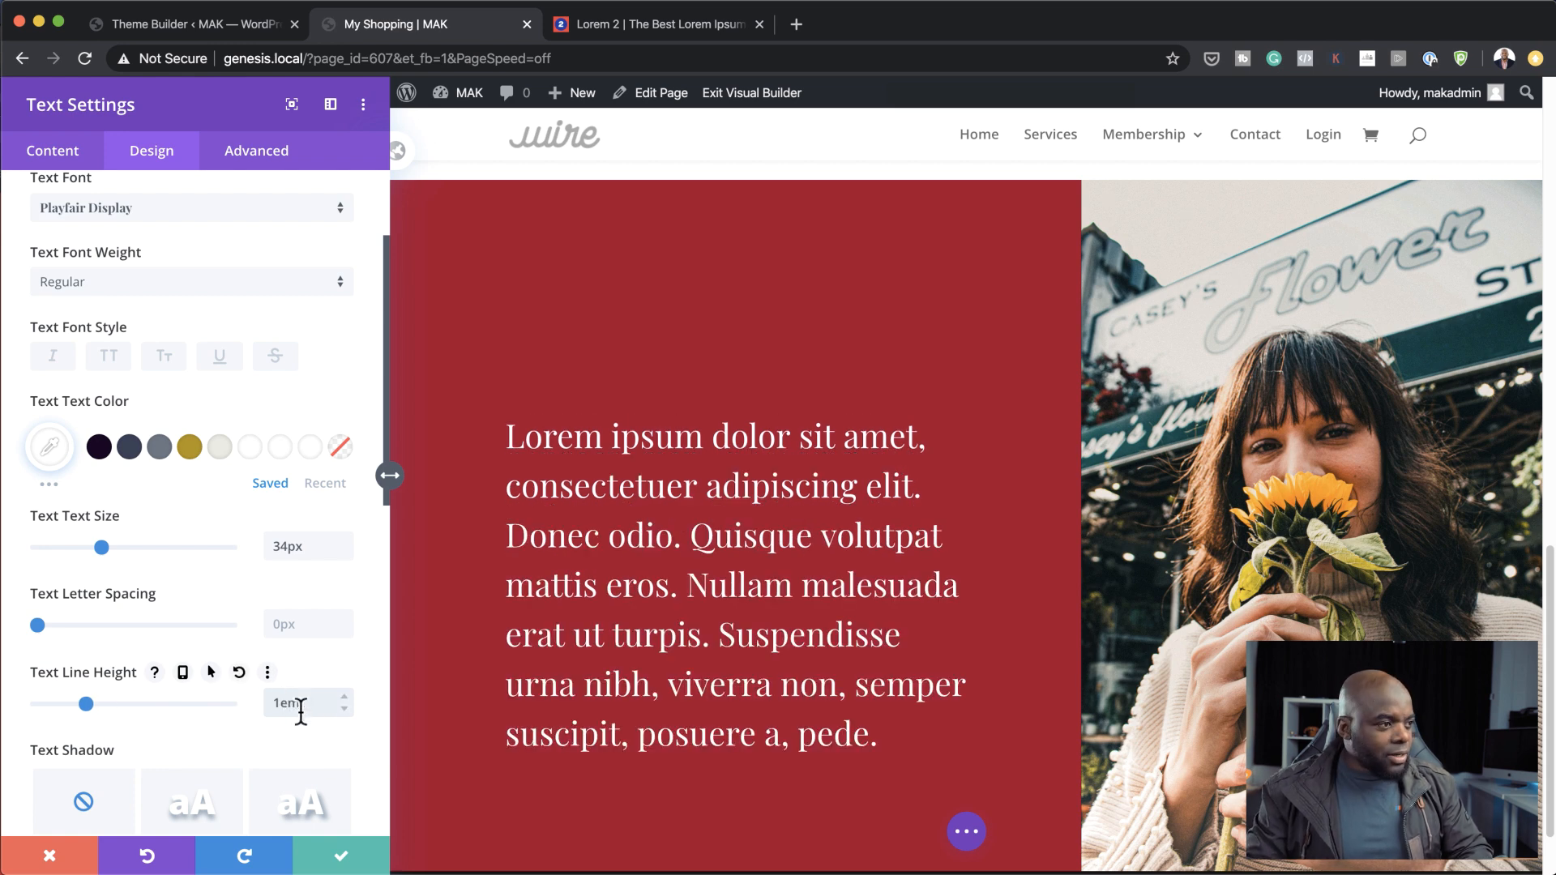
pyautogui.press('BackSpace')
pyautogui.write('.4')
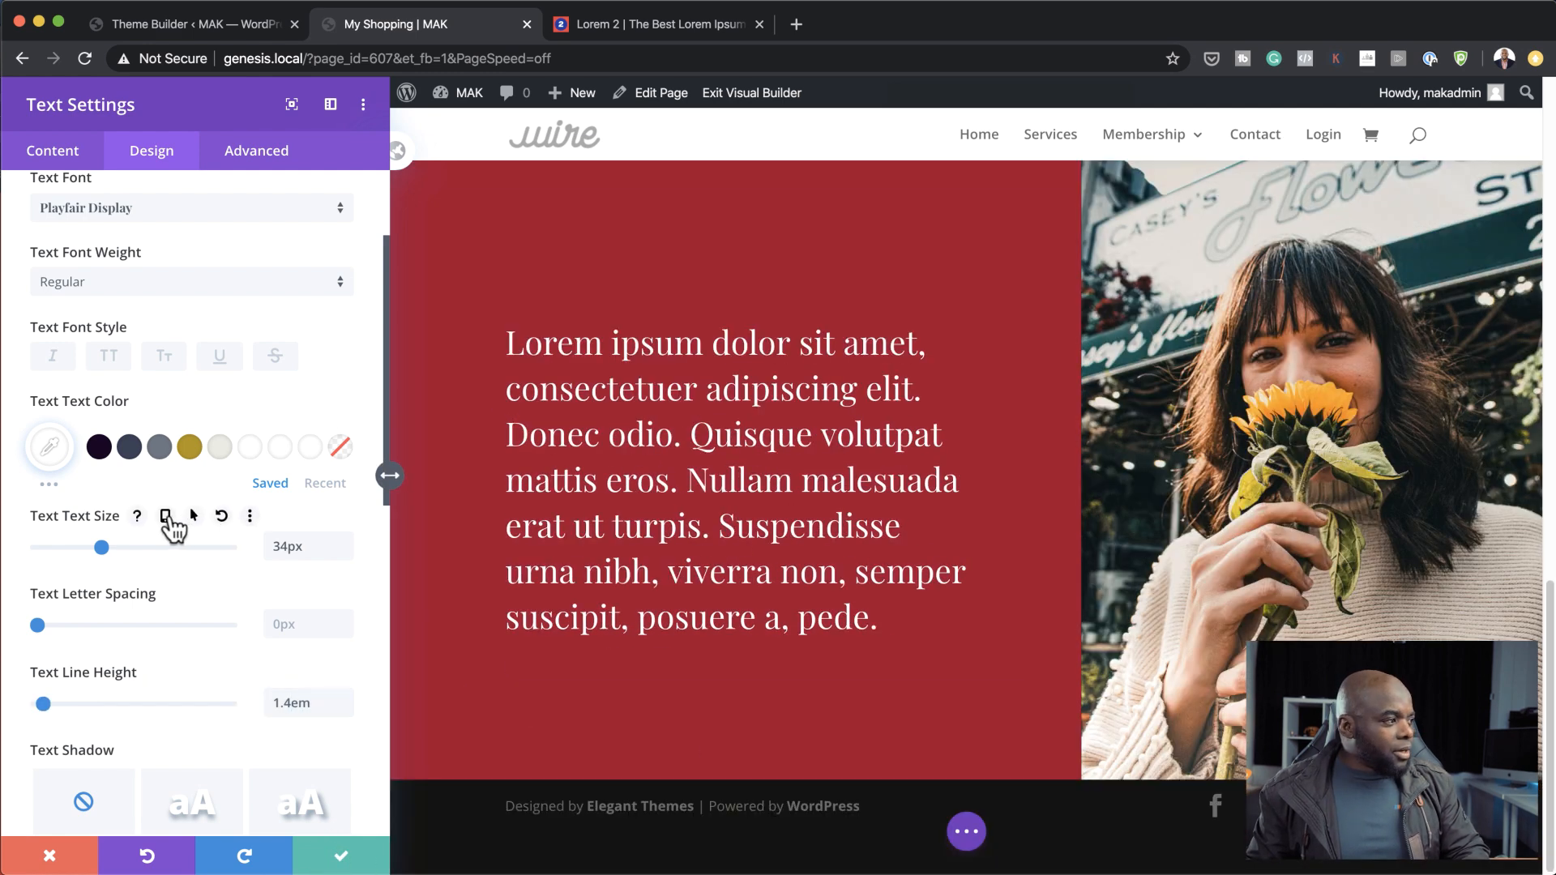
# Enable responsive values for the module's text size and text alignment, and center the text on tablet.
pyautogui.click(165, 517)
pyautogui.click(197, 553)
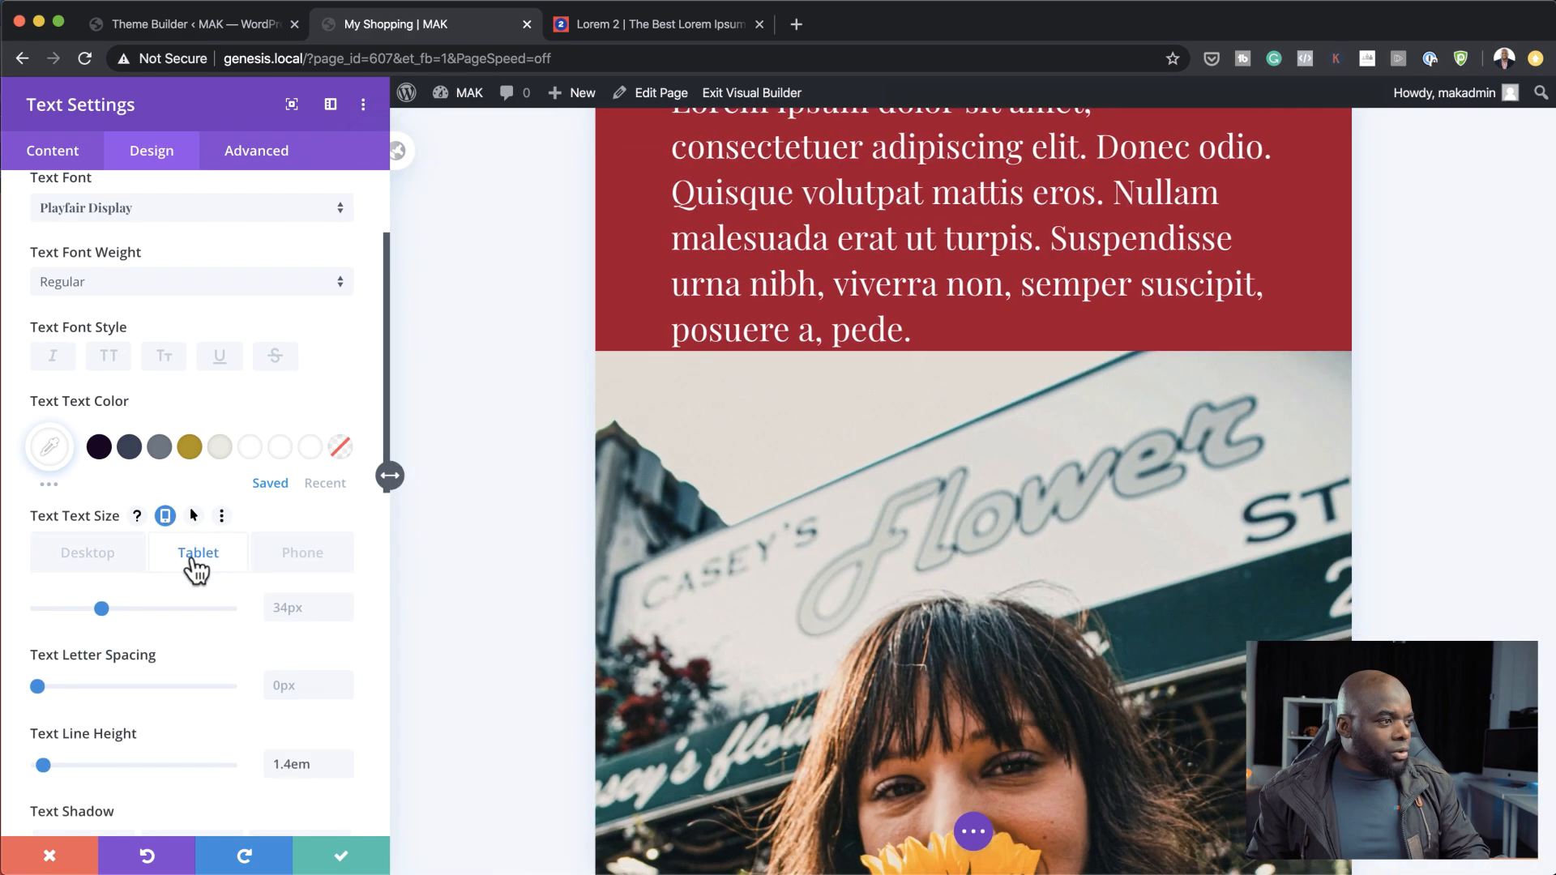
pyautogui.scroll(10, 1040, 637)
pyautogui.scroll(-4, 1040, 641)
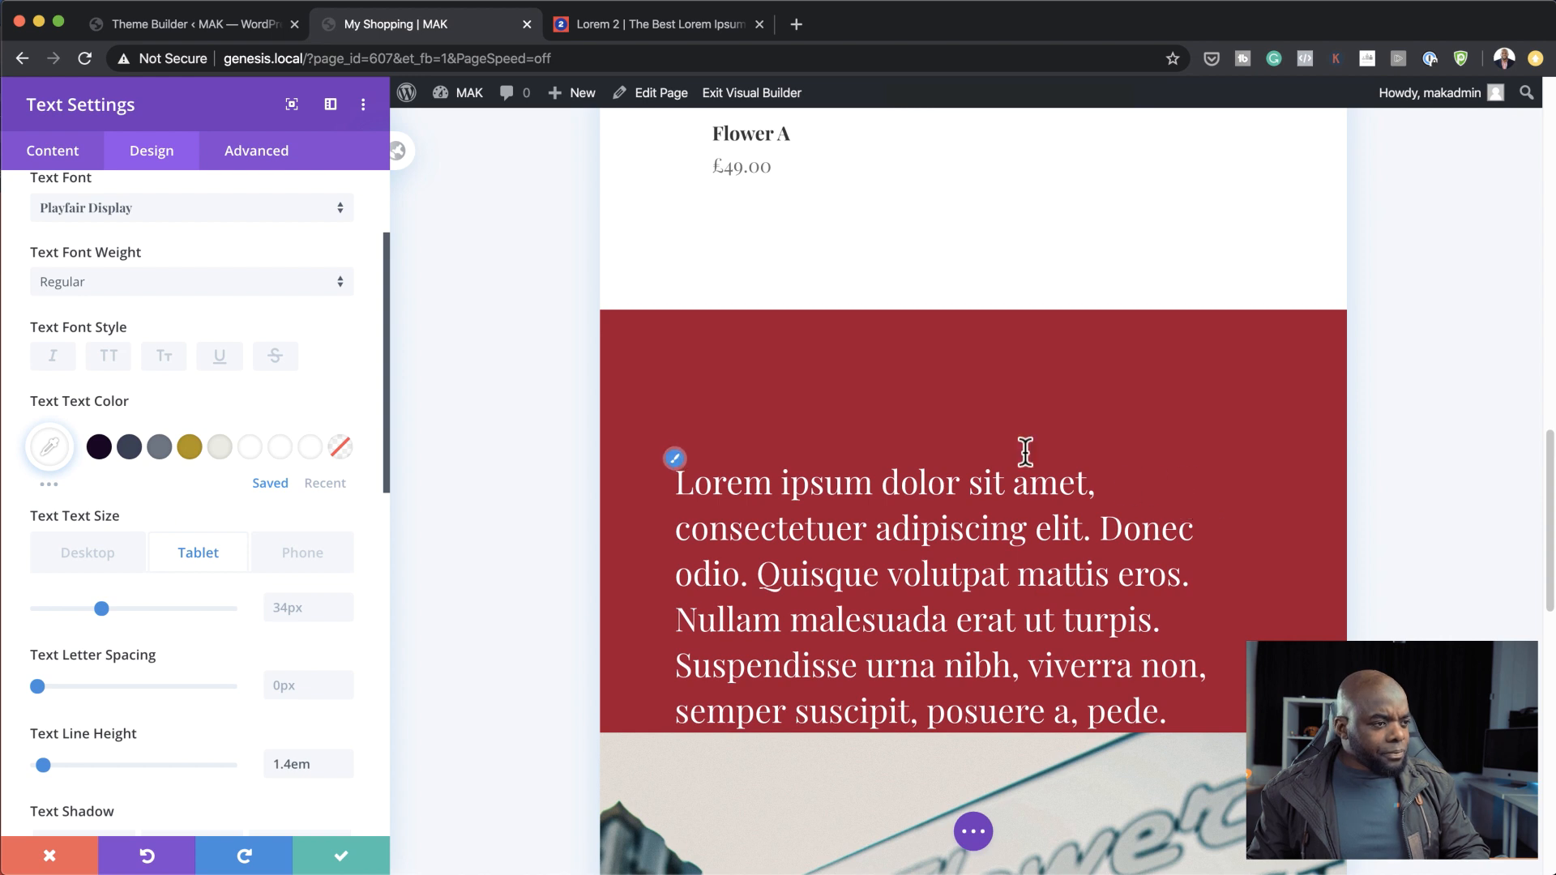
pyautogui.scroll(2, 325, 411)
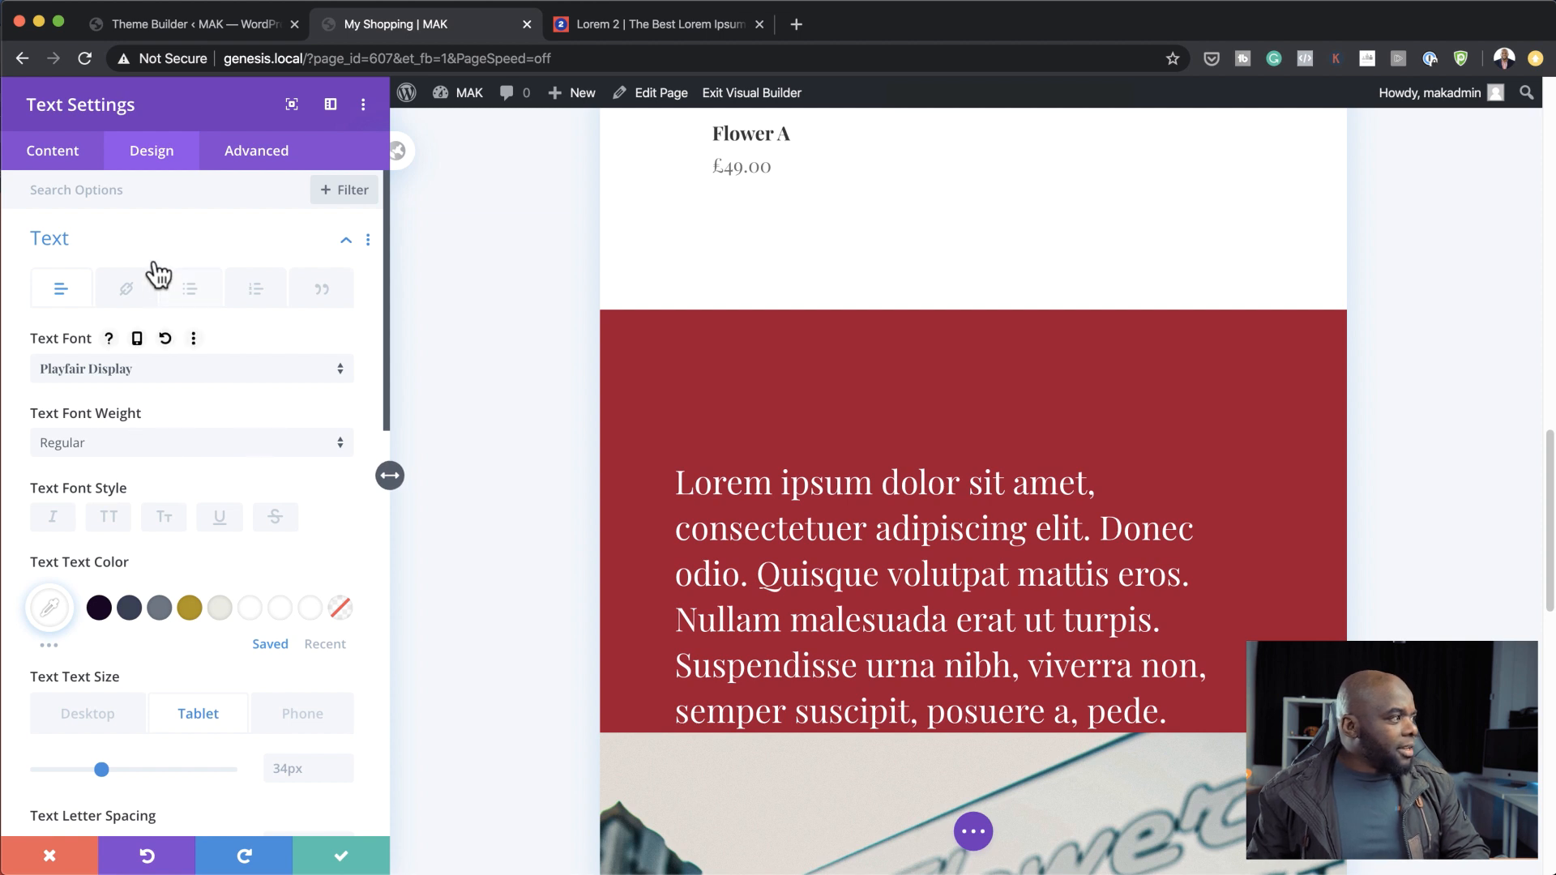
pyautogui.scroll(-1, 223, 466)
pyautogui.scroll(-6, 220, 455)
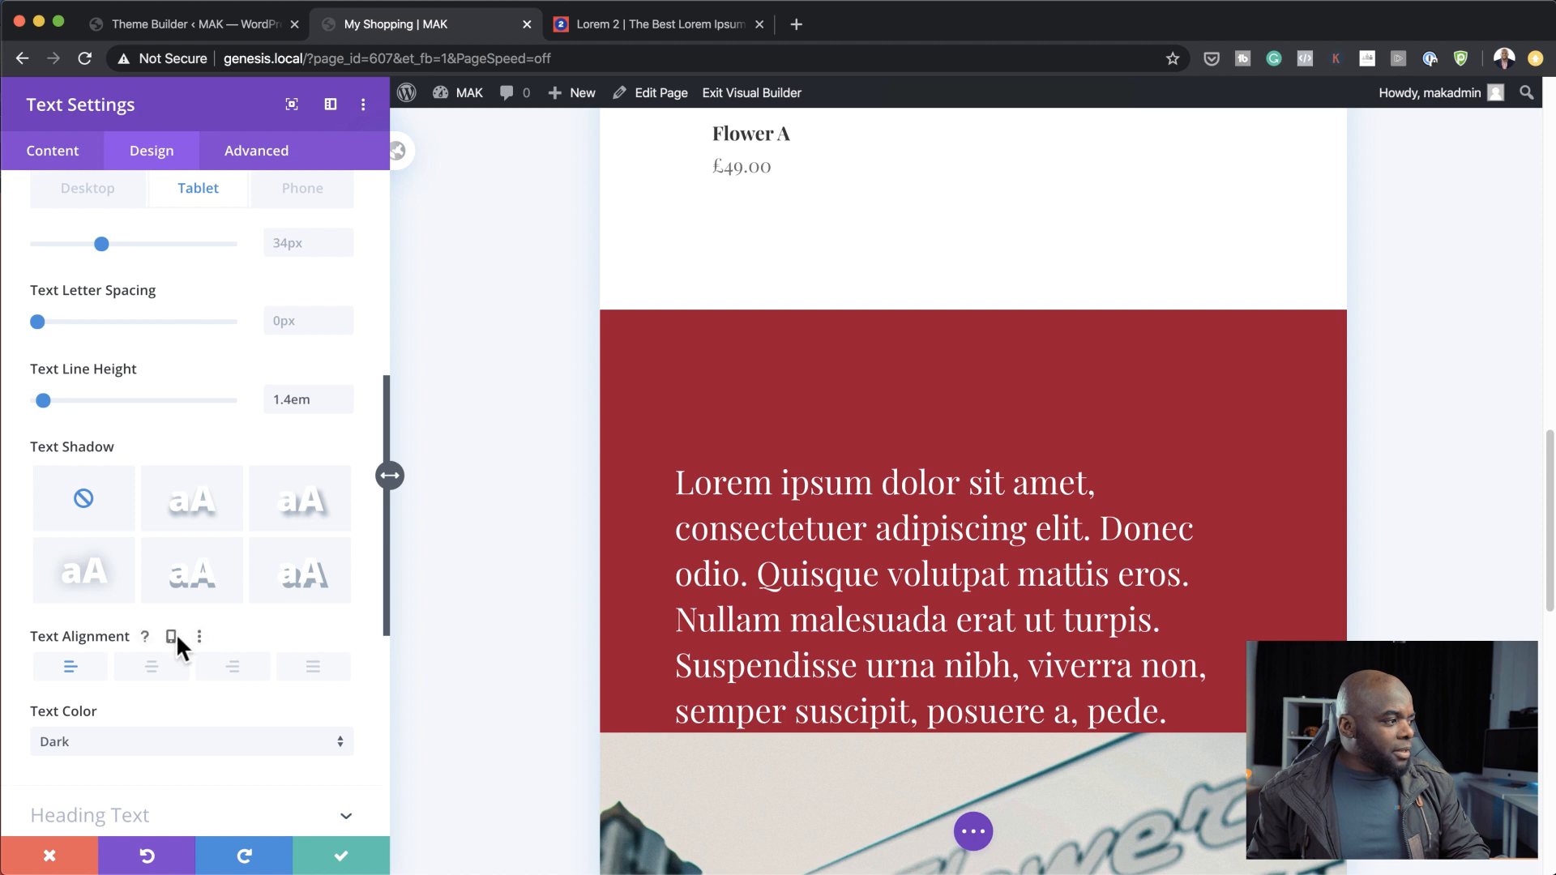
pyautogui.click(175, 637)
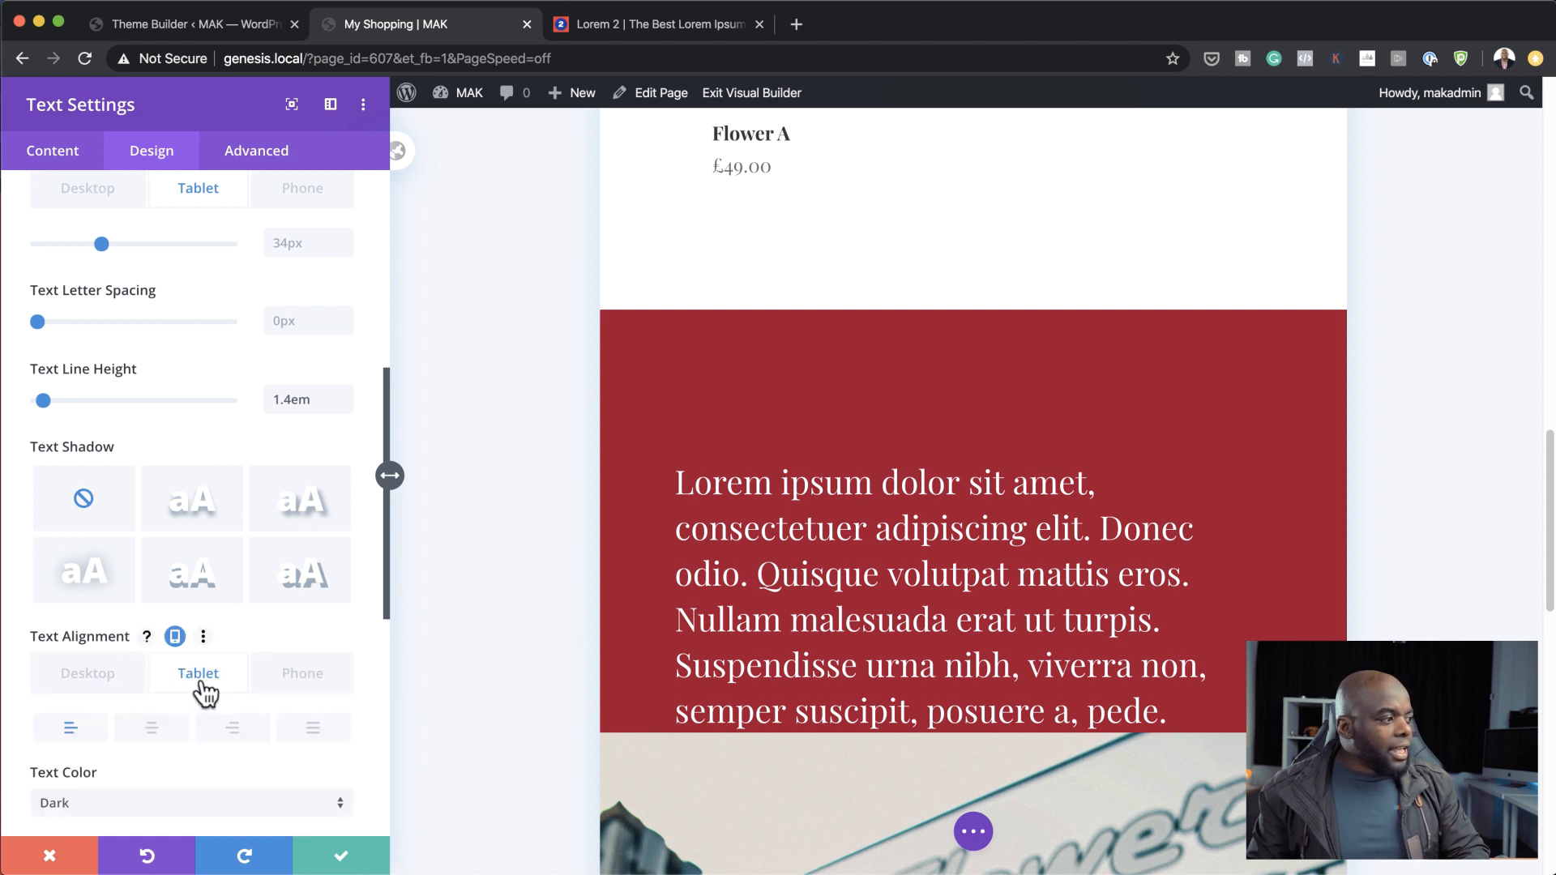
pyautogui.click(158, 734)
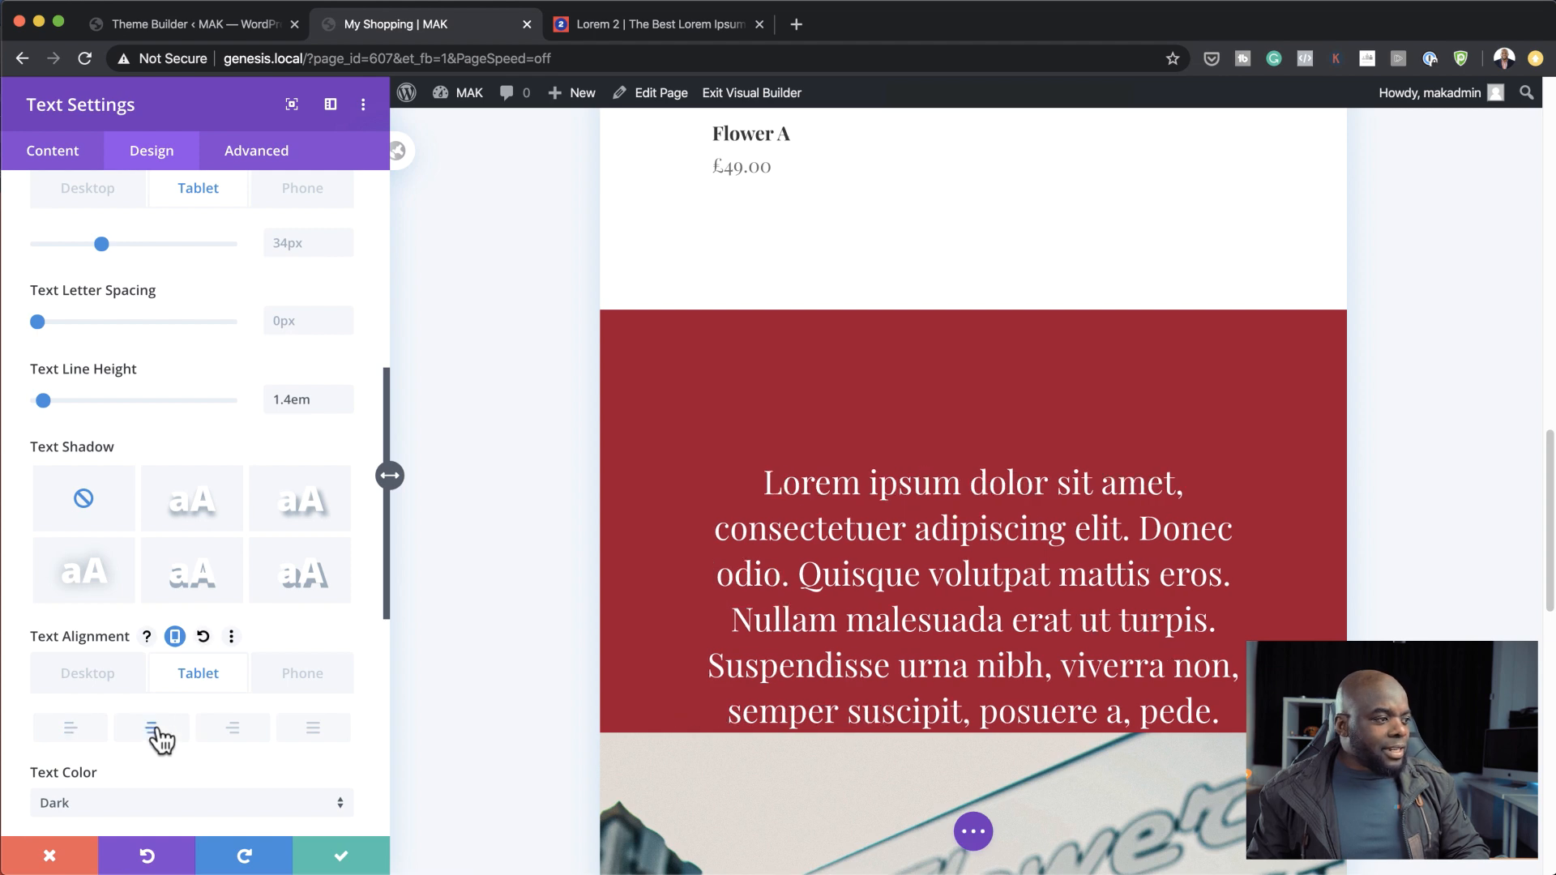
# Reduce the module's text size to 26px for phone.
pyautogui.click(297, 676)
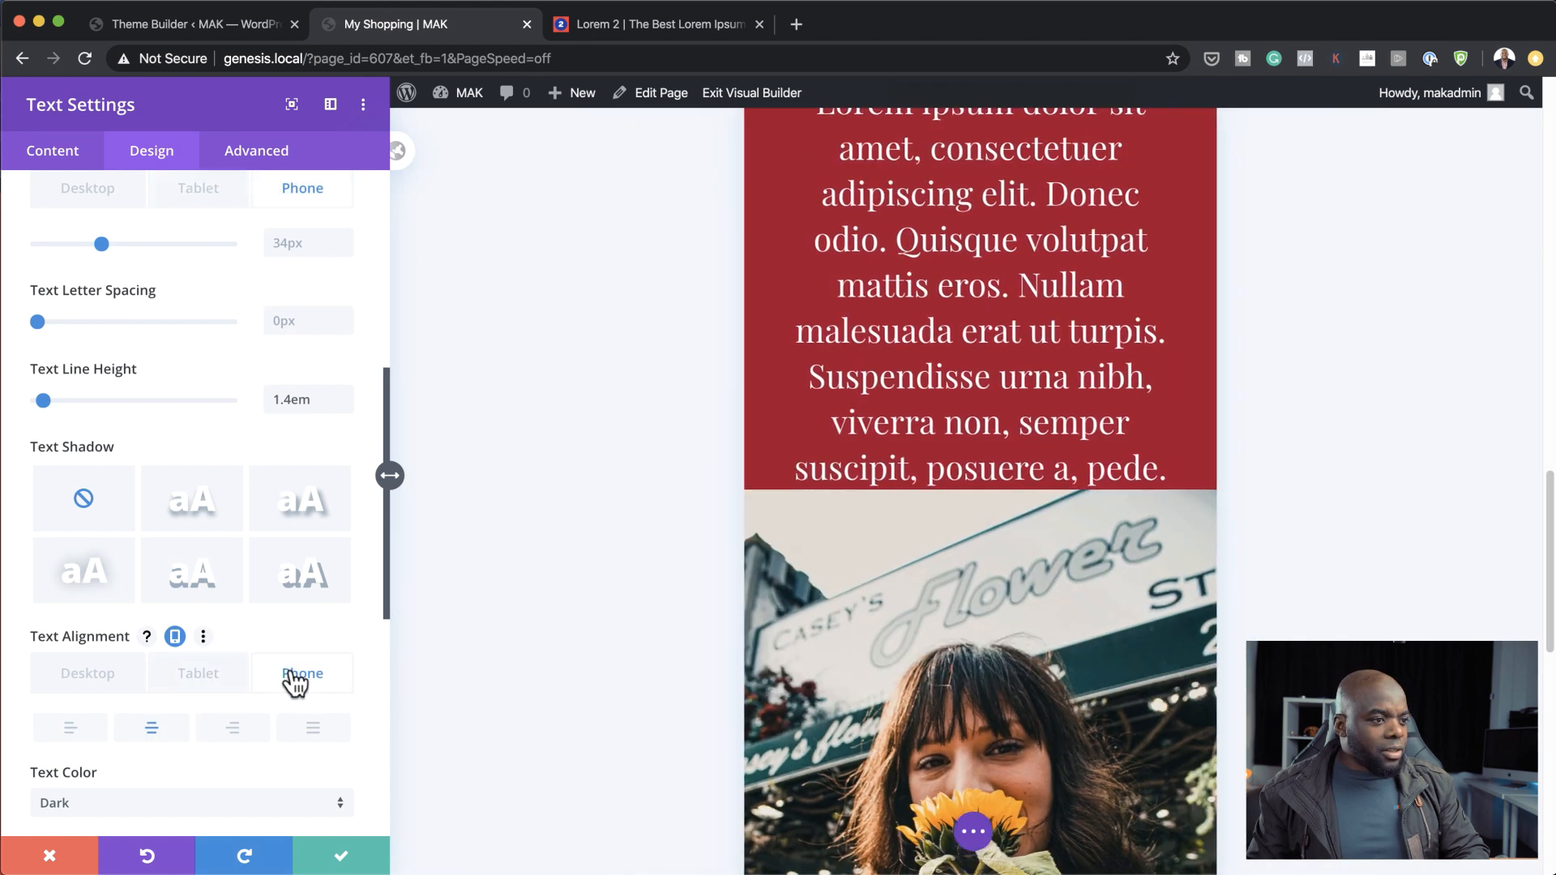
pyautogui.scroll(5, 921, 575)
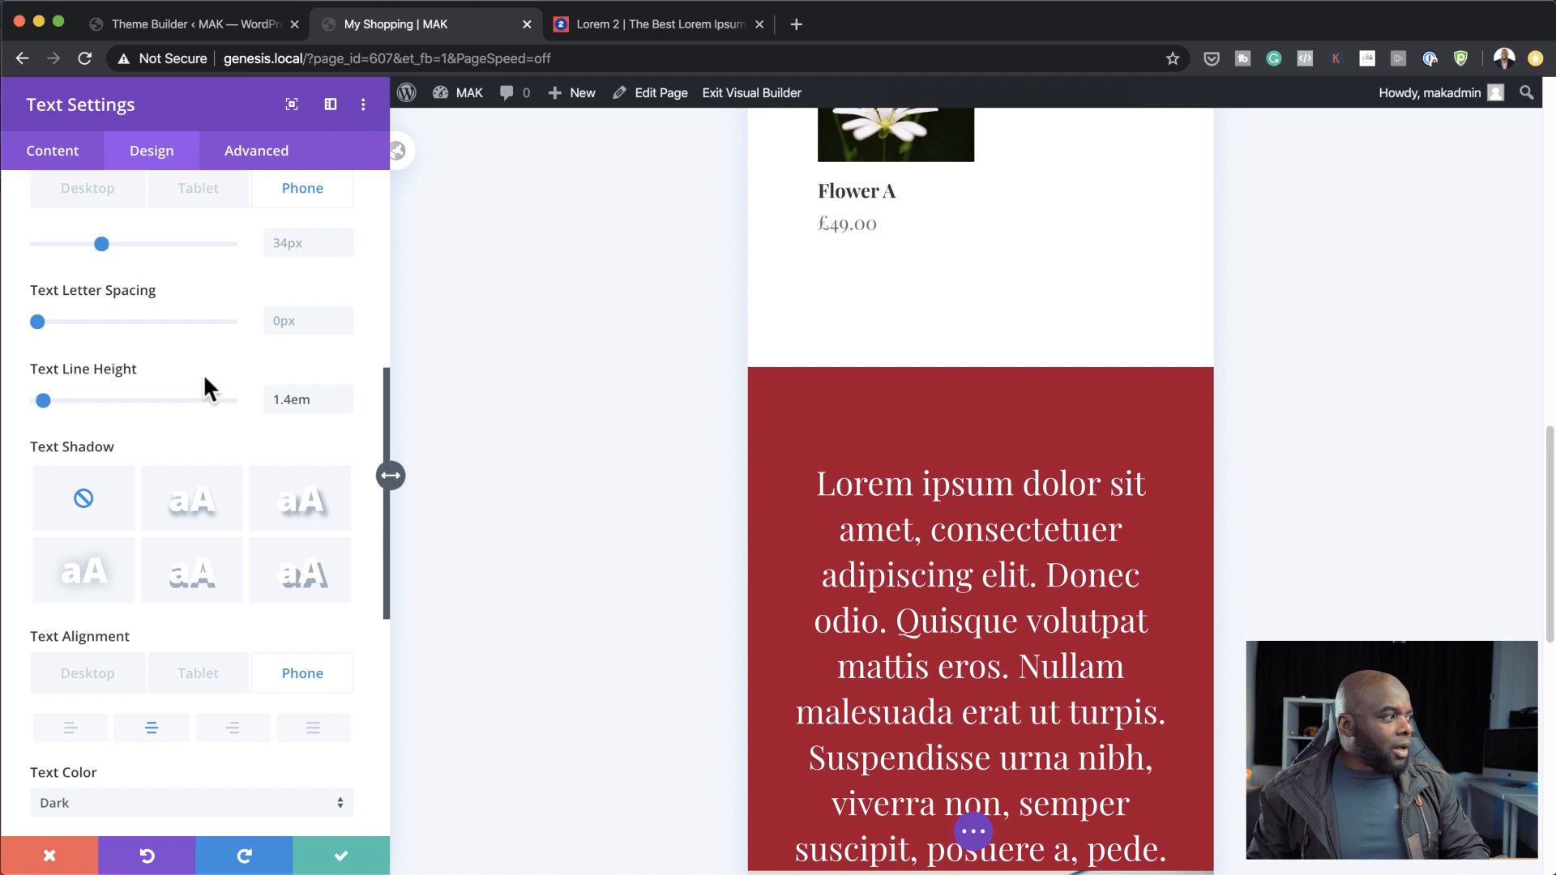
pyautogui.scroll(2, 224, 386)
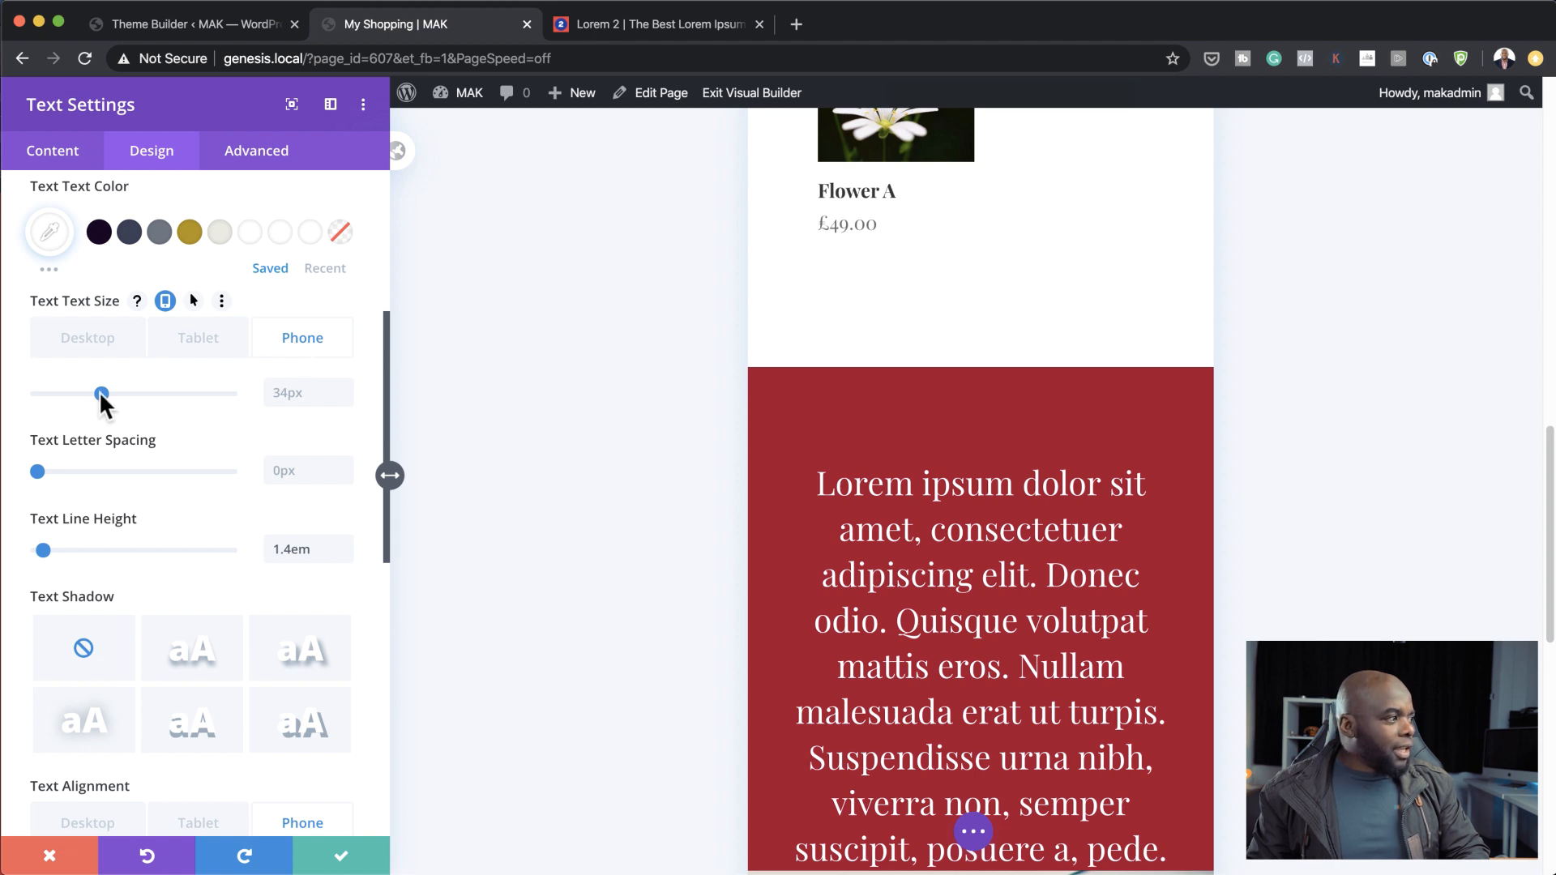
pyautogui.moveTo(102, 397); pyautogui.dragTo(89, 404)
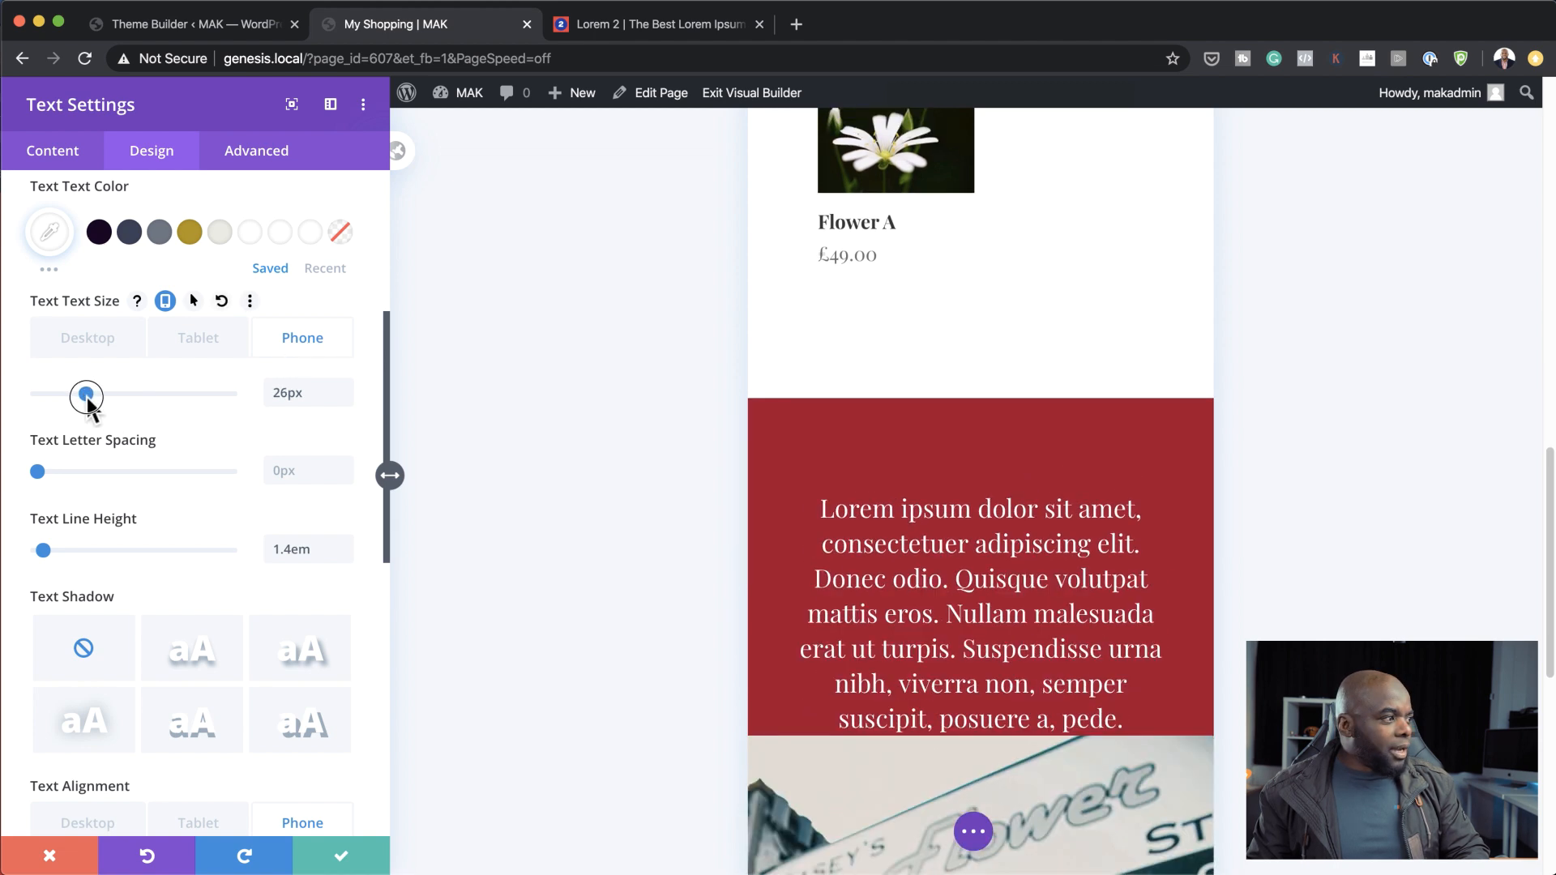
# Set the text size to 32px for tablet and save the Text module.
pyautogui.click(195, 338)
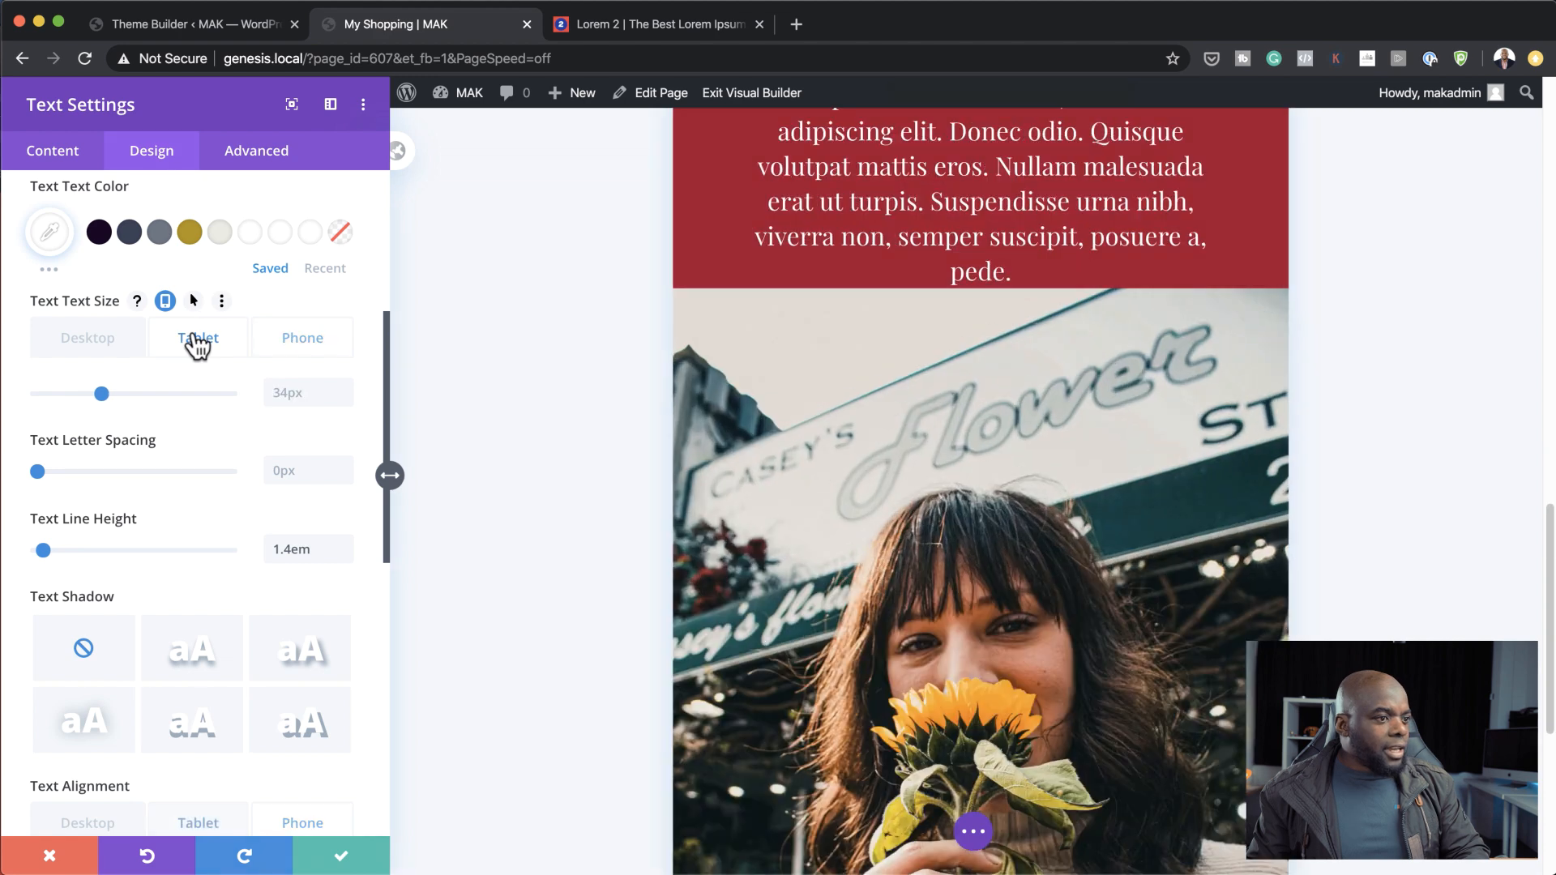
pyautogui.moveTo(101, 394); pyautogui.dragTo(98, 395)
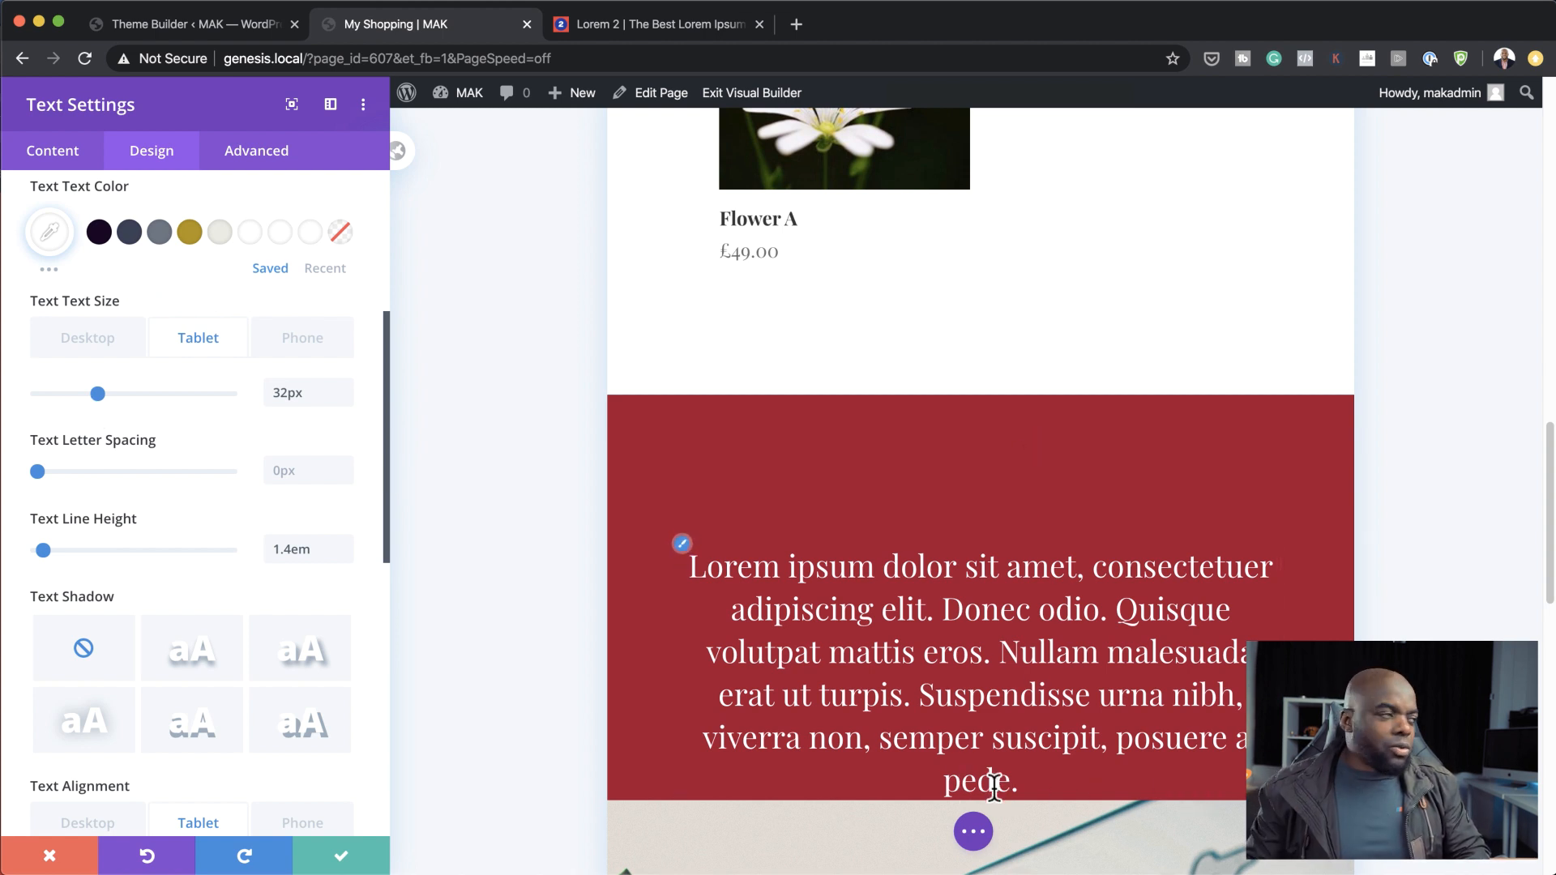
pyautogui.click(340, 855)
pyautogui.scroll(-15, 1035, 663)
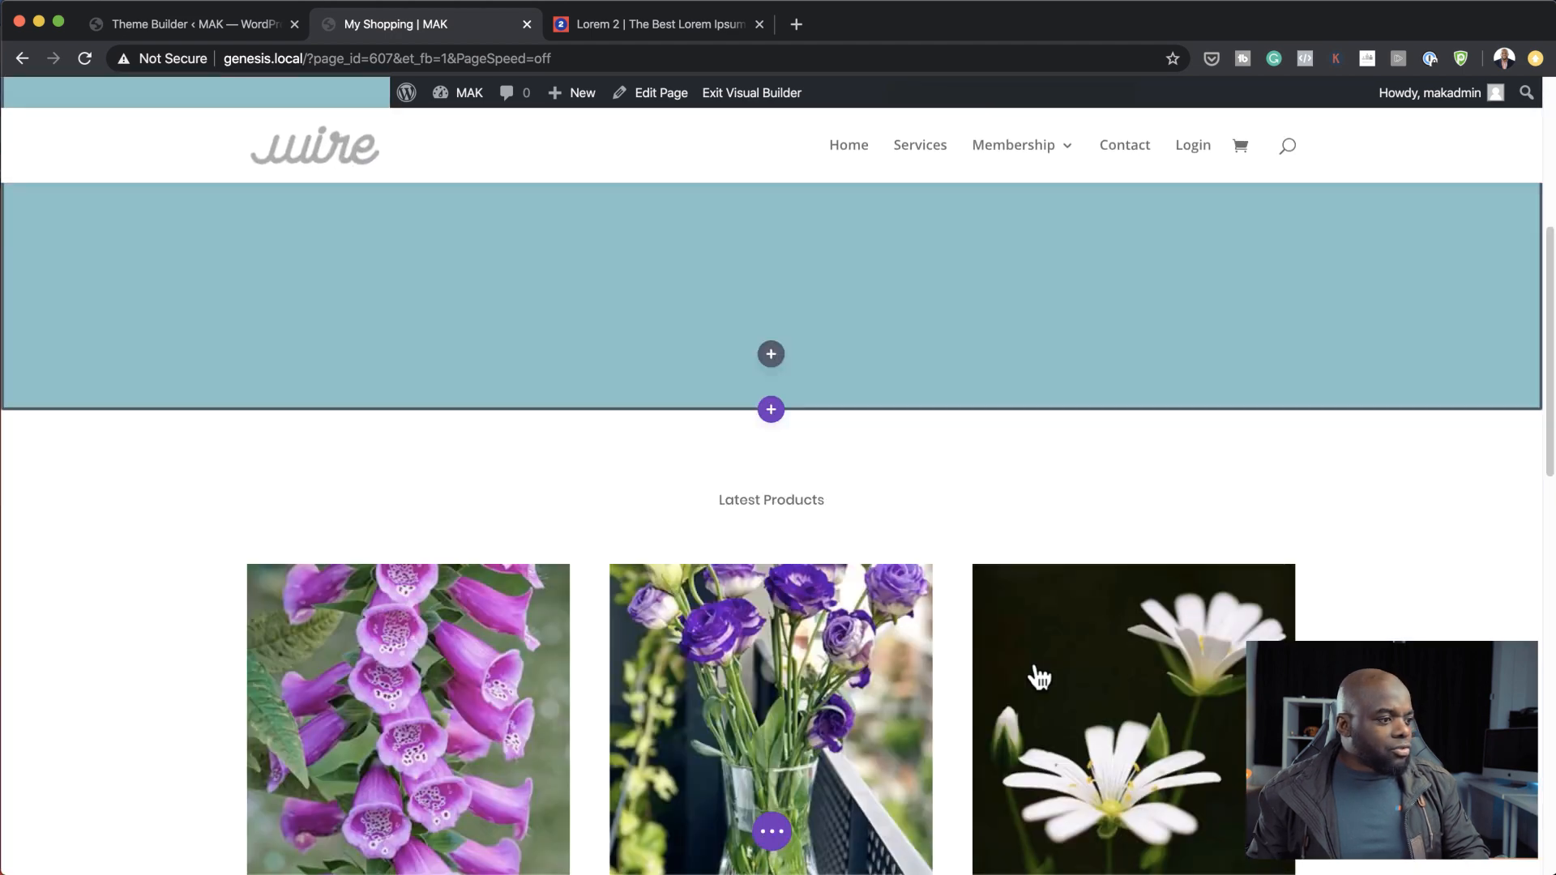
# Open the spacing settings of the red text column and enable responsive values for its padding.
pyautogui.scroll(5, 1033, 660)
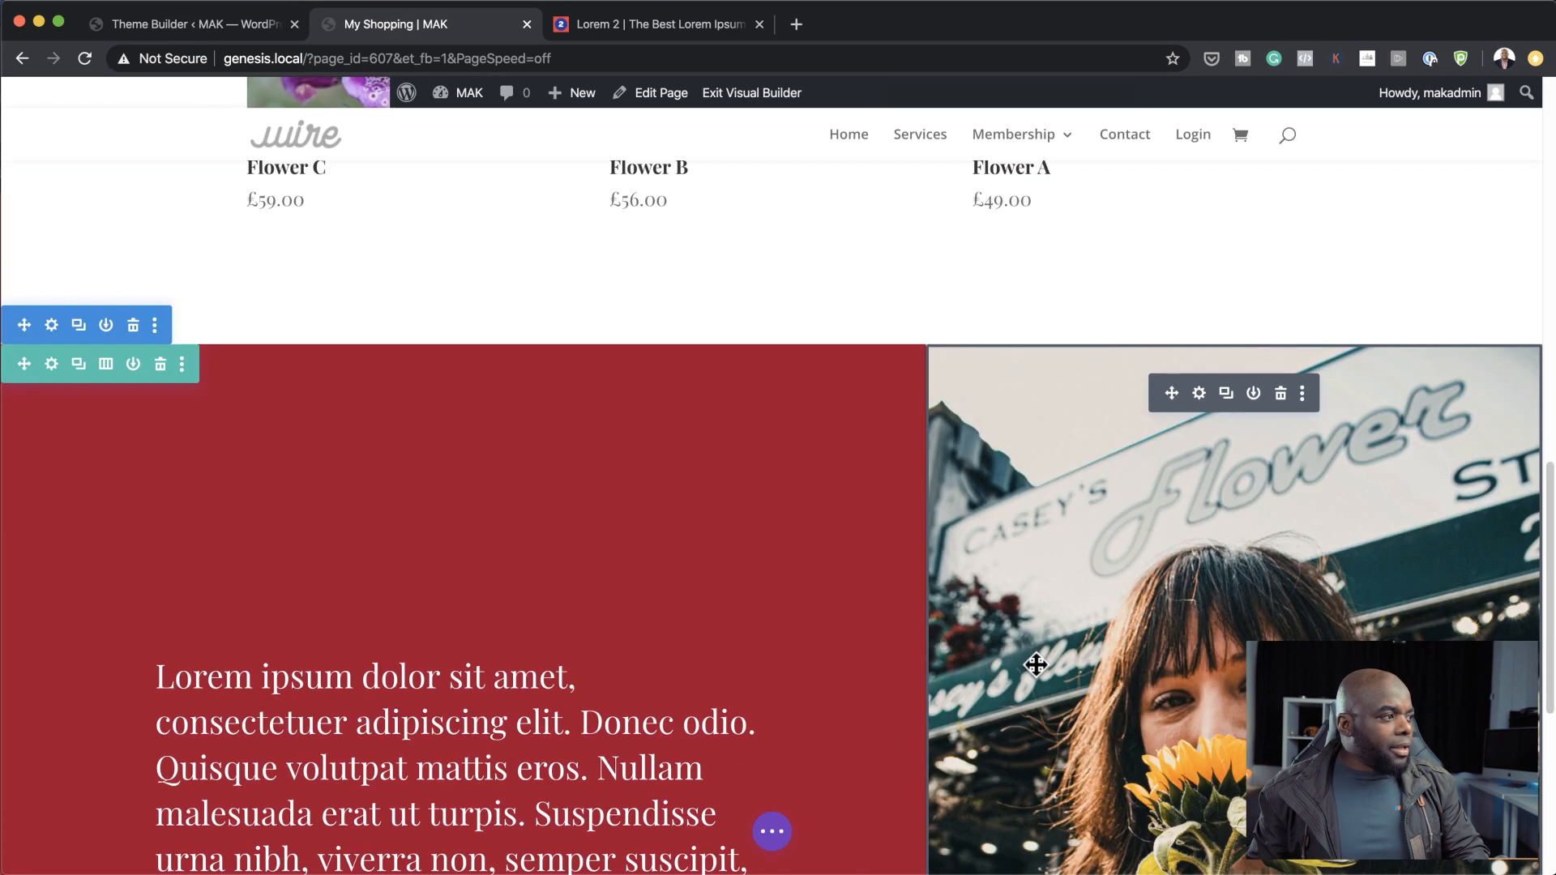
pyautogui.click(51, 366)
pyautogui.click(47, 327)
pyautogui.click(148, 160)
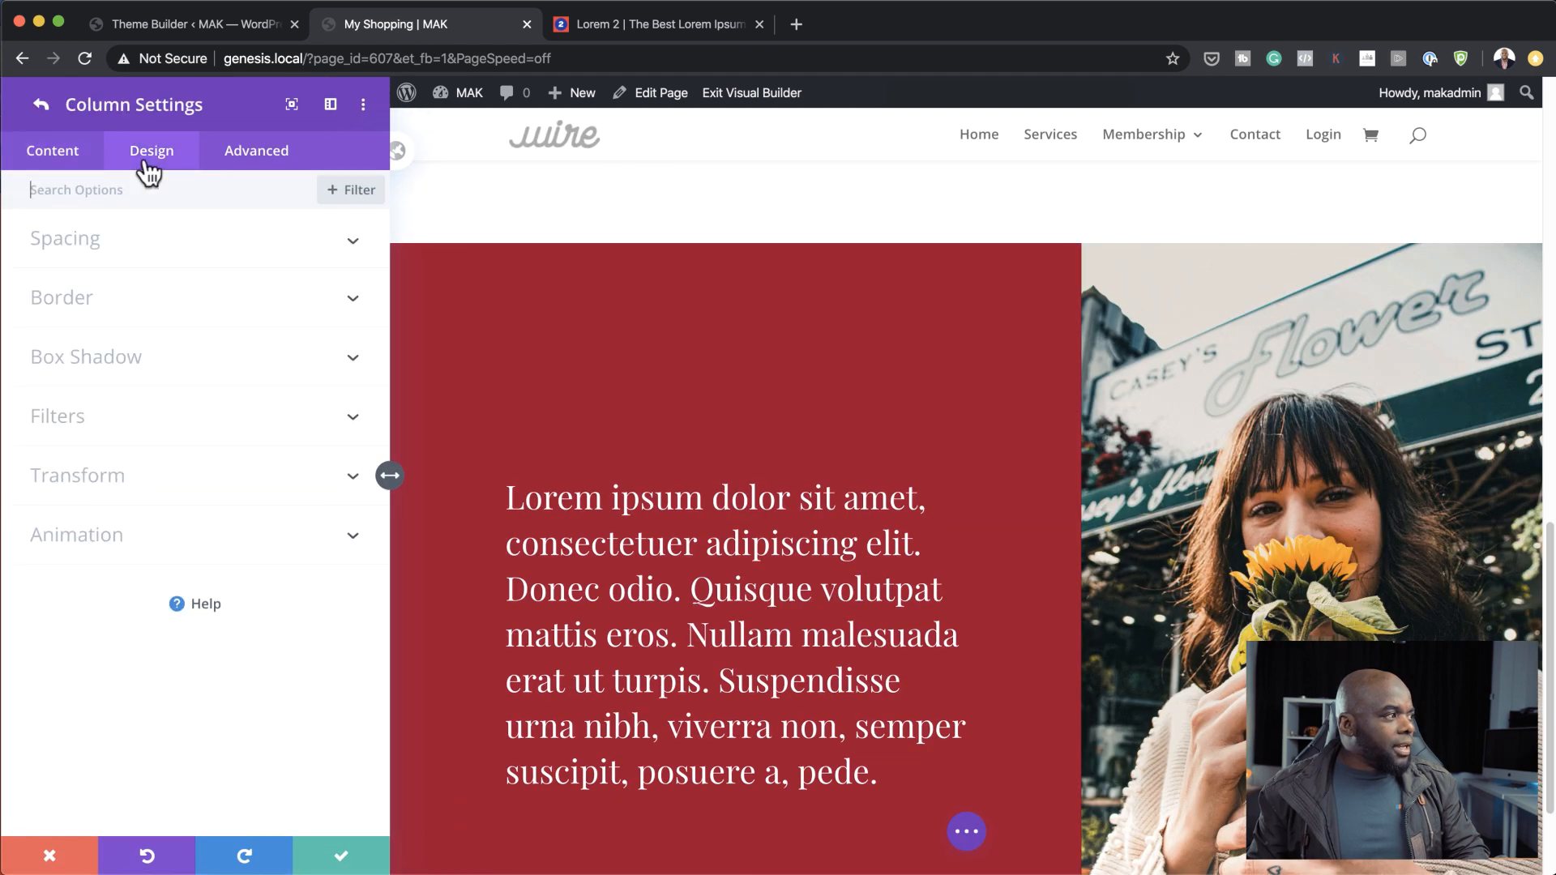
pyautogui.click(121, 240)
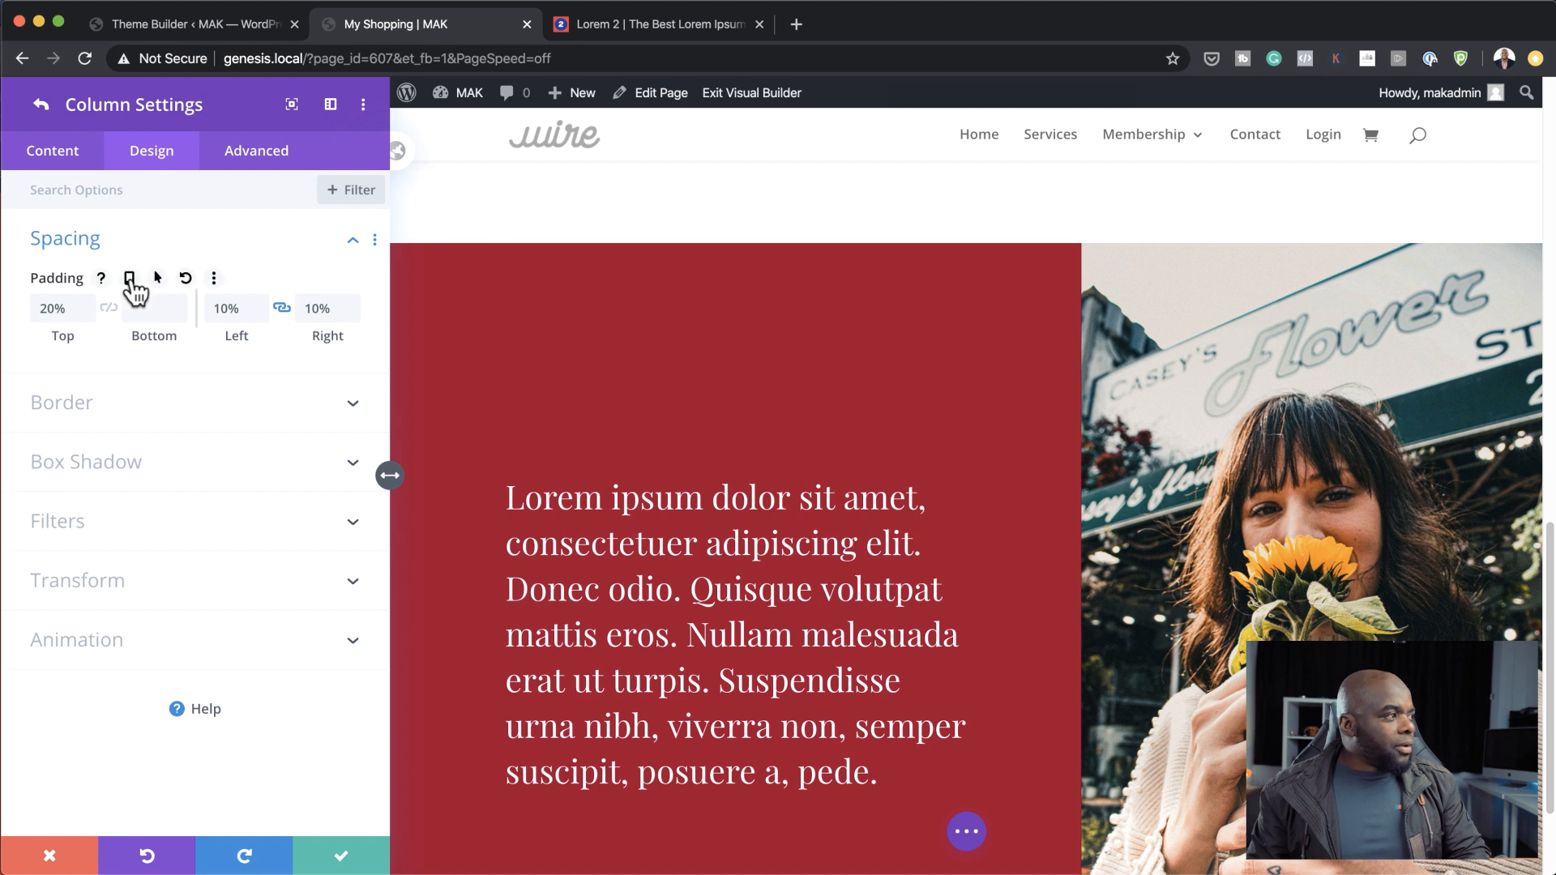
pyautogui.click(129, 280)
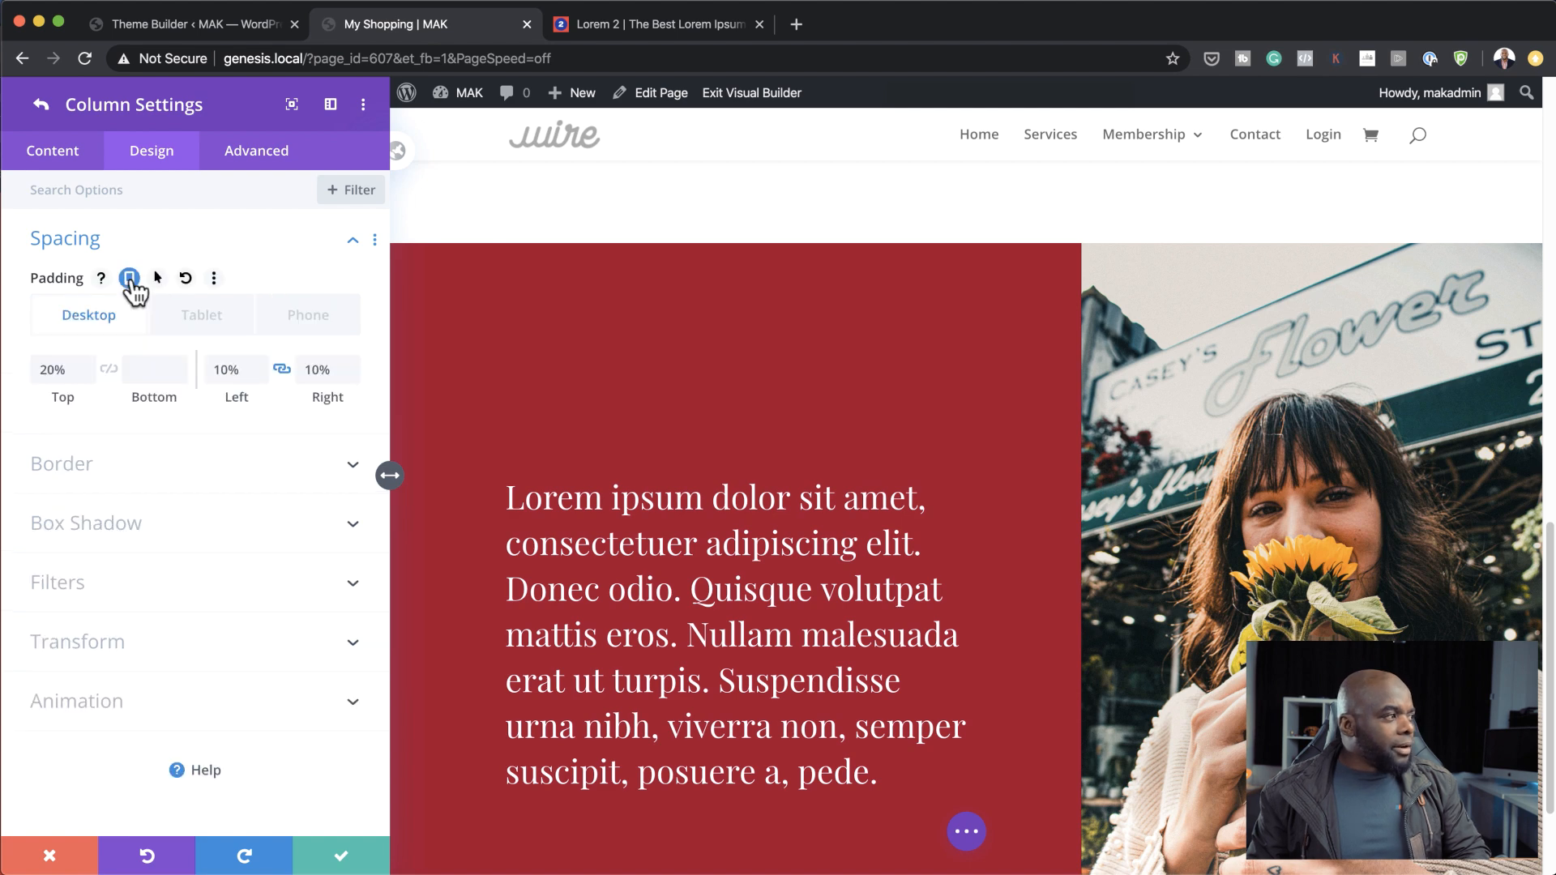
# Set the text column's tablet bottom padding to 10%, then link top and bottom so both use 20%.
pyautogui.click(209, 324)
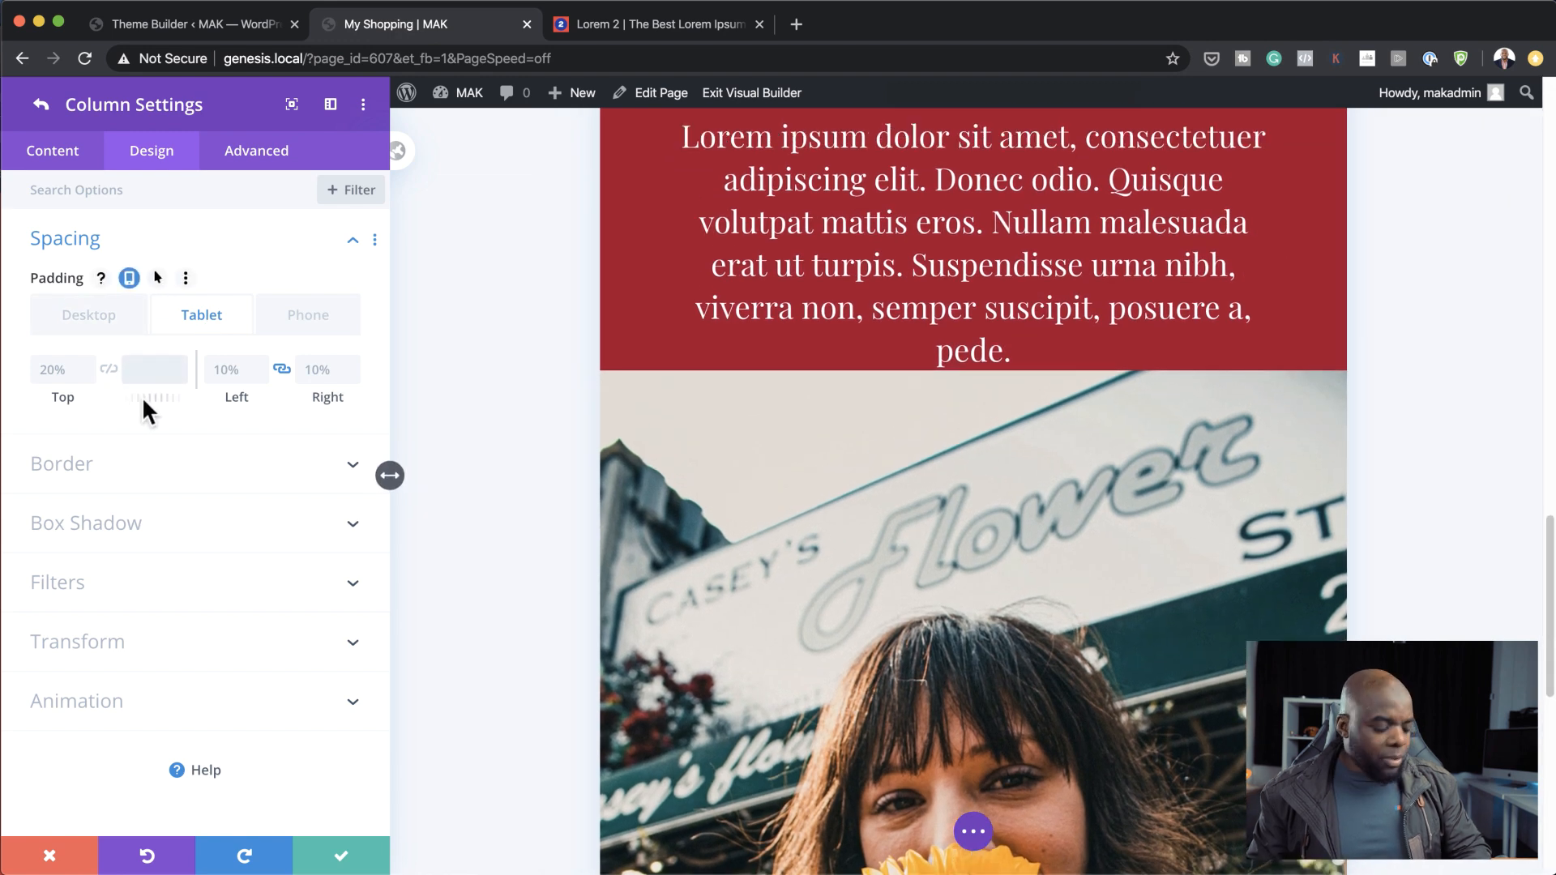
pyautogui.write('10%')
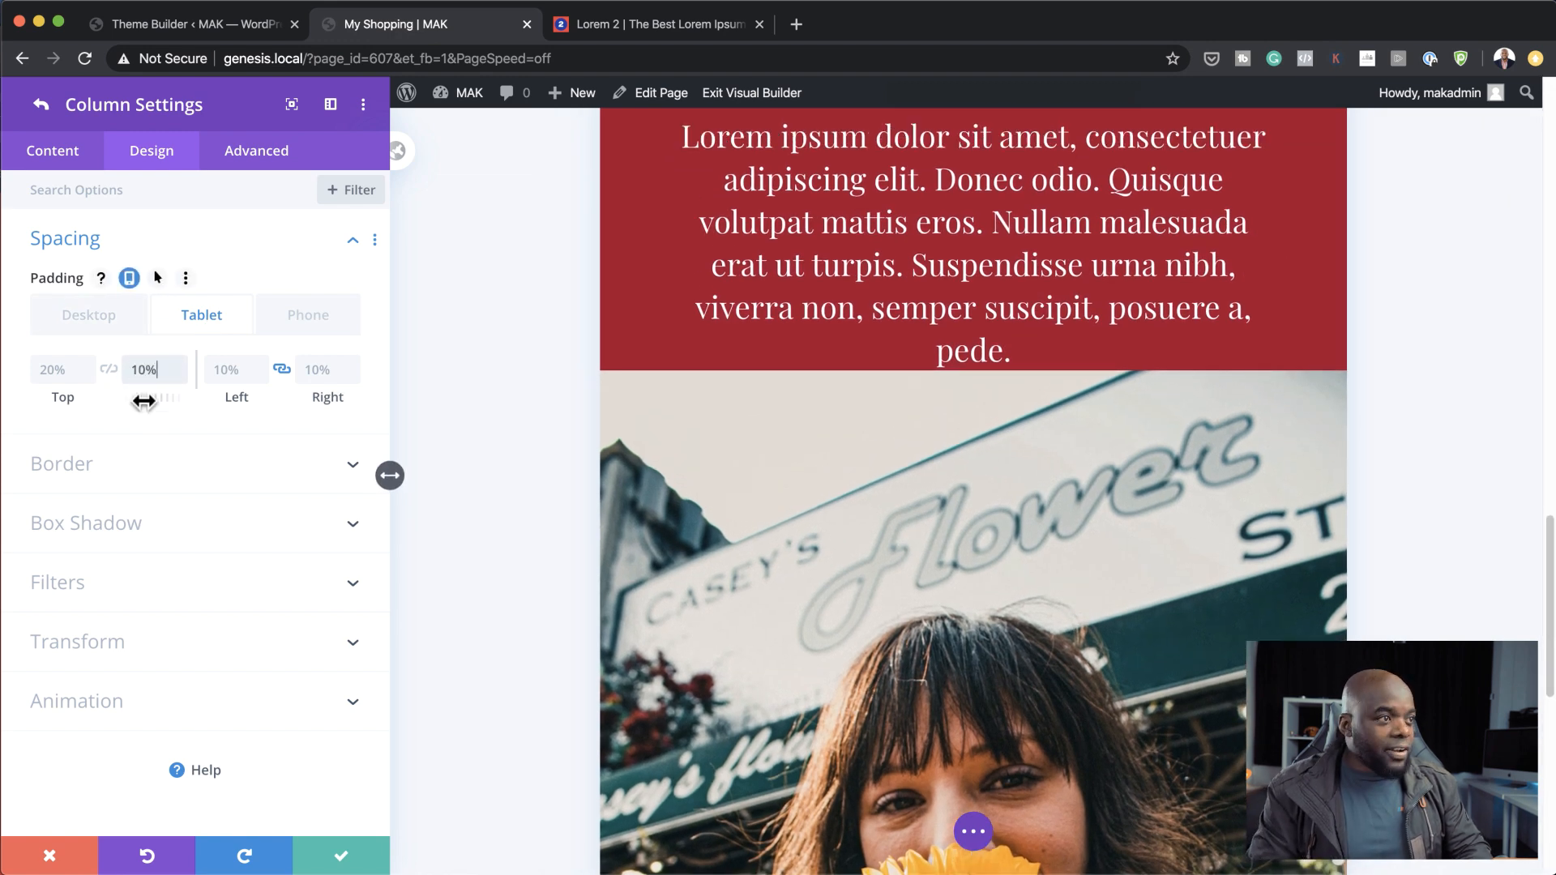
pyautogui.scroll(3, 981, 384)
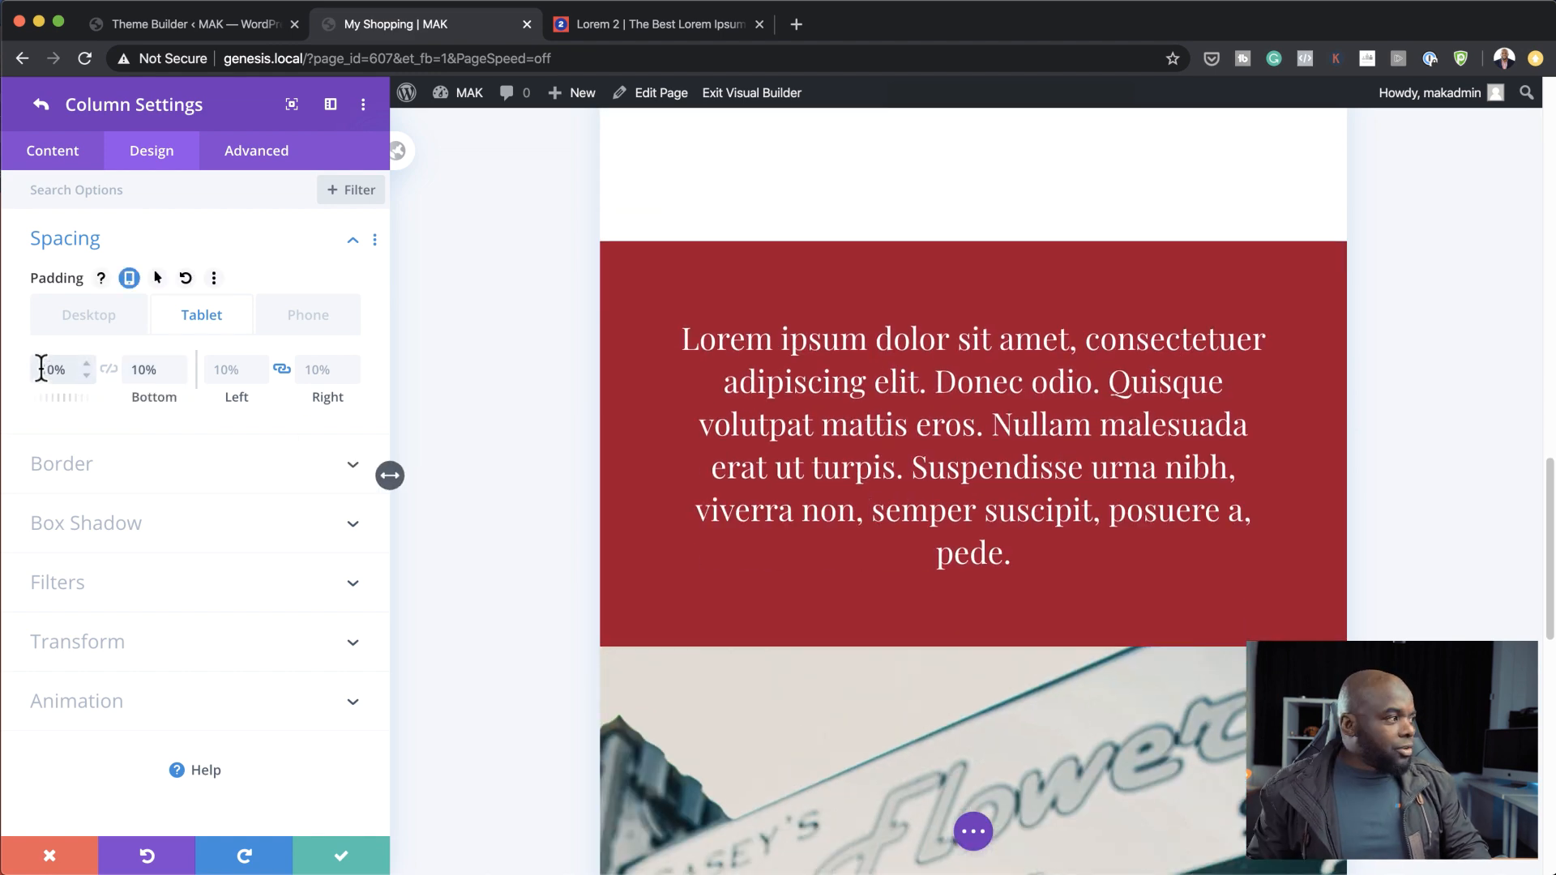
pyautogui.moveTo(50, 369); pyautogui.dragTo(32, 372)
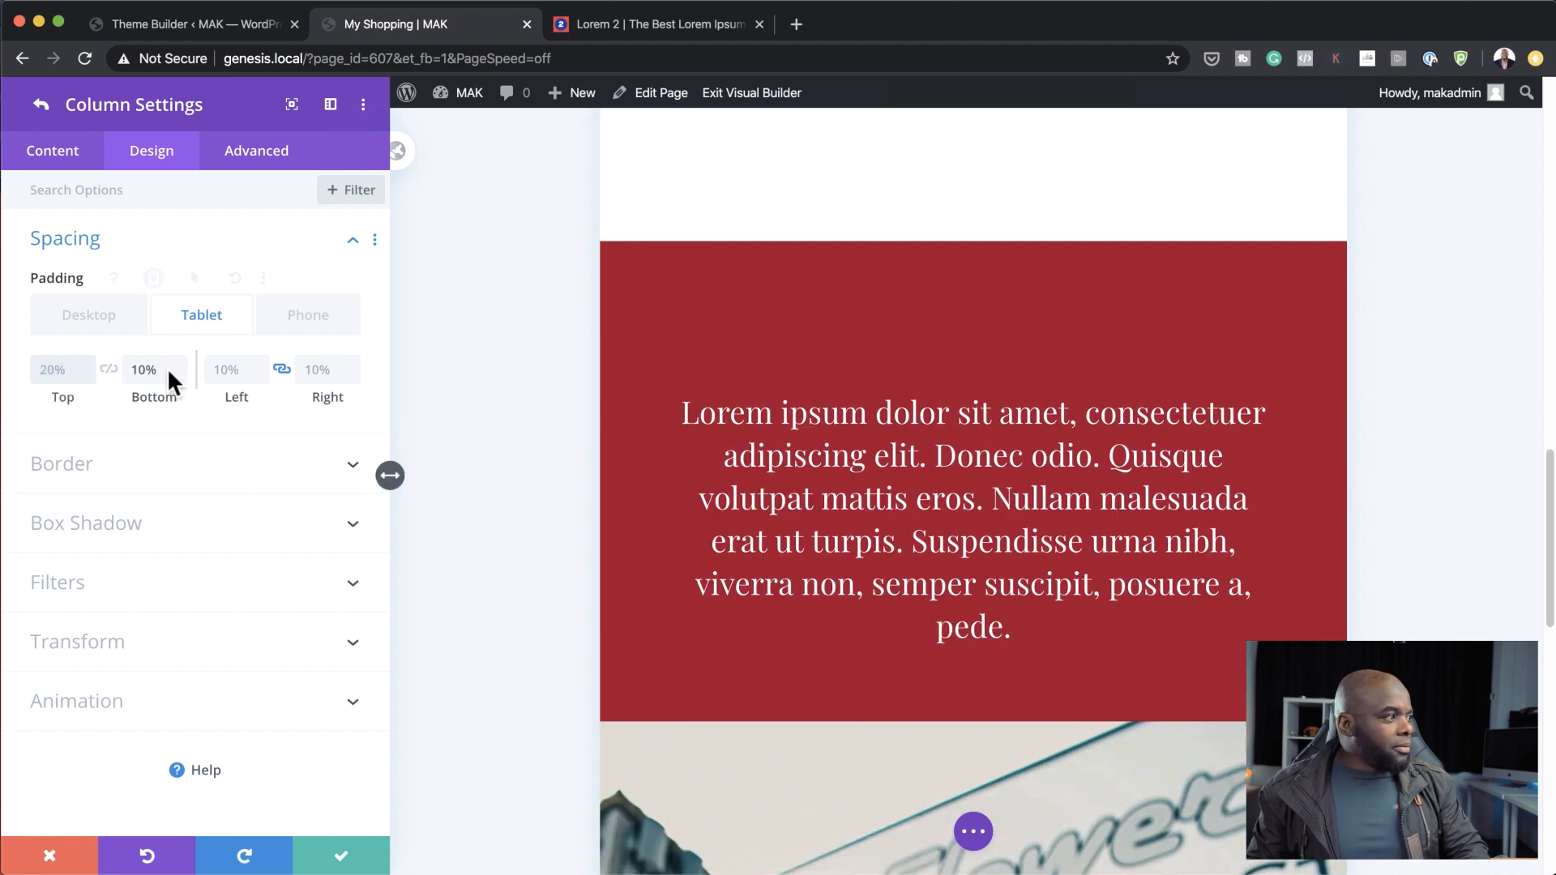
pyautogui.click(108, 371)
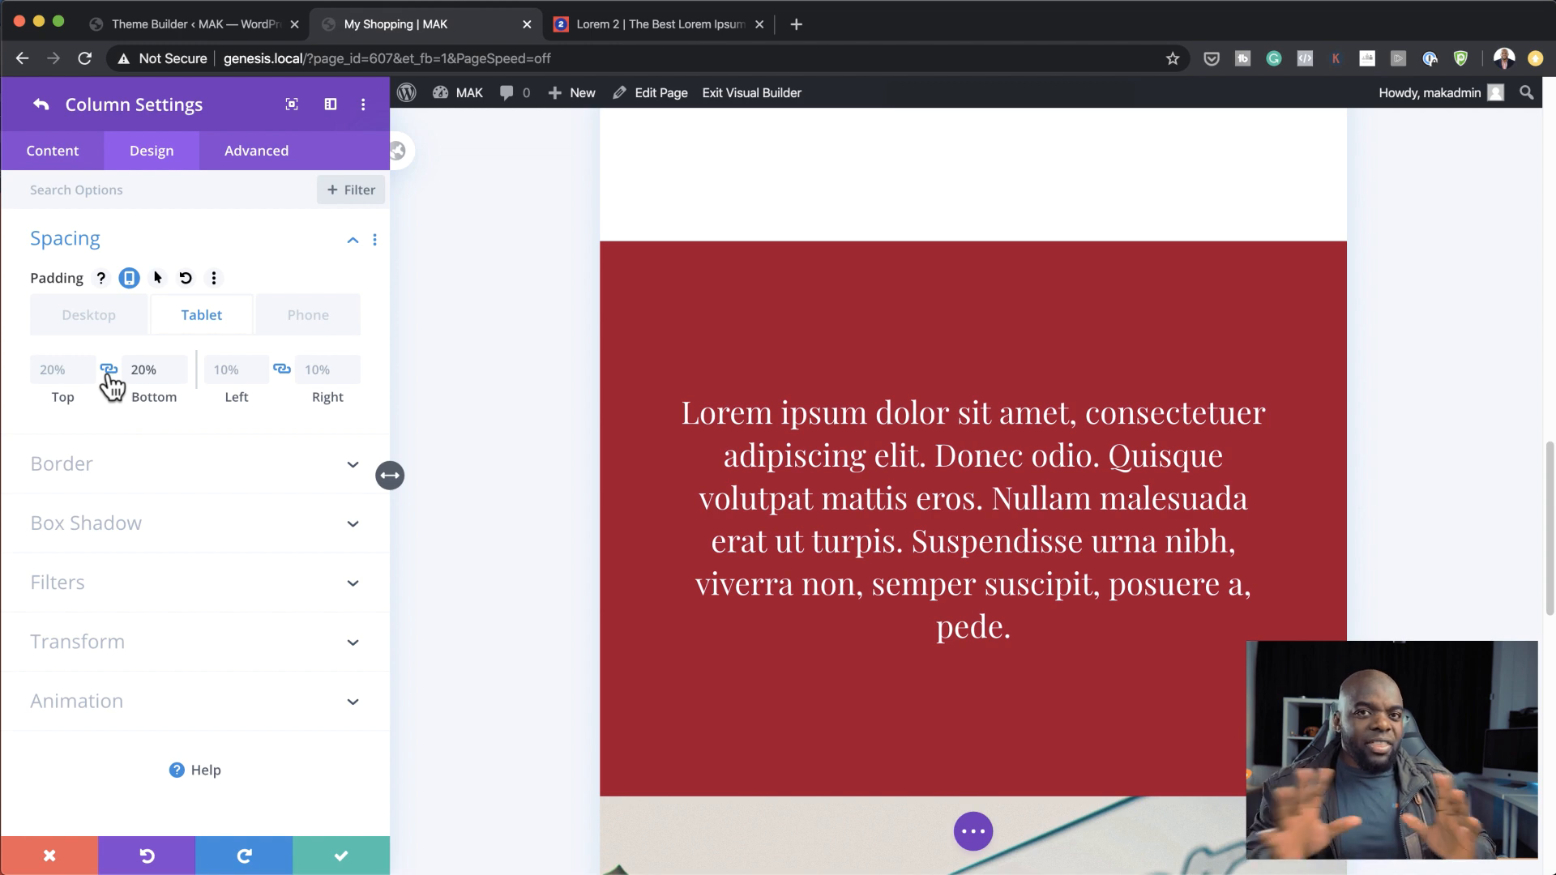
# Check the text column's padding in the phone layout and save the column and row settings.
pyautogui.click(337, 330)
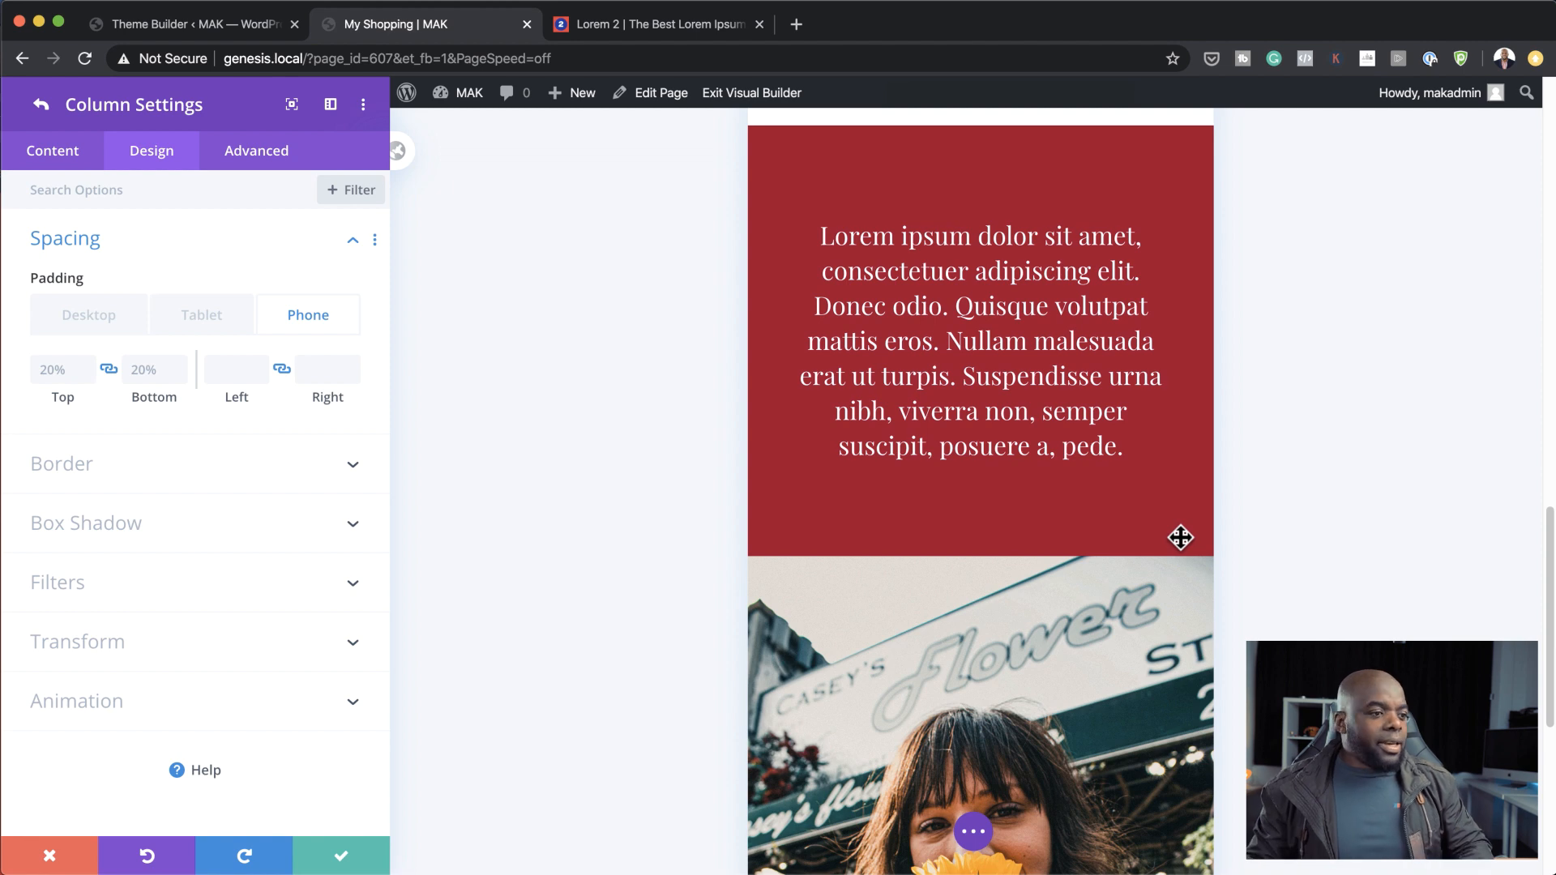
pyautogui.scroll(-4, 1126, 624)
pyautogui.scroll(-3, 1106, 638)
pyautogui.scroll(10, 1106, 638)
pyautogui.scroll(3, 1106, 637)
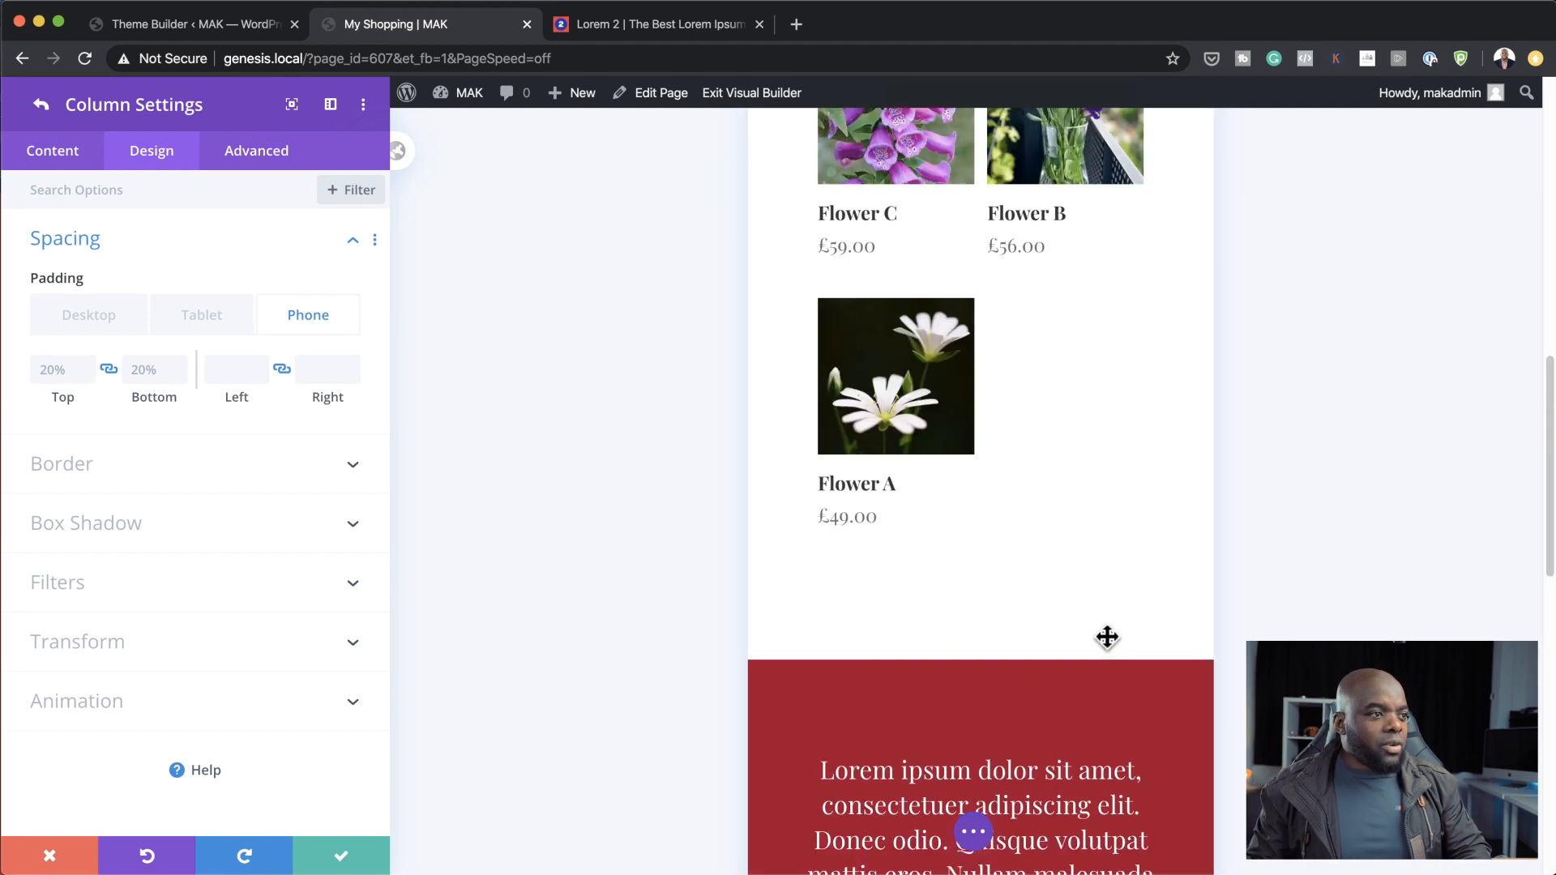
pyautogui.scroll(-4, 1106, 637)
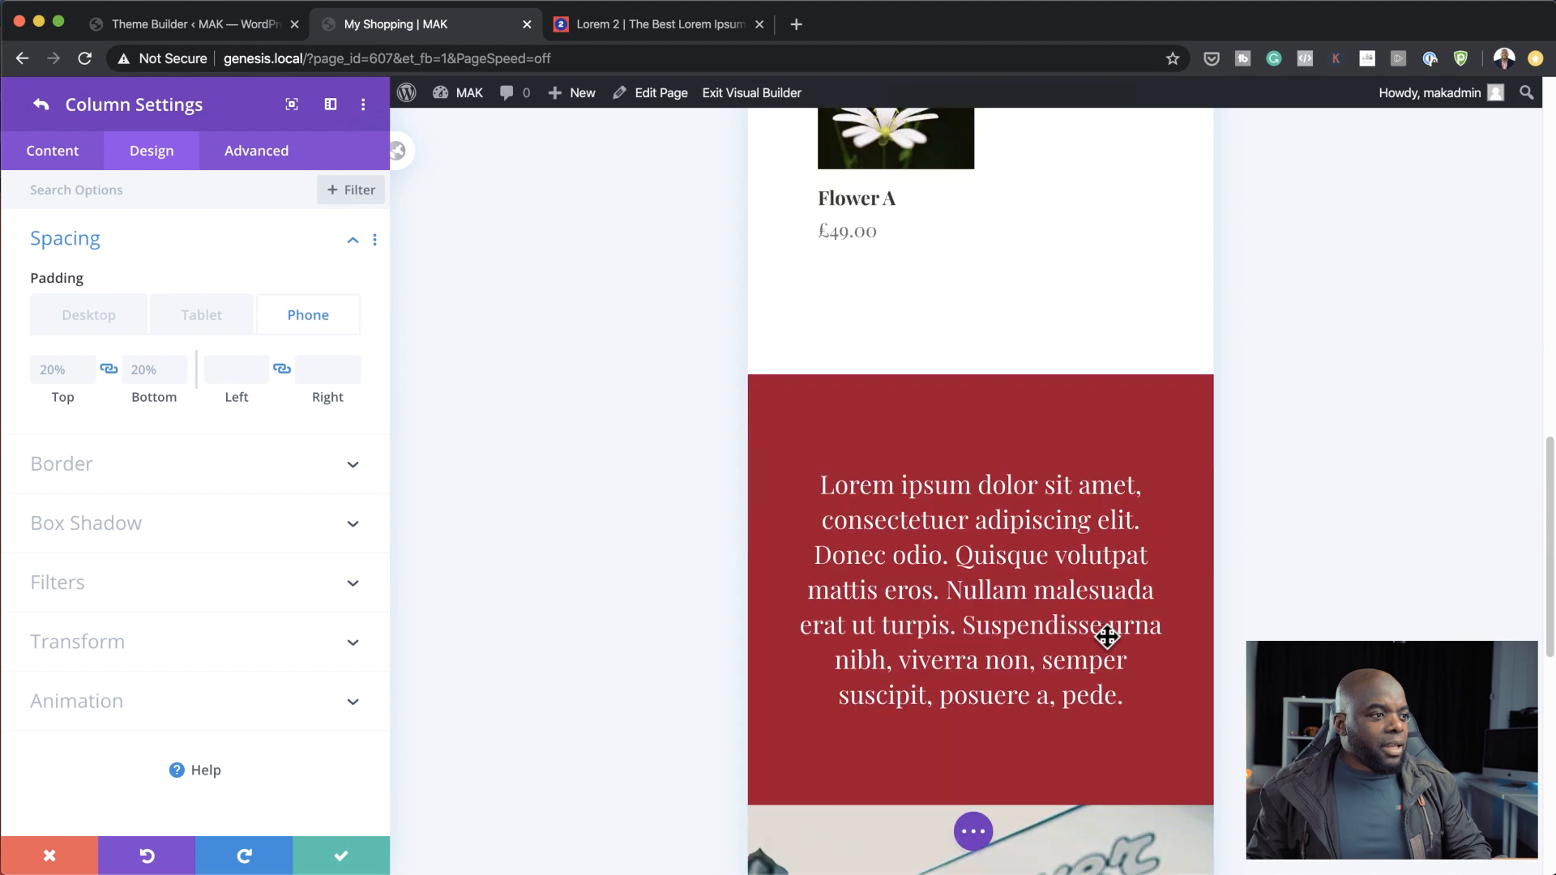
pyautogui.click(341, 857)
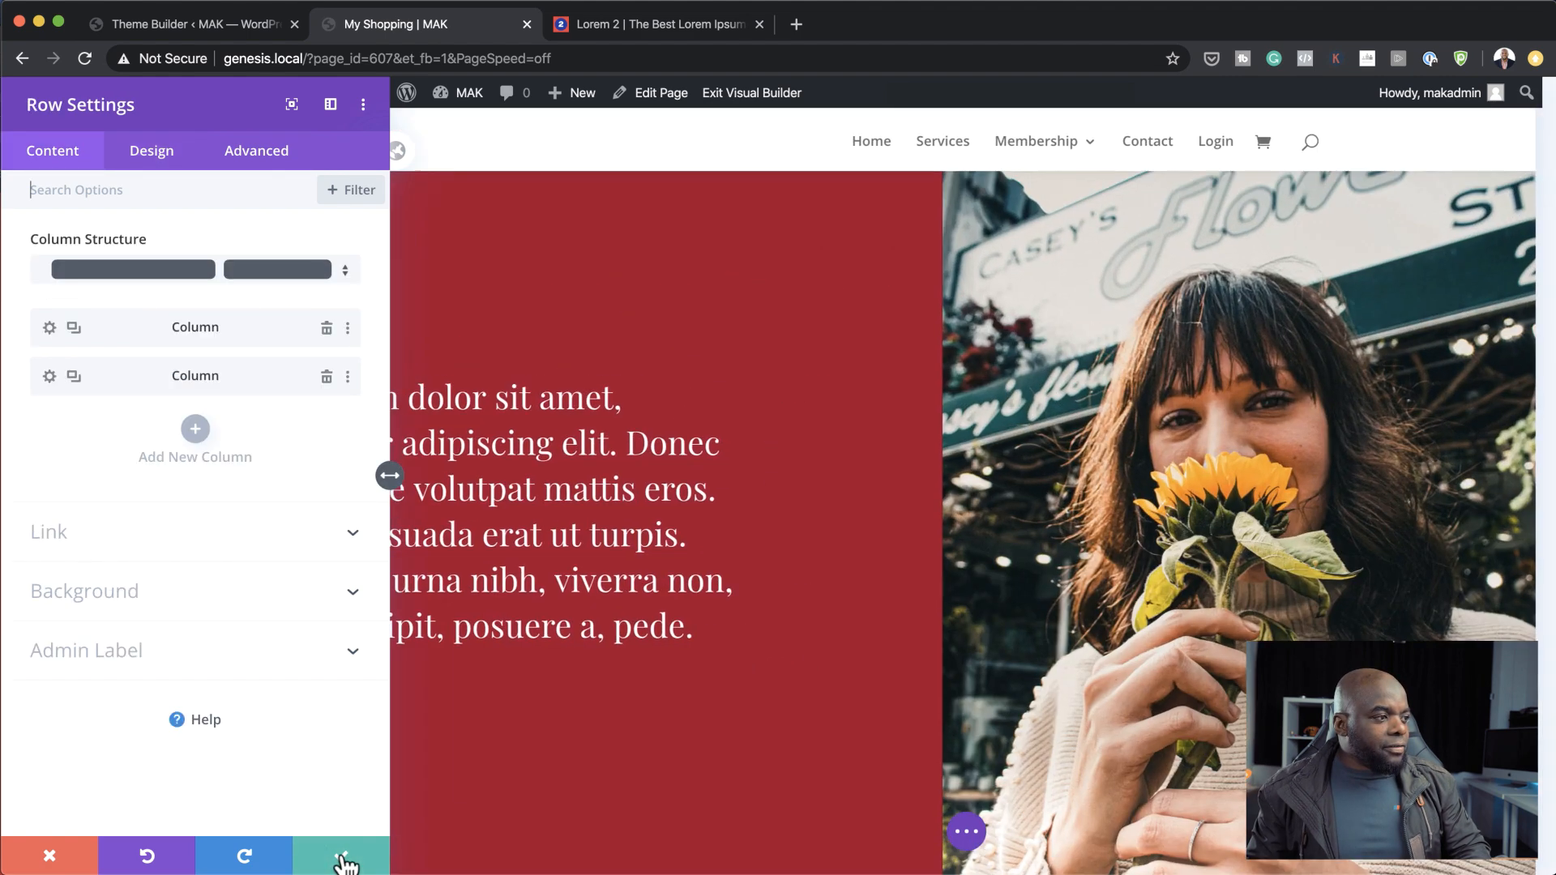
pyautogui.click(341, 858)
pyautogui.scroll(10, 1059, 659)
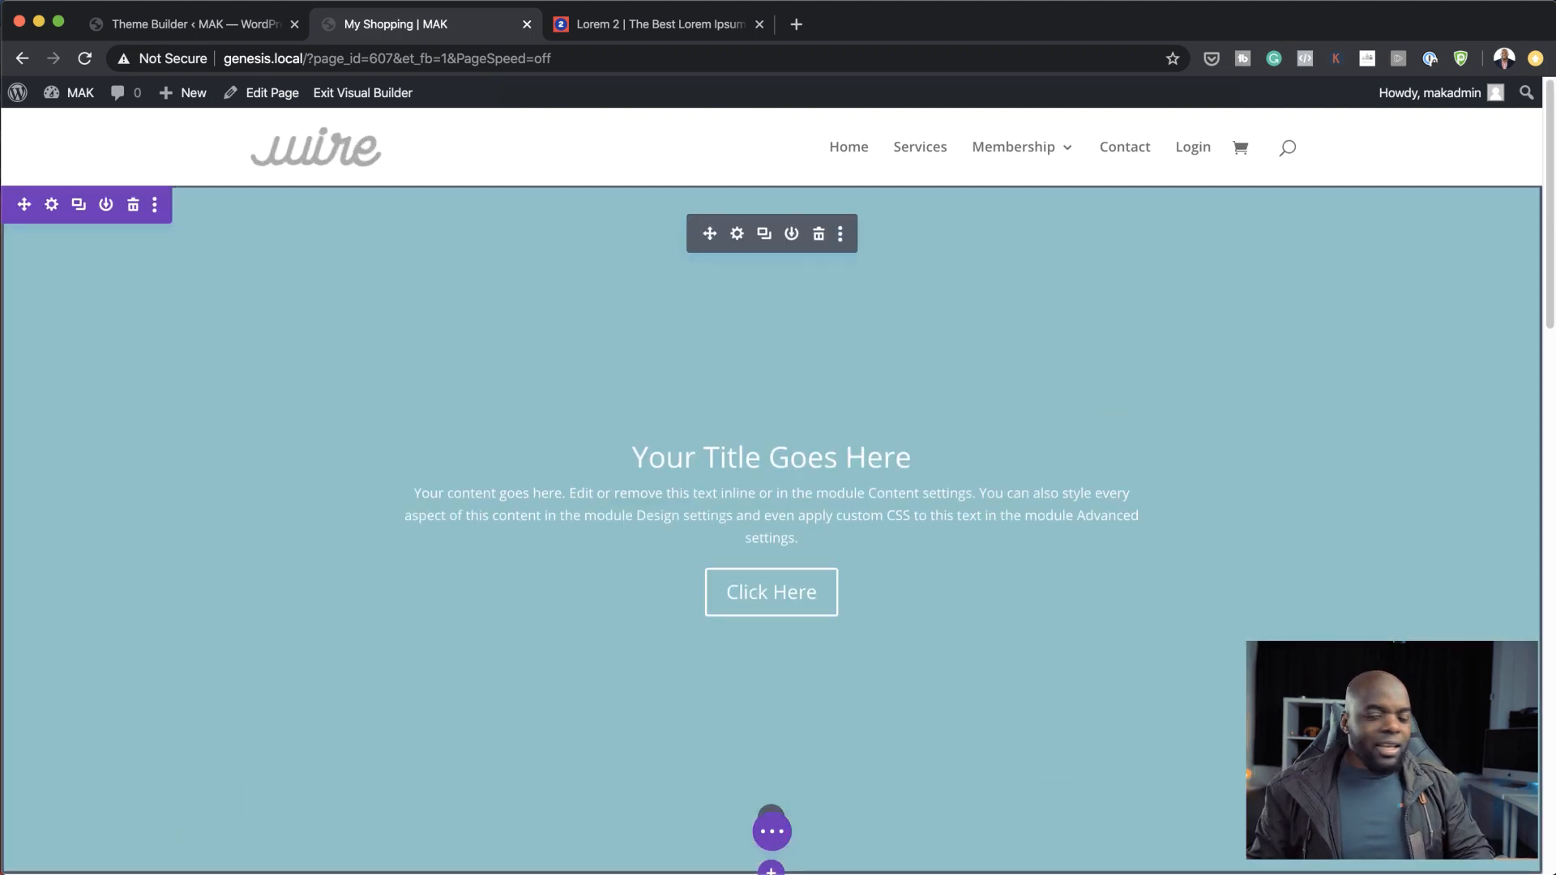
pyautogui.press('super+Tab')
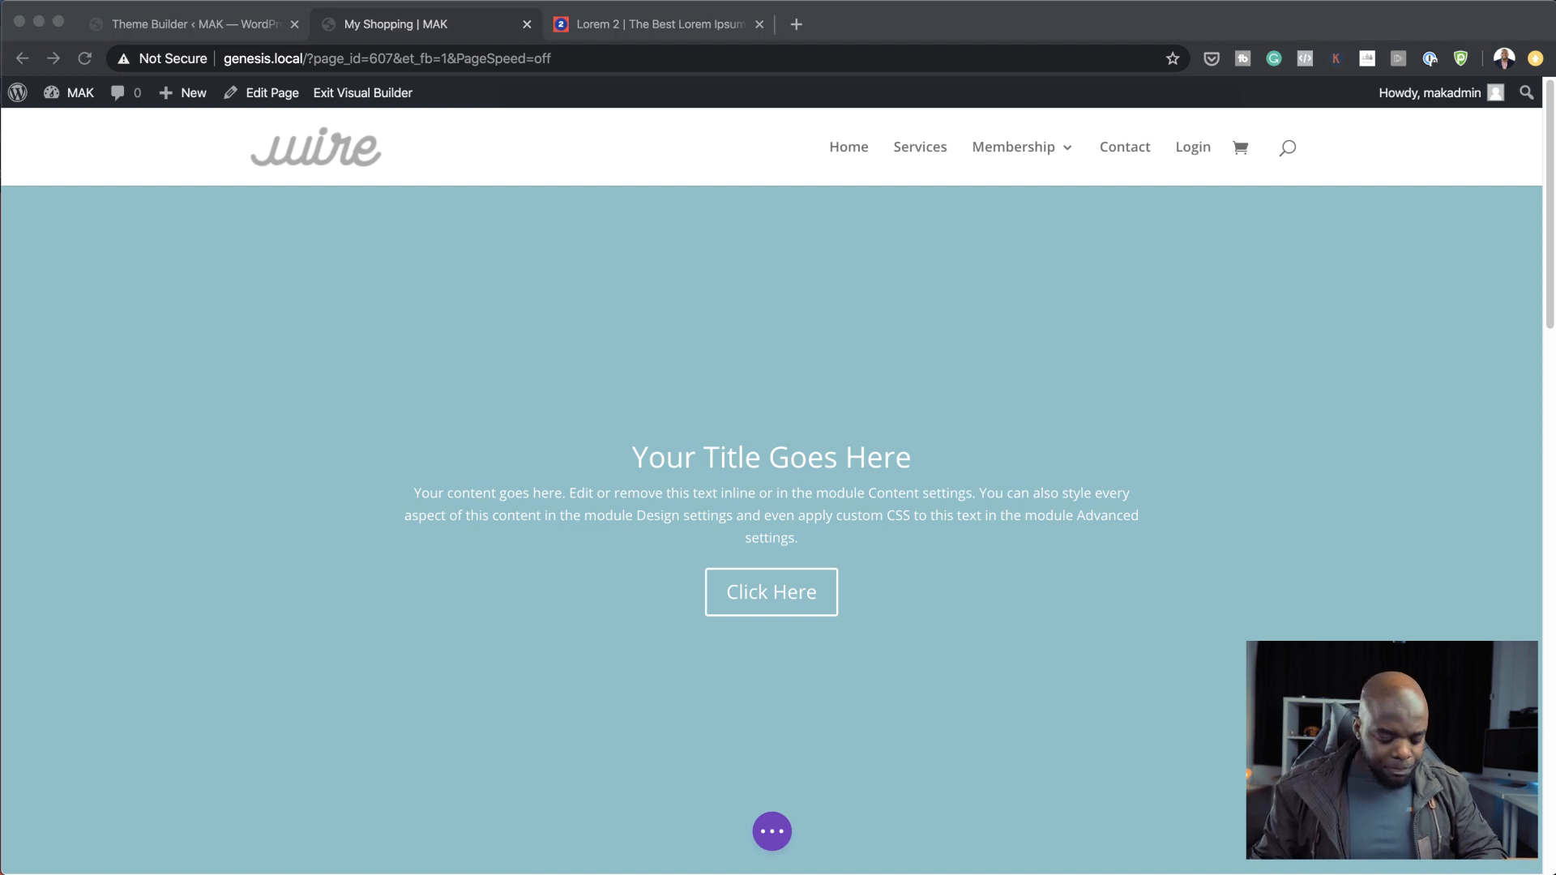
pyautogui.click(522, 346)
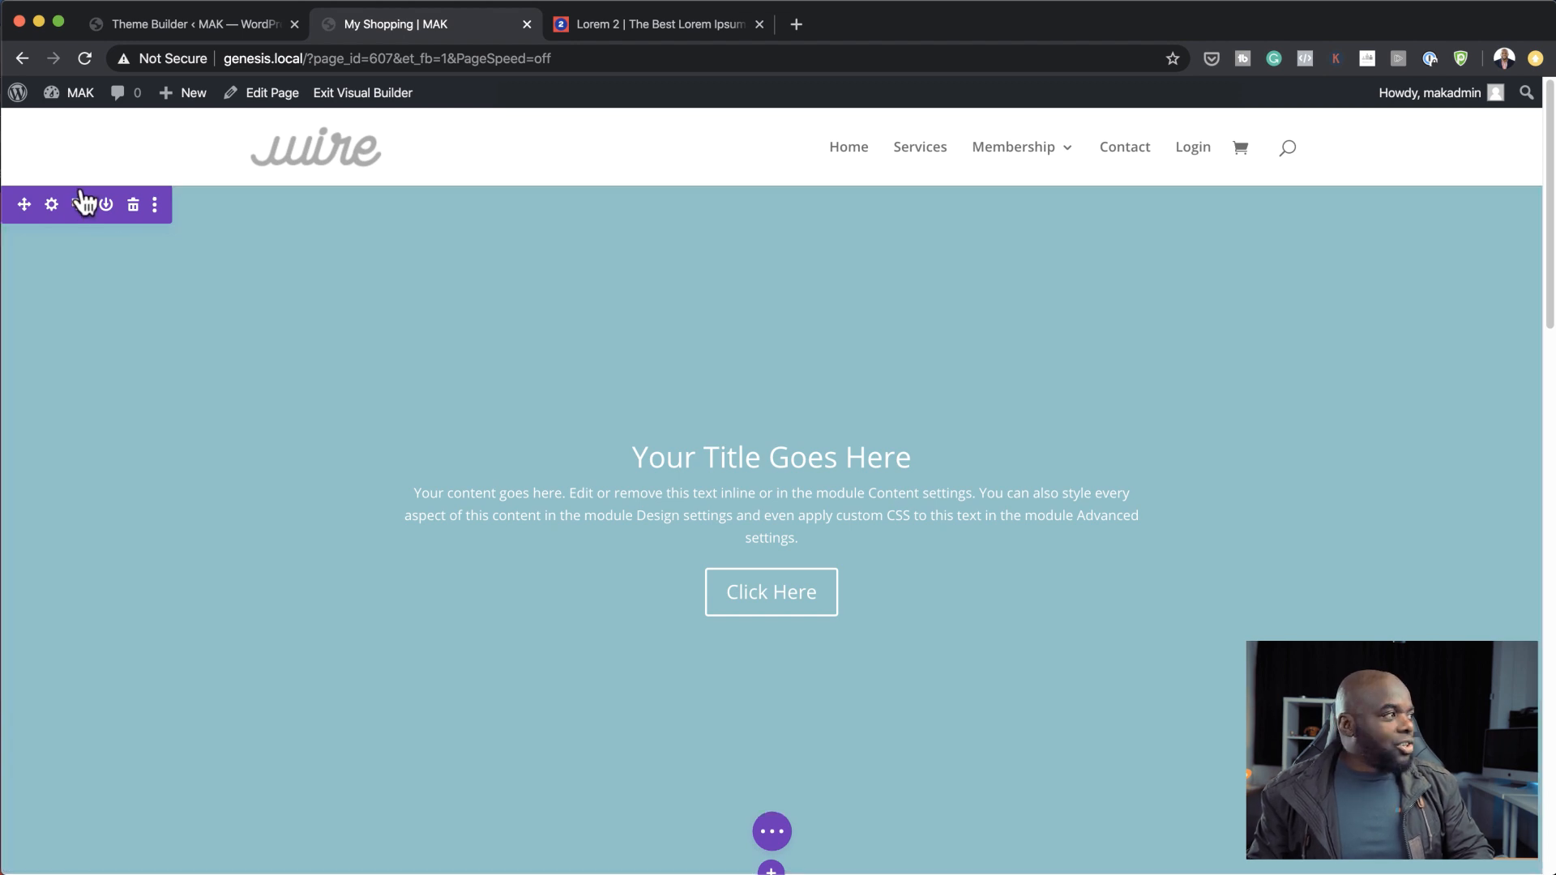
pyautogui.click(51, 205)
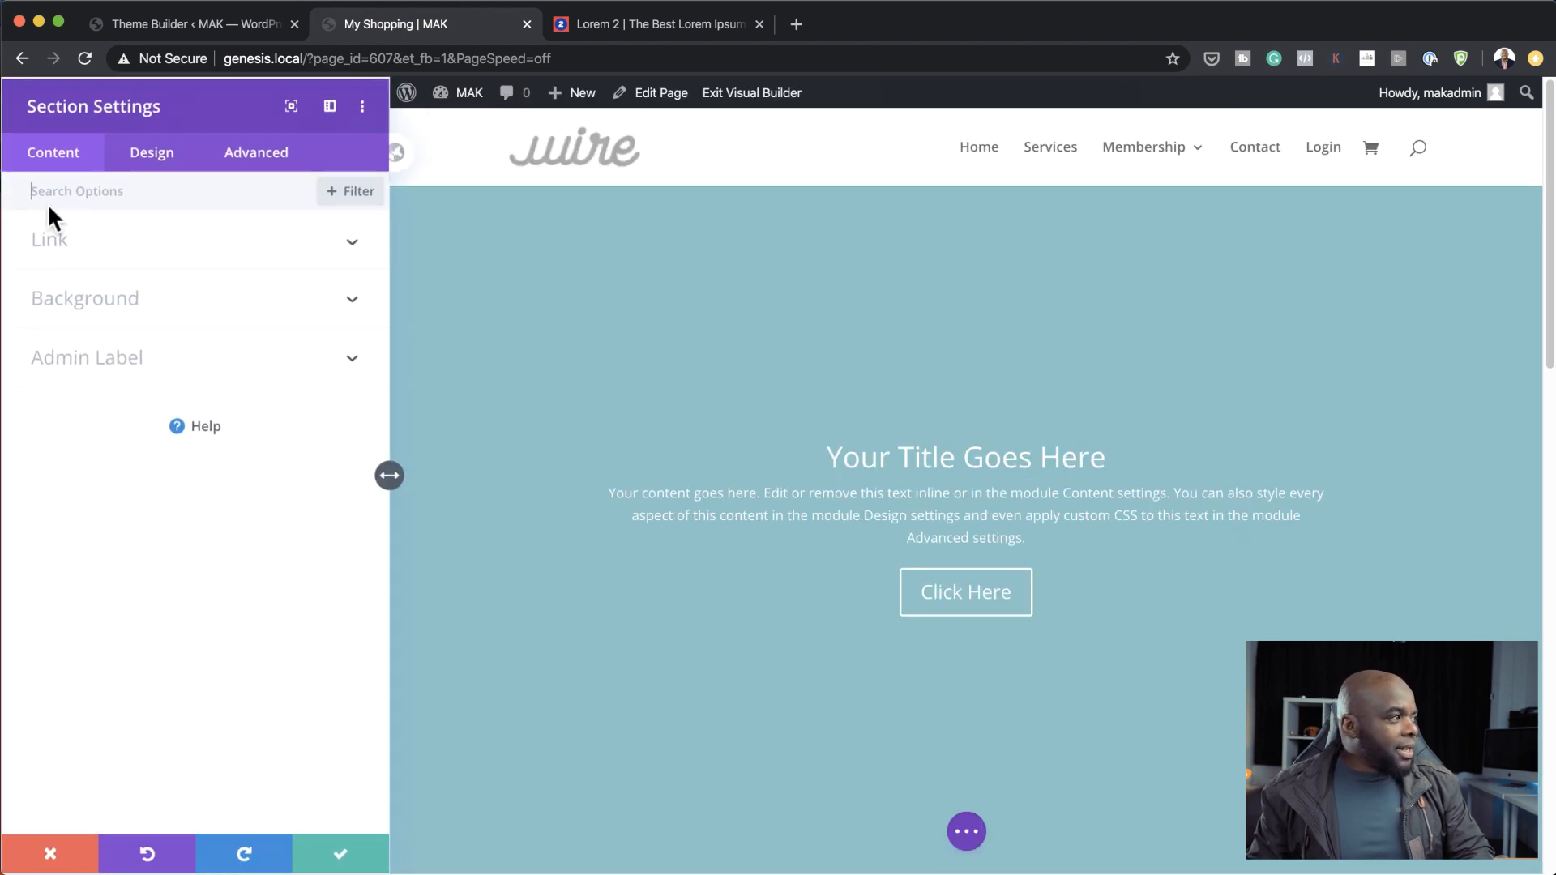
pyautogui.click(98, 303)
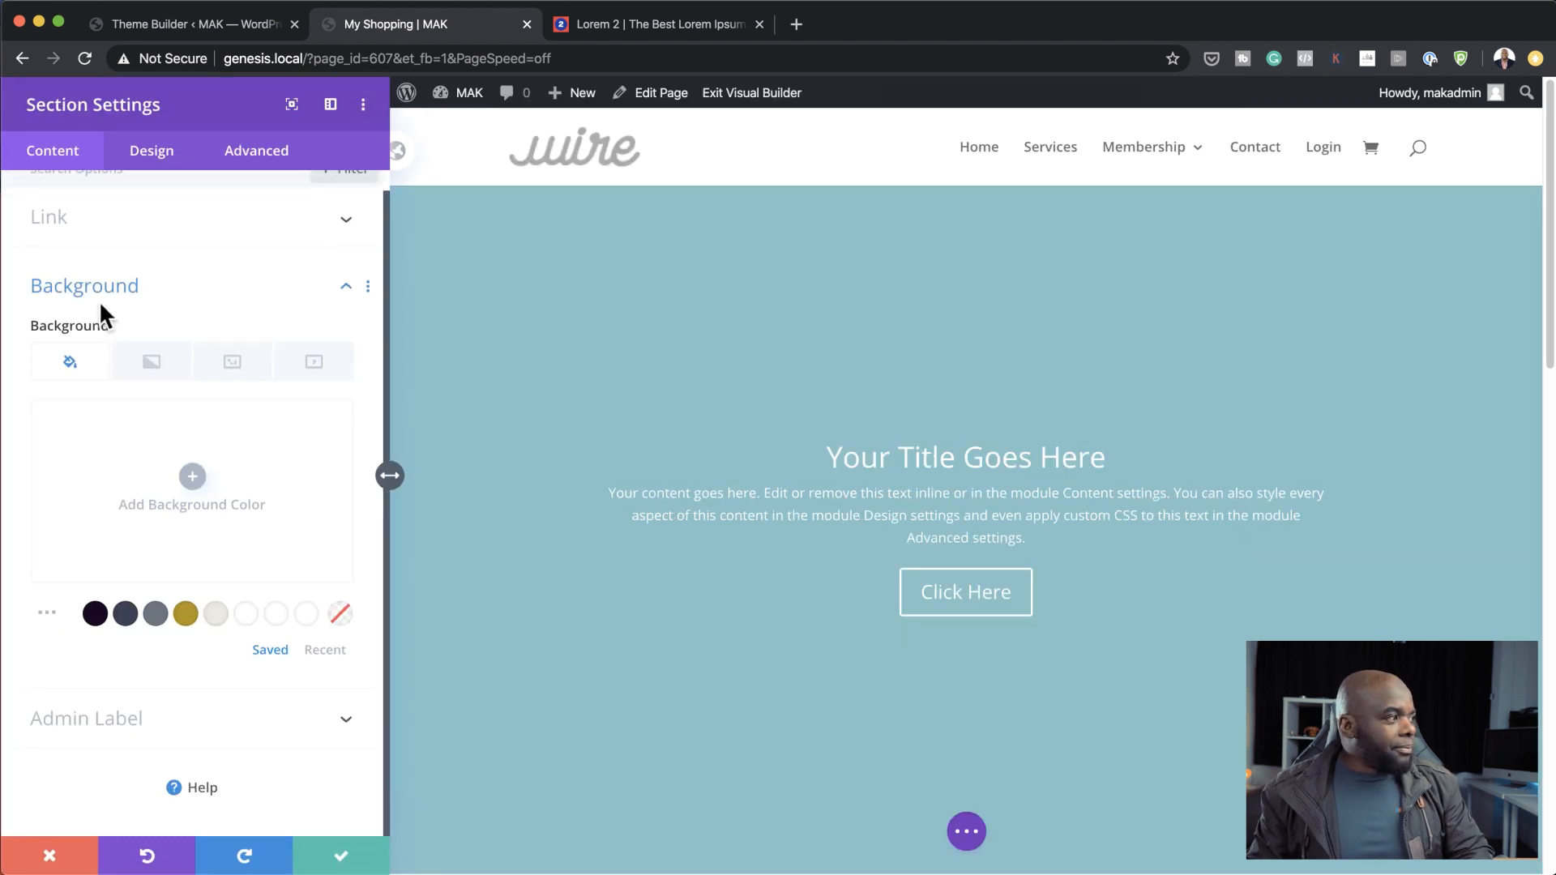
pyautogui.click(192, 478)
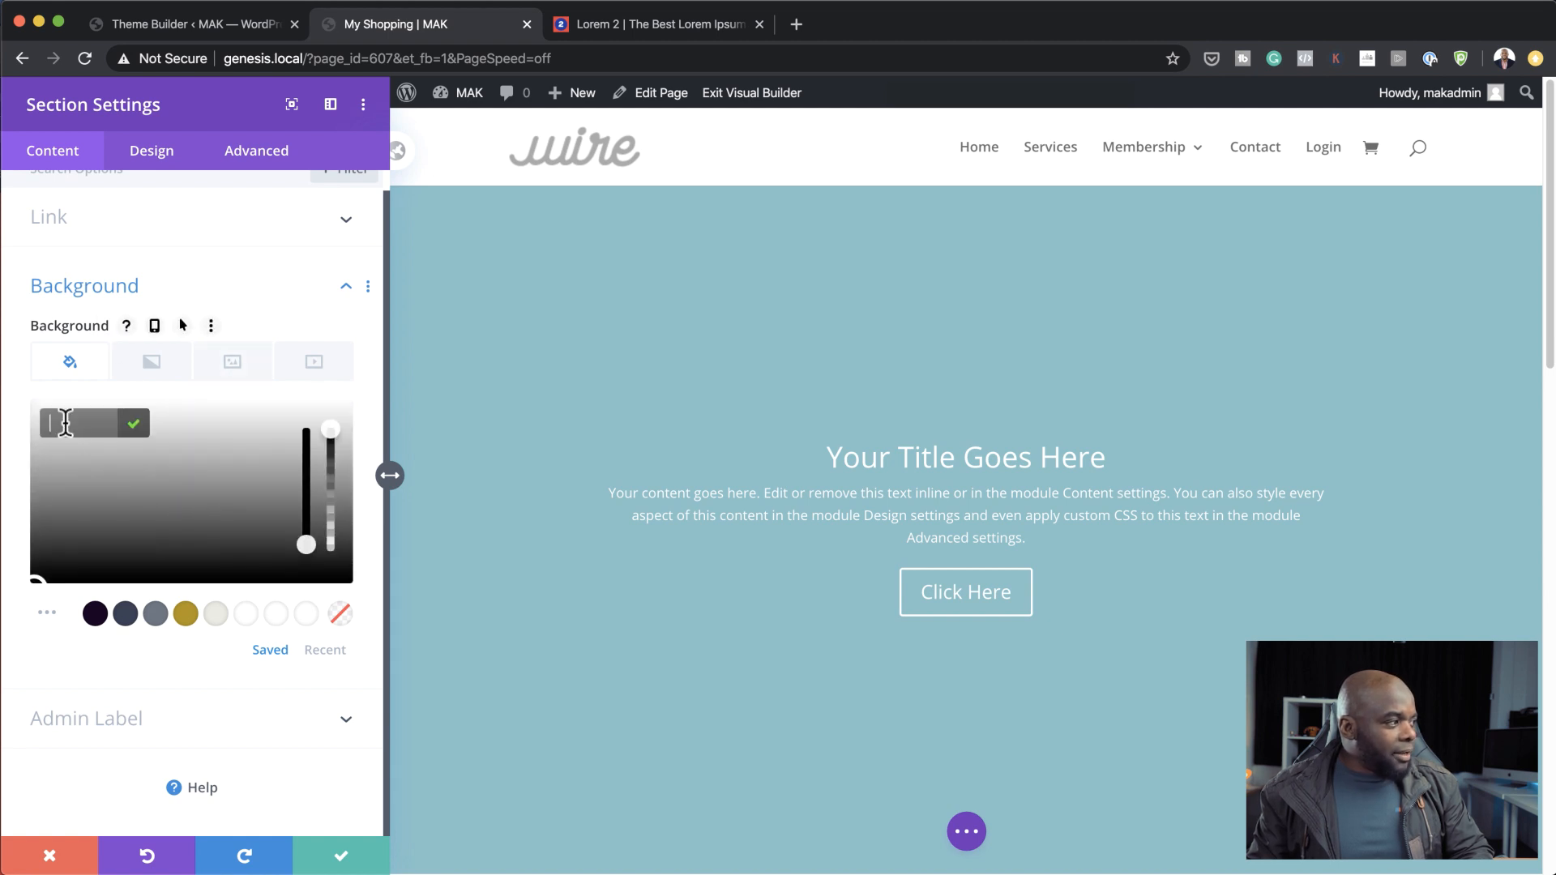
pyautogui.click(235, 366)
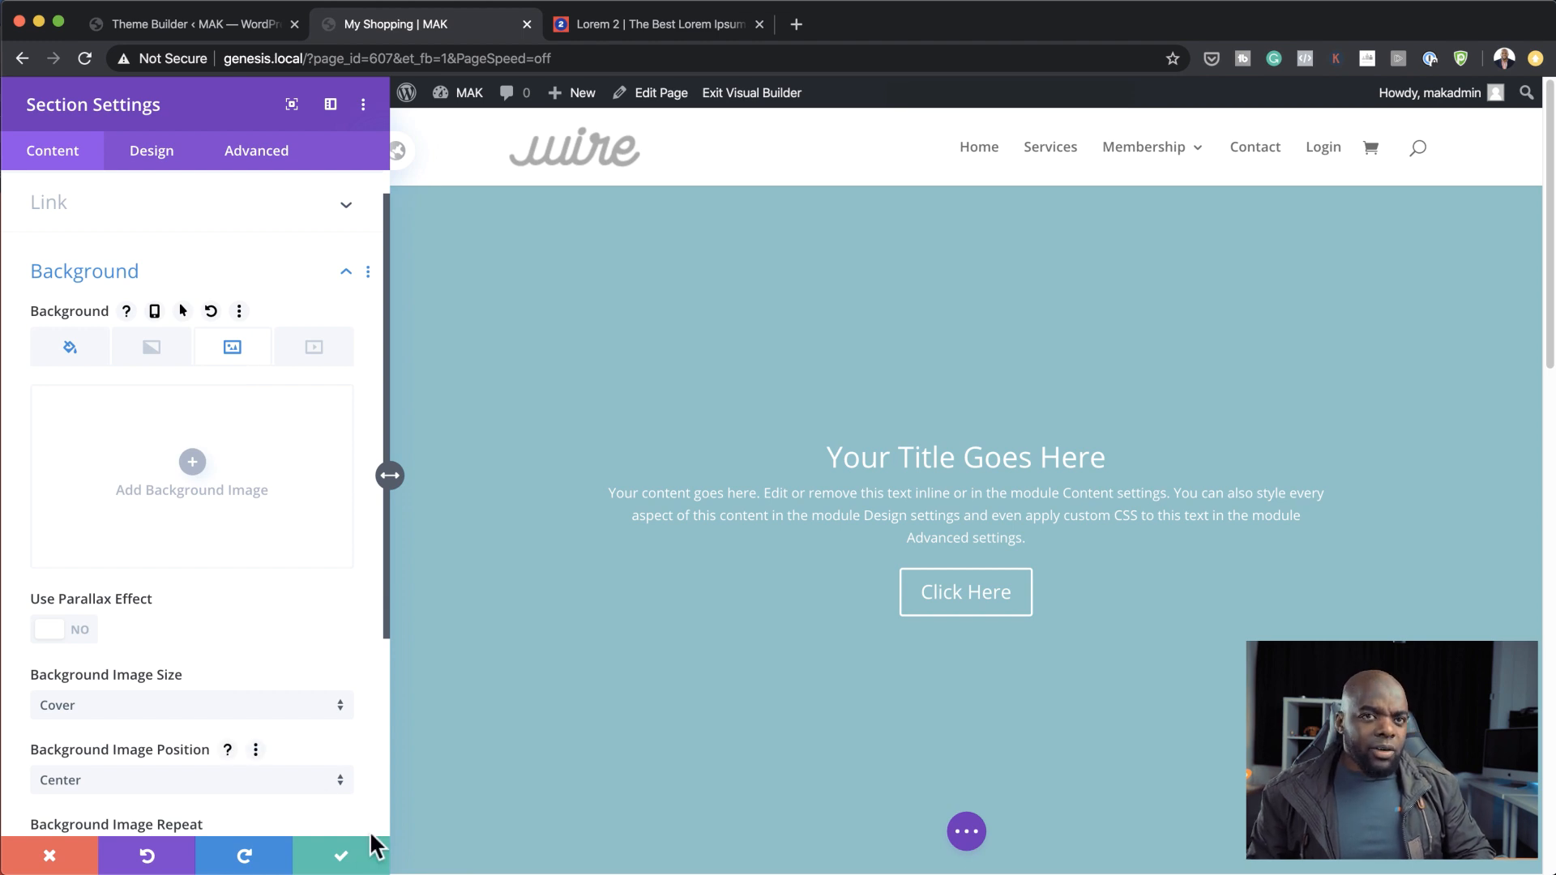
pyautogui.click(49, 857)
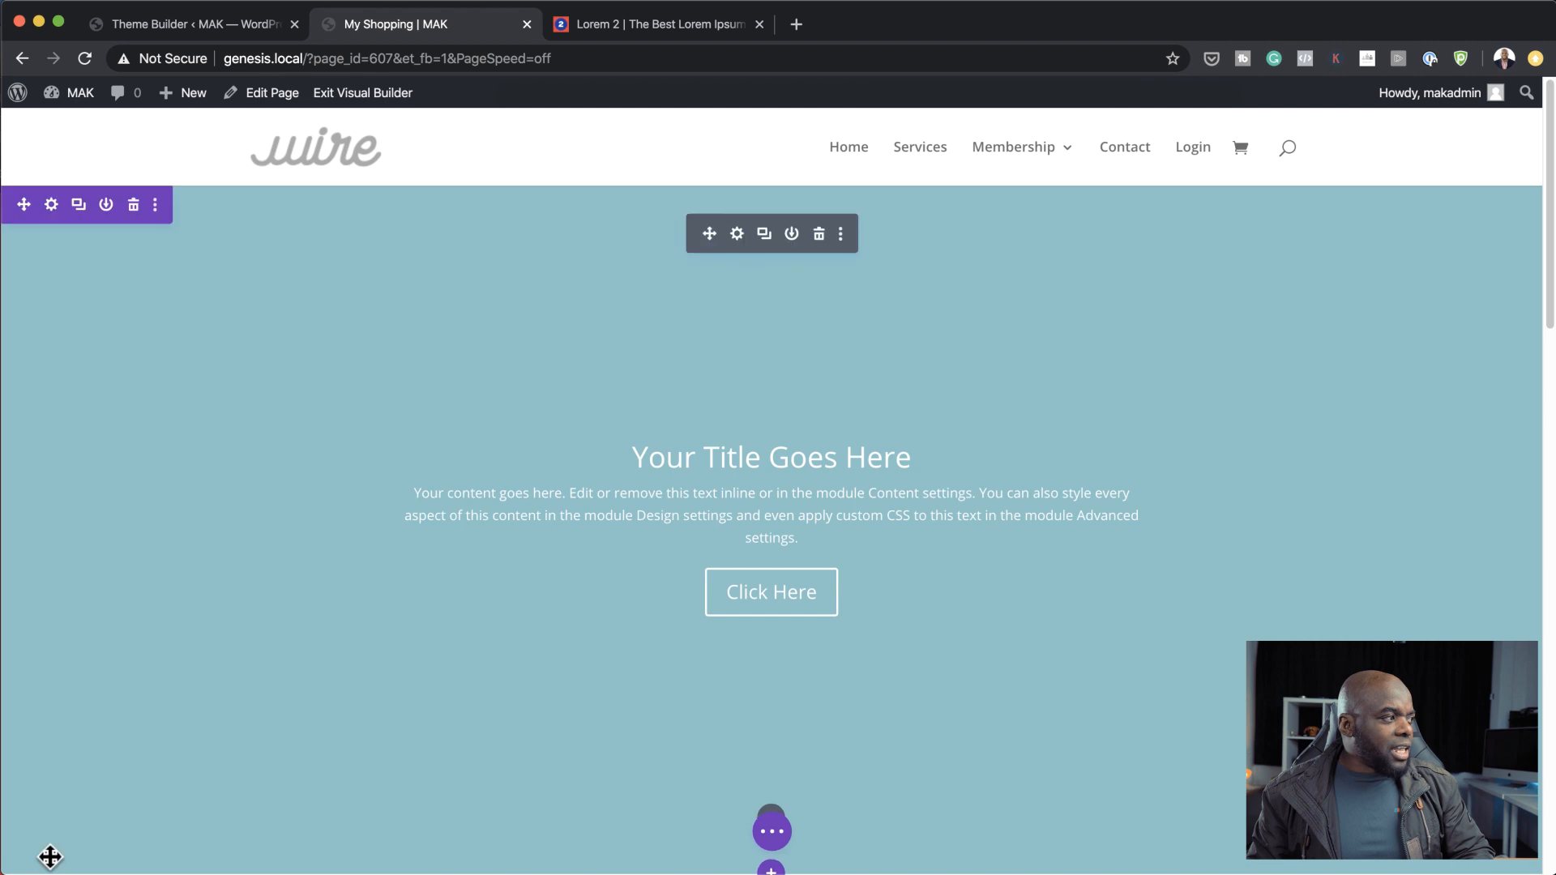
# Set the background color of the Fullwidth Header module to #212227.
pyautogui.click(737, 234)
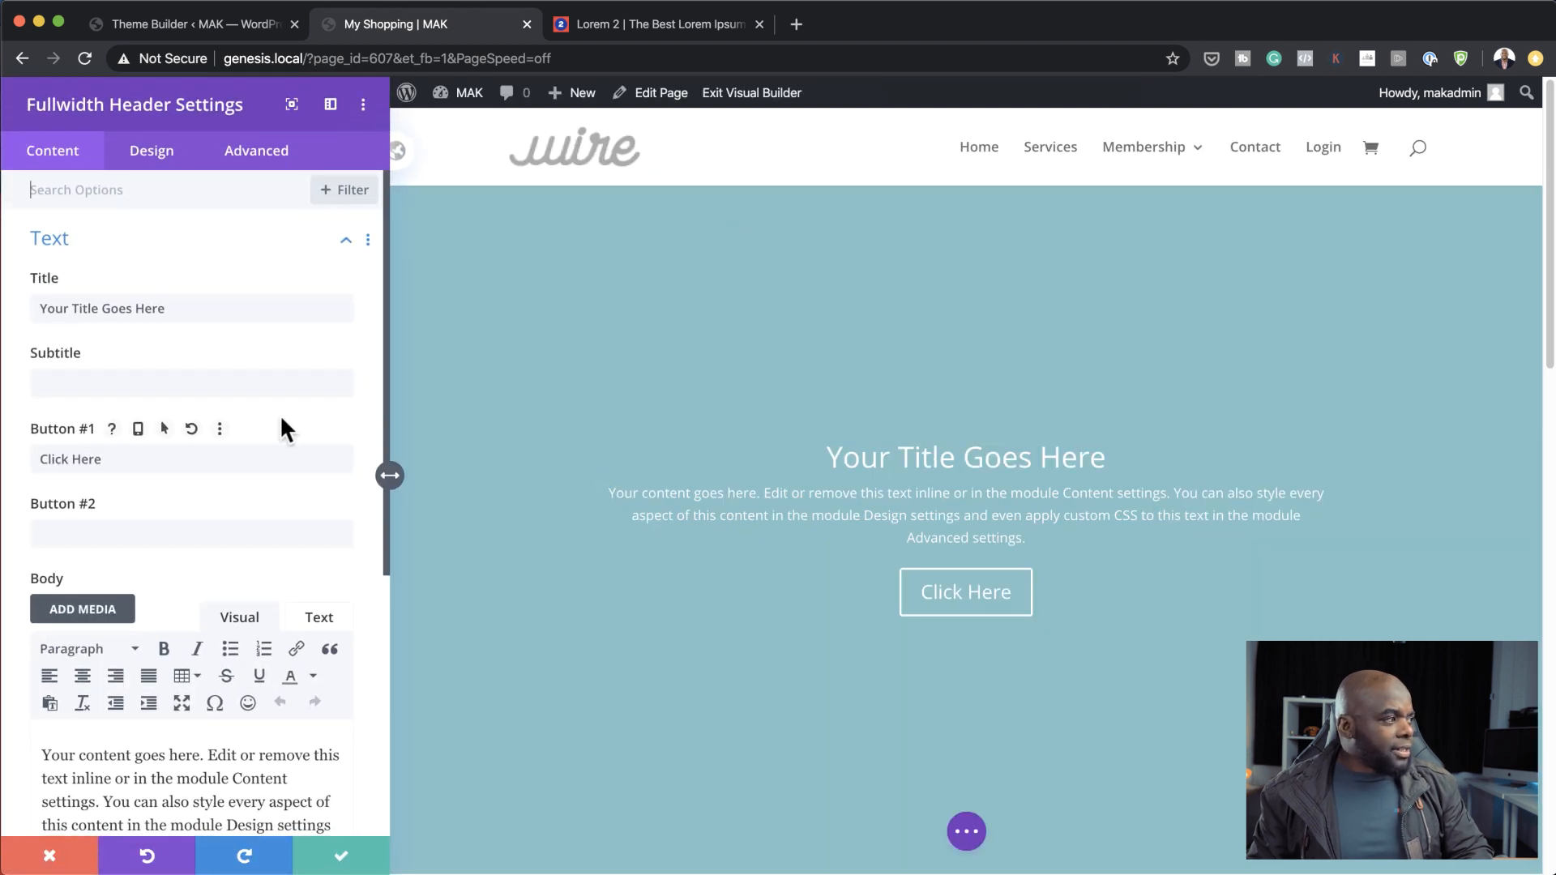
pyautogui.scroll(-5, 162, 648)
pyautogui.click(111, 670)
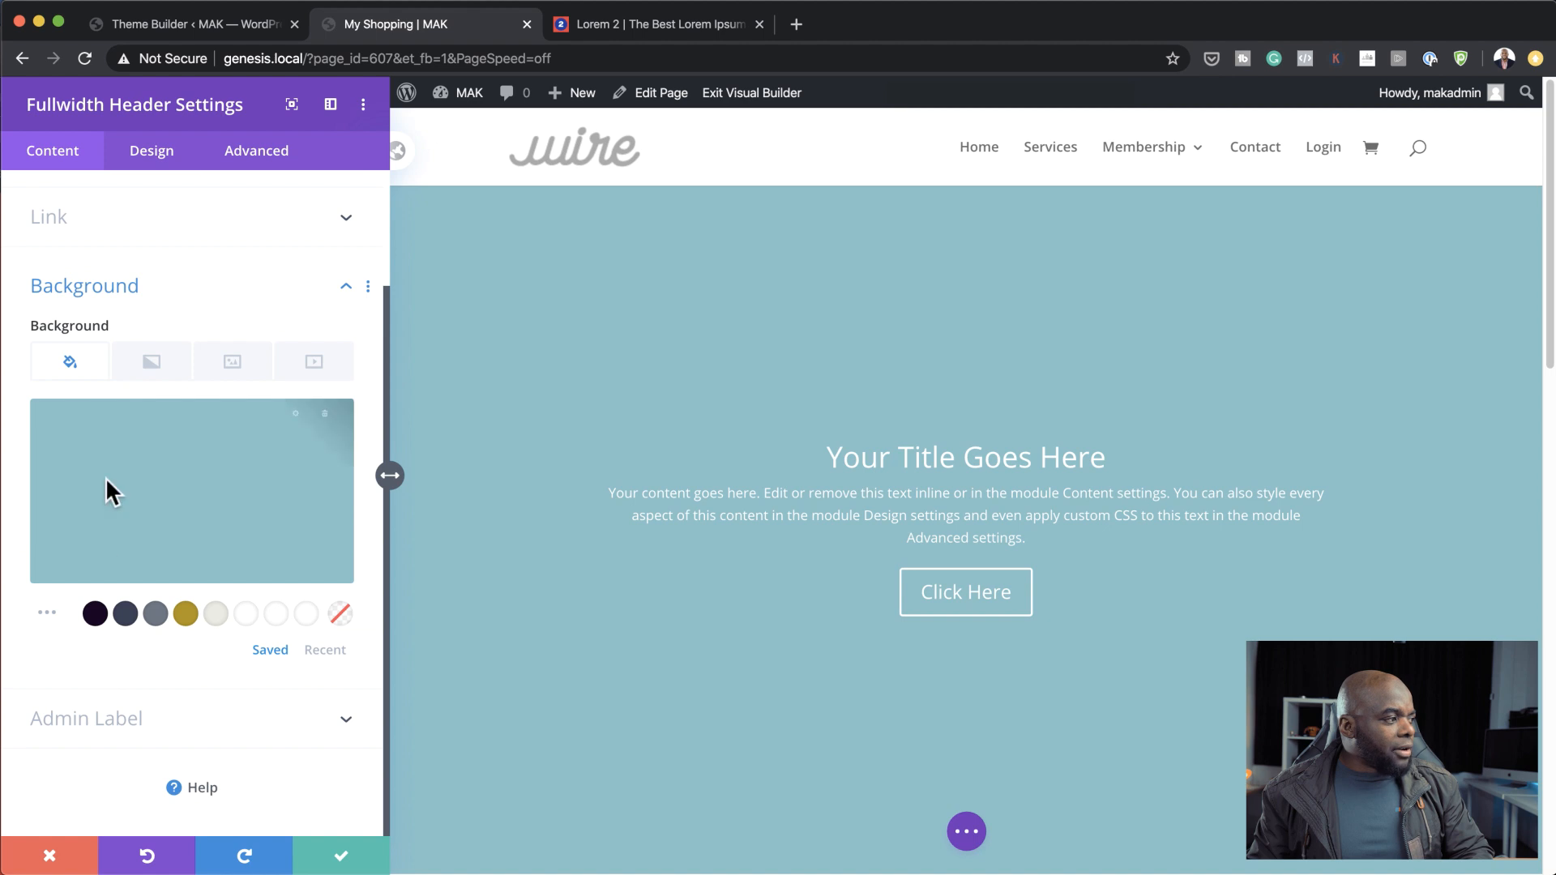
pyautogui.click(140, 476)
pyautogui.tripleClick(109, 428)
pyautogui.write('#212227')
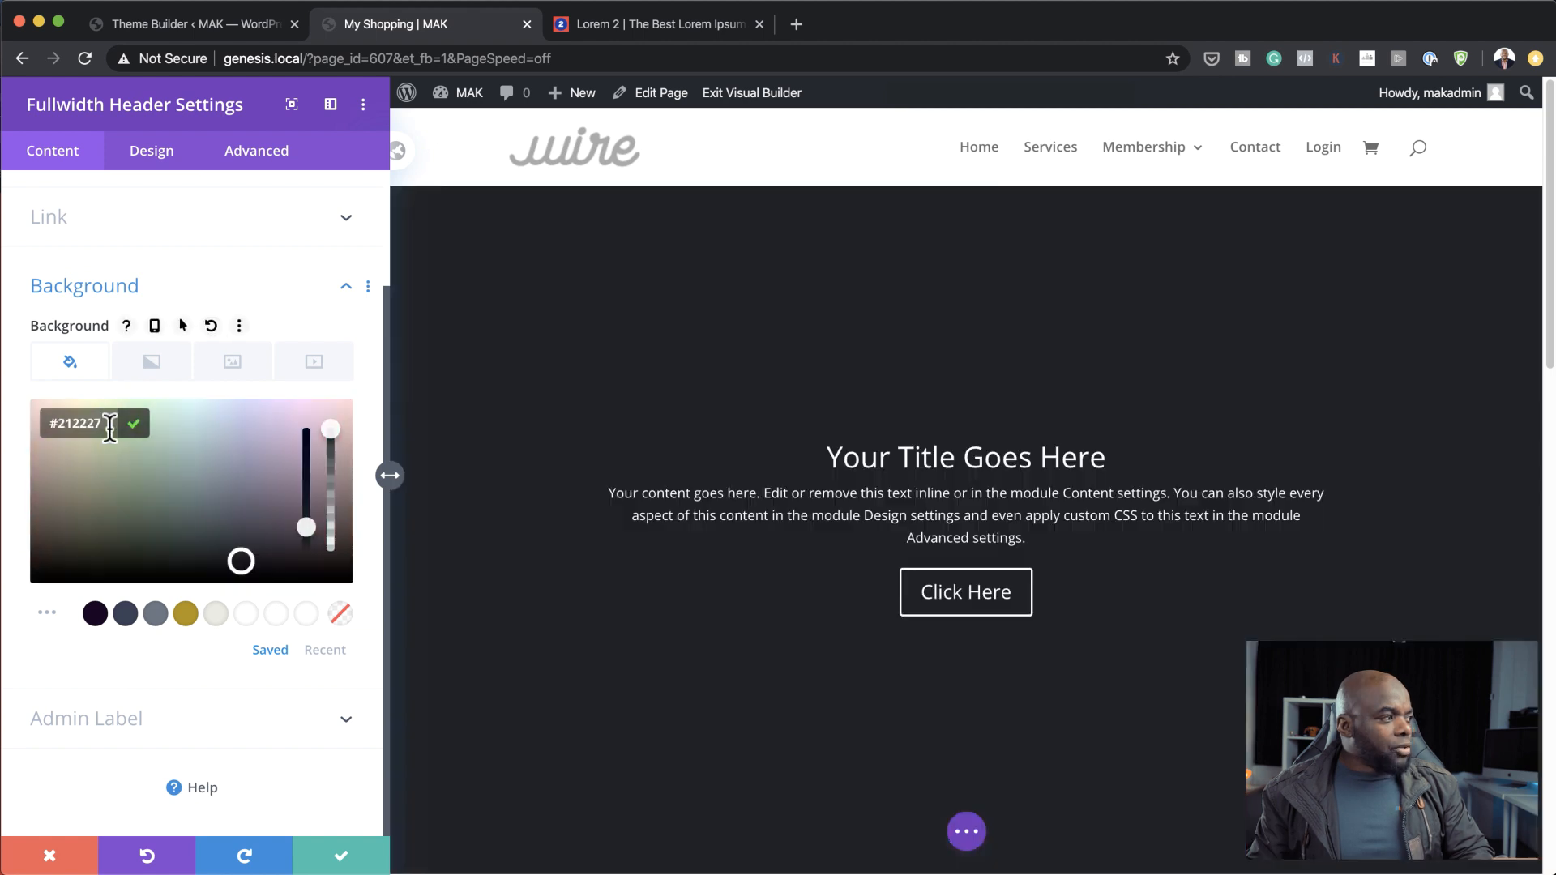
# Add the flower shop photo from the media library as the header's background image.
pyautogui.click(236, 366)
pyautogui.click(193, 454)
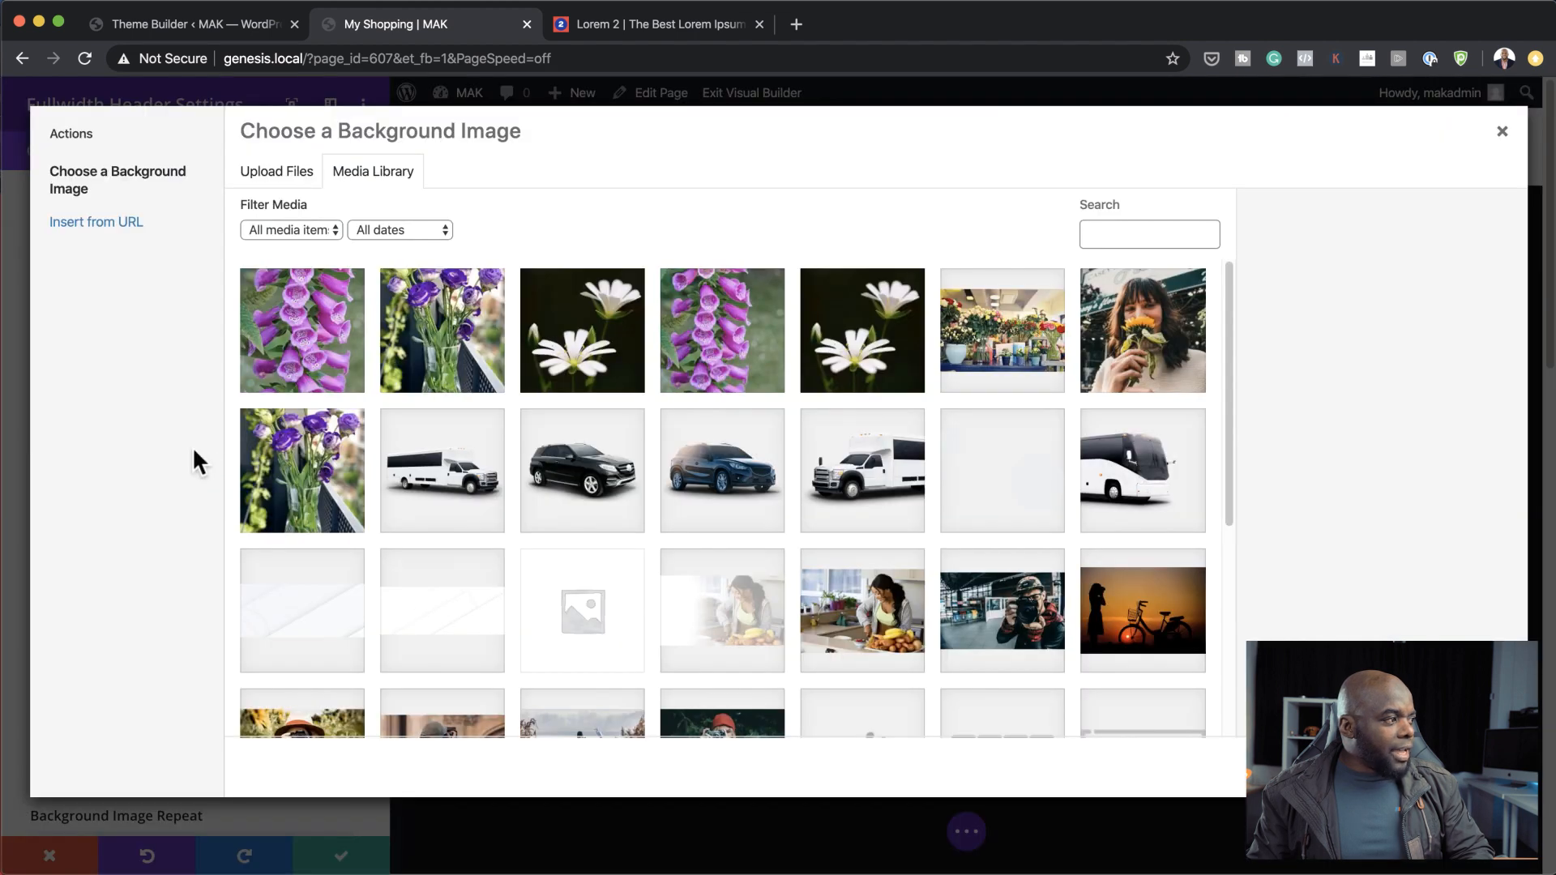
pyautogui.click(999, 357)
pyautogui.click(1440, 766)
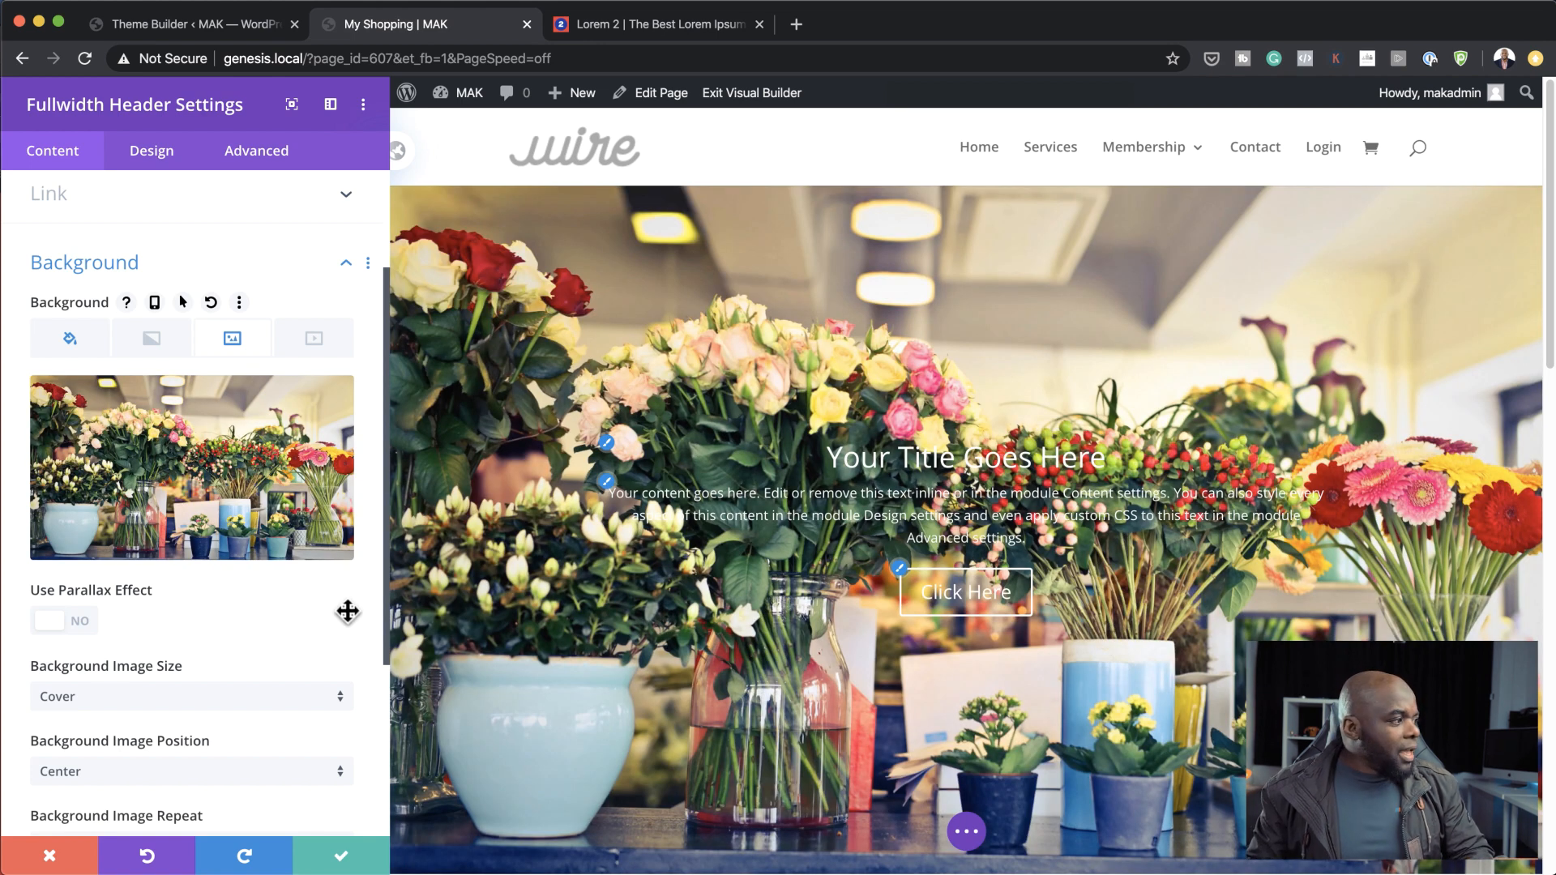
# Set the header's background image blend to Overlay and save the module.
pyautogui.scroll(-3, 151, 672)
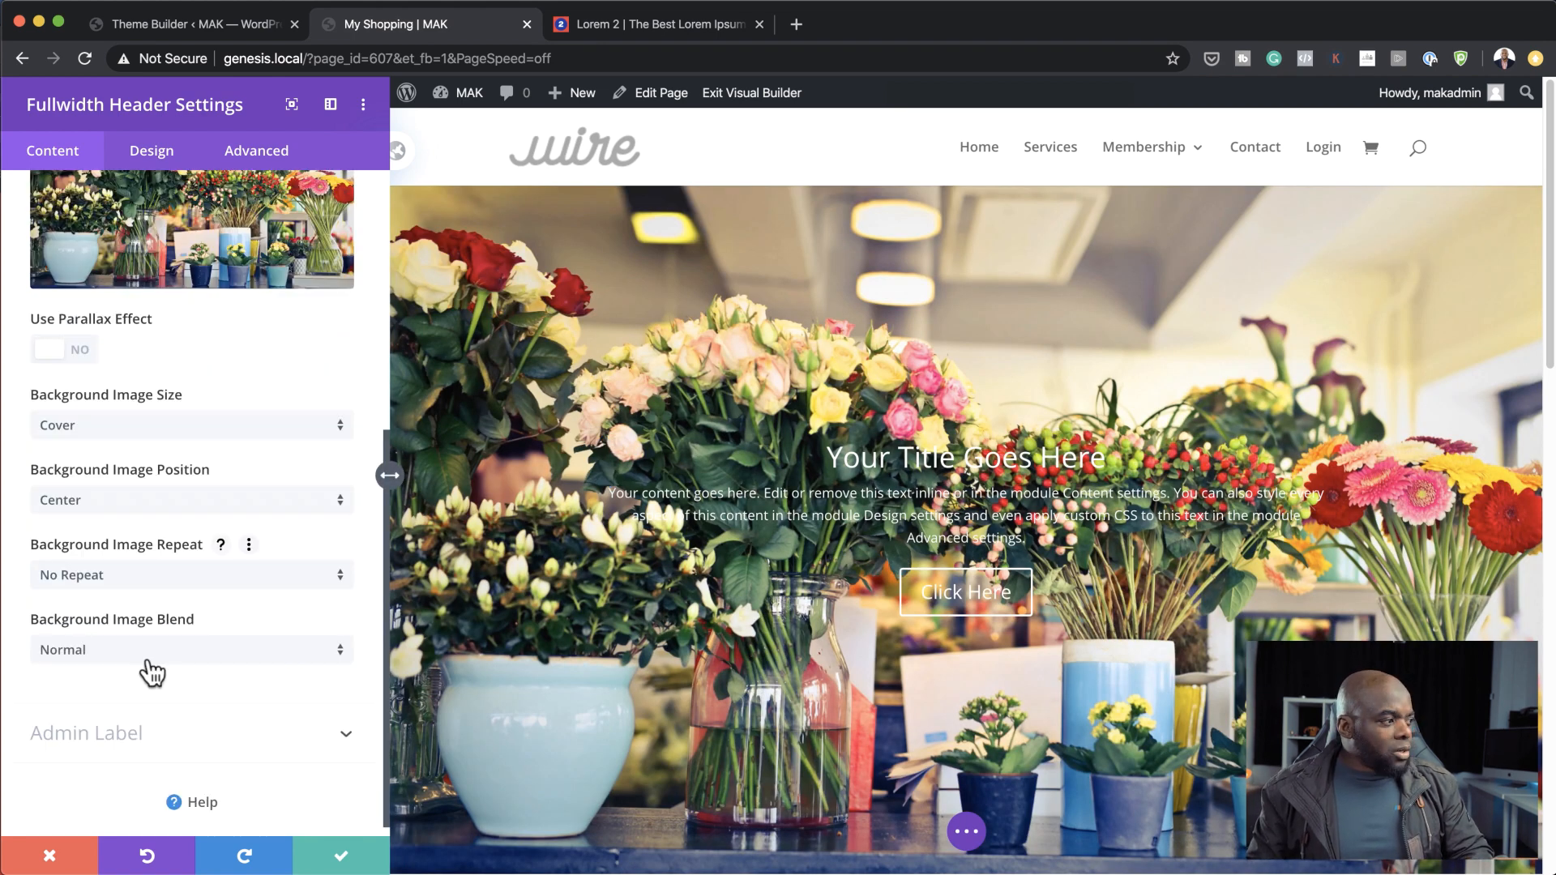
pyautogui.click(114, 648)
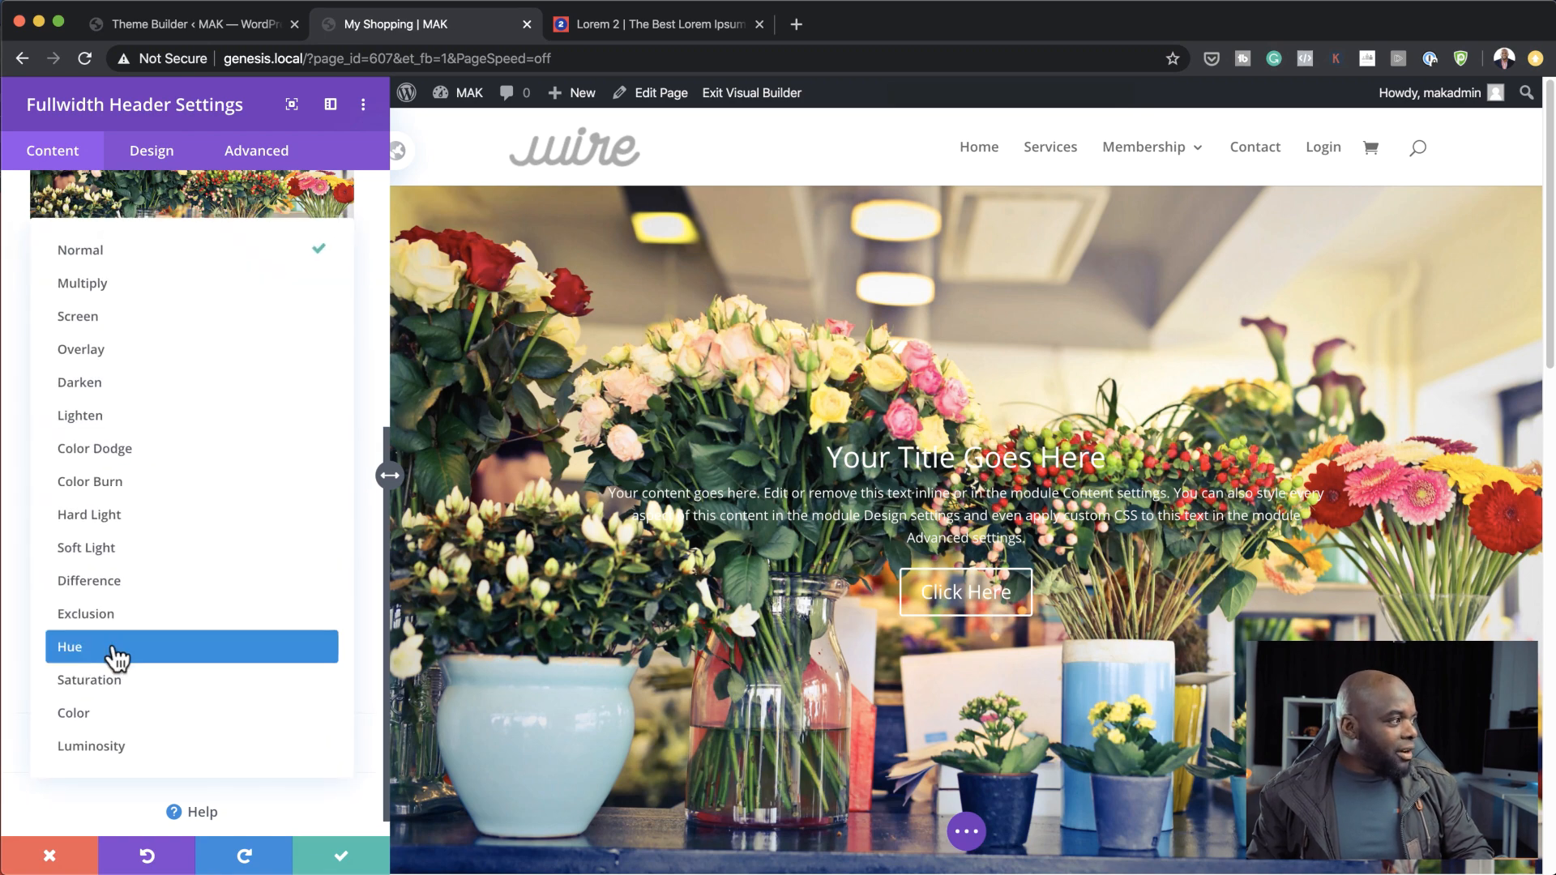
pyautogui.click(146, 350)
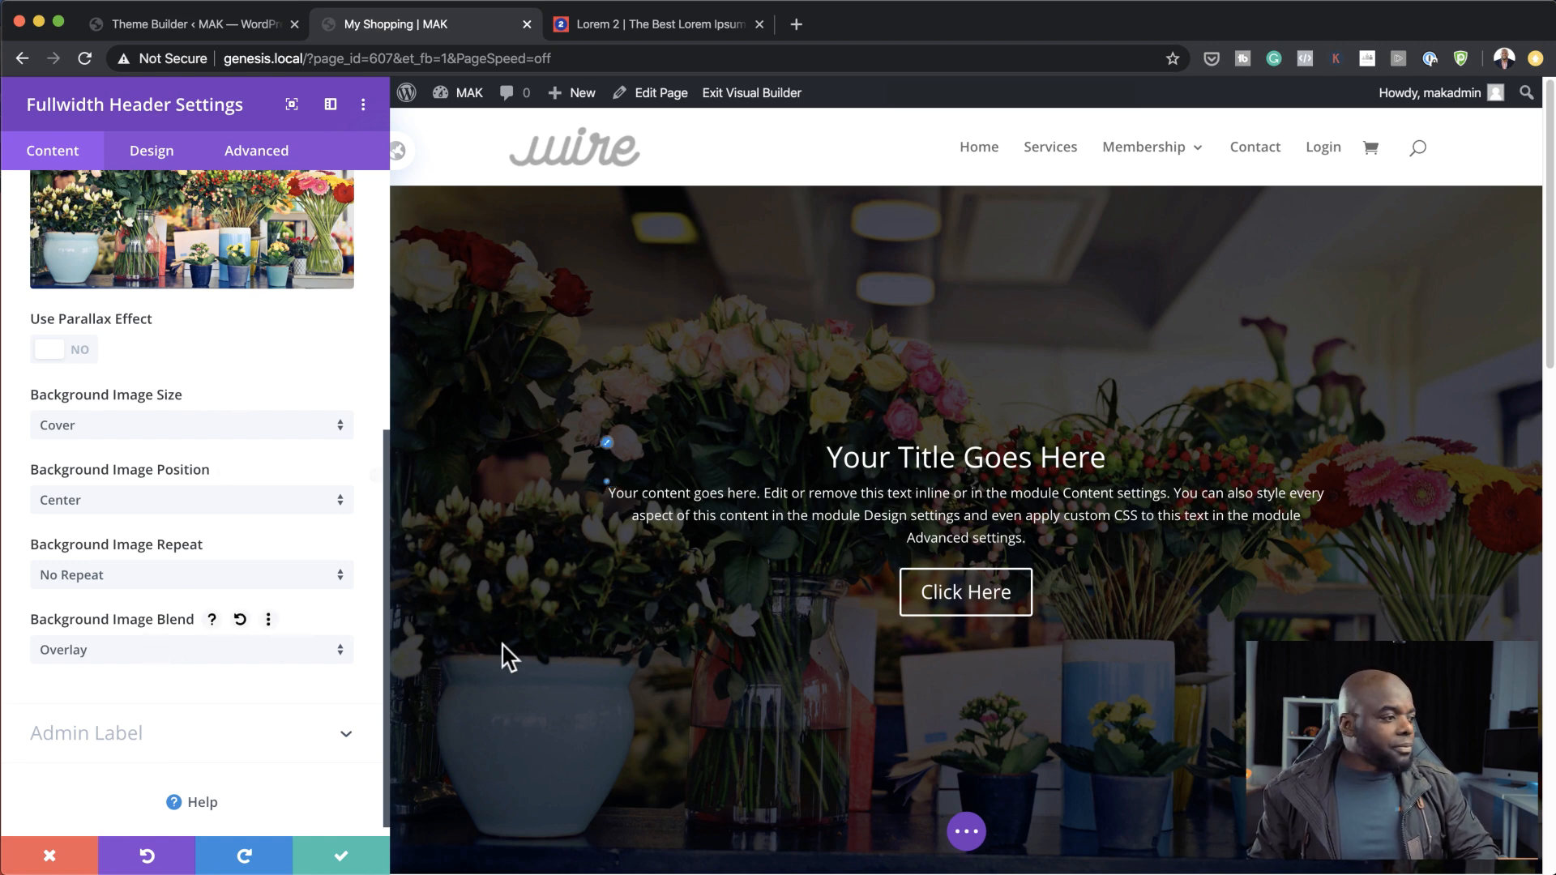
pyautogui.click(339, 858)
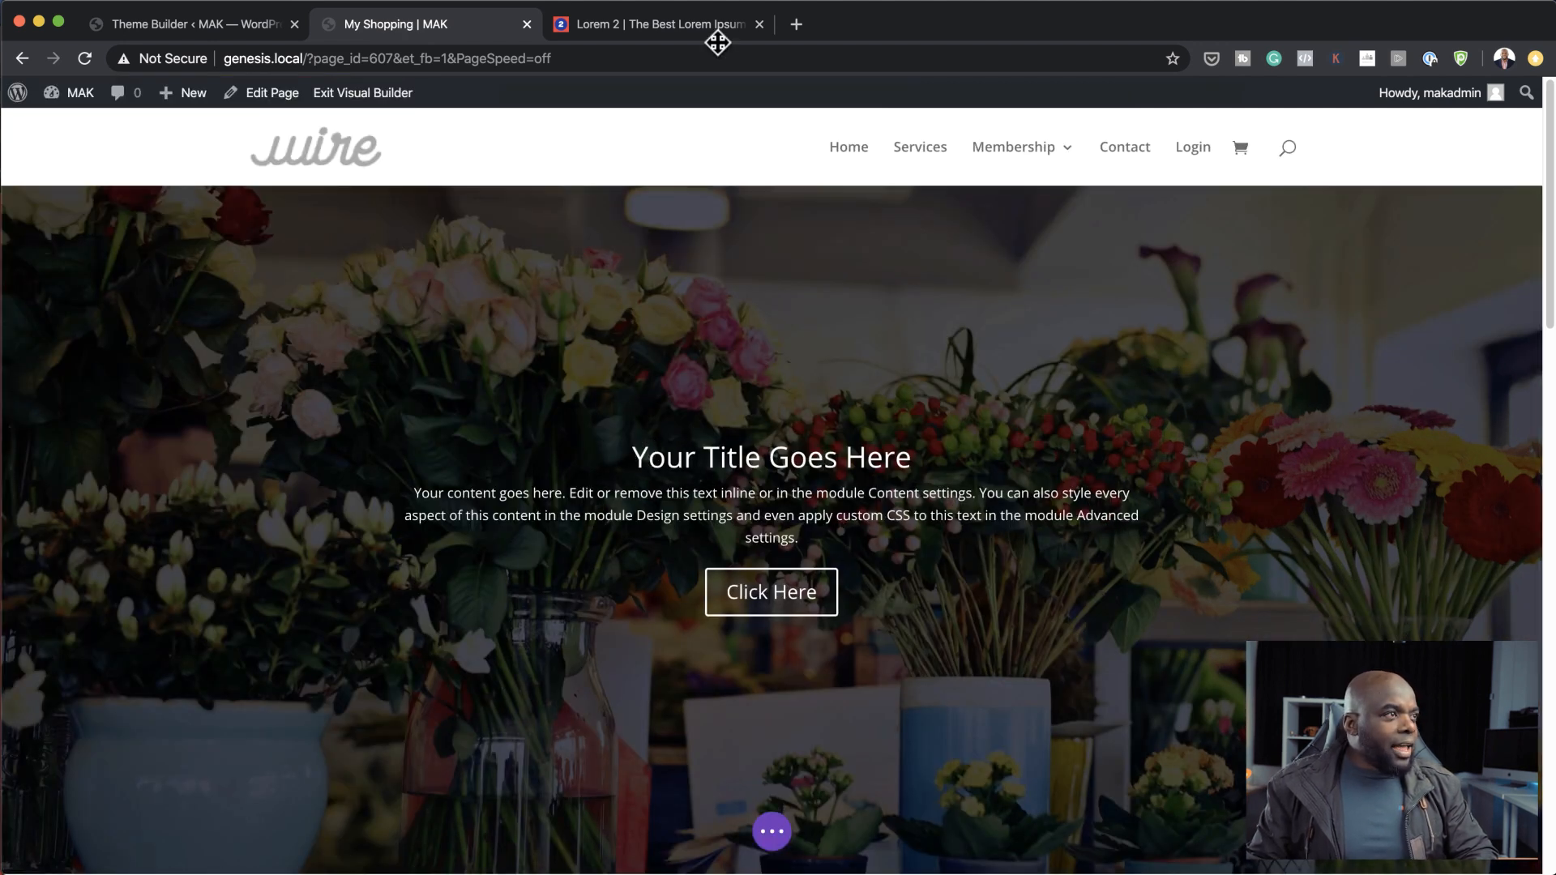
# Copy "Lorem ipsum dolor sit" from the Lorem 2 page and use it as the Fullwidth Header's title.
pyautogui.click(717, 26)
pyautogui.click(690, 299)
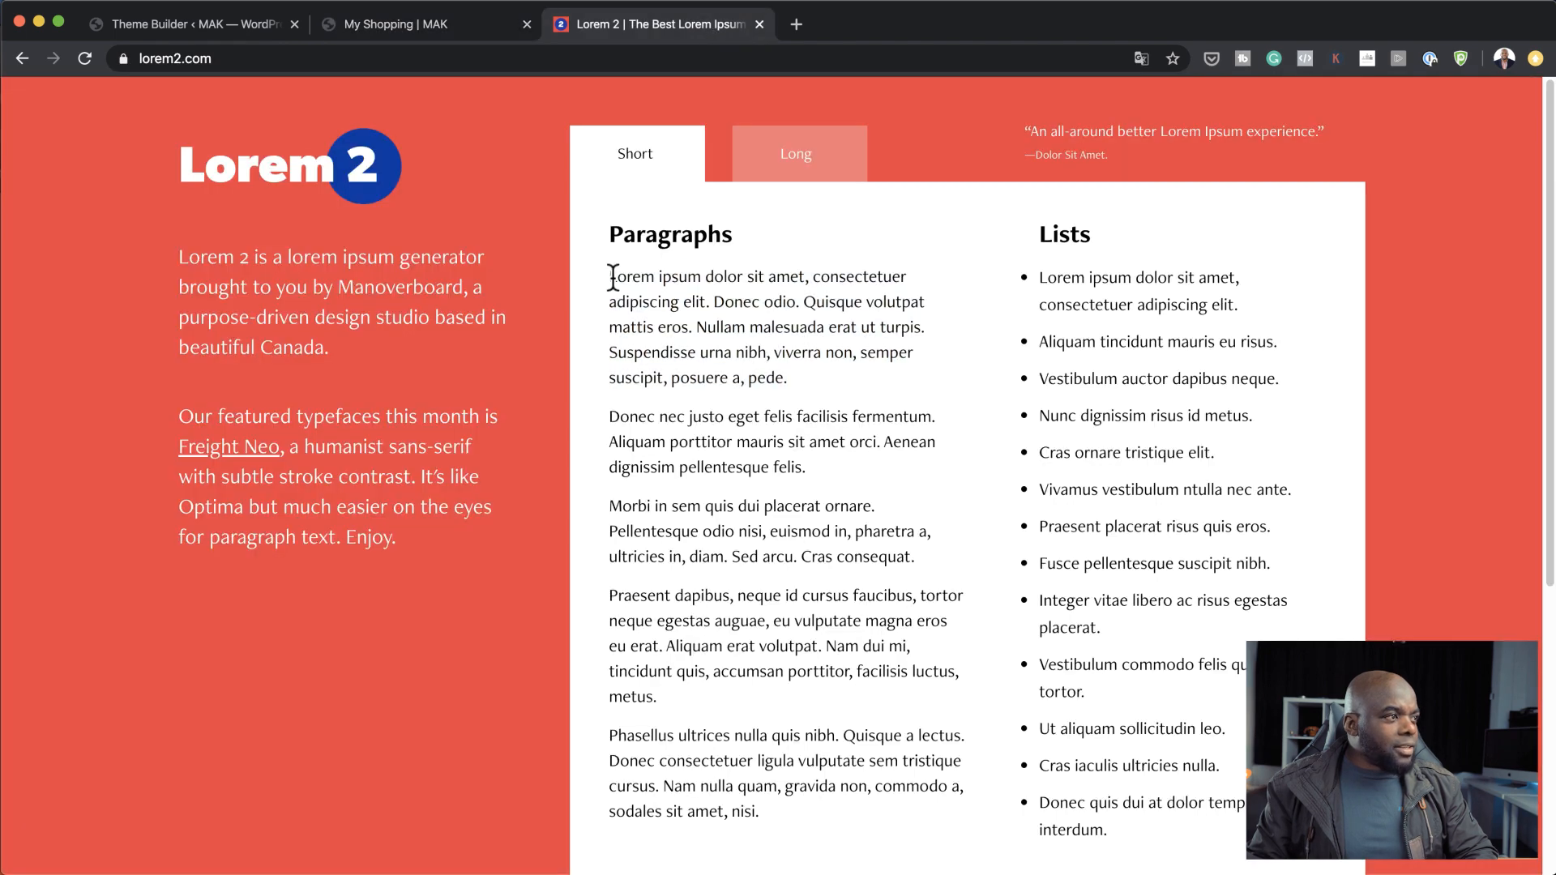
pyautogui.moveTo(610, 276); pyautogui.dragTo(765, 279)
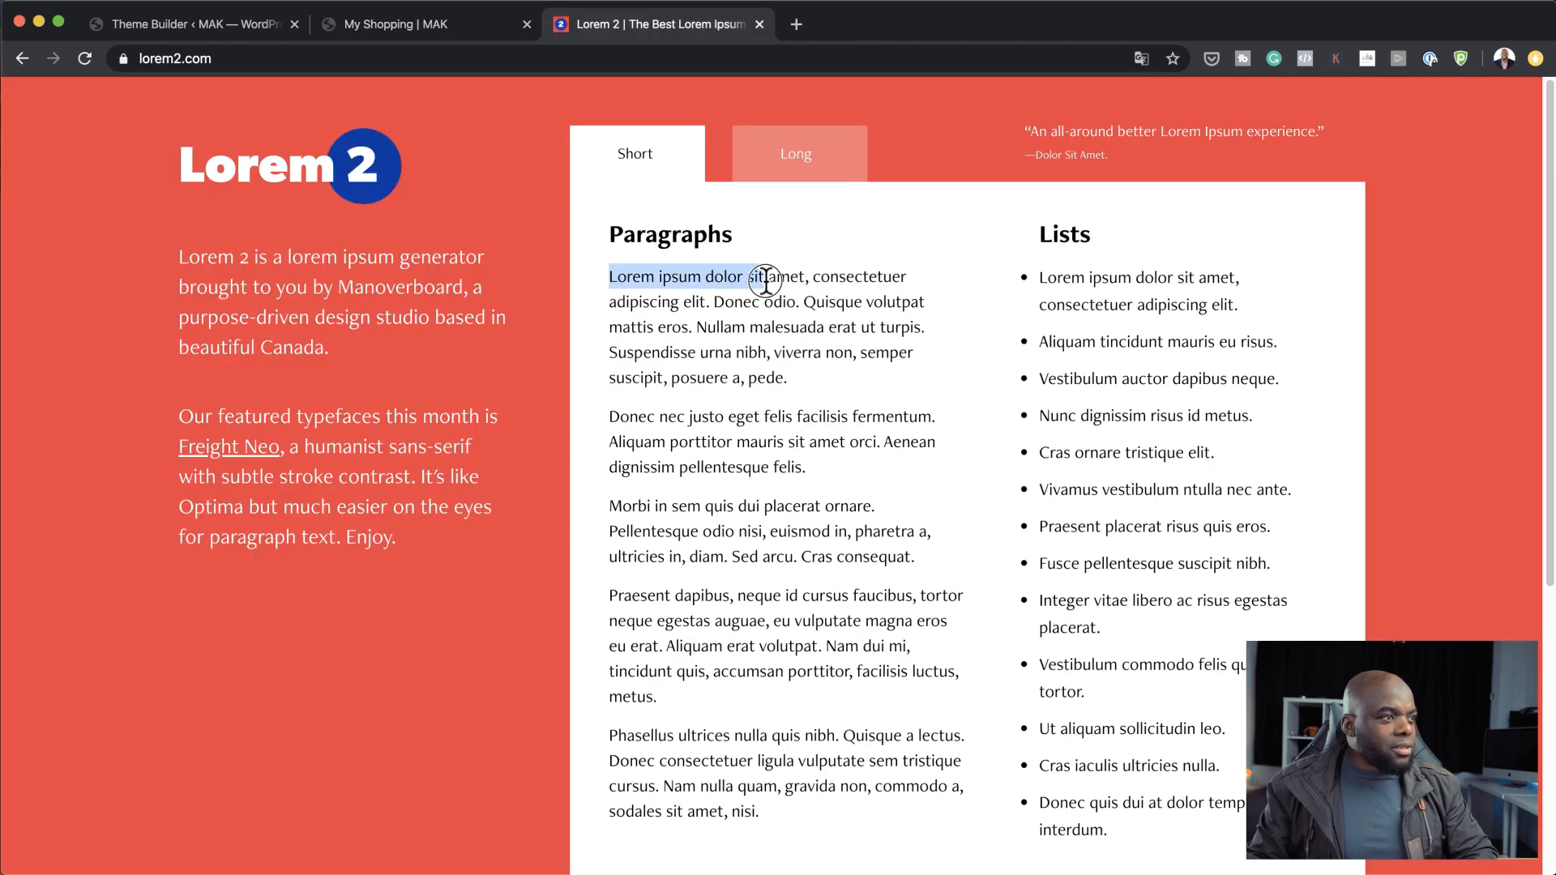
pyautogui.click(461, 24)
pyautogui.click(738, 235)
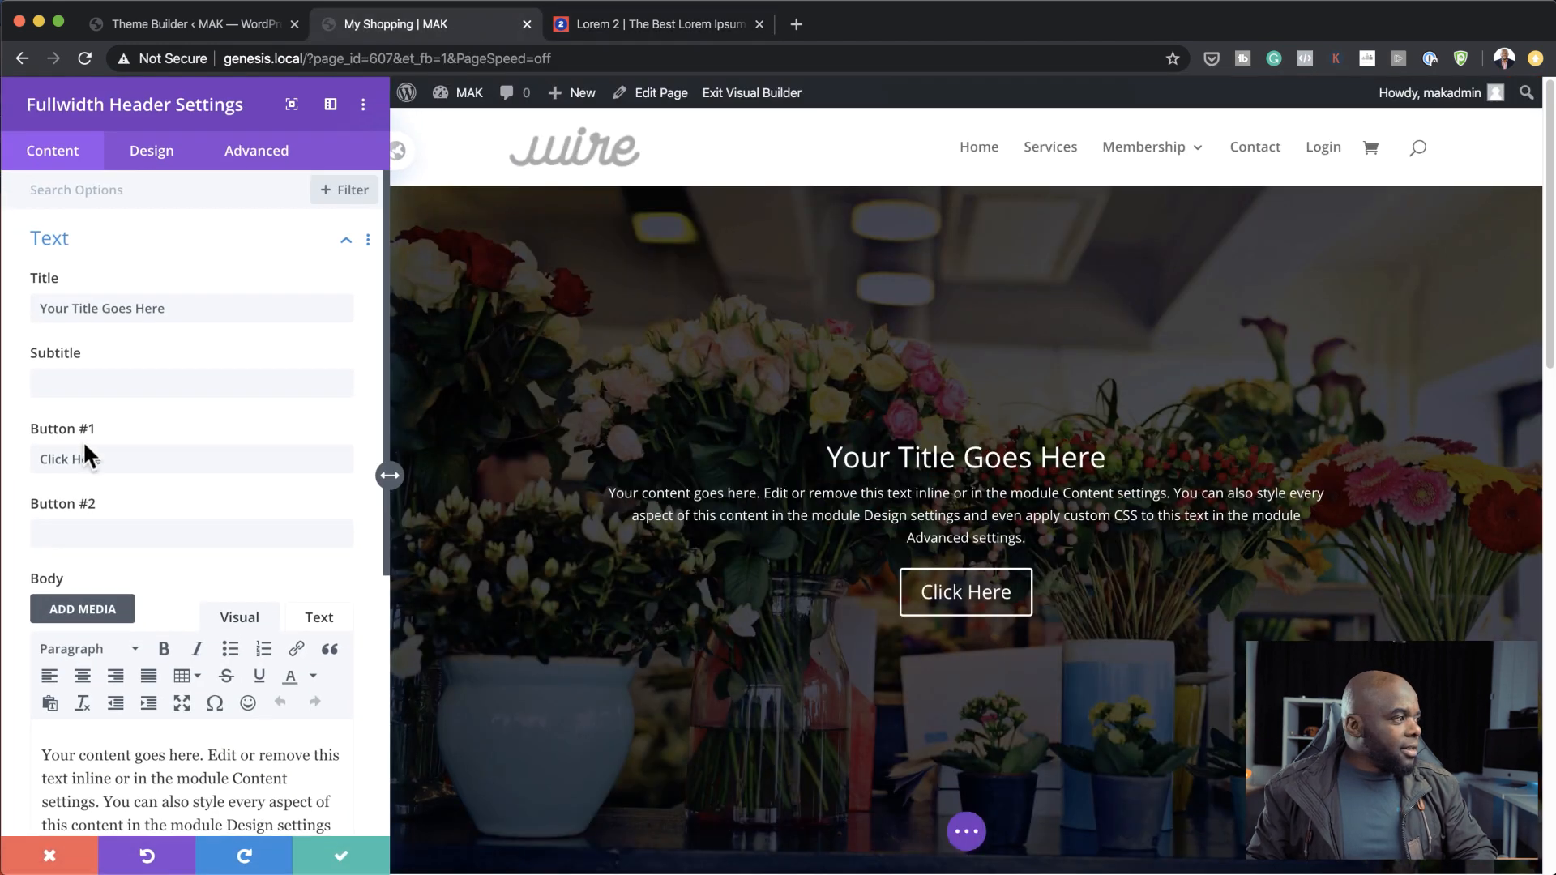
pyautogui.tripleClick(196, 306)
pyautogui.write('Lorem ipsum dolor sit')
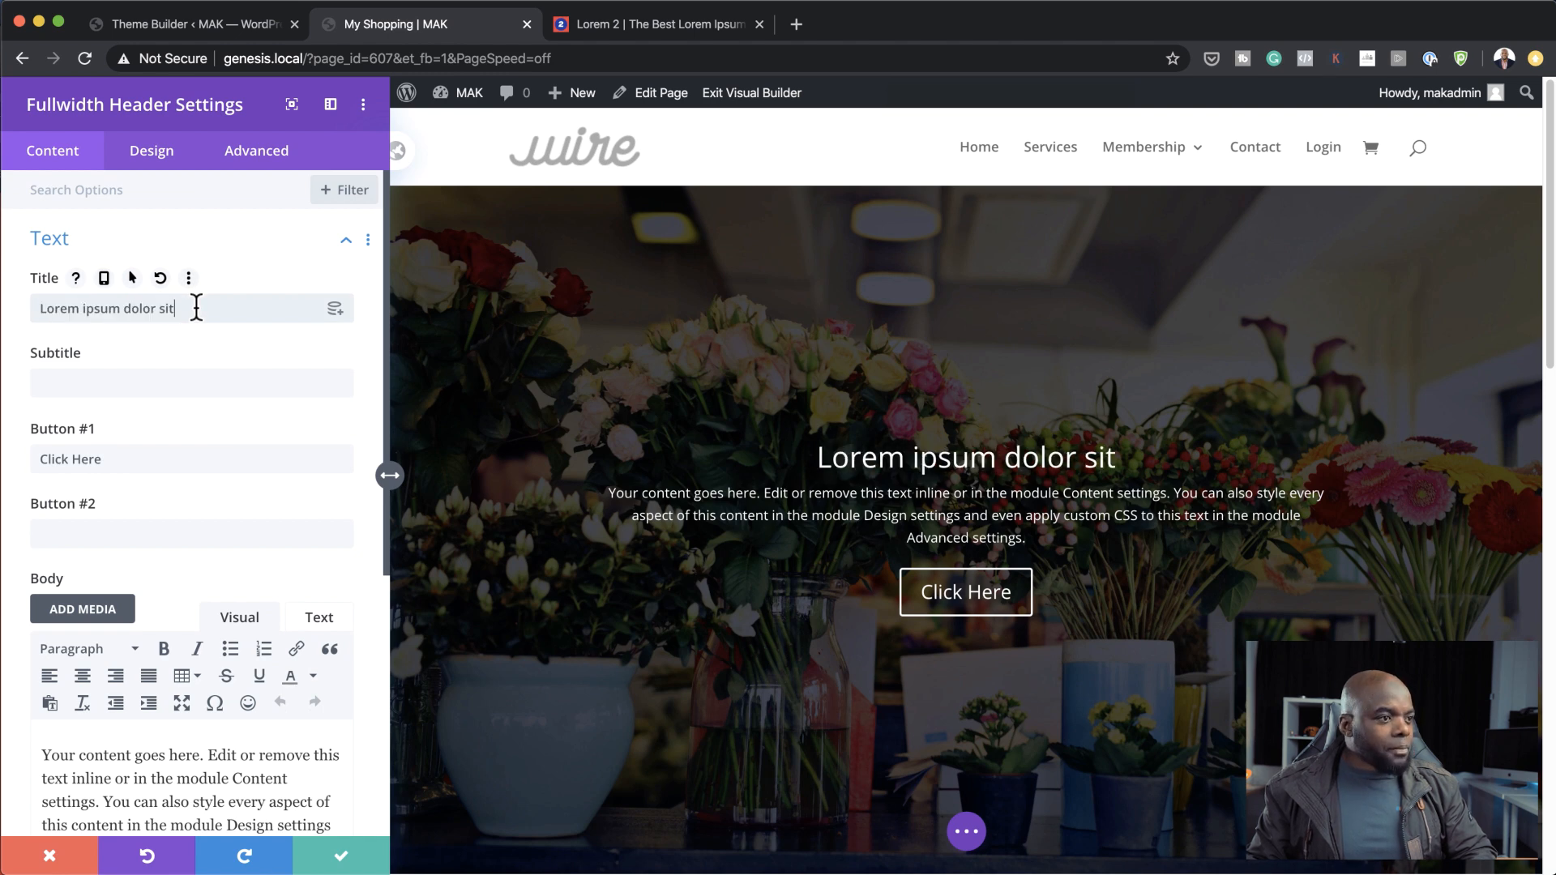
# Copy the paragraph starting "Morbi in sem quis dui placerat ornare" from the Lorem 2 page and replace the Fullwidth Header's body text with it.
pyautogui.click(670, 26)
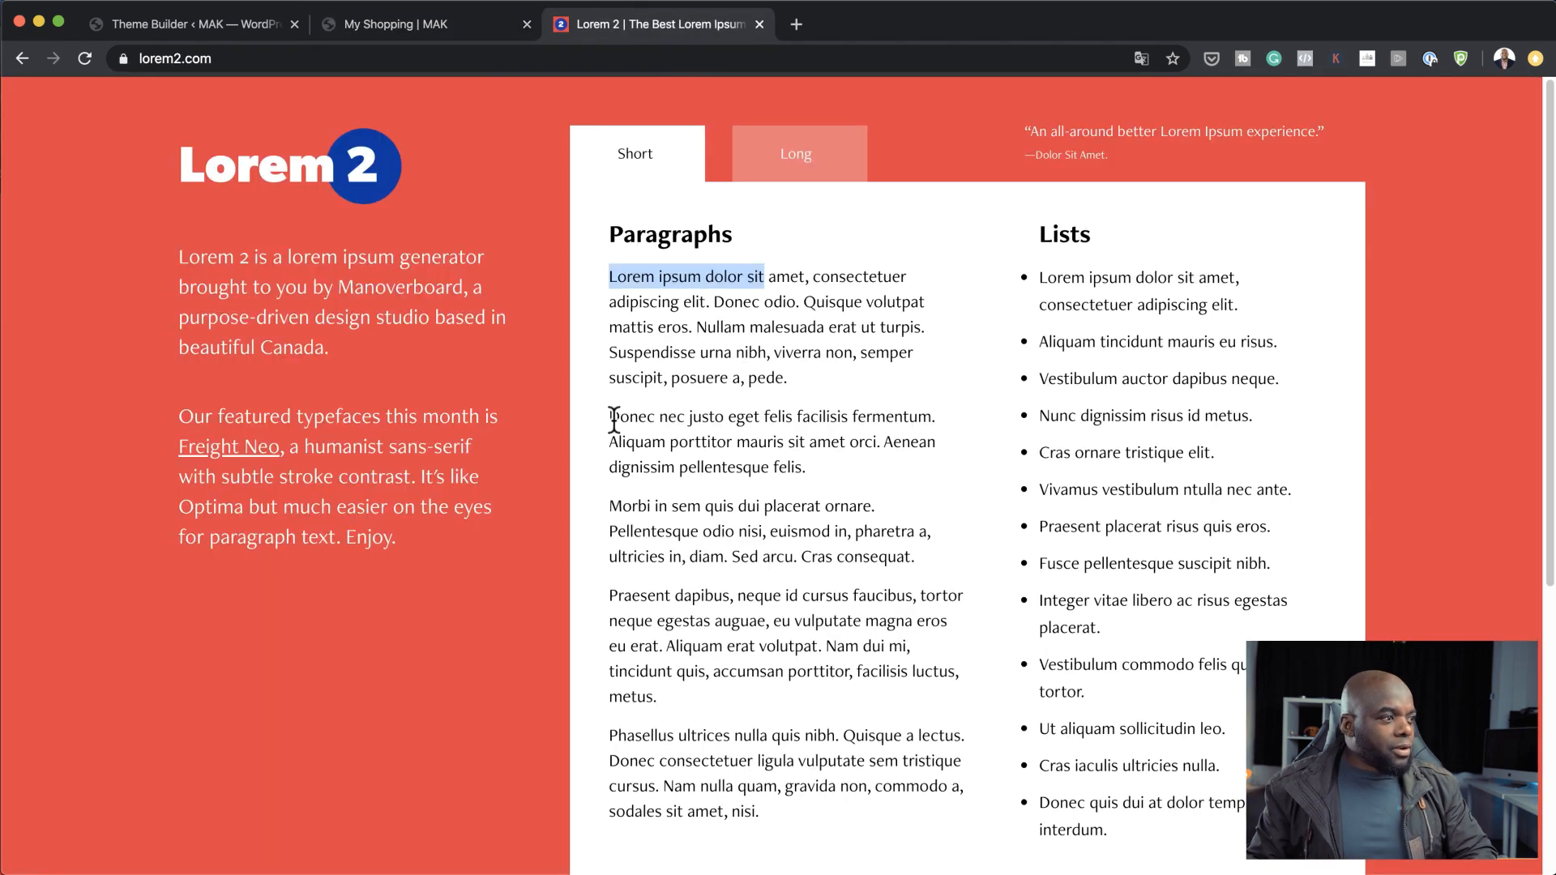
pyautogui.moveTo(610, 505); pyautogui.dragTo(915, 556)
pyautogui.press('super+c')
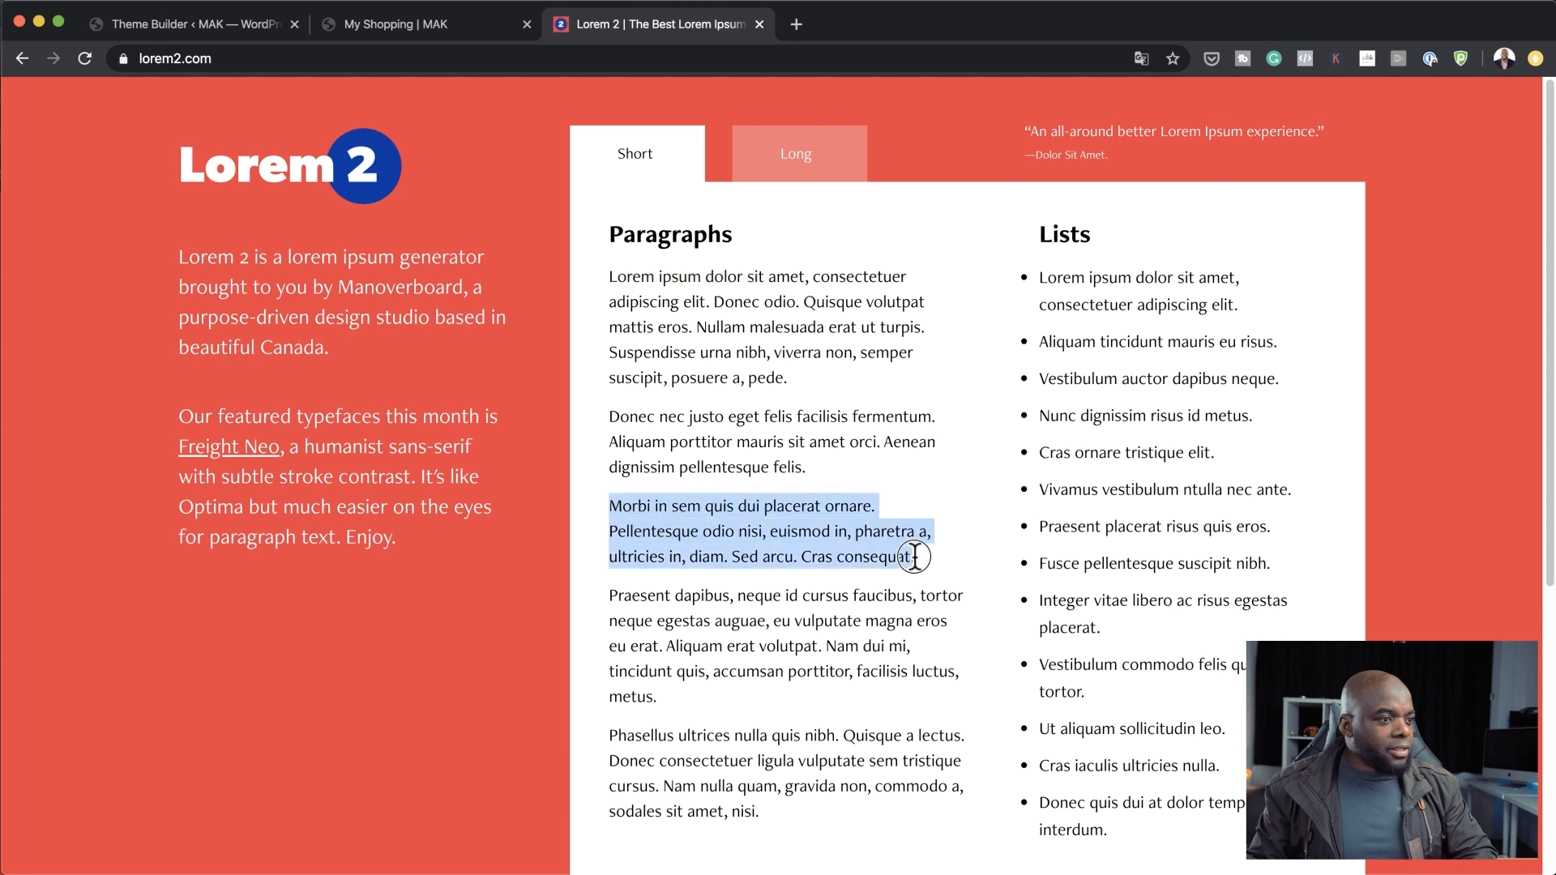
pyautogui.click(438, 24)
pyautogui.scroll(-3, 278, 739)
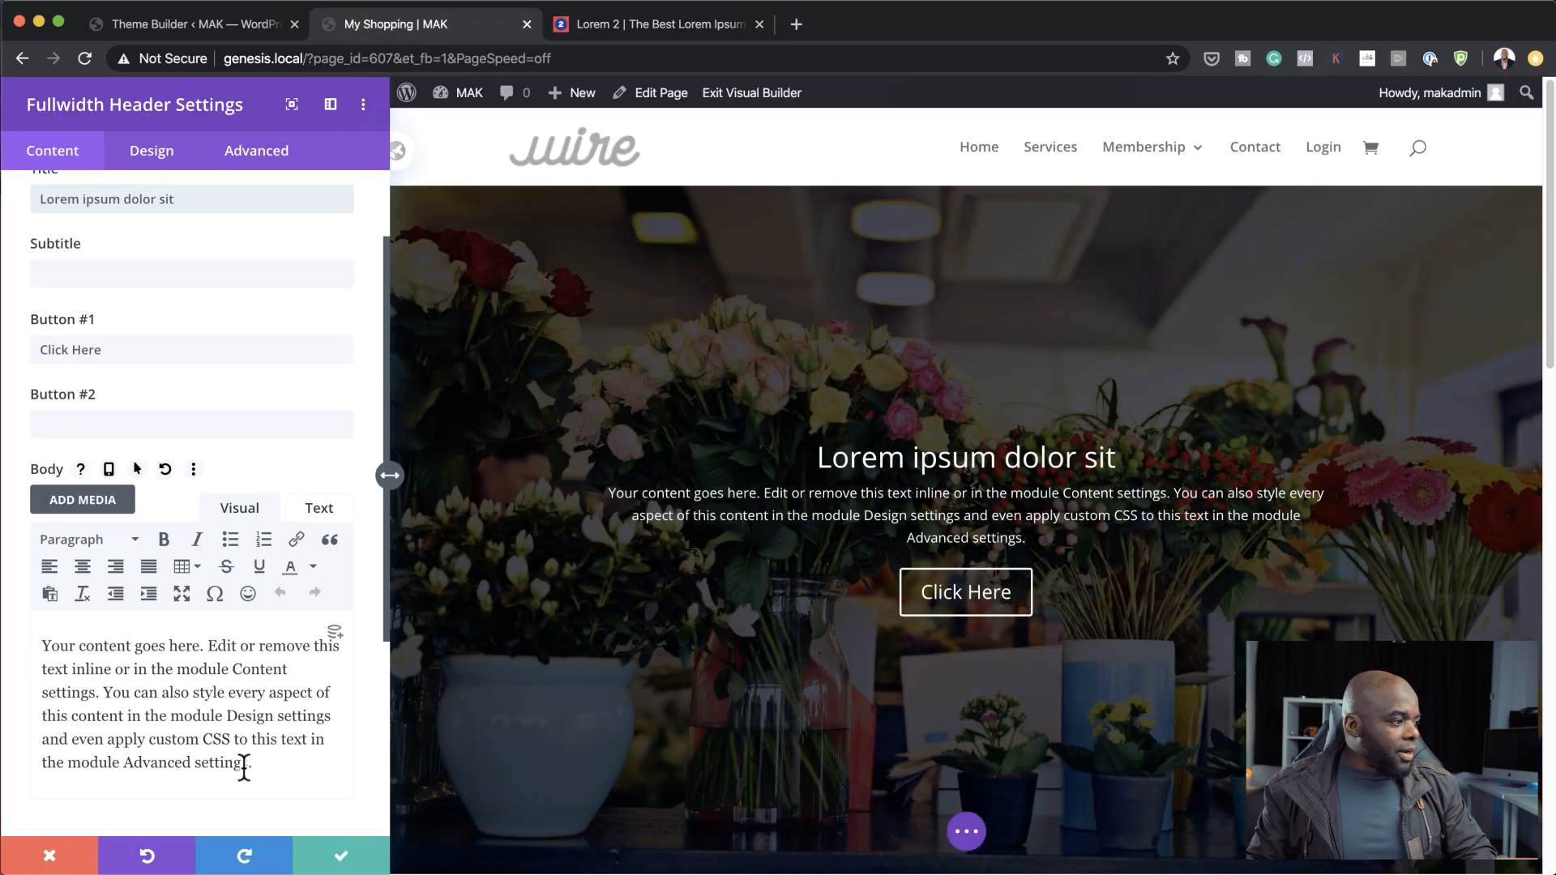
pyautogui.press('super+a')
pyautogui.press('super+v')
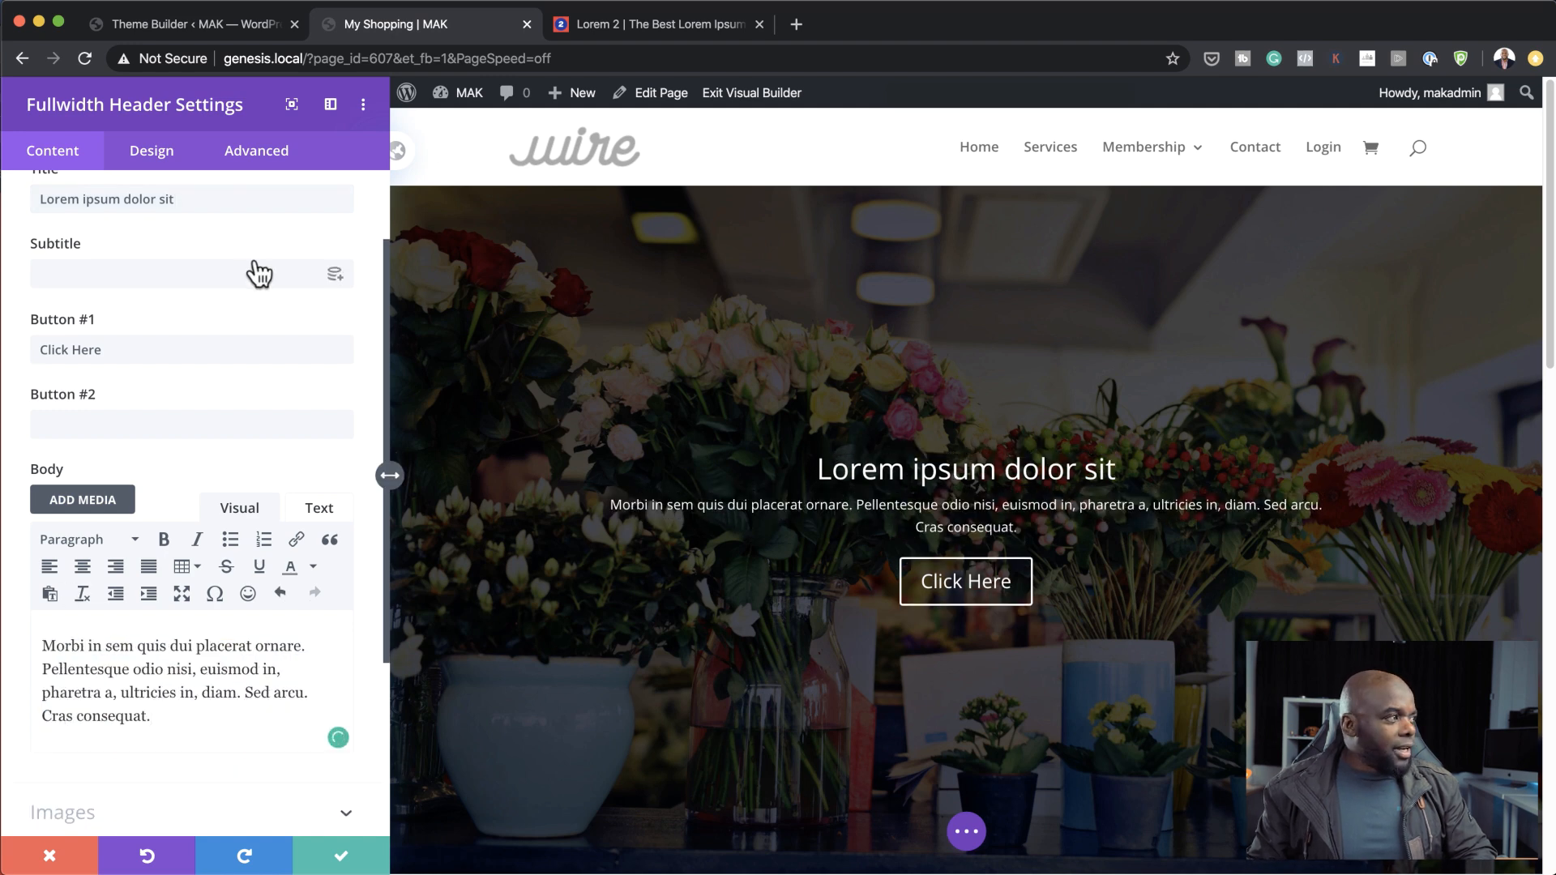
# Style the header's title text with the Playfair Display font, a 58px text size and Bold weight.
pyautogui.click(166, 162)
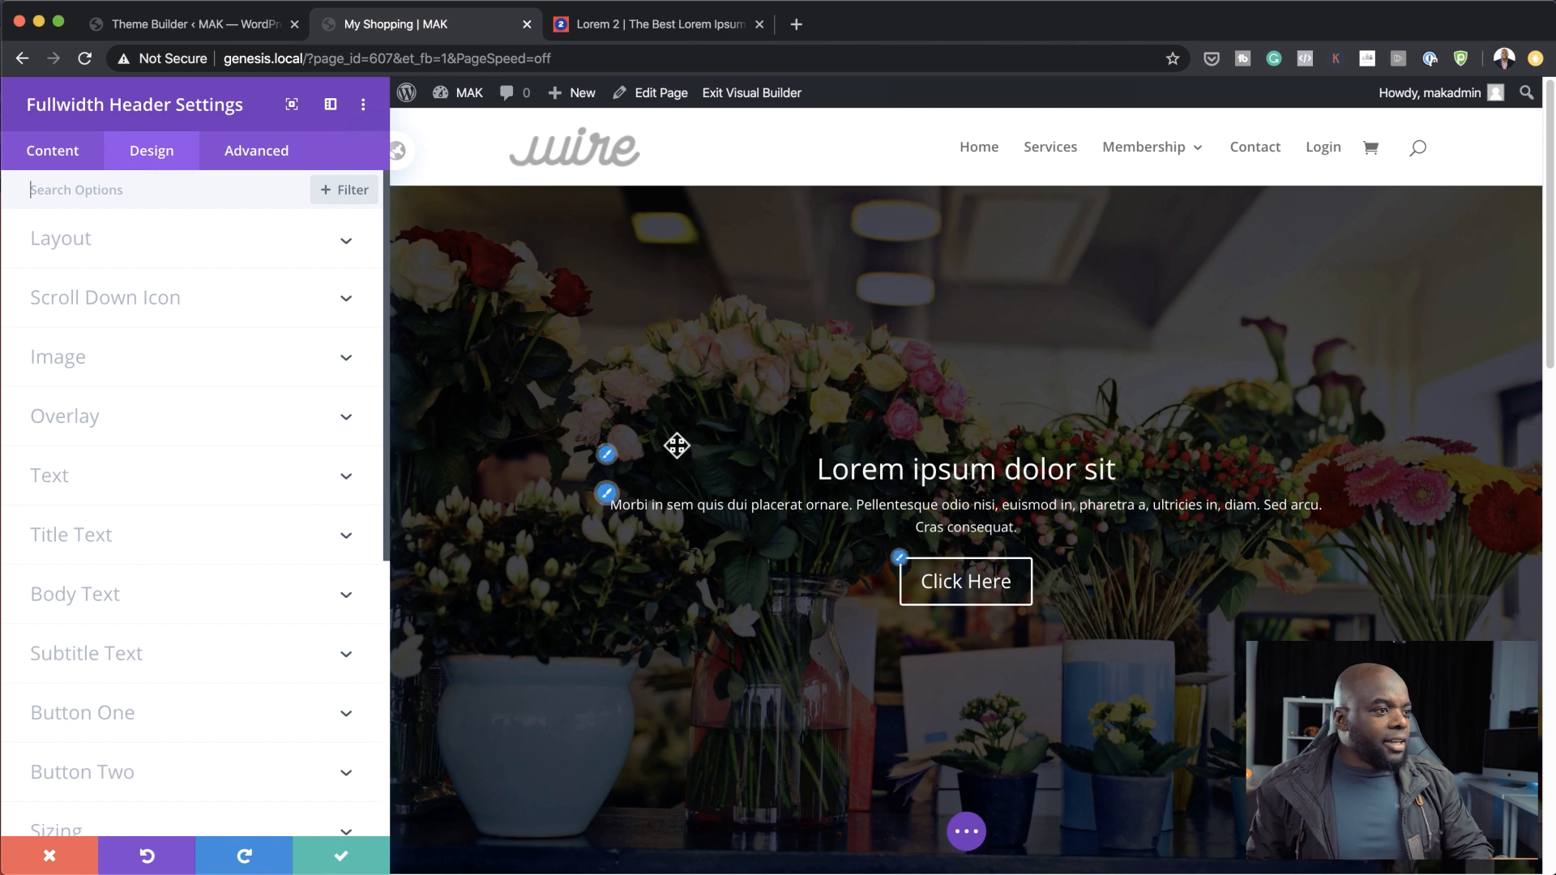
pyautogui.click(607, 455)
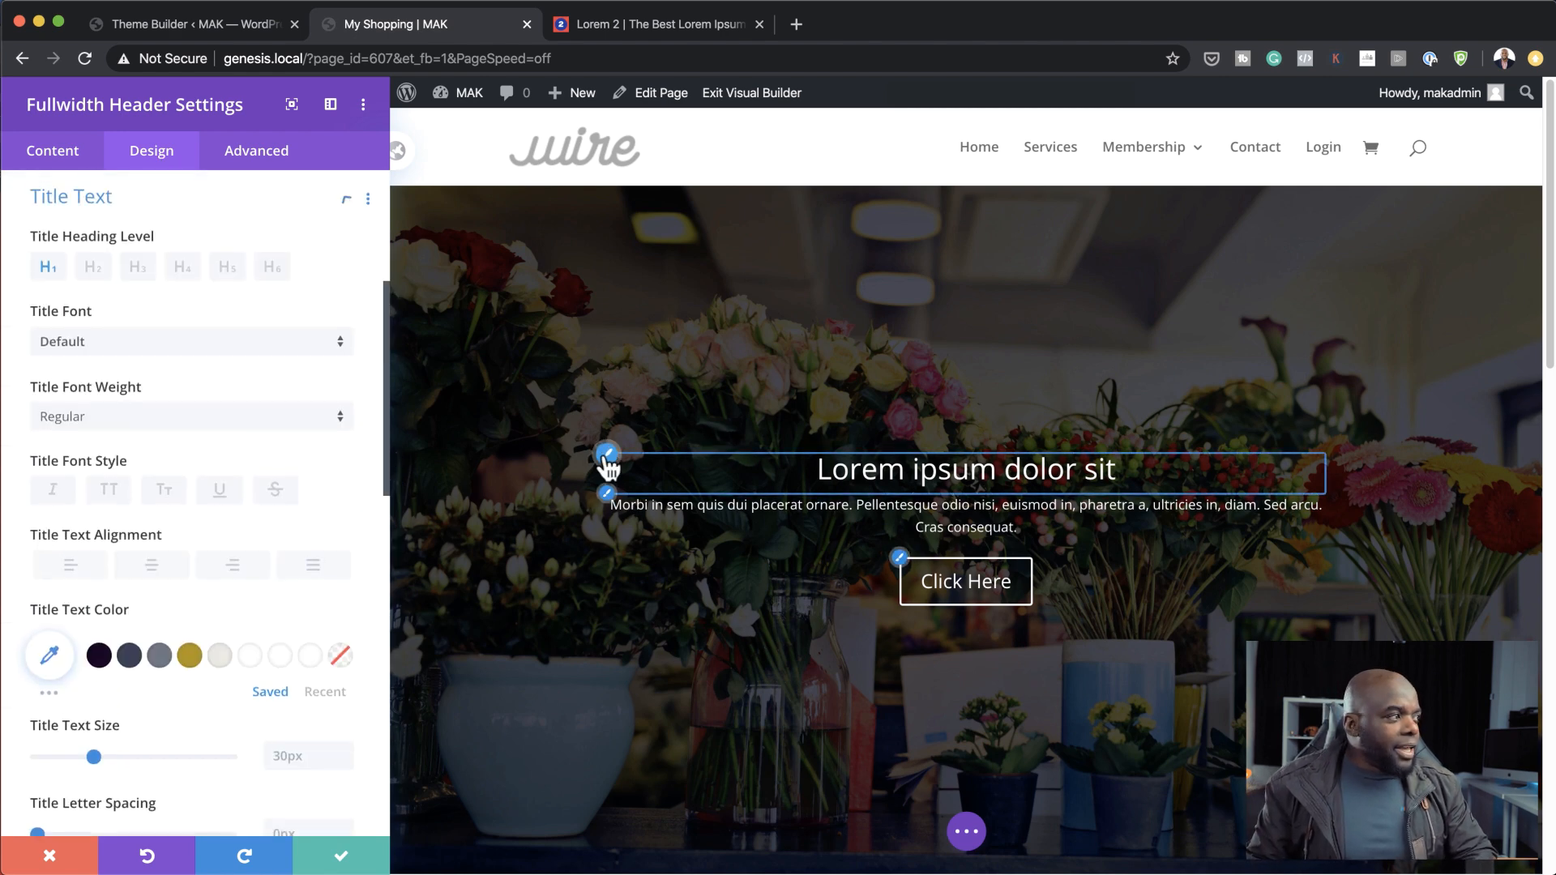
pyautogui.click(215, 354)
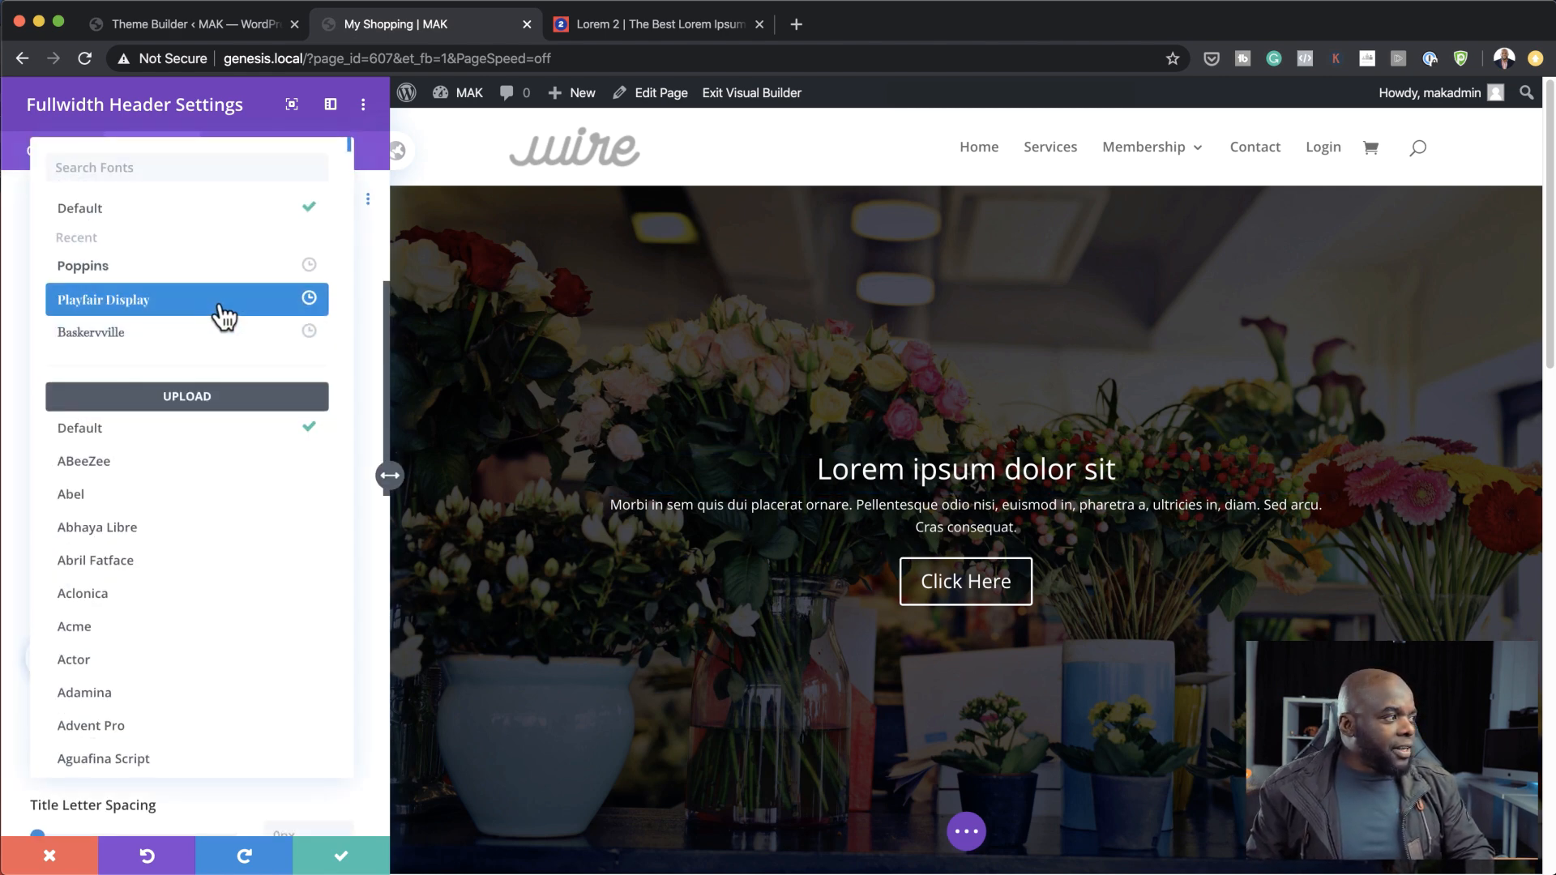
pyautogui.click(221, 309)
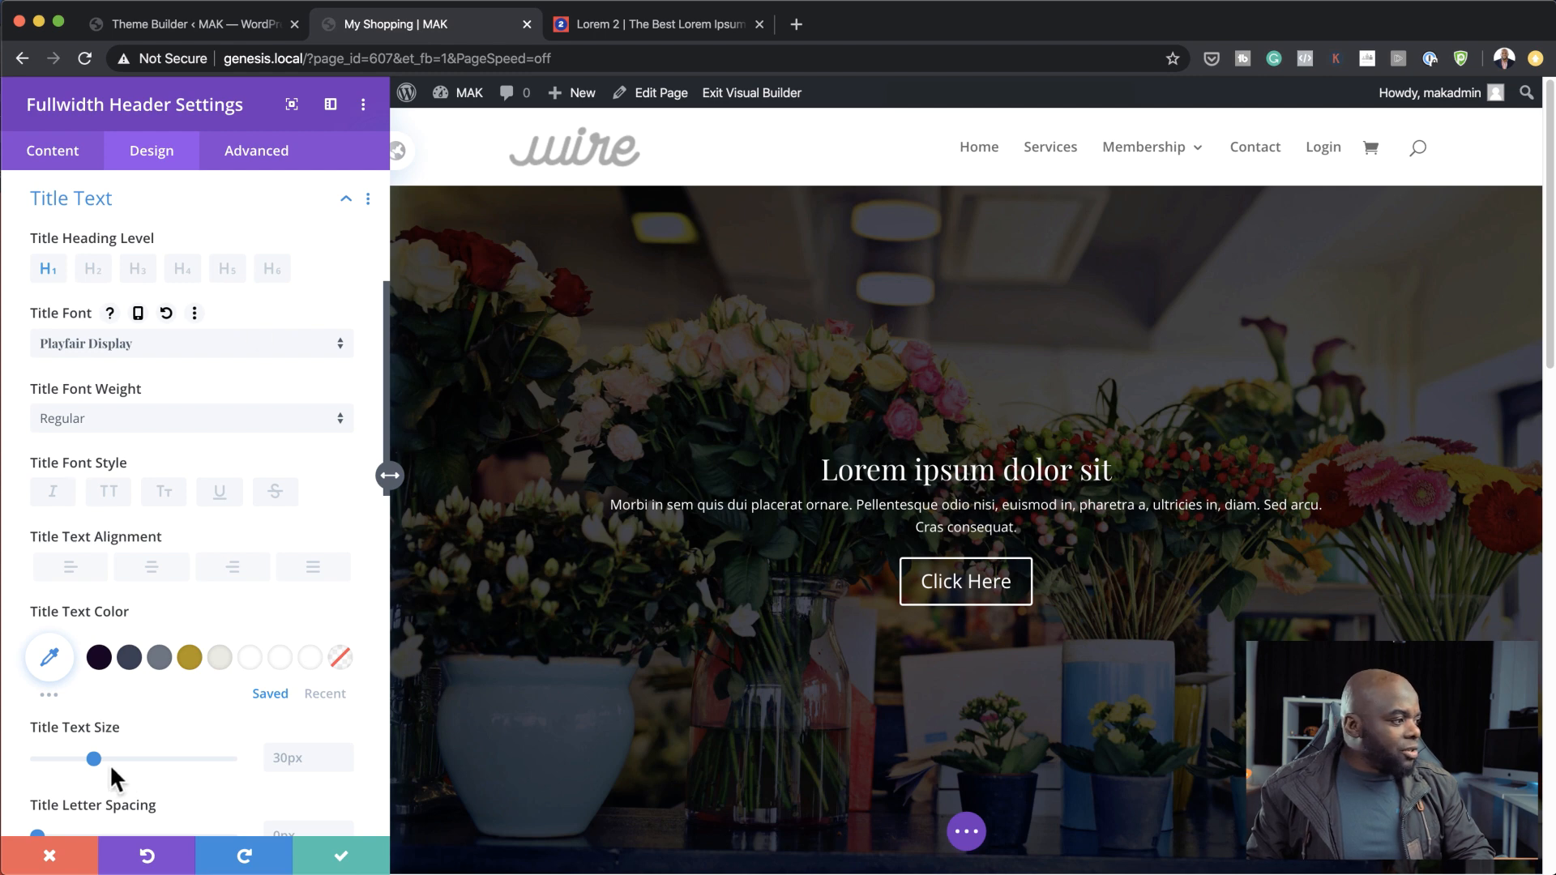
pyautogui.moveTo(94, 758); pyautogui.dragTo(150, 771)
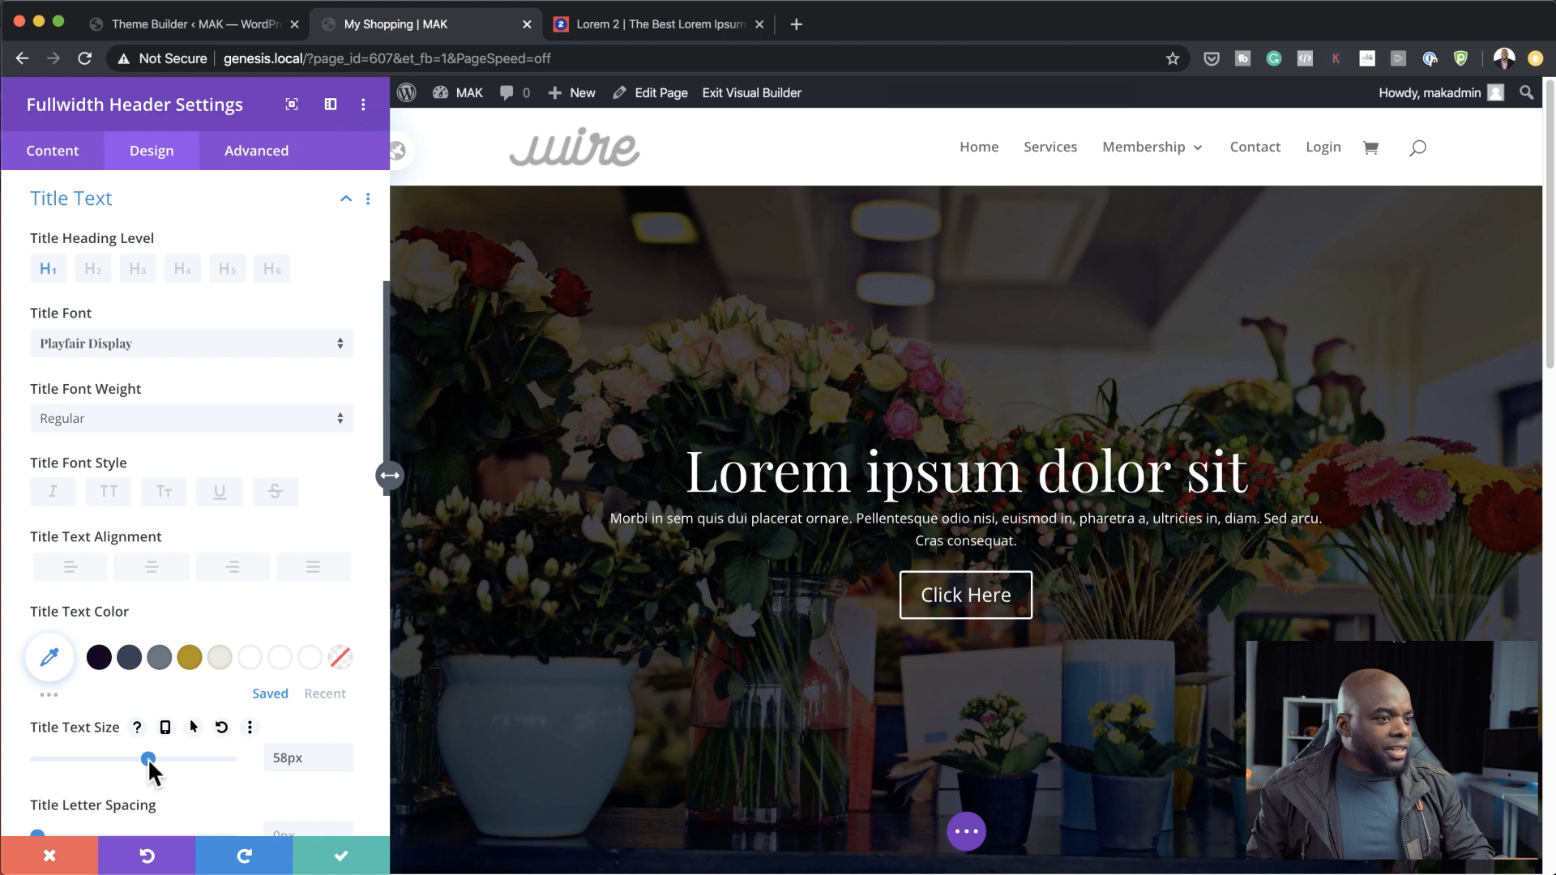
pyautogui.click(138, 432)
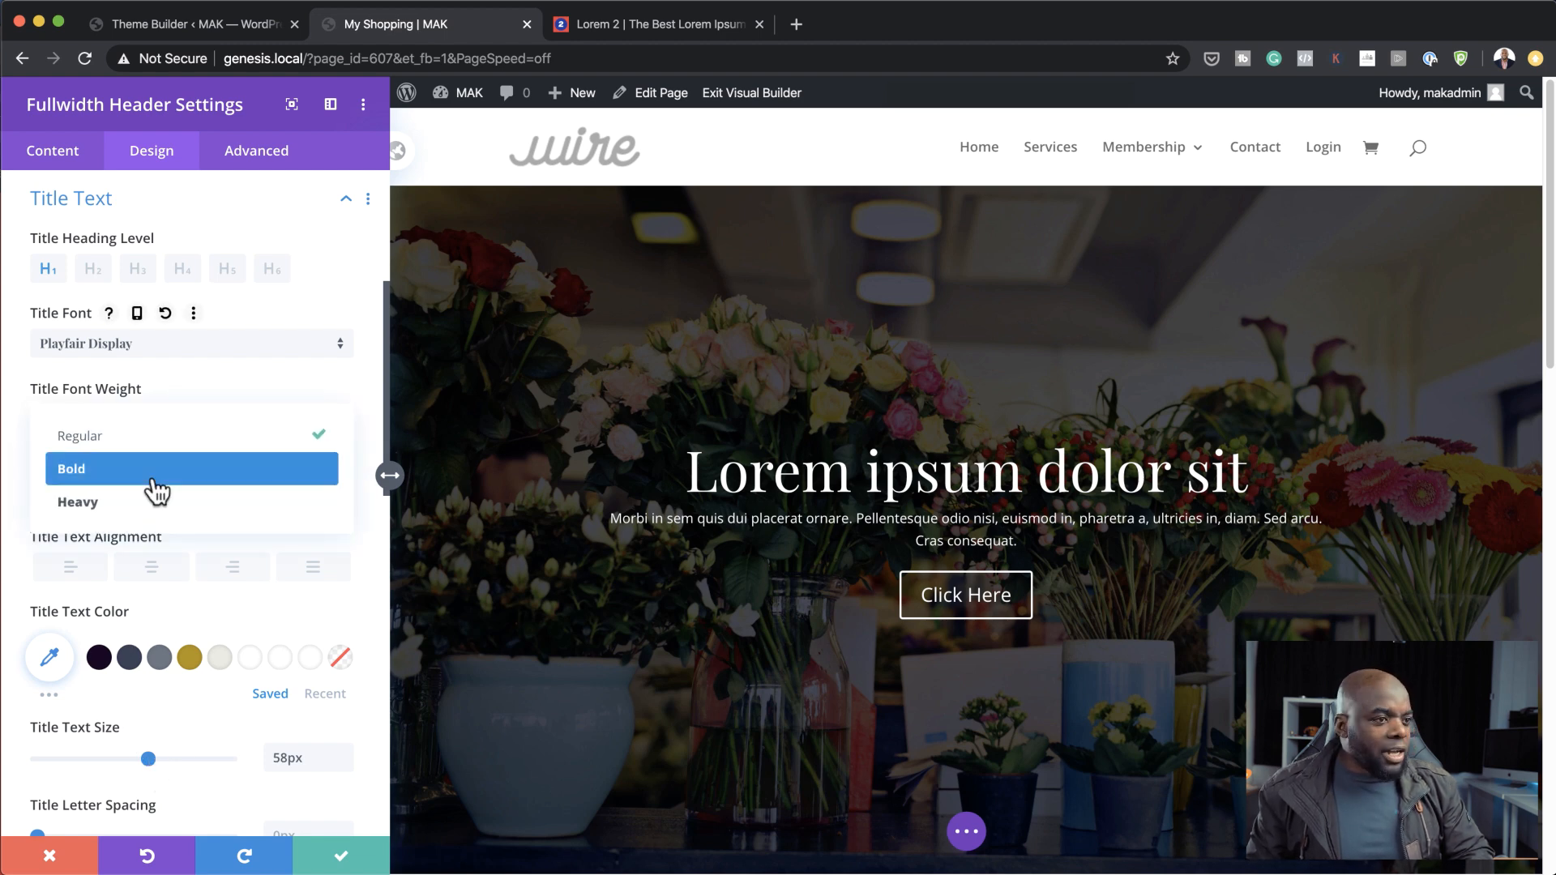
pyautogui.click(154, 474)
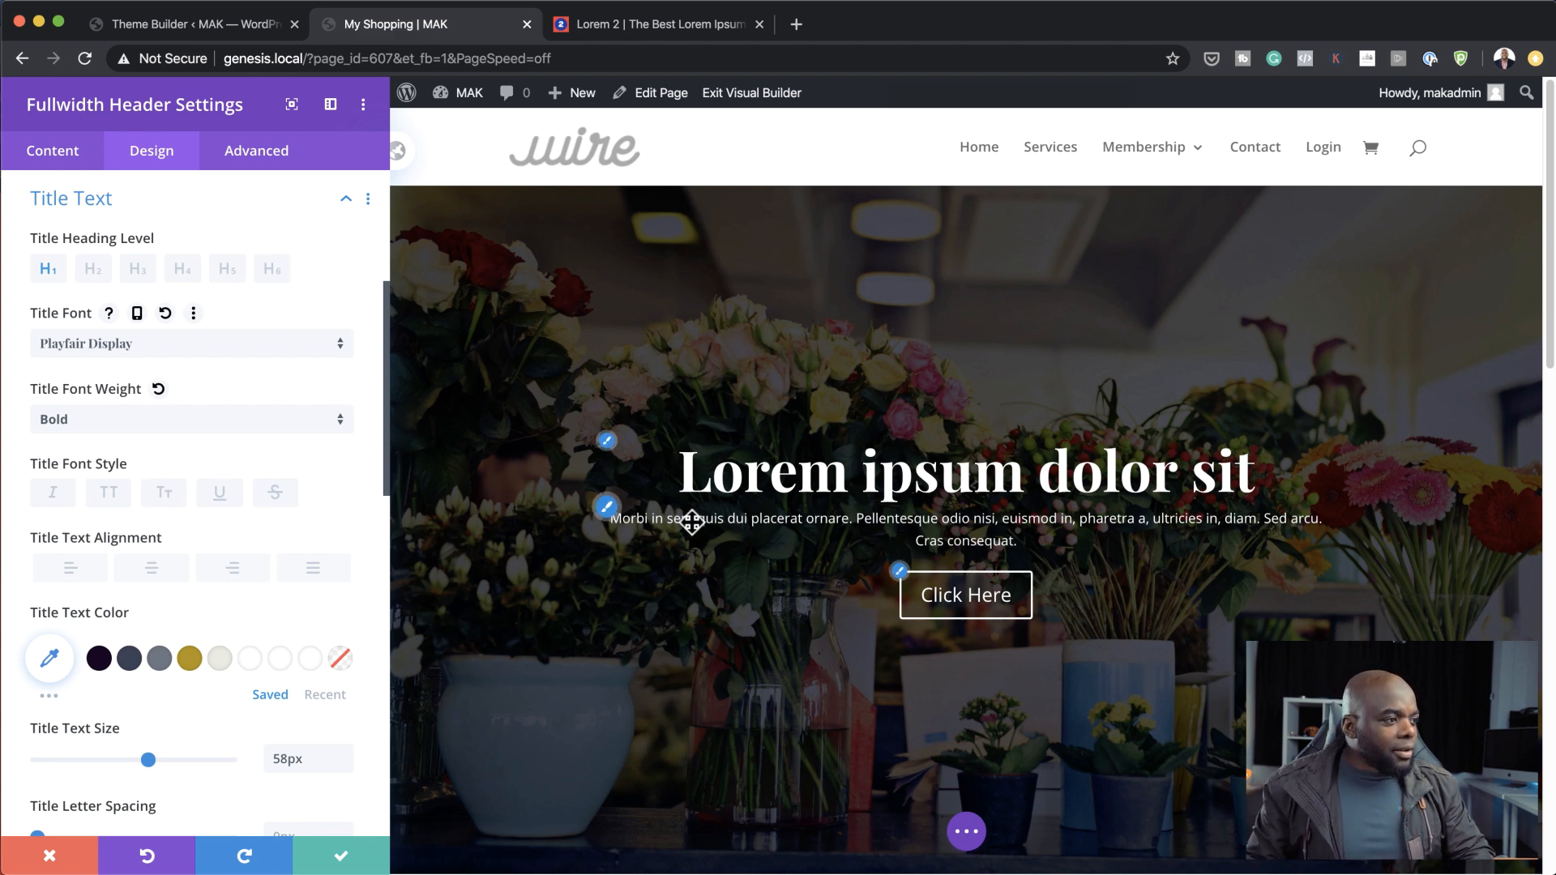
# Style the header's body text with the Poppins font, a 20px text size and a 1.8em line height.
pyautogui.click(612, 517)
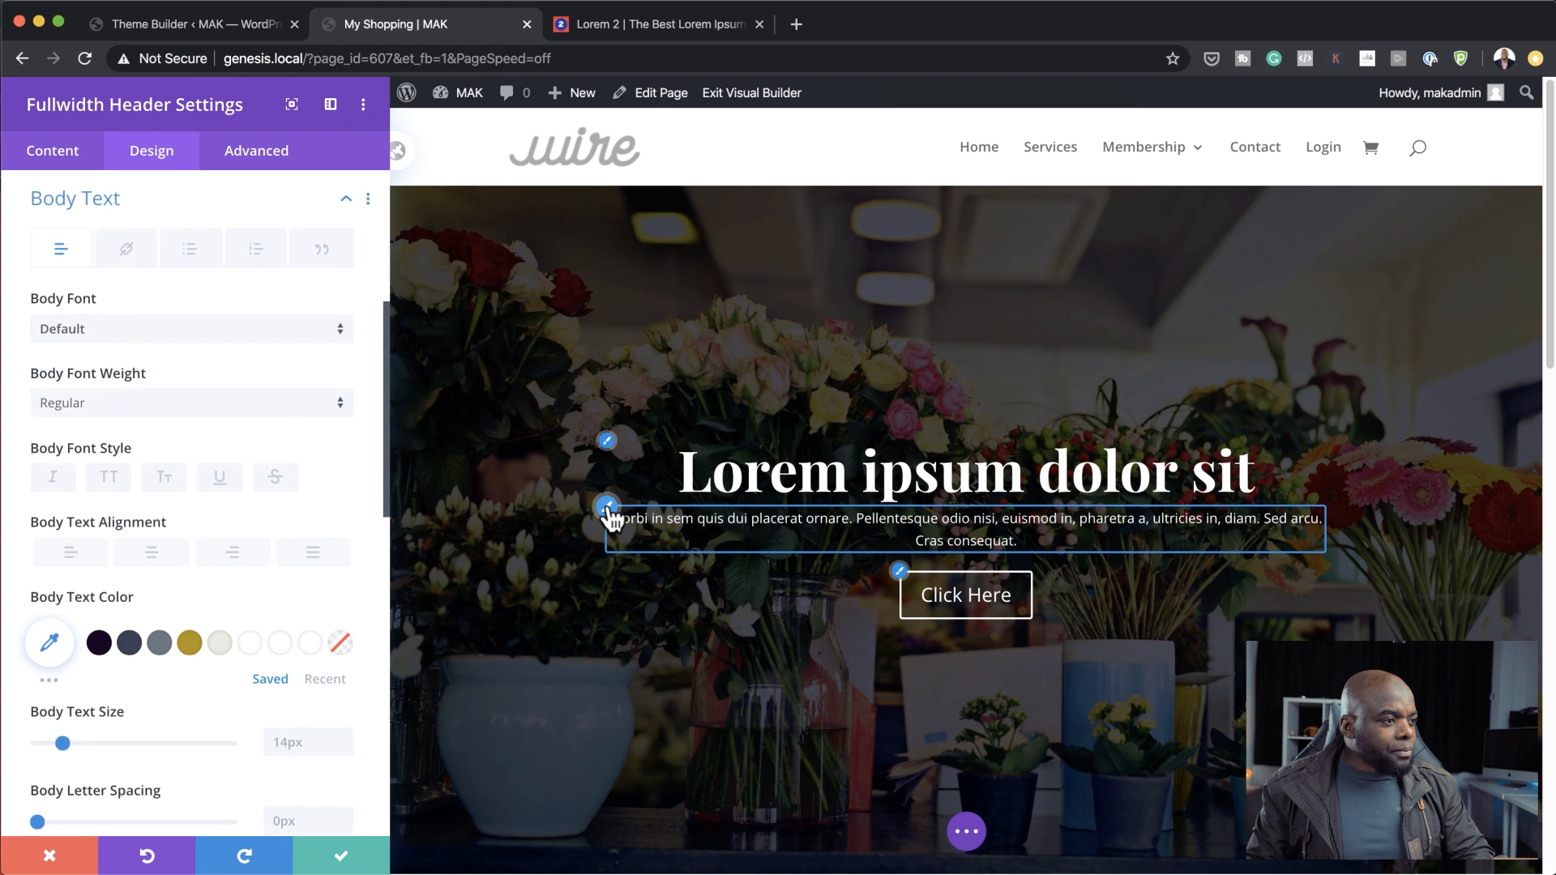
pyautogui.click(119, 336)
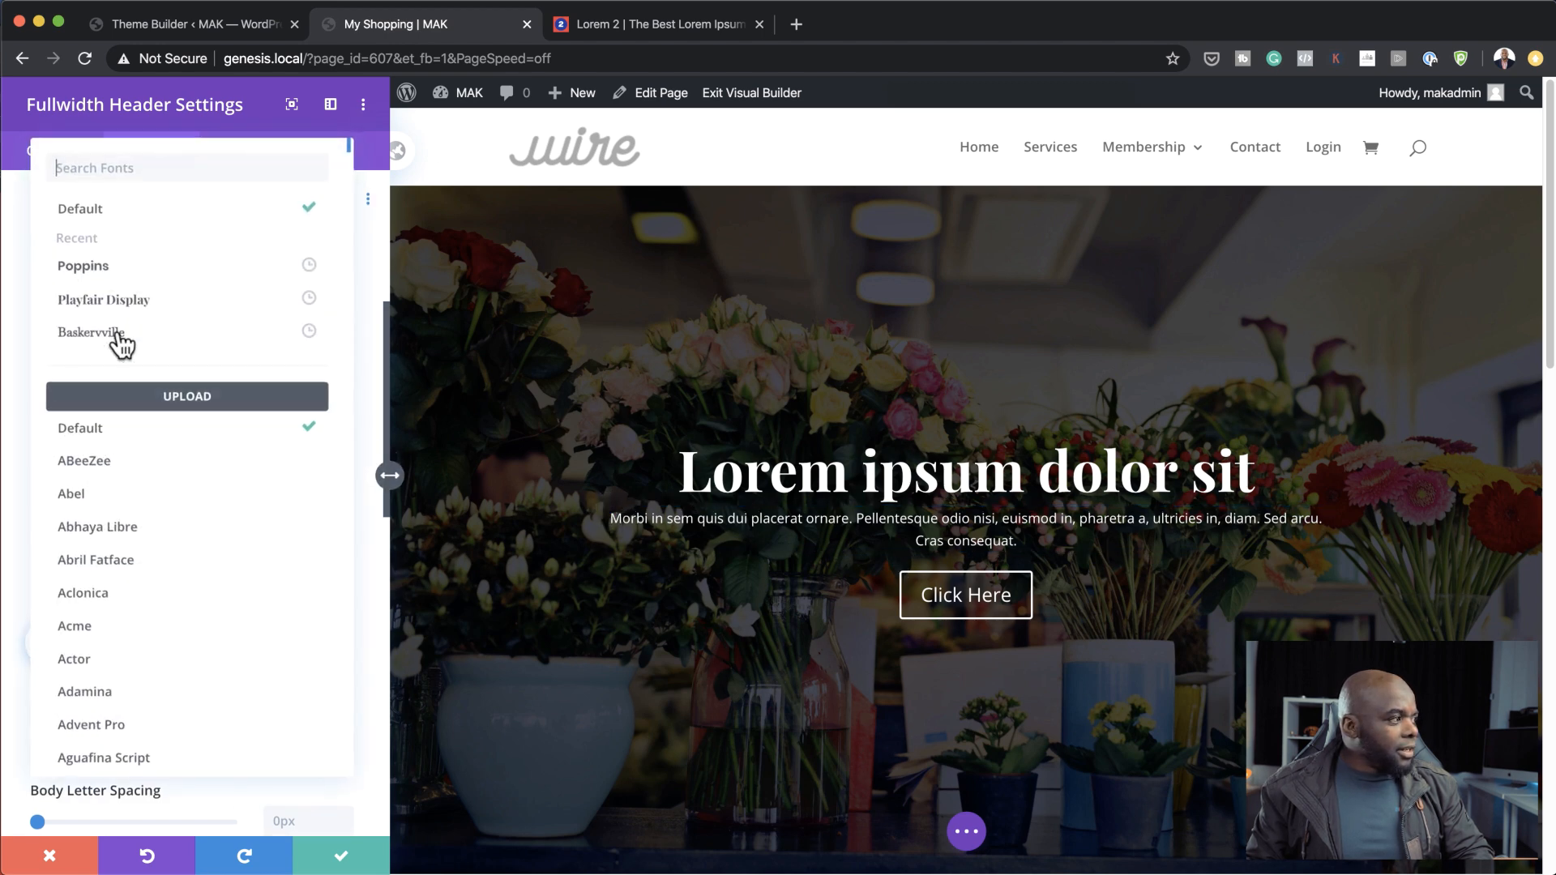
pyautogui.click(146, 278)
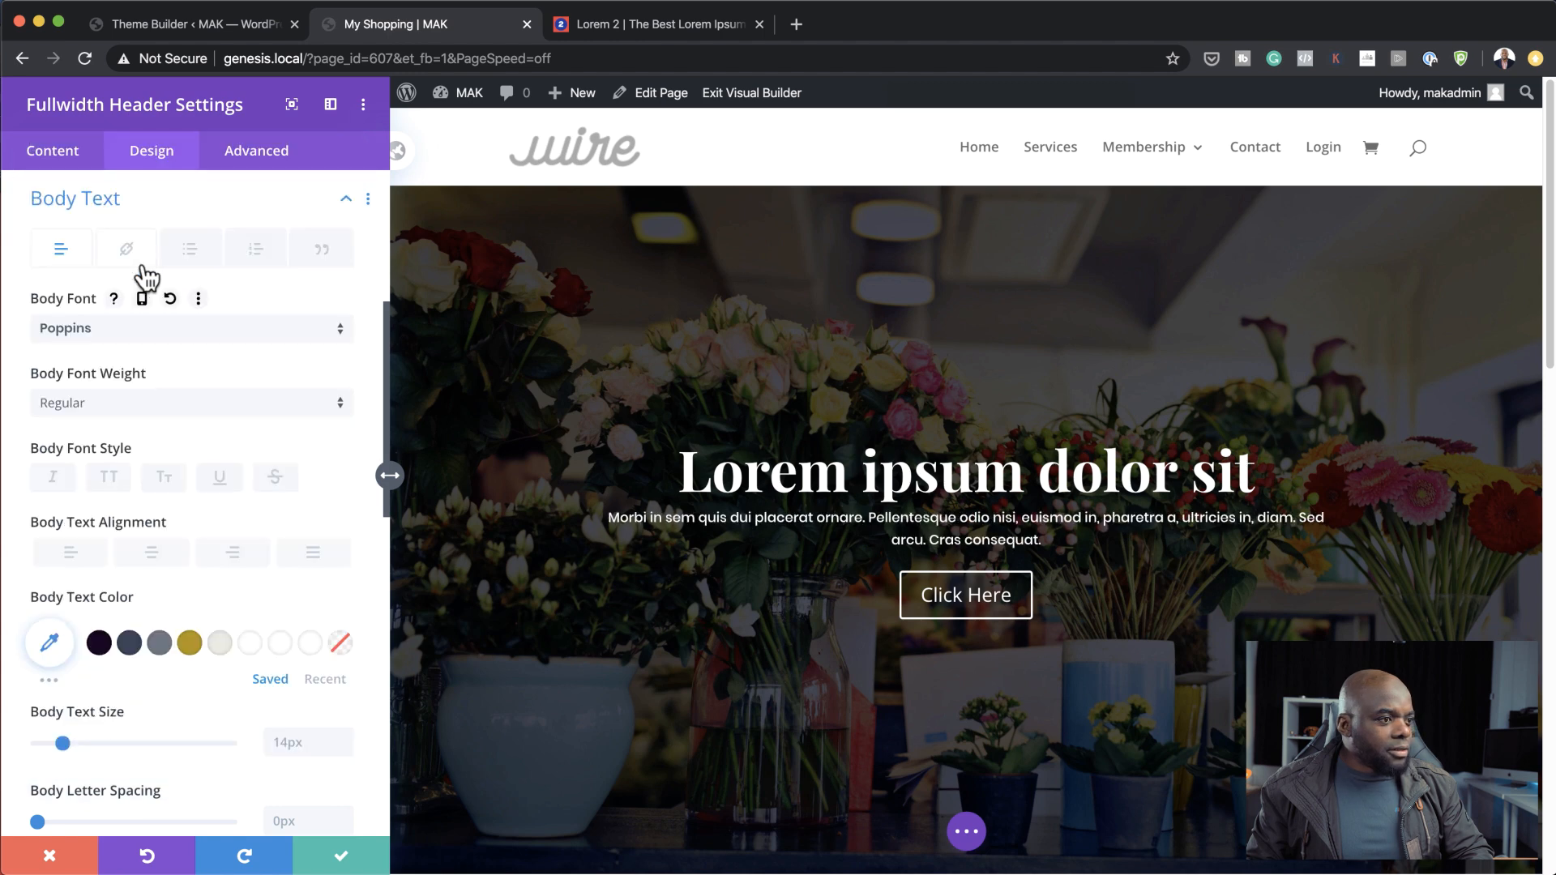
pyautogui.moveTo(63, 743); pyautogui.dragTo(75, 745)
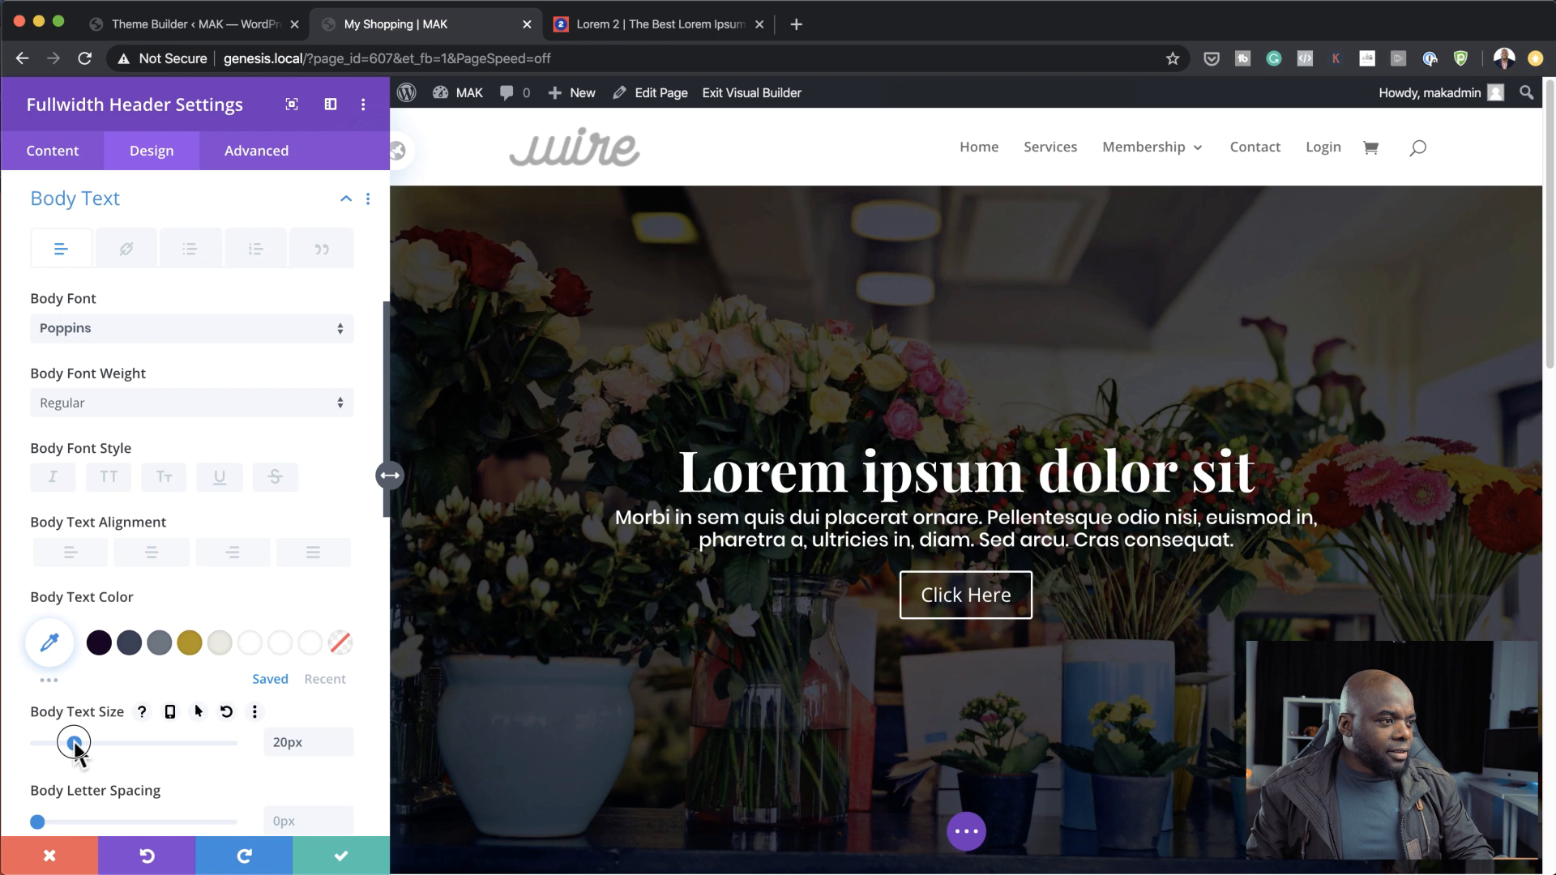
pyautogui.scroll(-3, 275, 790)
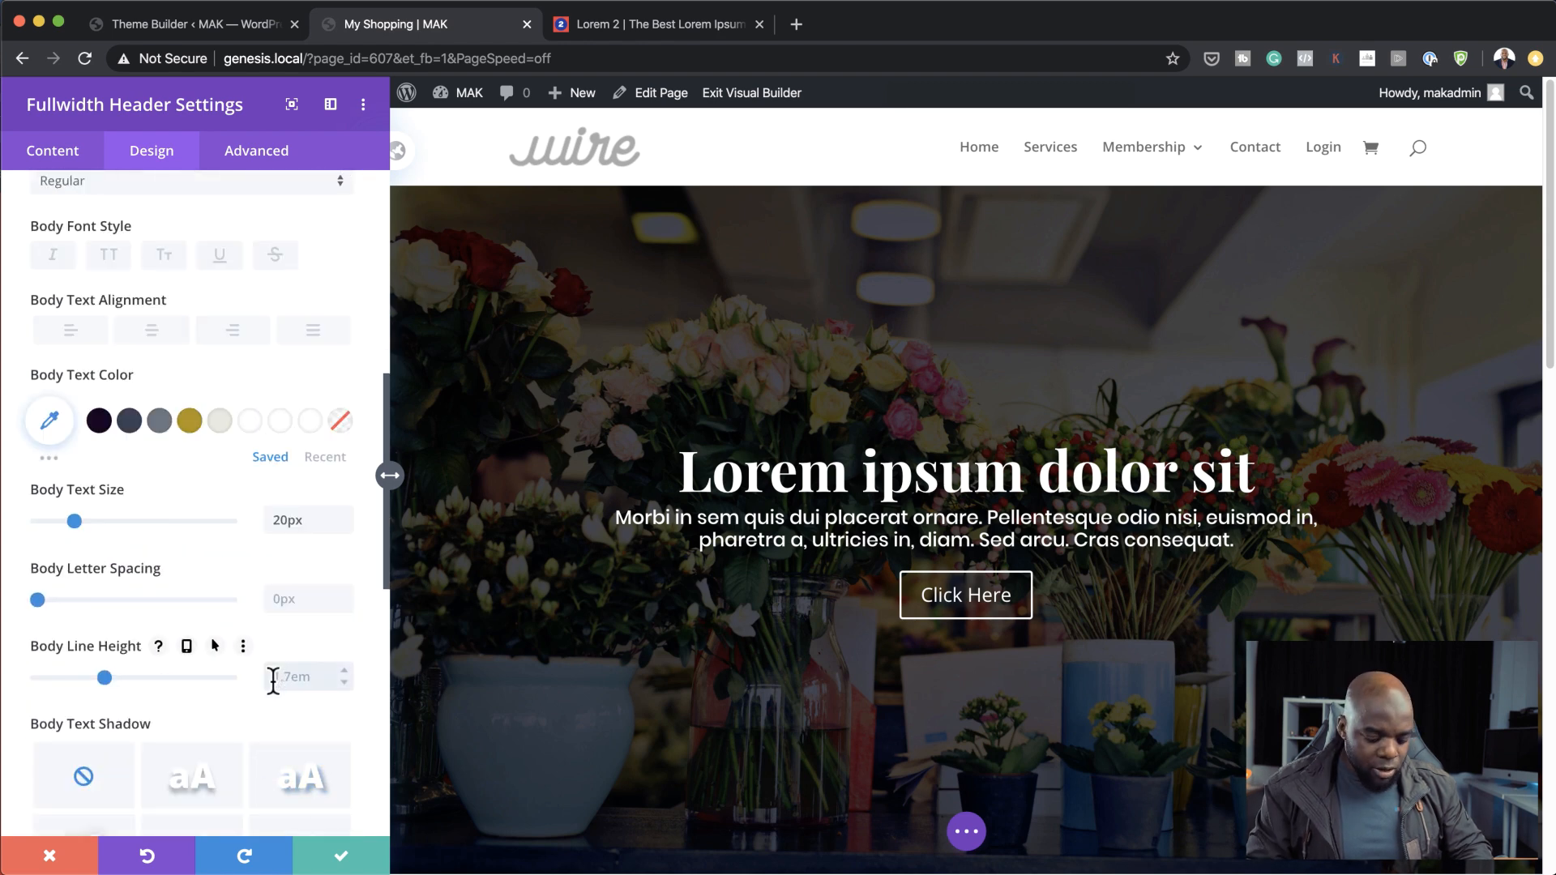
pyautogui.write('1.7em')
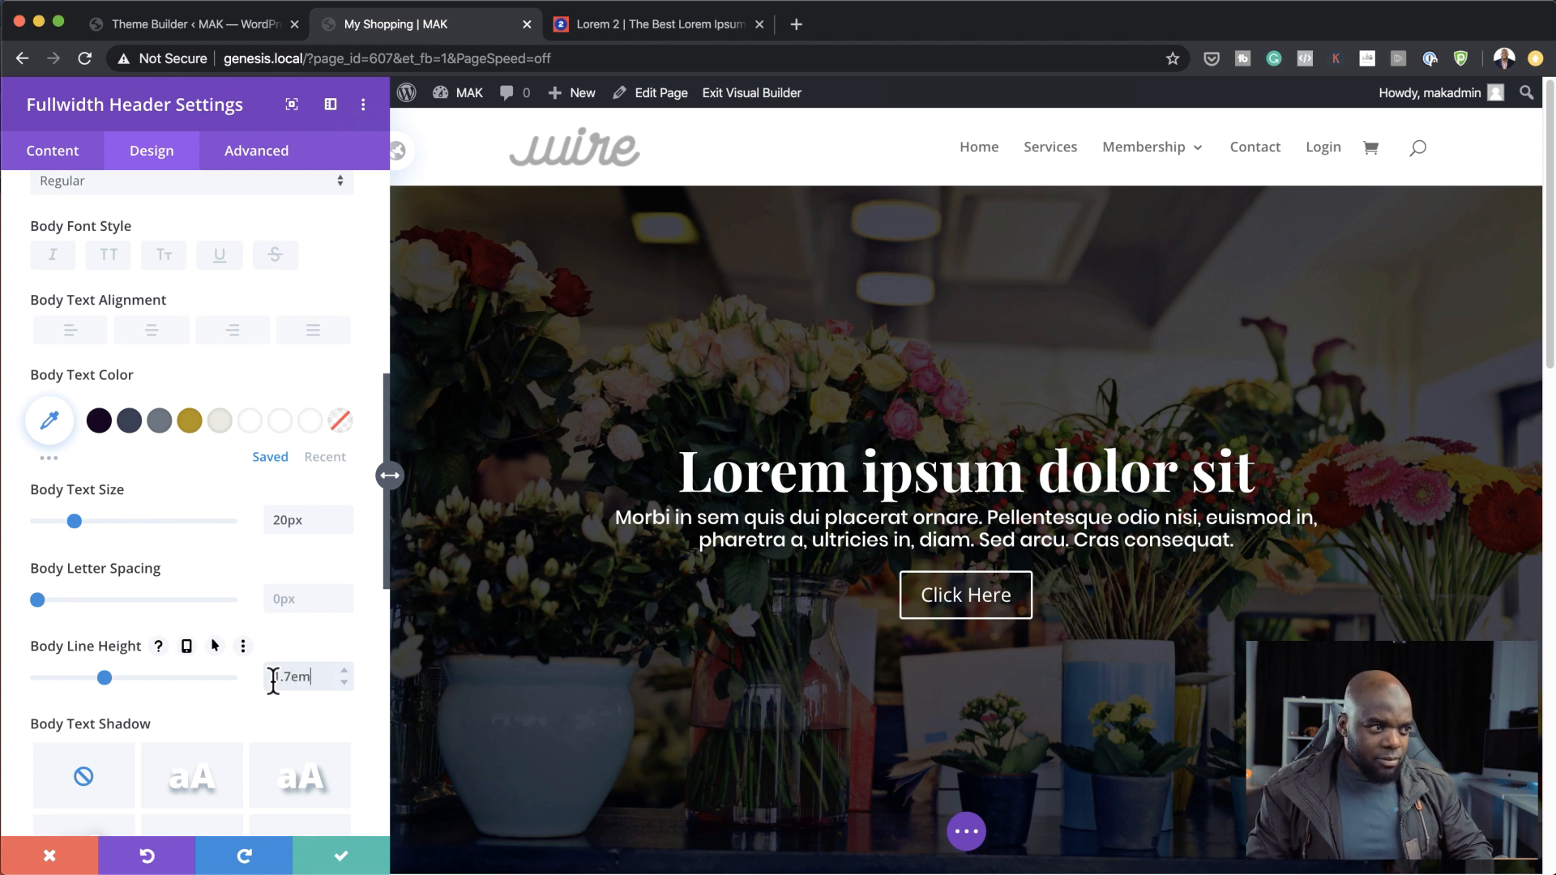
pyautogui.click(343, 669)
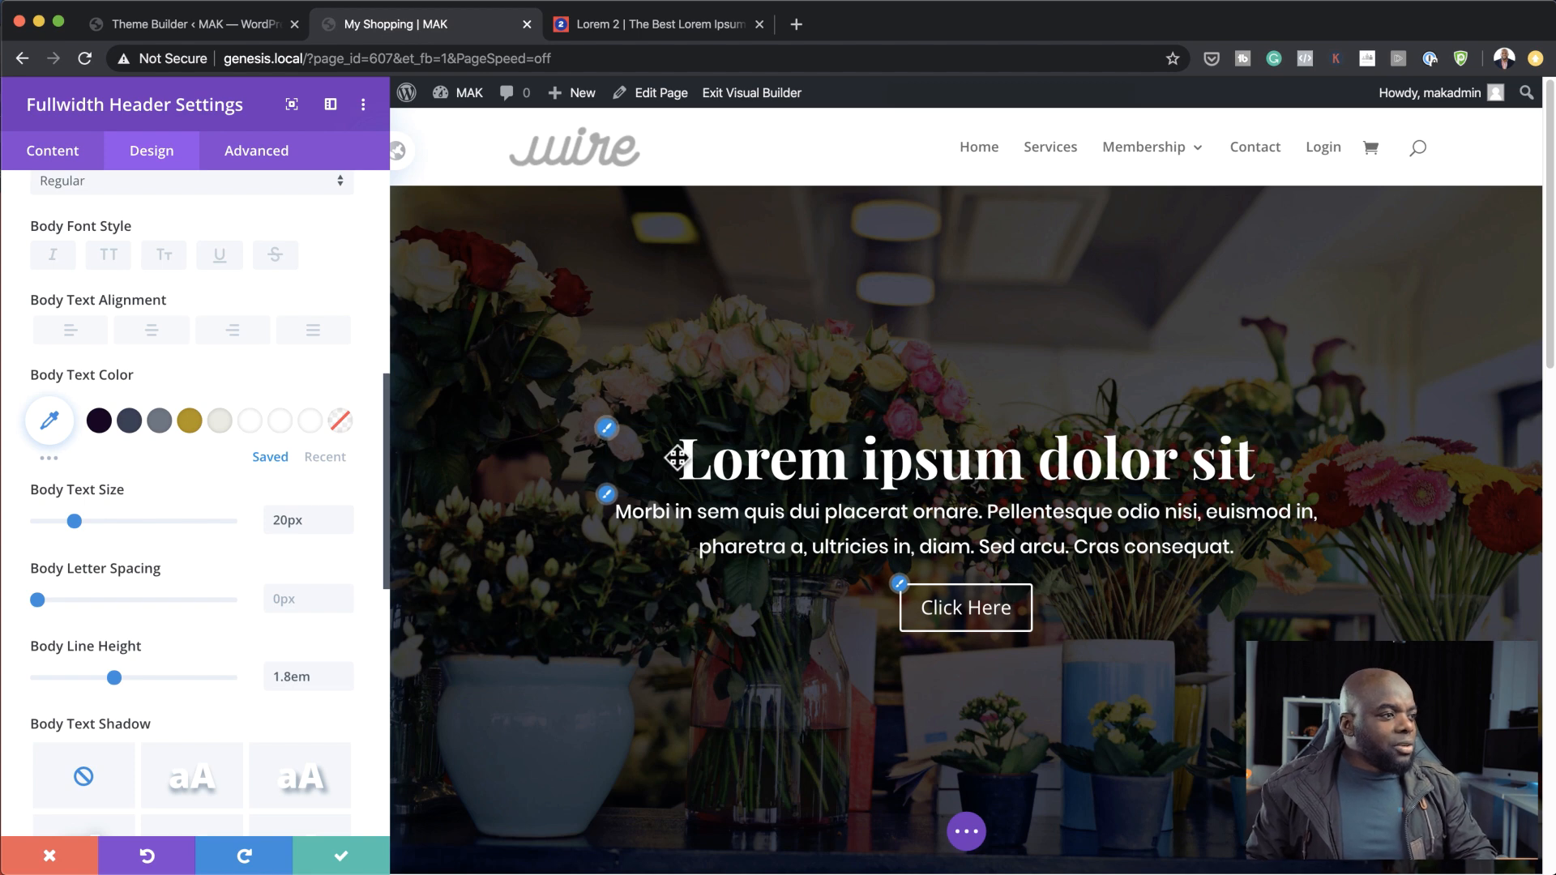
# Enable responsive sizing for the header's title text and set its phone text size to 44px.
pyautogui.scroll(1, 197, 492)
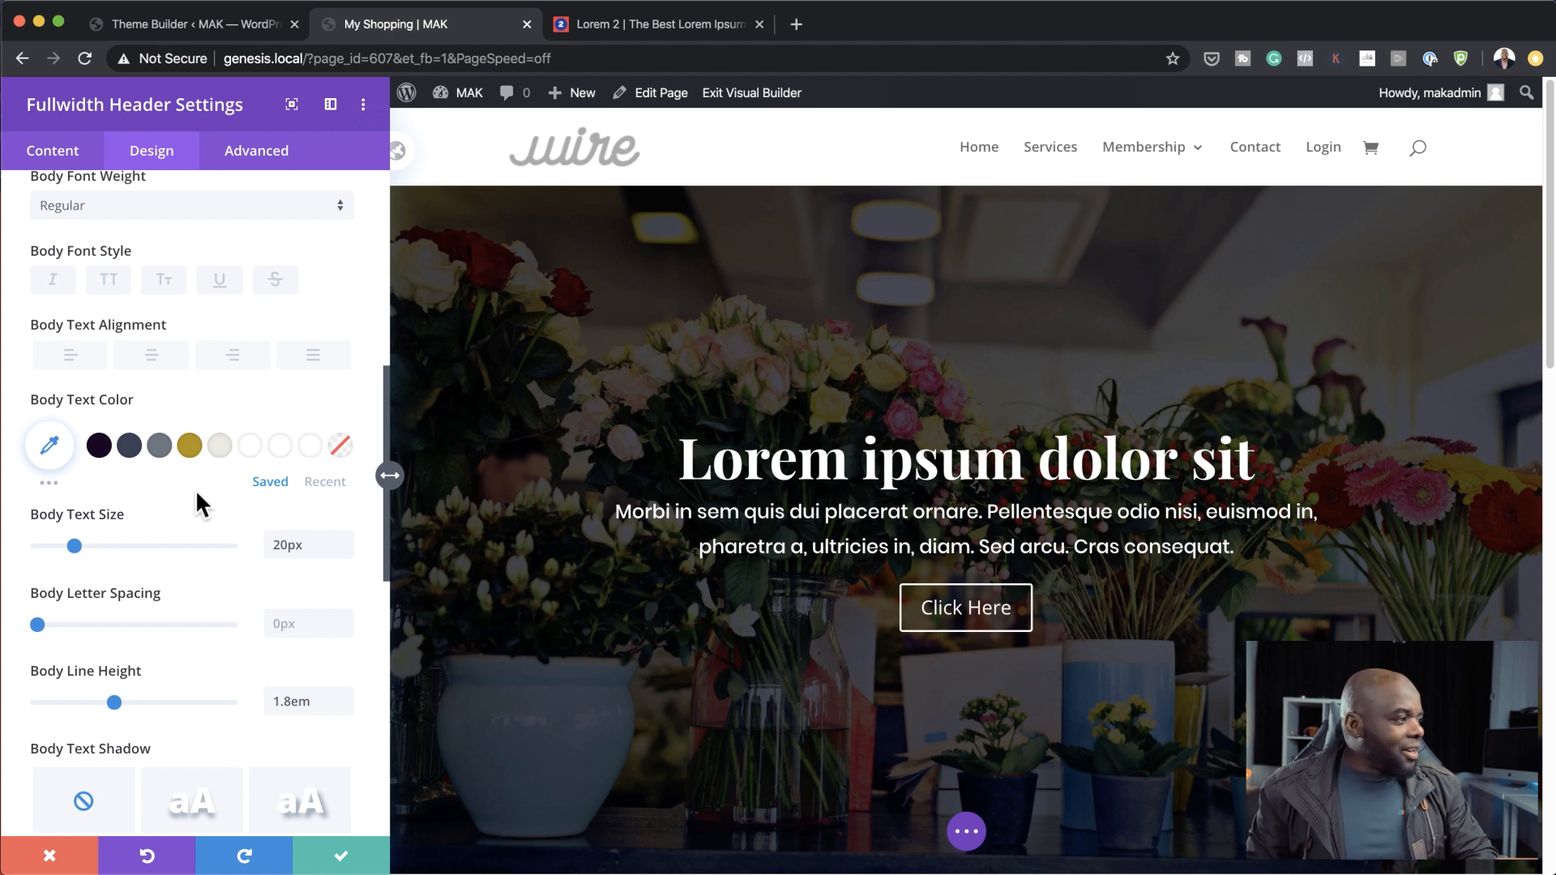
pyautogui.scroll(4, 167, 519)
pyautogui.scroll(10, 180, 512)
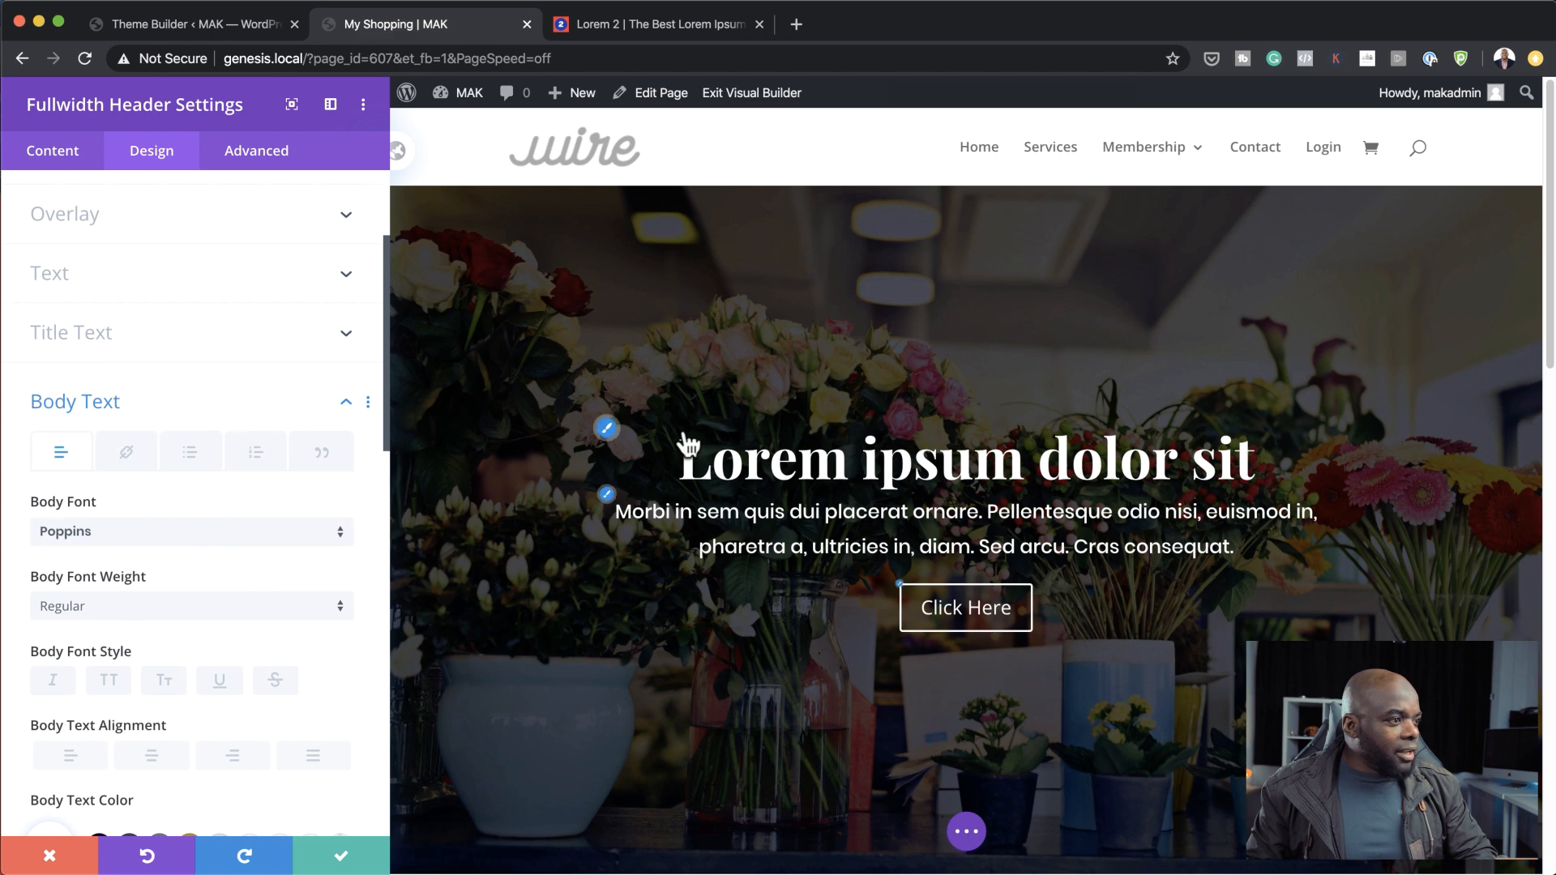
pyautogui.click(607, 428)
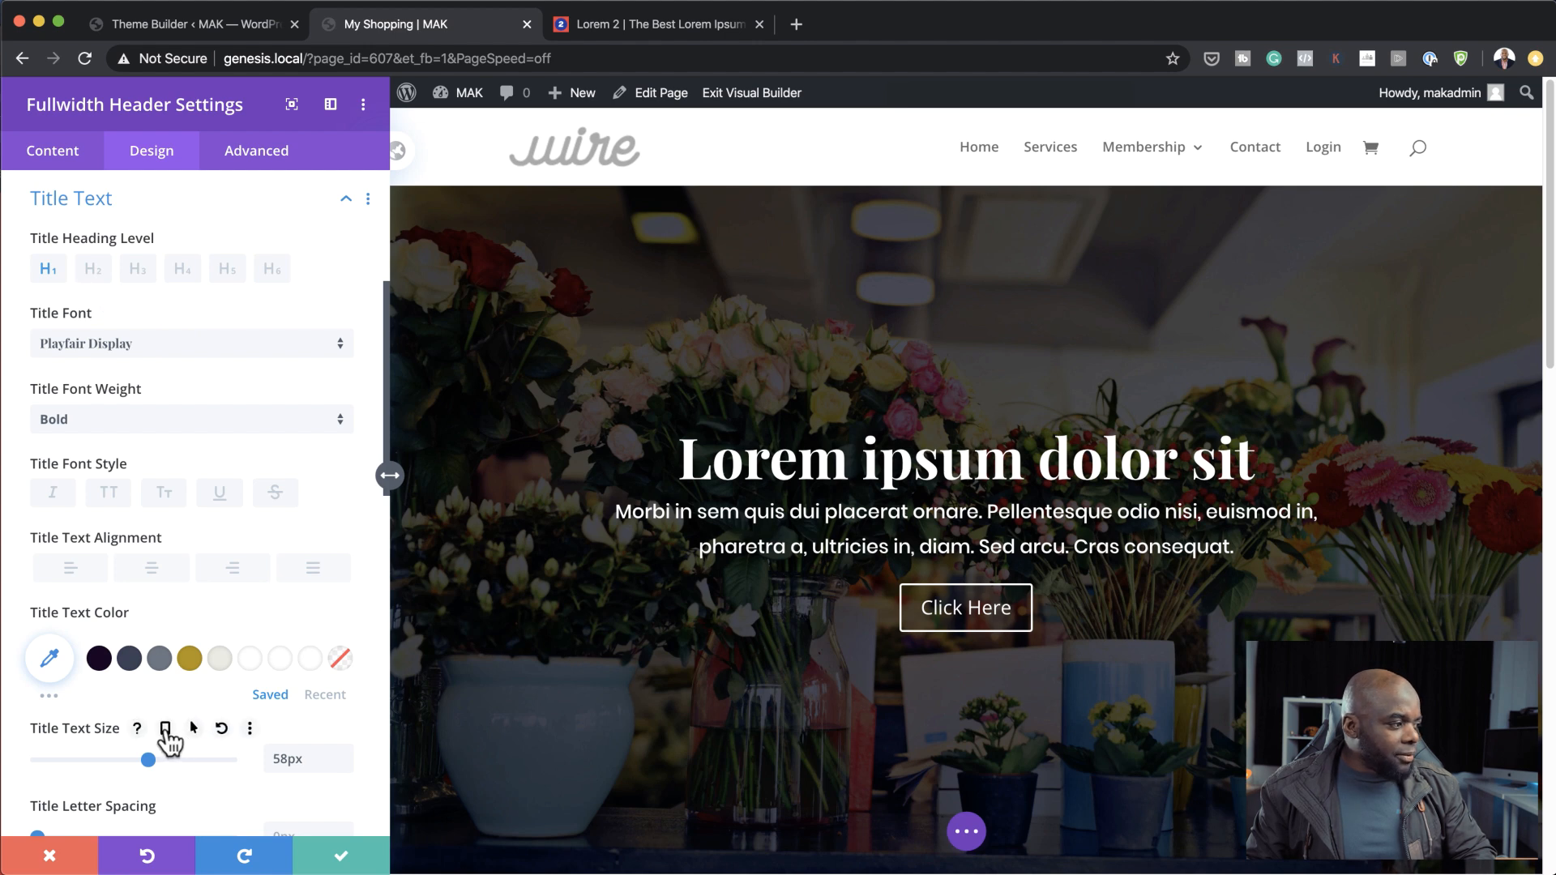
pyautogui.click(165, 728)
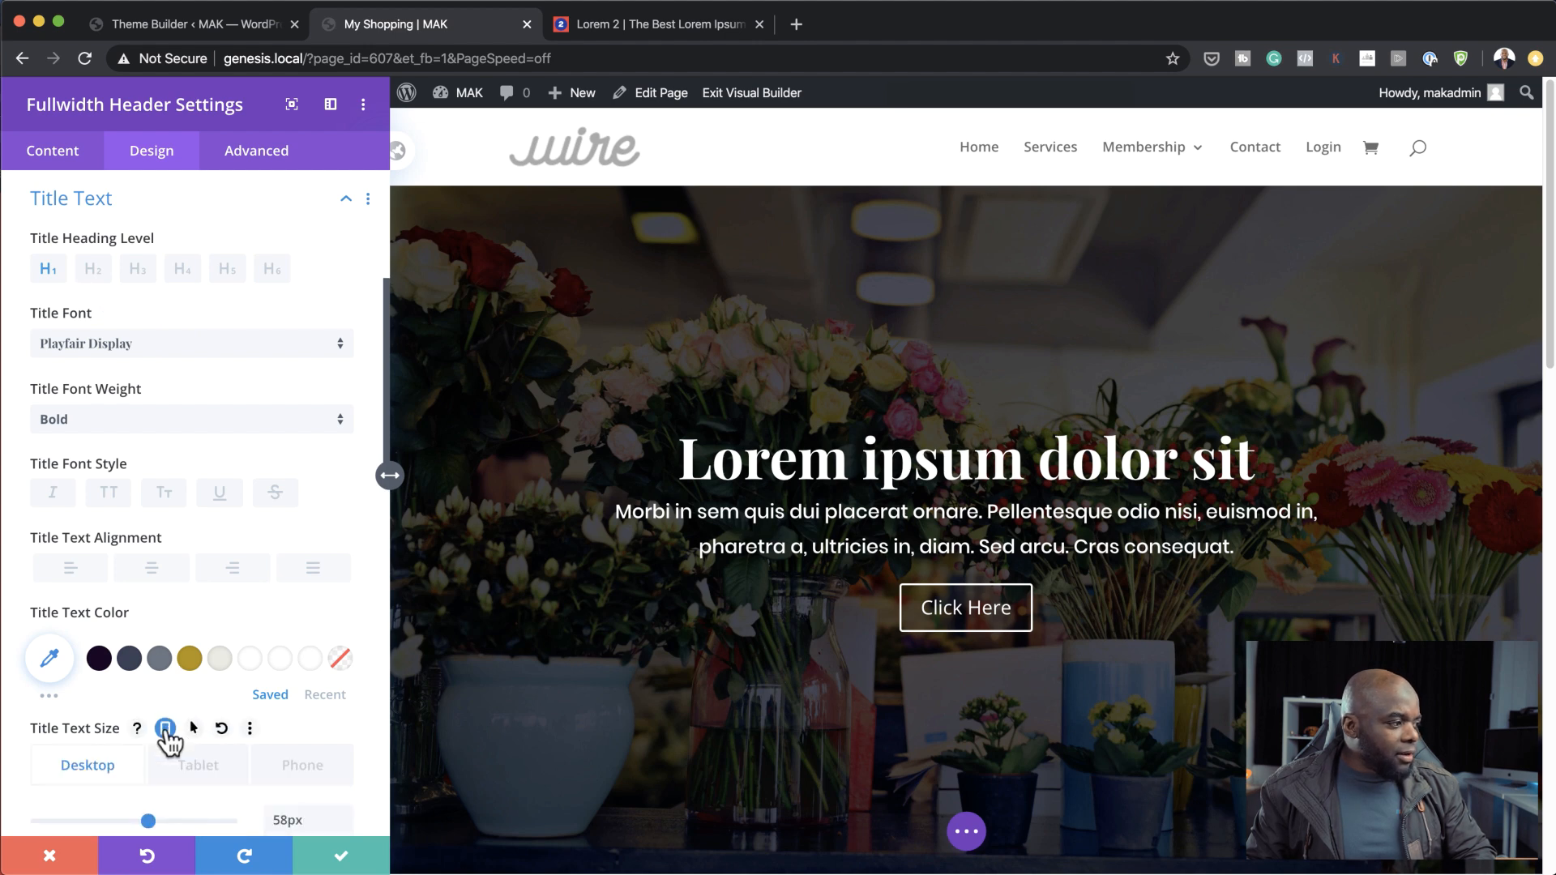
pyautogui.click(199, 766)
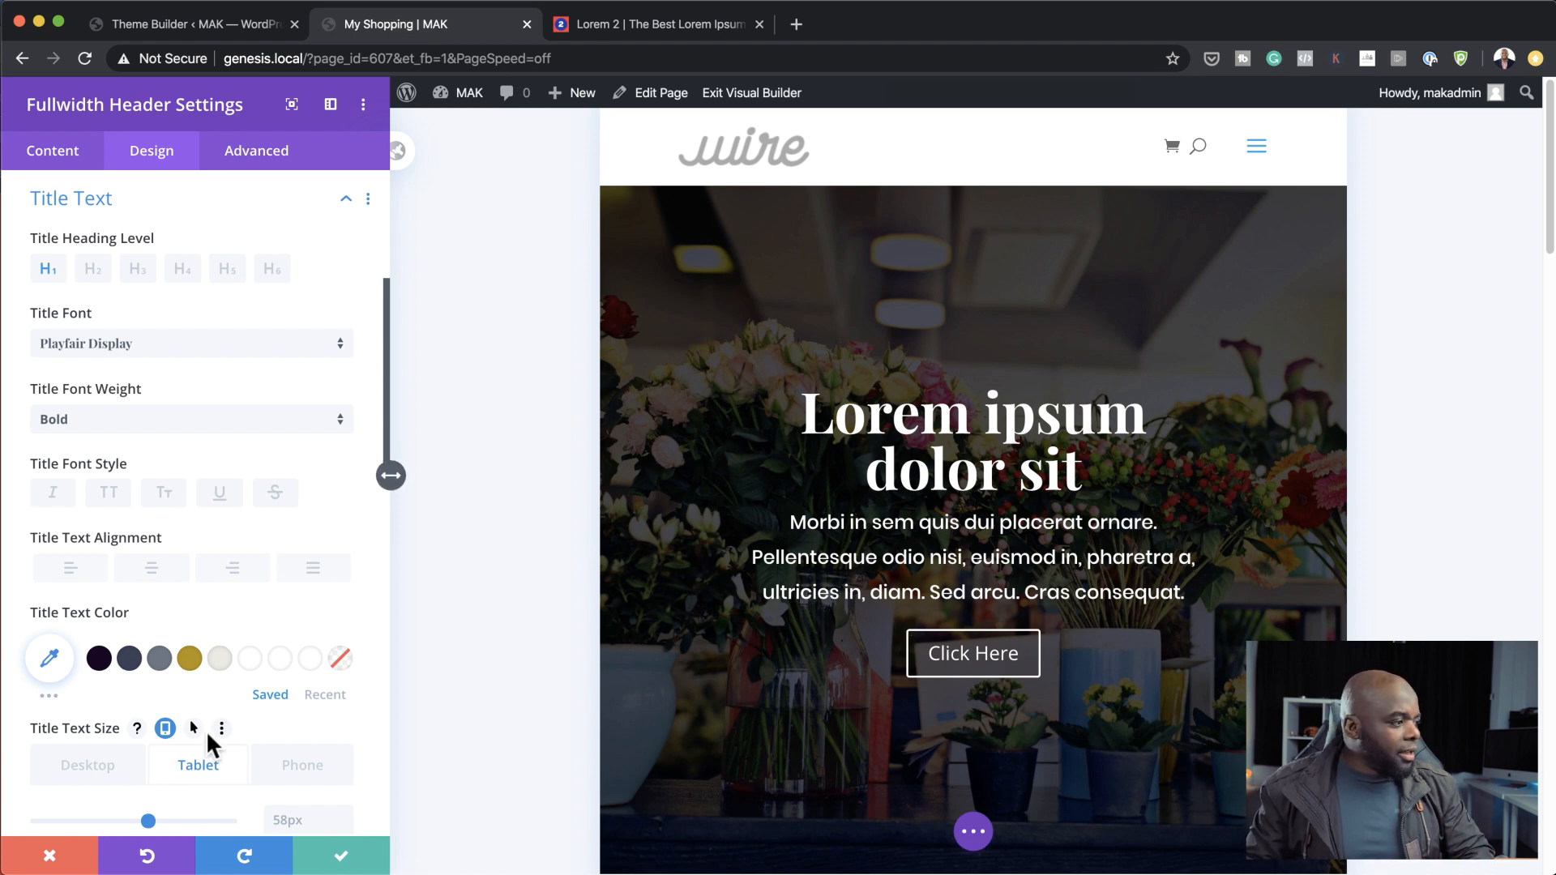
pyautogui.click(314, 771)
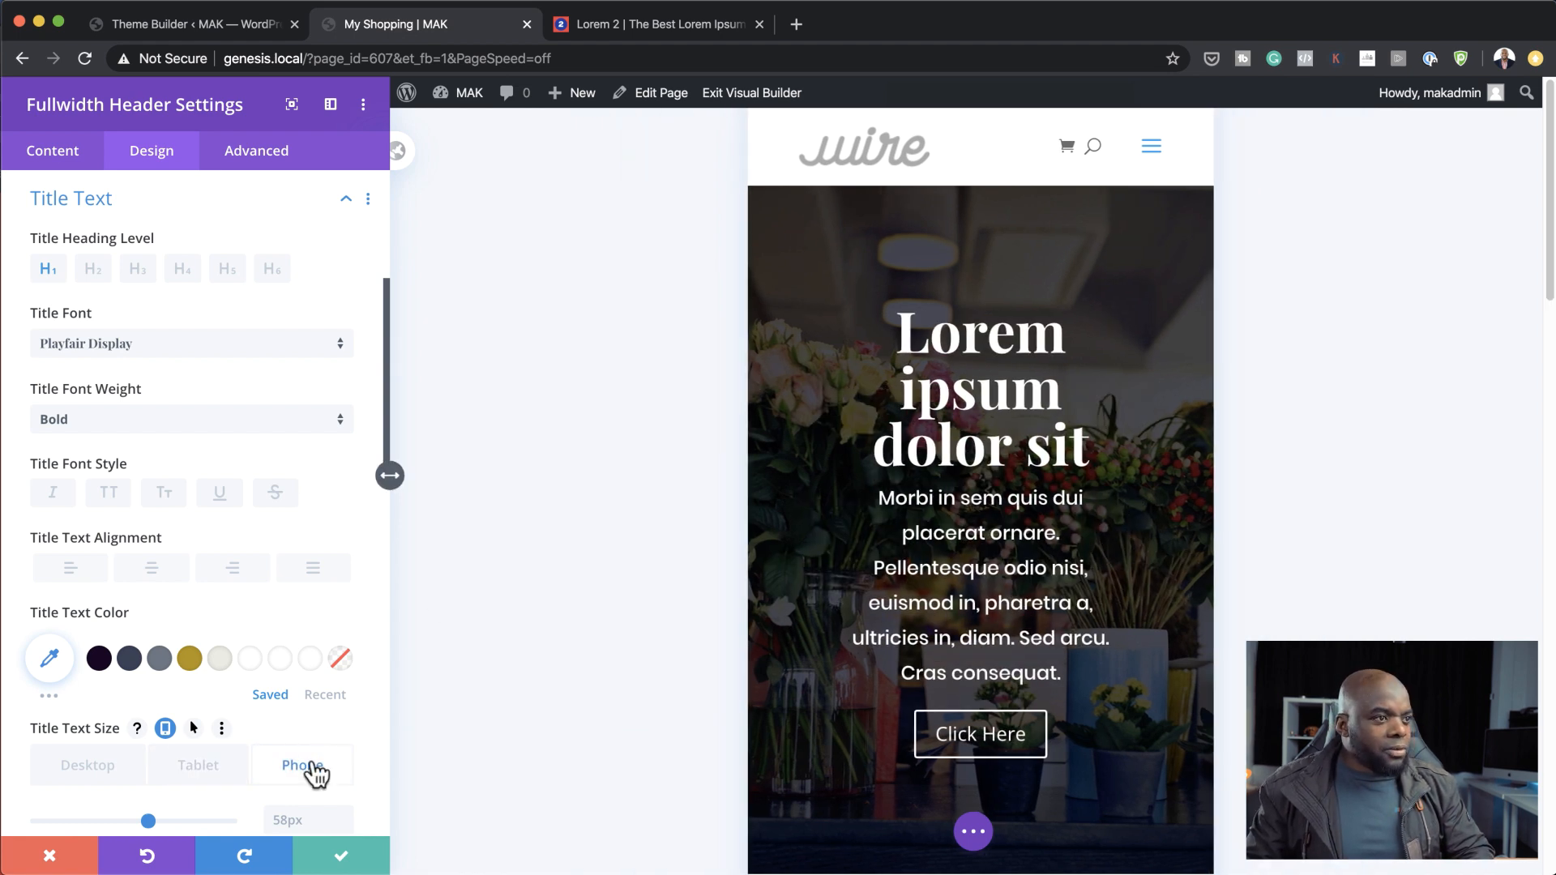
pyautogui.scroll(-2, 279, 692)
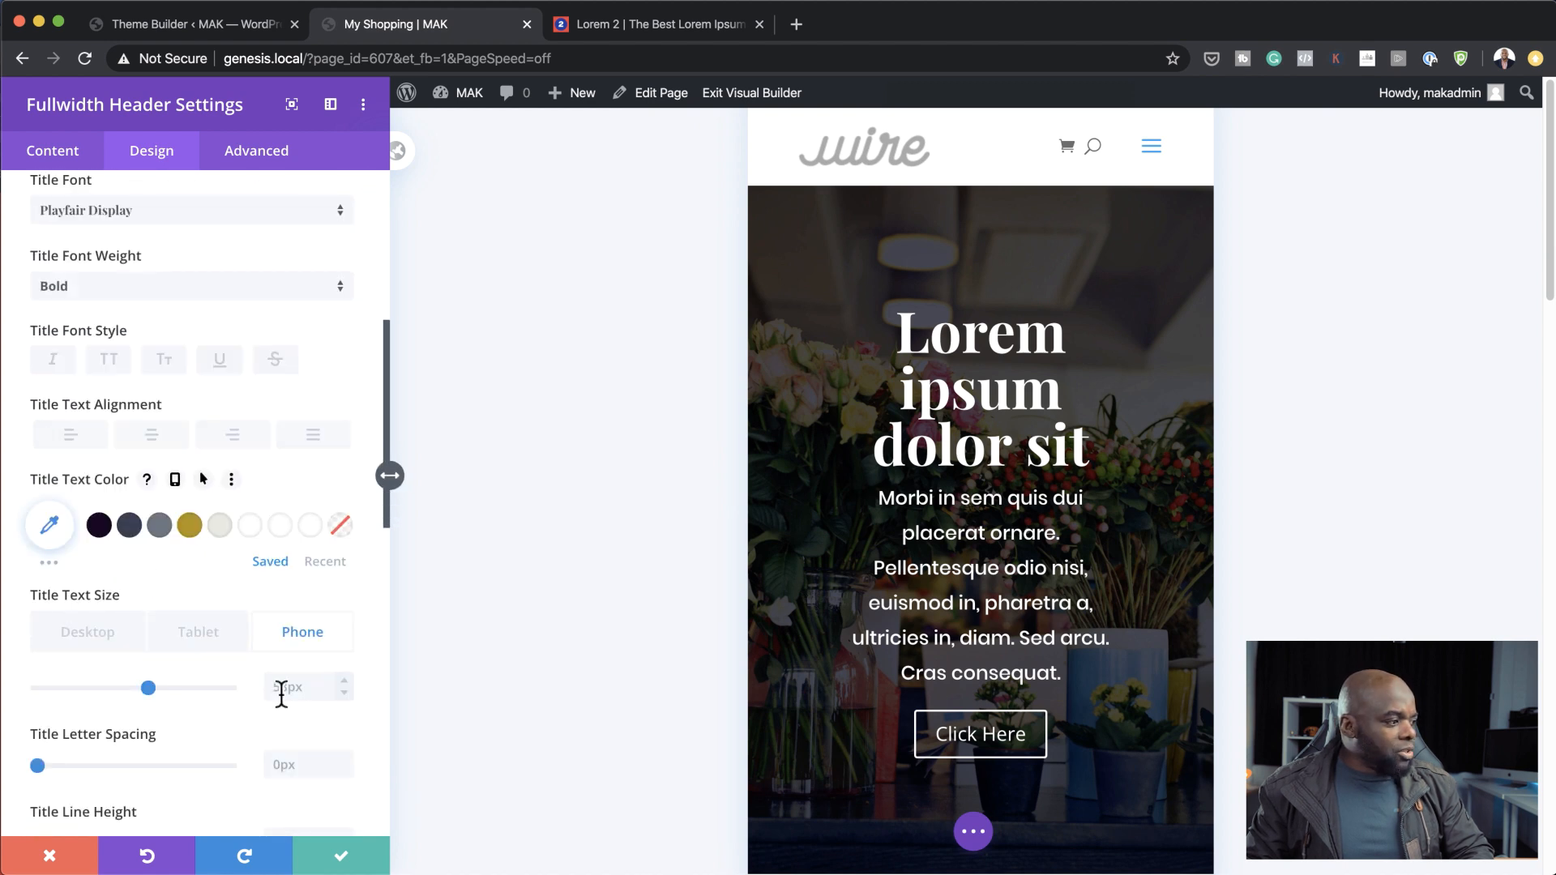
pyautogui.moveTo(149, 692); pyautogui.dragTo(121, 699)
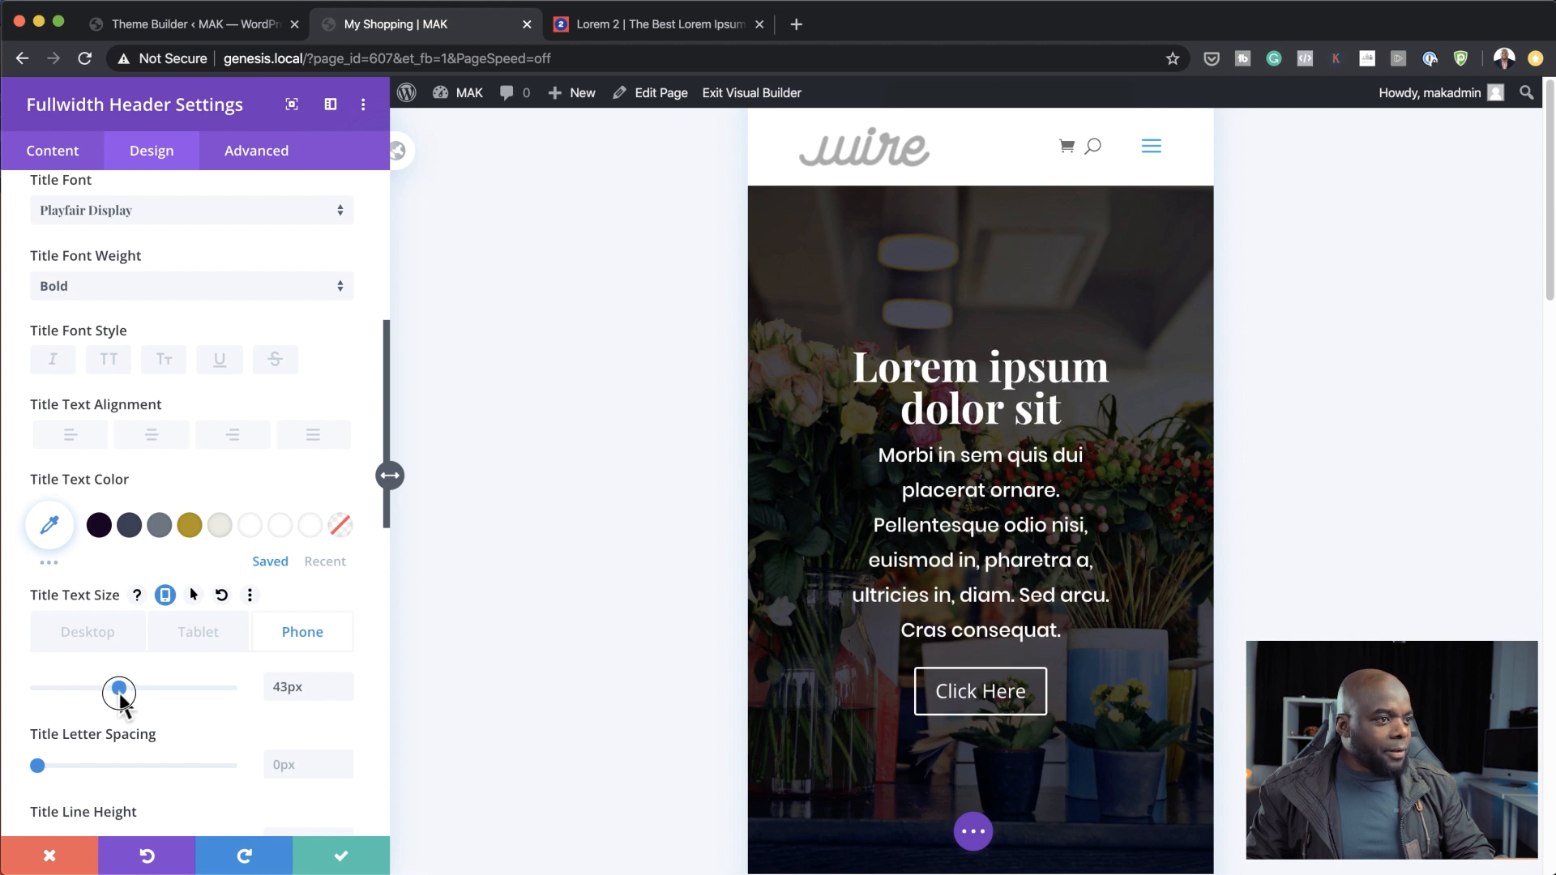
pyautogui.moveTo(121, 696); pyautogui.dragTo(122, 697)
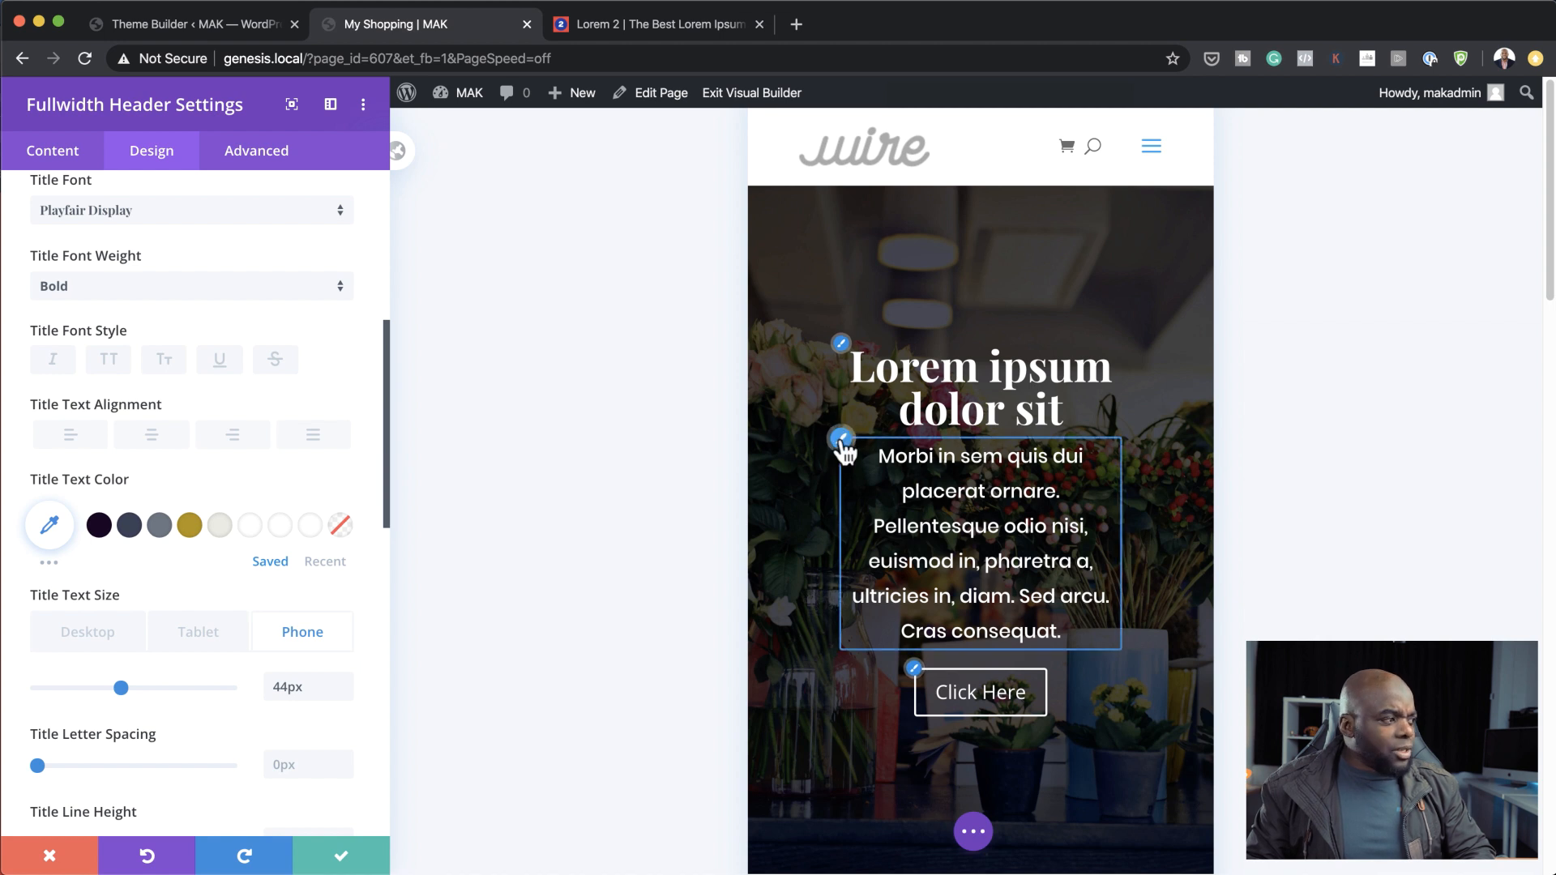
# Set the header's body text size to 16px for phones, then check the tablet and desktop versions.
pyautogui.click(842, 440)
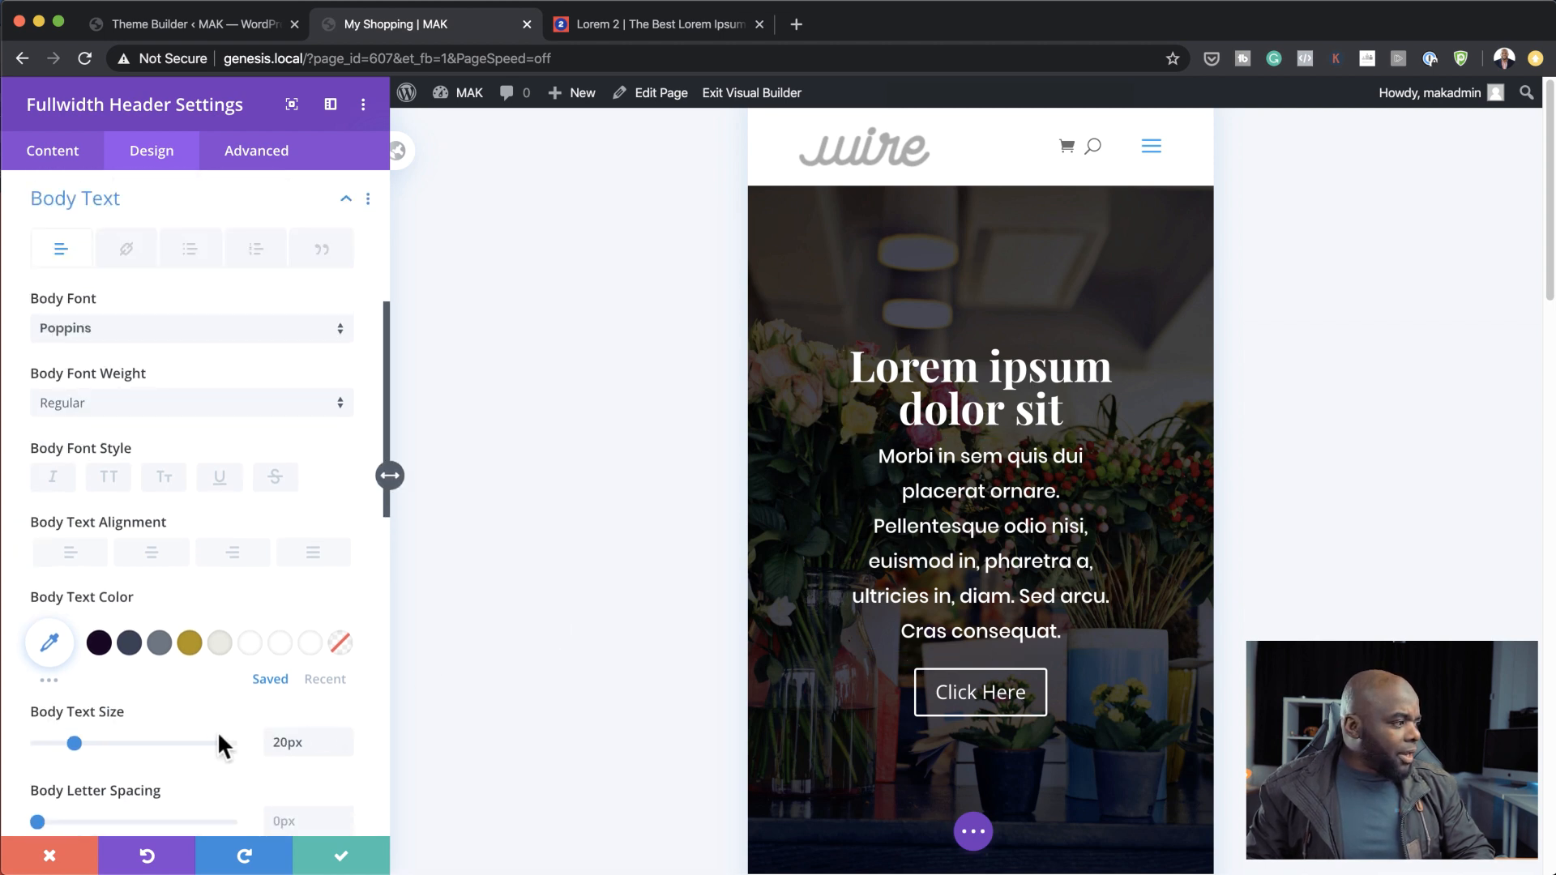
pyautogui.click(169, 711)
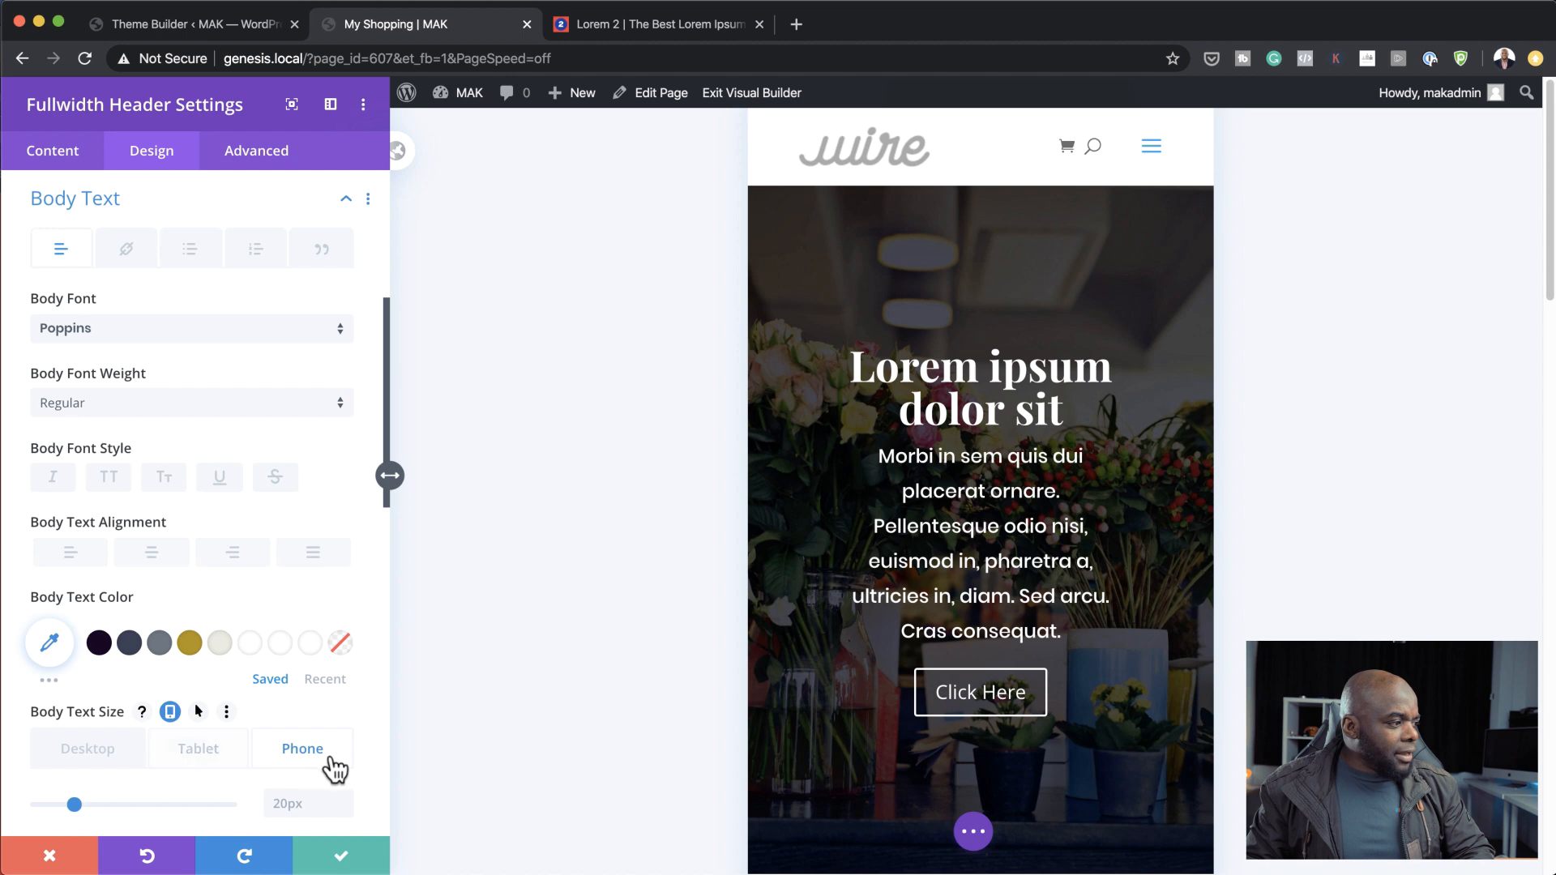
pyautogui.scroll(-3, 320, 758)
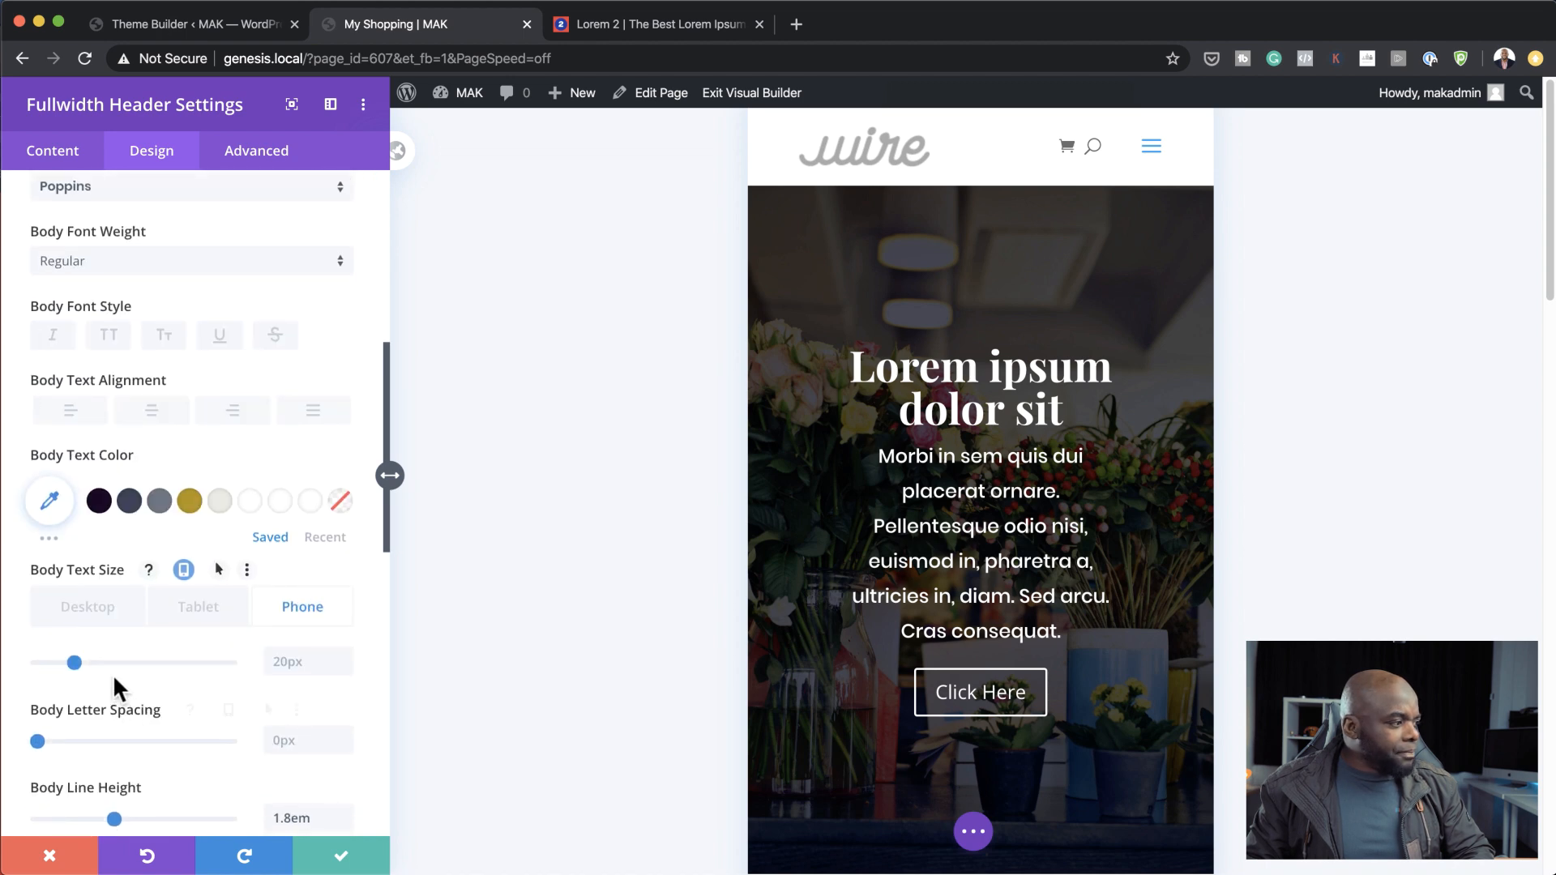
pyautogui.moveTo(73, 662); pyautogui.dragTo(65, 663)
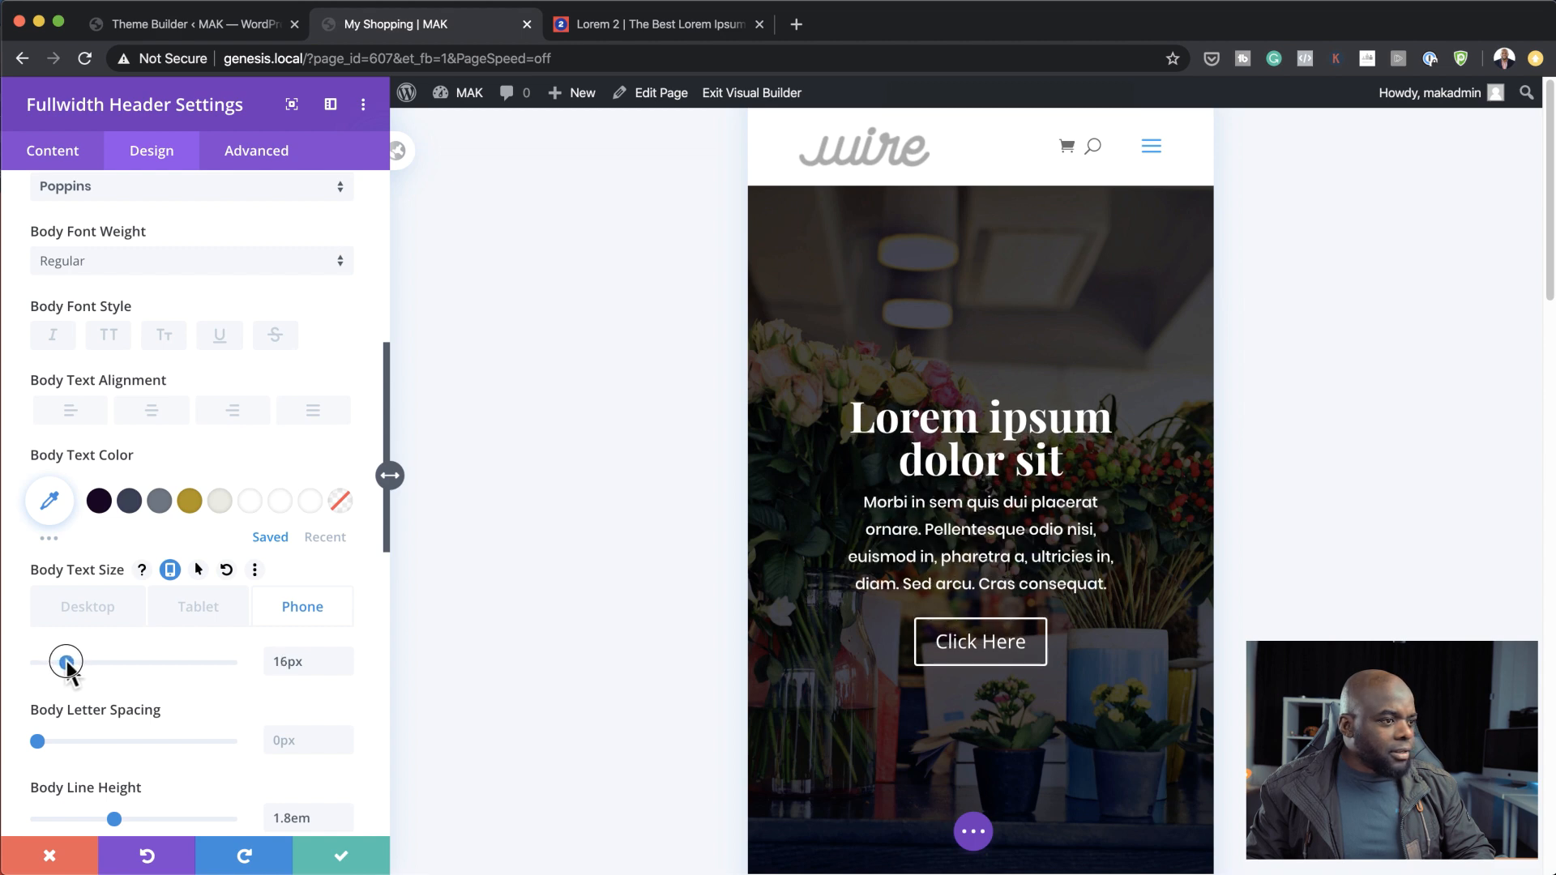
pyautogui.click(199, 609)
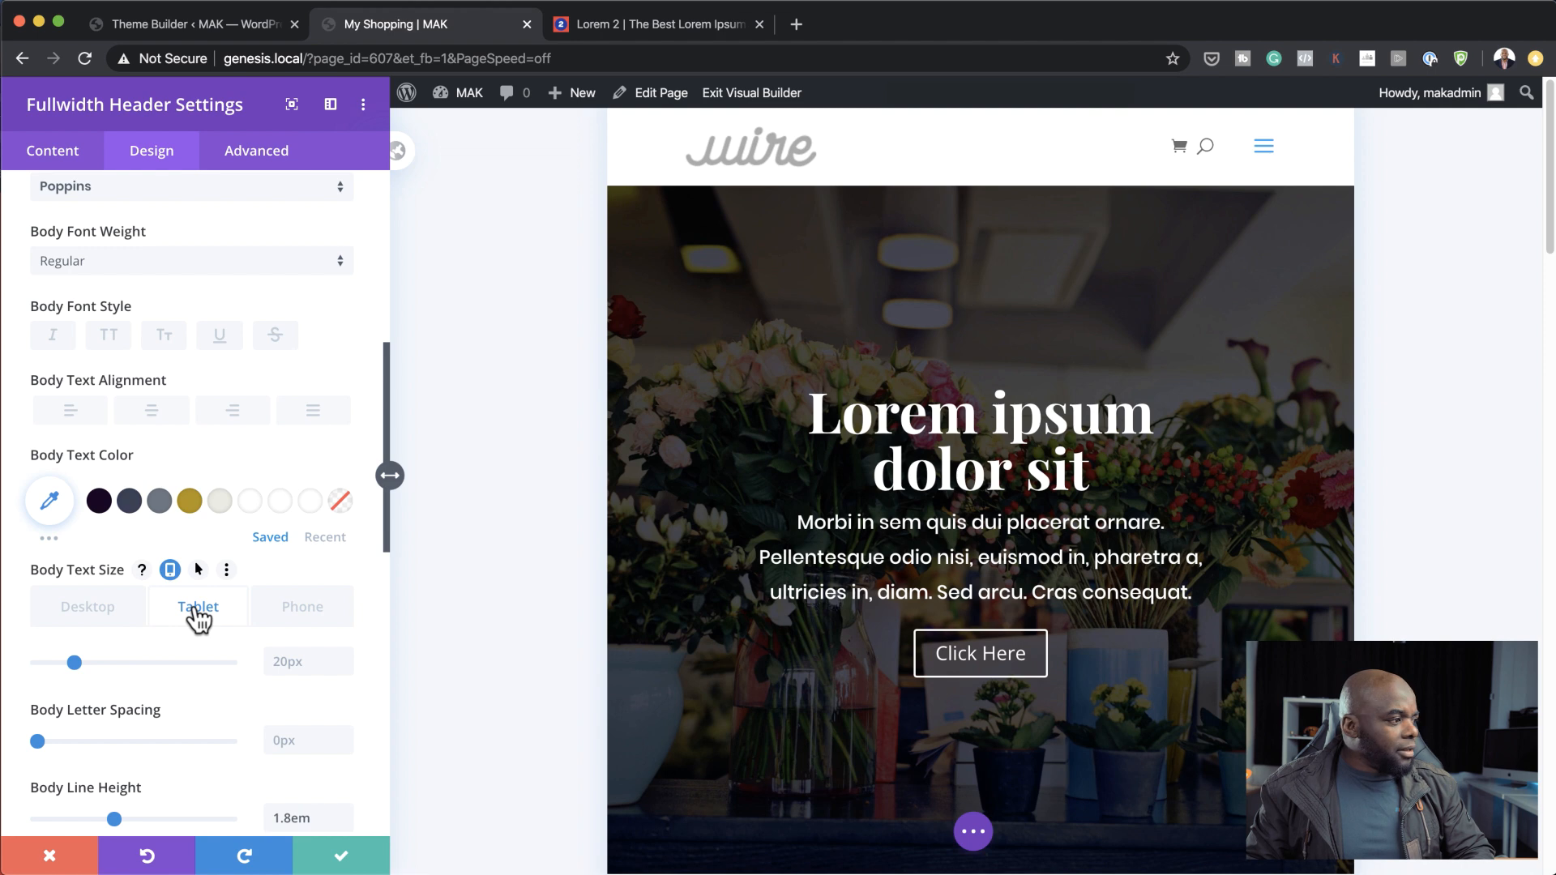
pyautogui.click(98, 619)
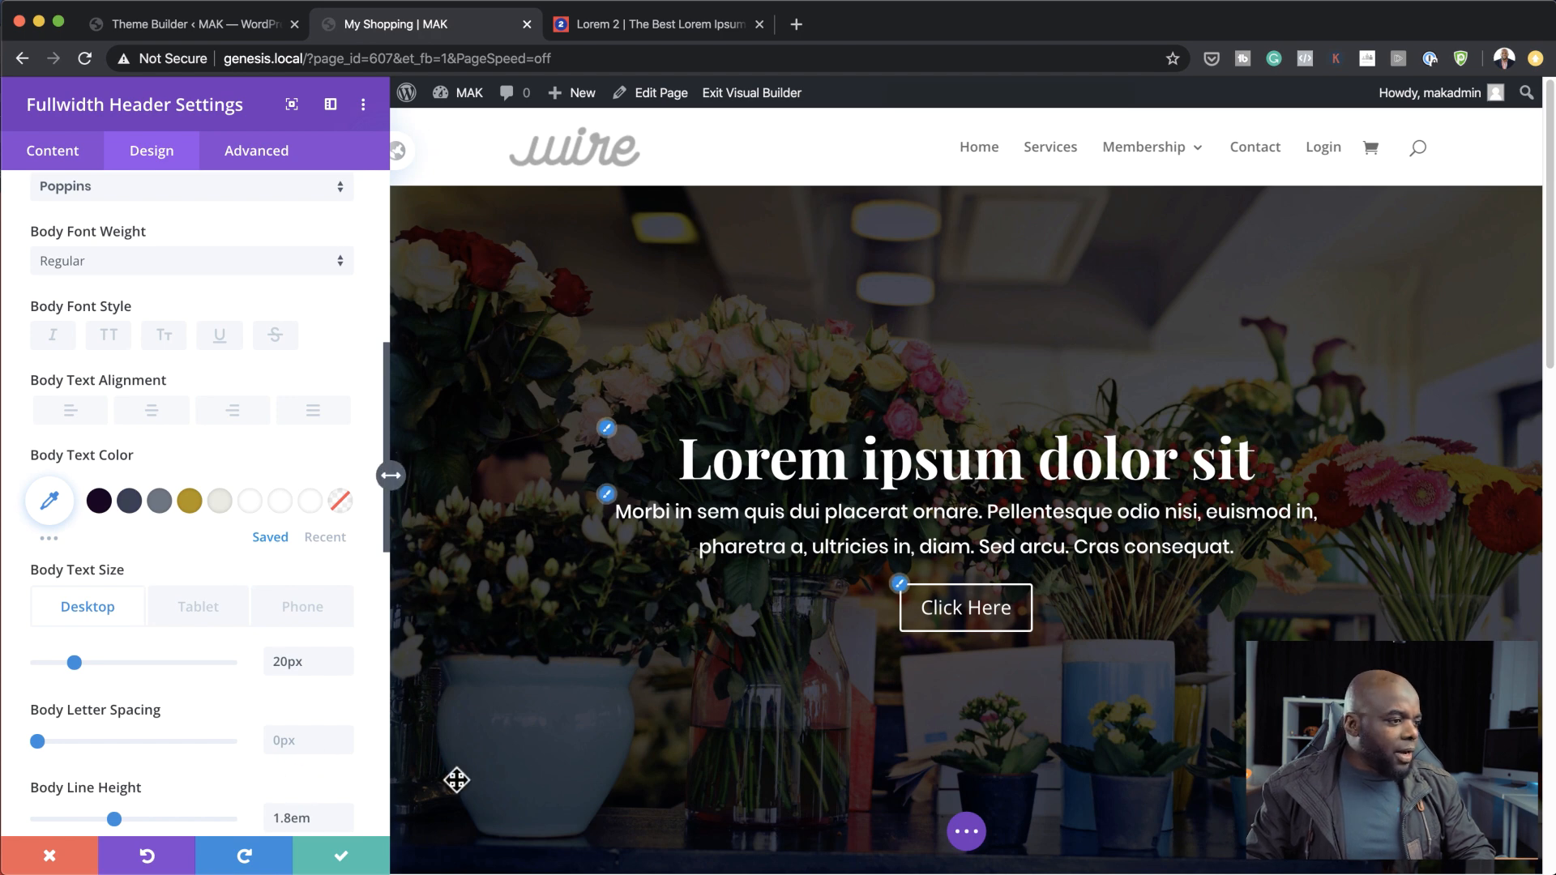
# Enable custom styles for the header's first button and set its background colour to #9e0031.
pyautogui.click(901, 587)
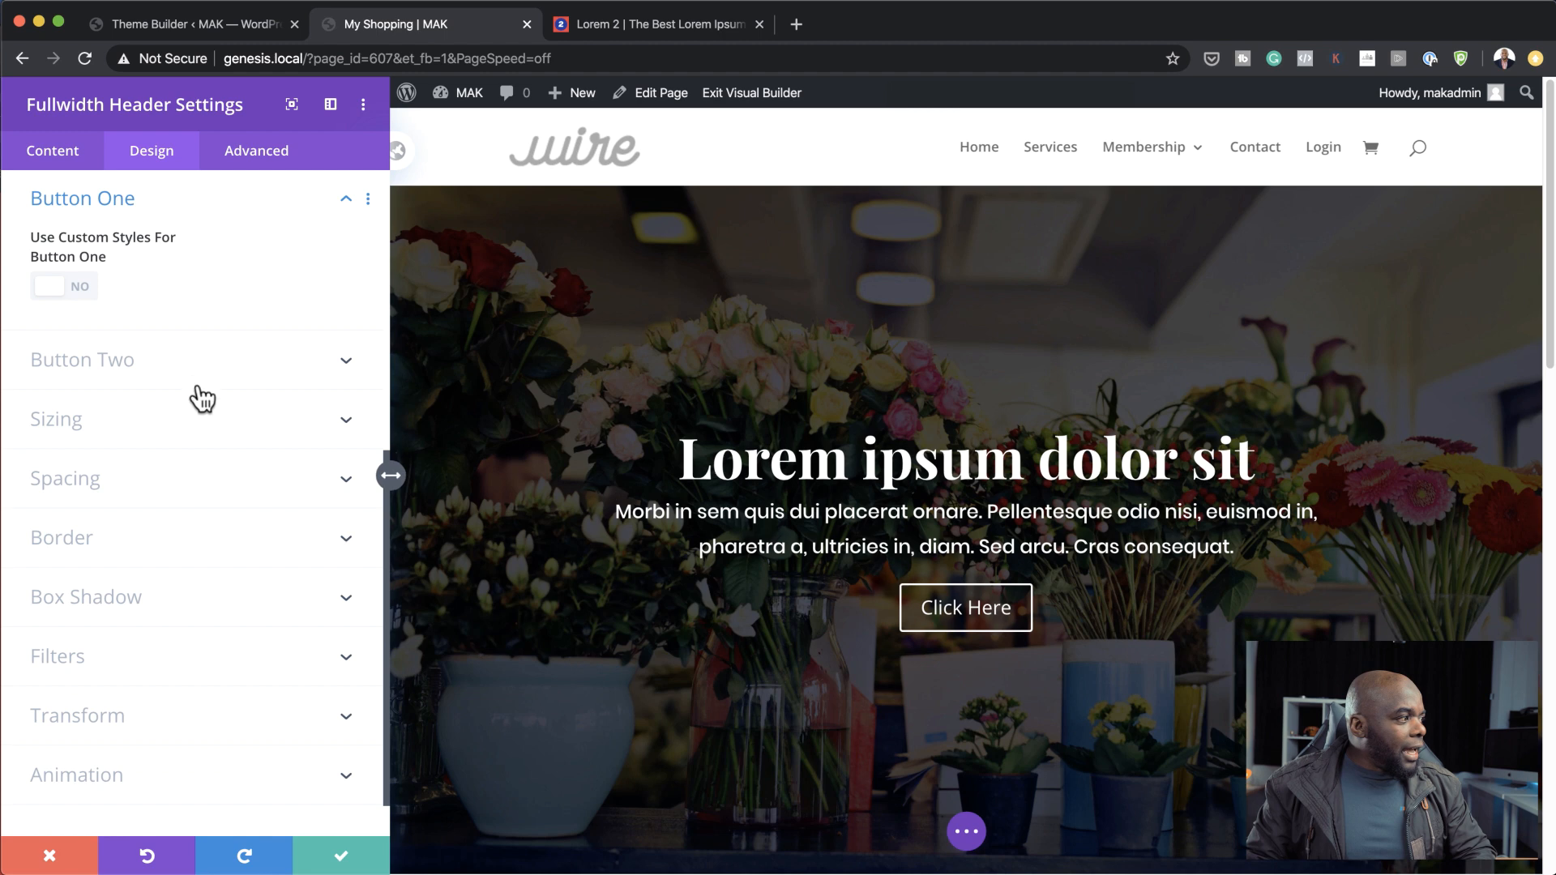
pyautogui.click(84, 288)
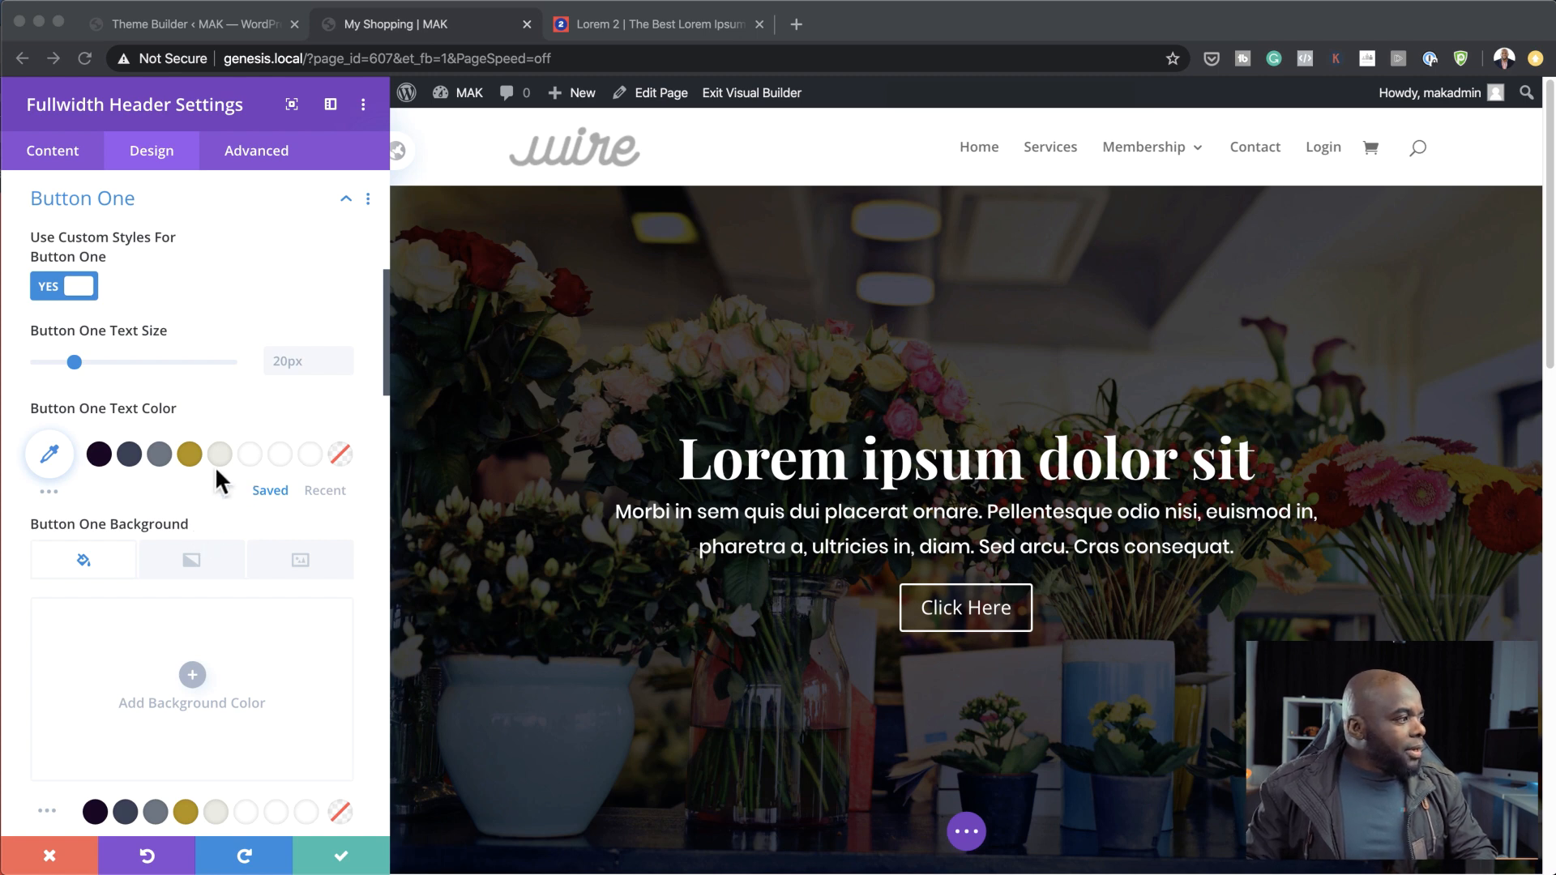
pyautogui.scroll(-3, 232, 520)
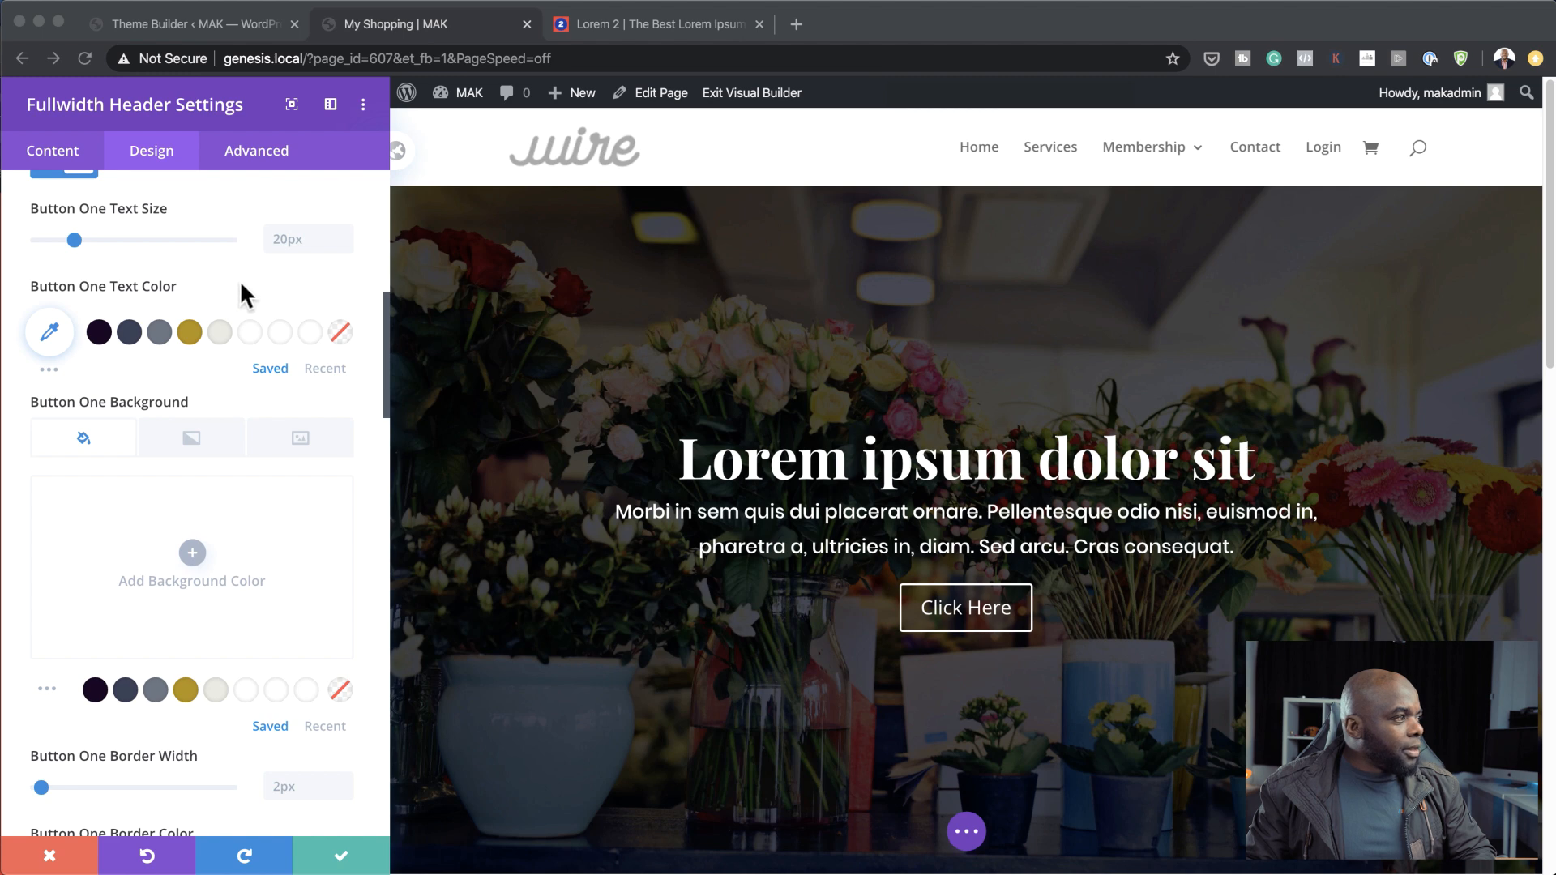
pyautogui.scroll(2, 241, 285)
pyautogui.scroll(-2, 243, 286)
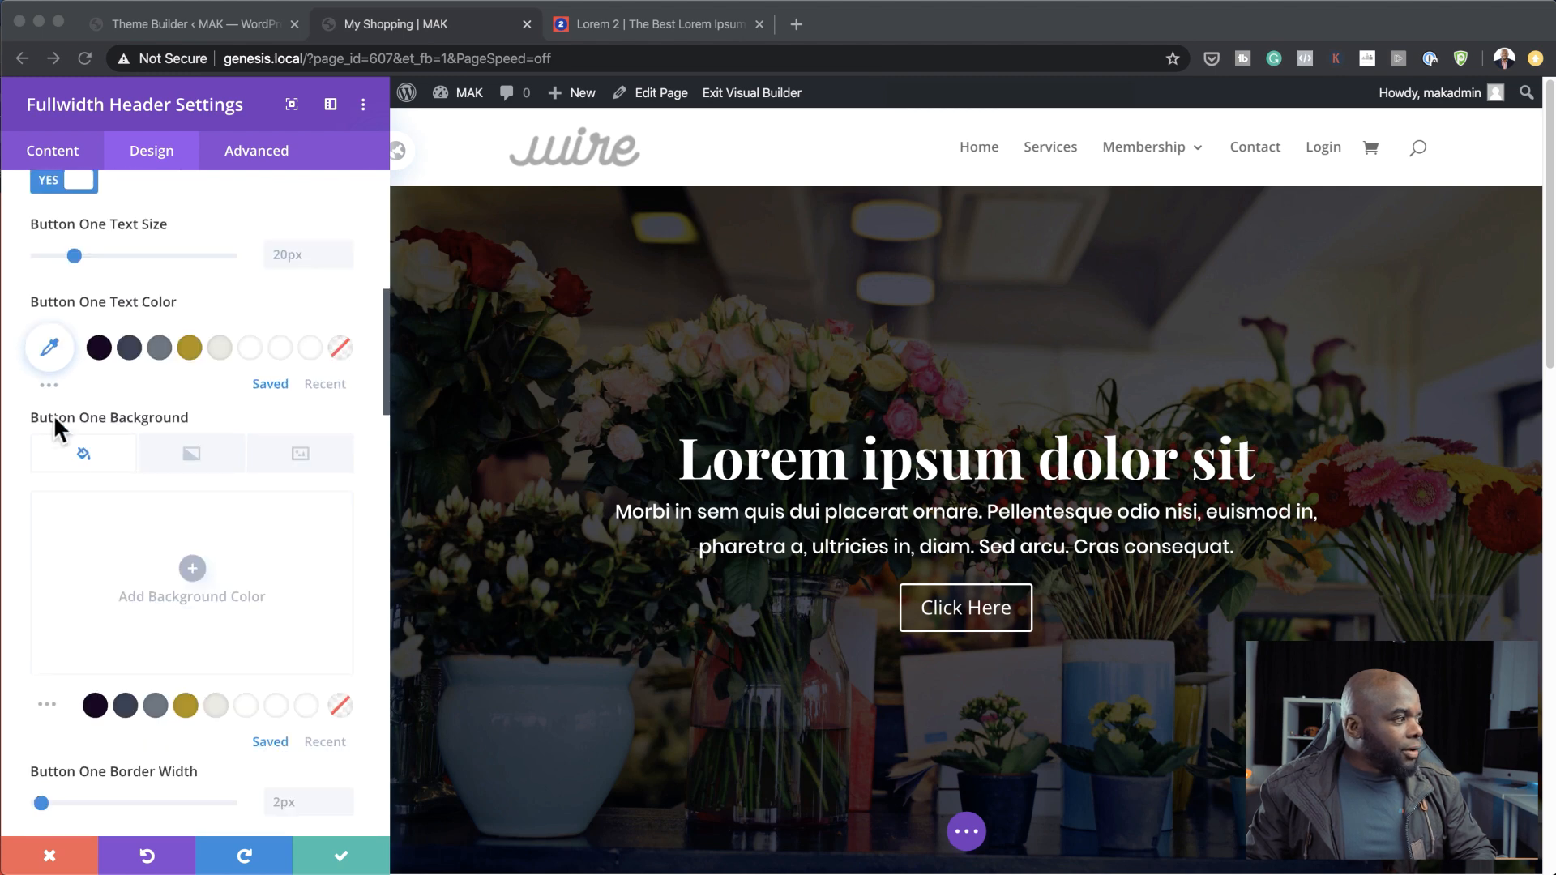
pyautogui.click(193, 567)
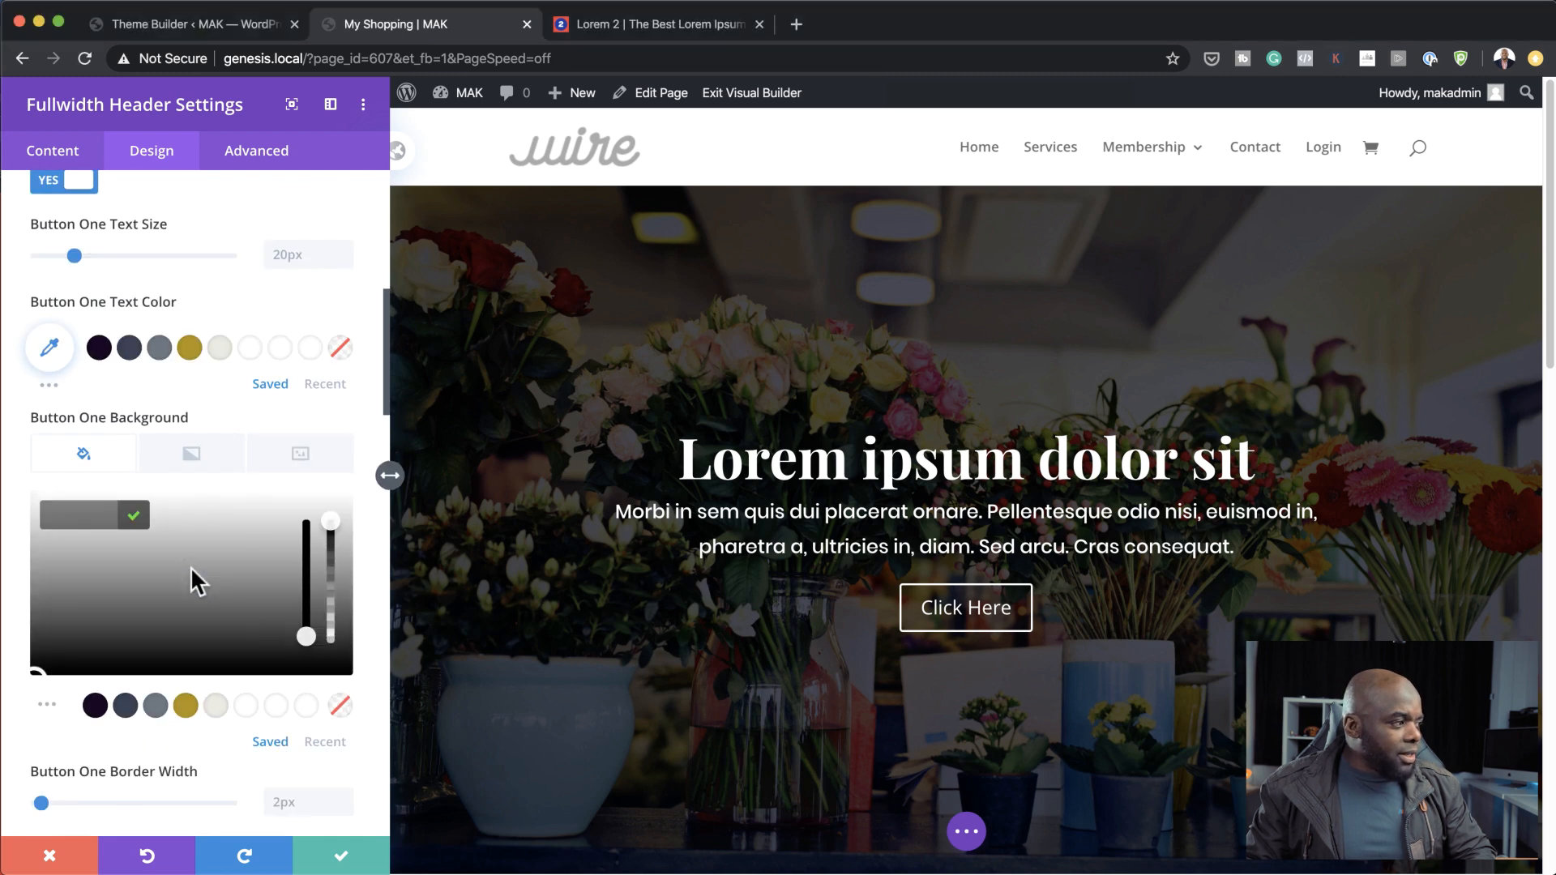
pyautogui.write('#9e0b31')
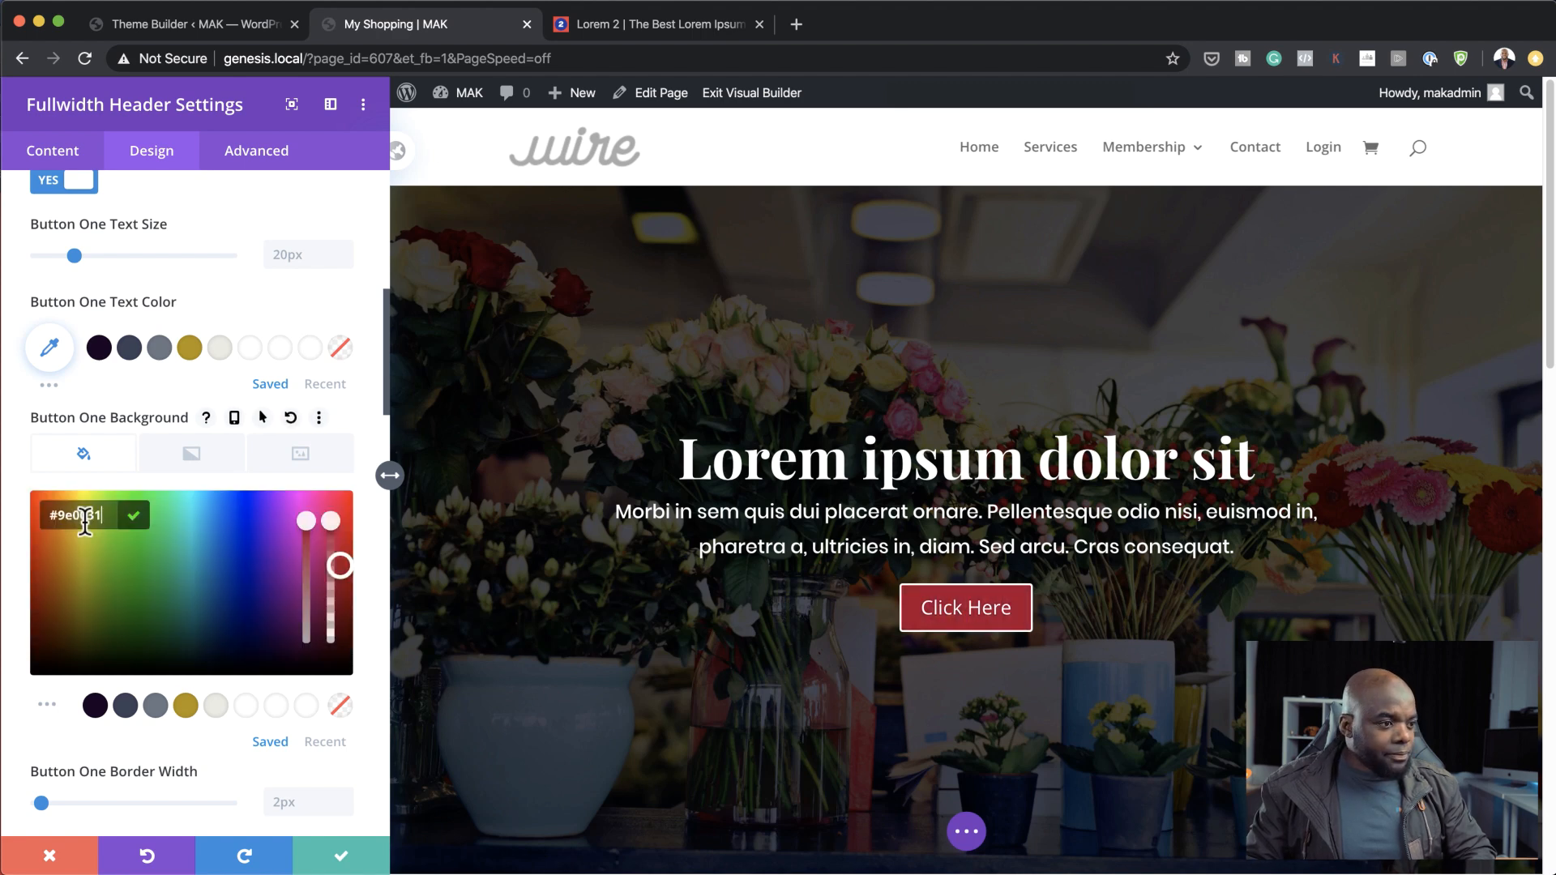
# Set the first button's border width and border radius to 0px.
pyautogui.scroll(-3, 178, 640)
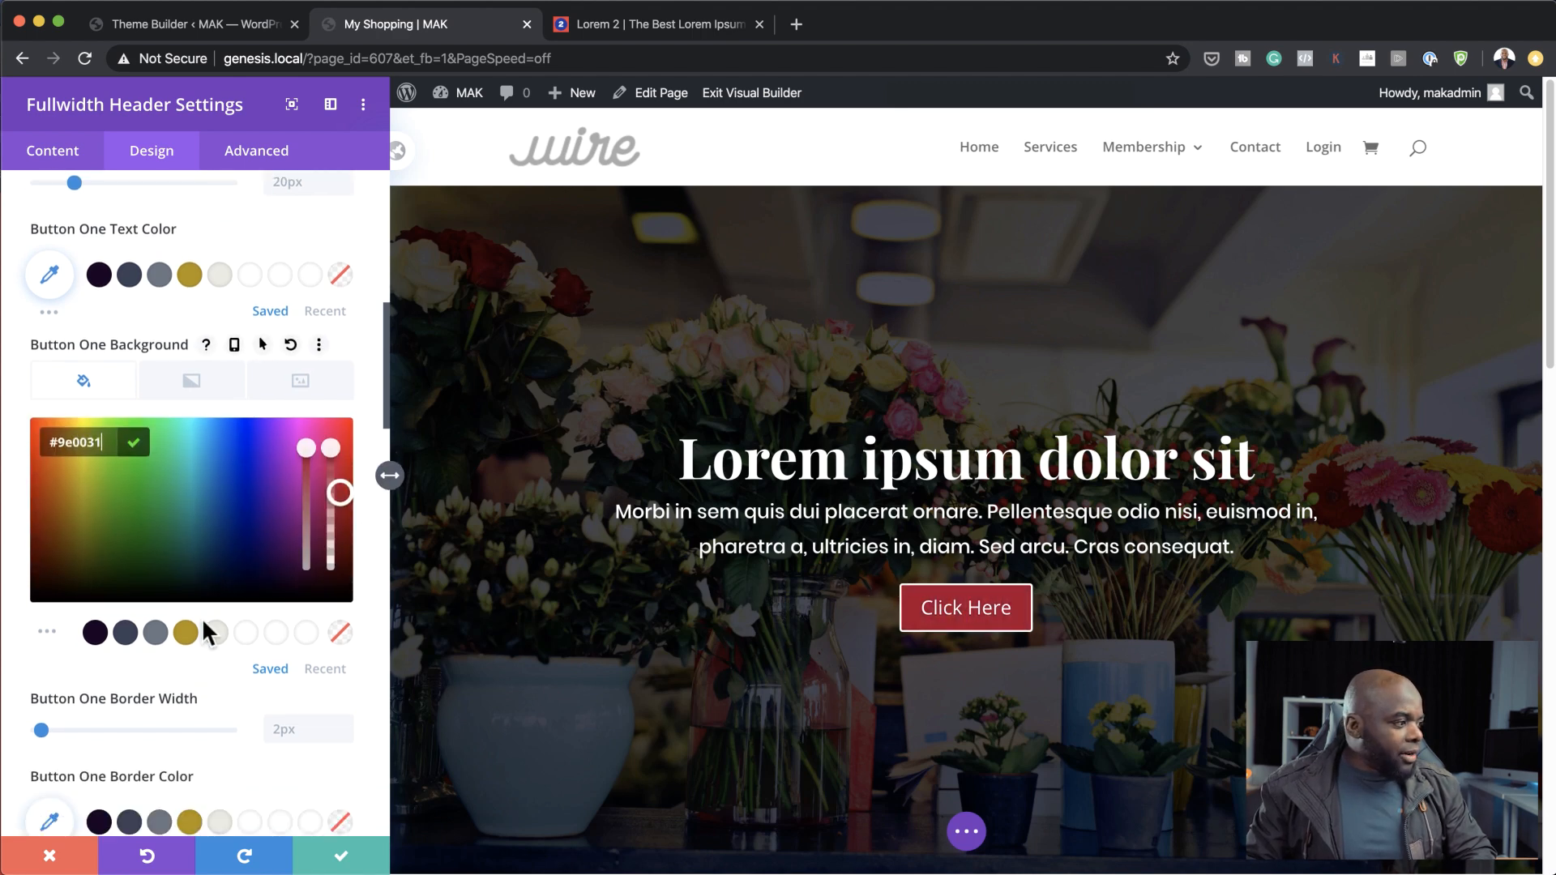
pyautogui.moveTo(41, 642); pyautogui.dragTo(17, 648)
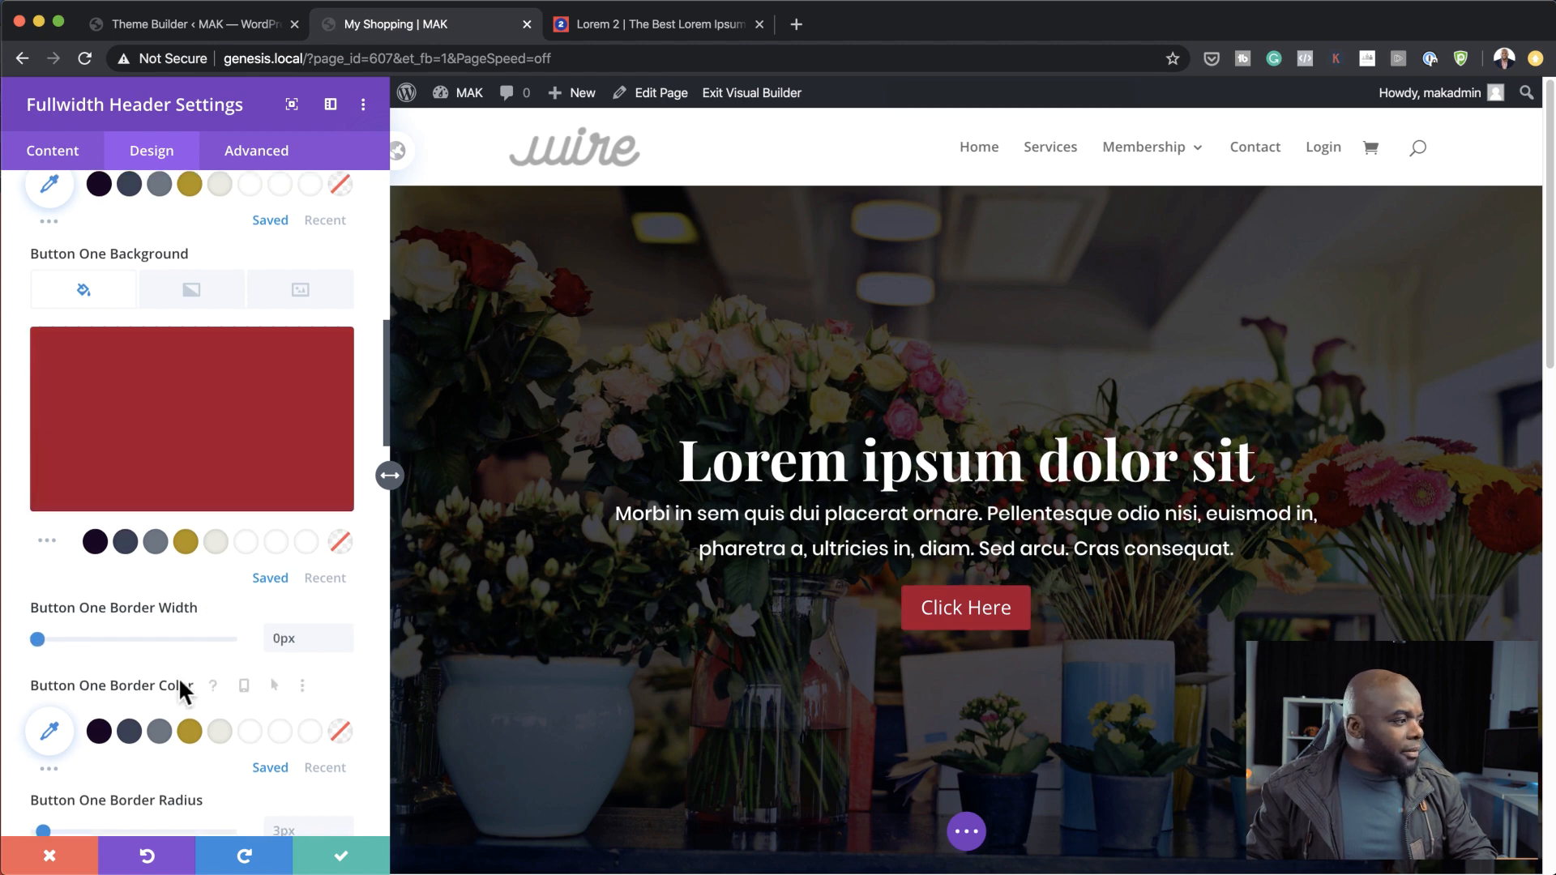
pyautogui.scroll(-3, 180, 687)
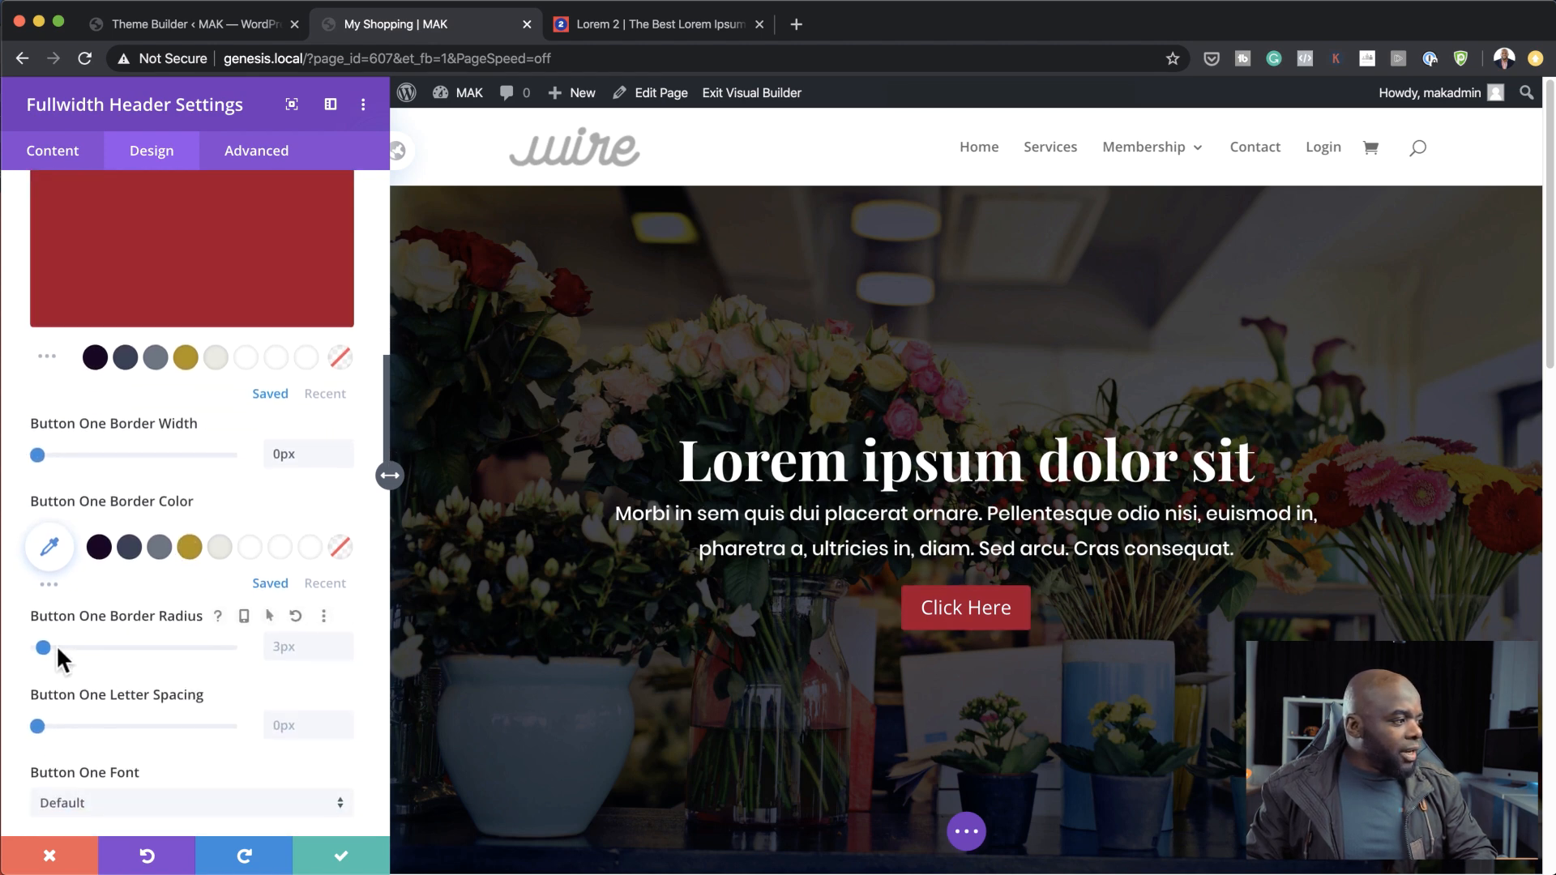
pyautogui.moveTo(43, 647); pyautogui.dragTo(4, 646)
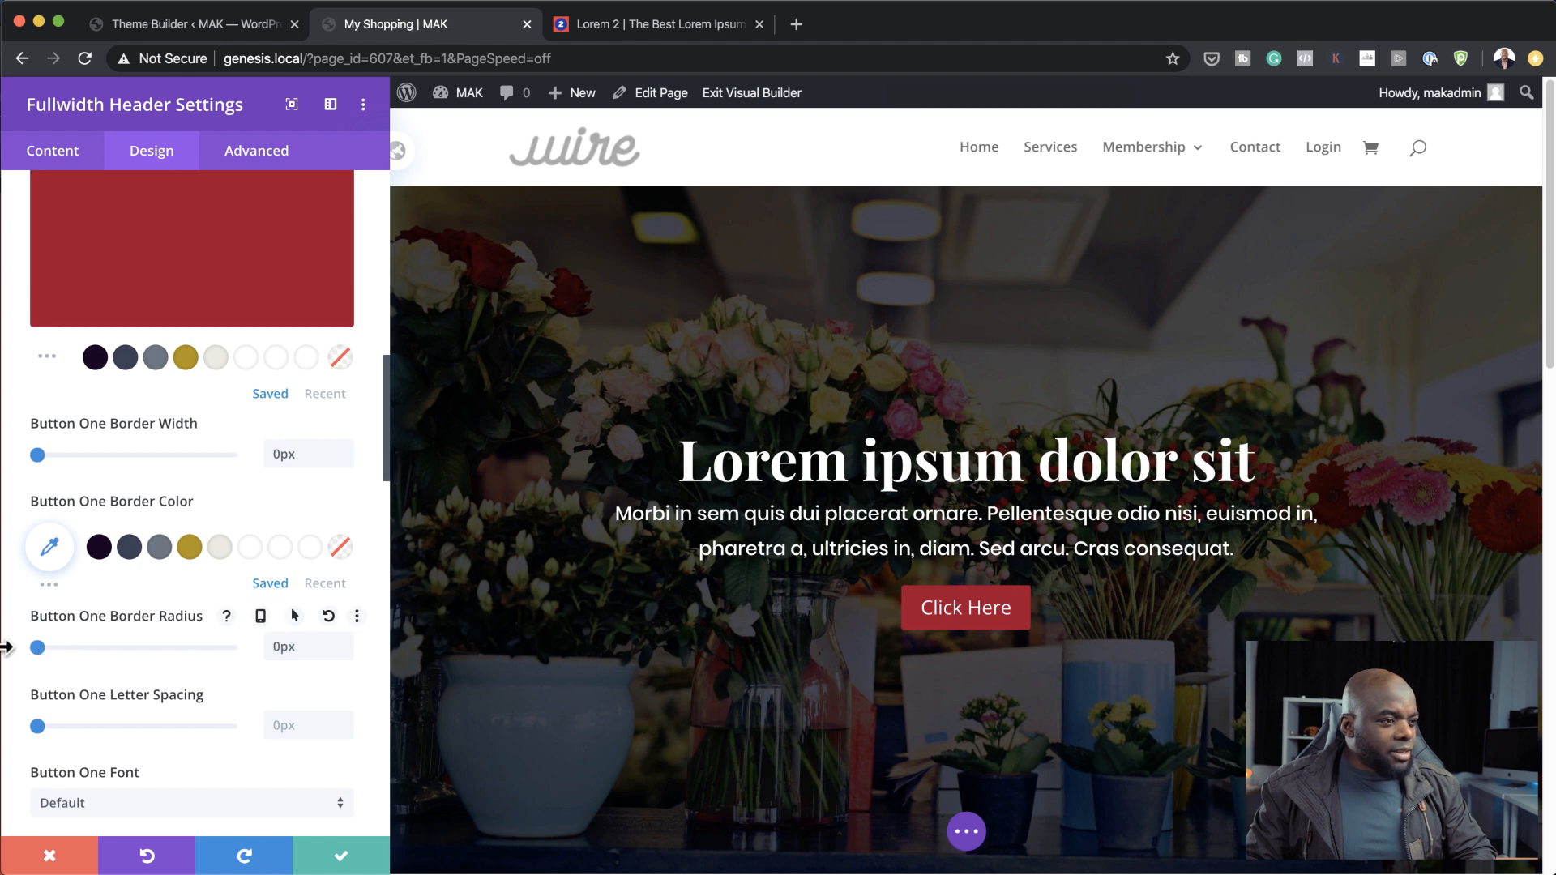
# Set the first button's font to Poppins.
pyautogui.scroll(-2, 246, 696)
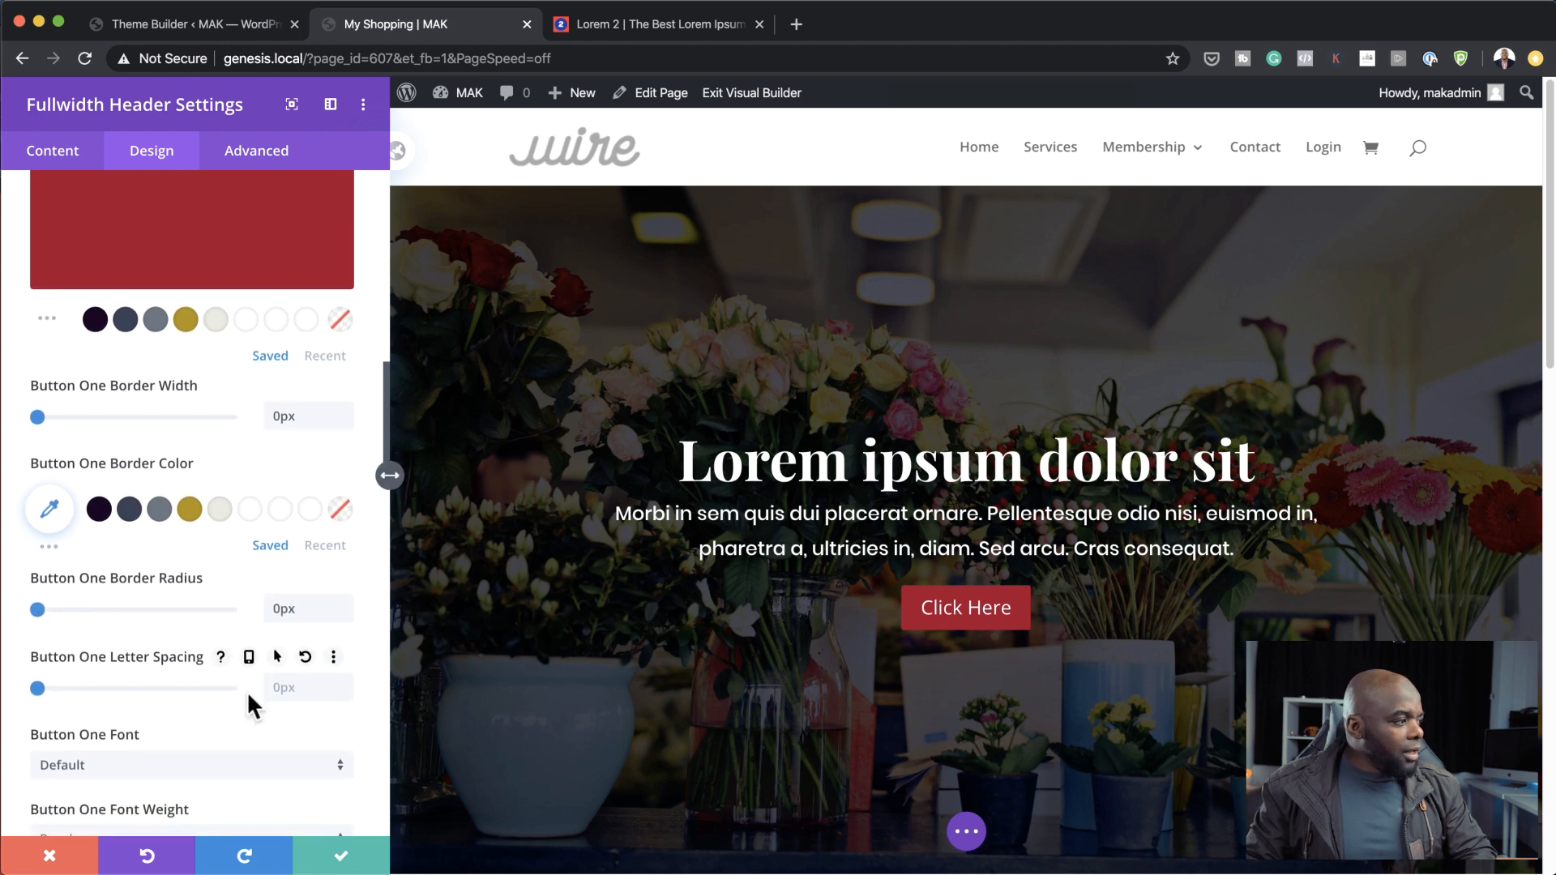
pyautogui.click(206, 697)
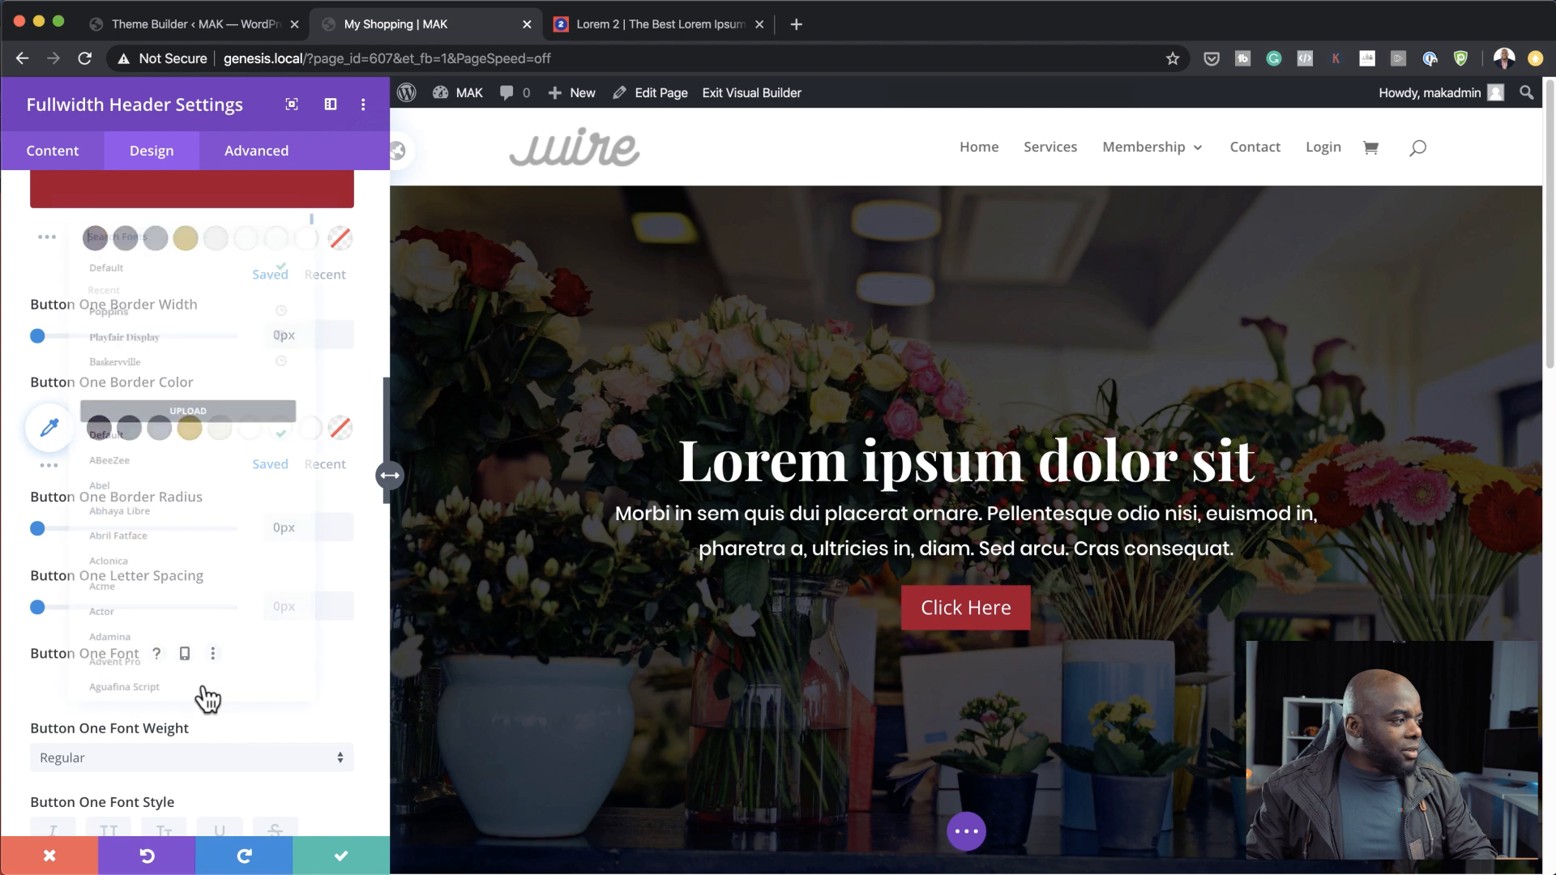
pyautogui.click(170, 270)
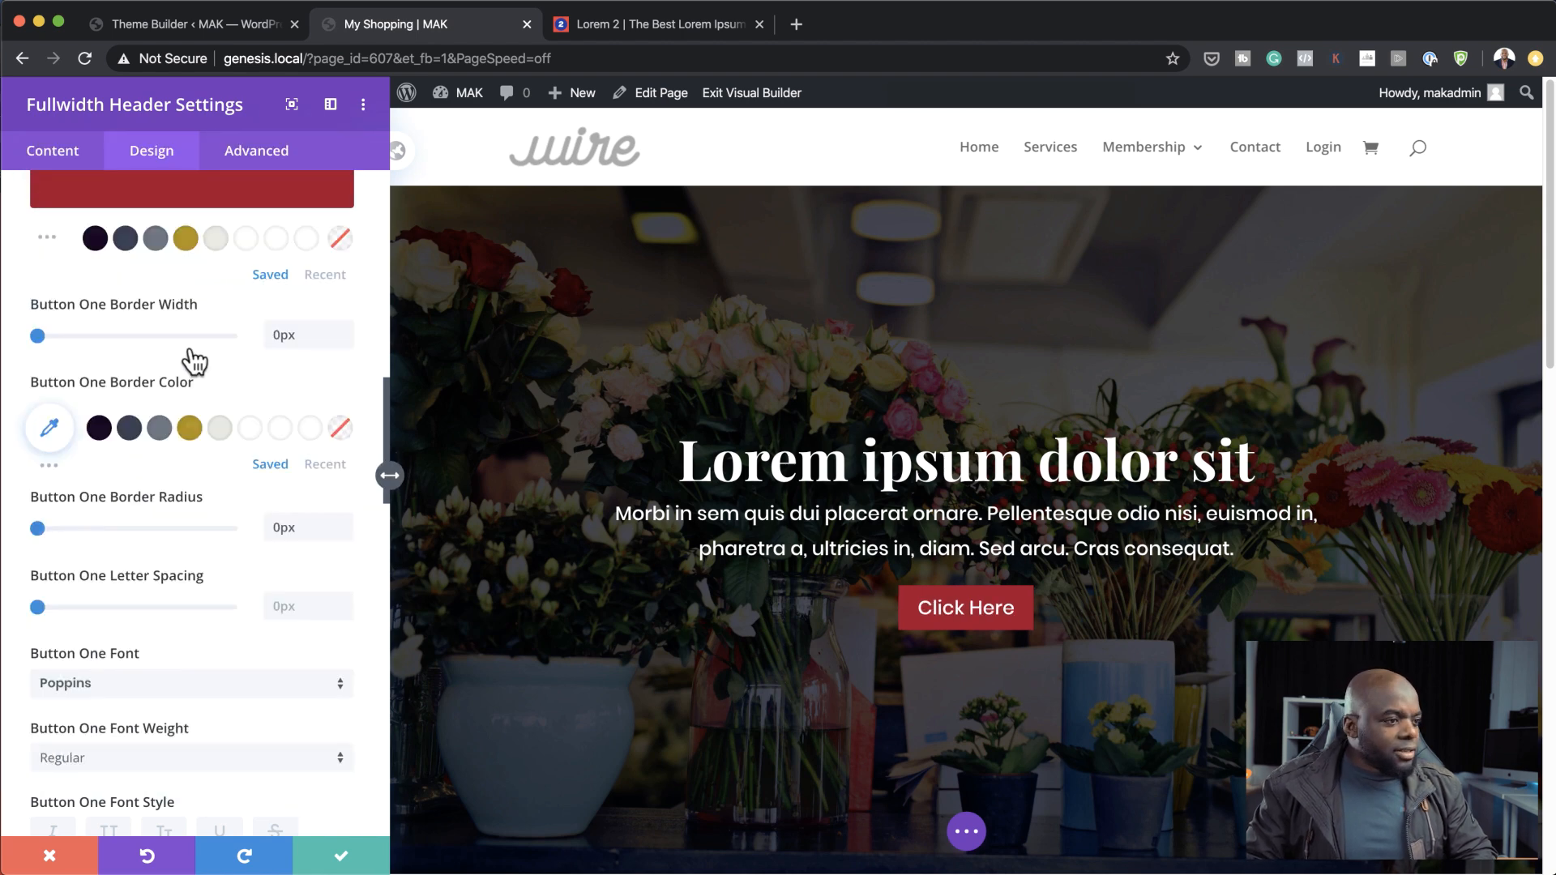
# Change the first button's background to the gold colour from the expanded saved palette.
pyautogui.scroll(-2, 138, 581)
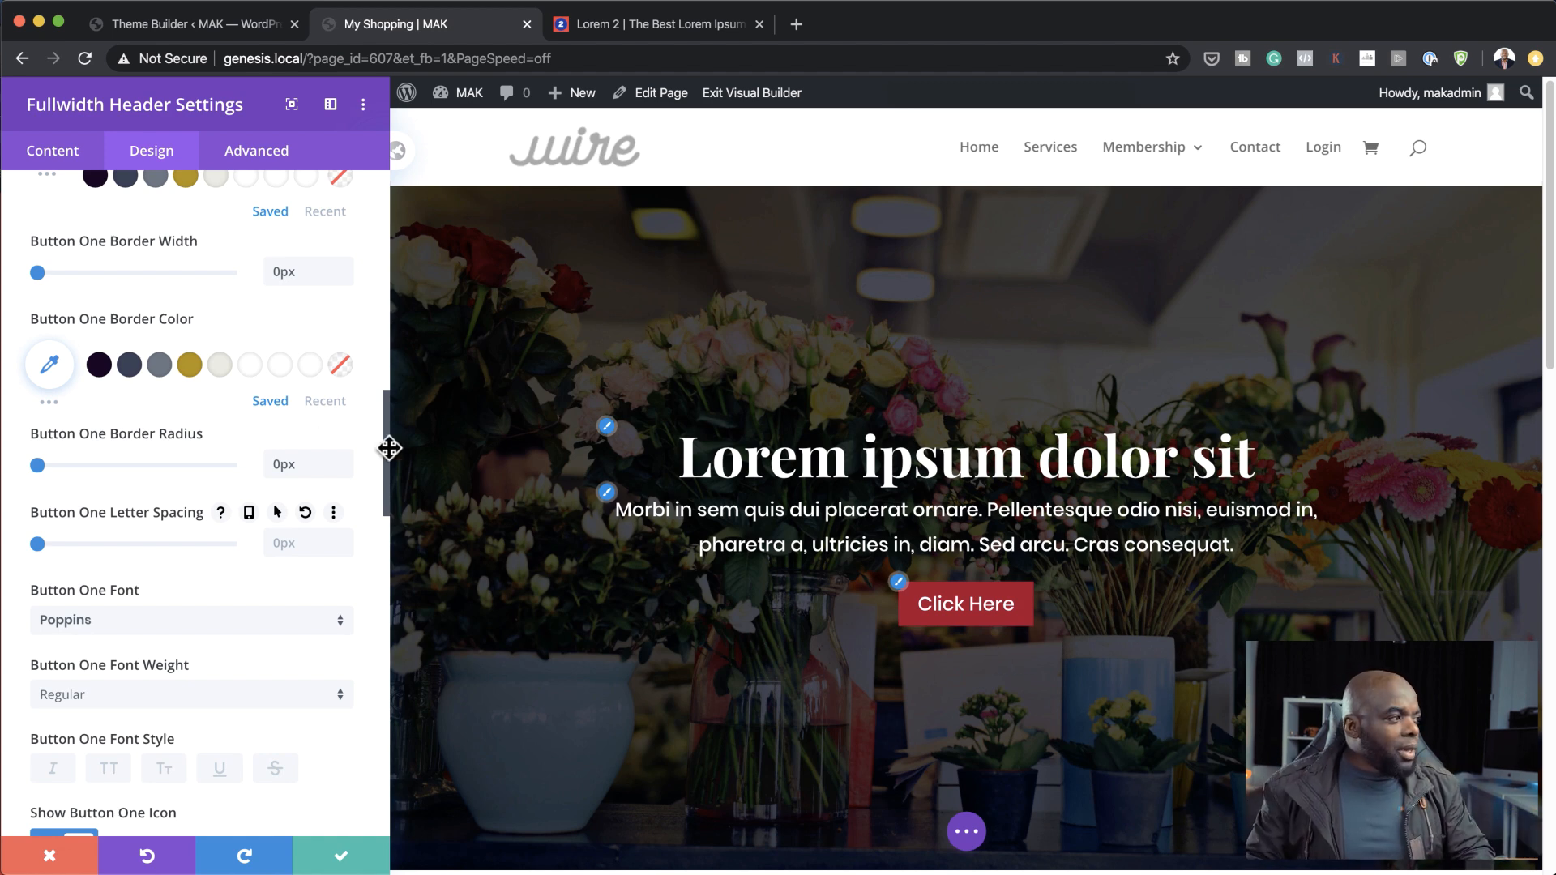
pyautogui.scroll(5, 236, 509)
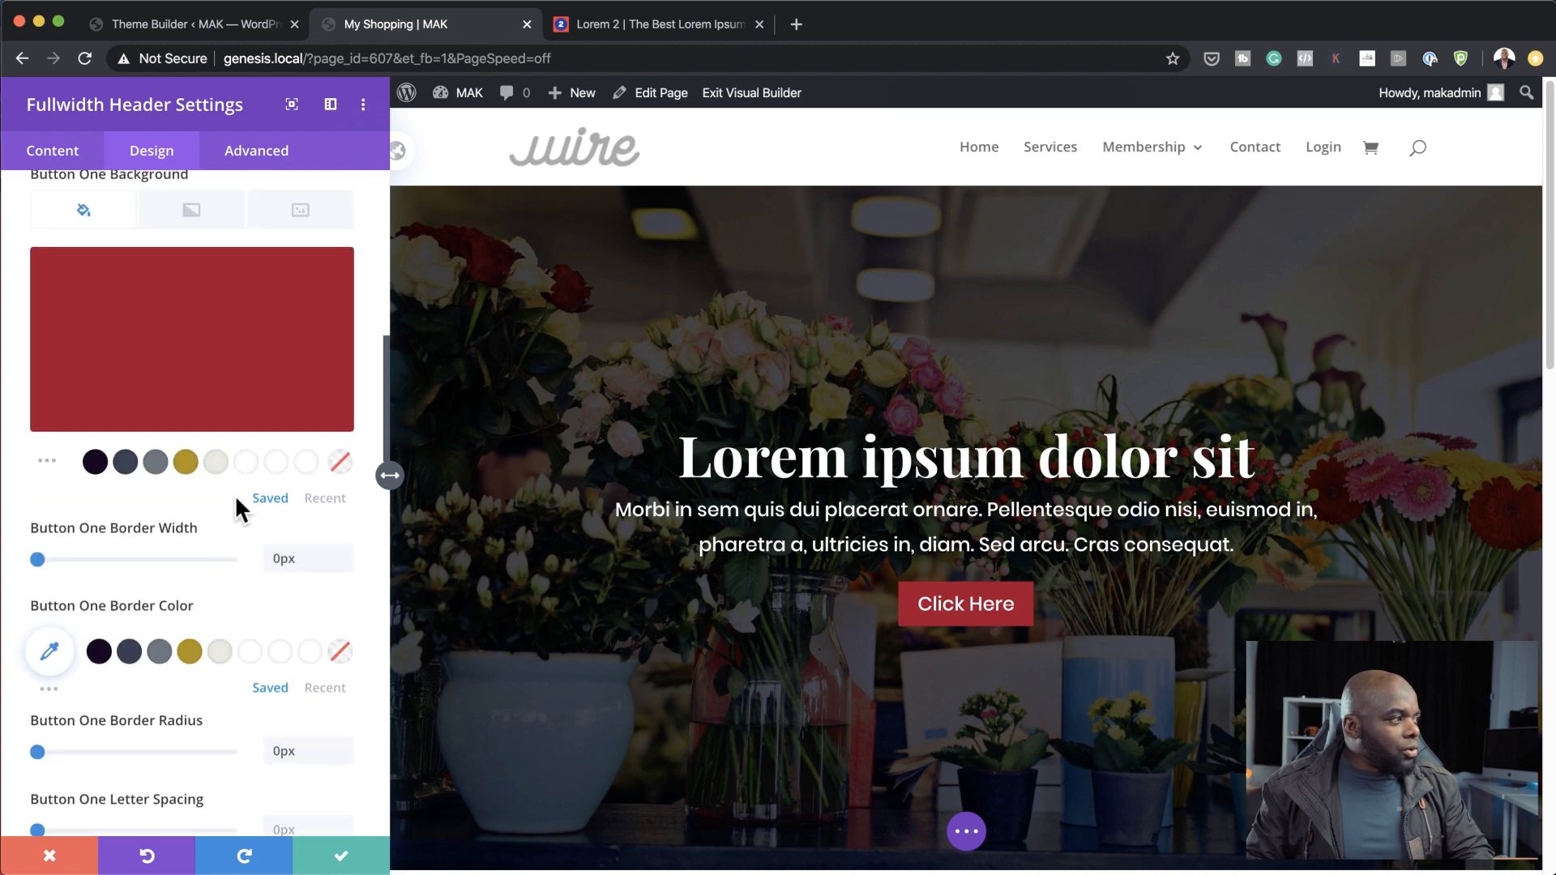
pyautogui.click(203, 365)
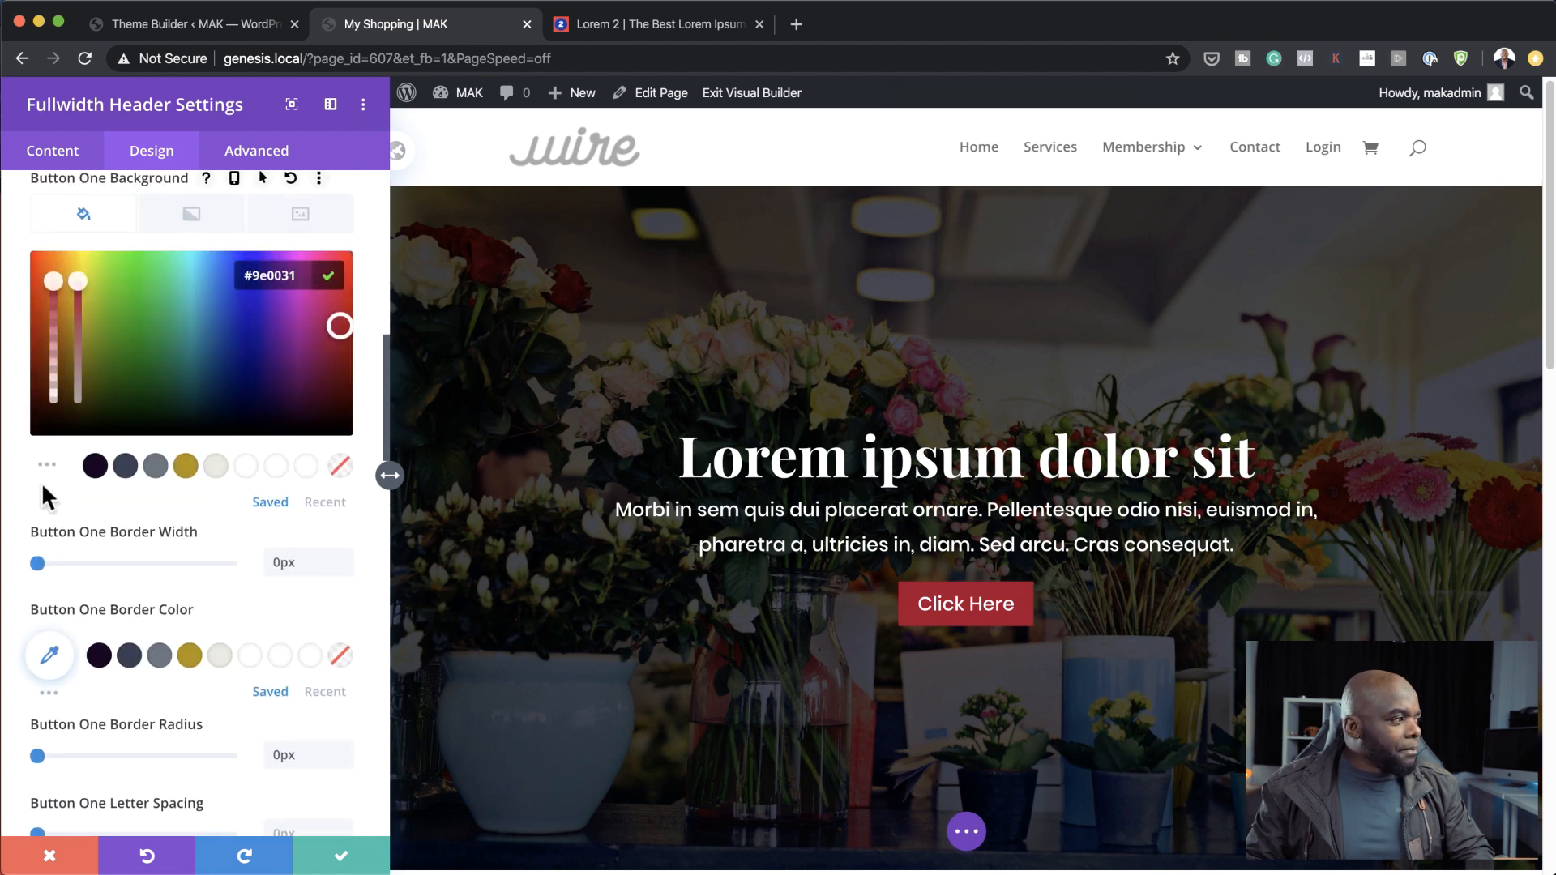
pyautogui.click(47, 466)
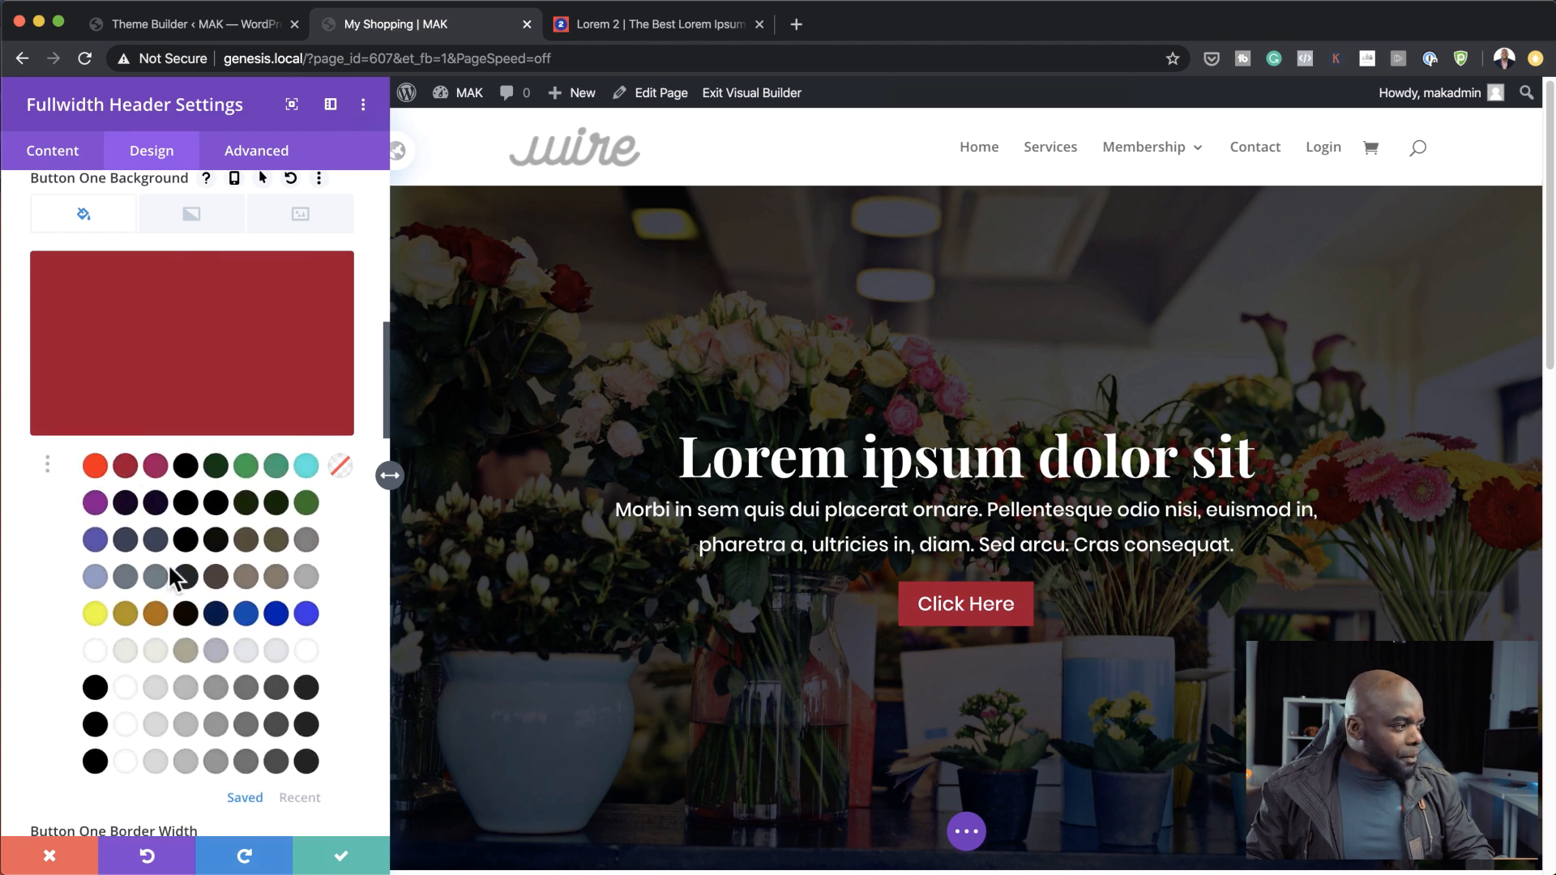
pyautogui.click(124, 613)
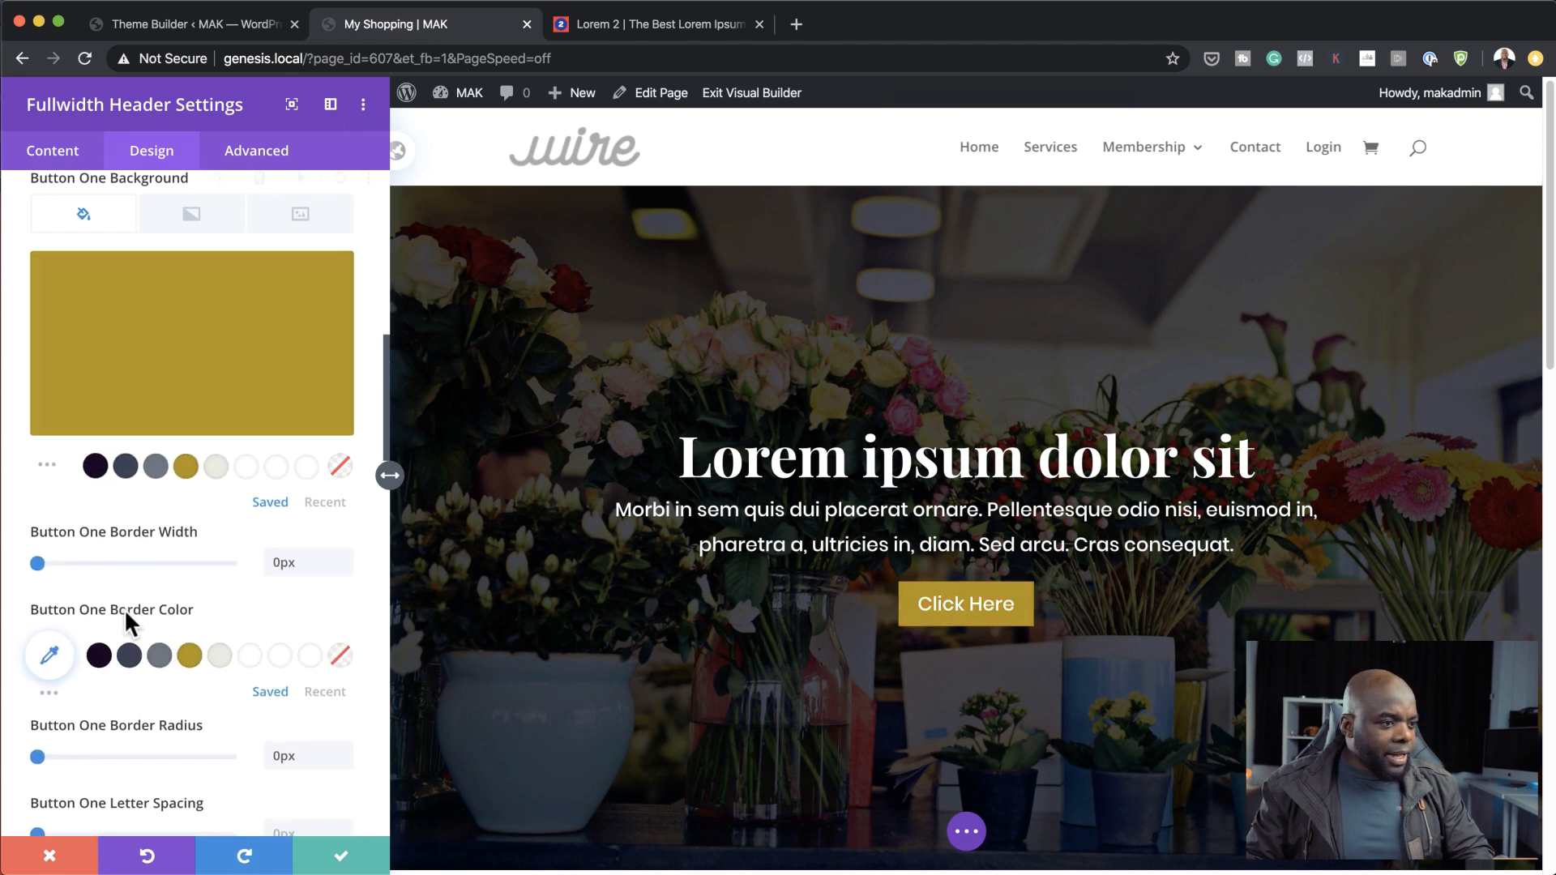
pyautogui.click(47, 464)
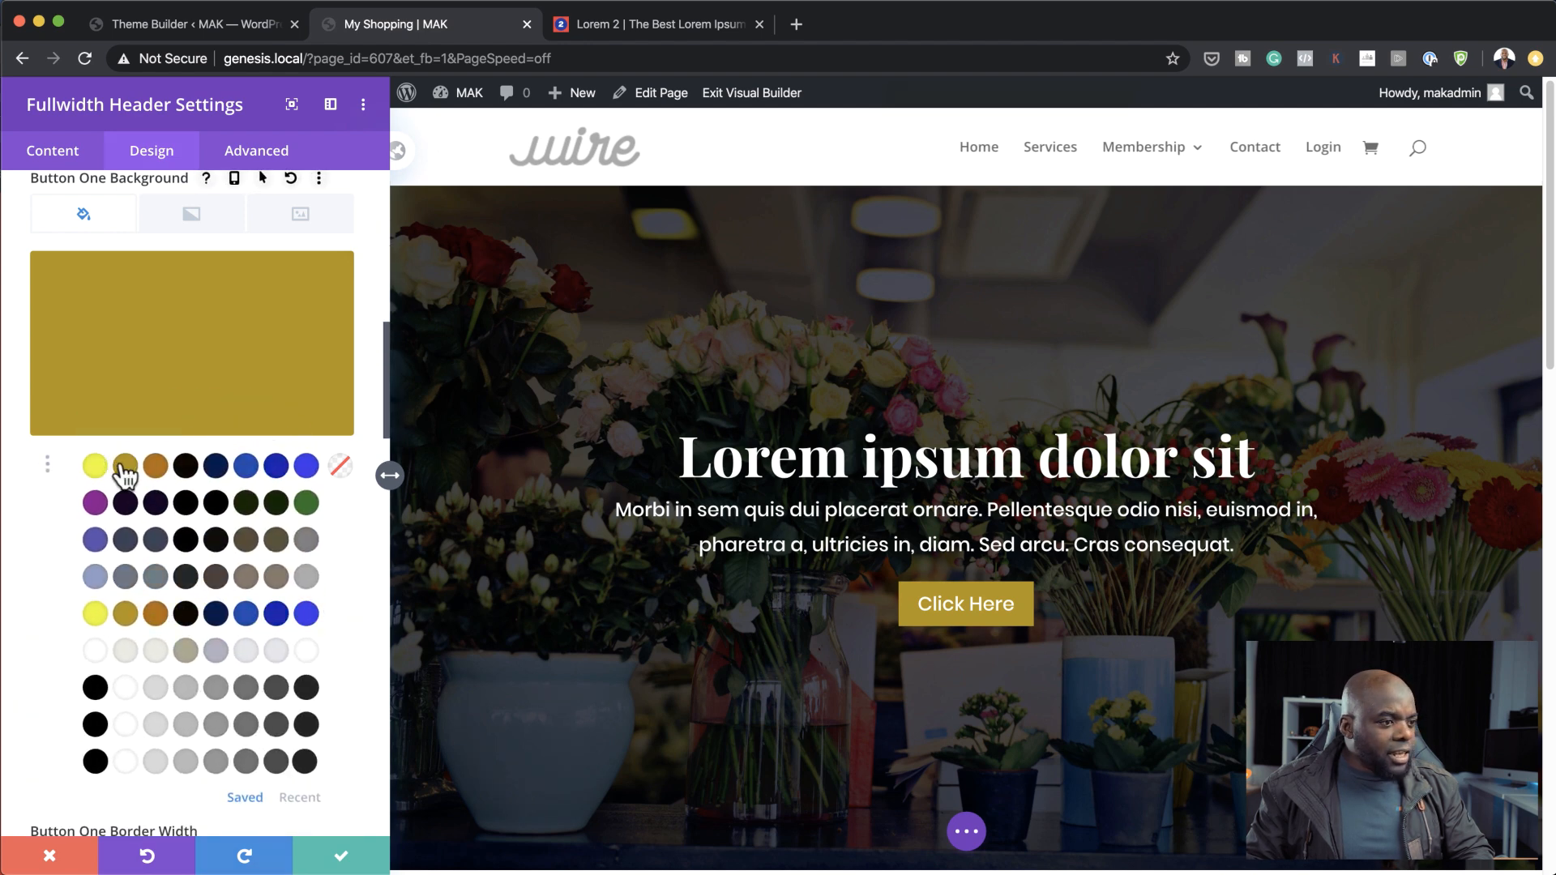
pyautogui.click(125, 468)
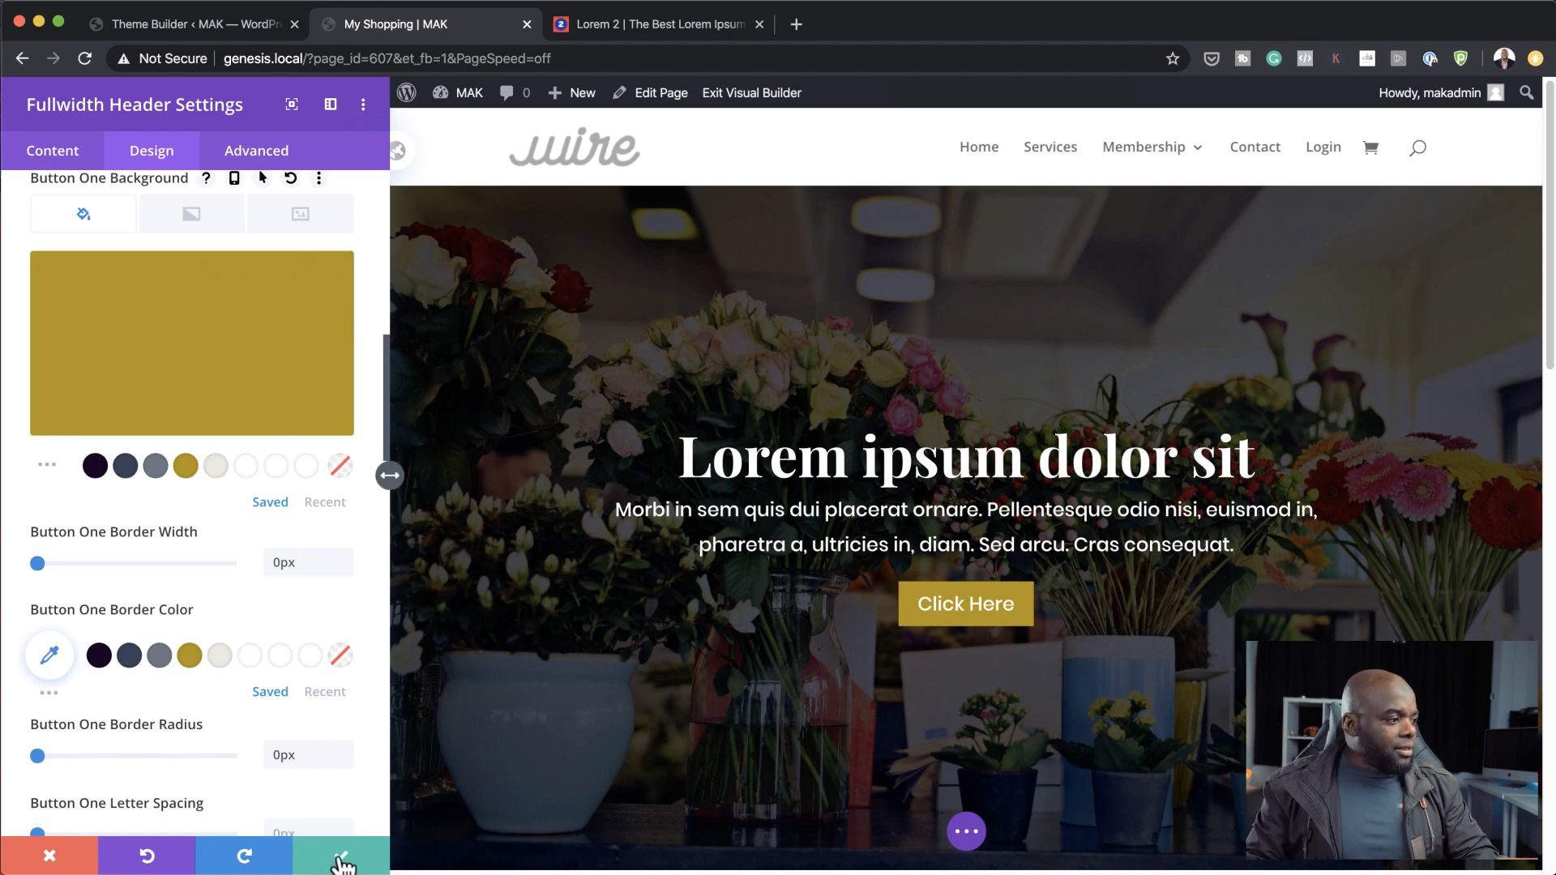
# Enable the Blur scroll effect for the fullwidth header and preview it on the page.
pyautogui.click(279, 161)
pyautogui.click(171, 600)
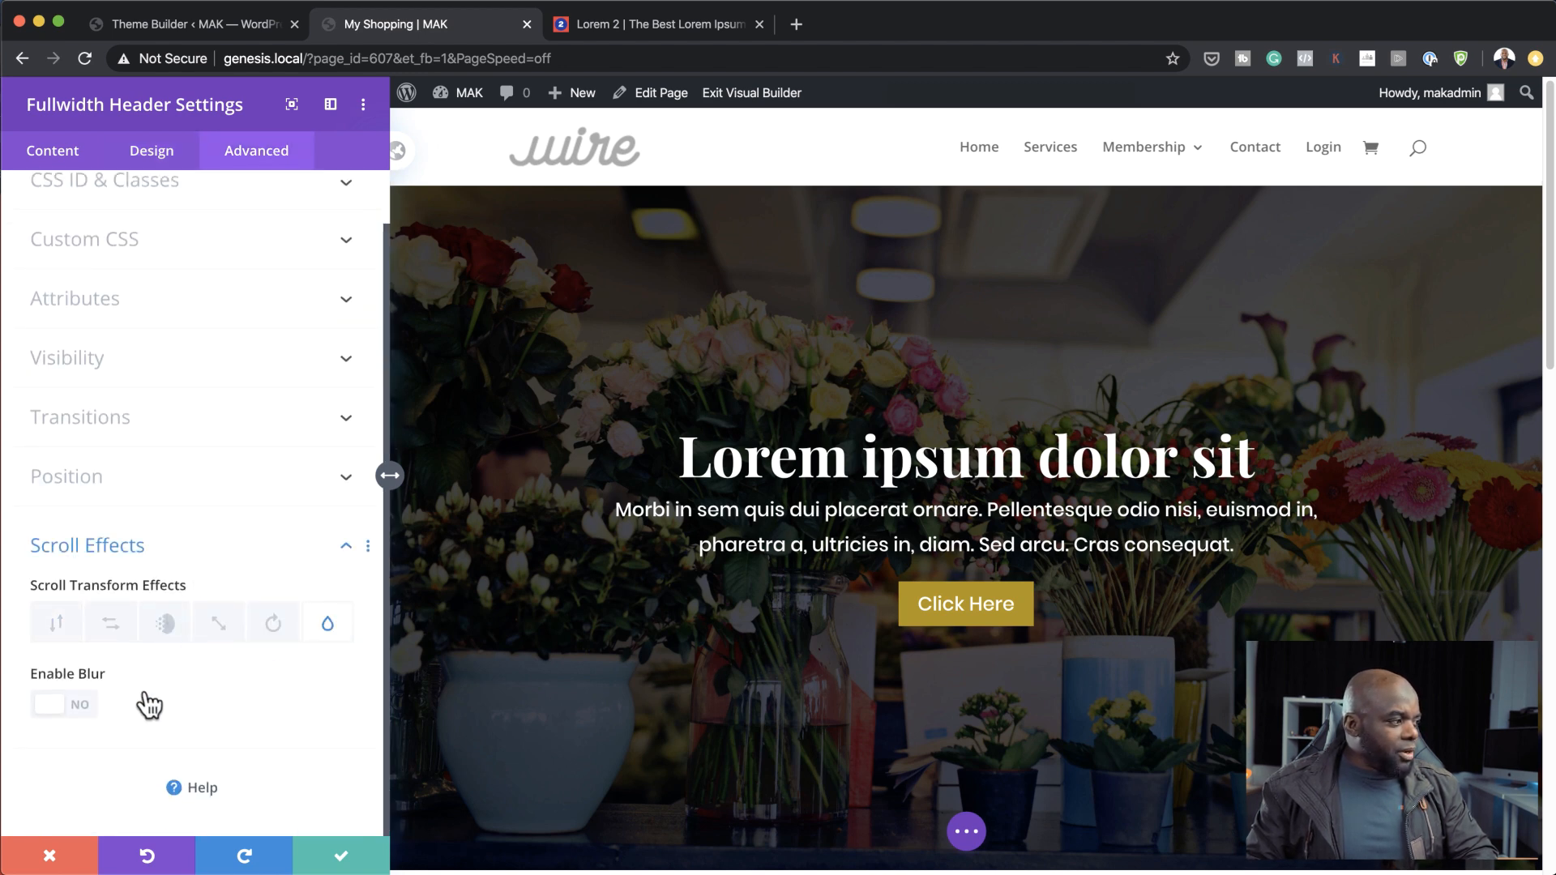
pyautogui.click(81, 704)
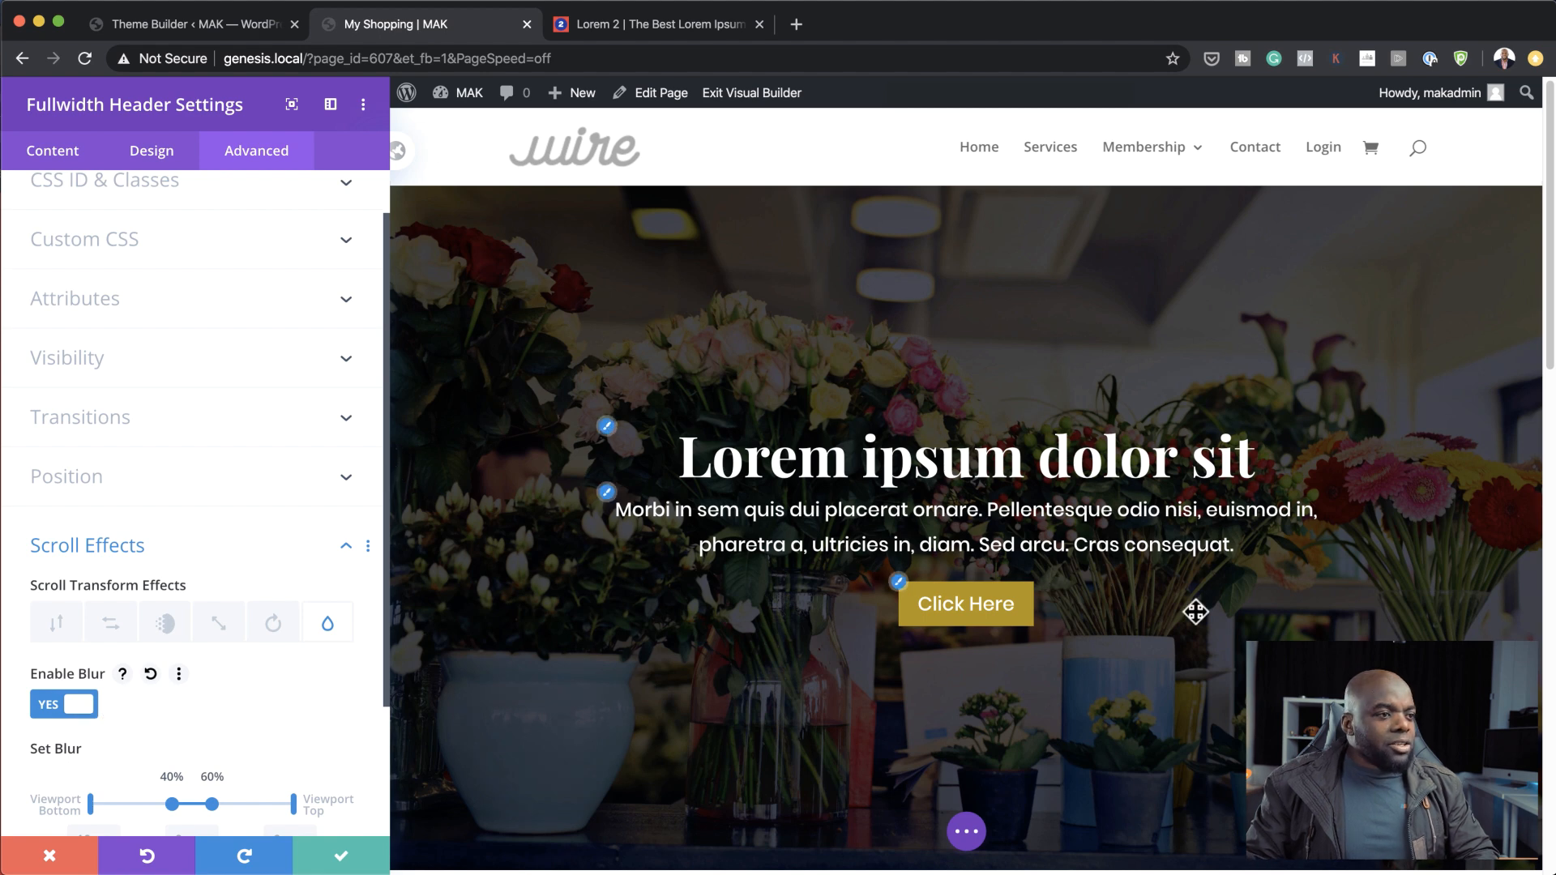
pyautogui.scroll(-1, 1195, 608)
pyautogui.scroll(-2, 1195, 611)
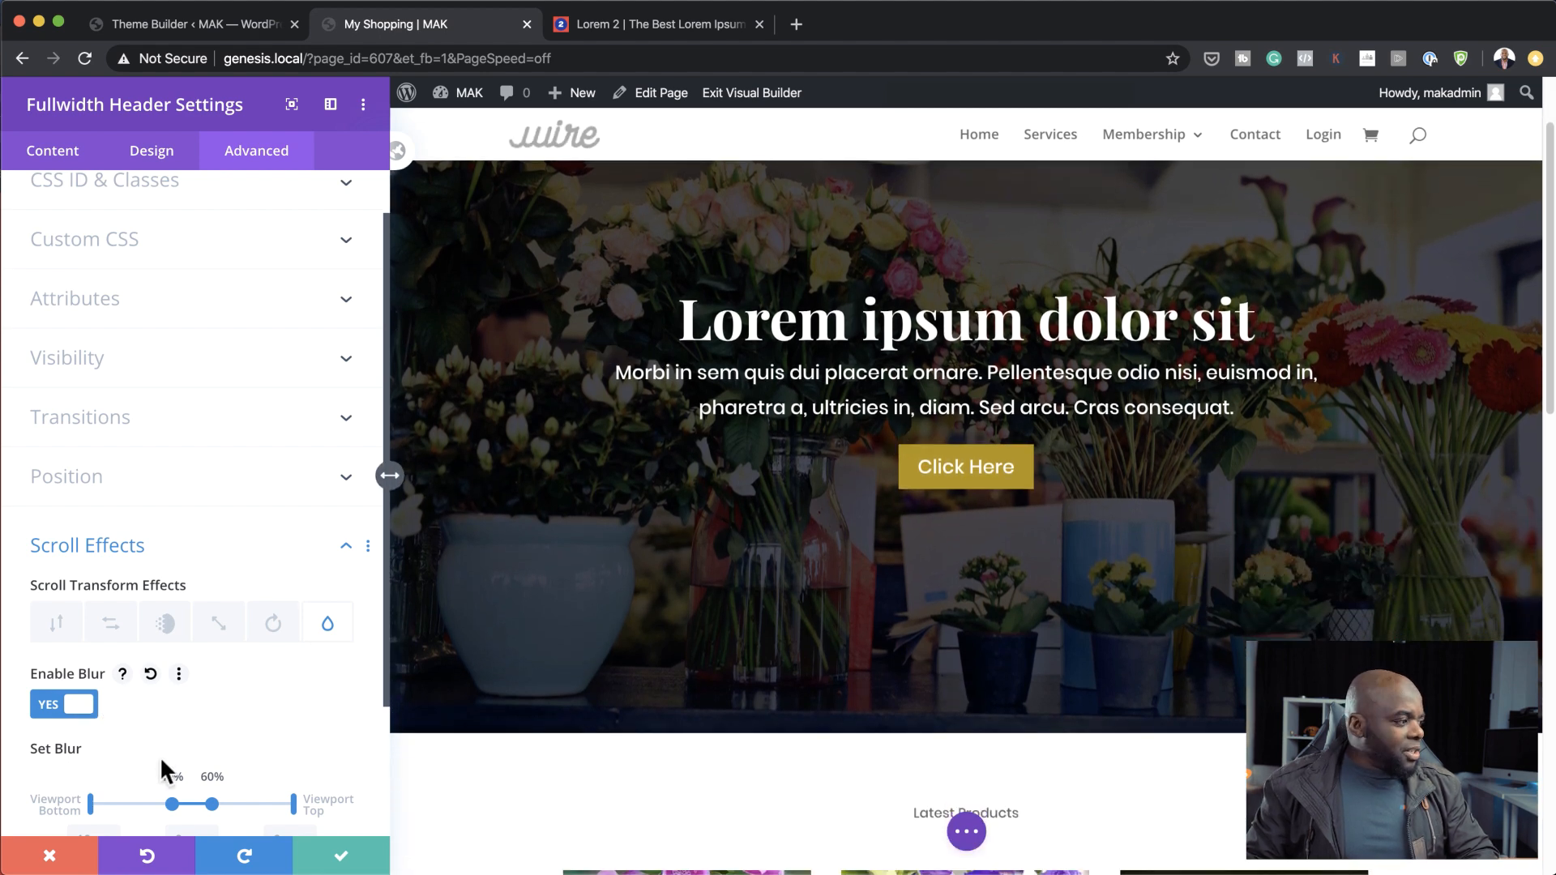
# Set the header's ending blur to 4px and its starting blur to 4px, then check the effect on the page.
pyautogui.scroll(-3, 293, 736)
pyautogui.moveTo(292, 722); pyautogui.dragTo(295, 722)
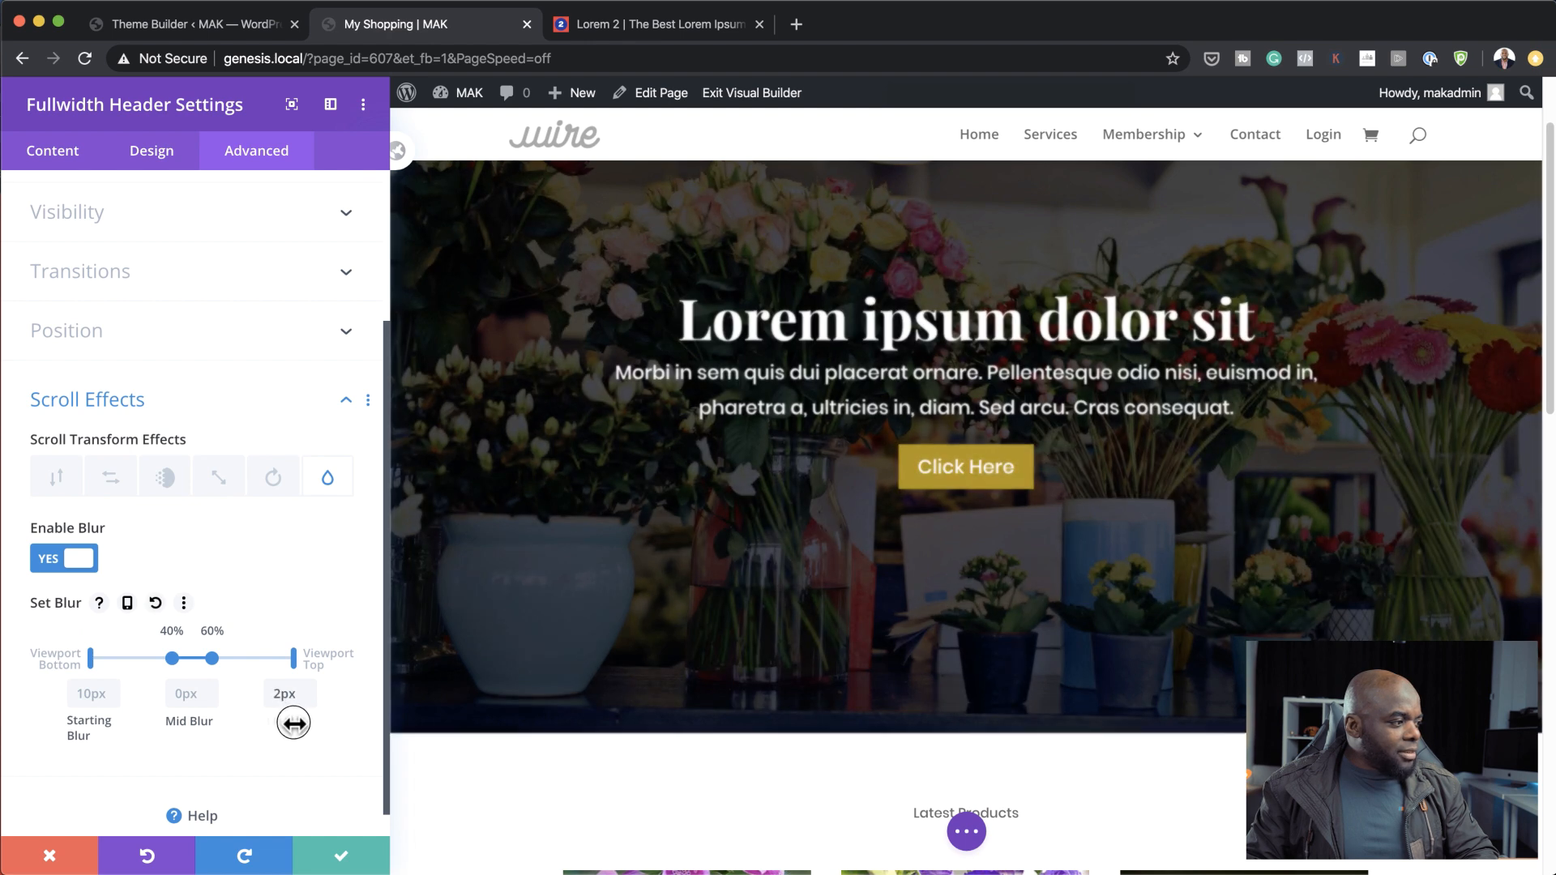
pyautogui.moveTo(293, 722); pyautogui.dragTo(79, 725)
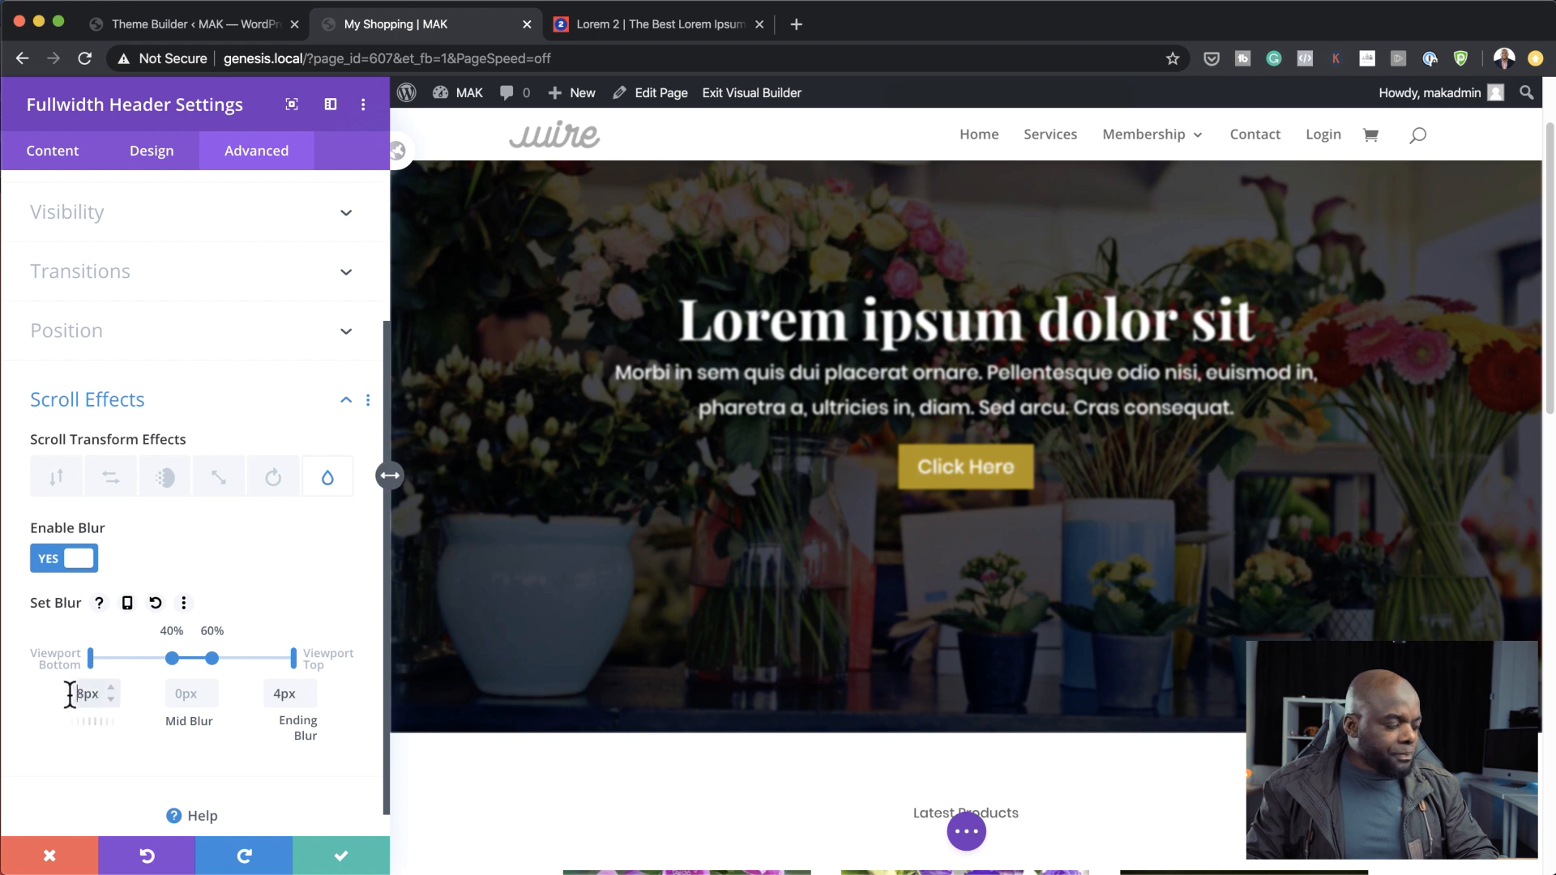
pyautogui.press('Down')
pyautogui.press('Down')
pyautogui.press('Down')
pyautogui.press('Down')
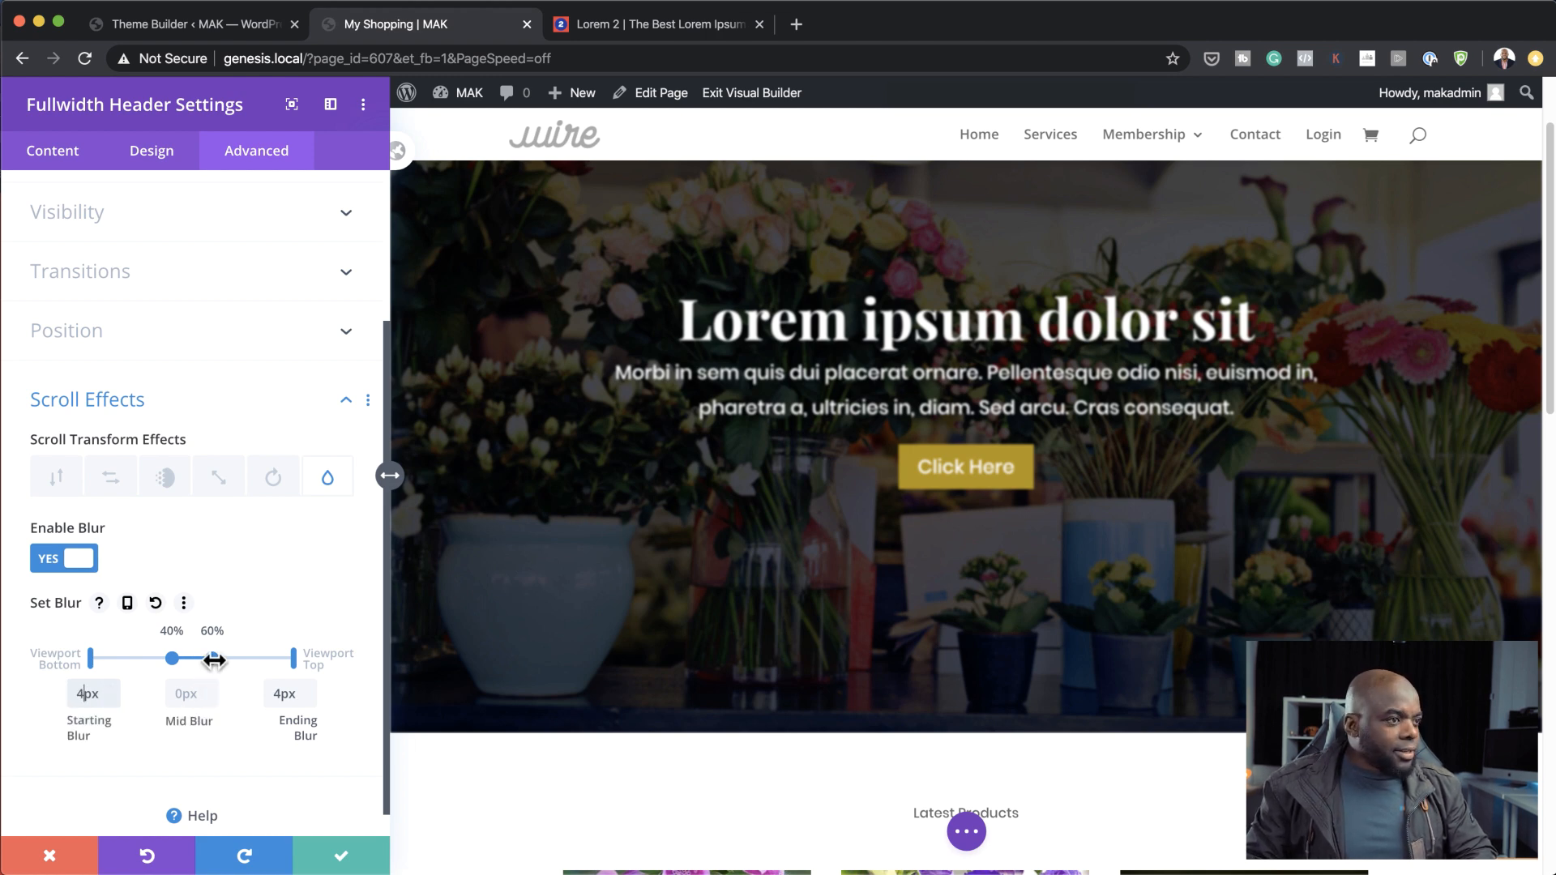
pyautogui.scroll(3, 1246, 565)
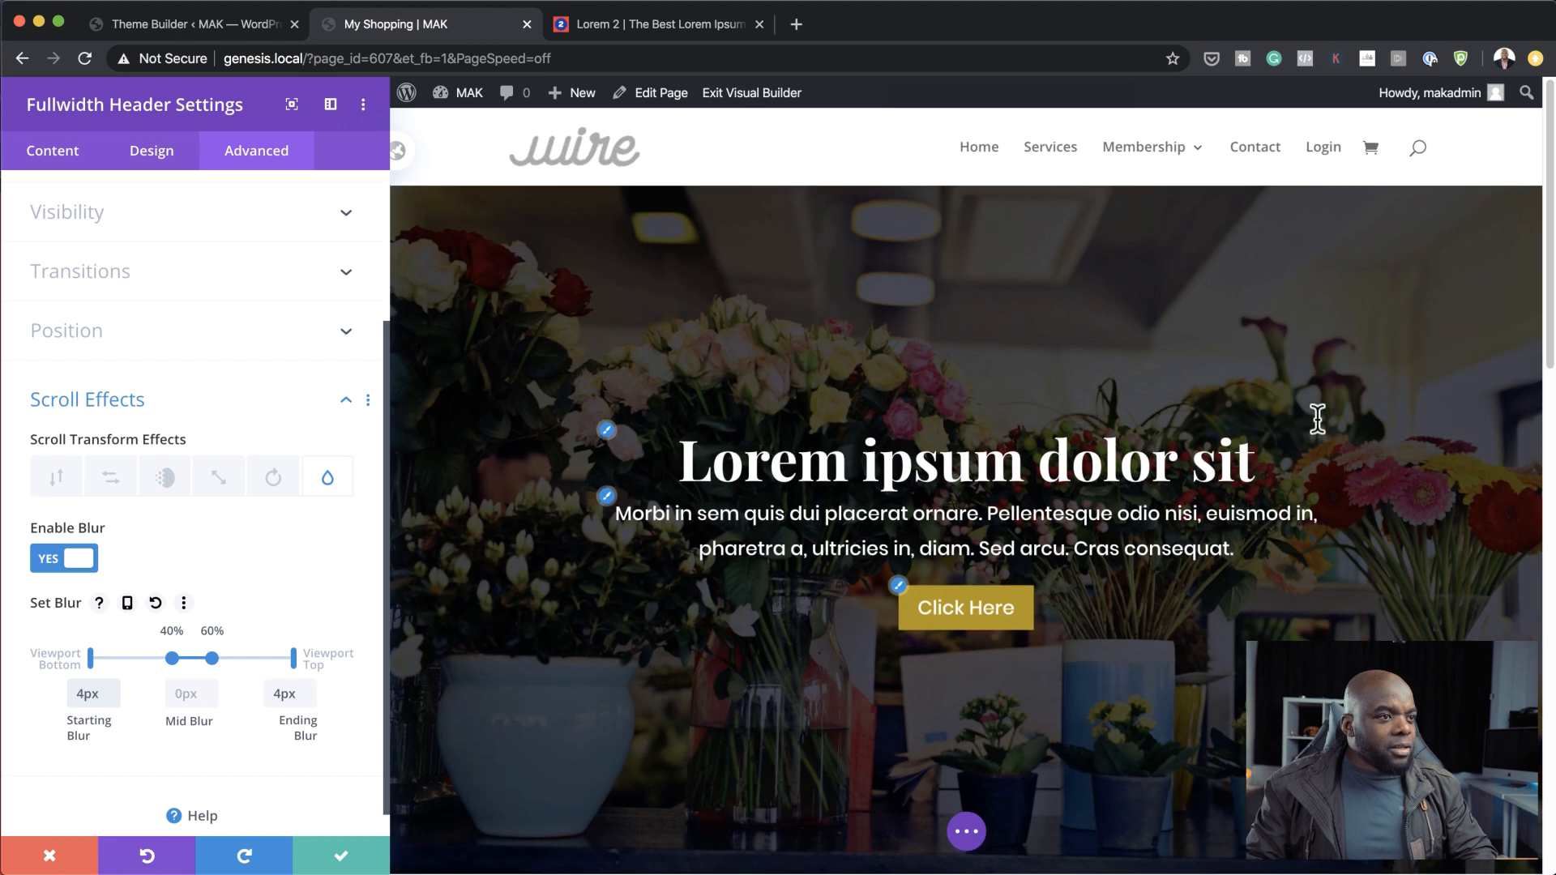
pyautogui.scroll(-1, 905, 511)
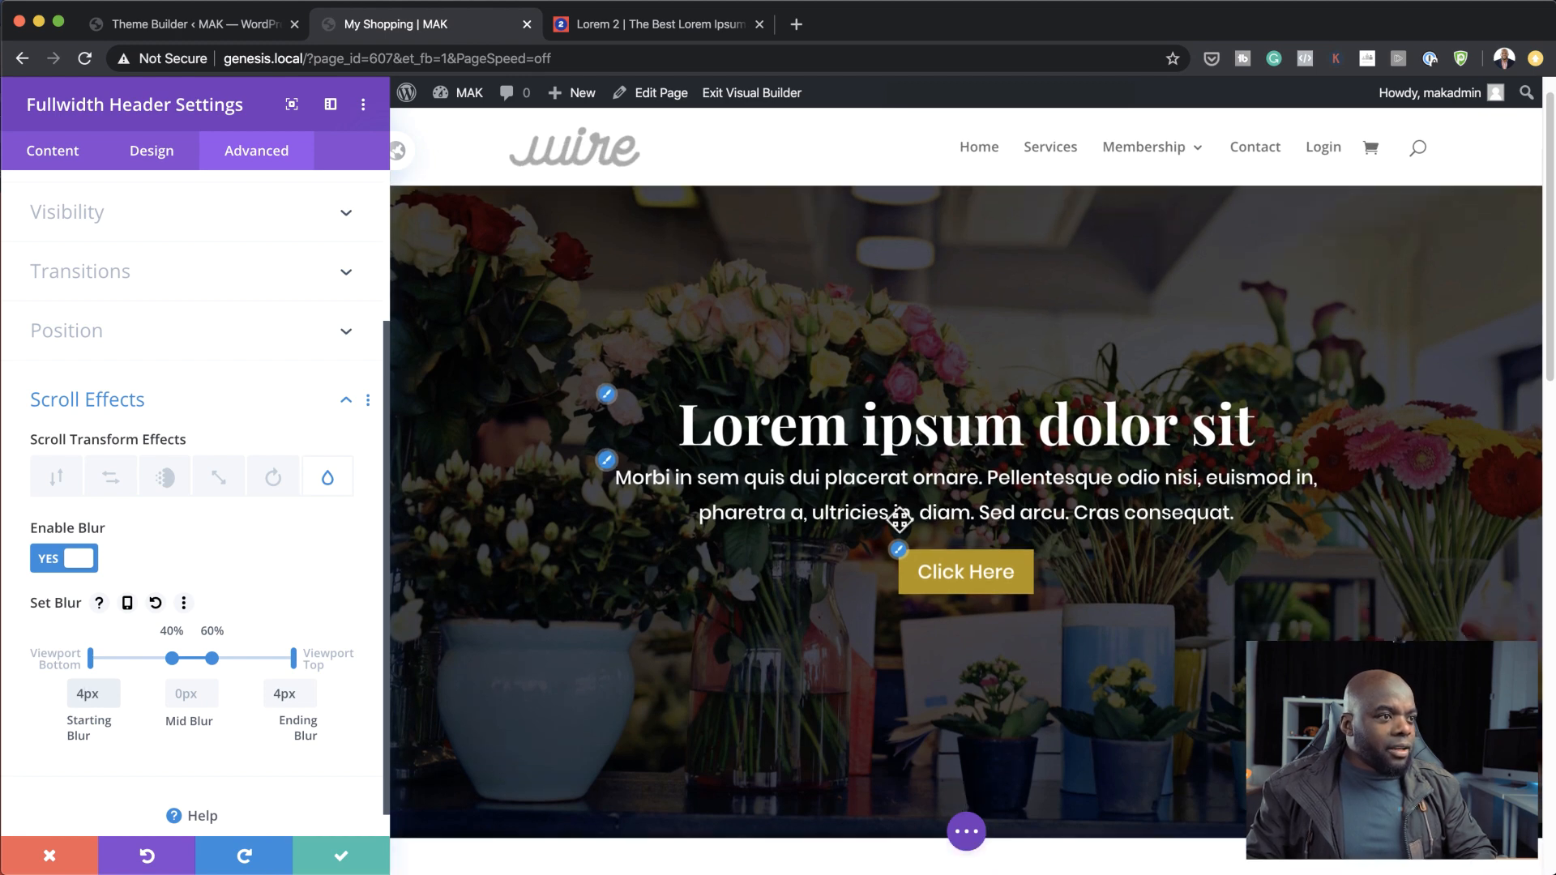
pyautogui.scroll(-5, 906, 511)
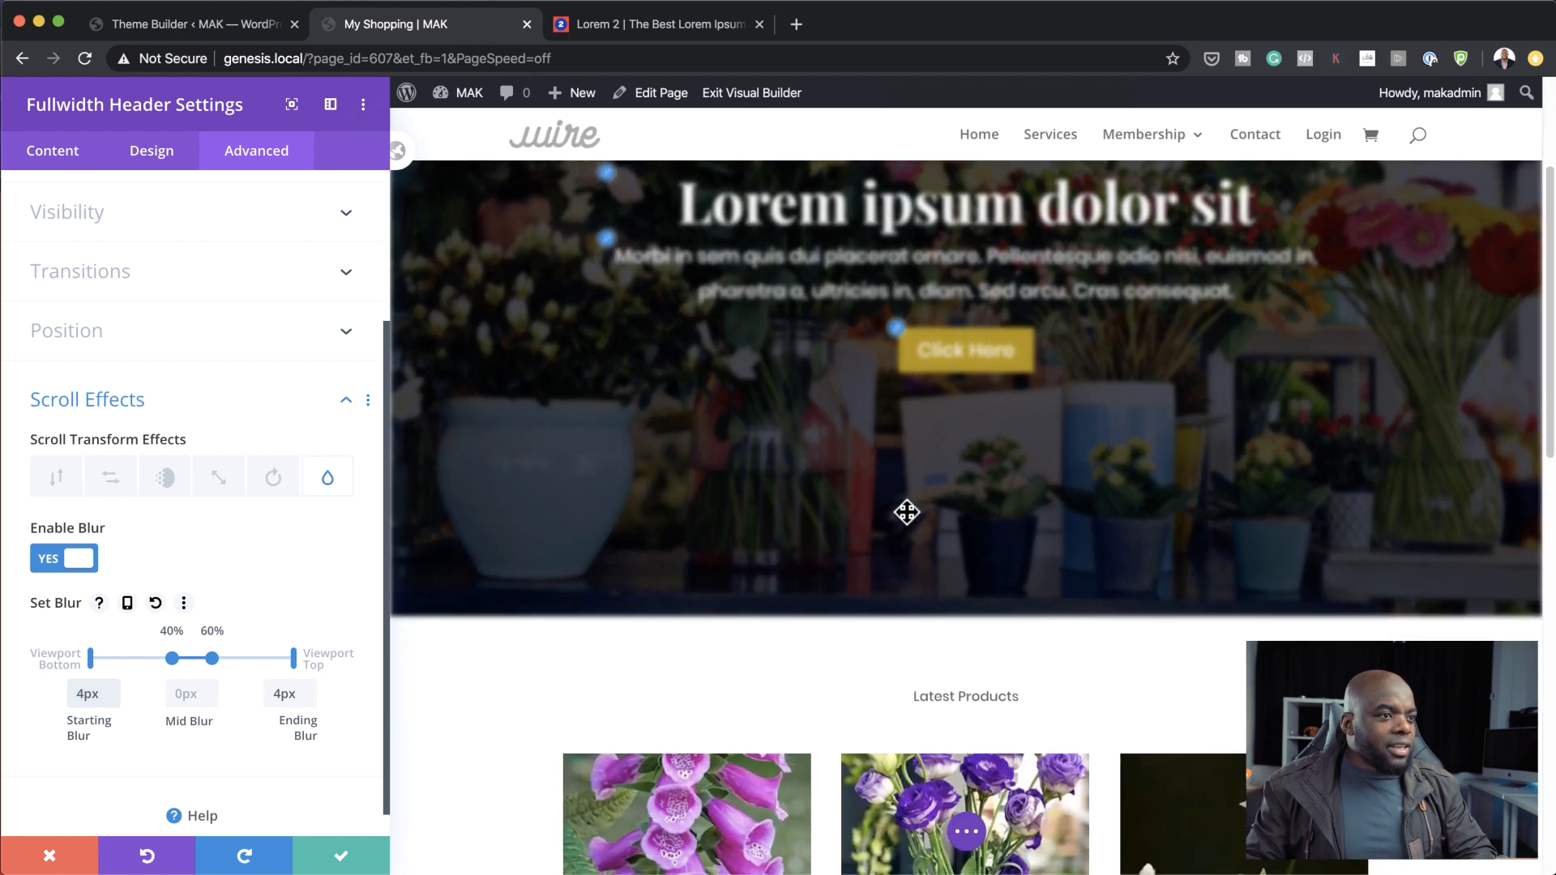
pyautogui.scroll(-3, 906, 512)
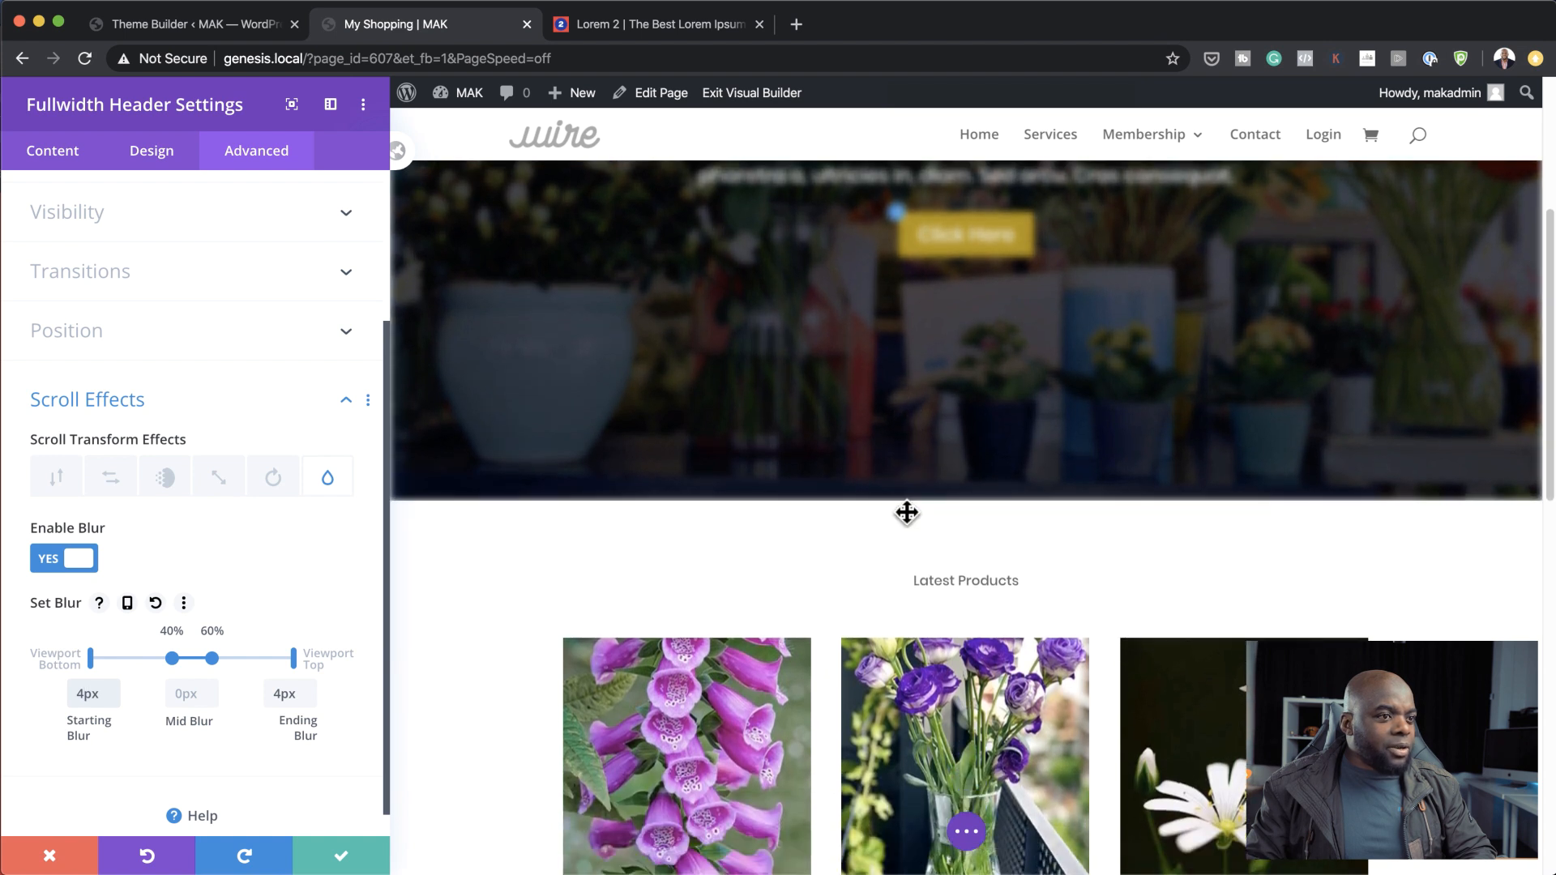
# Widen the header's mid blur range to 25%–75% of the viewport and check the blur on the page.
pyautogui.moveTo(212, 658); pyautogui.dragTo(142, 663)
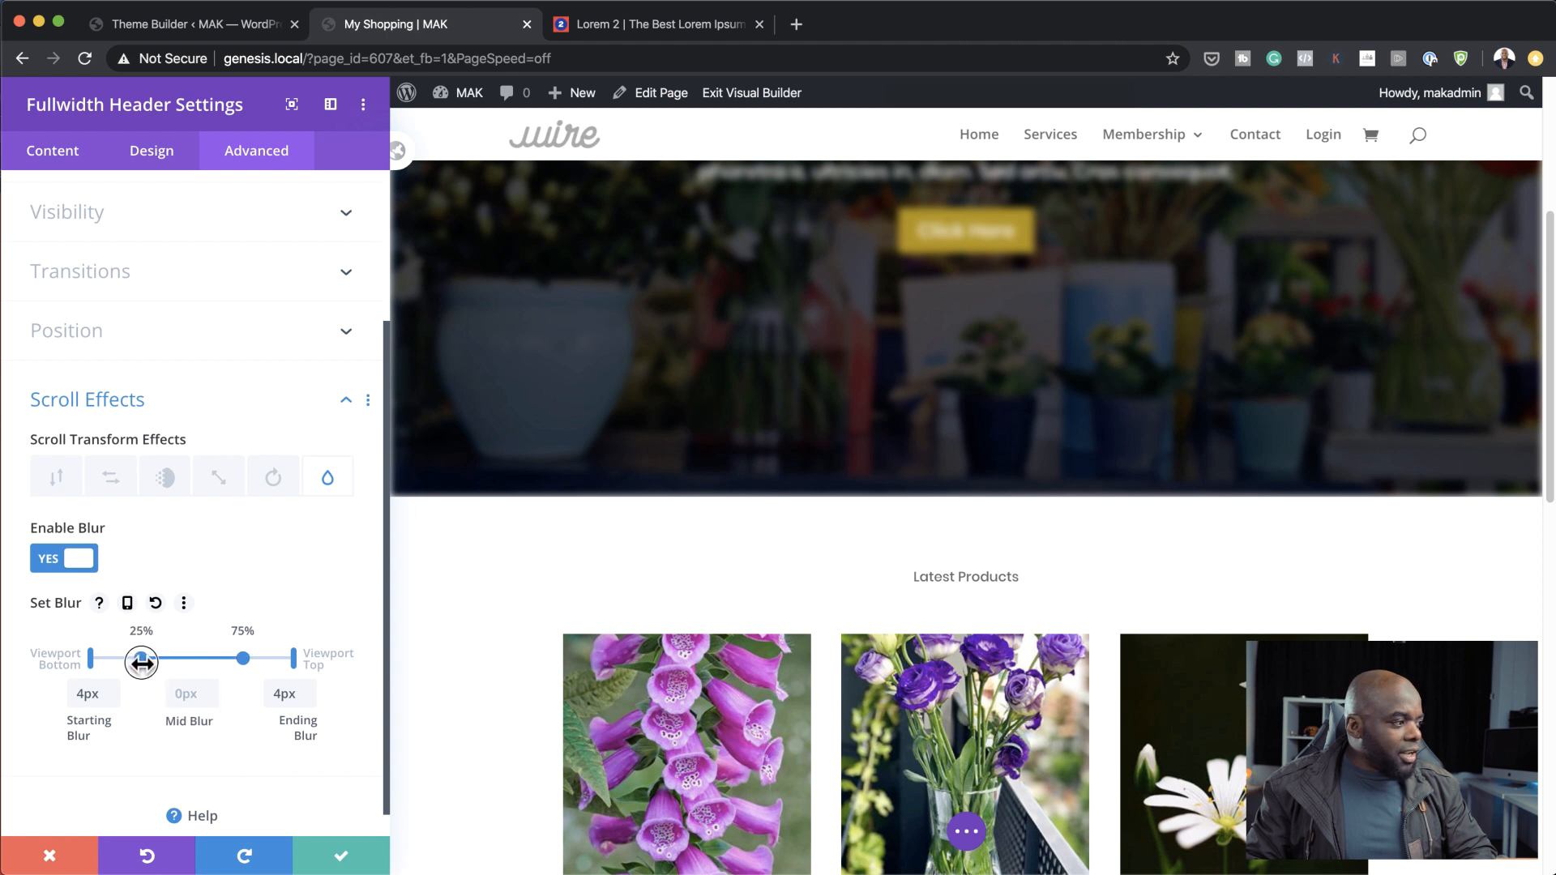
pyautogui.scroll(5, 1195, 373)
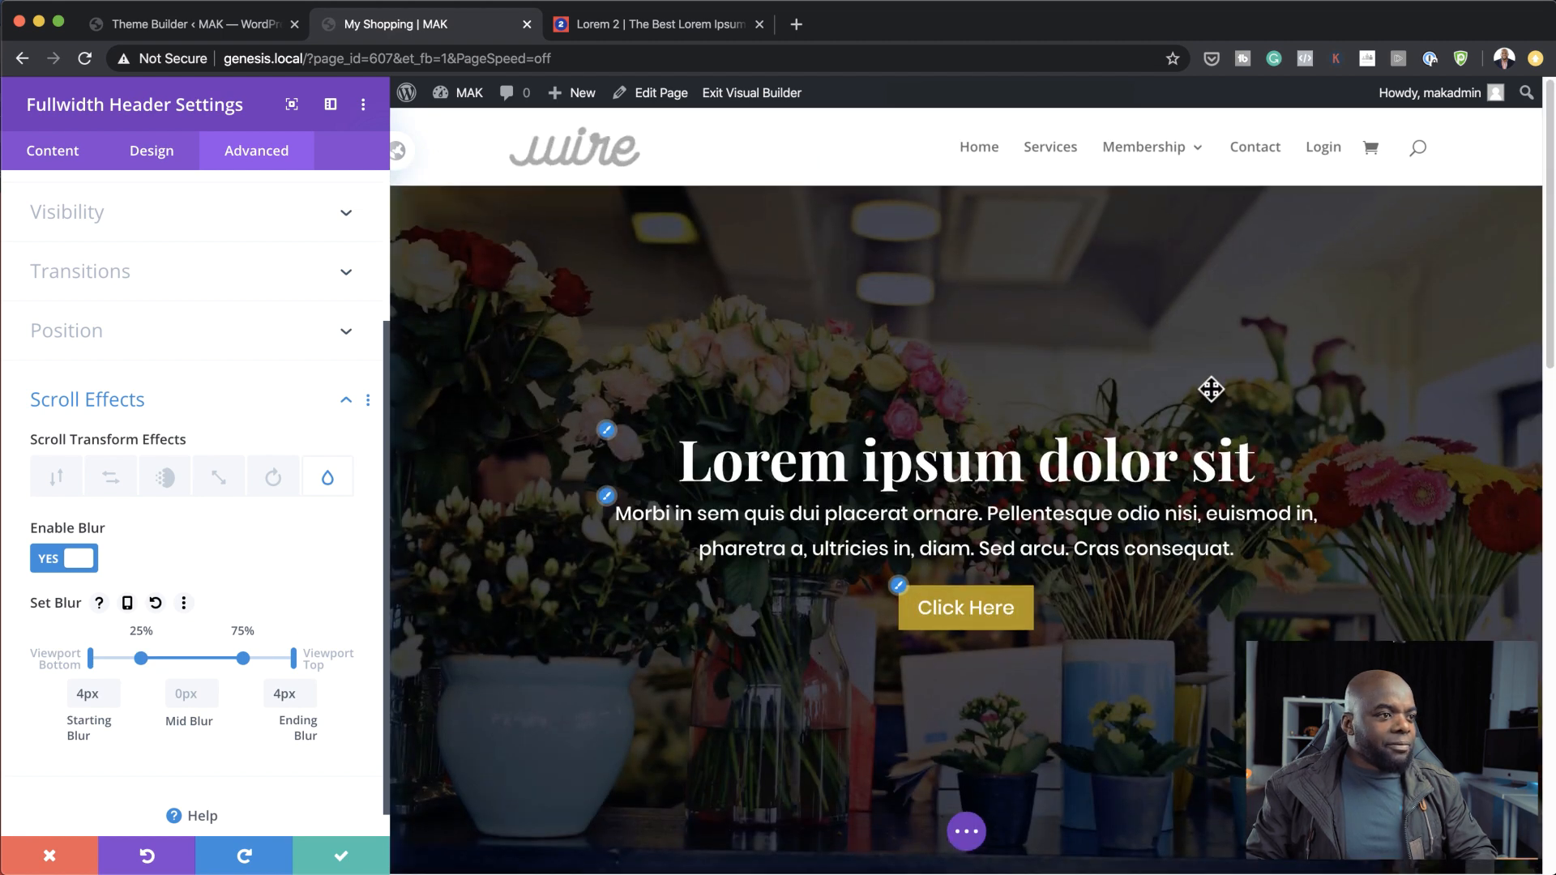
pyautogui.scroll(-2, 1326, 359)
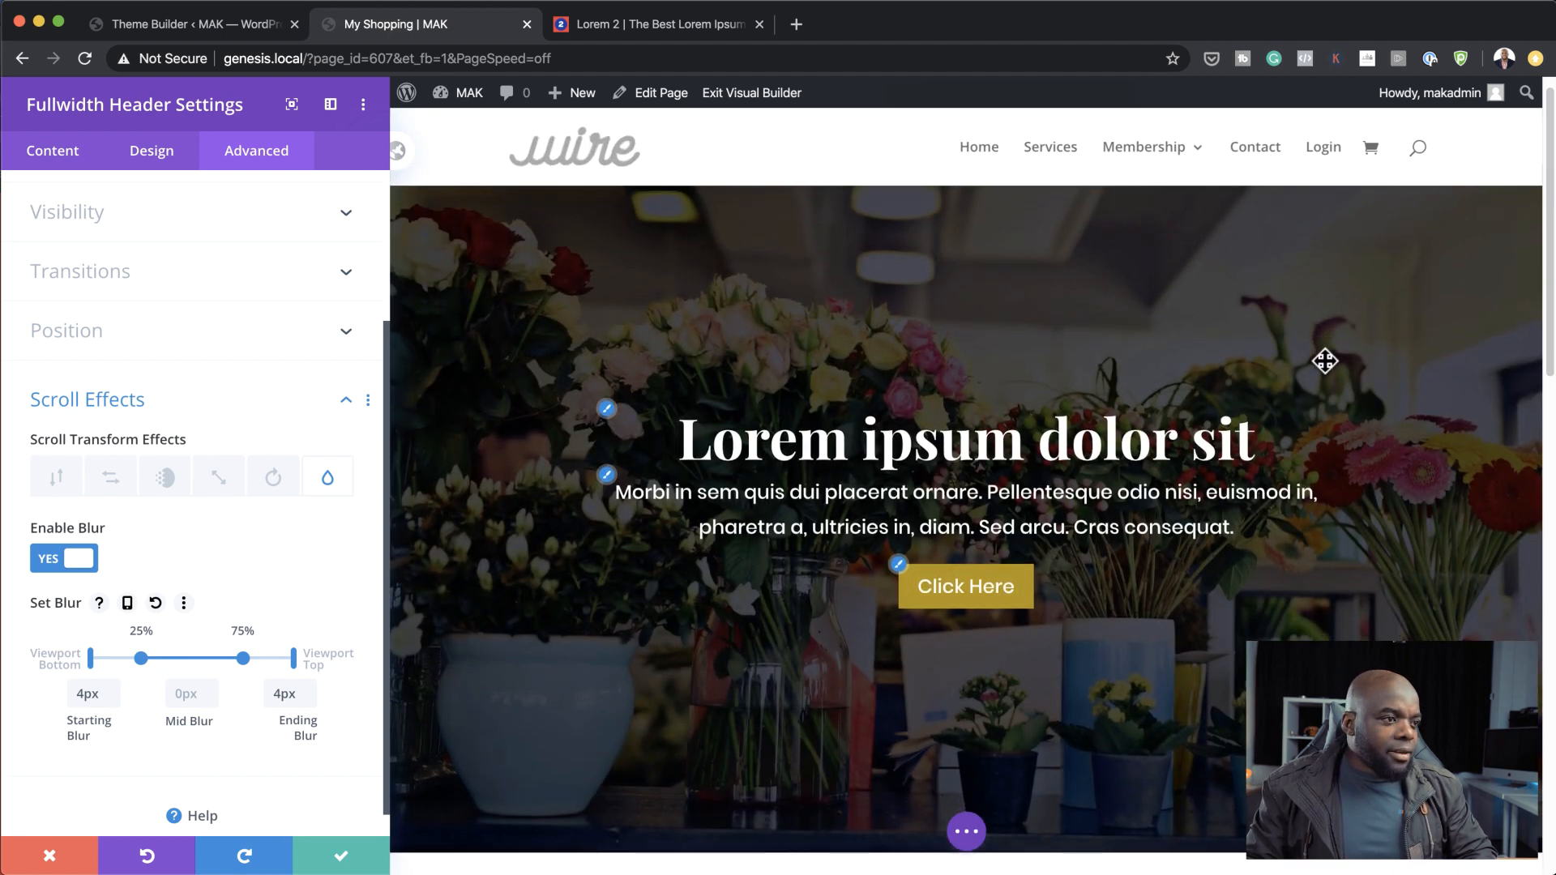
pyautogui.scroll(-4, 1325, 360)
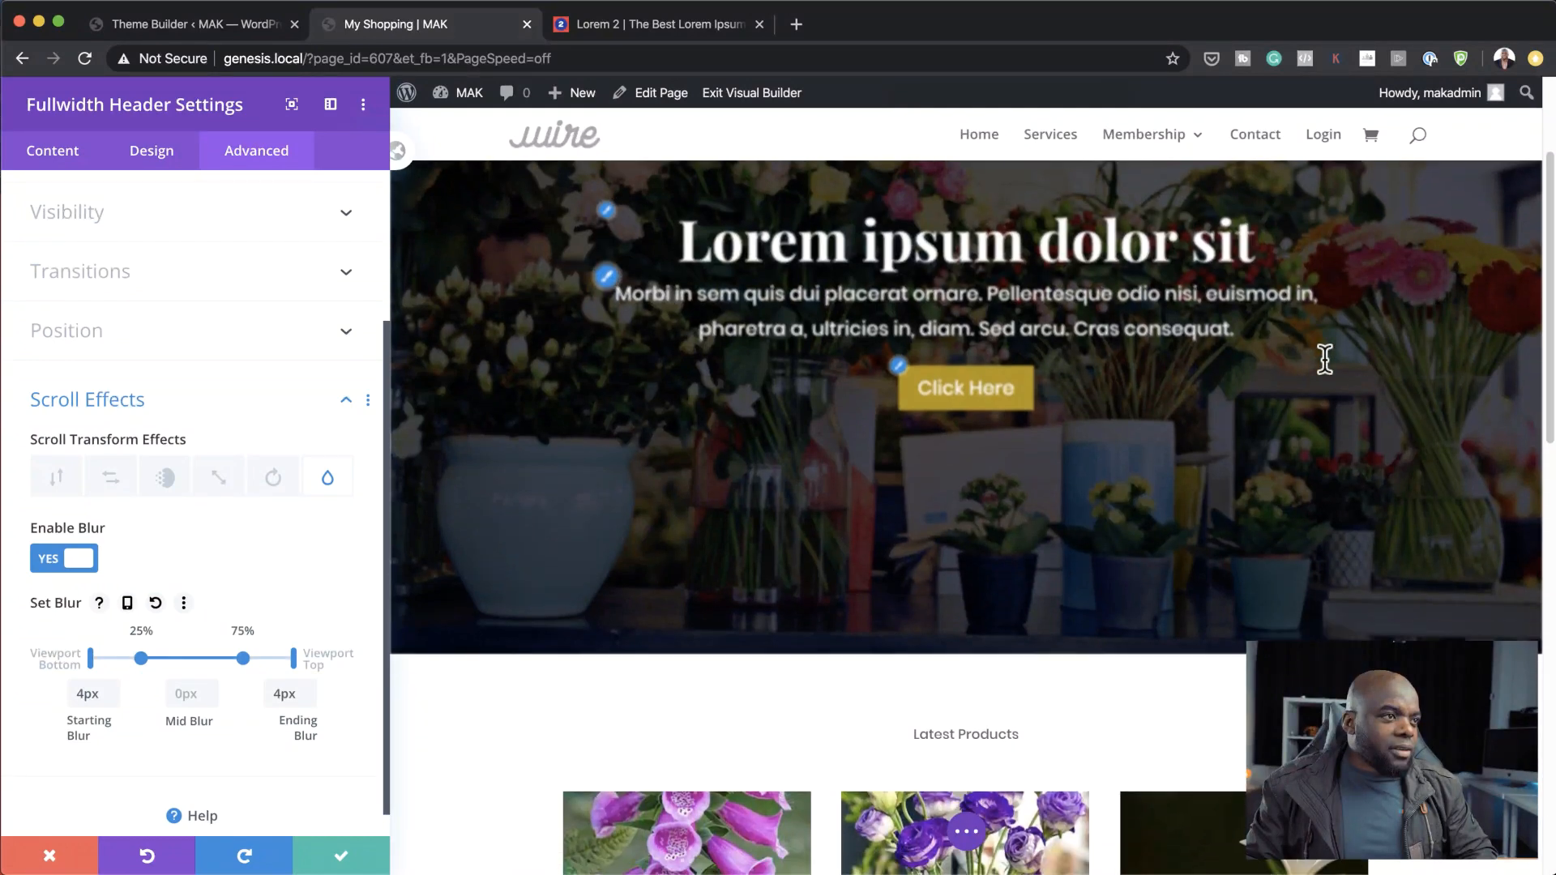
pyautogui.scroll(-7, 1325, 360)
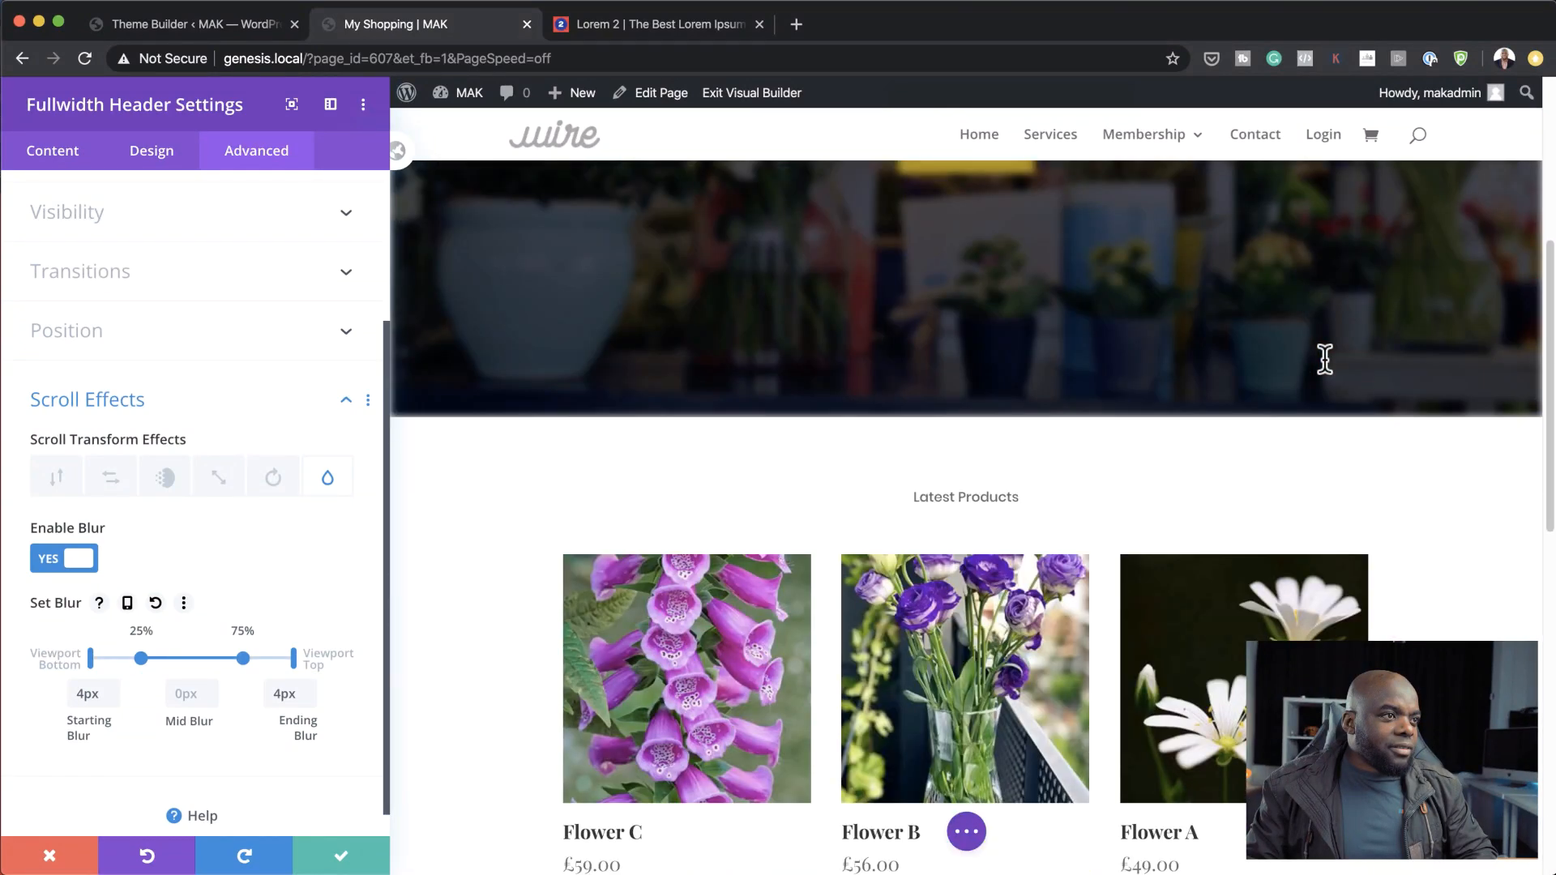
# Check the header's scroll blur further along the page, and save the fullwidth header settings.
pyautogui.scroll(-5, 1325, 360)
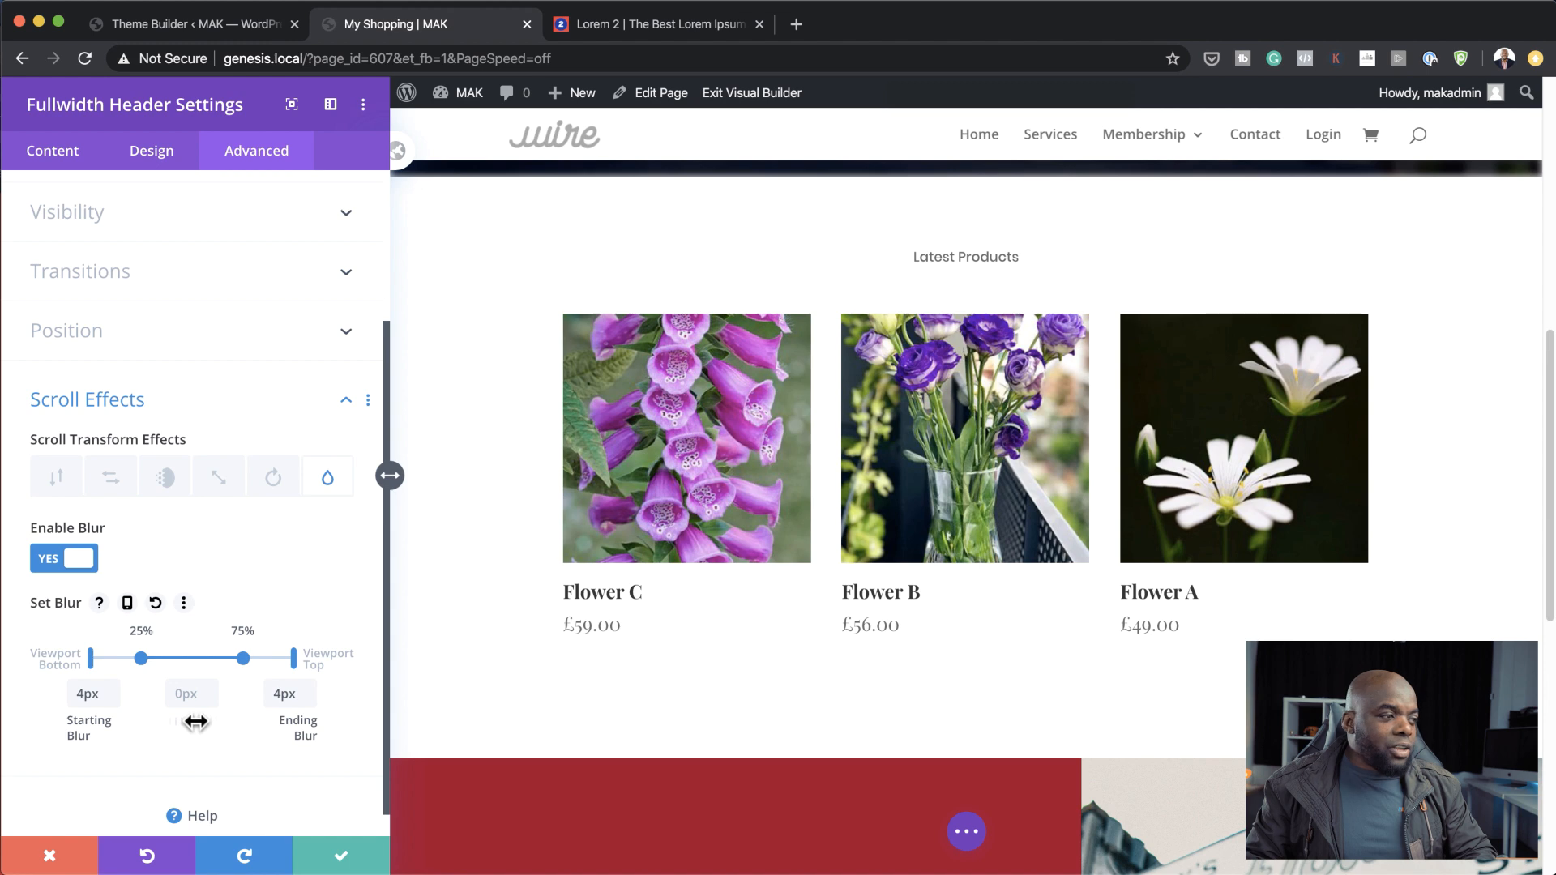
pyautogui.scroll(10, 1028, 566)
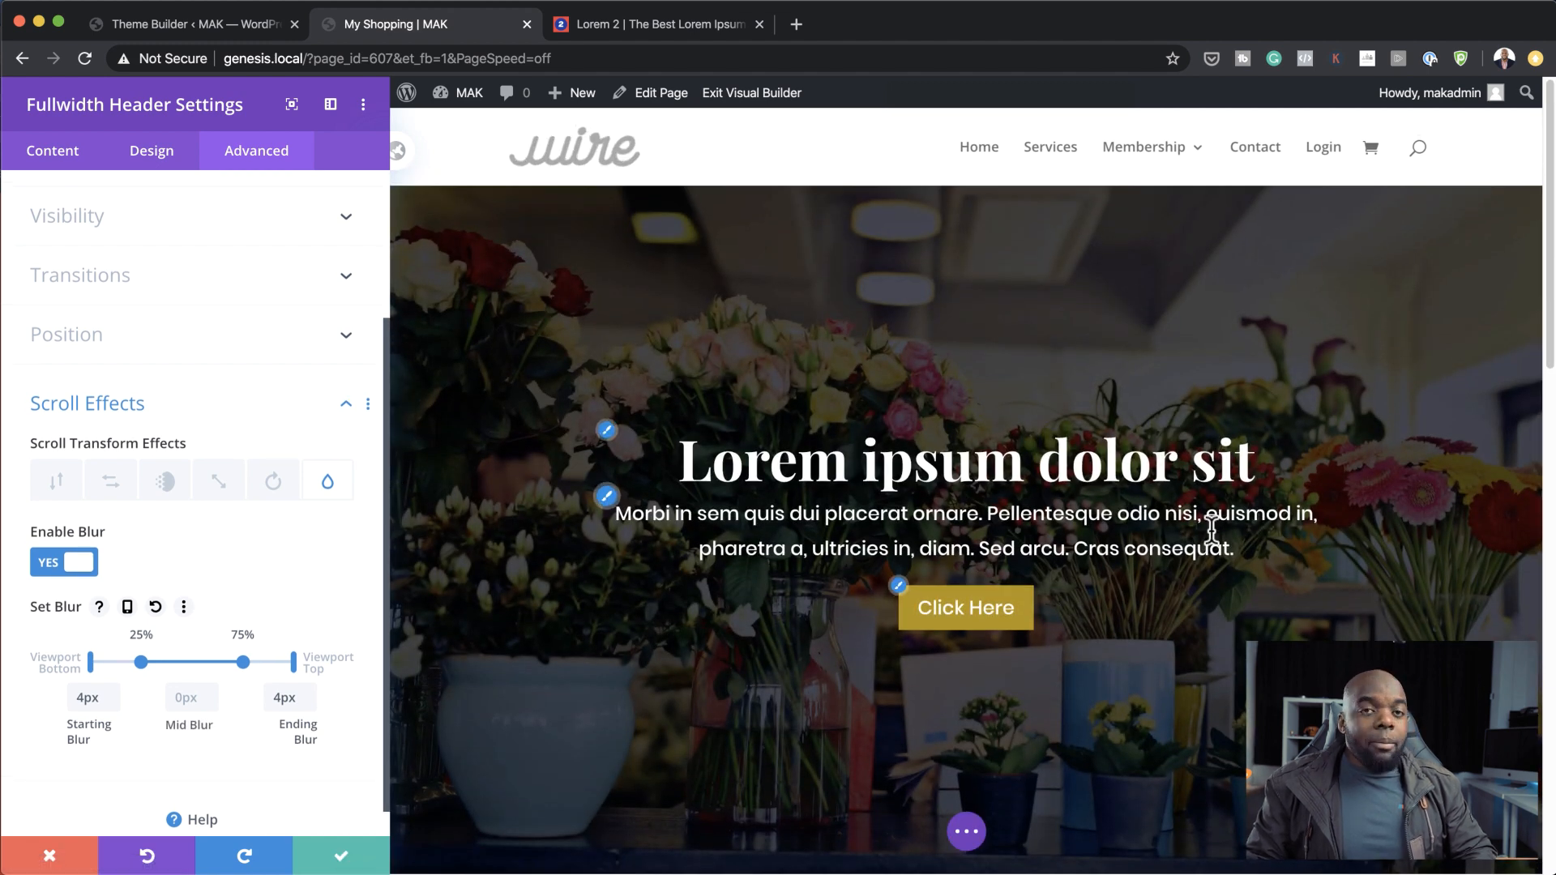
pyautogui.click(339, 855)
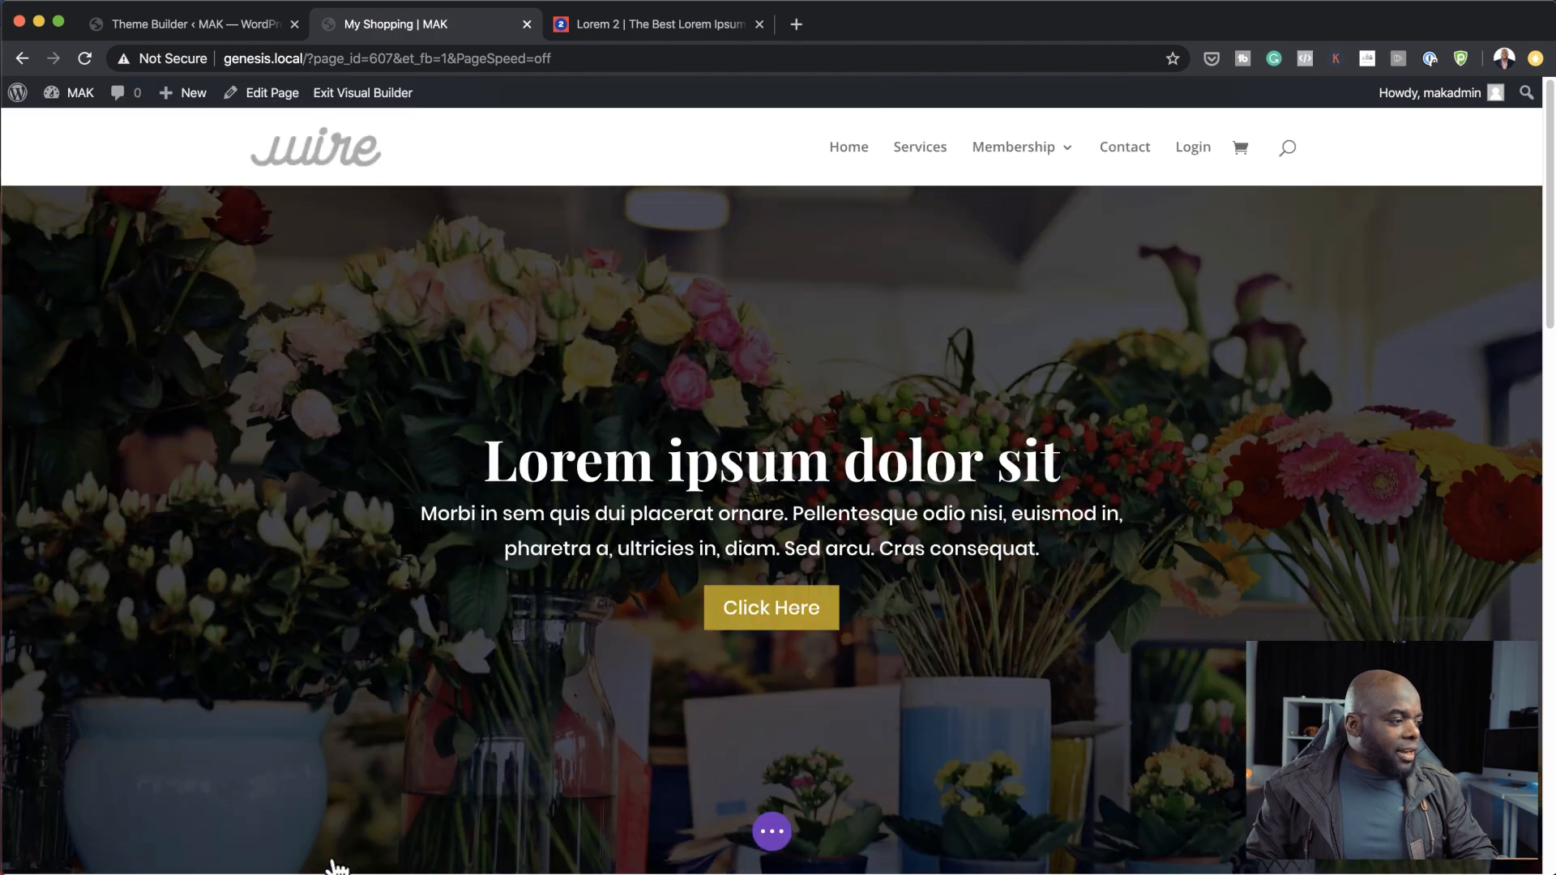
# Set the "Latest Products" heading text to Poppins in an uppercase font style.
pyautogui.scroll(-7, 1237, 532)
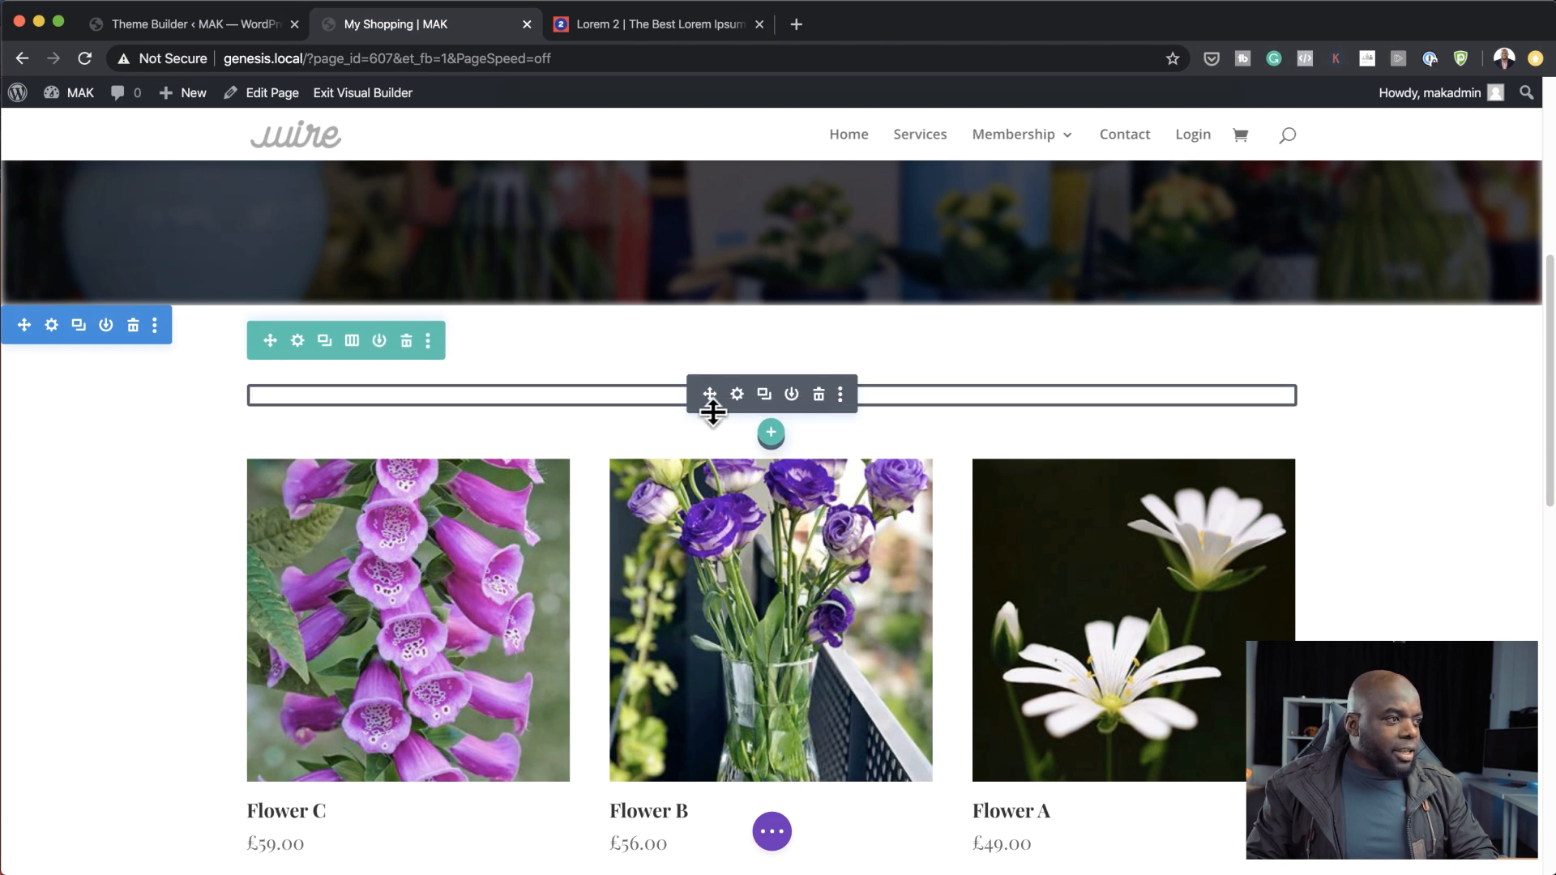
pyautogui.click(737, 395)
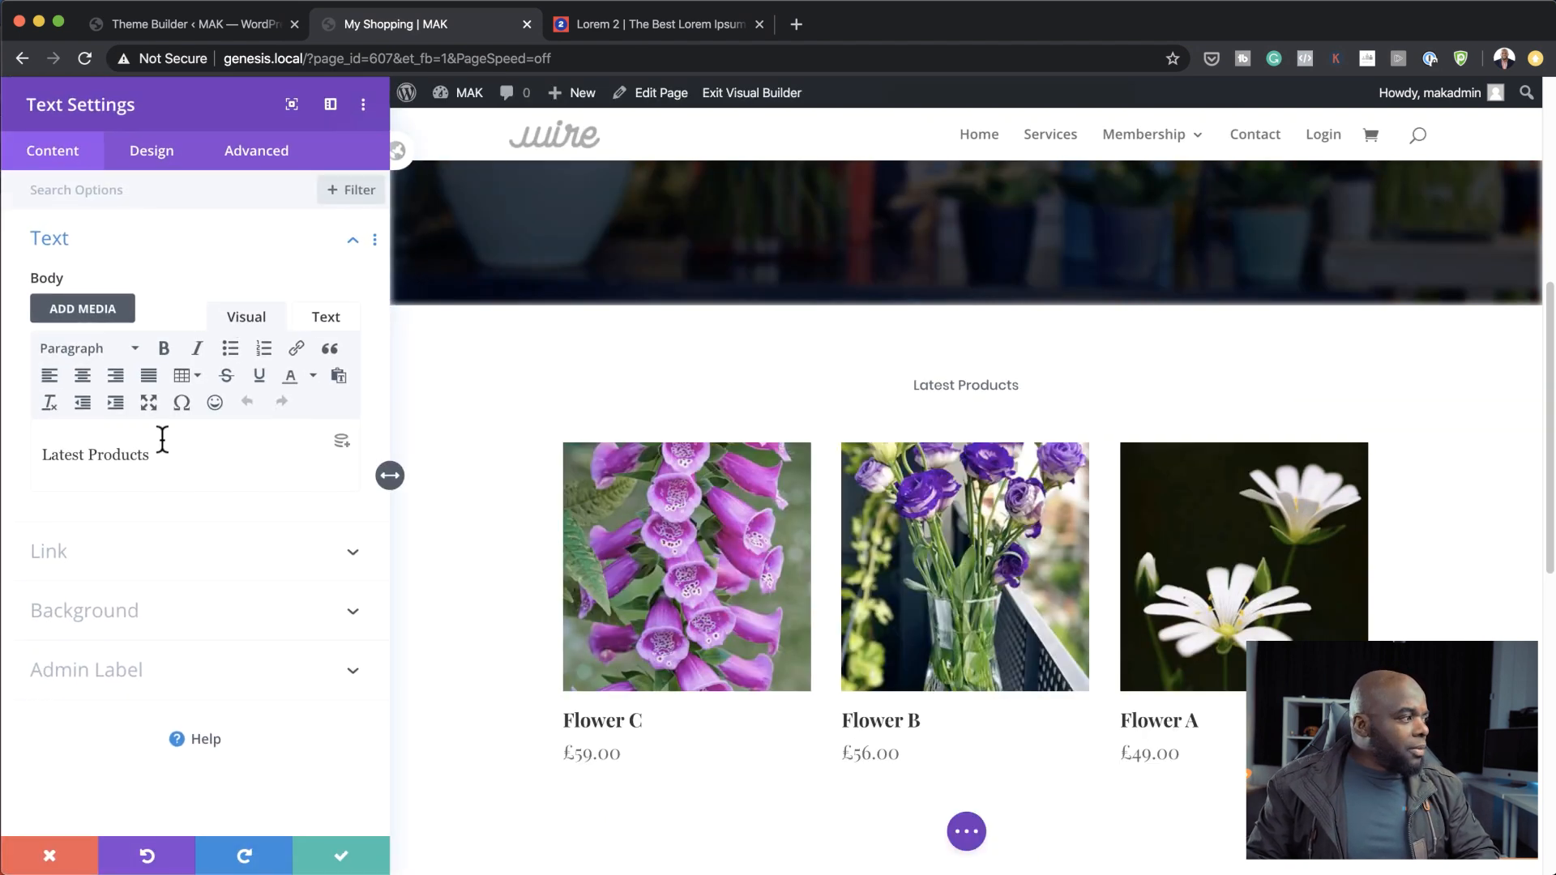
pyautogui.click(162, 159)
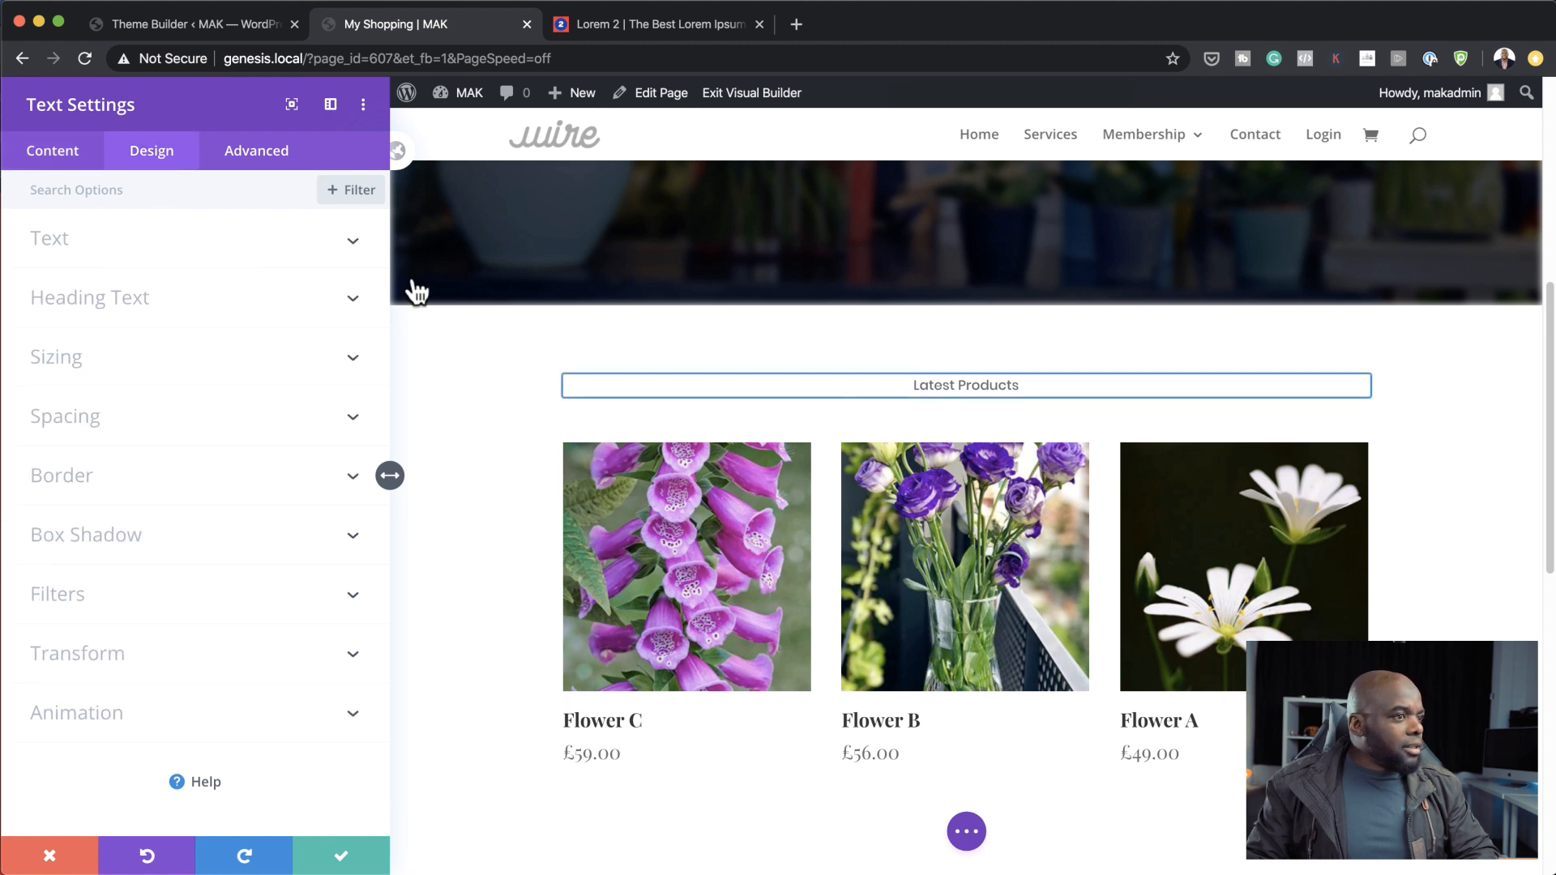
pyautogui.click(564, 378)
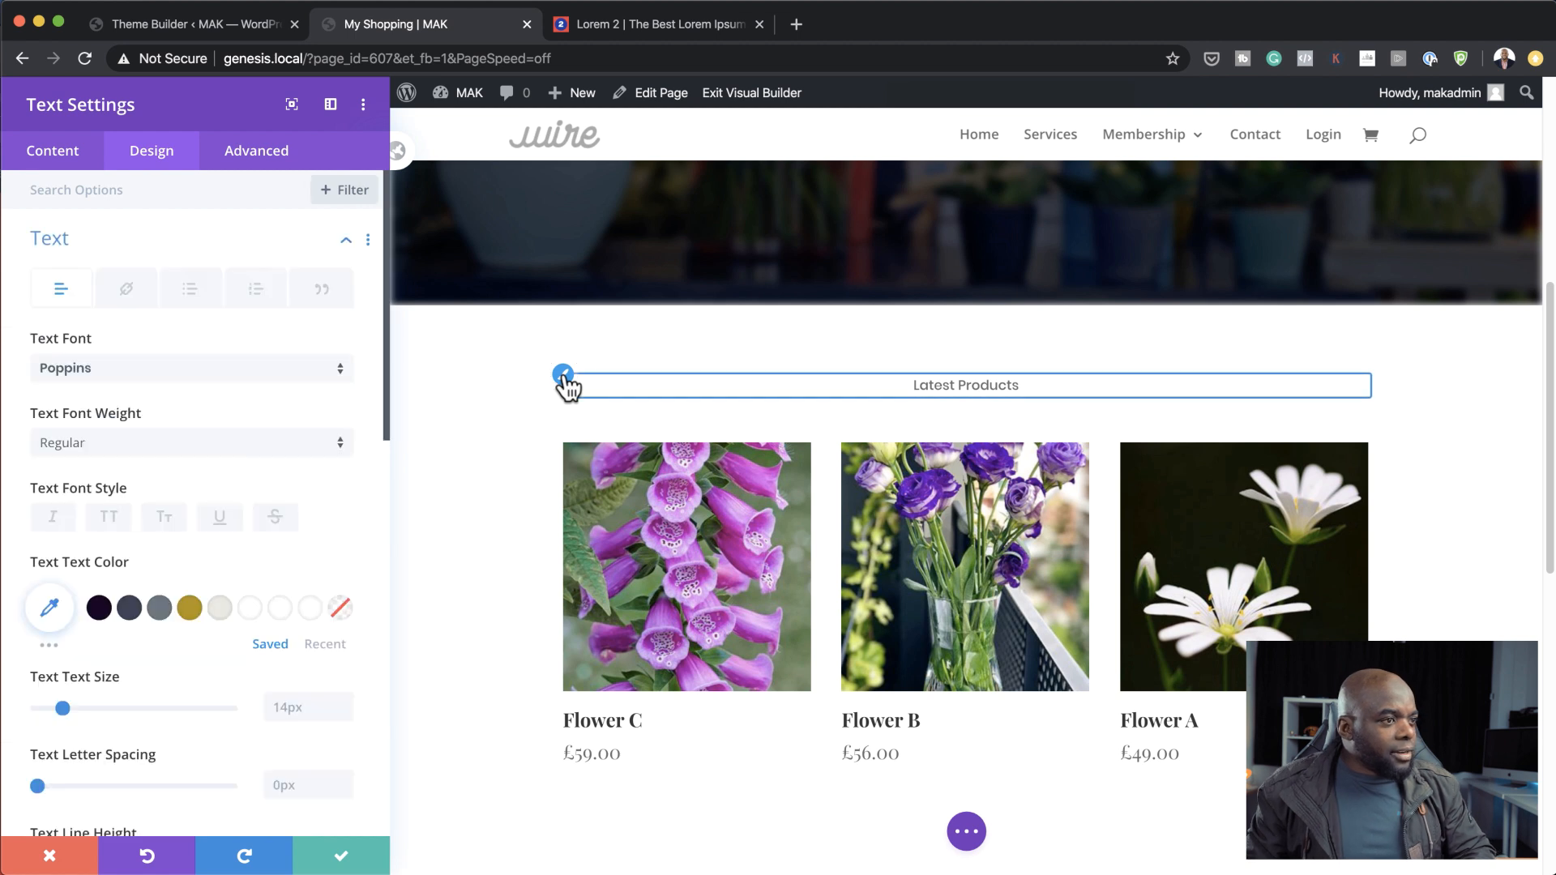
pyautogui.click(183, 373)
pyautogui.click(169, 274)
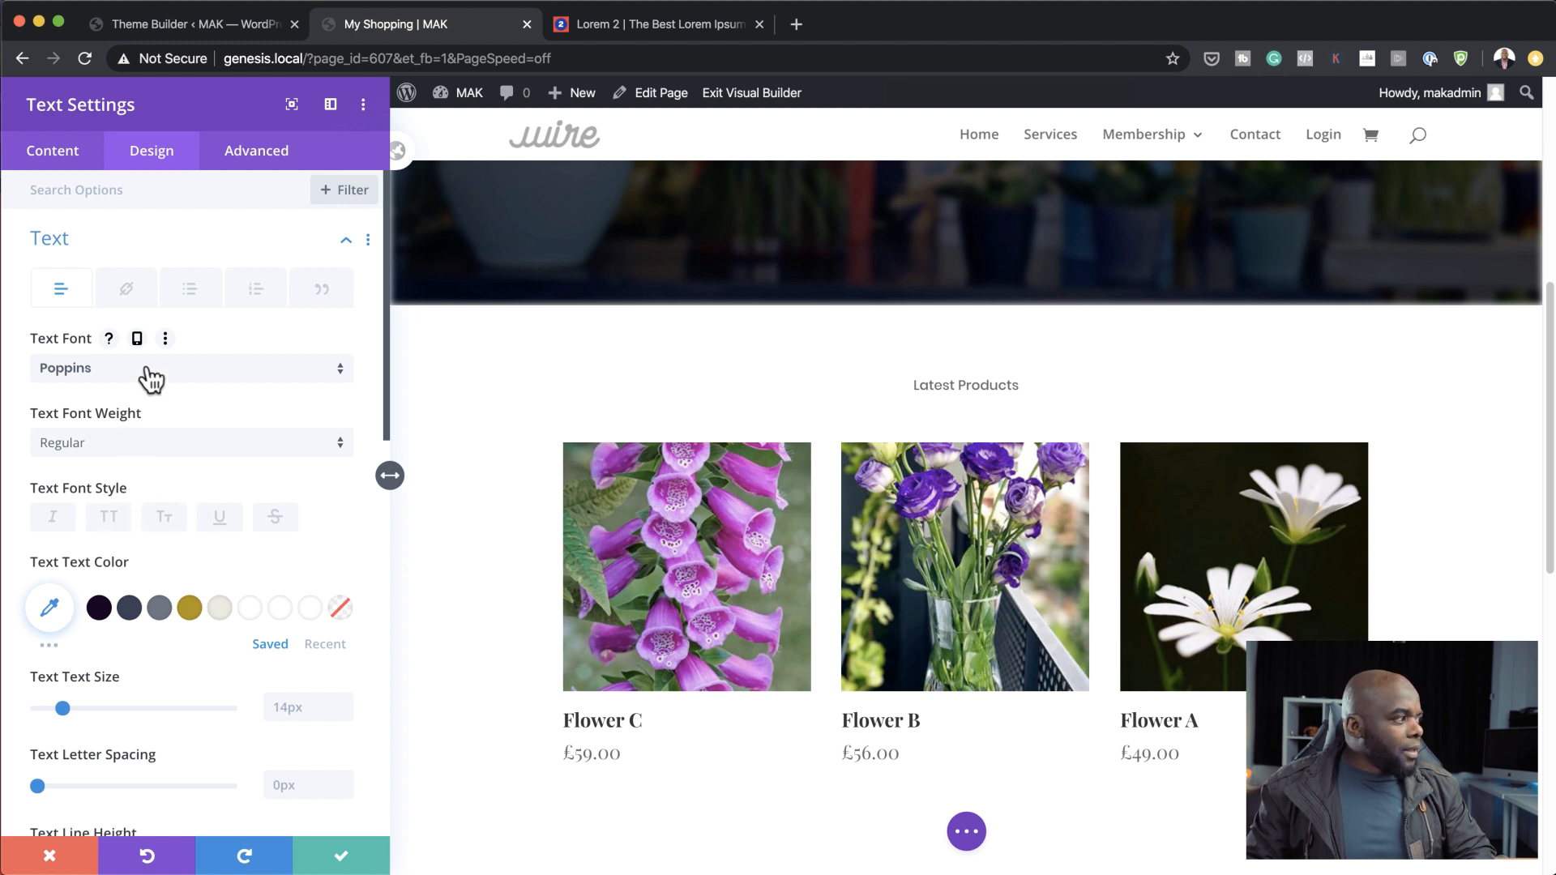
pyautogui.click(109, 518)
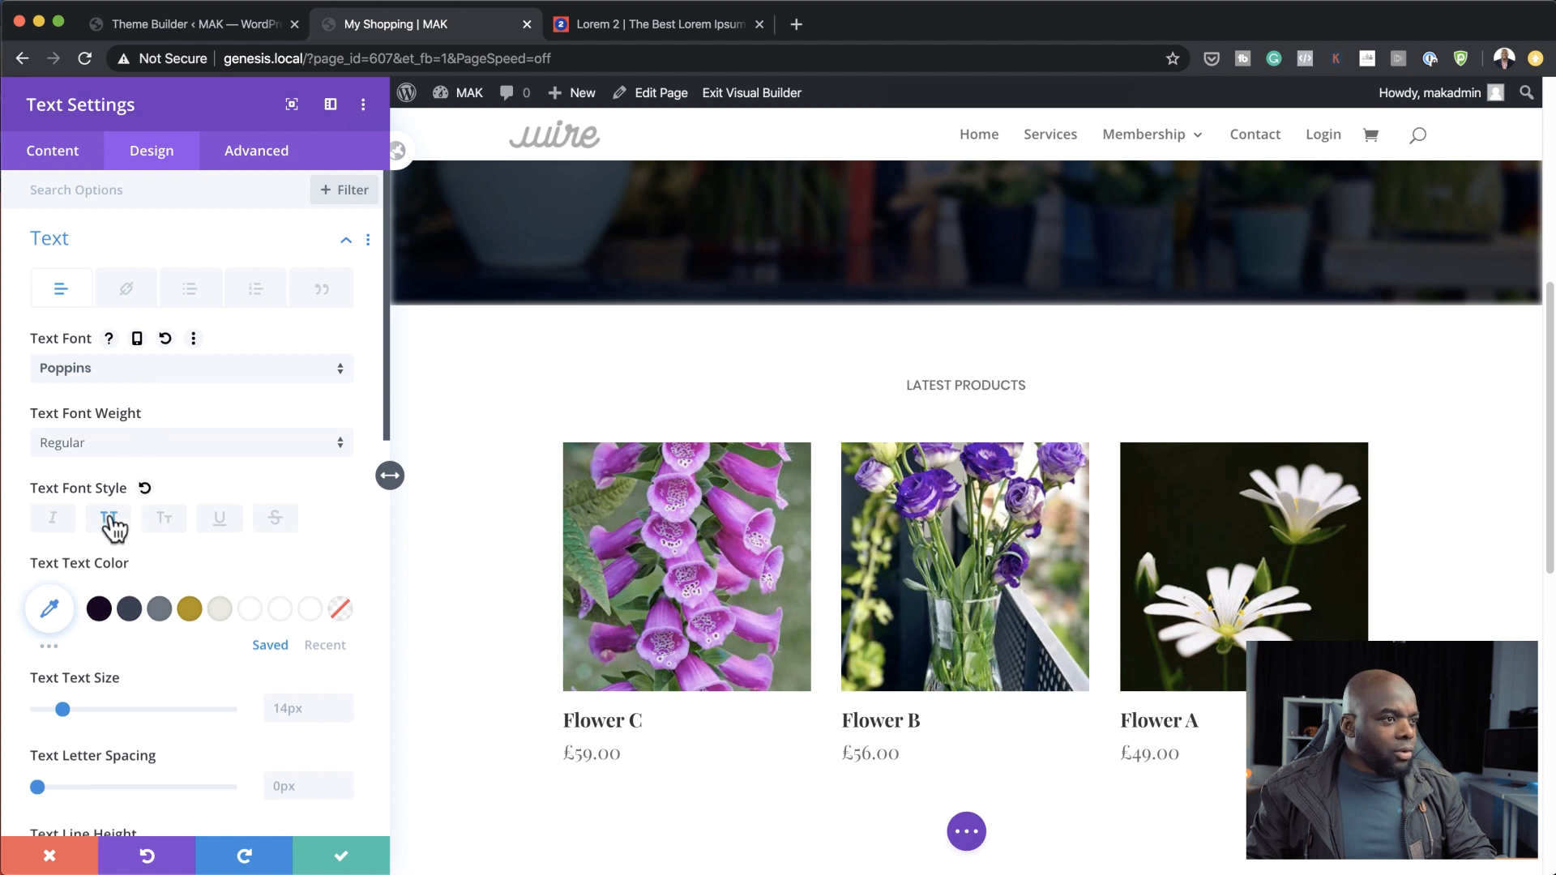
# Set the "Latest Products" text size to 18px and its letter spacing to 9px.
pyautogui.scroll(-2, 124, 689)
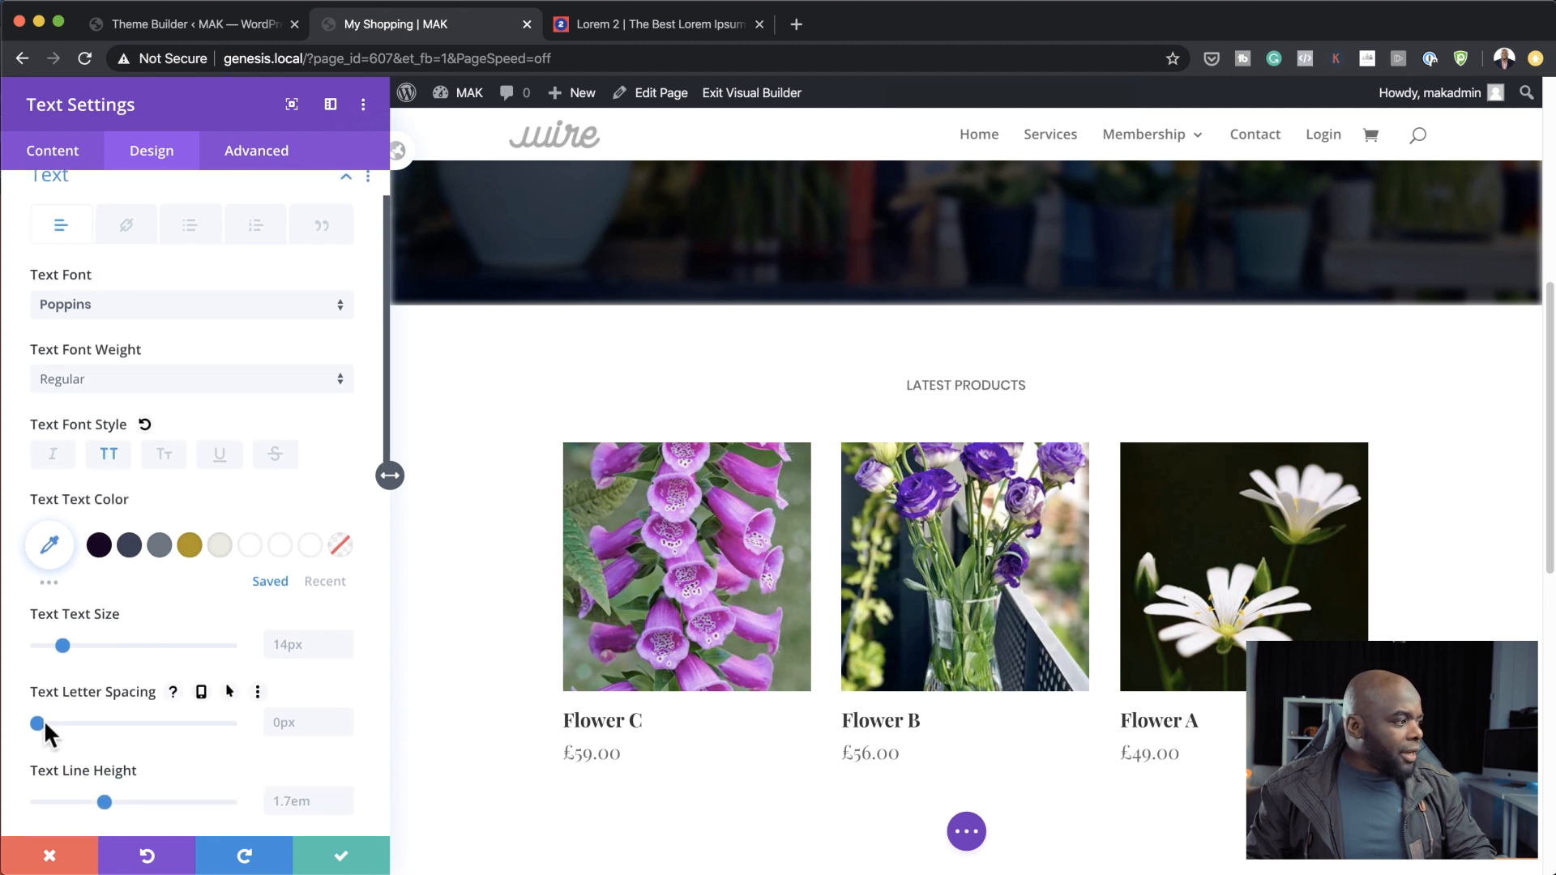
pyautogui.moveTo(39, 725); pyautogui.dragTo(49, 727)
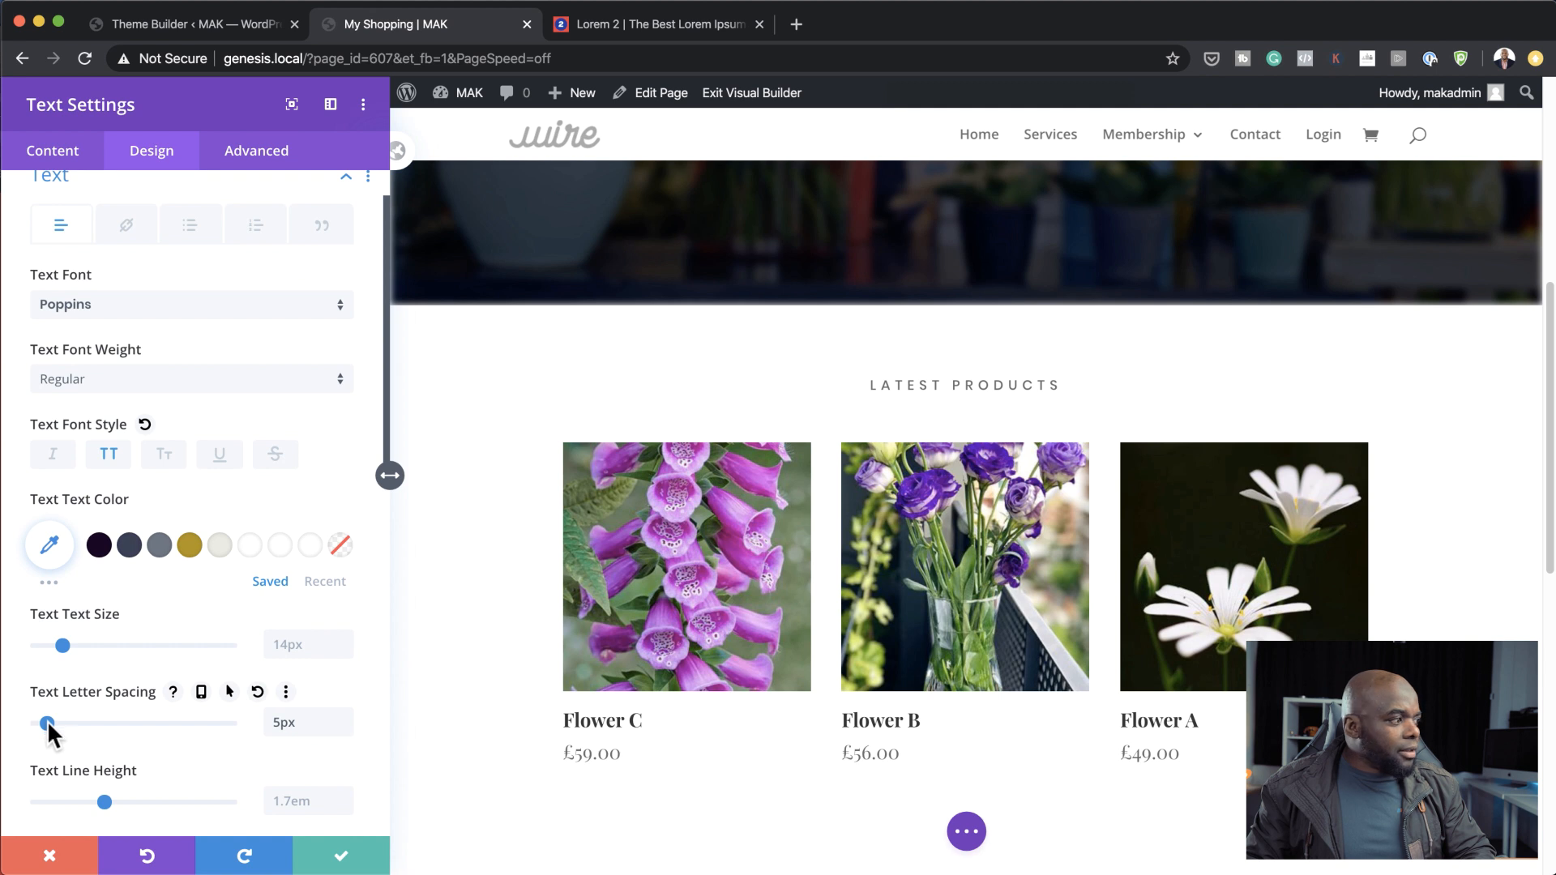
pyautogui.moveTo(62, 646); pyautogui.dragTo(70, 646)
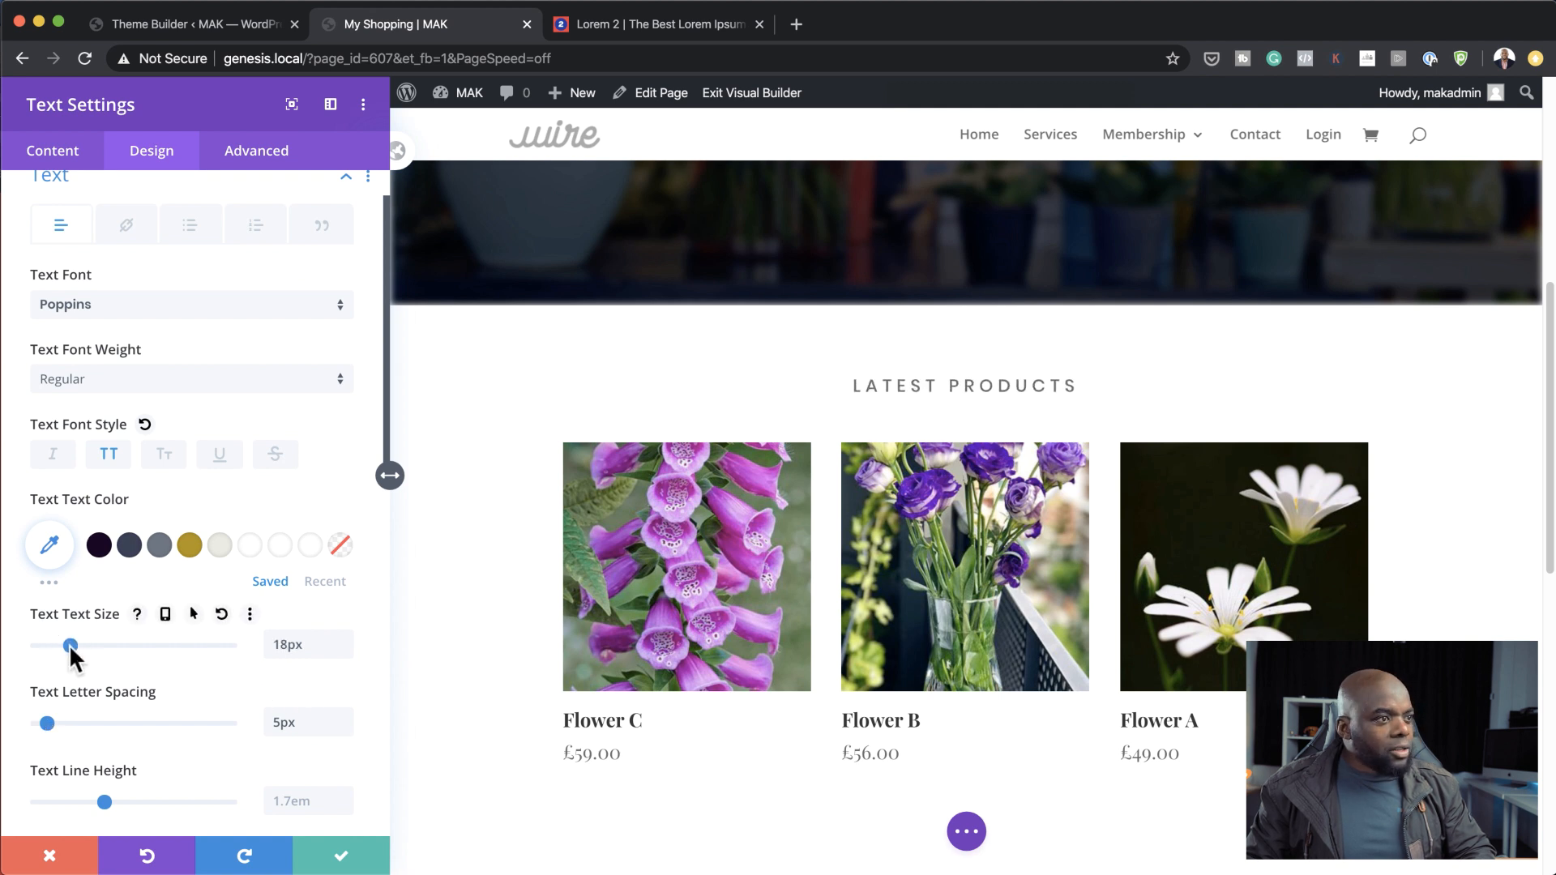
pyautogui.moveTo(47, 723); pyautogui.dragTo(54, 726)
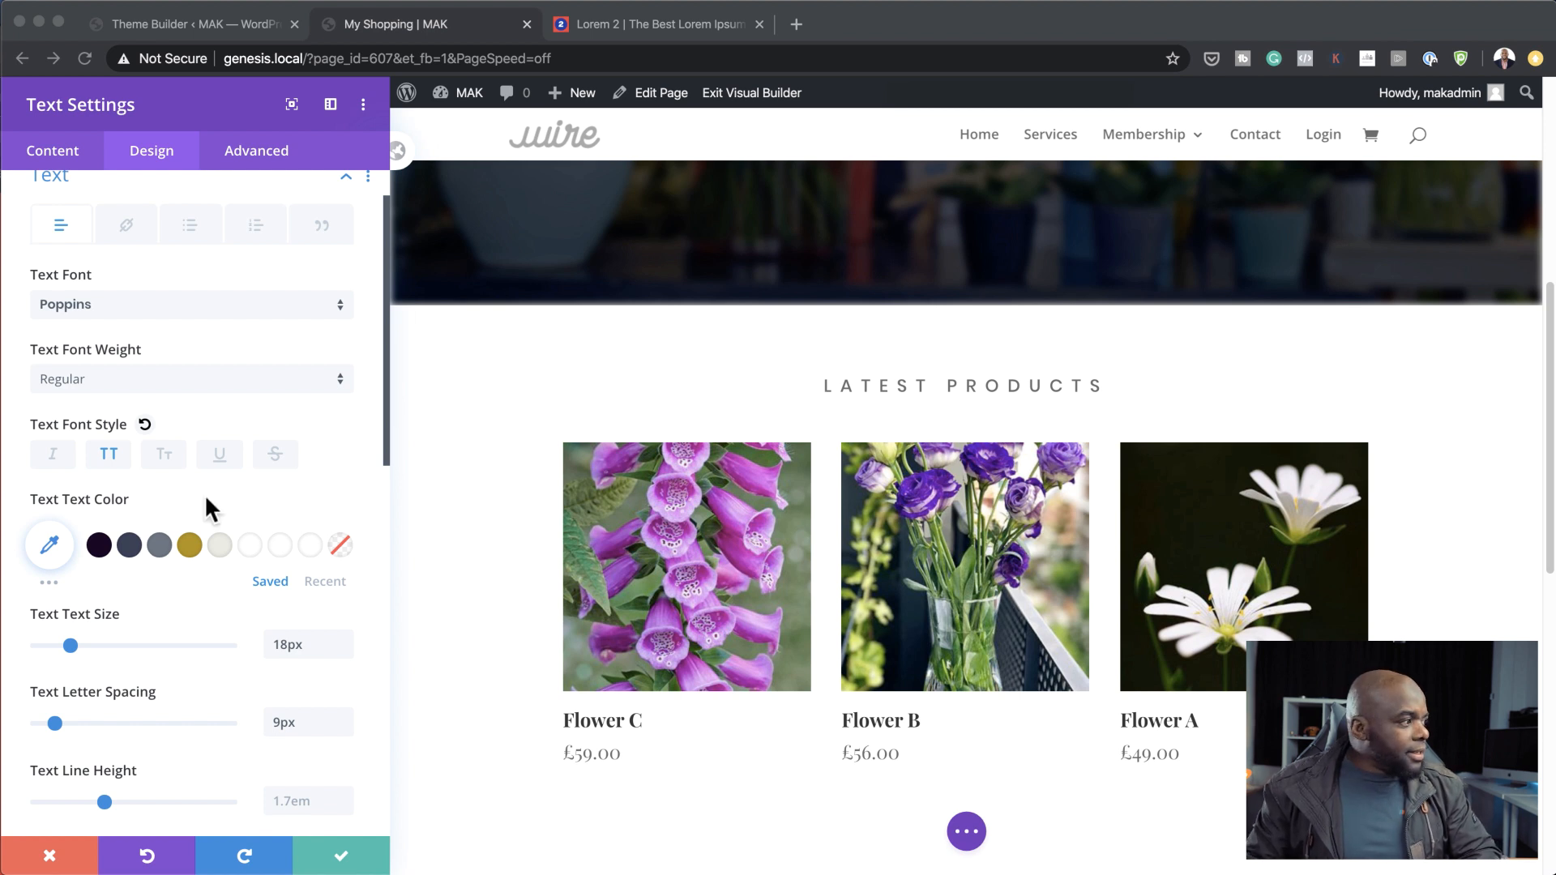
# Colour the "Latest Products" text #9e0031 and save the text module's settings.
pyautogui.click(51, 550)
pyautogui.write('#9e0031')
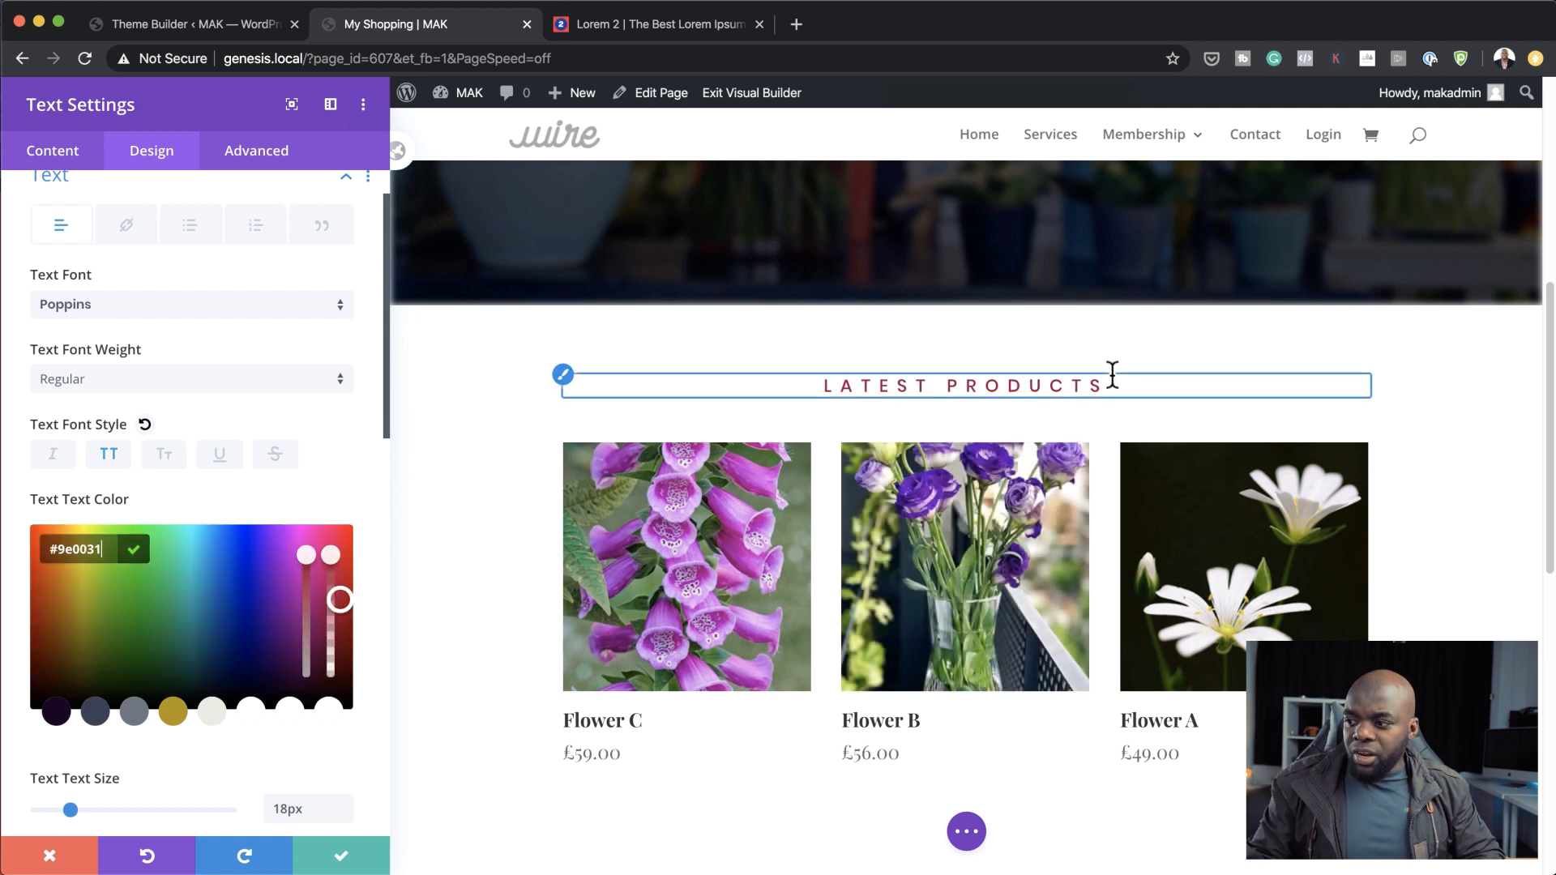
pyautogui.click(342, 855)
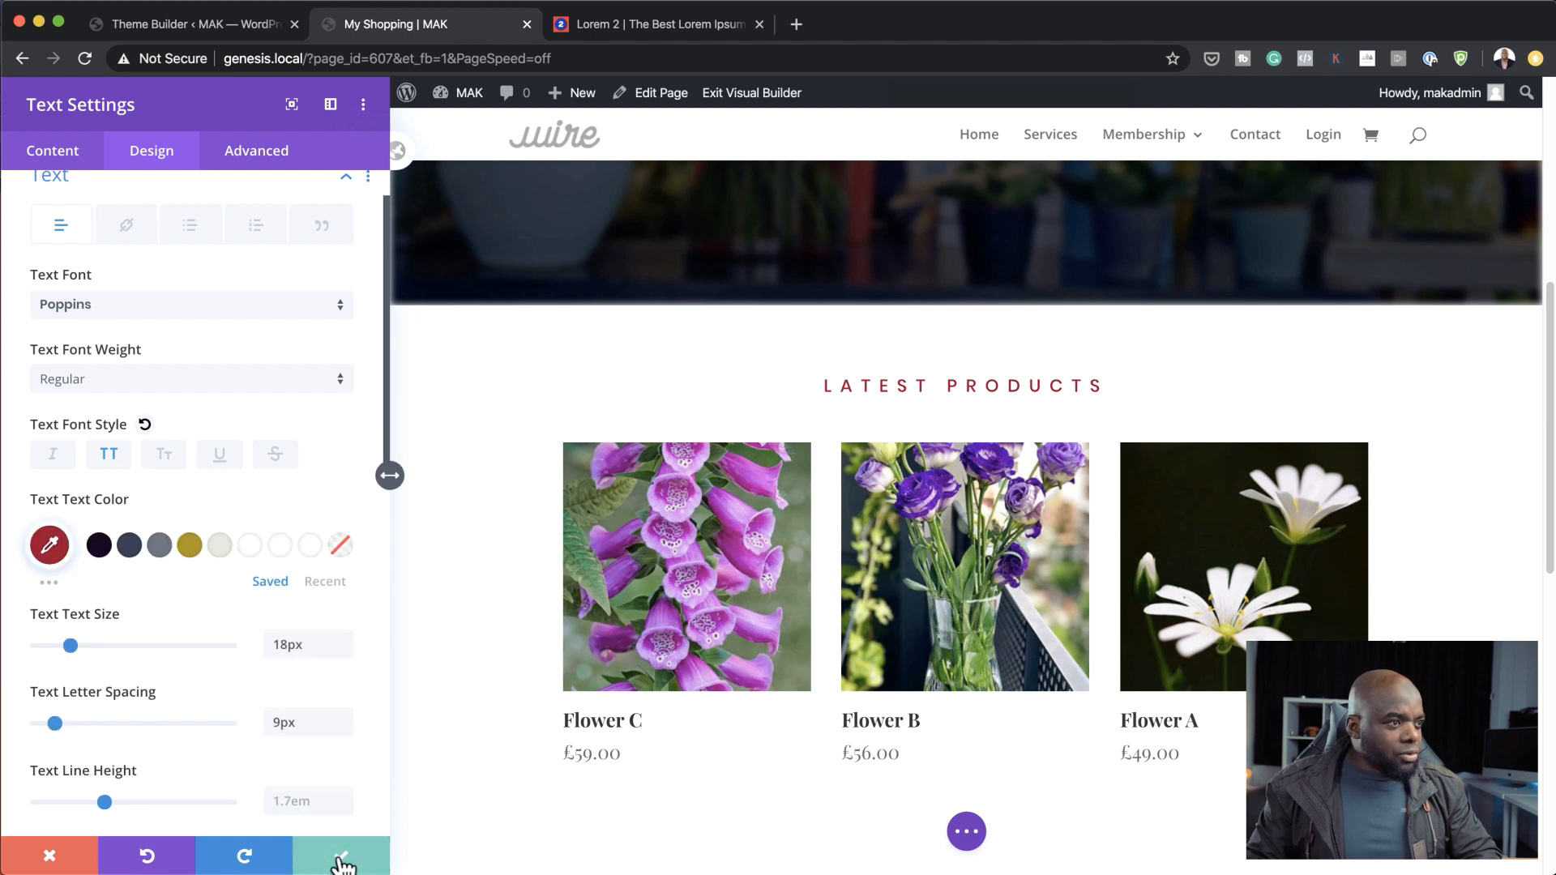
# Set the background colour of the section containing the latest products to #ddf0ff.
pyautogui.scroll(-3, 878, 740)
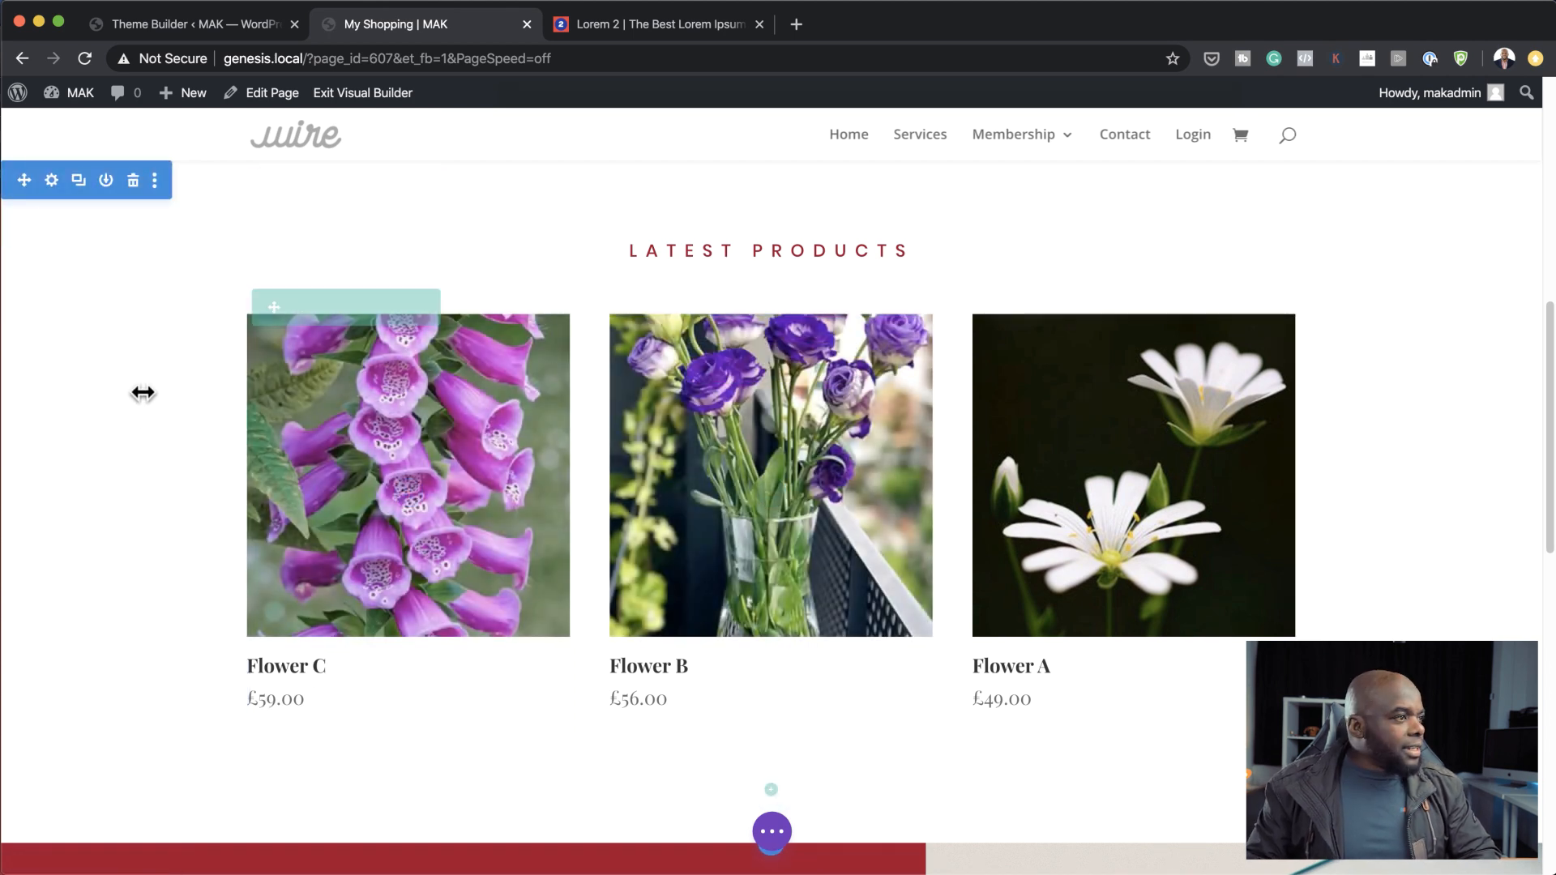
pyautogui.scroll(1, 152, 427)
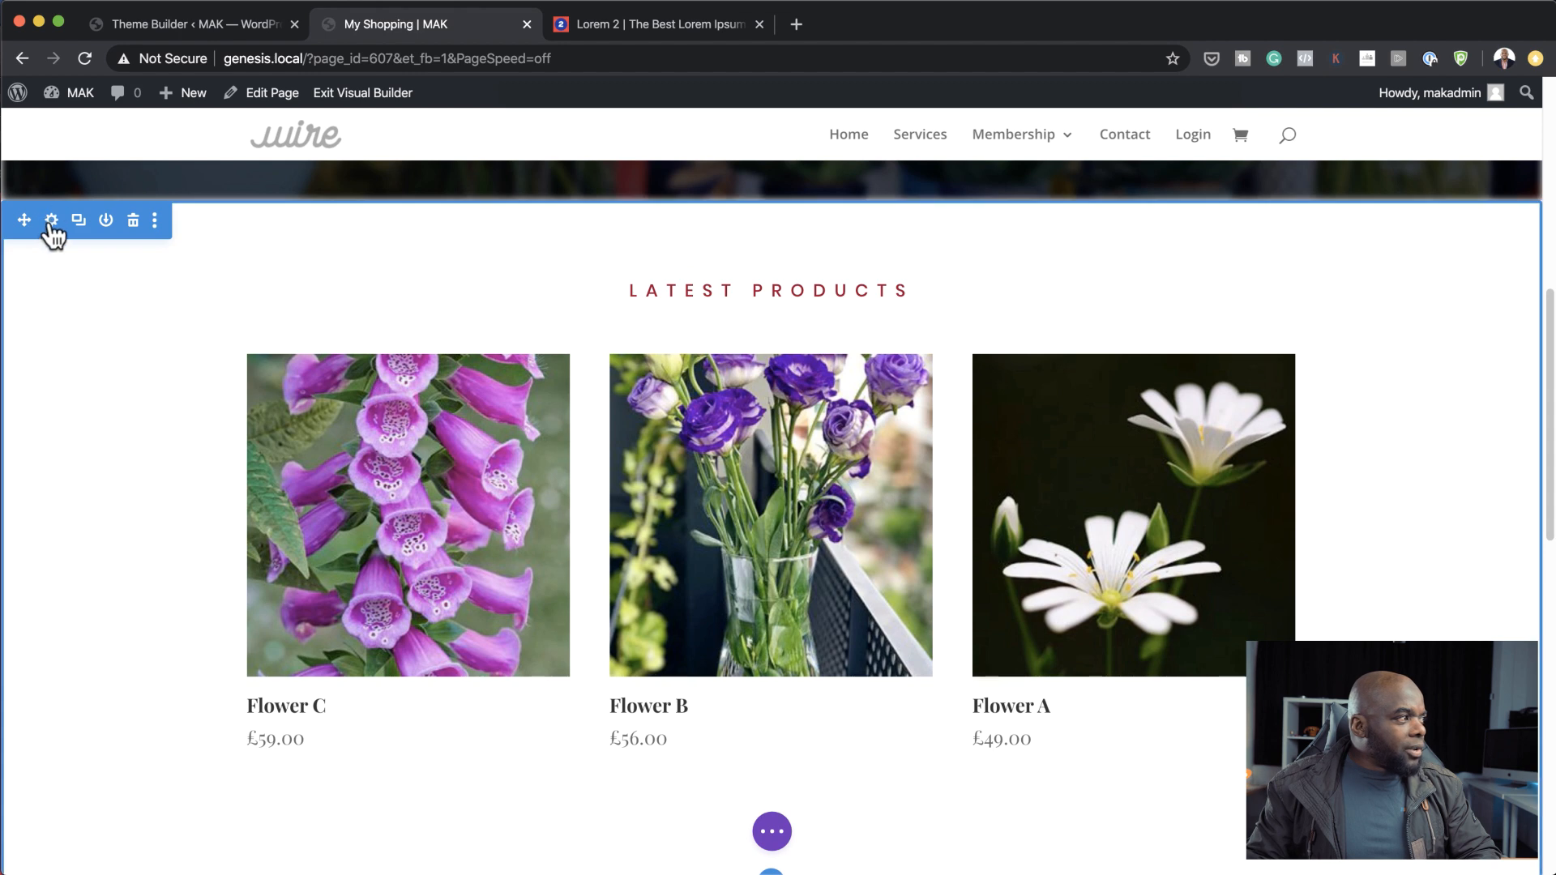
pyautogui.click(51, 222)
pyautogui.click(90, 299)
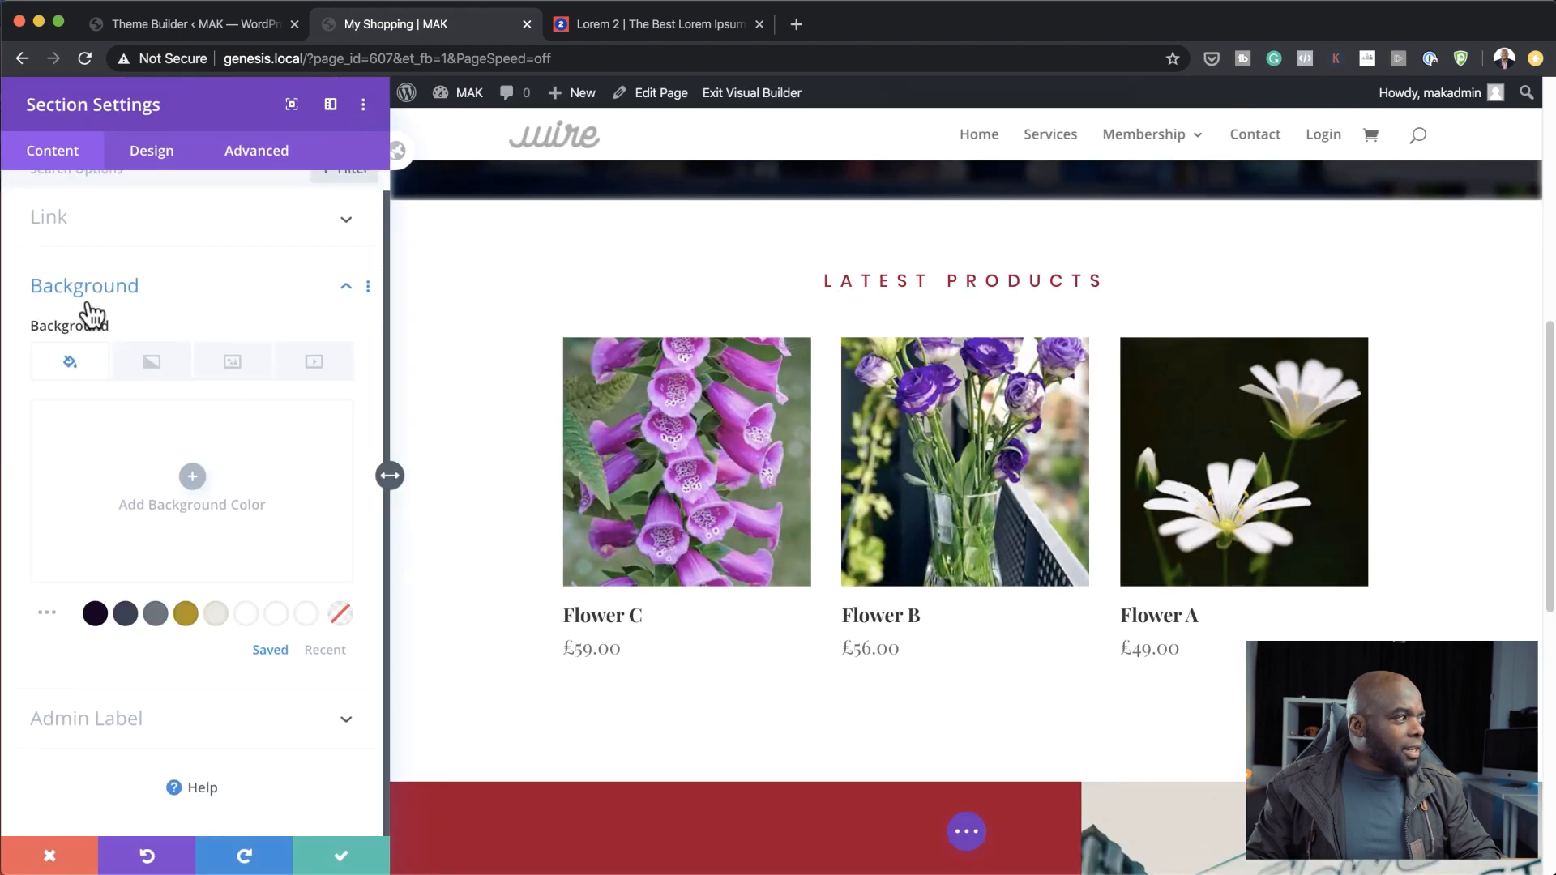
pyautogui.click(192, 480)
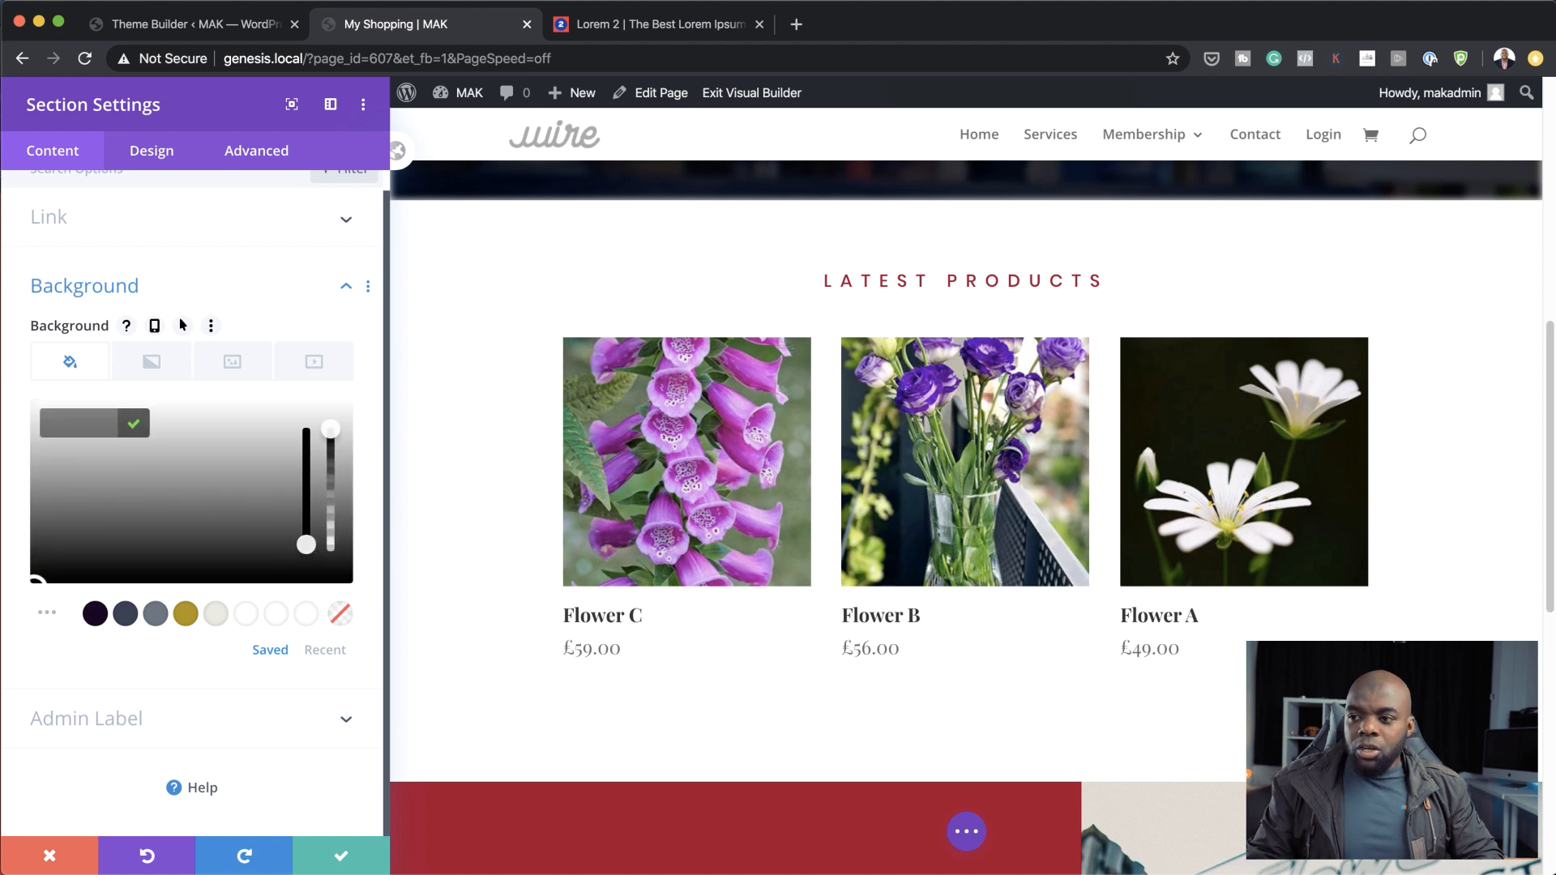
pyautogui.press('super+Tab')
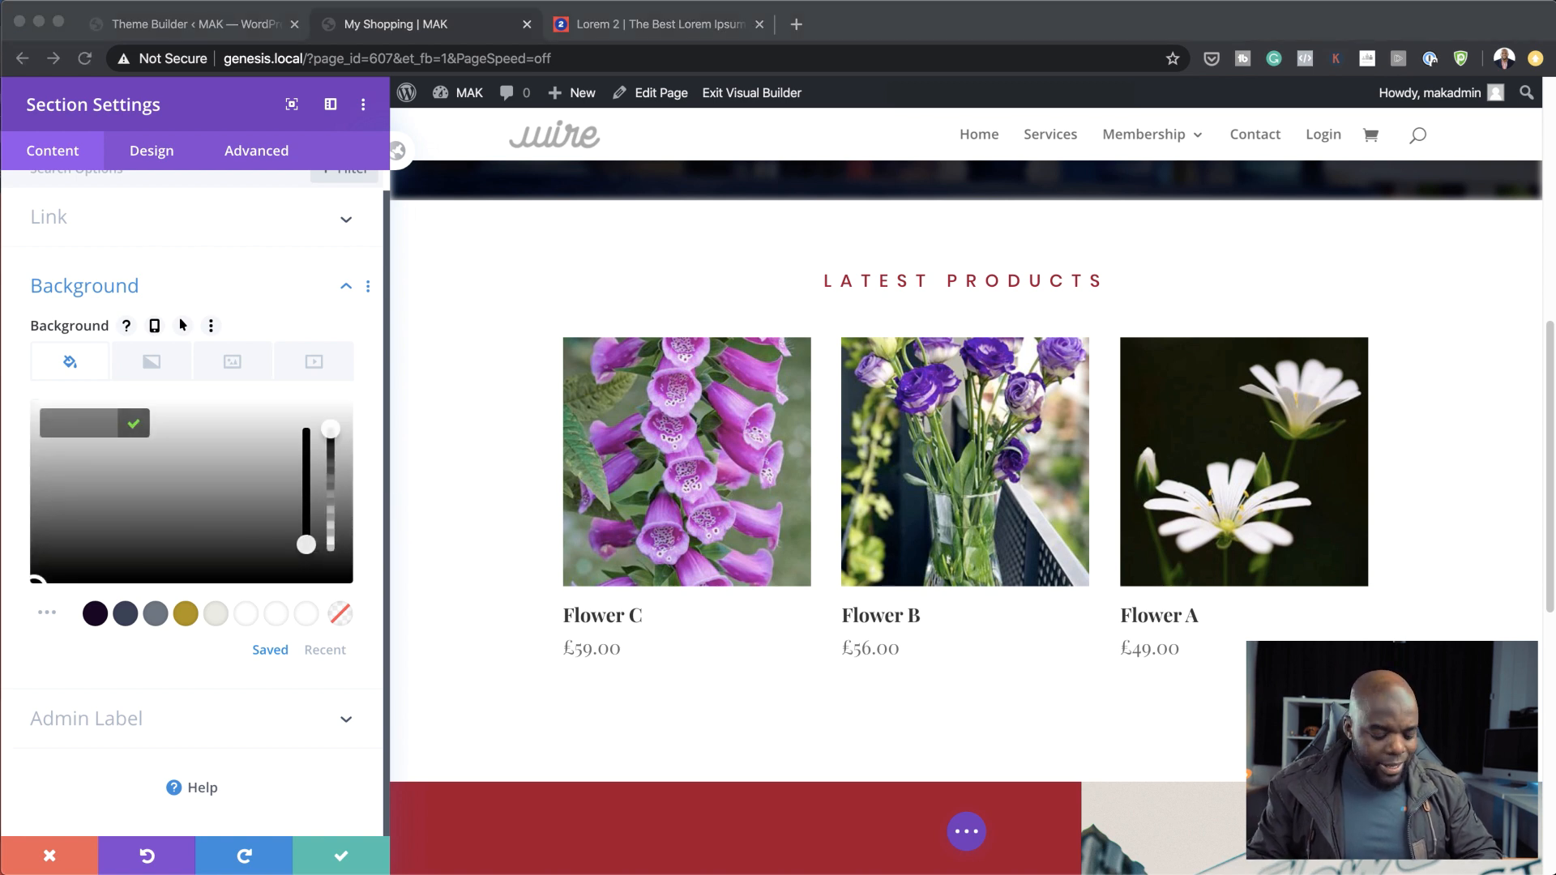
pyautogui.click(62, 428)
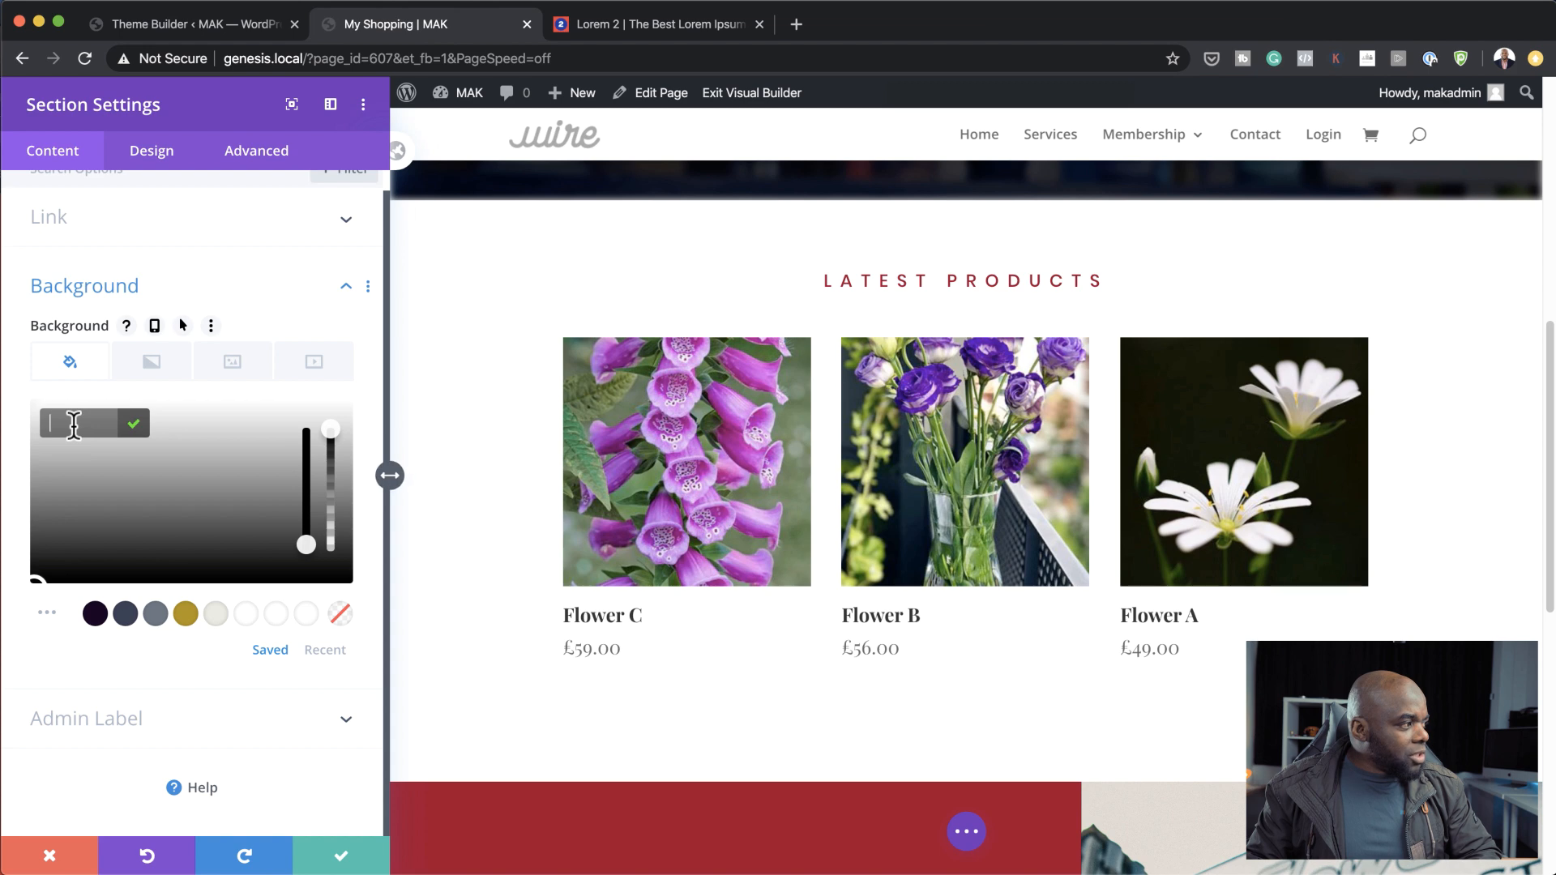
pyautogui.write('#ddf0ff')
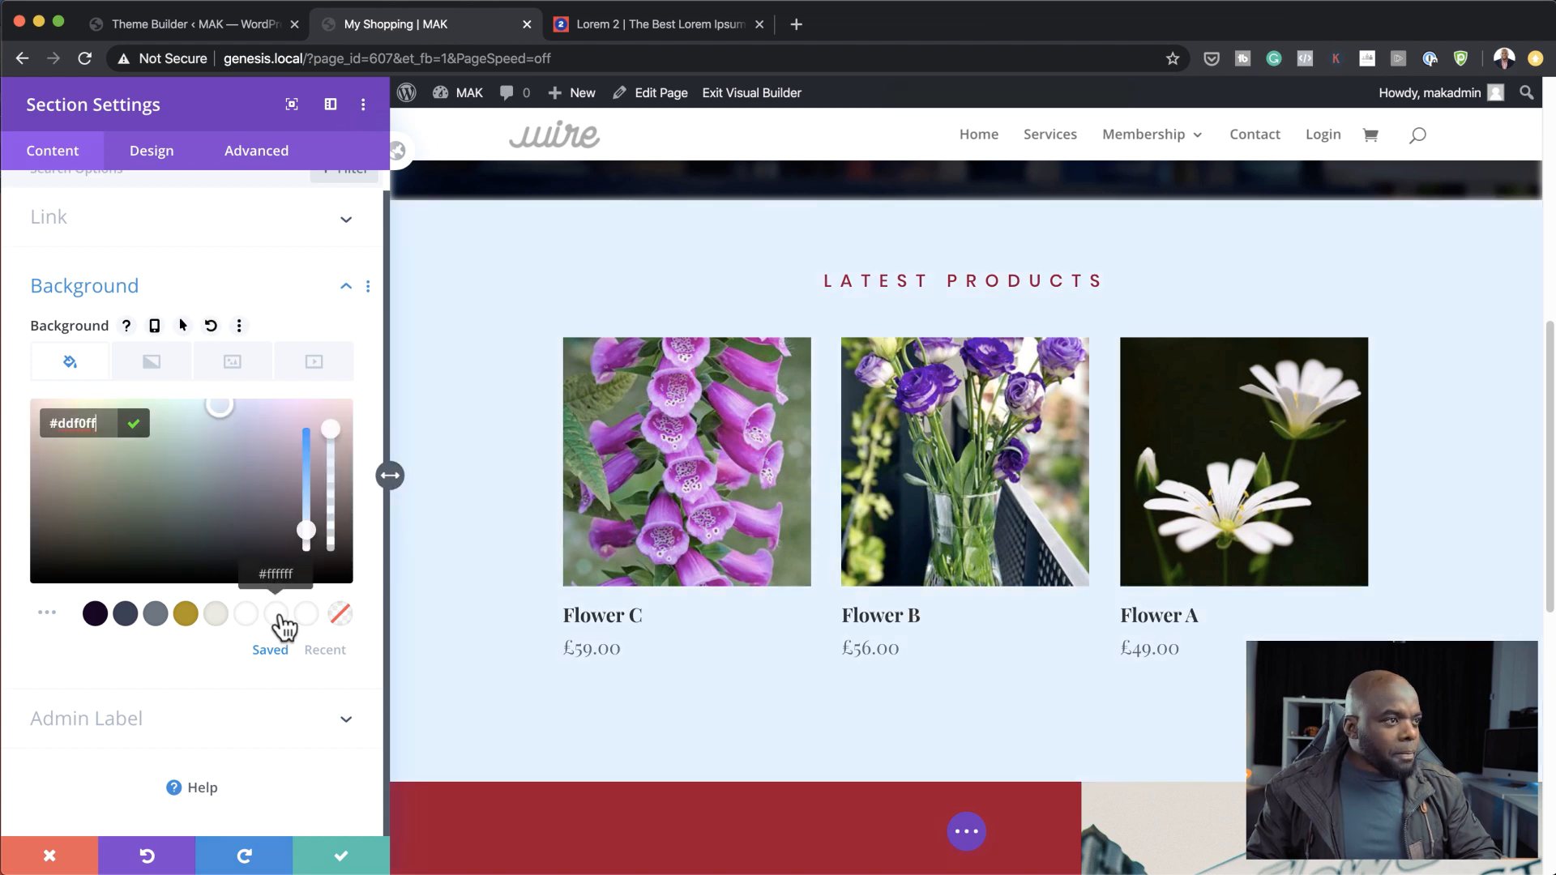
# Review the section's new background against the header above it and save the section settings.
pyautogui.scroll(3, 1219, 648)
pyautogui.scroll(6, 1431, 630)
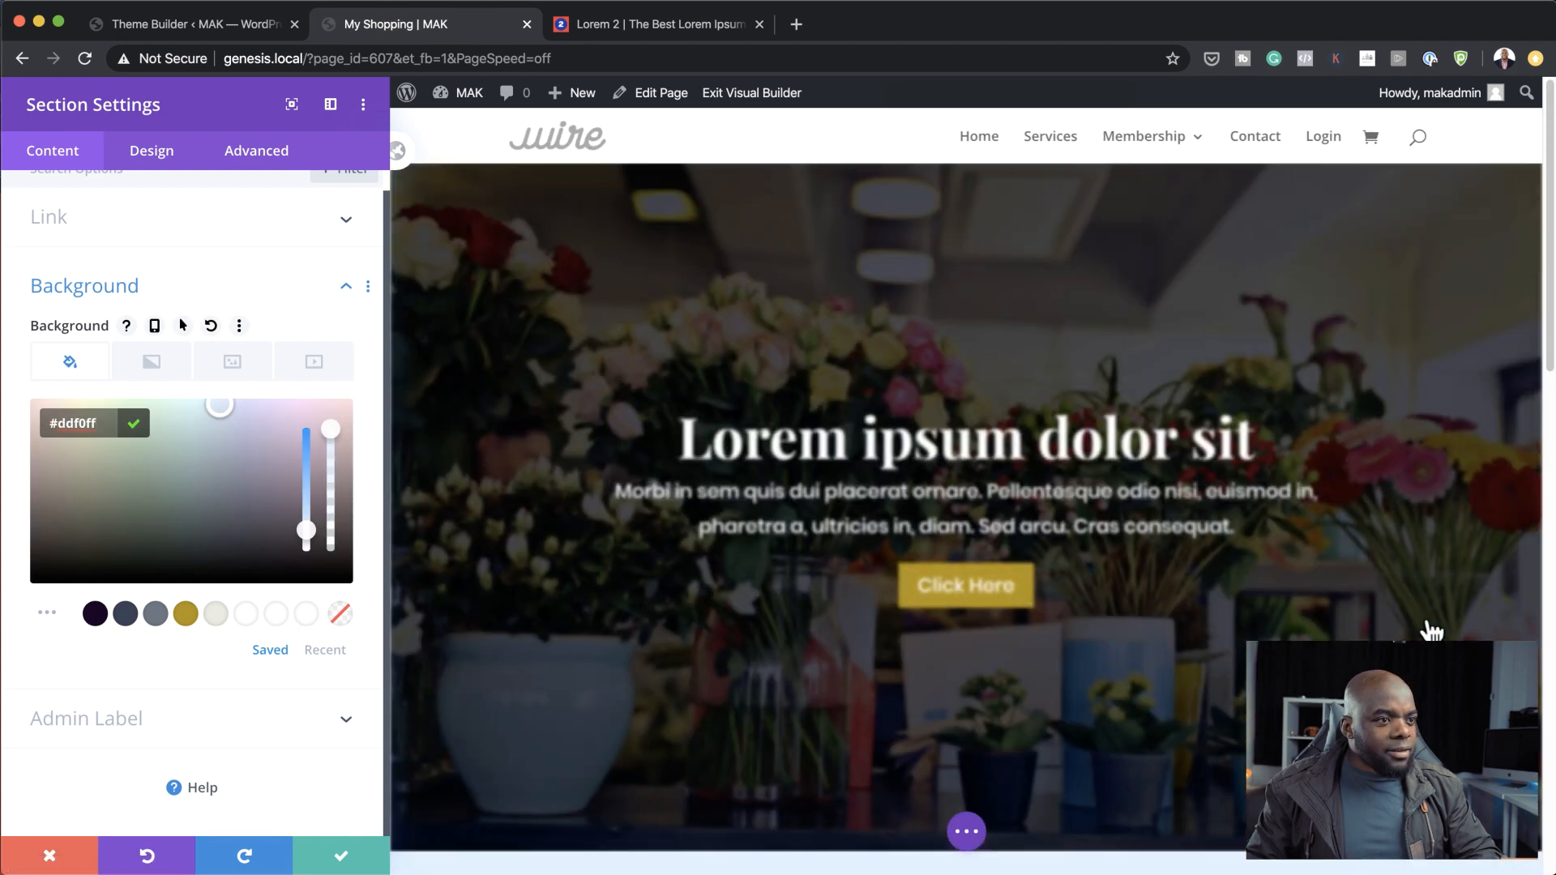
pyautogui.scroll(-6, 1429, 621)
pyautogui.scroll(-3, 1429, 621)
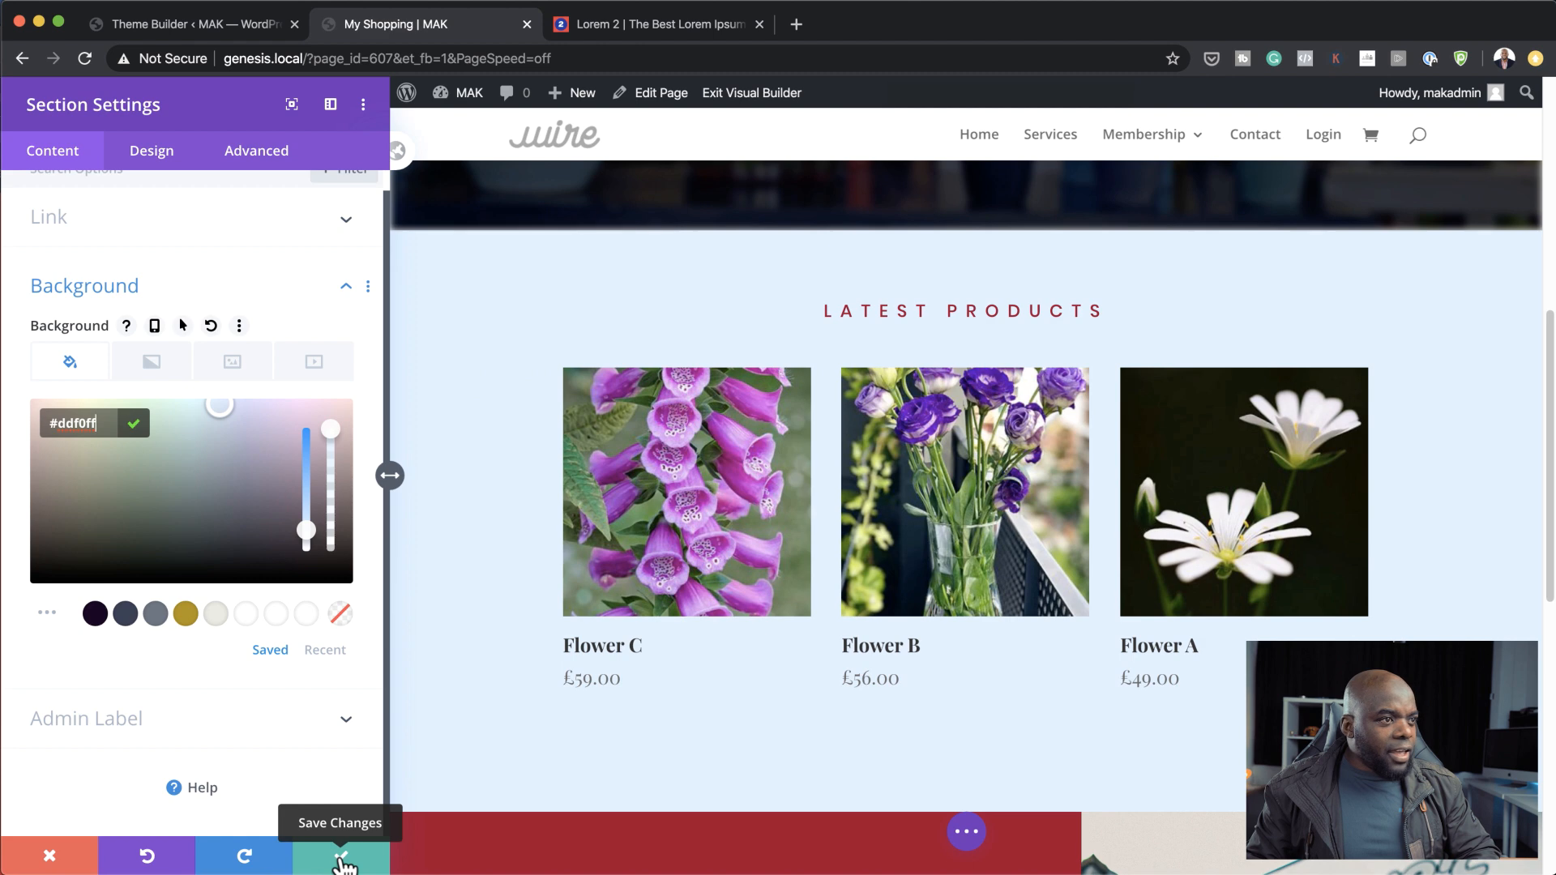
pyautogui.click(341, 860)
pyautogui.scroll(-3, 1430, 560)
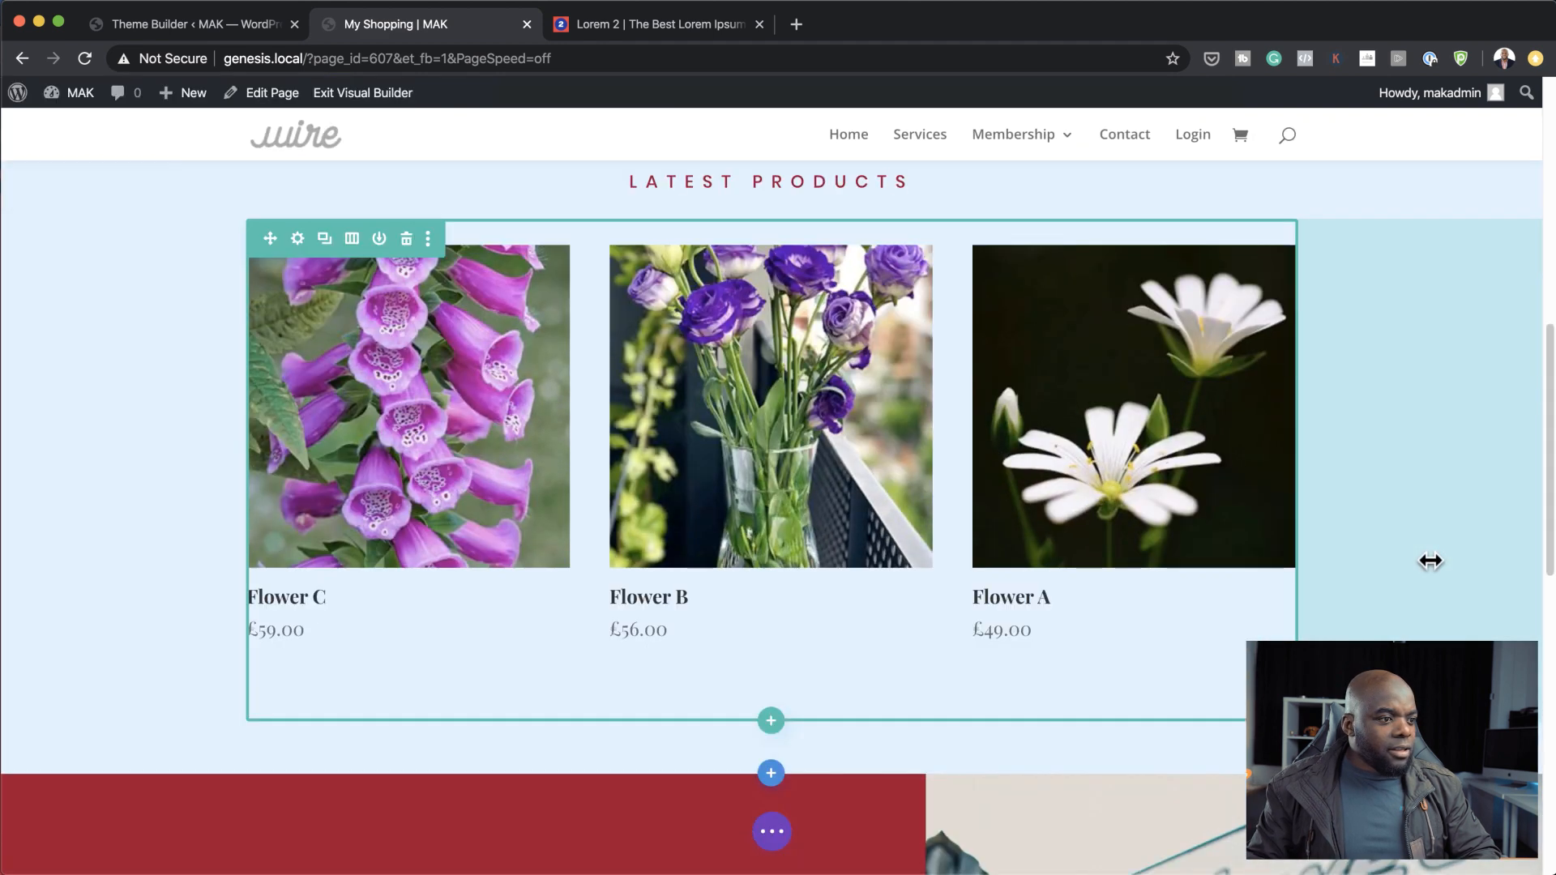
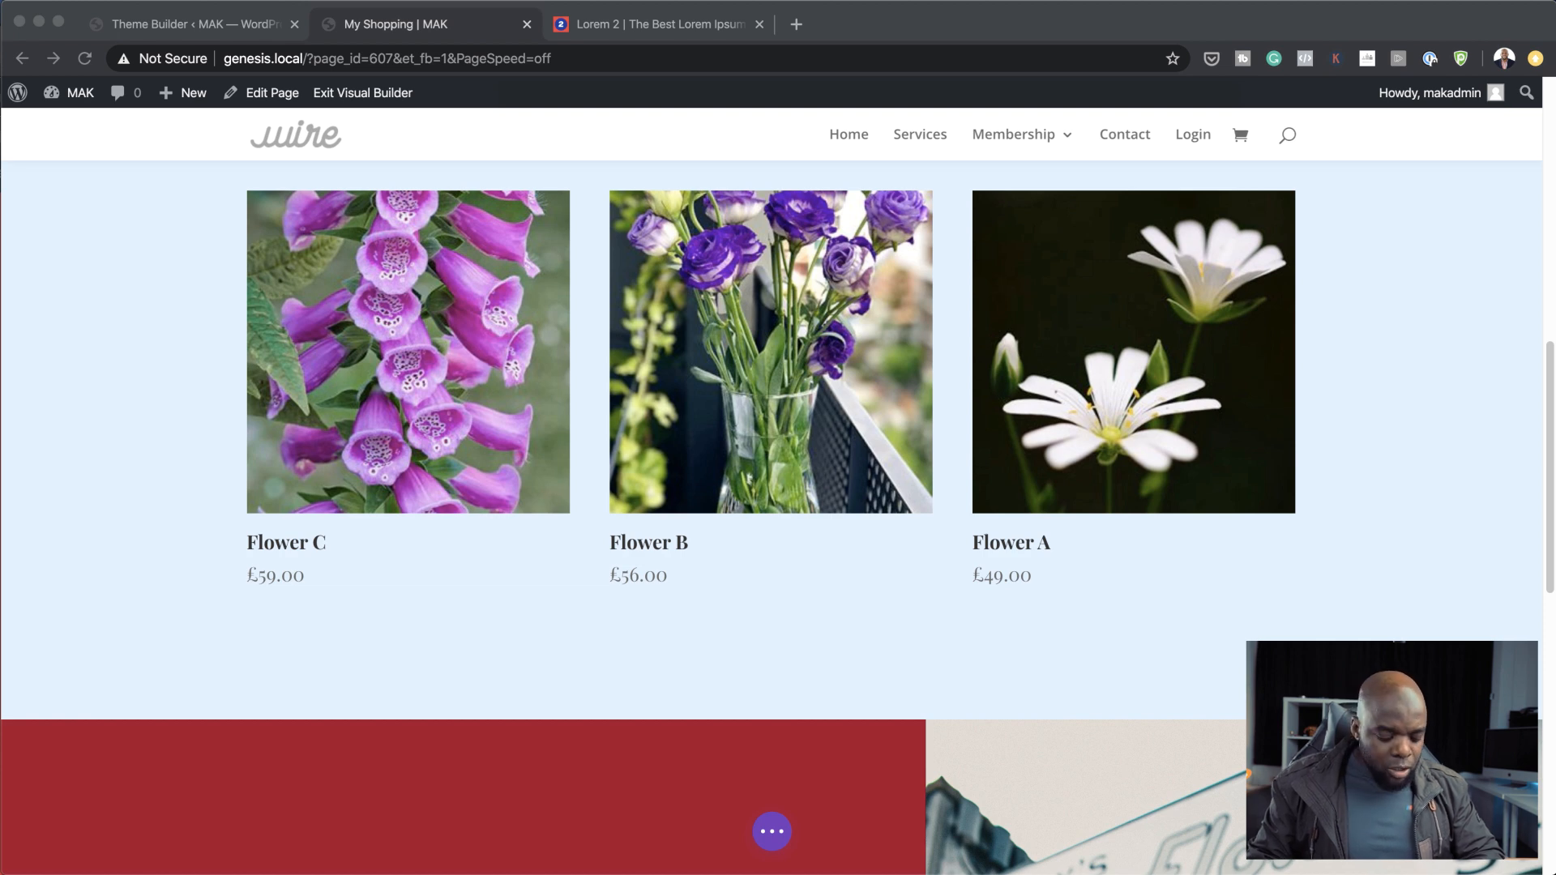
# Set the product title text colour in the shop module to #212227 and save the module.
pyautogui.click(1062, 537)
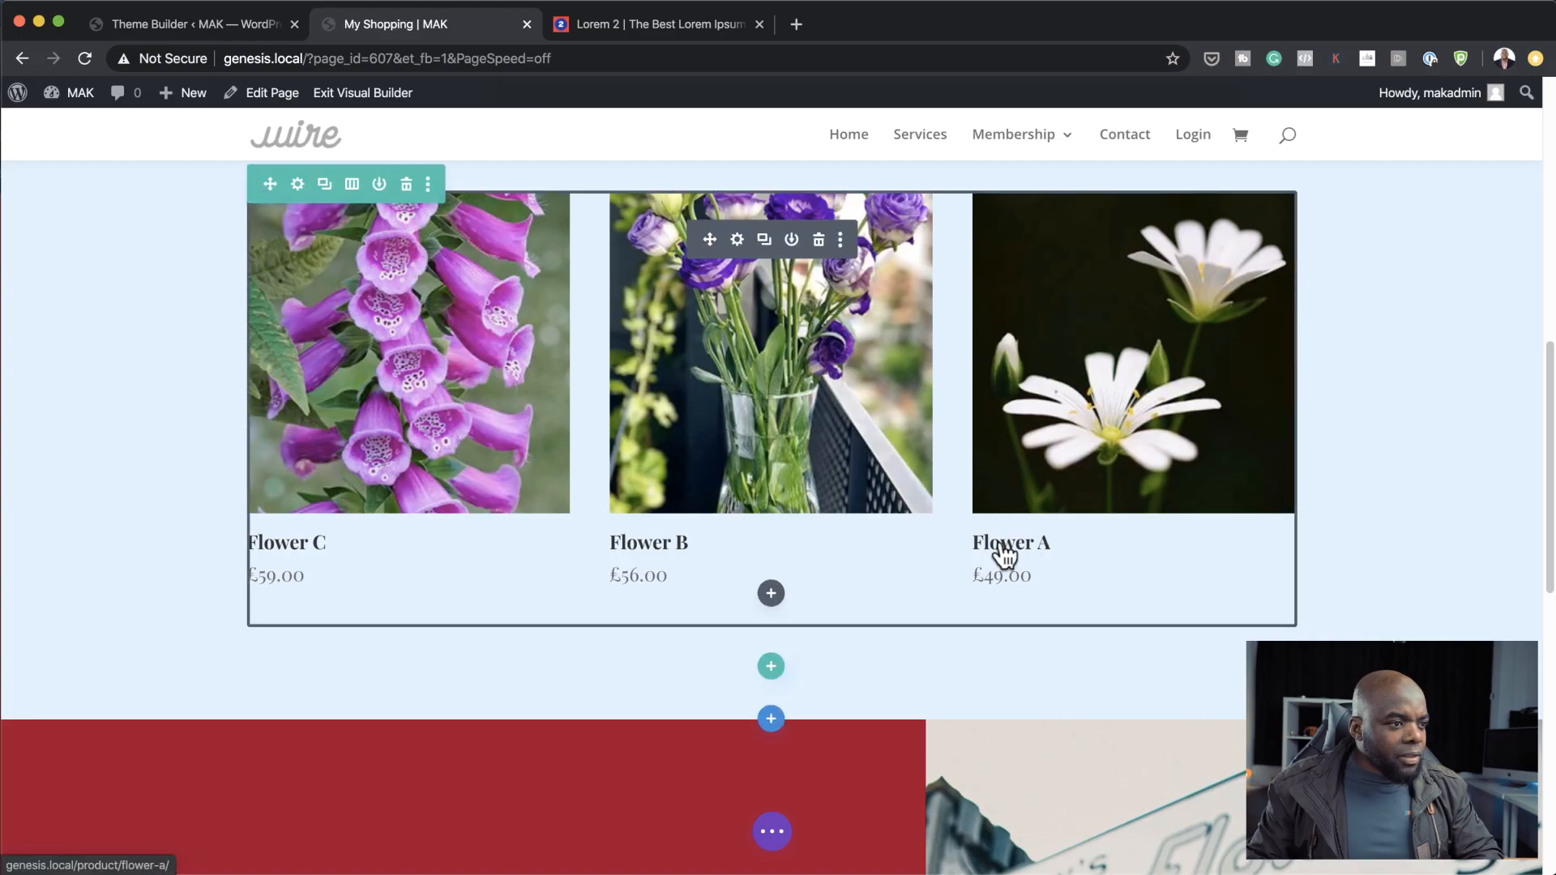
pyautogui.click(737, 243)
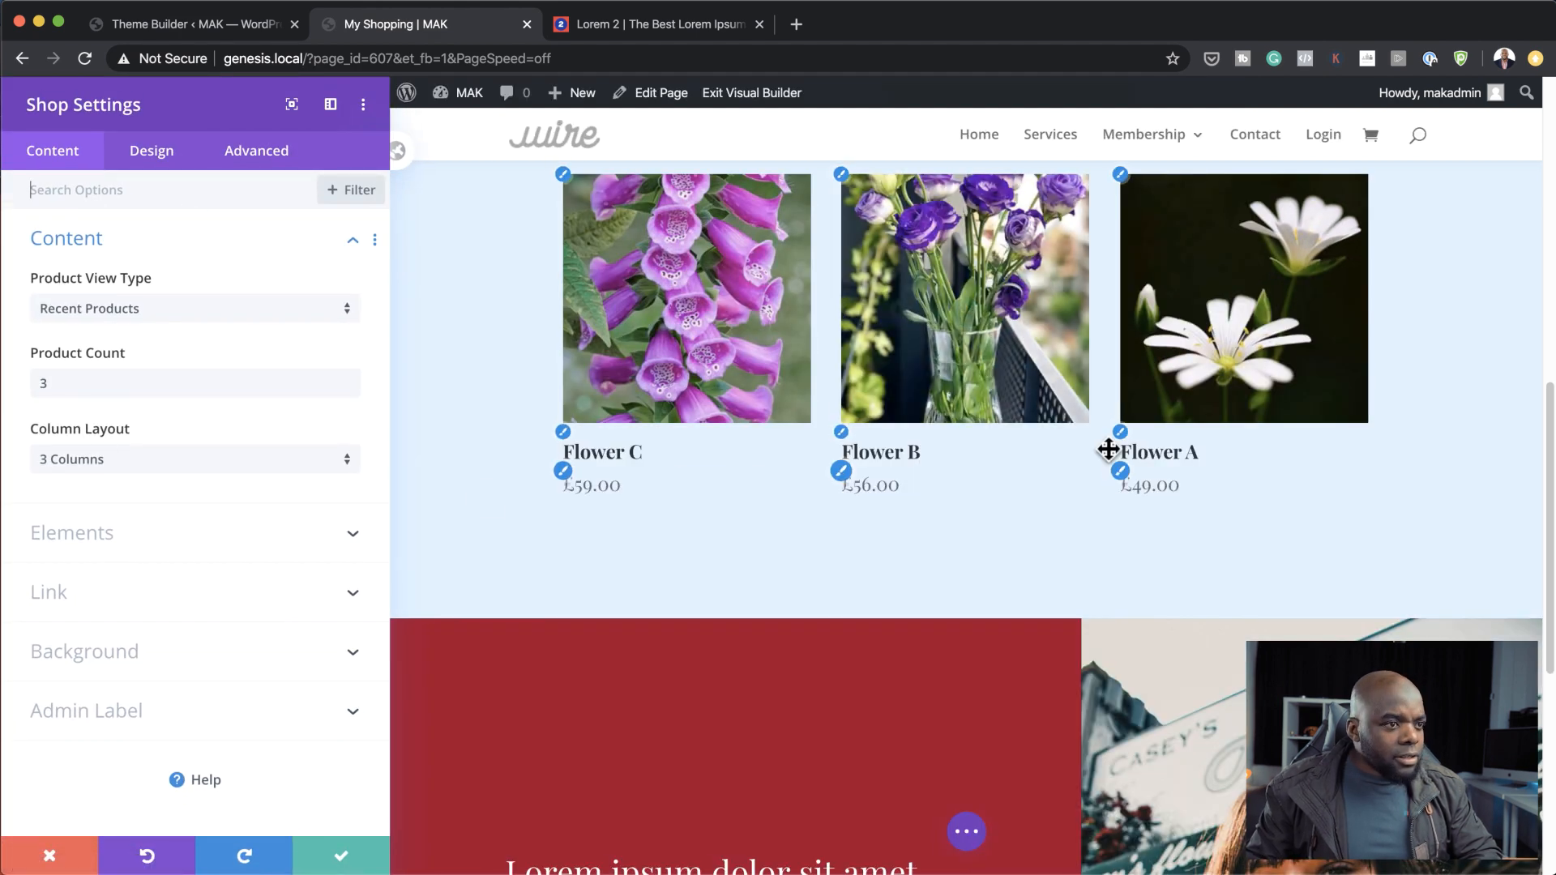
pyautogui.click(1120, 433)
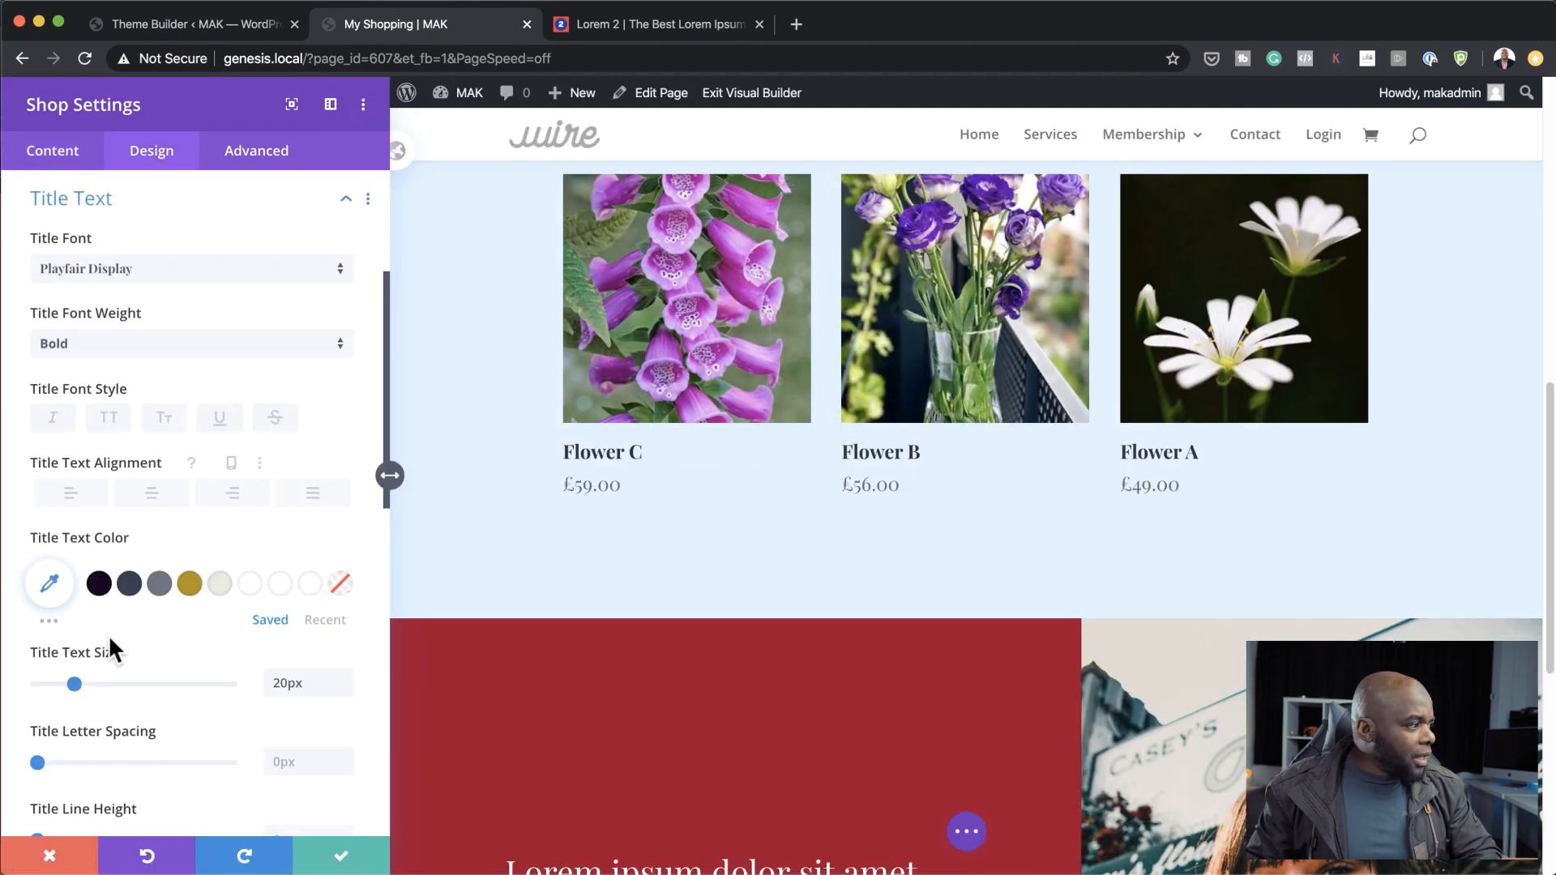
pyautogui.click(49, 585)
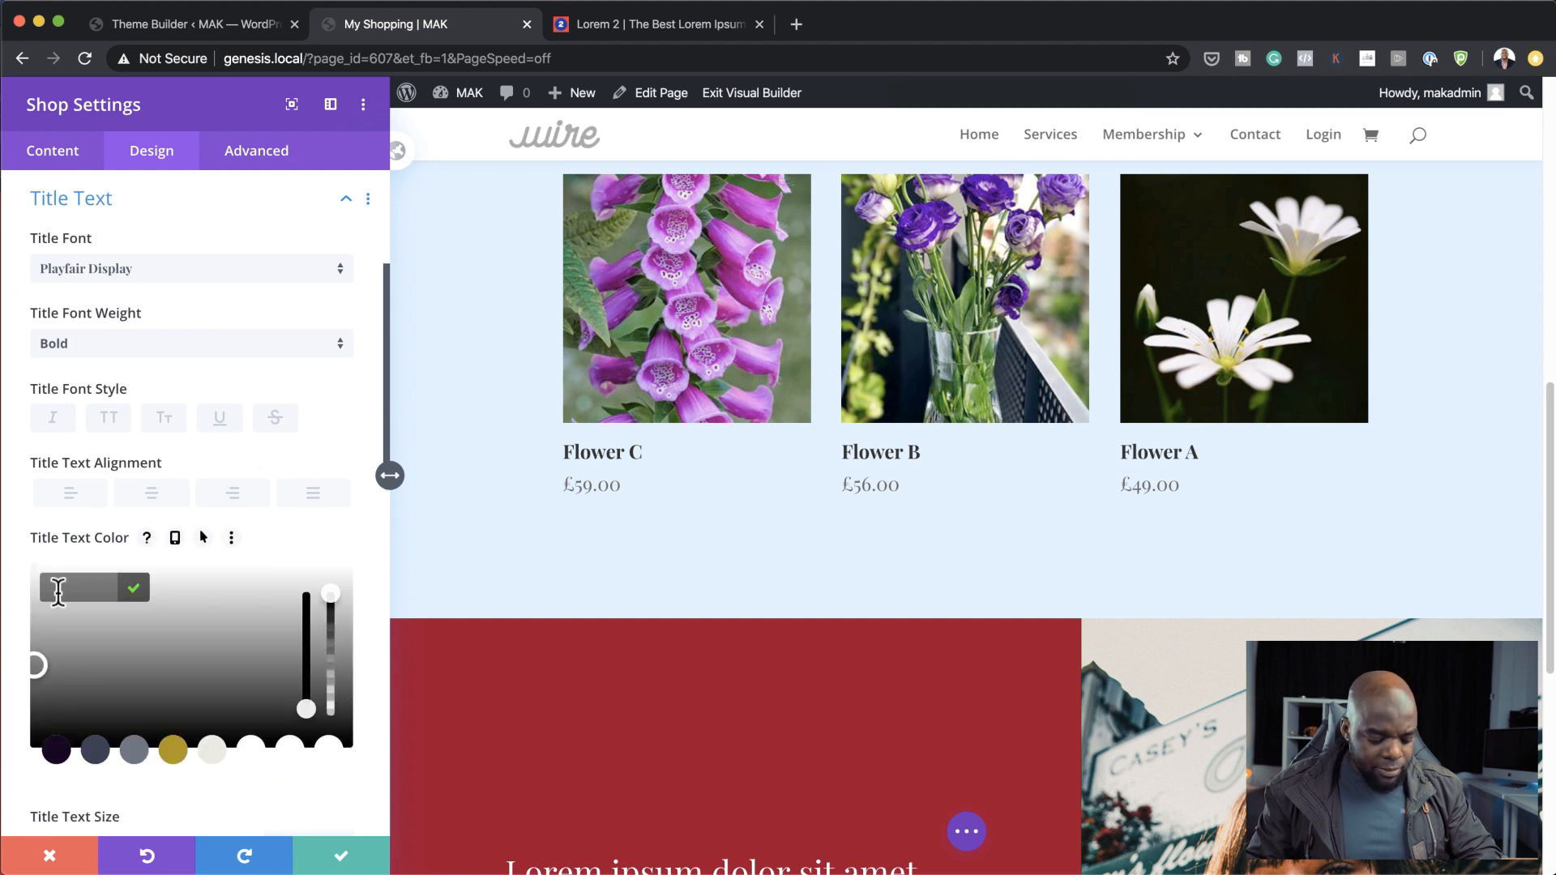
pyautogui.write('#212227')
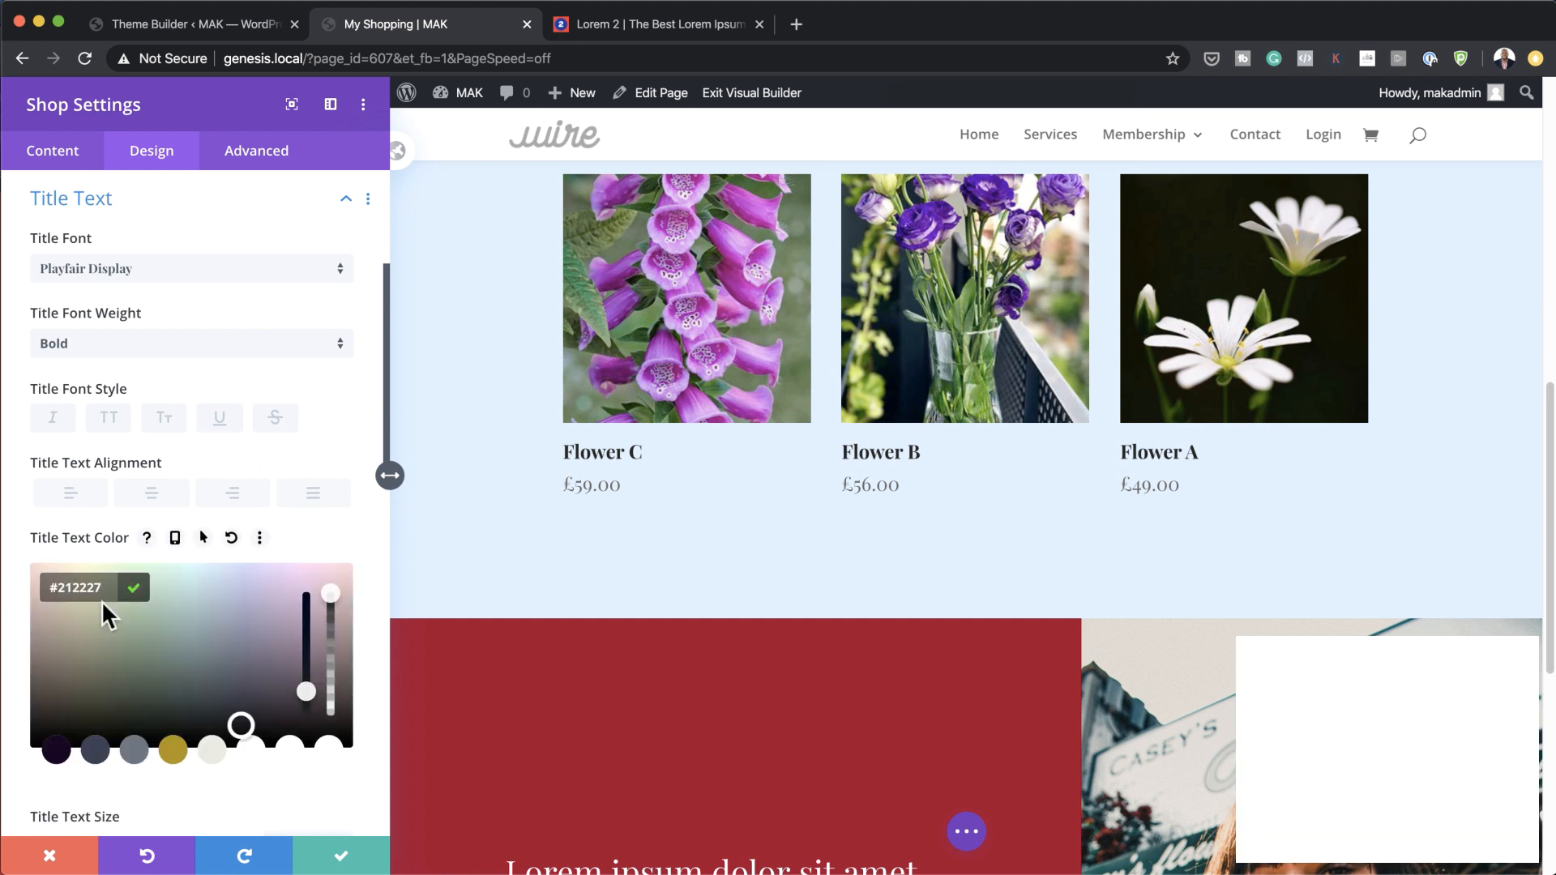
pyautogui.click(339, 859)
# Increase the top and bottom padding of the Latest Products section, then review the whole page.
pyautogui.scroll(4, 1337, 587)
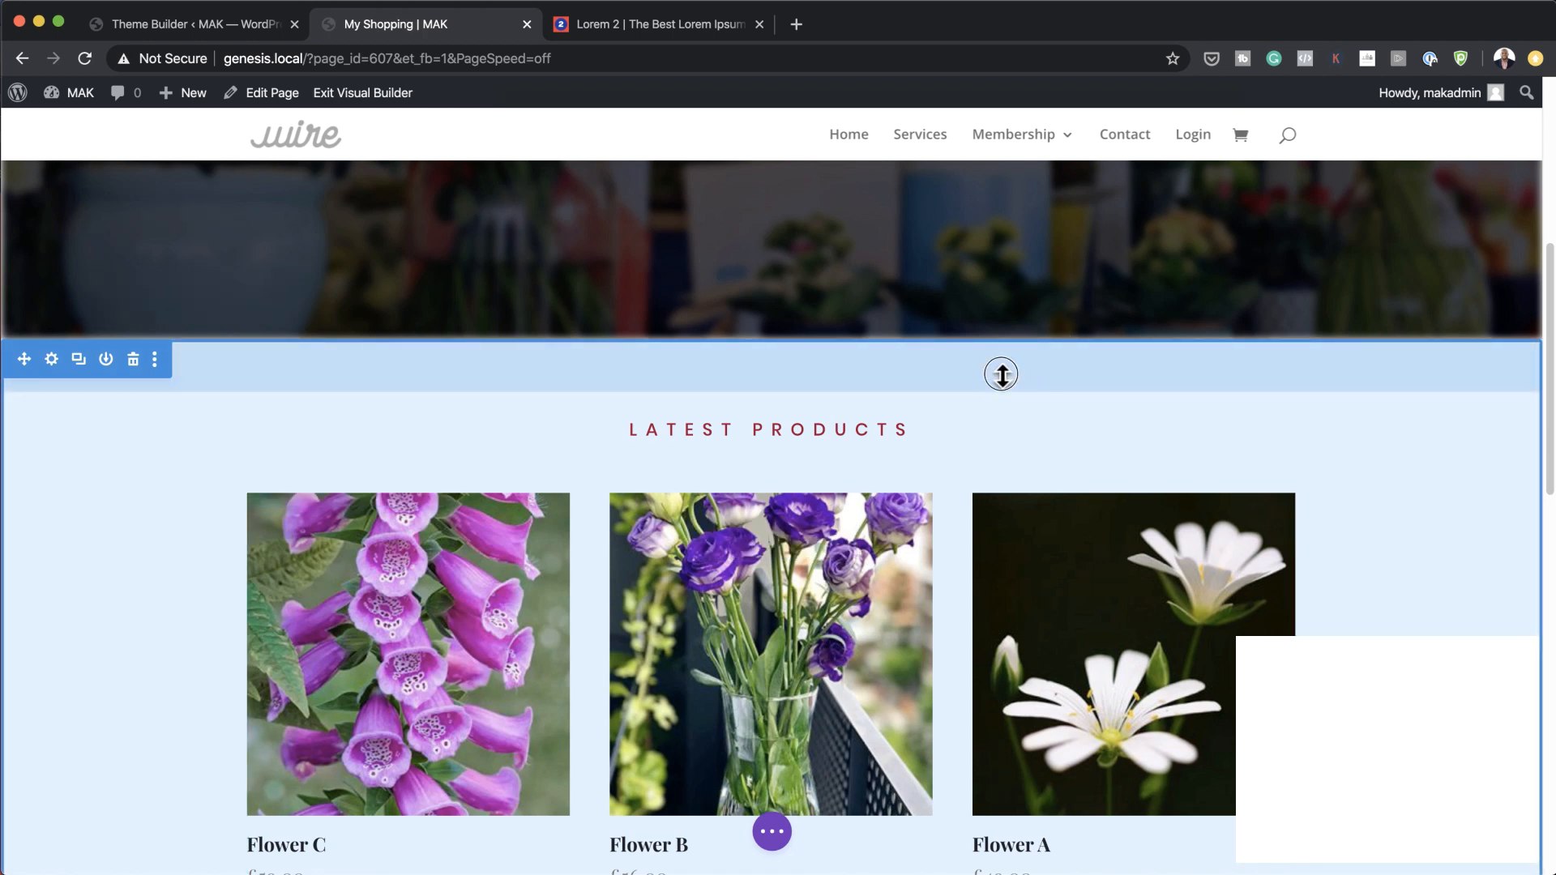
pyautogui.moveTo(1002, 376); pyautogui.dragTo(992, 397)
pyautogui.scroll(-5, 1291, 511)
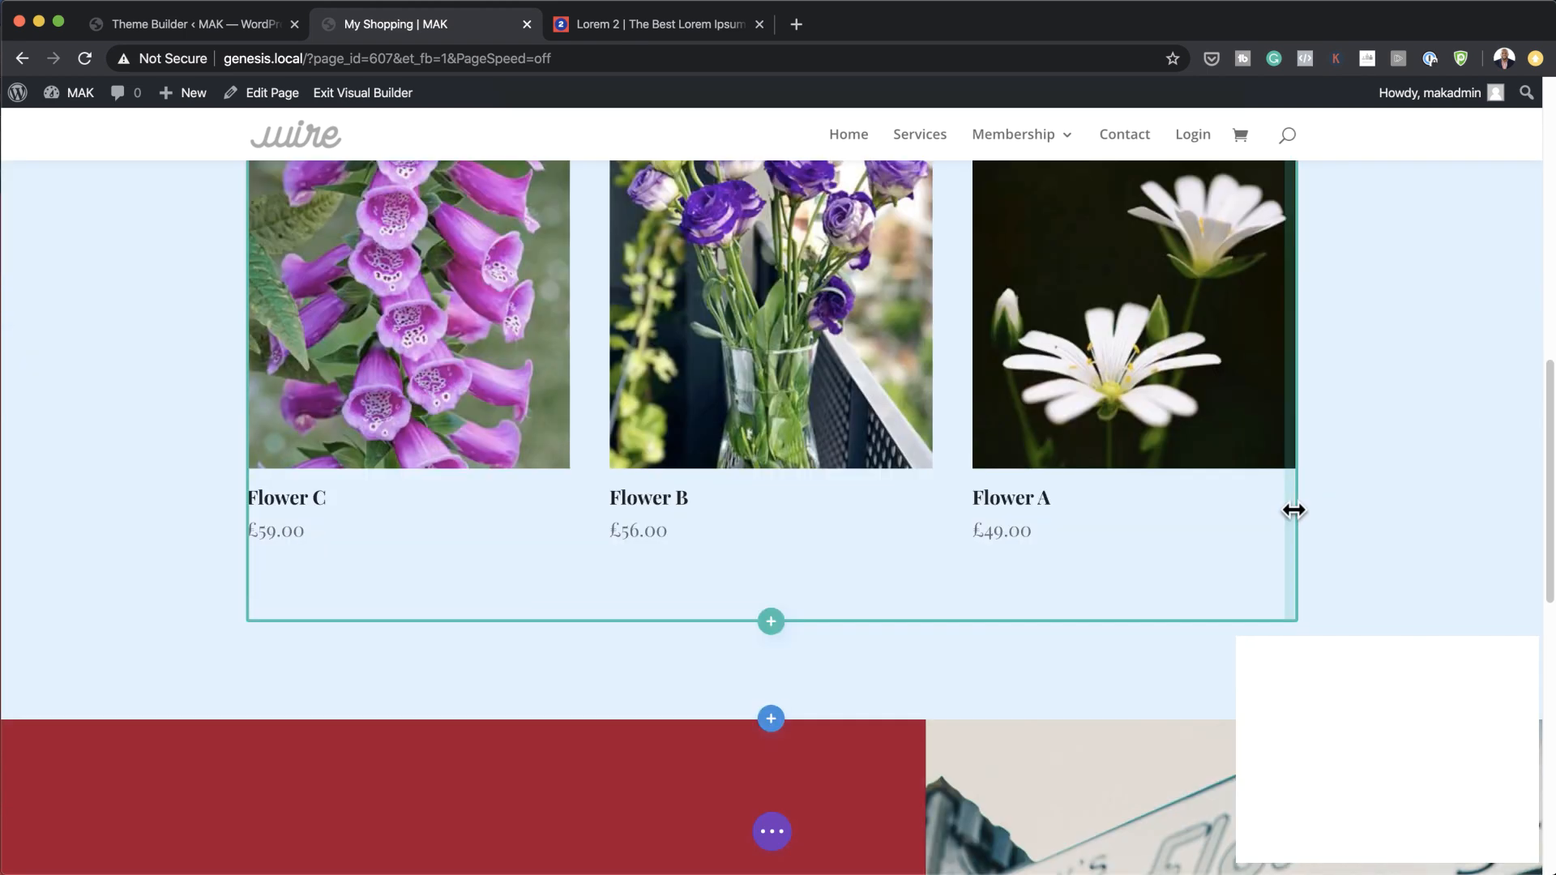
pyautogui.scroll(-10, 1293, 511)
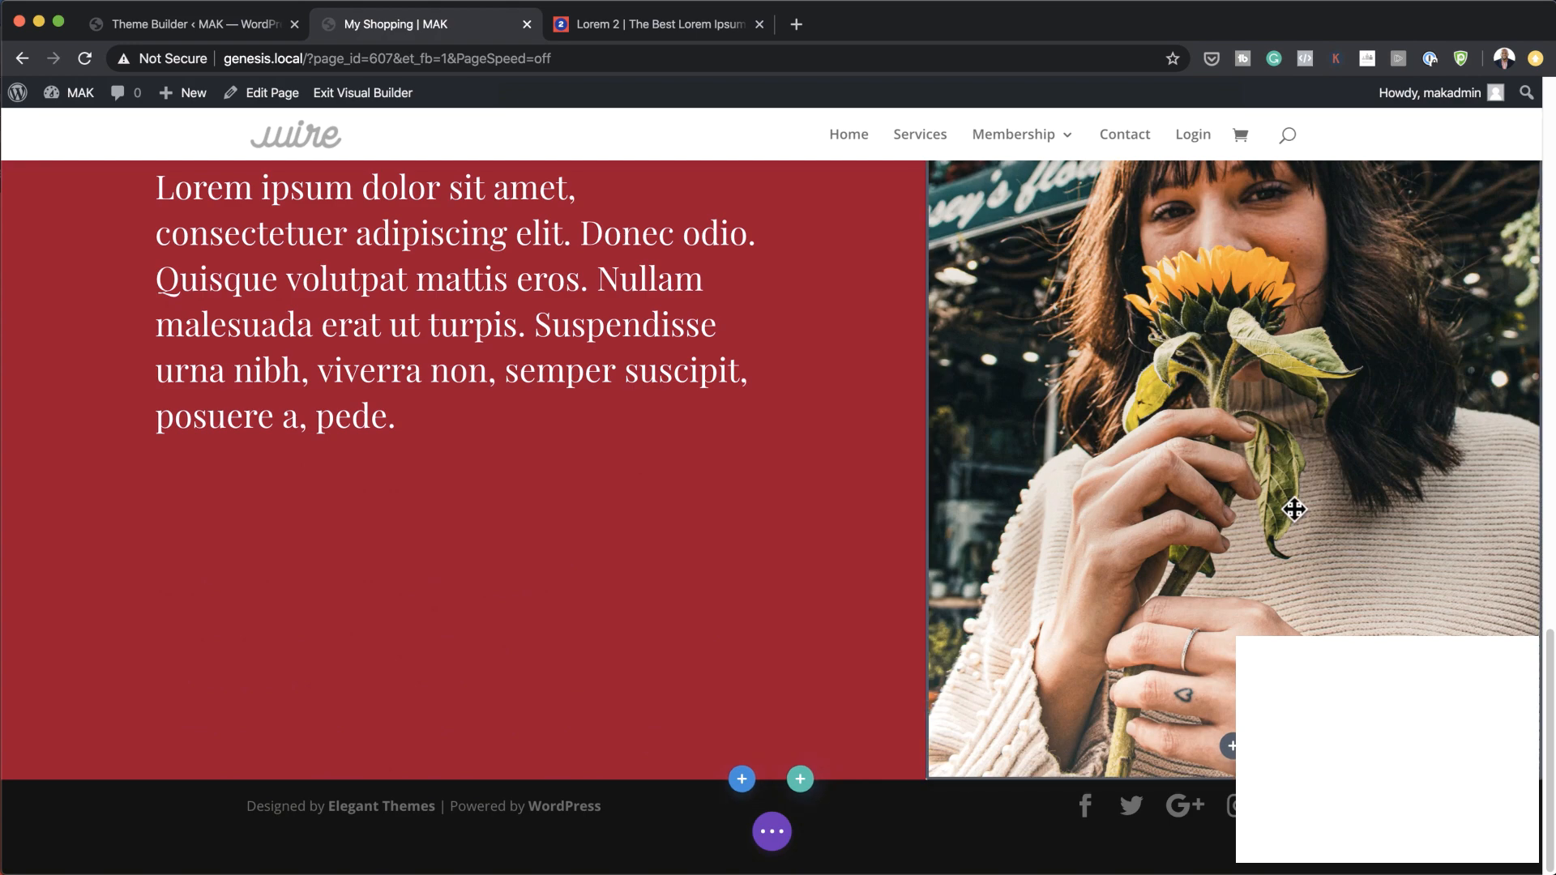
pyautogui.scroll(15, 1293, 509)
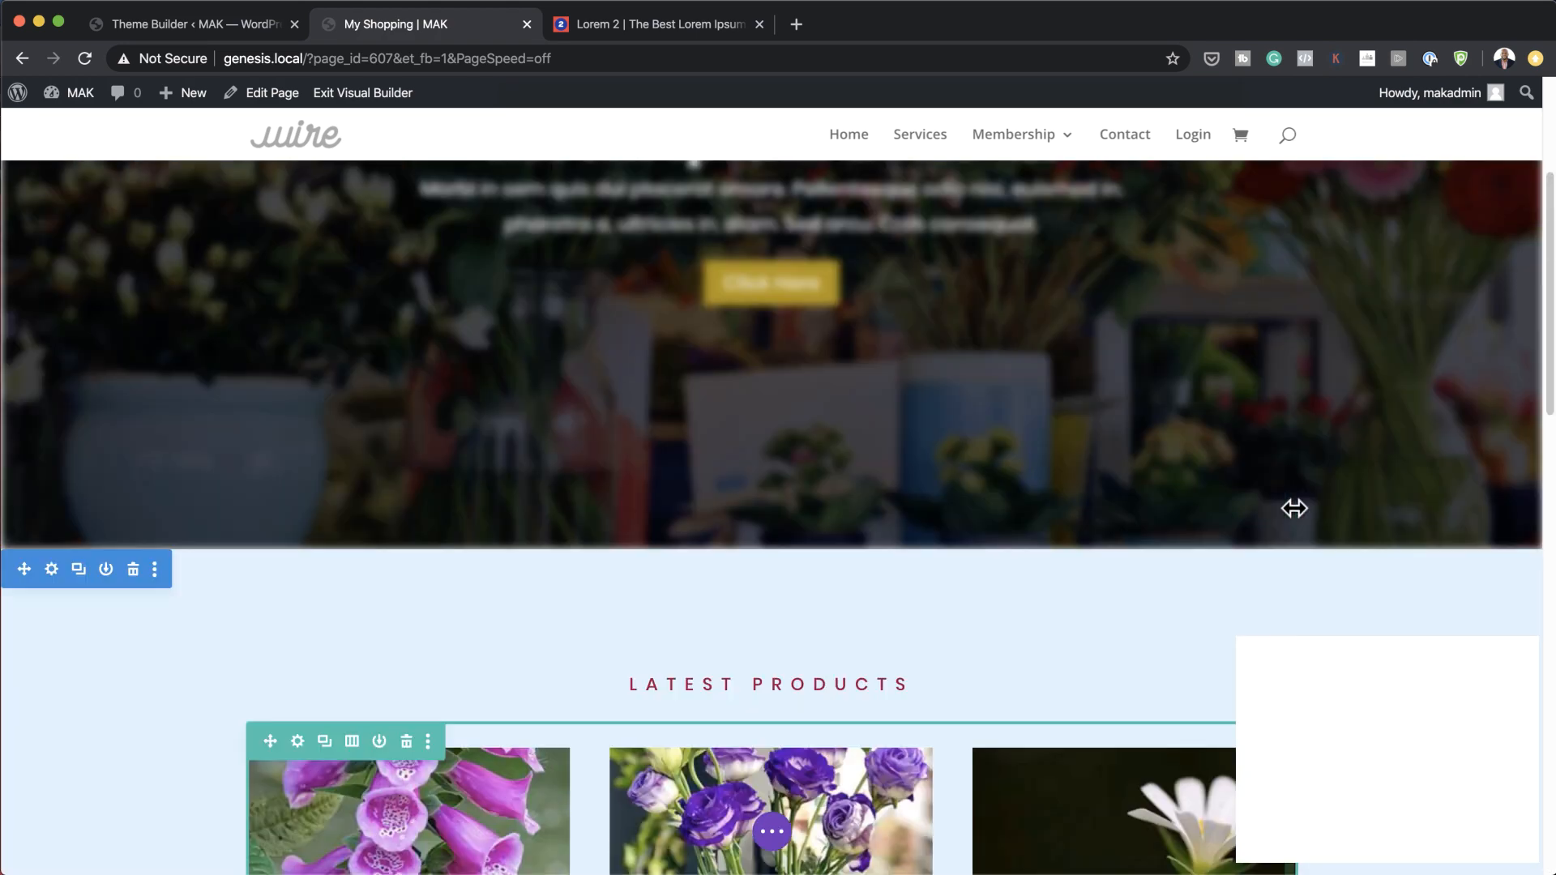
# Switch to the wireframe view and insert a Divider module below the text module in the Latest Products section.
pyautogui.scroll(5, 1293, 508)
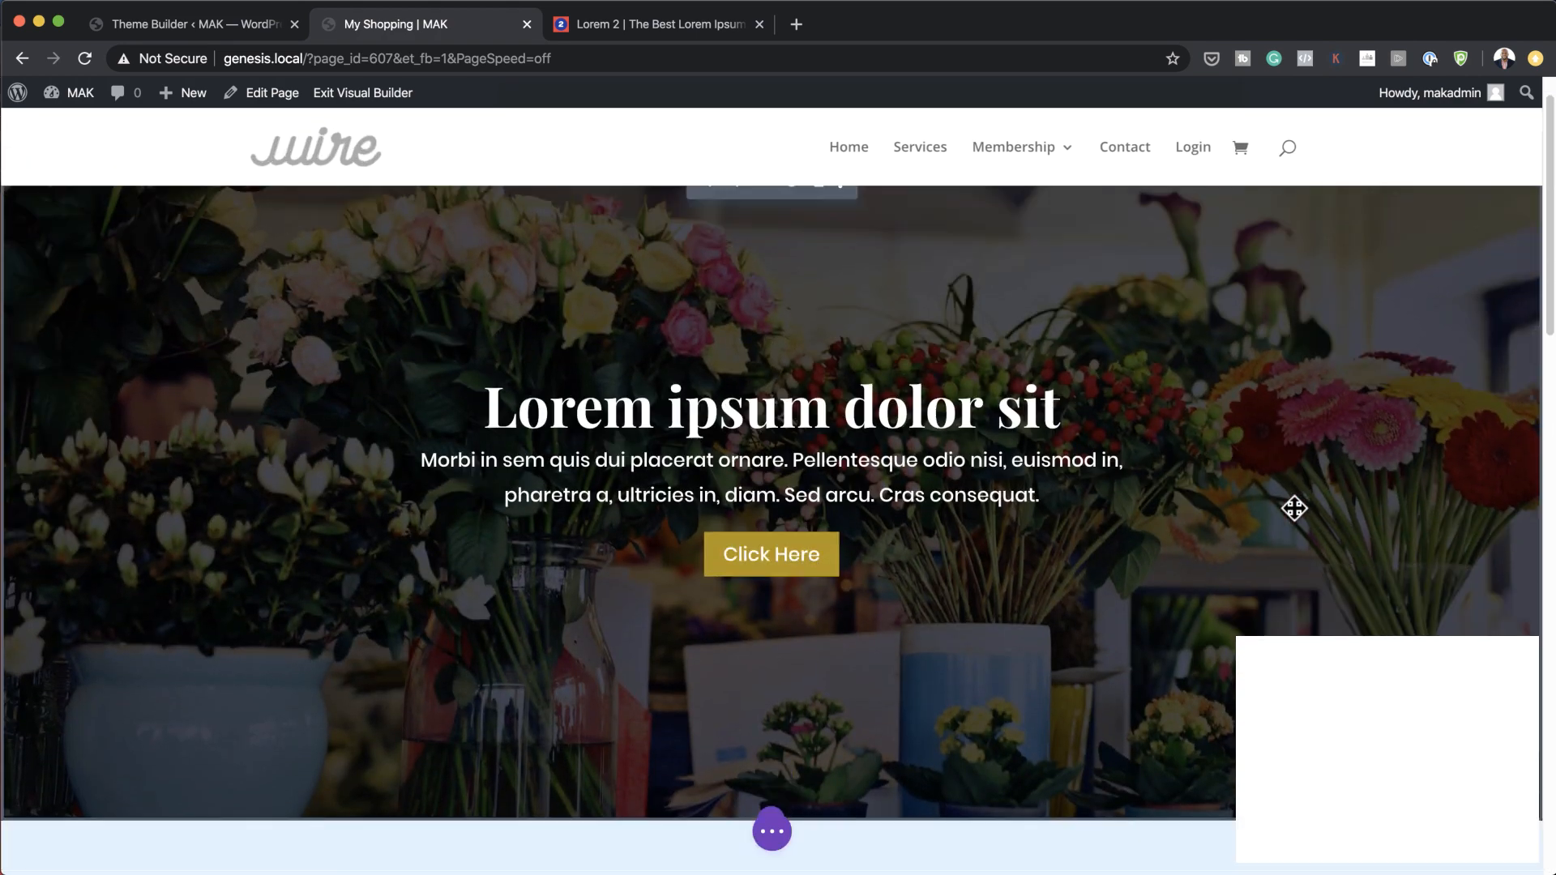
pyautogui.scroll(-5, 1294, 508)
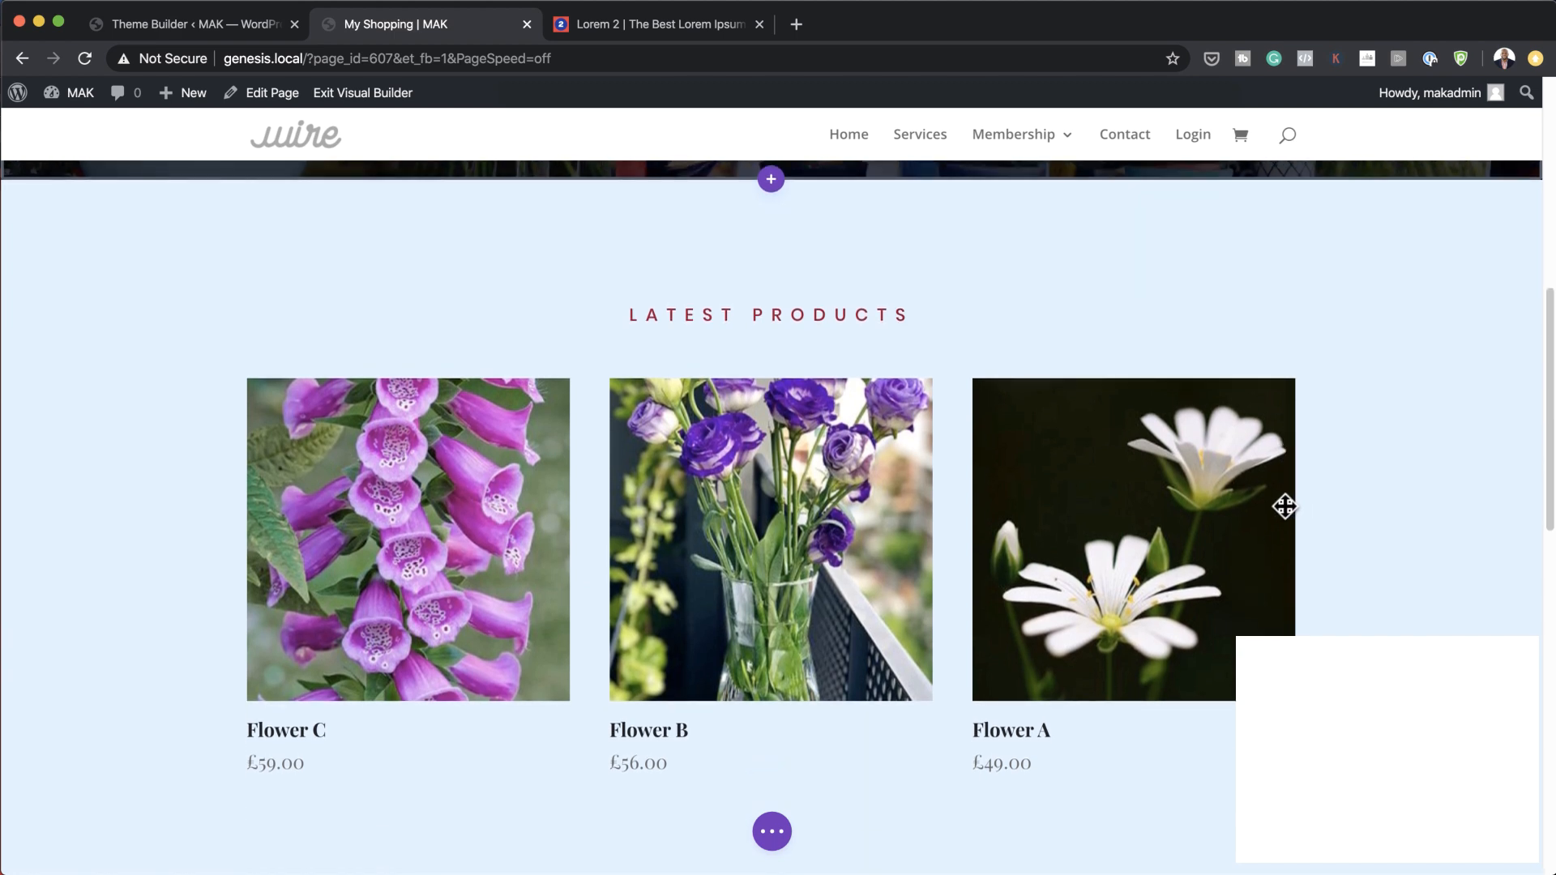
pyautogui.moveTo(835, 322)
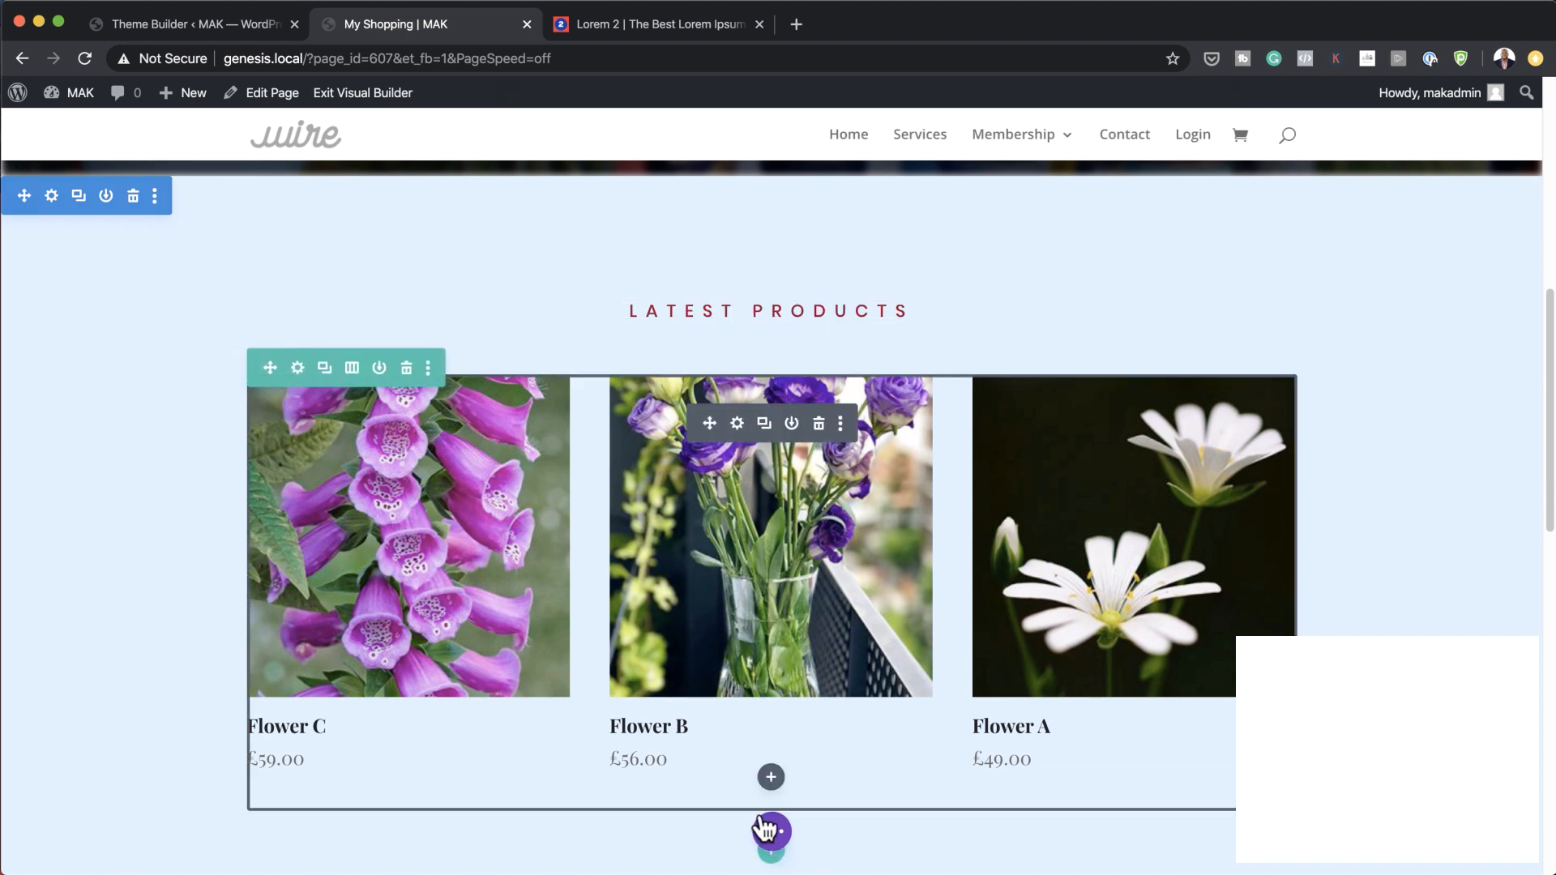
pyautogui.click(777, 838)
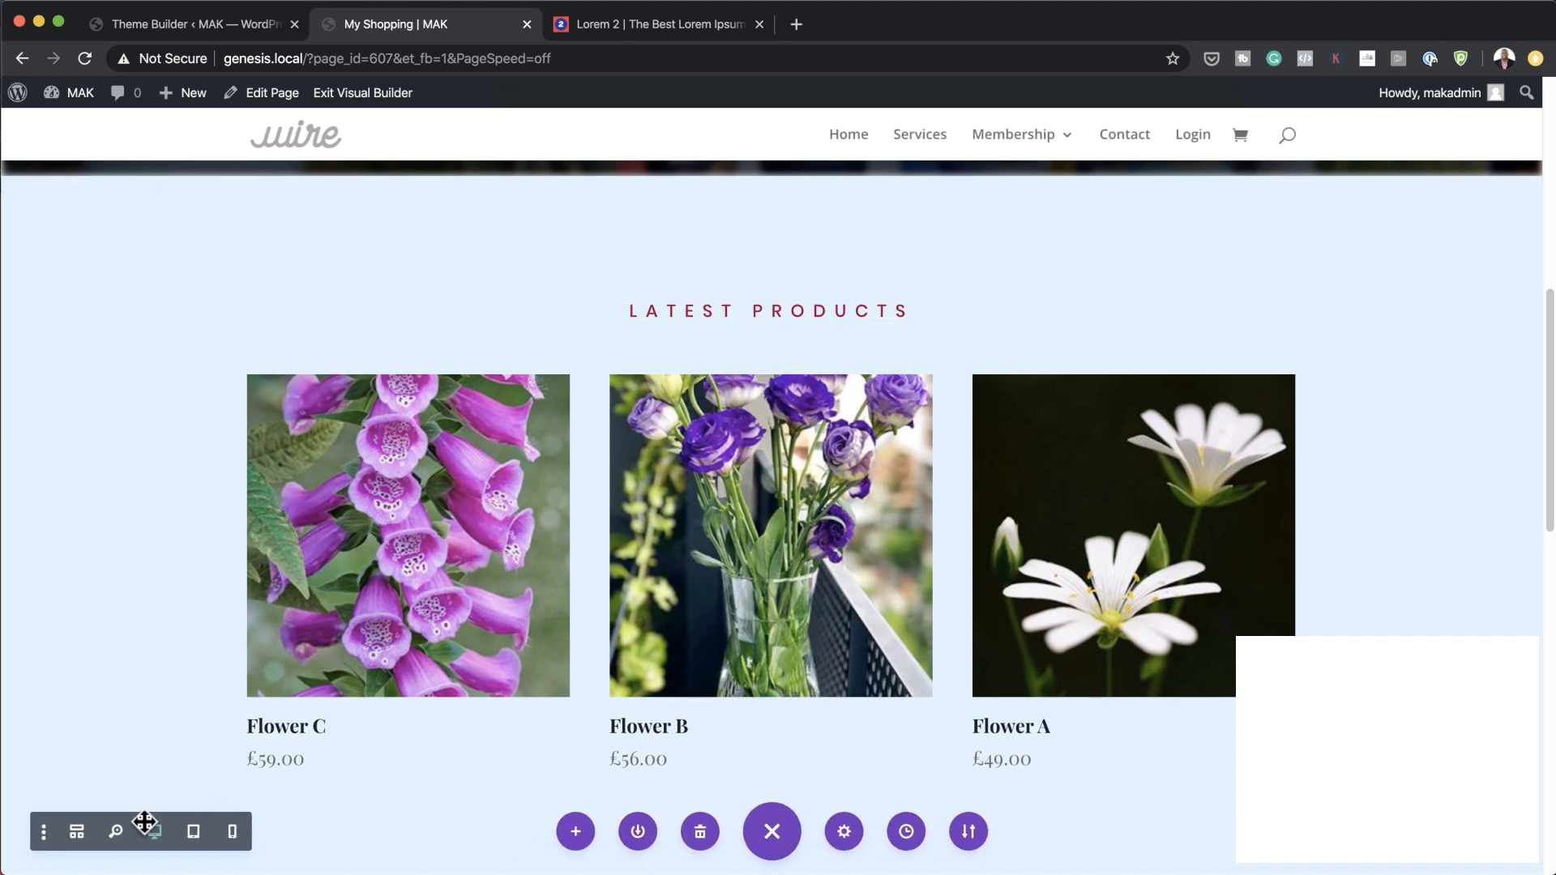
pyautogui.click(77, 832)
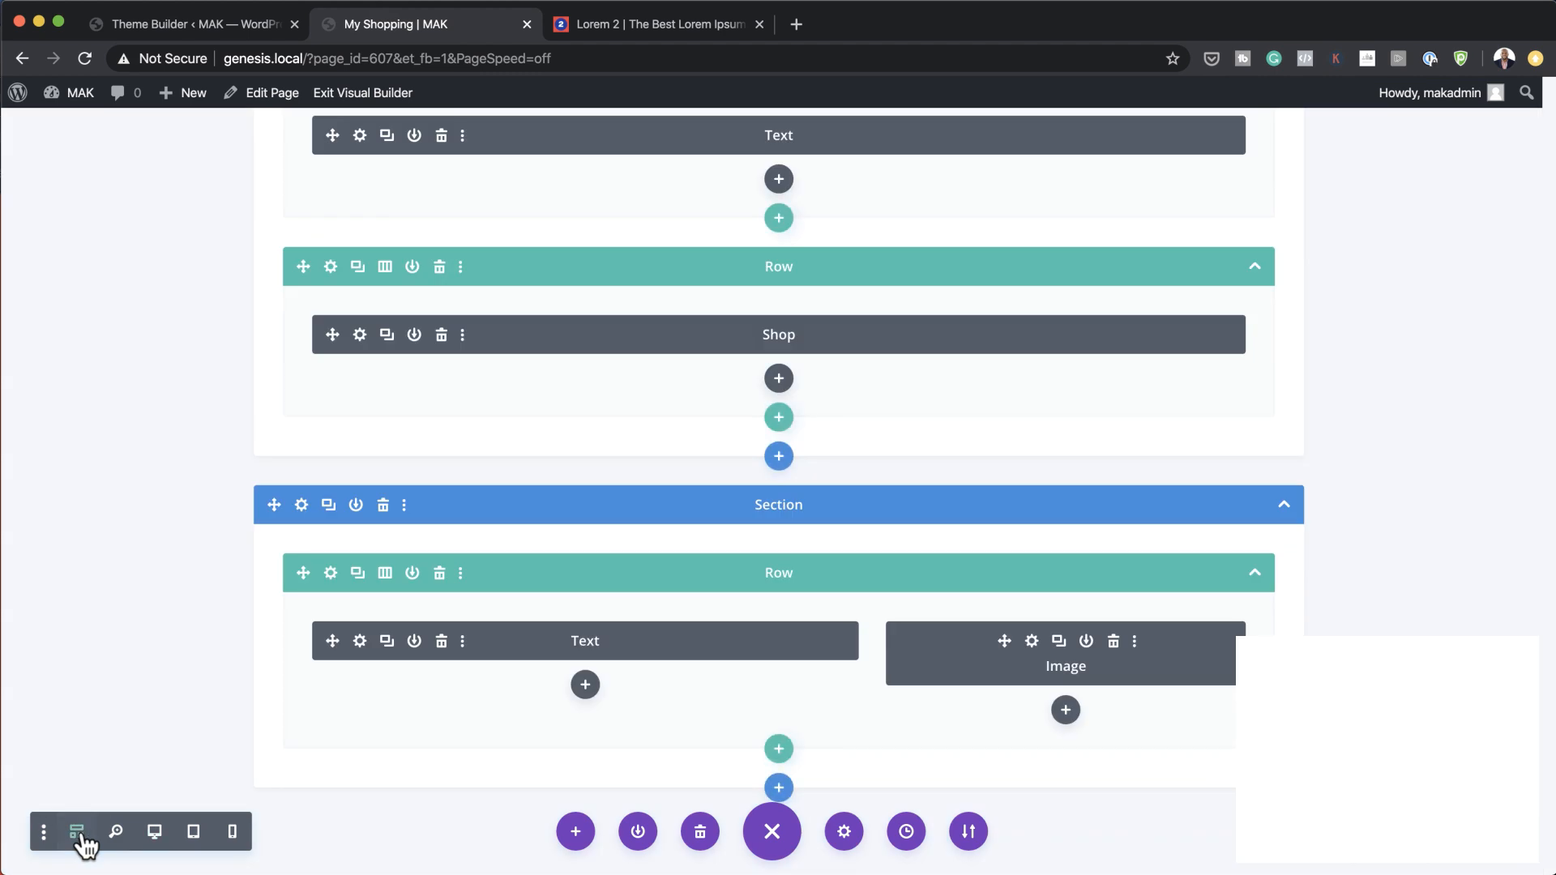
pyautogui.scroll(3, 913, 332)
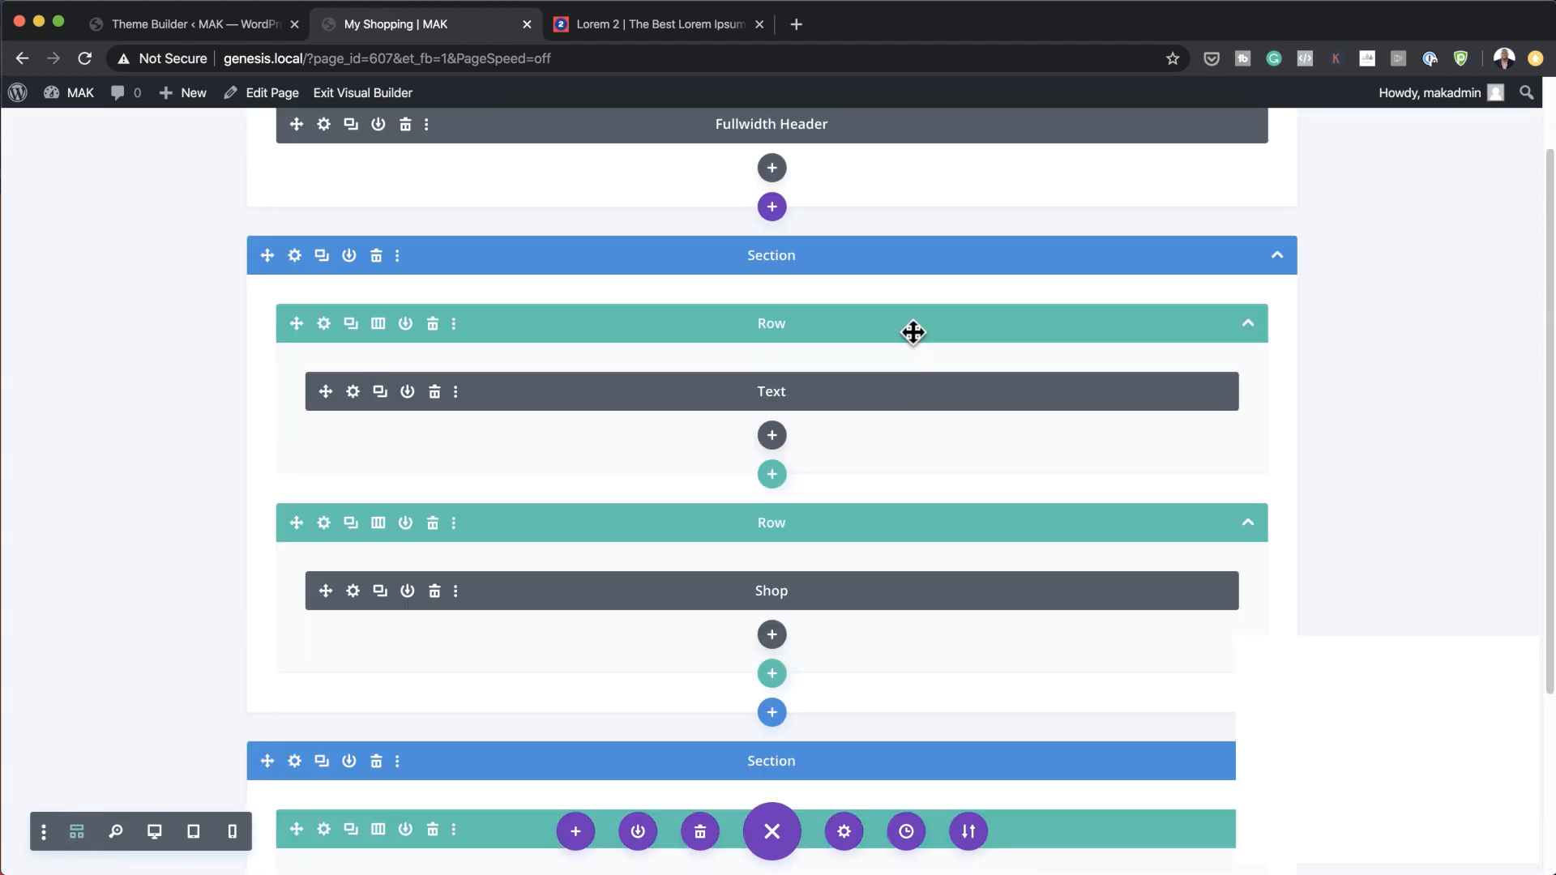
pyautogui.scroll(-3, 965, 406)
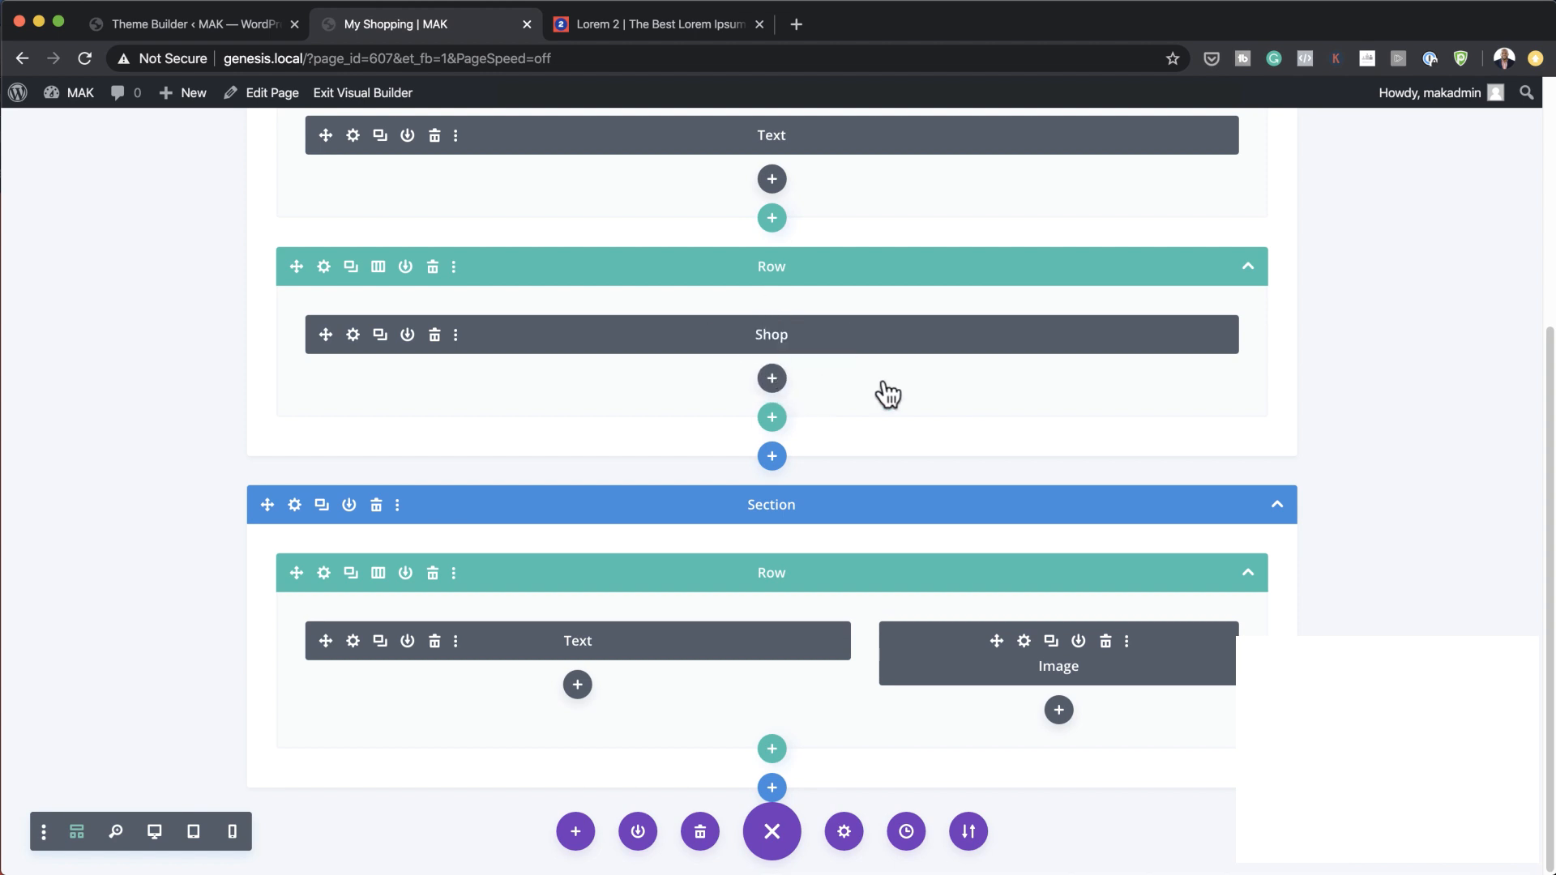
pyautogui.scroll(1, 885, 389)
pyautogui.click(774, 251)
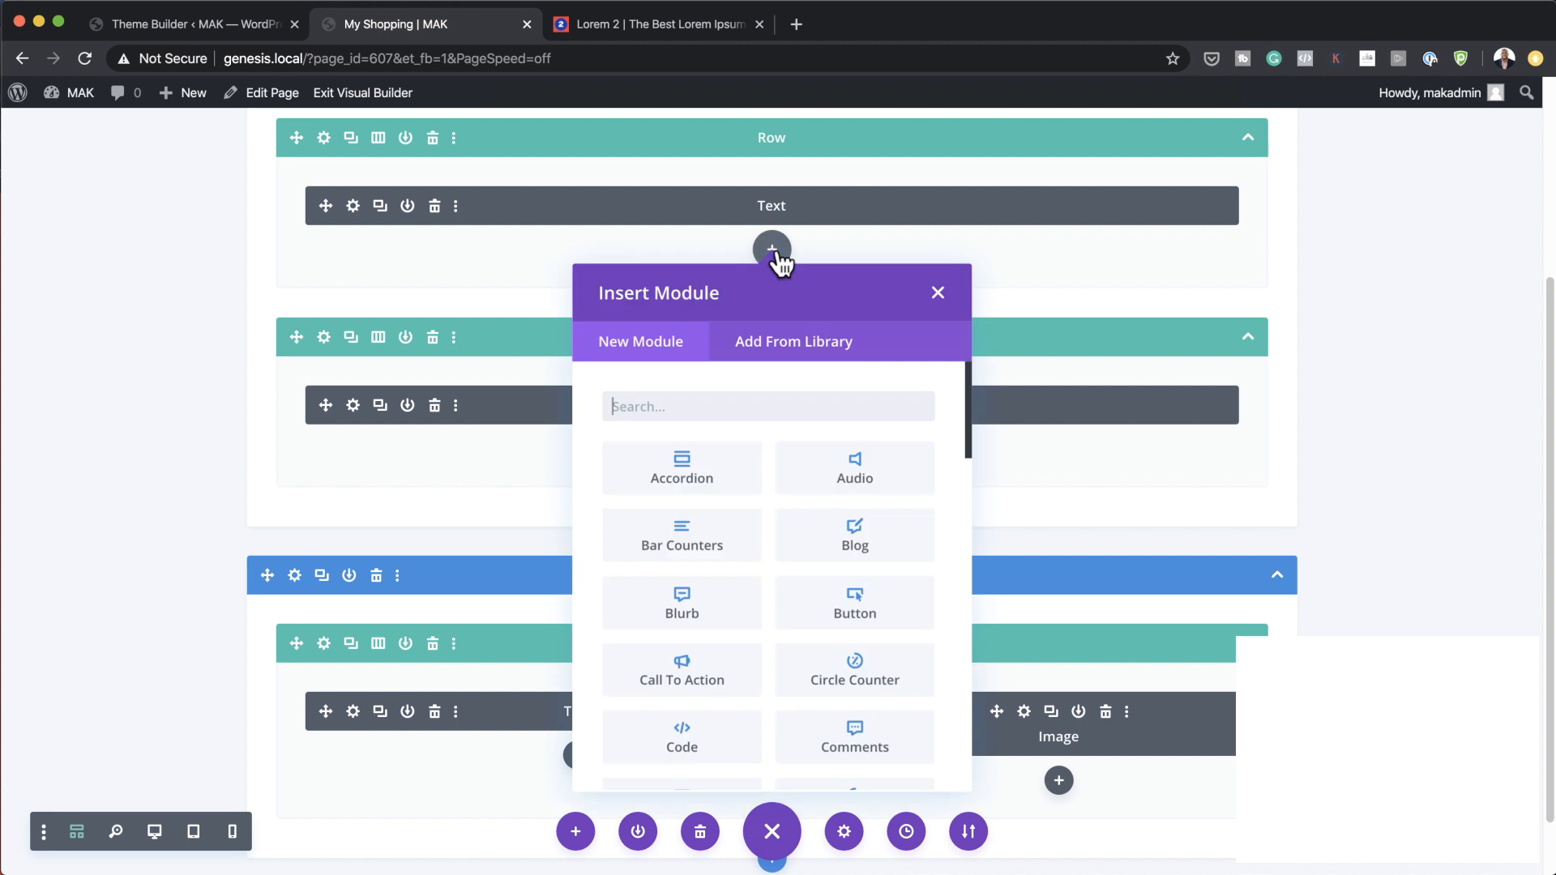
pyautogui.write('di')
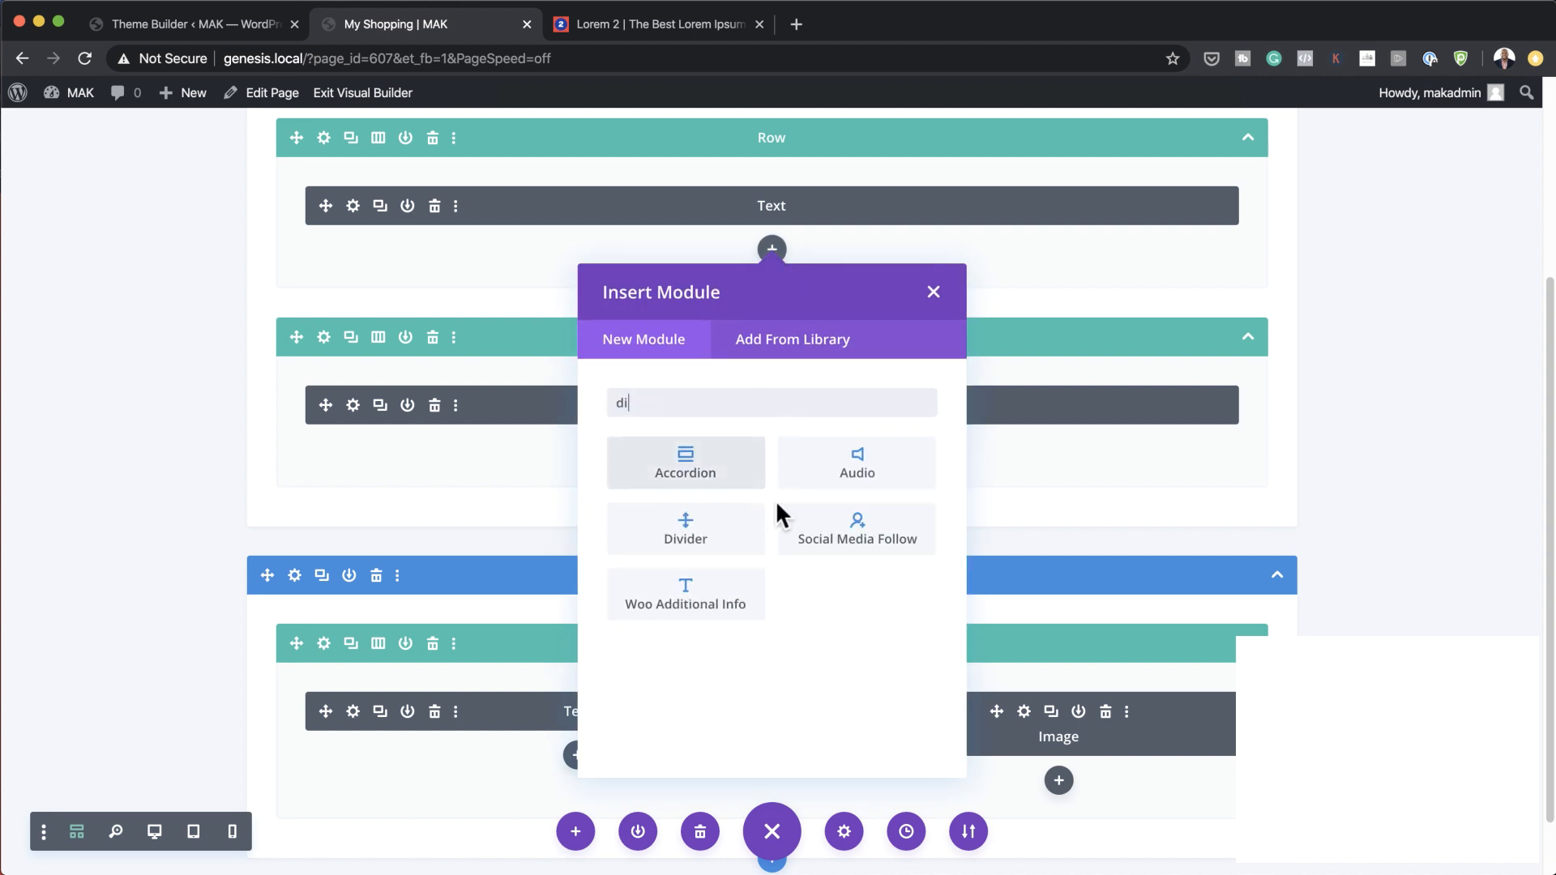
pyautogui.click(697, 528)
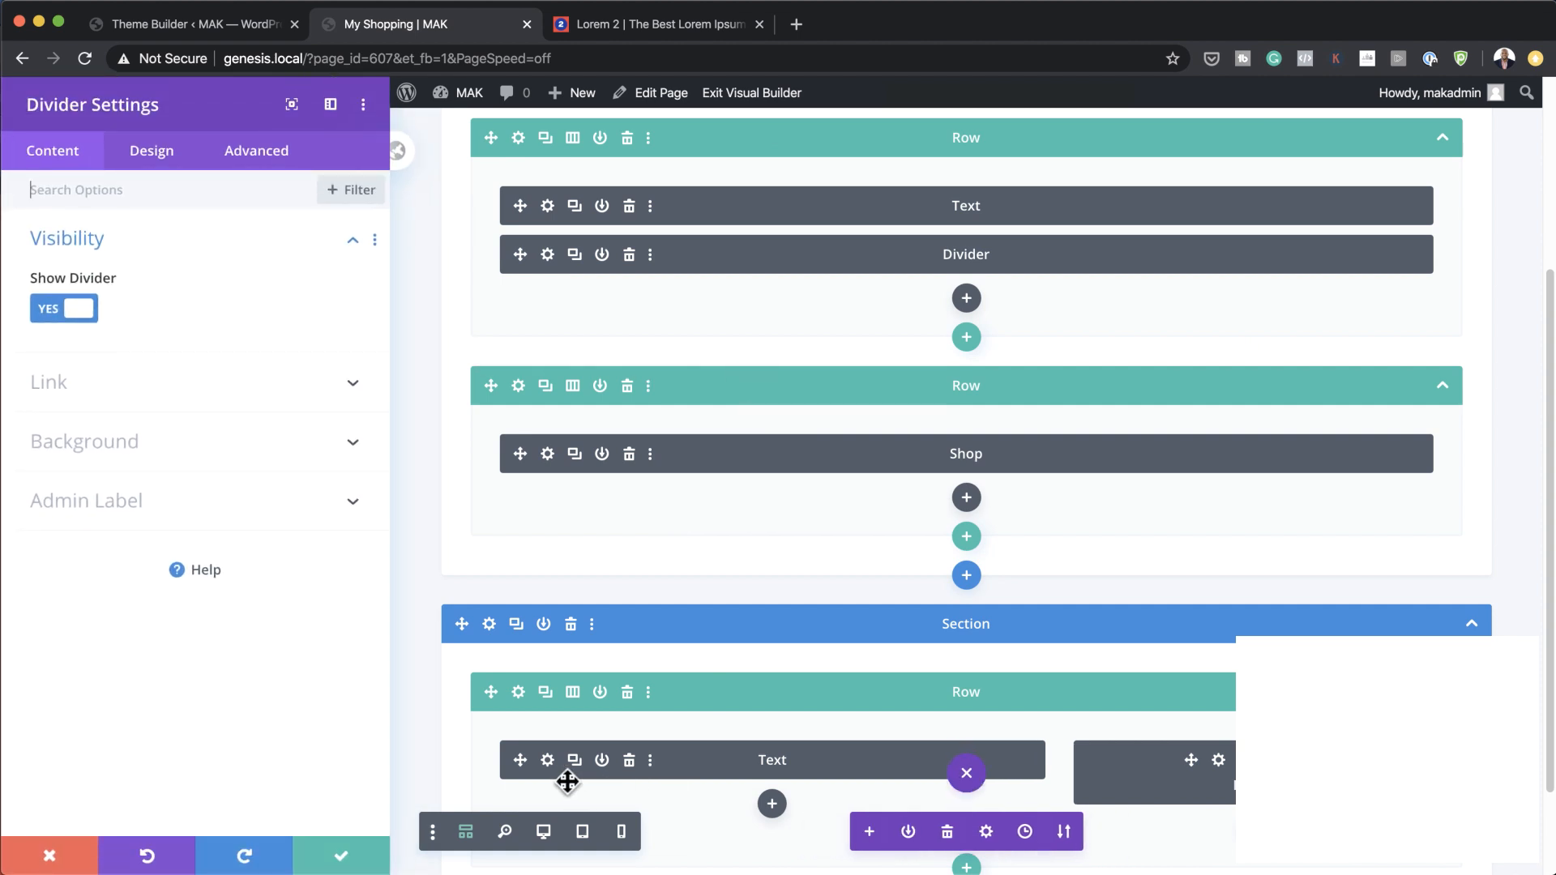
# Return to the desktop view and set the divider's line color to the recently used dark red.
pyautogui.click(543, 831)
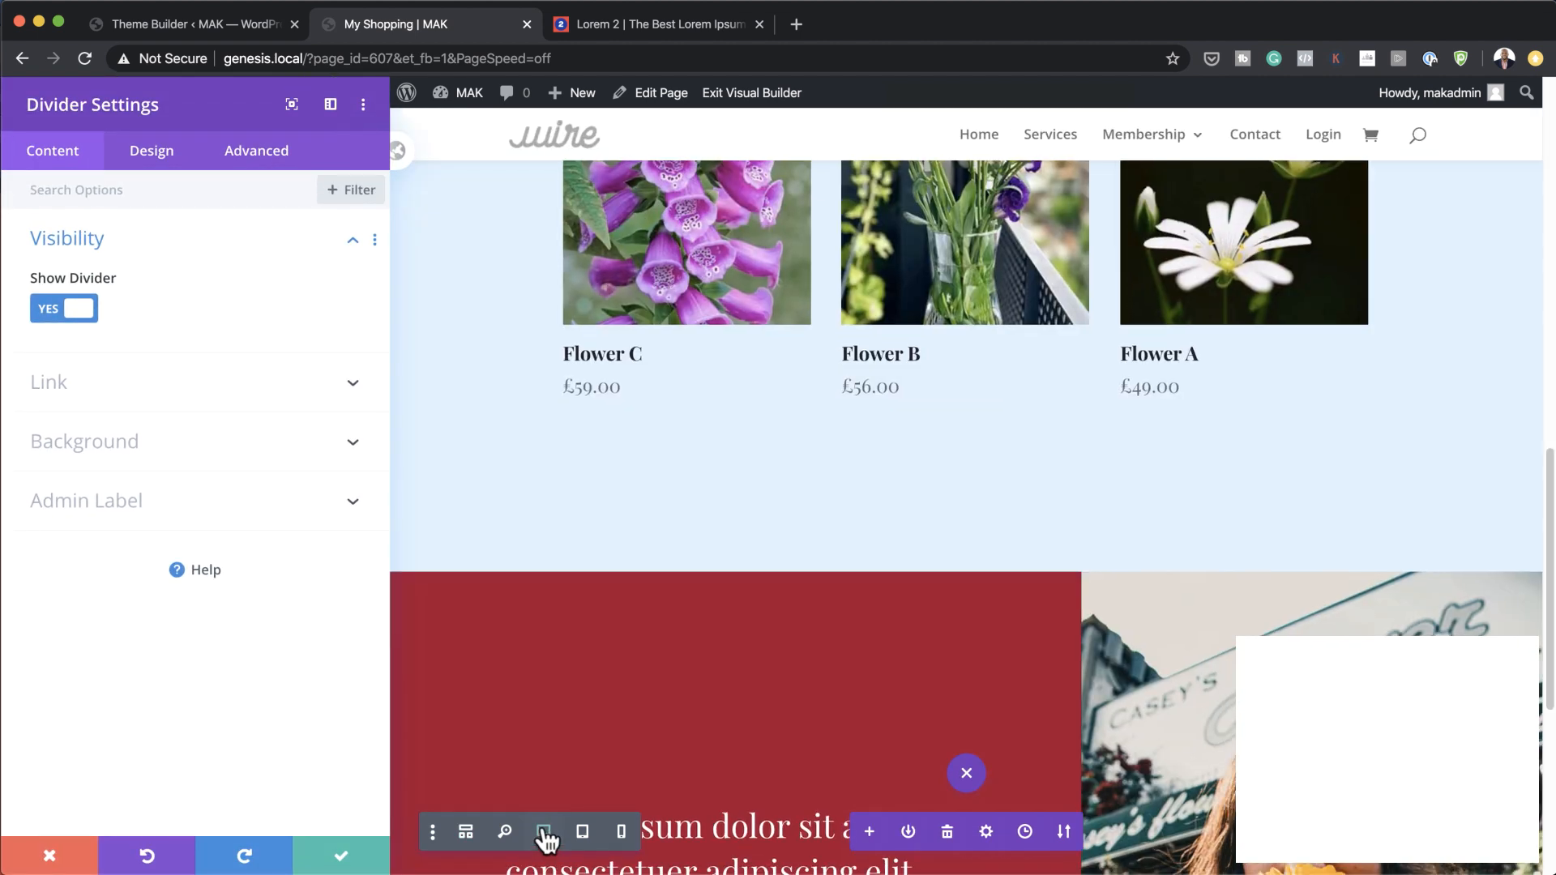
pyautogui.scroll(5, 949, 319)
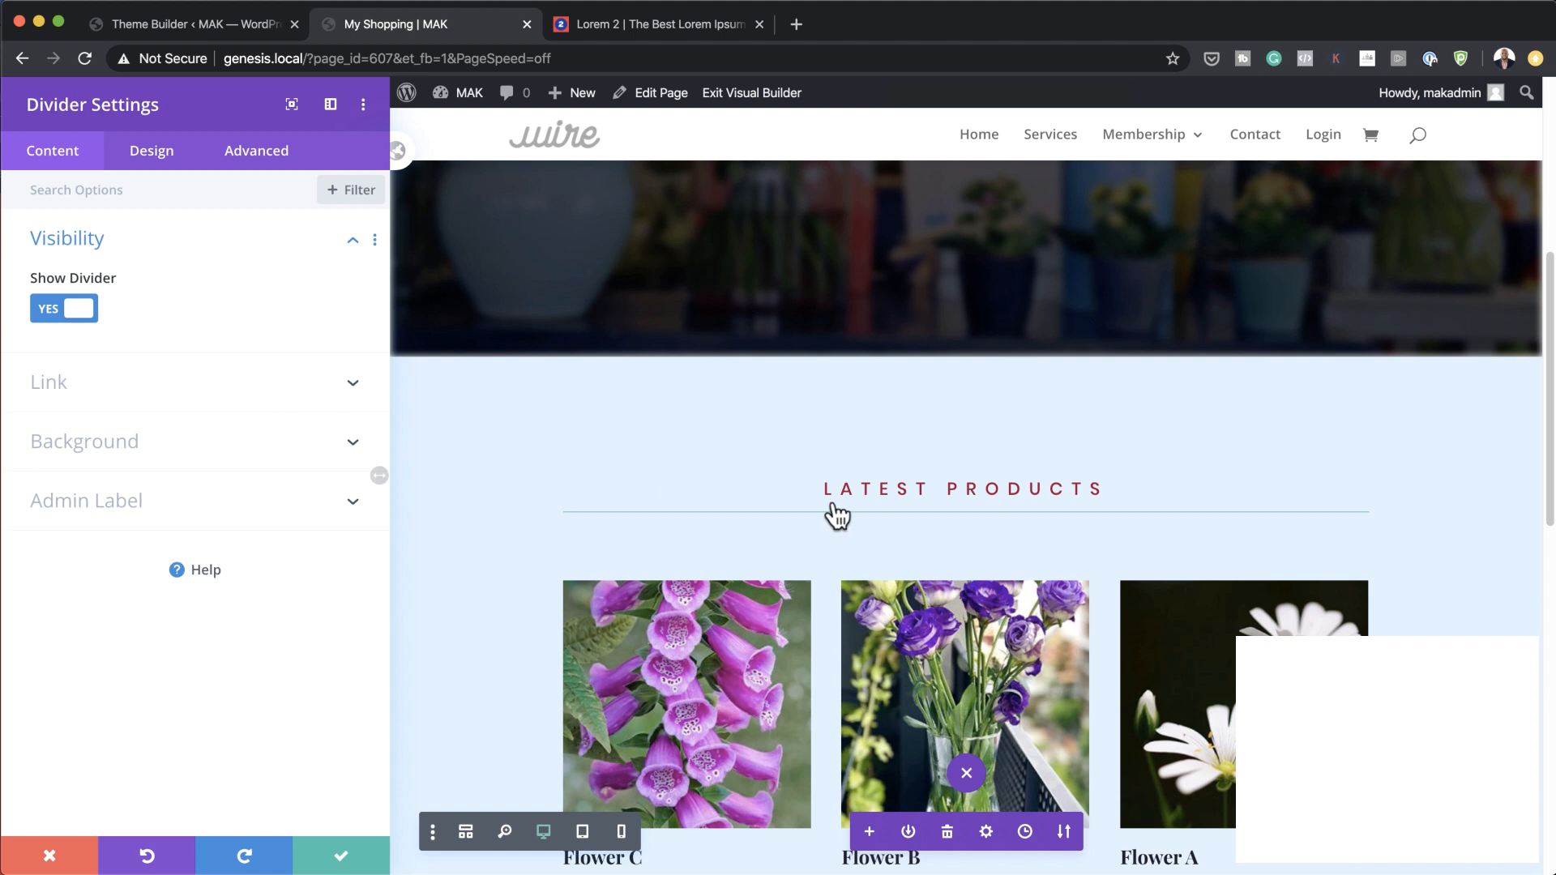
pyautogui.click(165, 162)
pyautogui.click(104, 253)
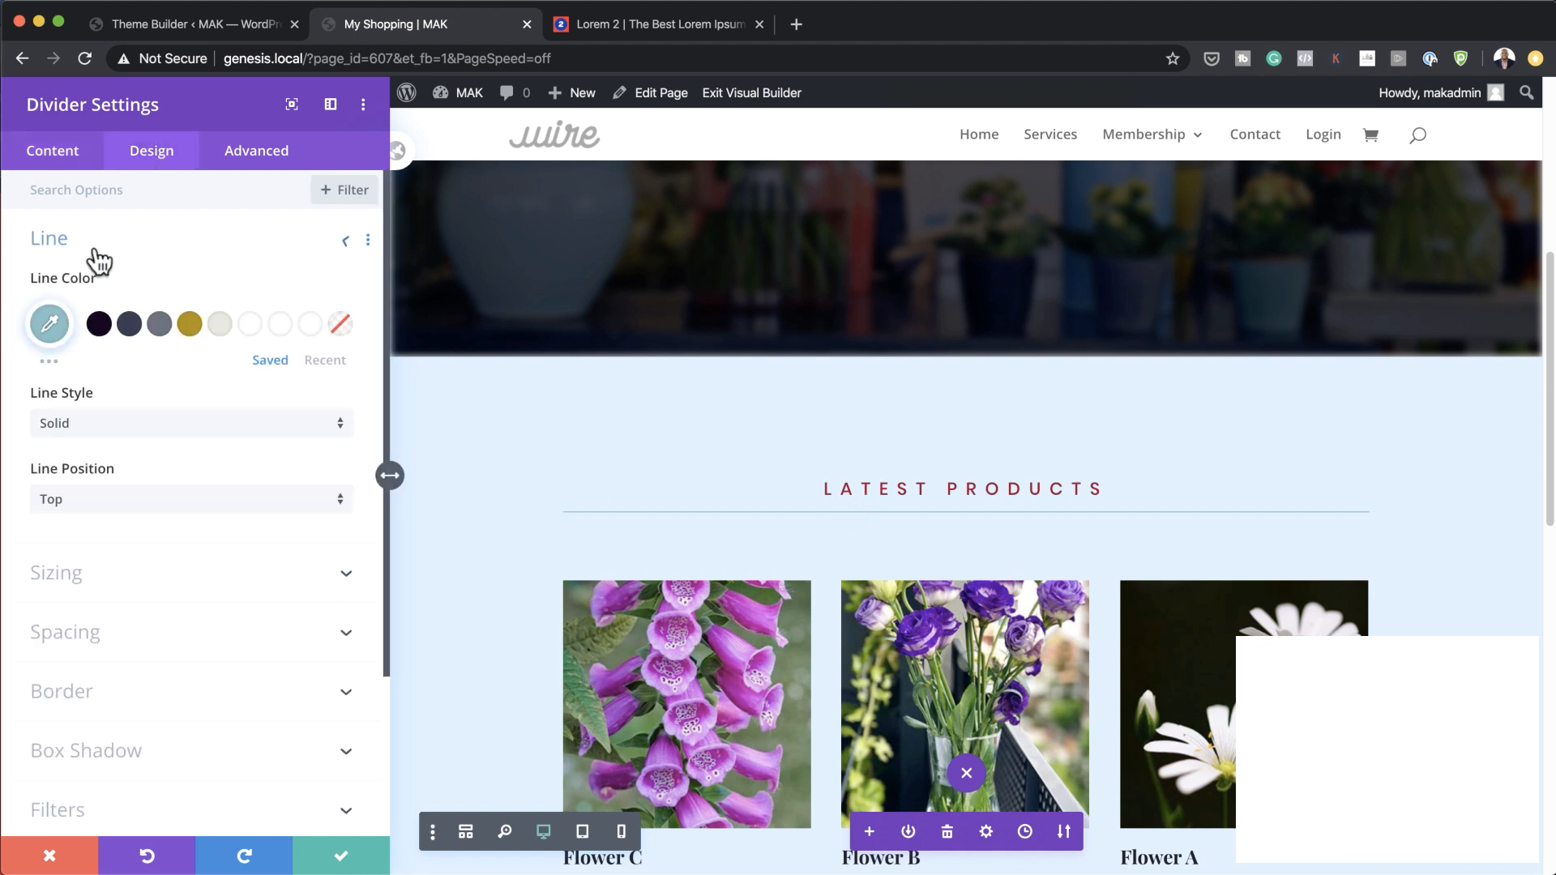
pyautogui.click(189, 323)
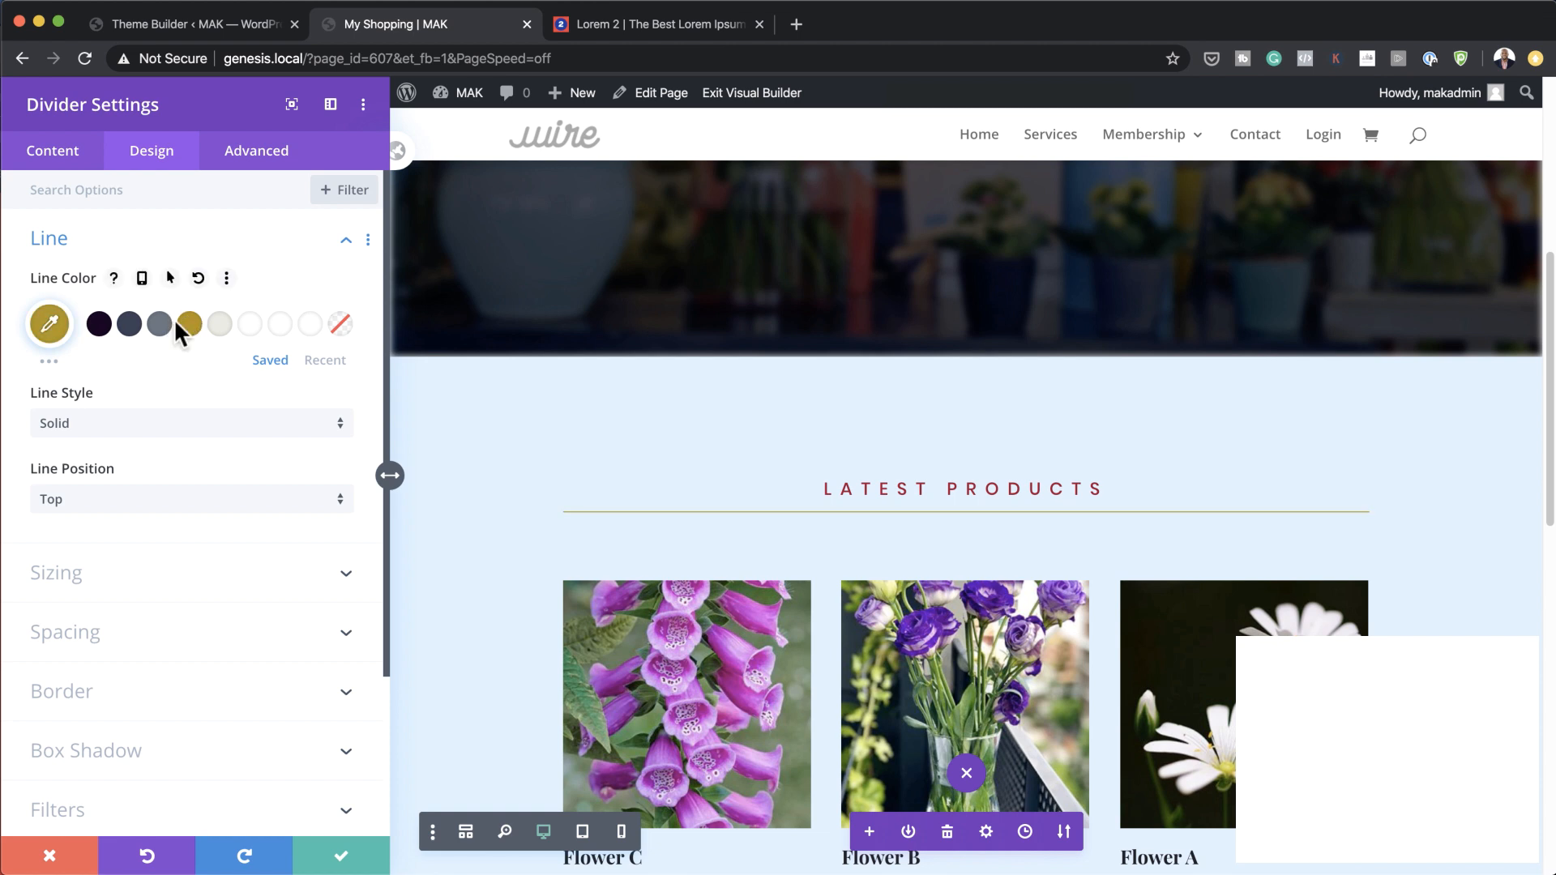
pyautogui.click(50, 328)
pyautogui.click(299, 289)
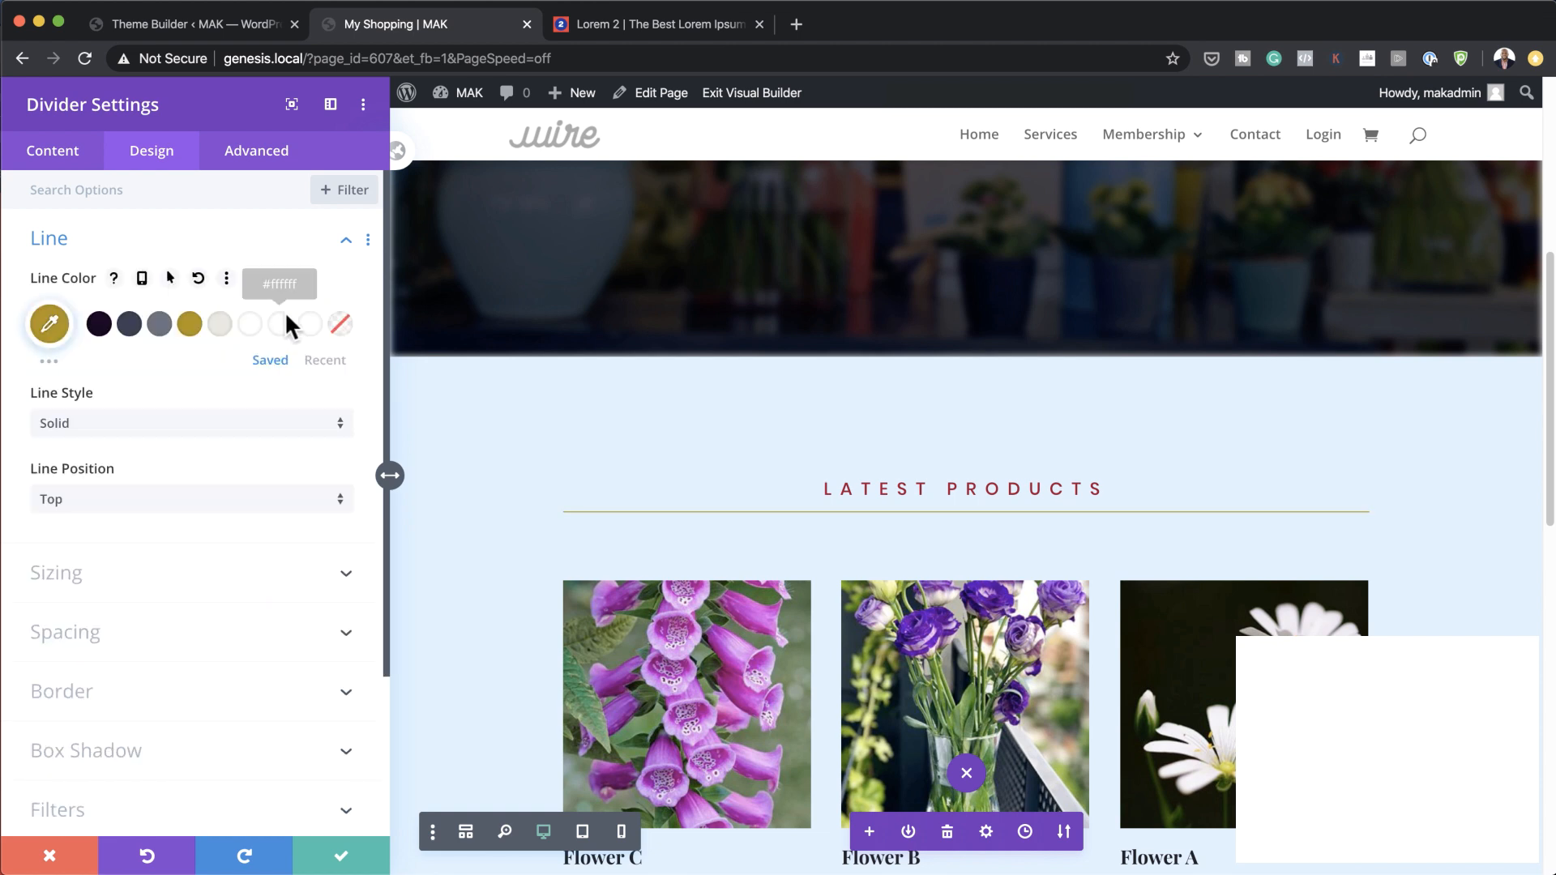
pyautogui.click(331, 354)
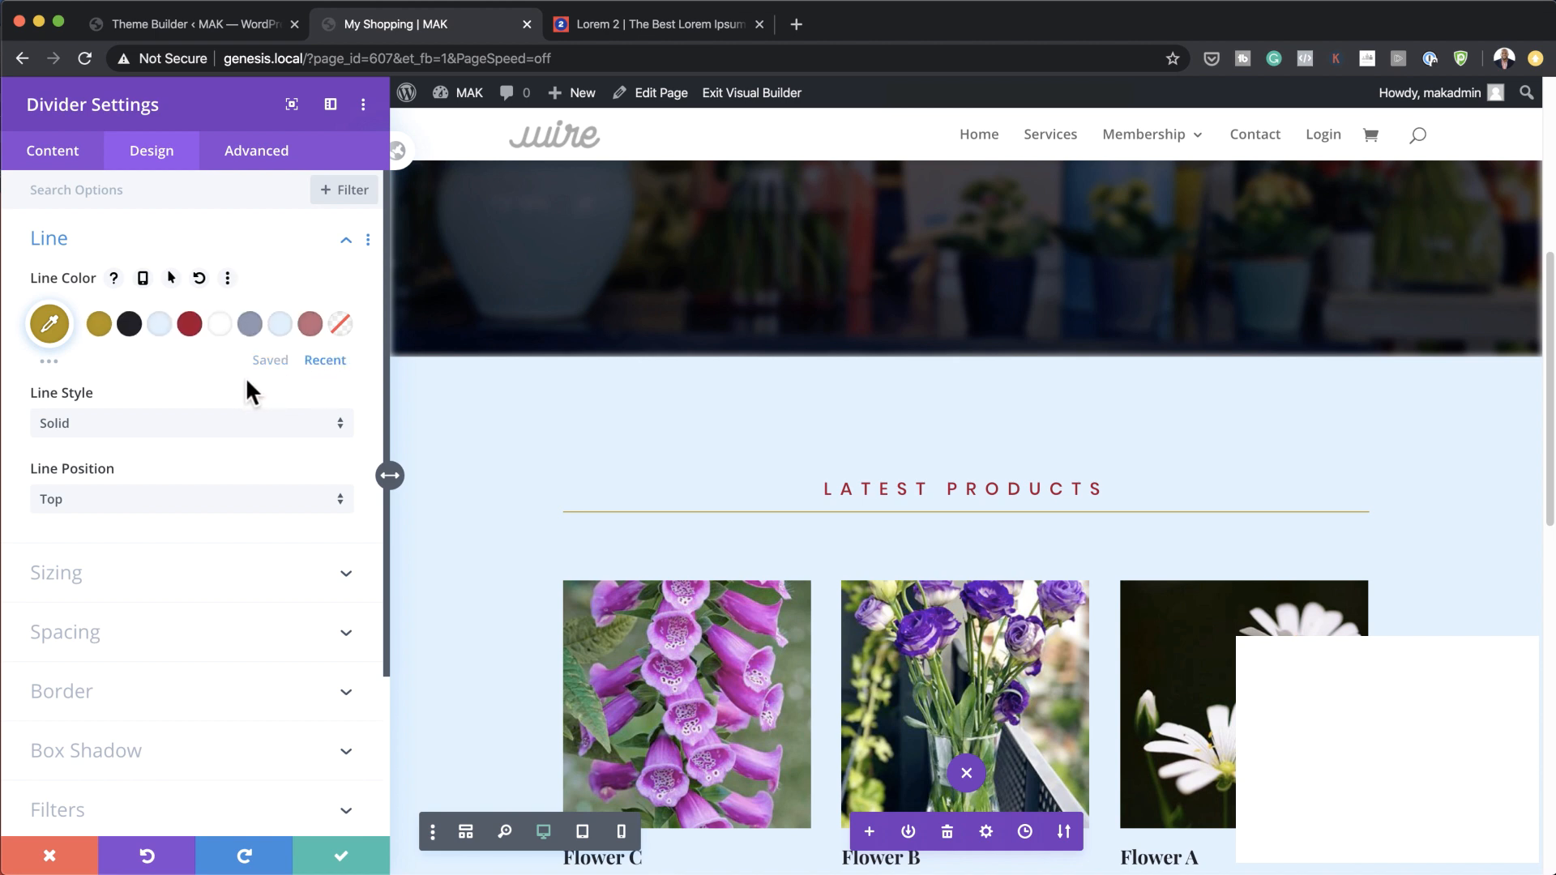
pyautogui.click(190, 326)
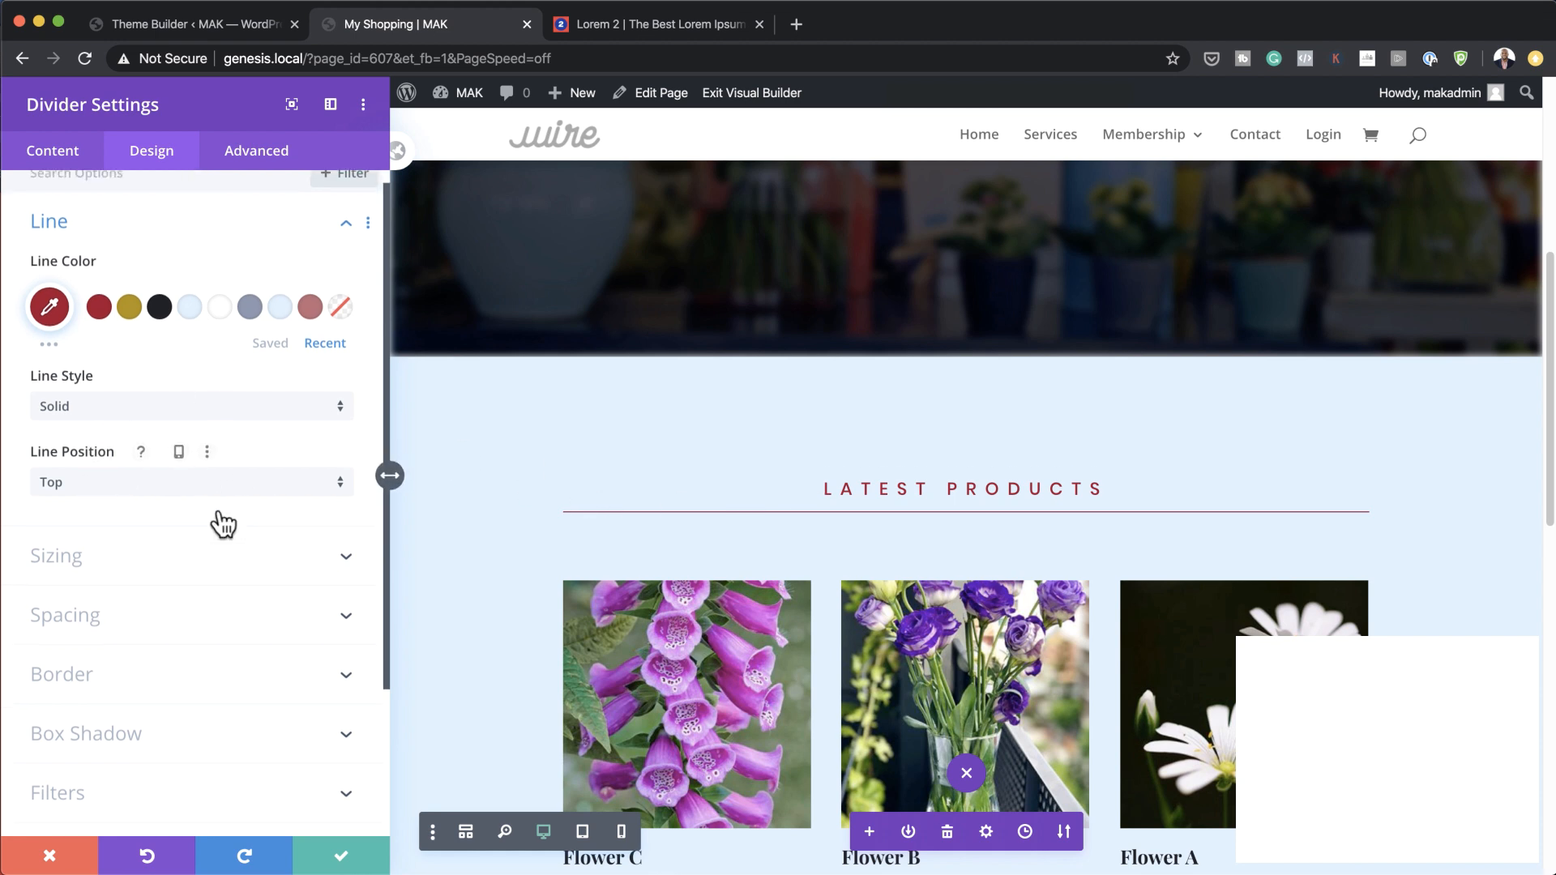
# Set the divider's weight to 2px and width to 18%, align it to the center, and save the module.
pyautogui.click(128, 570)
pyautogui.moveTo(40, 270); pyautogui.dragTo(42, 276)
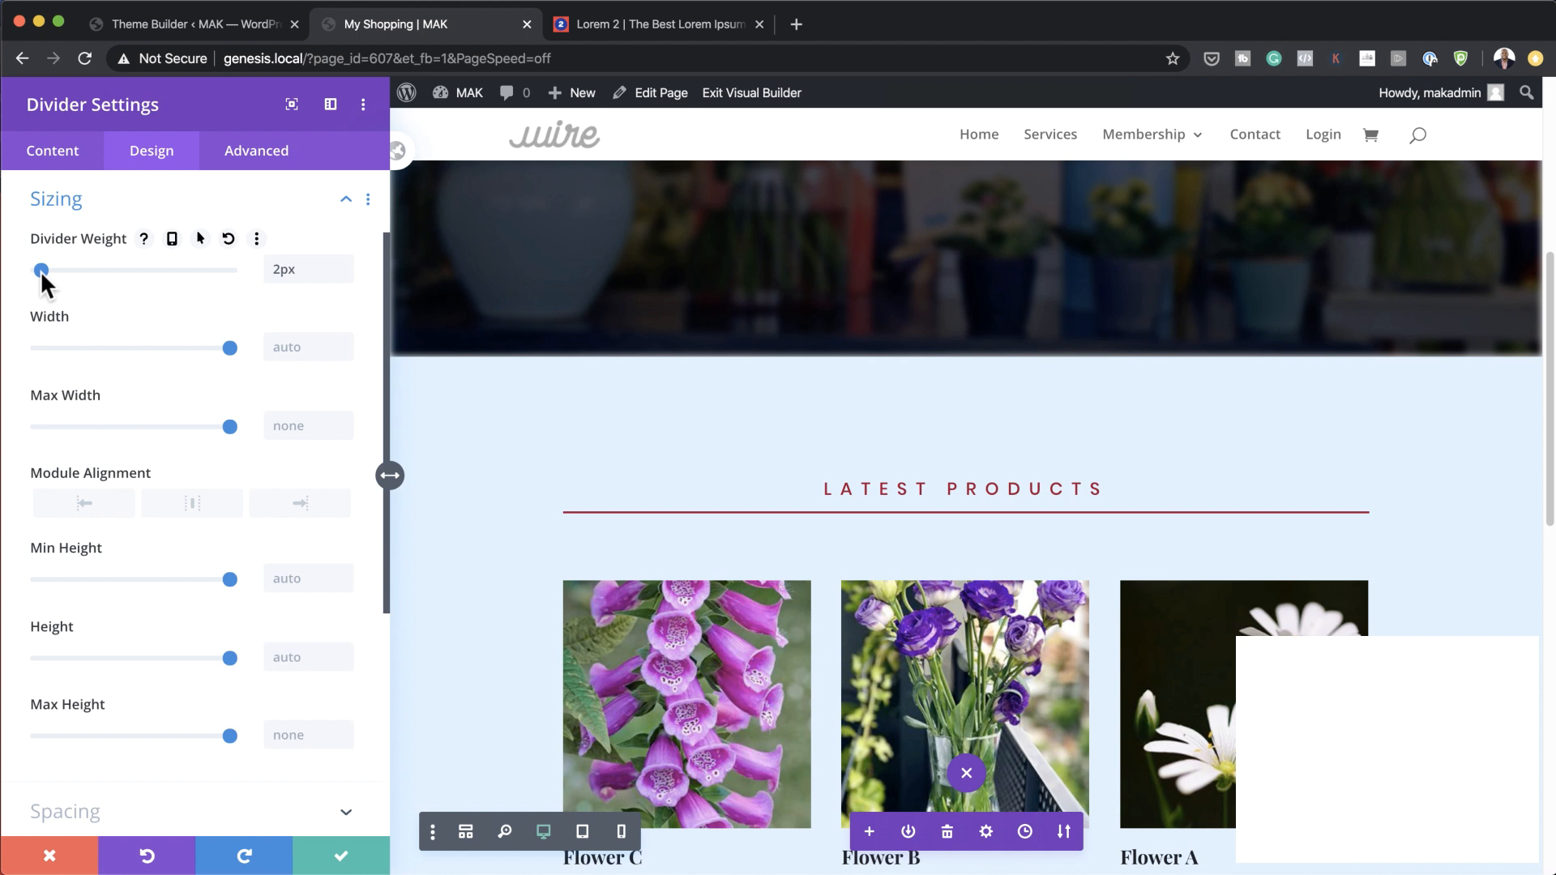
pyautogui.moveTo(229, 349); pyautogui.dragTo(73, 371)
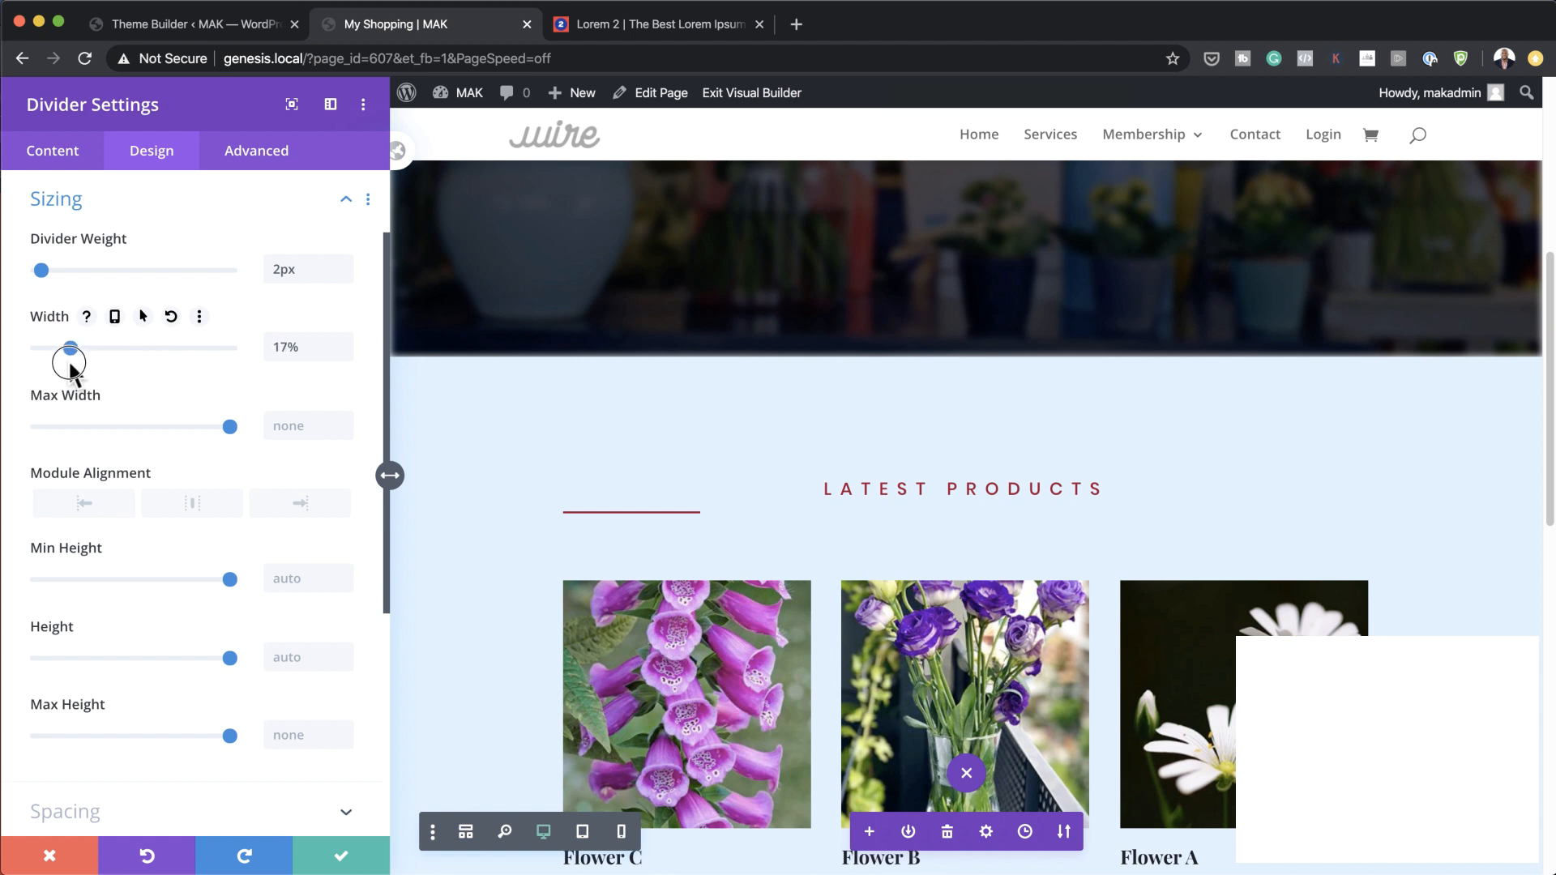
pyautogui.click(199, 498)
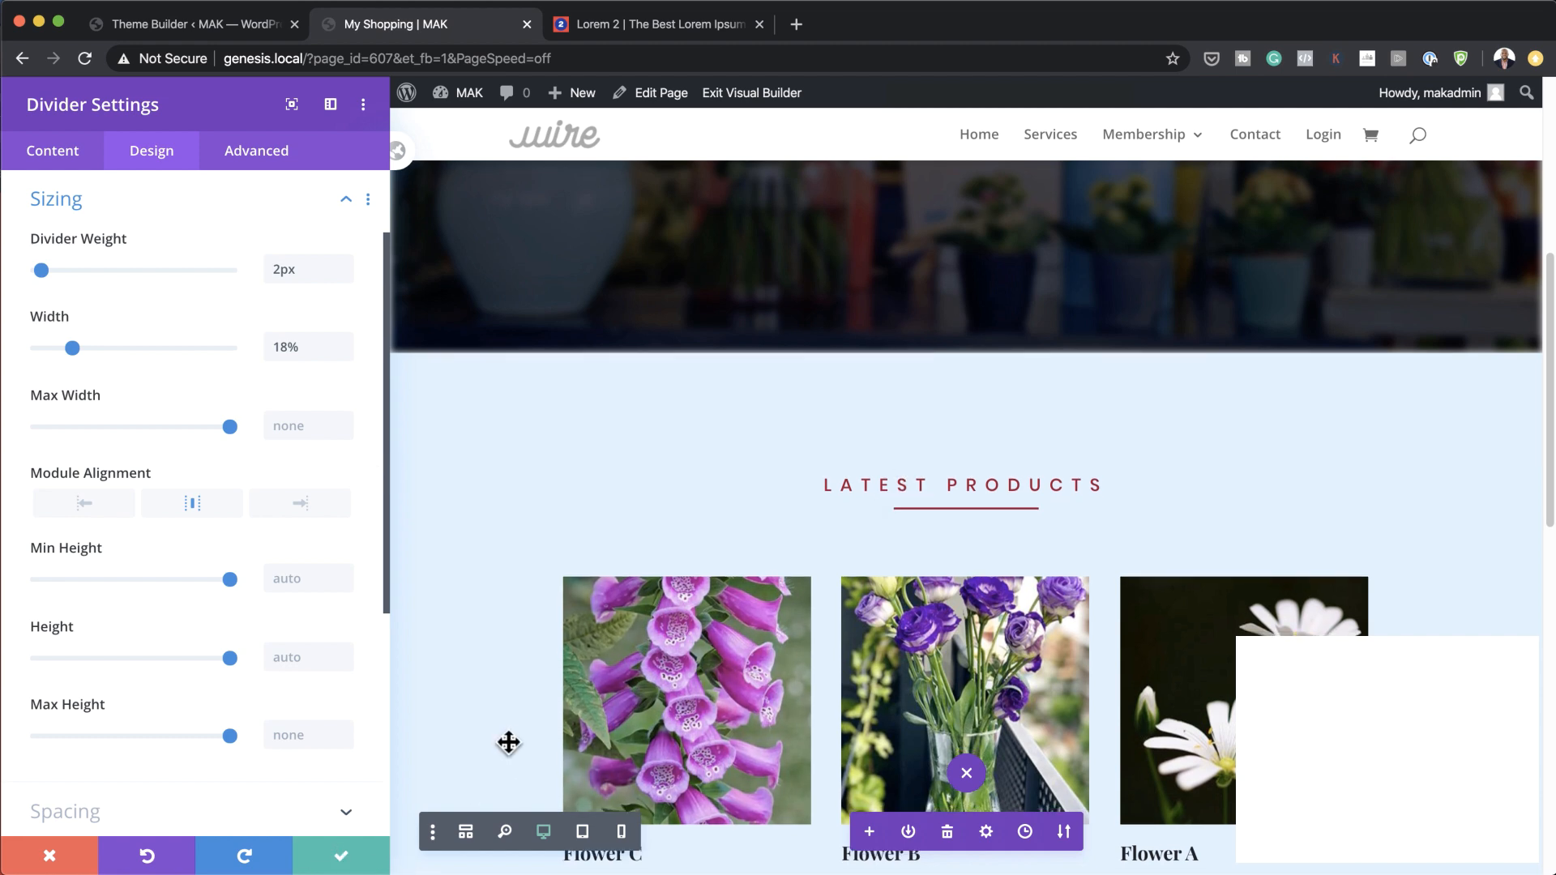
pyautogui.scroll(-6, 508, 740)
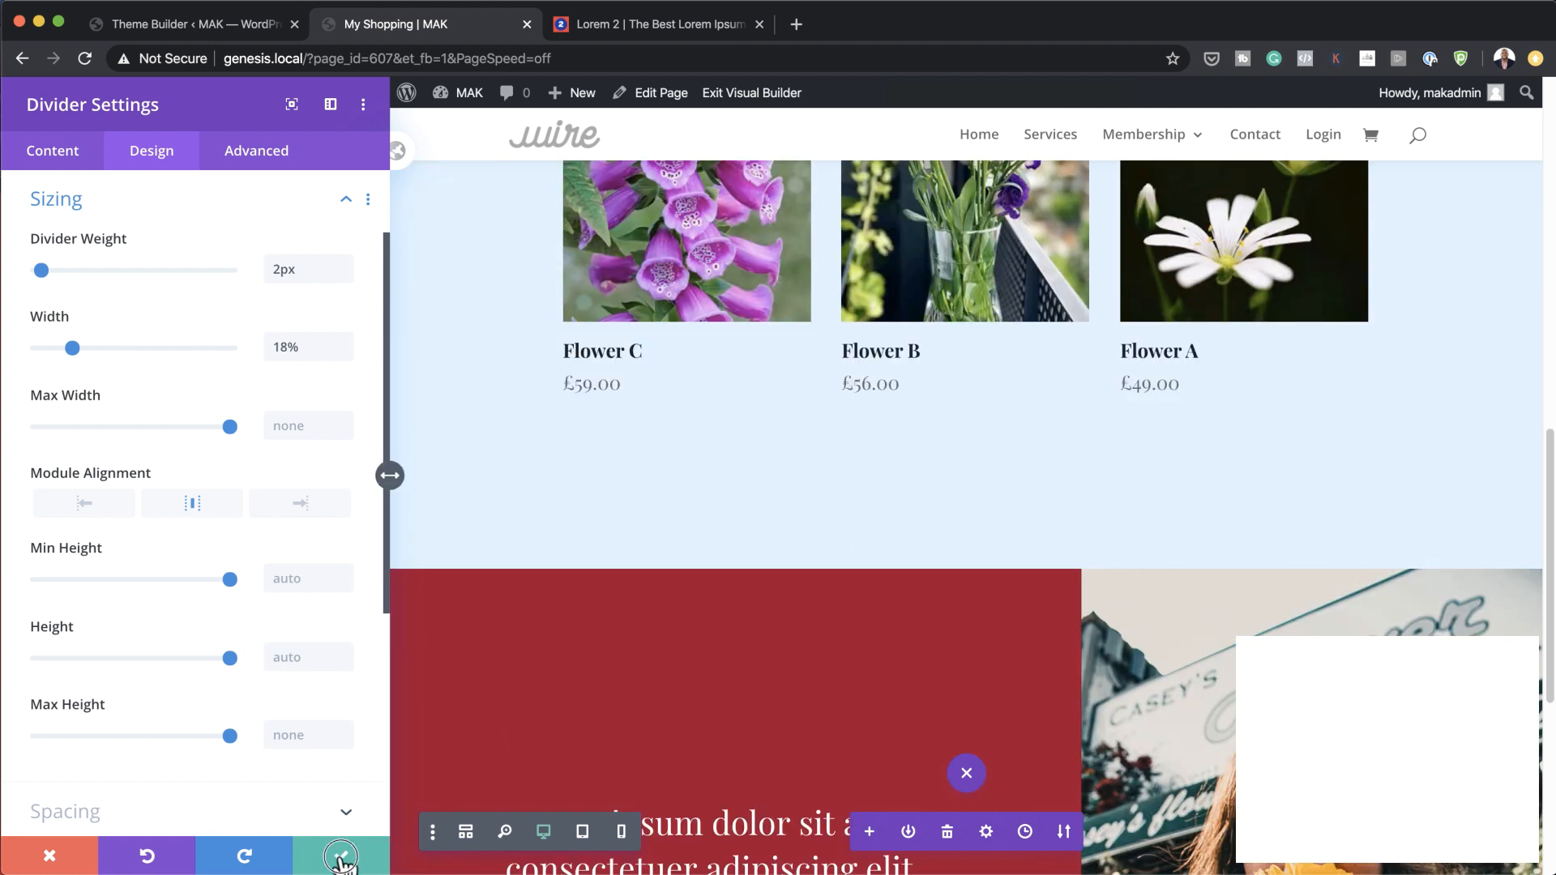
pyautogui.click(363, 853)
# Open the design settings of the shop module in the Latest Products section.
pyautogui.scroll(2, 1426, 585)
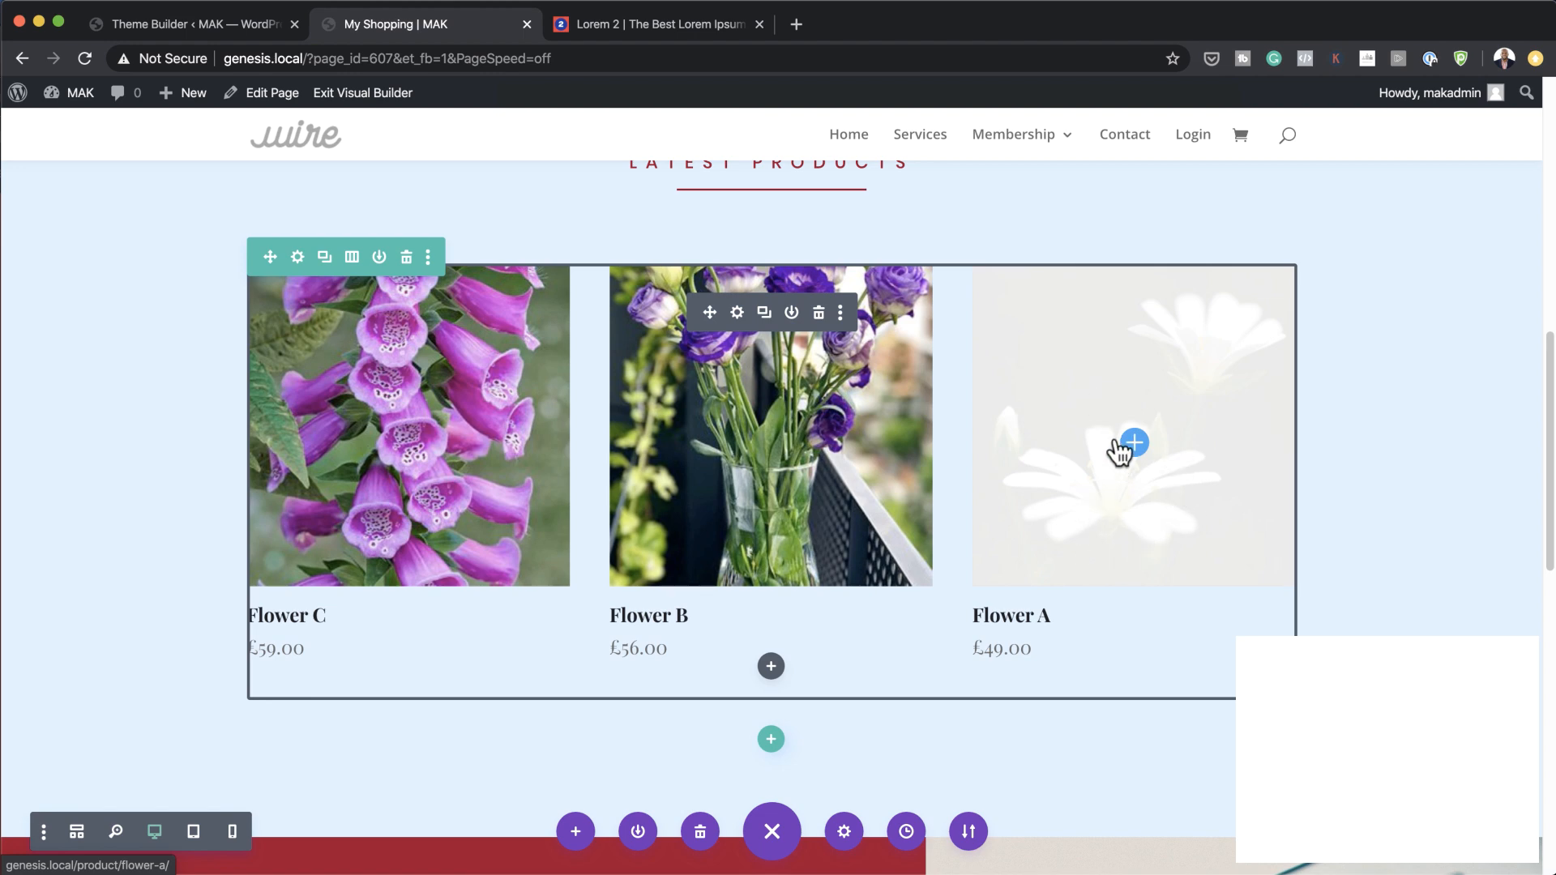
pyautogui.click(736, 313)
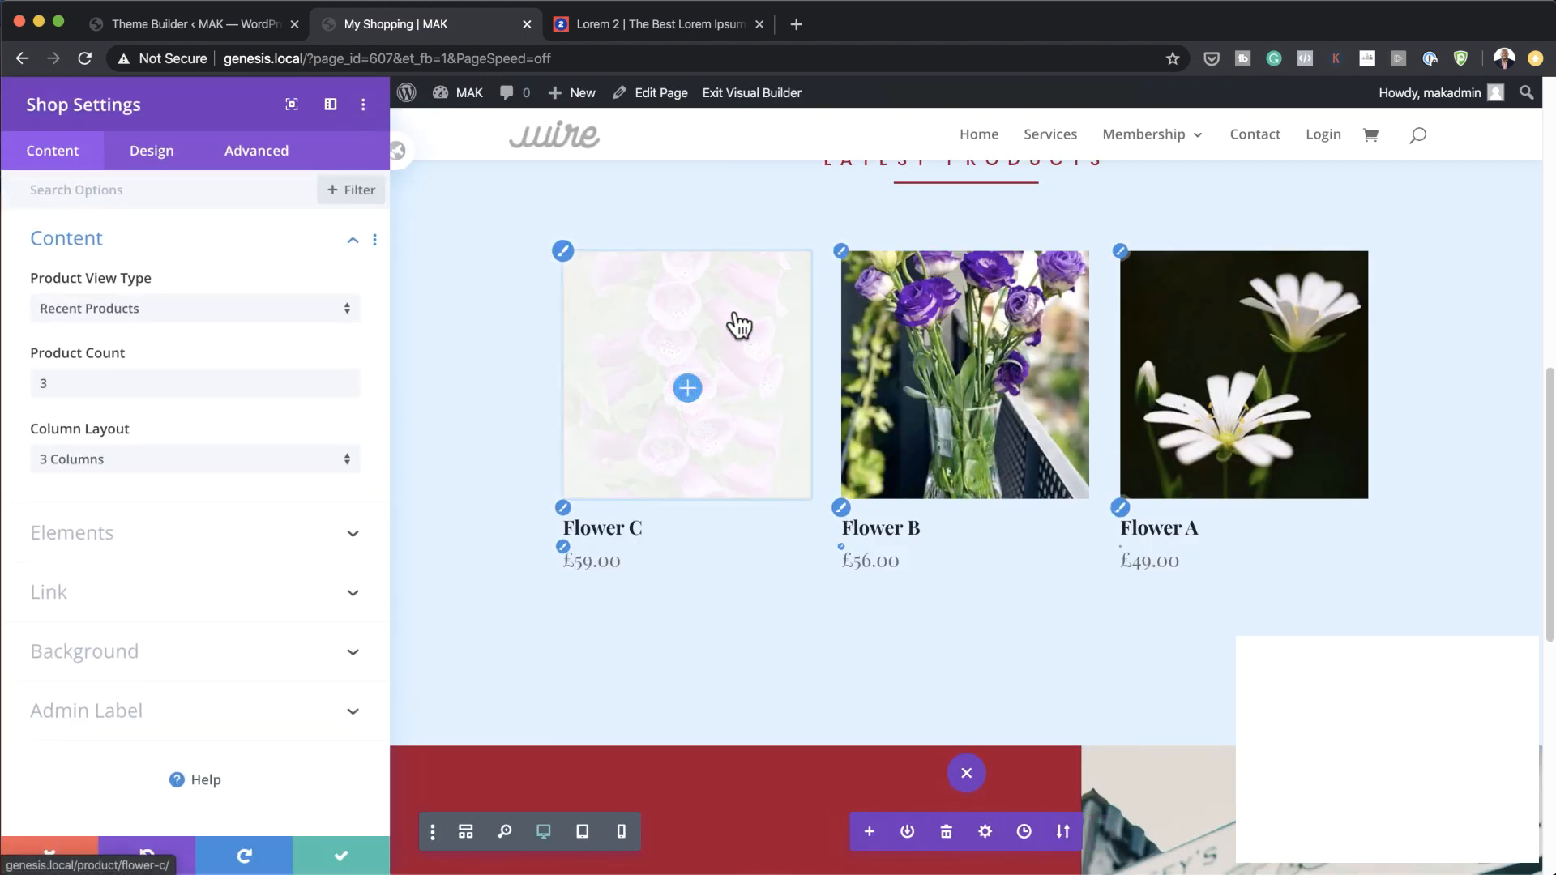
pyautogui.click(184, 166)
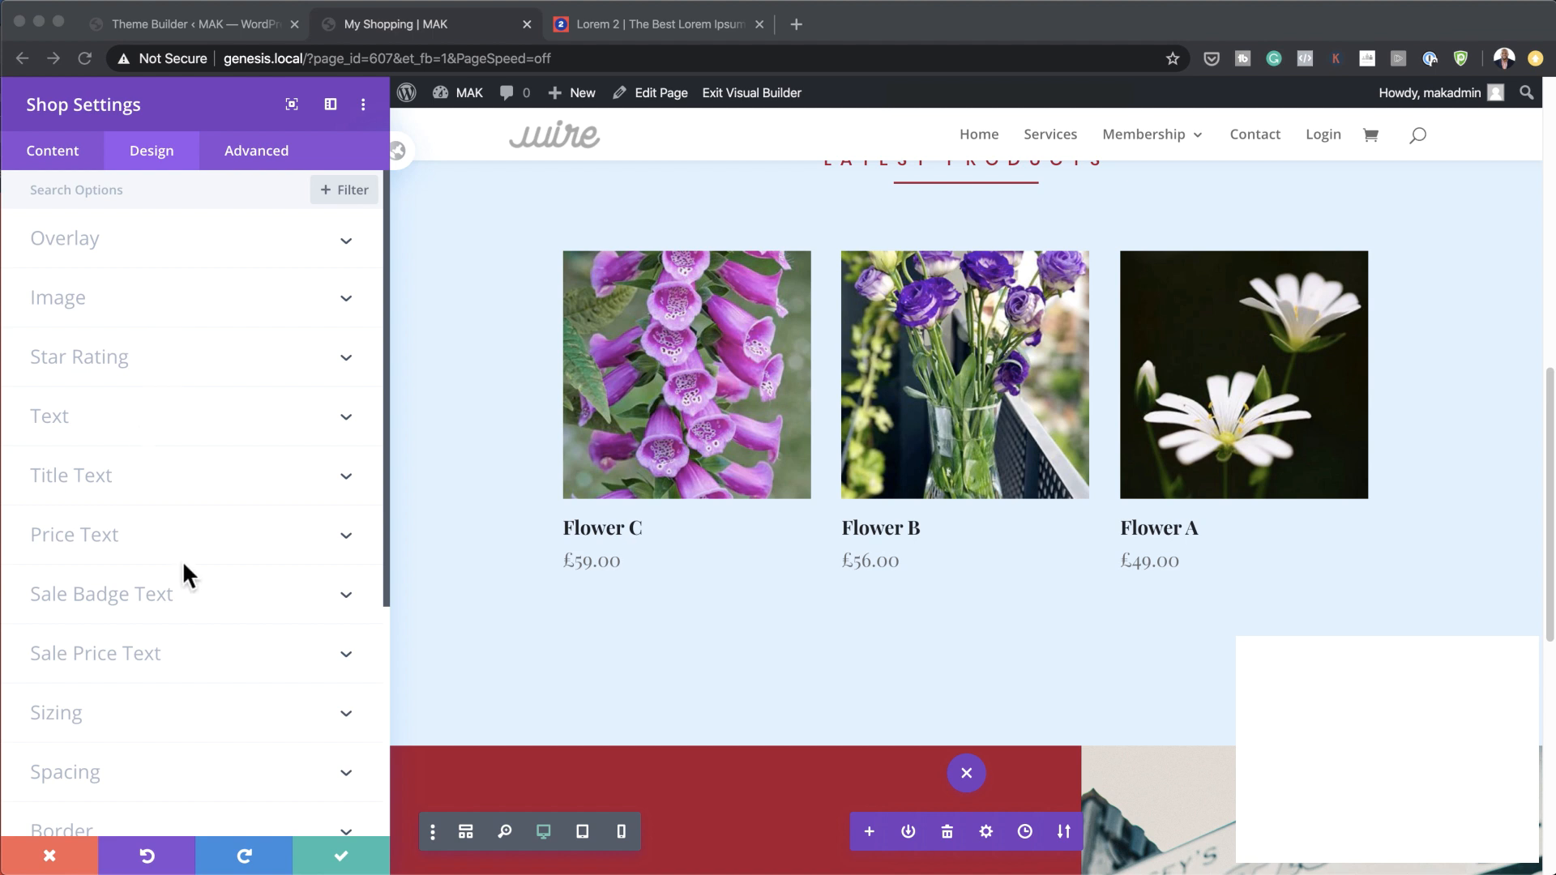
# Examine the shop module's image design options, including rounded corners, borders, box shadow and color filters.
pyautogui.scroll(-4, 200, 572)
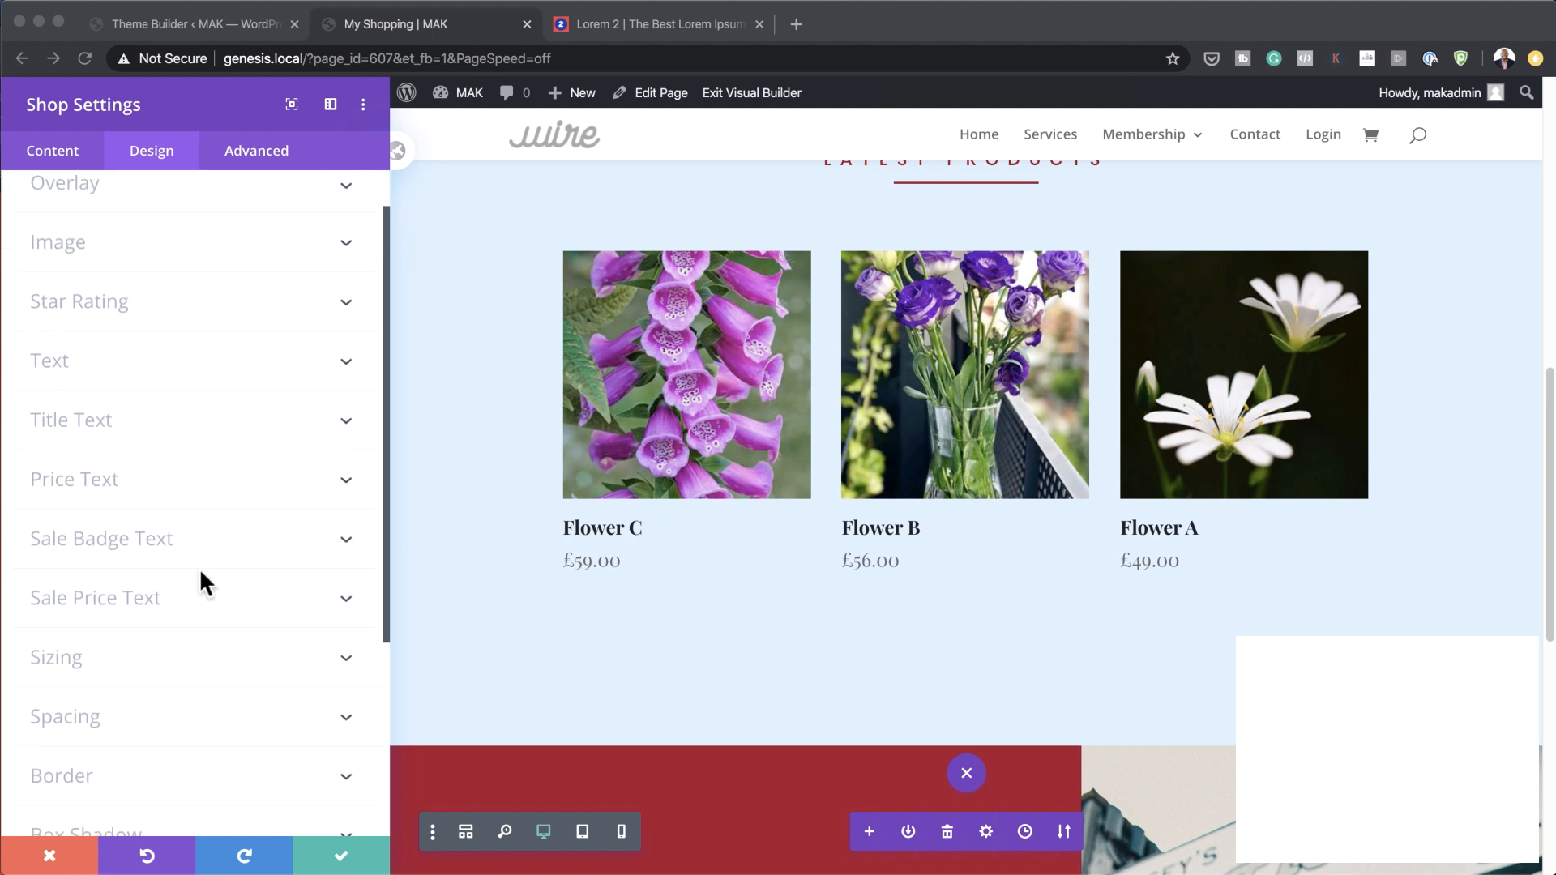
pyautogui.scroll(4, 200, 568)
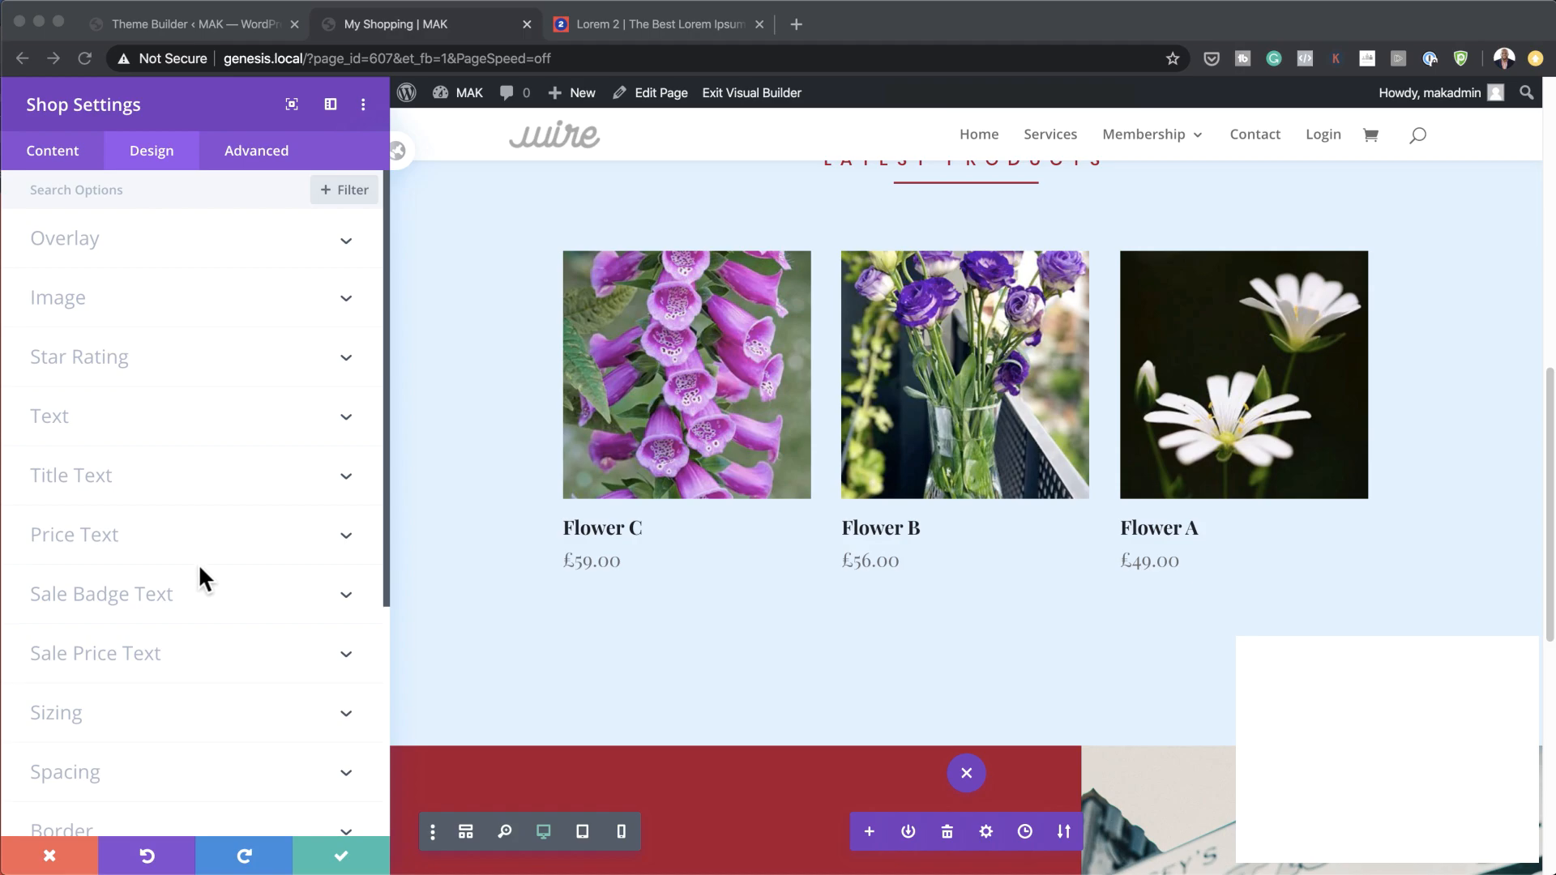
pyautogui.click(143, 308)
pyautogui.scroll(-9, 199, 628)
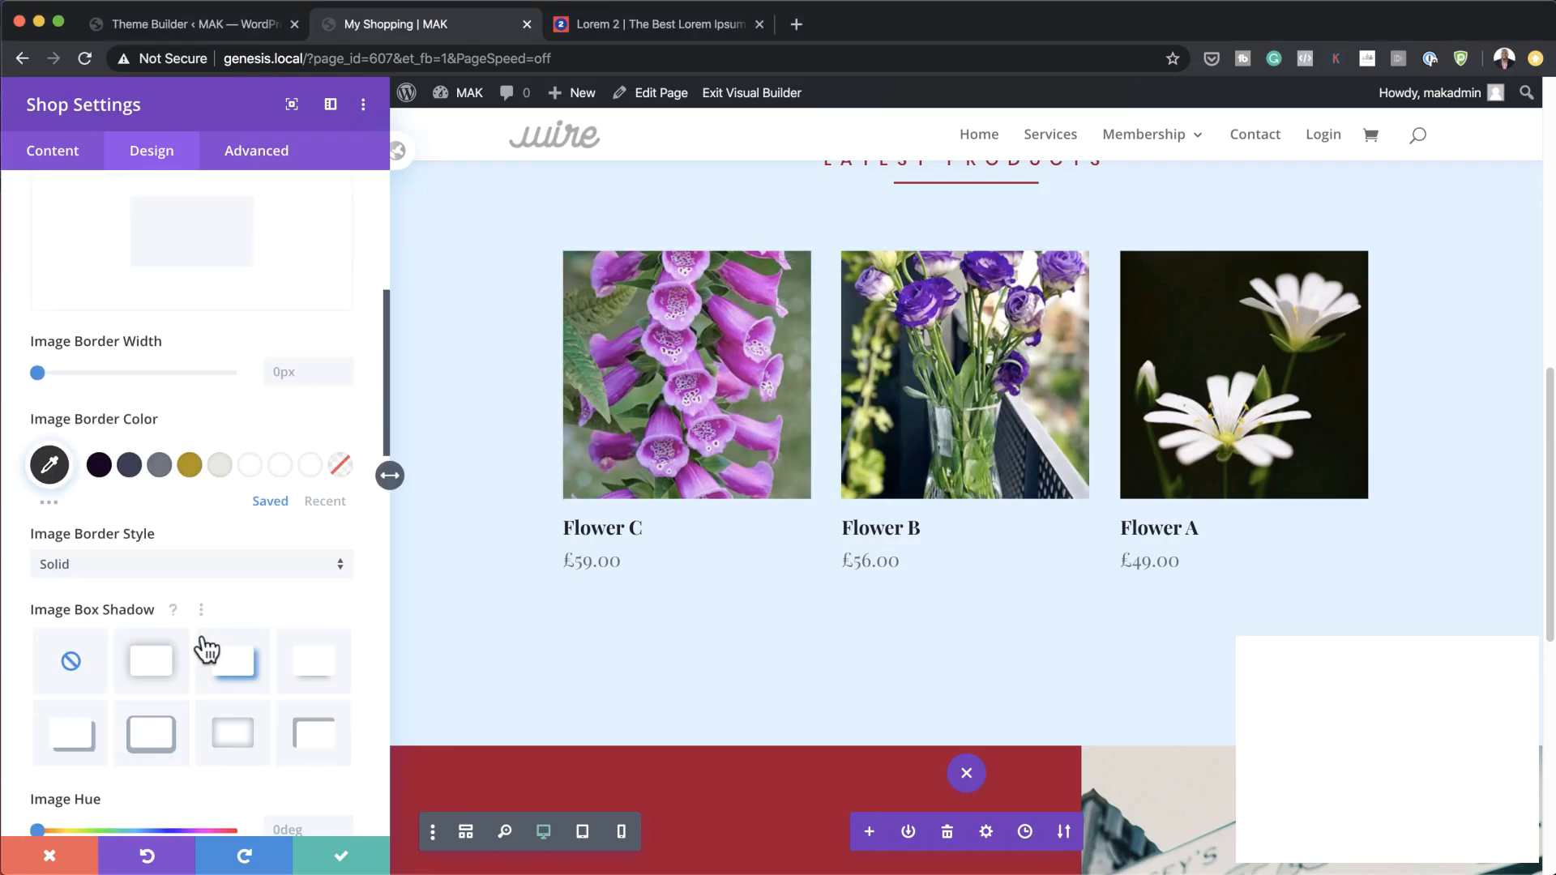
pyautogui.click(564, 254)
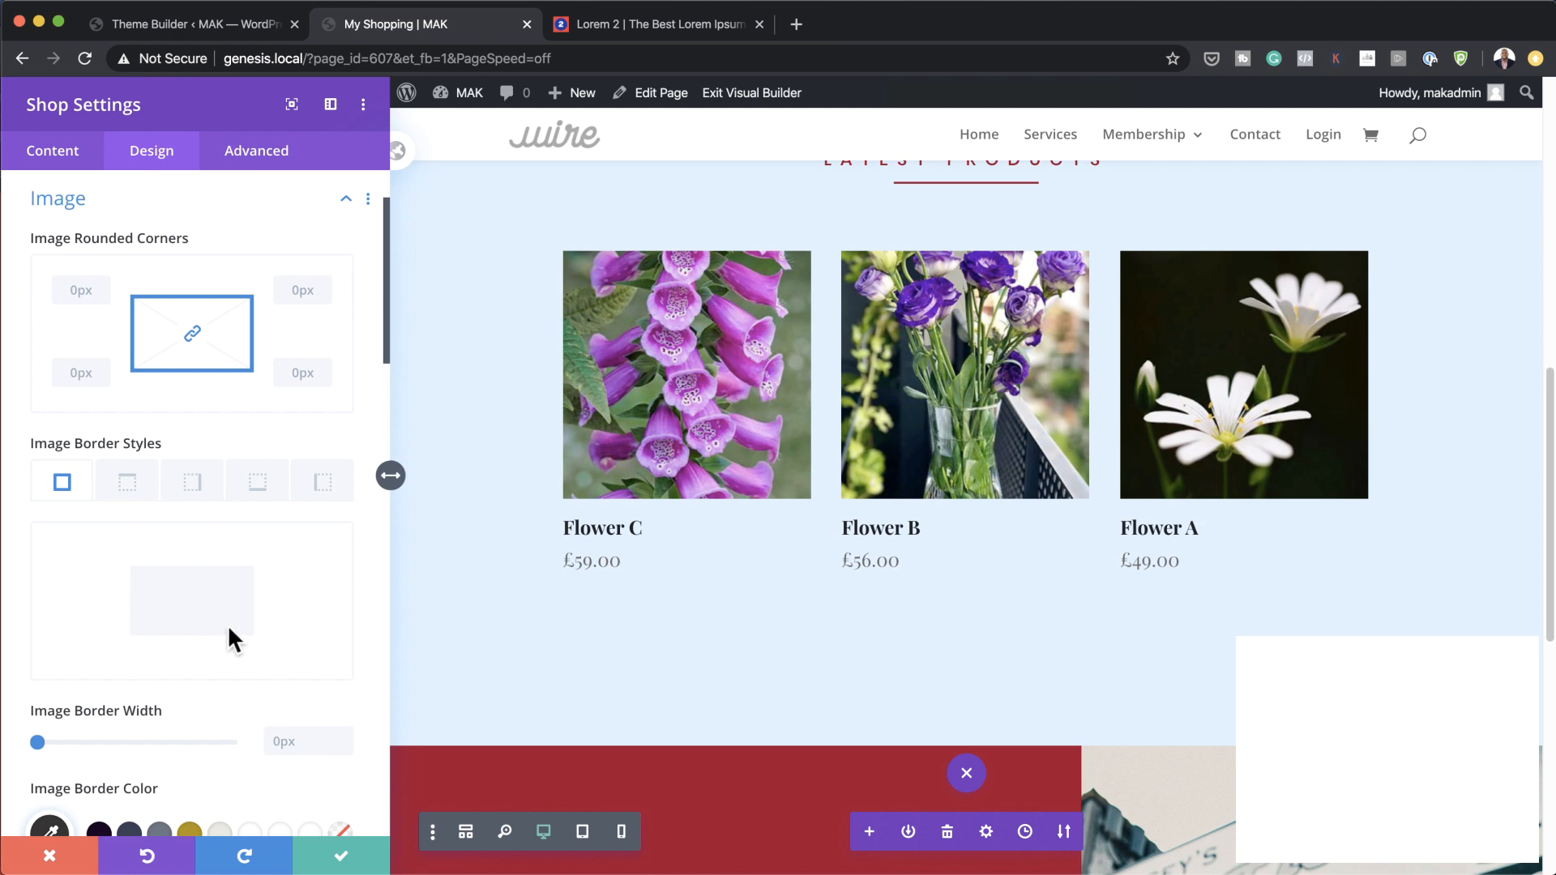
pyautogui.scroll(-5, 245, 635)
pyautogui.scroll(-5, 246, 635)
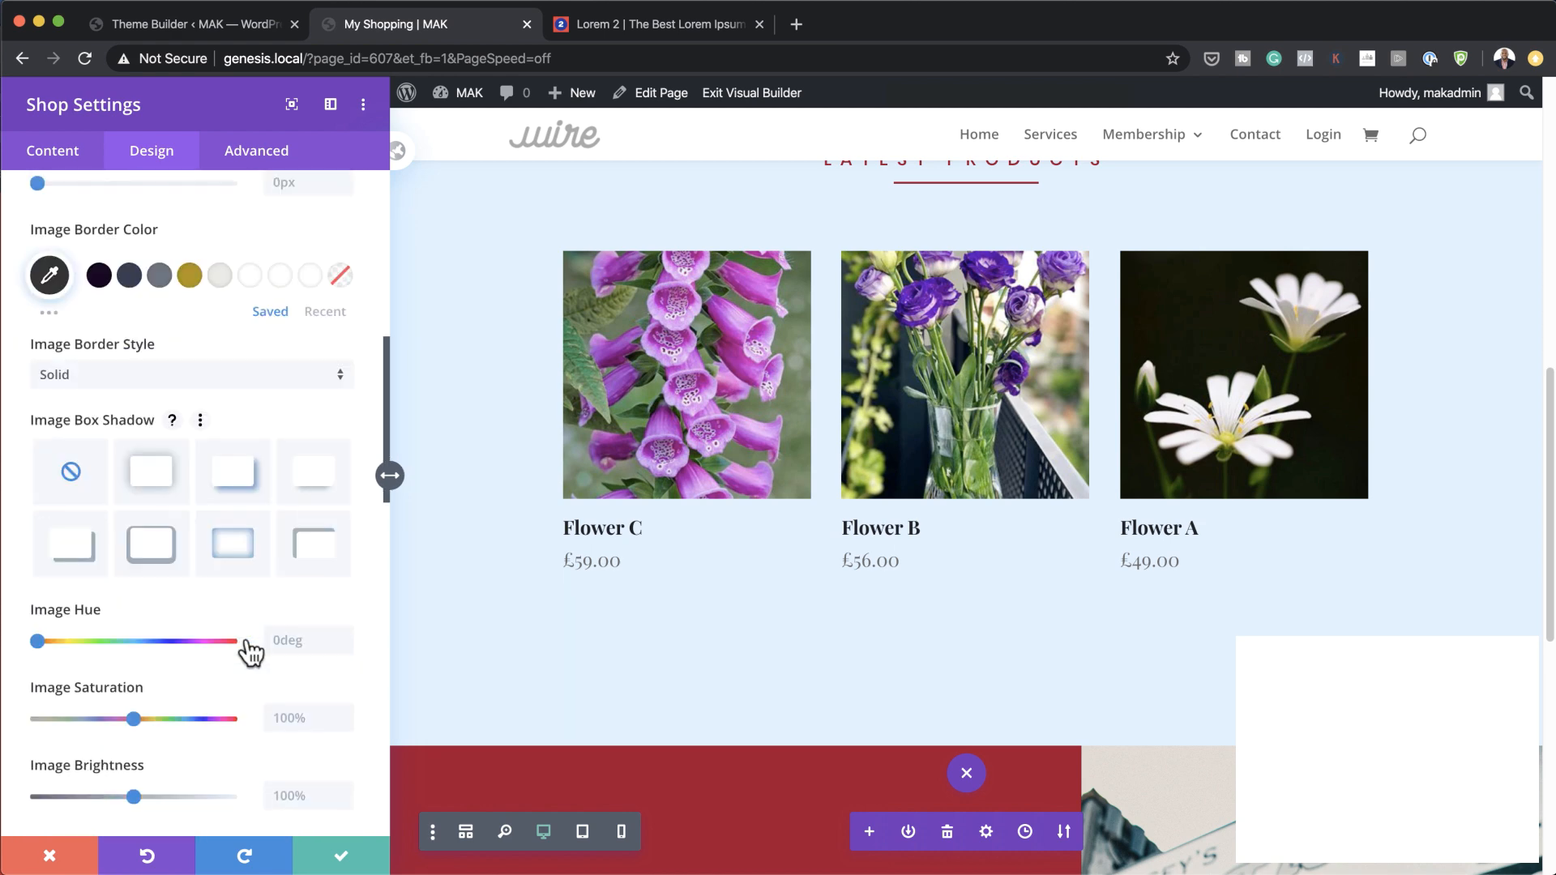
pyautogui.scroll(10, 243, 648)
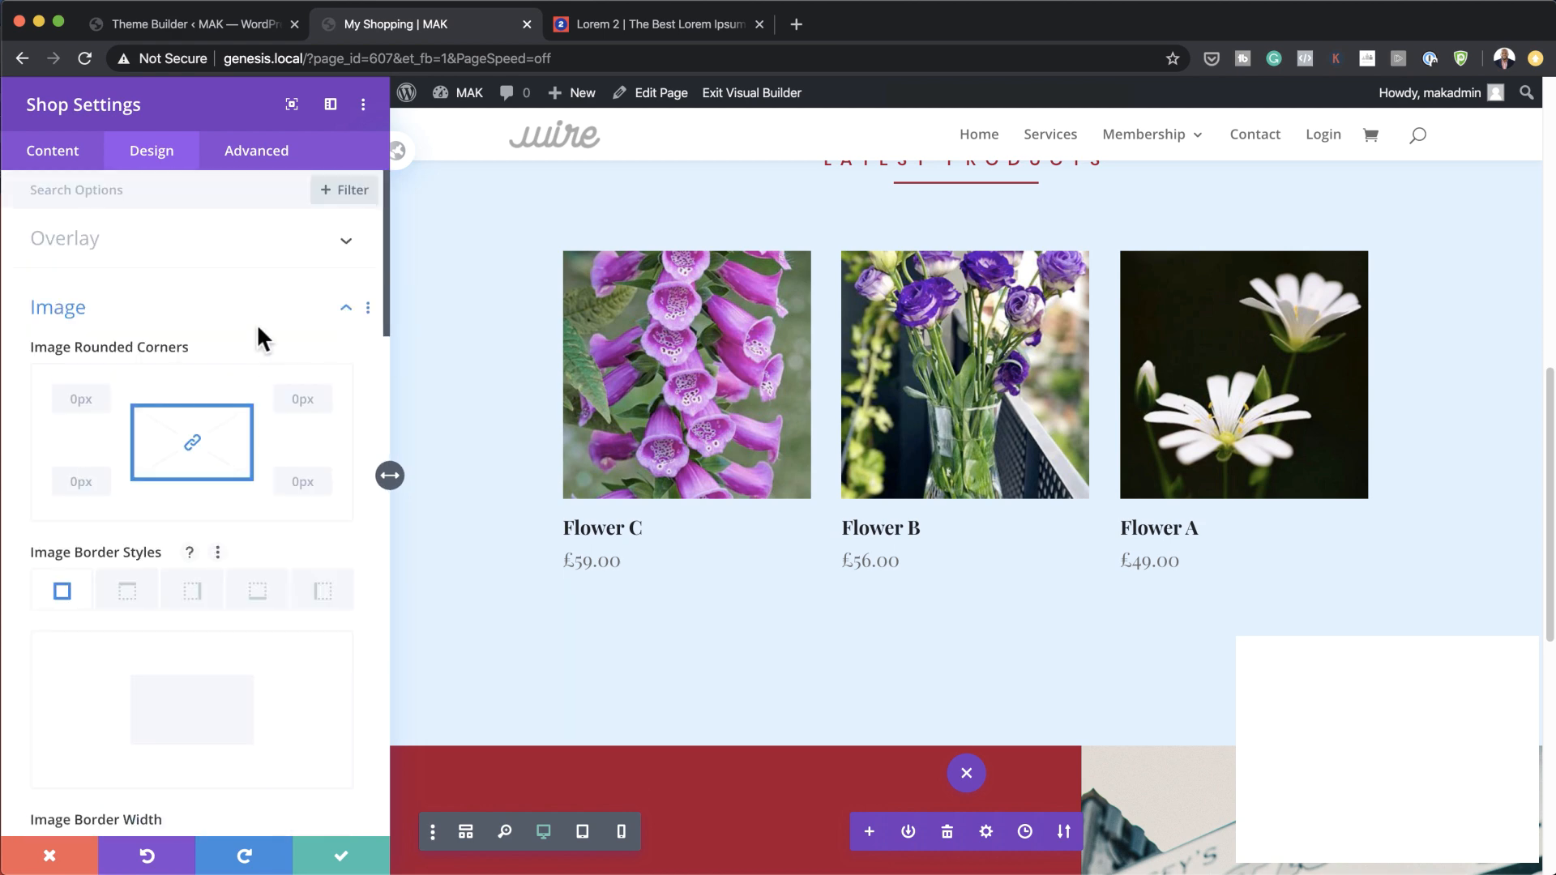
# Set the shop module's overlay background color to rgba(158,0,49,0.64) and its overlay icon color to white.
pyautogui.click(284, 257)
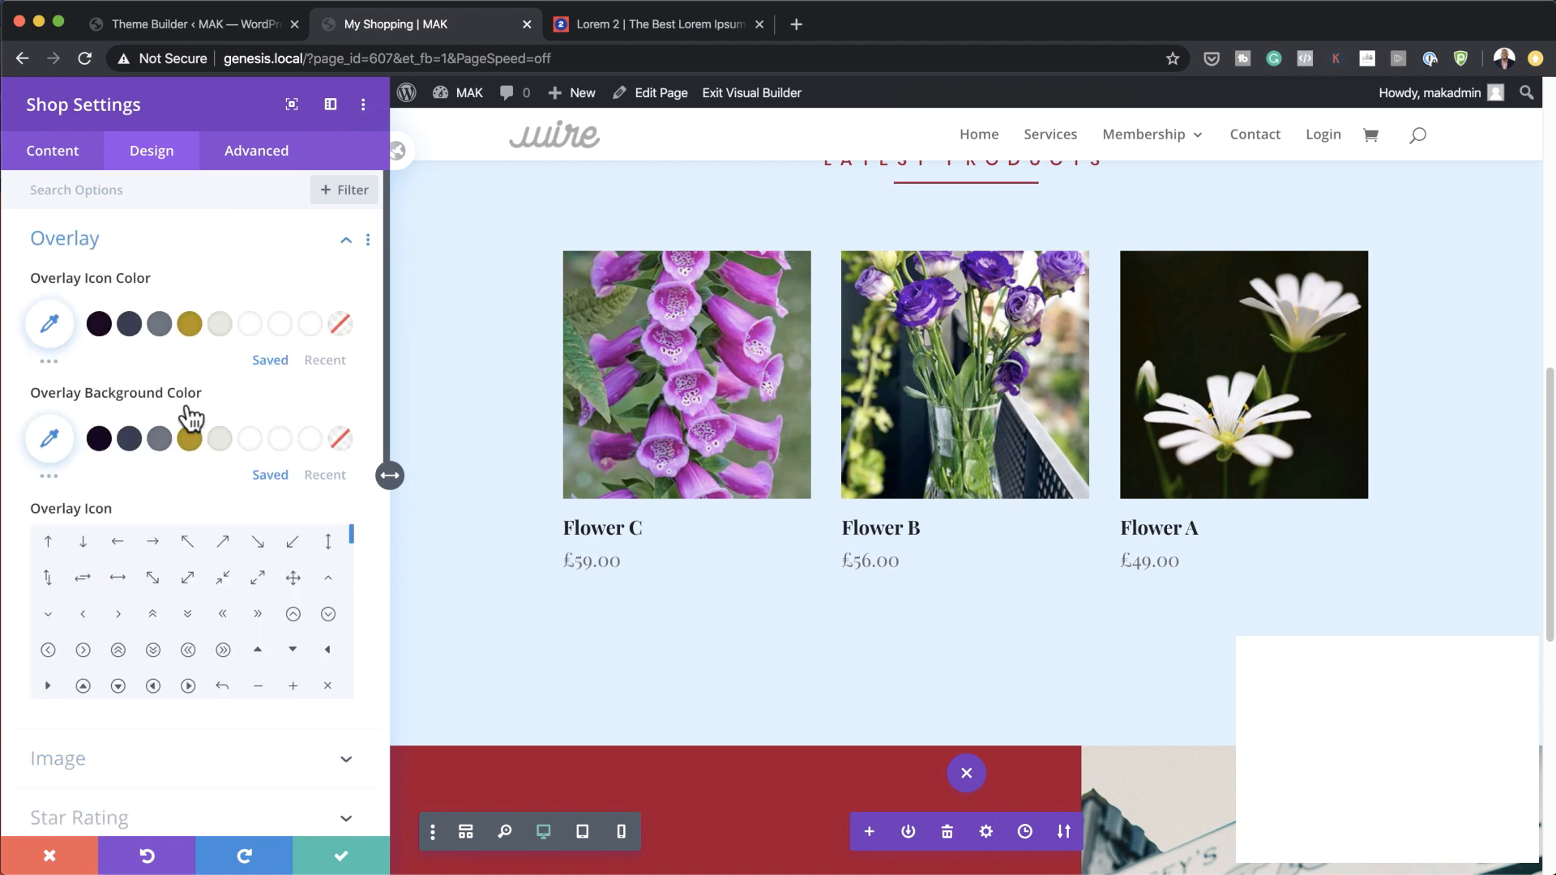
pyautogui.click(52, 442)
pyautogui.write('#9c0031')
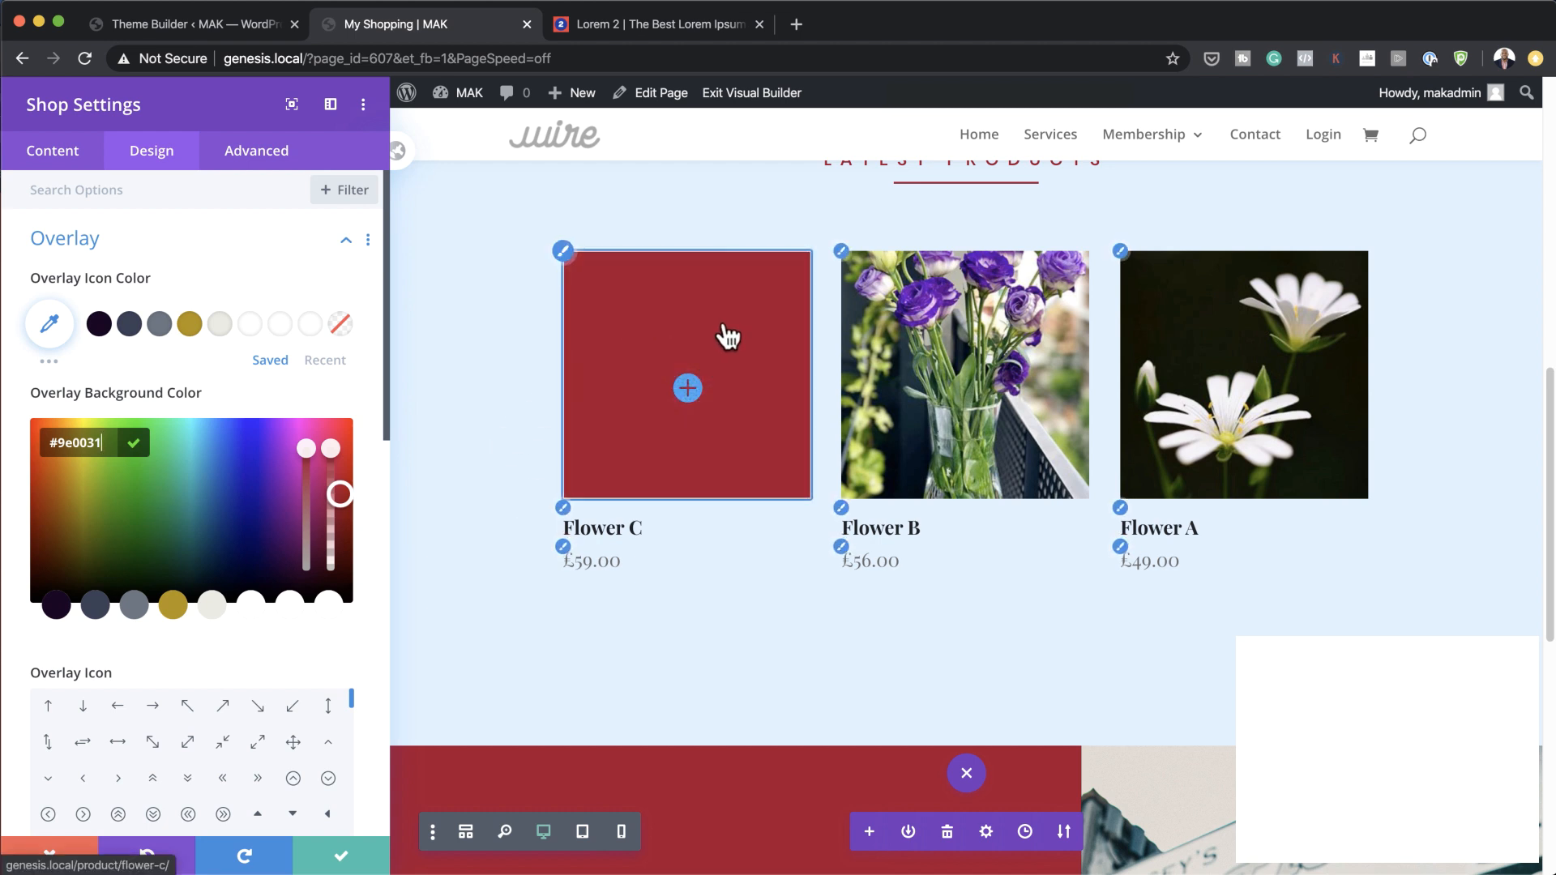
pyautogui.moveTo(328, 450); pyautogui.dragTo(335, 509)
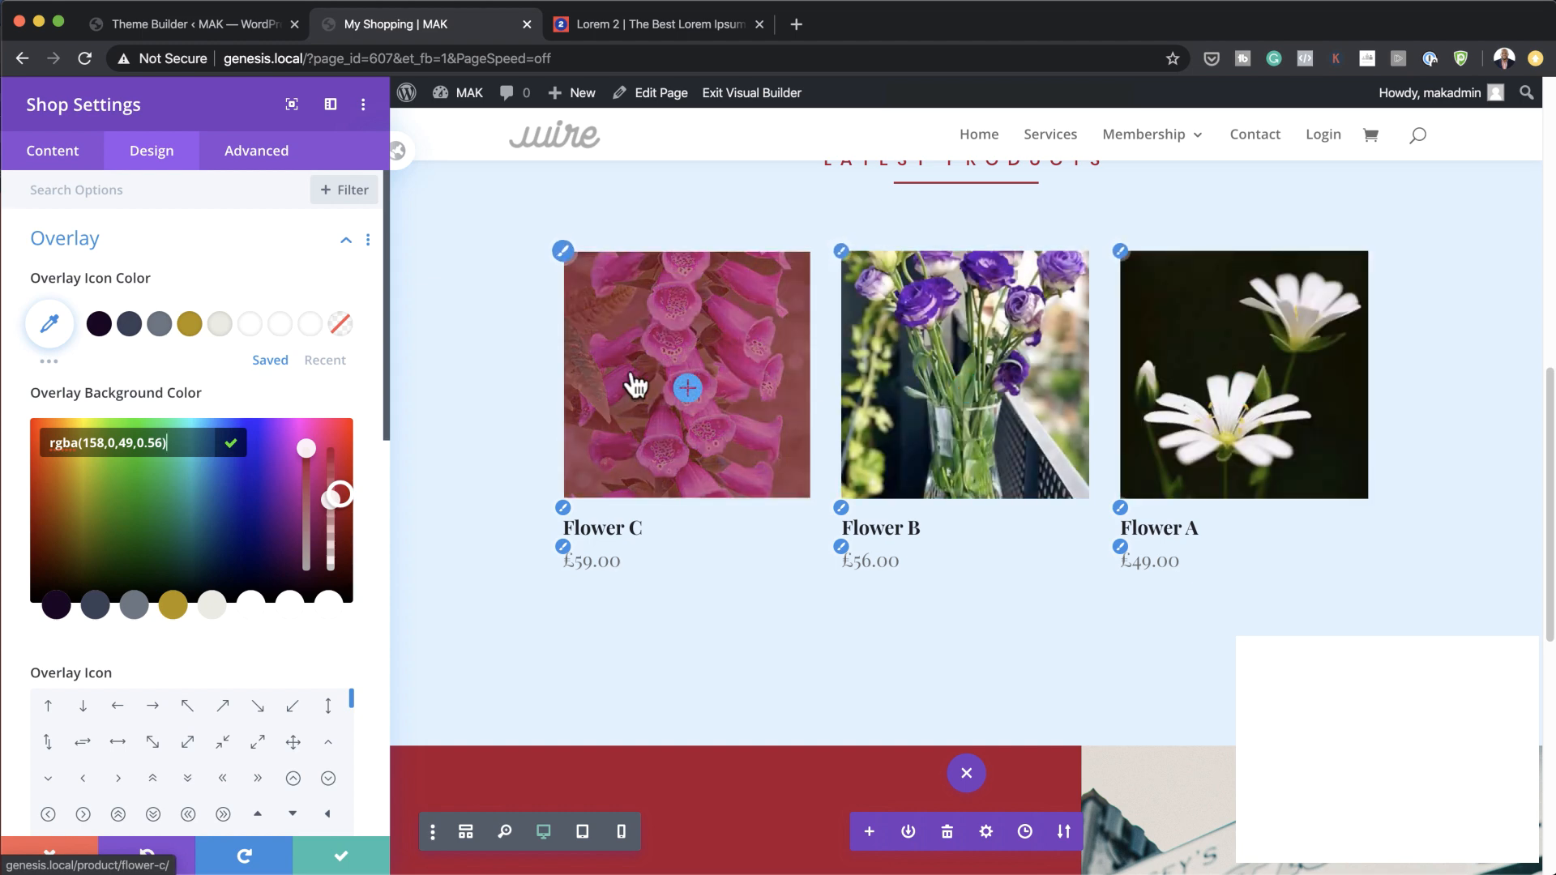
pyautogui.moveTo(330, 505); pyautogui.dragTo(331, 492)
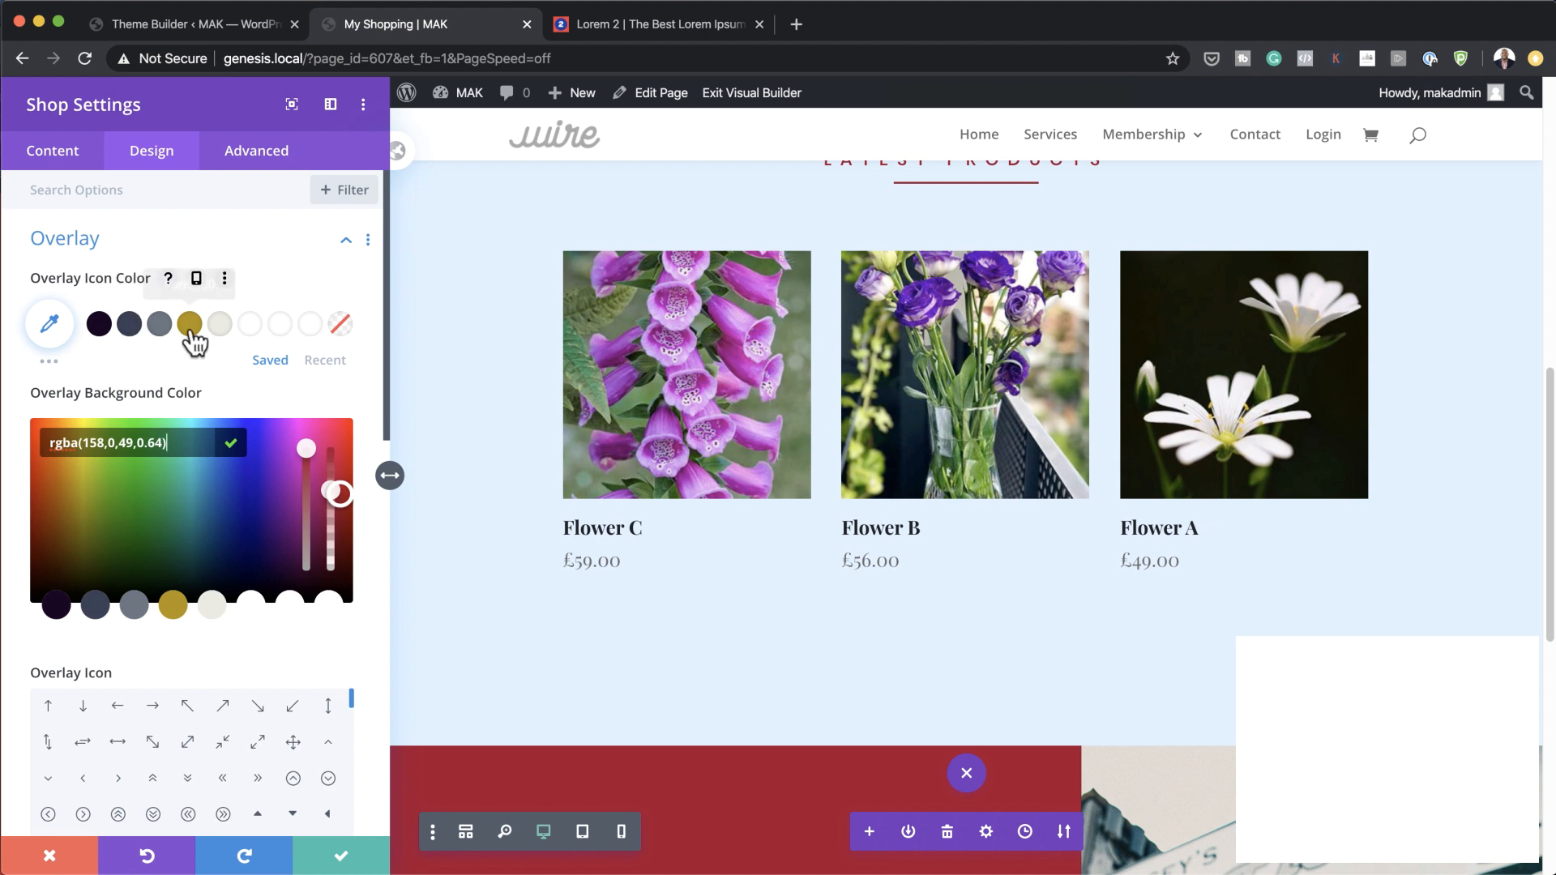
pyautogui.click(253, 333)
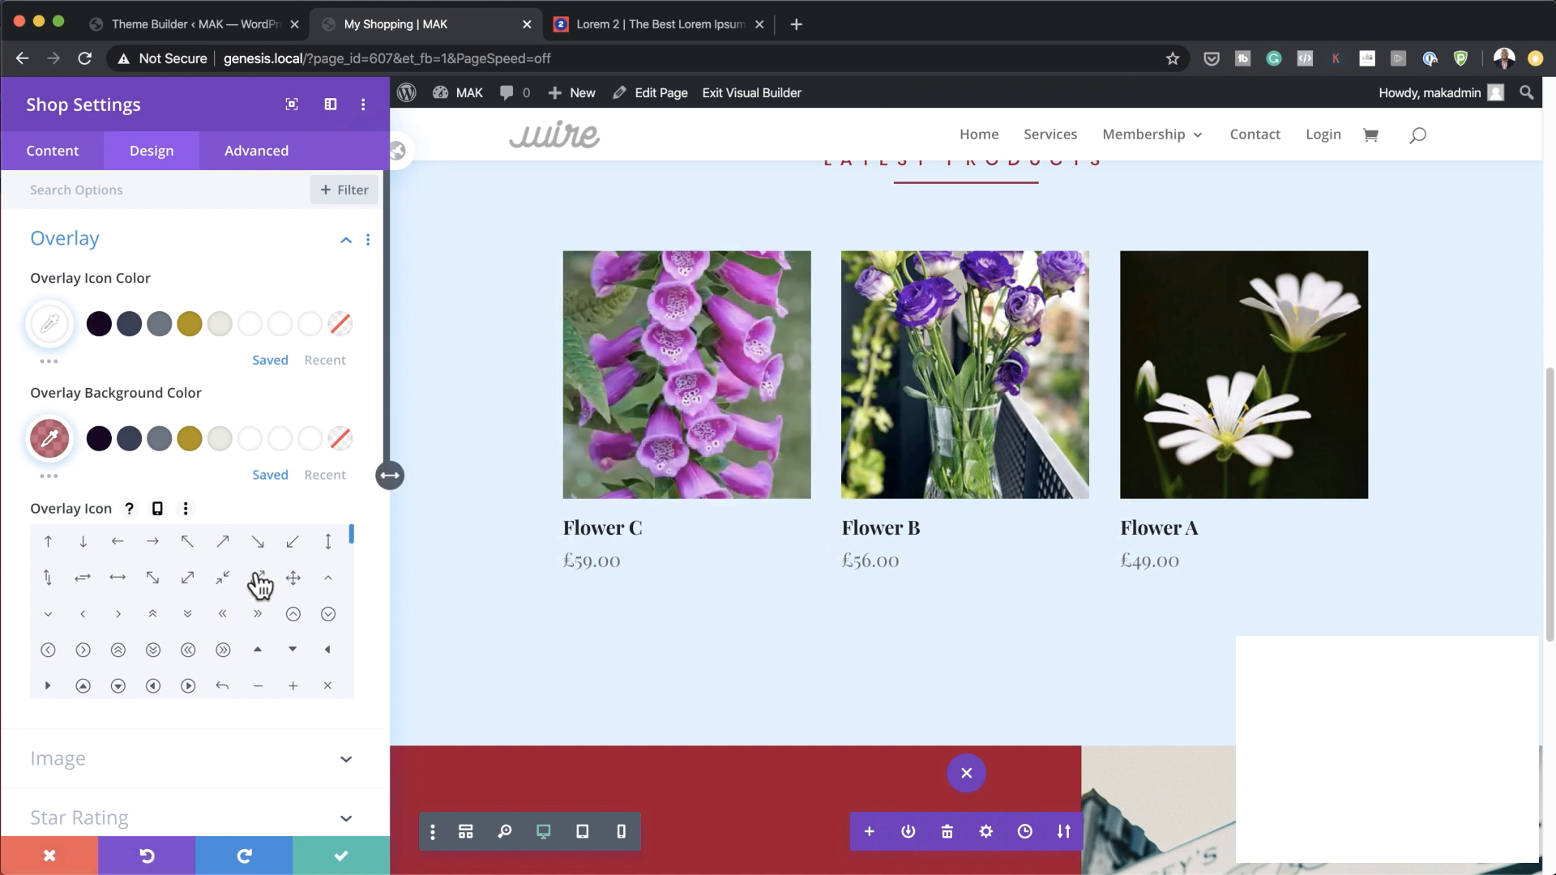
# Set the shop module's overlay icon to the chain link icon and save the module settings.
pyautogui.moveTo(351, 544); pyautogui.dragTo(352, 551)
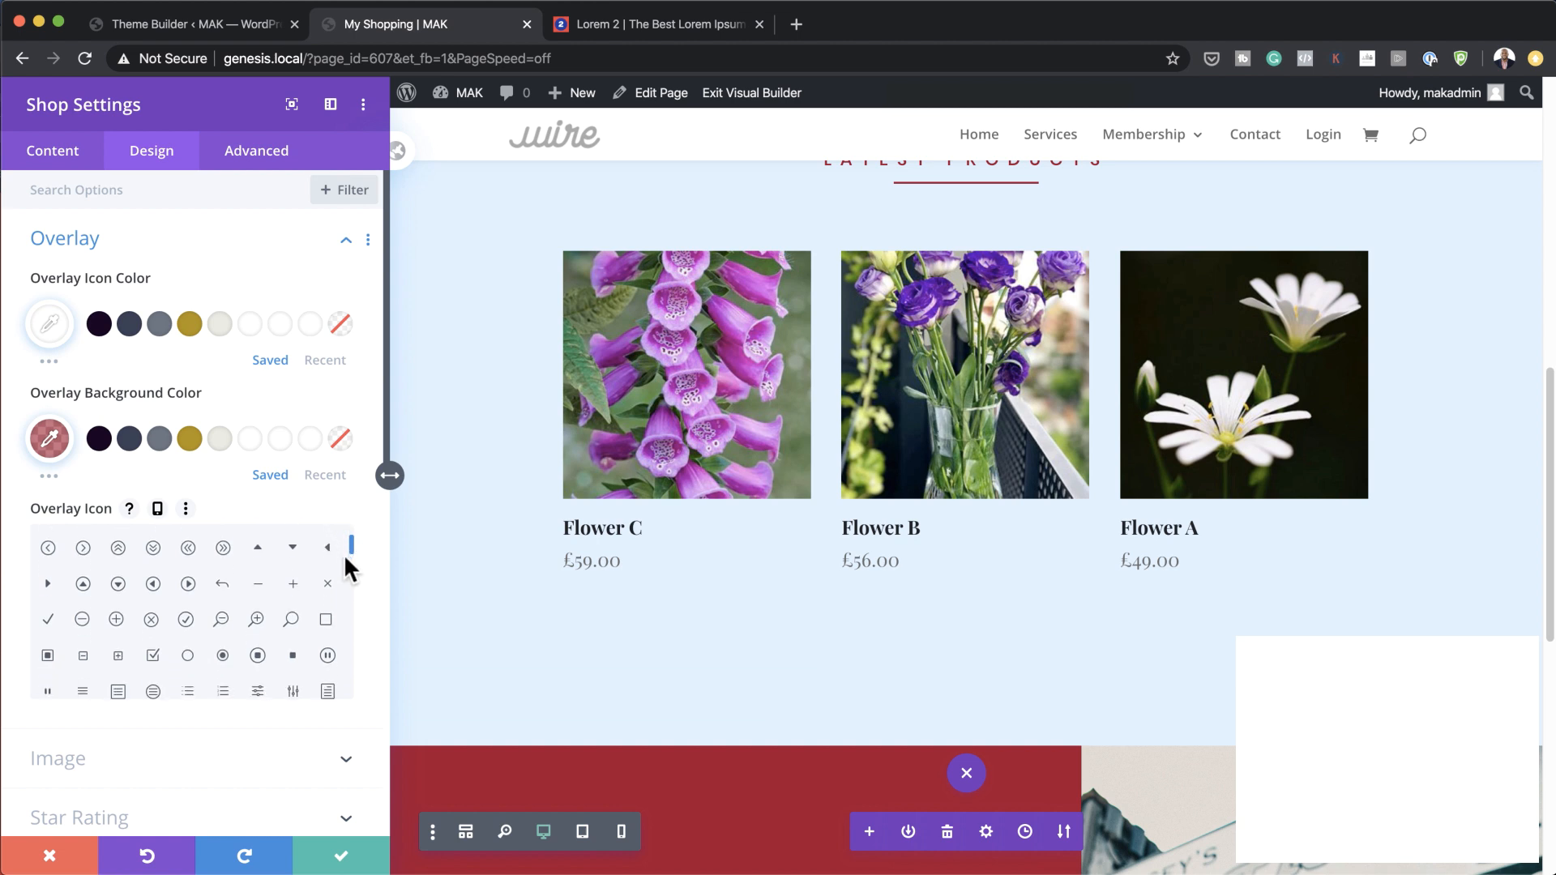
pyautogui.click(116, 620)
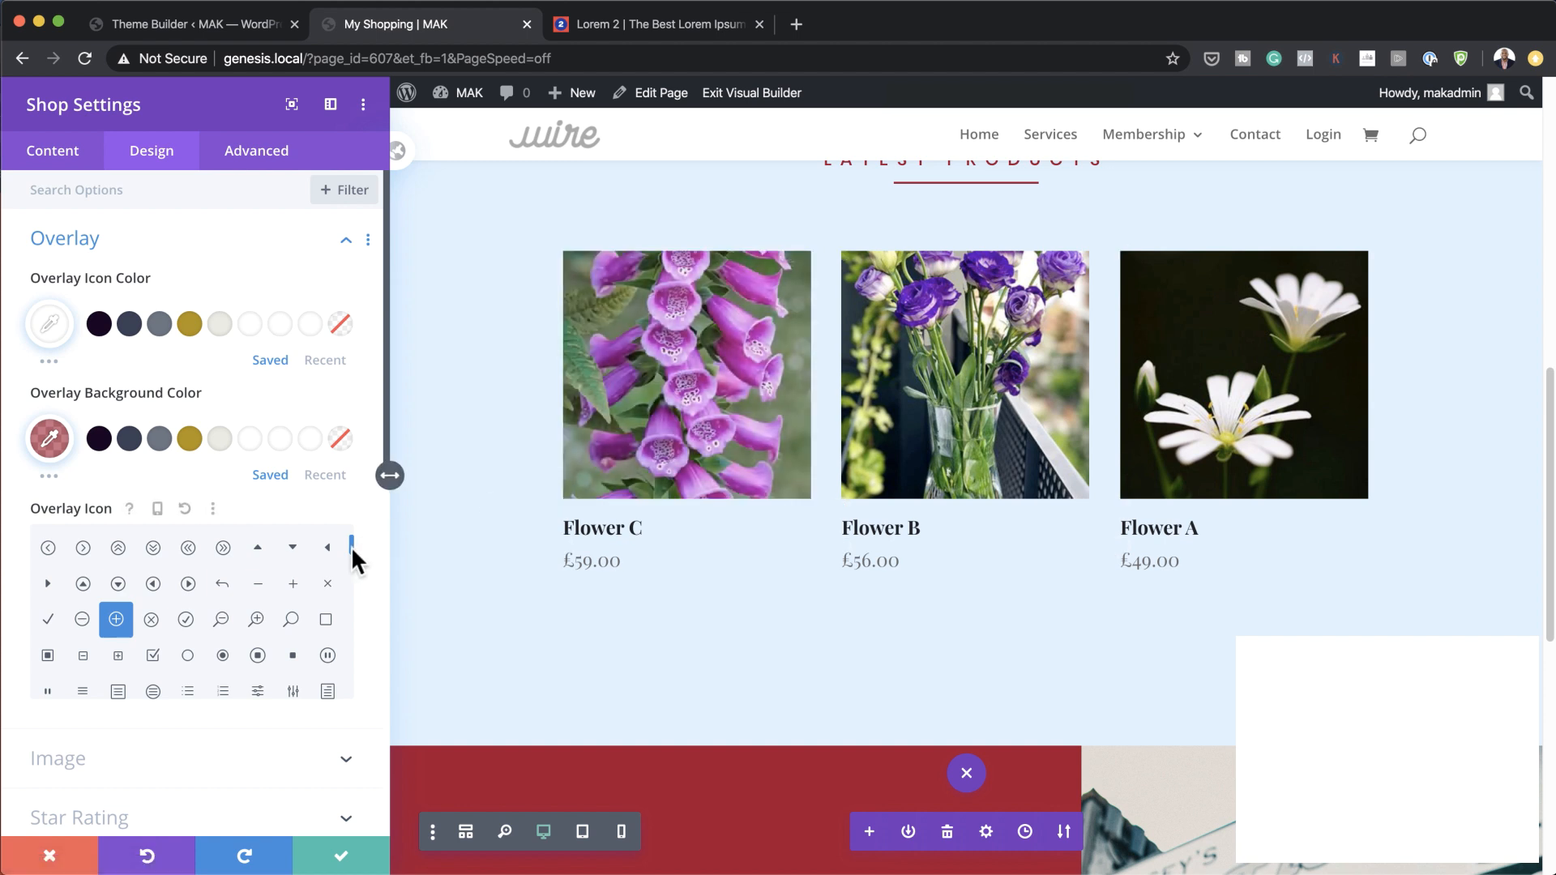
pyautogui.moveTo(352, 551); pyautogui.dragTo(364, 598)
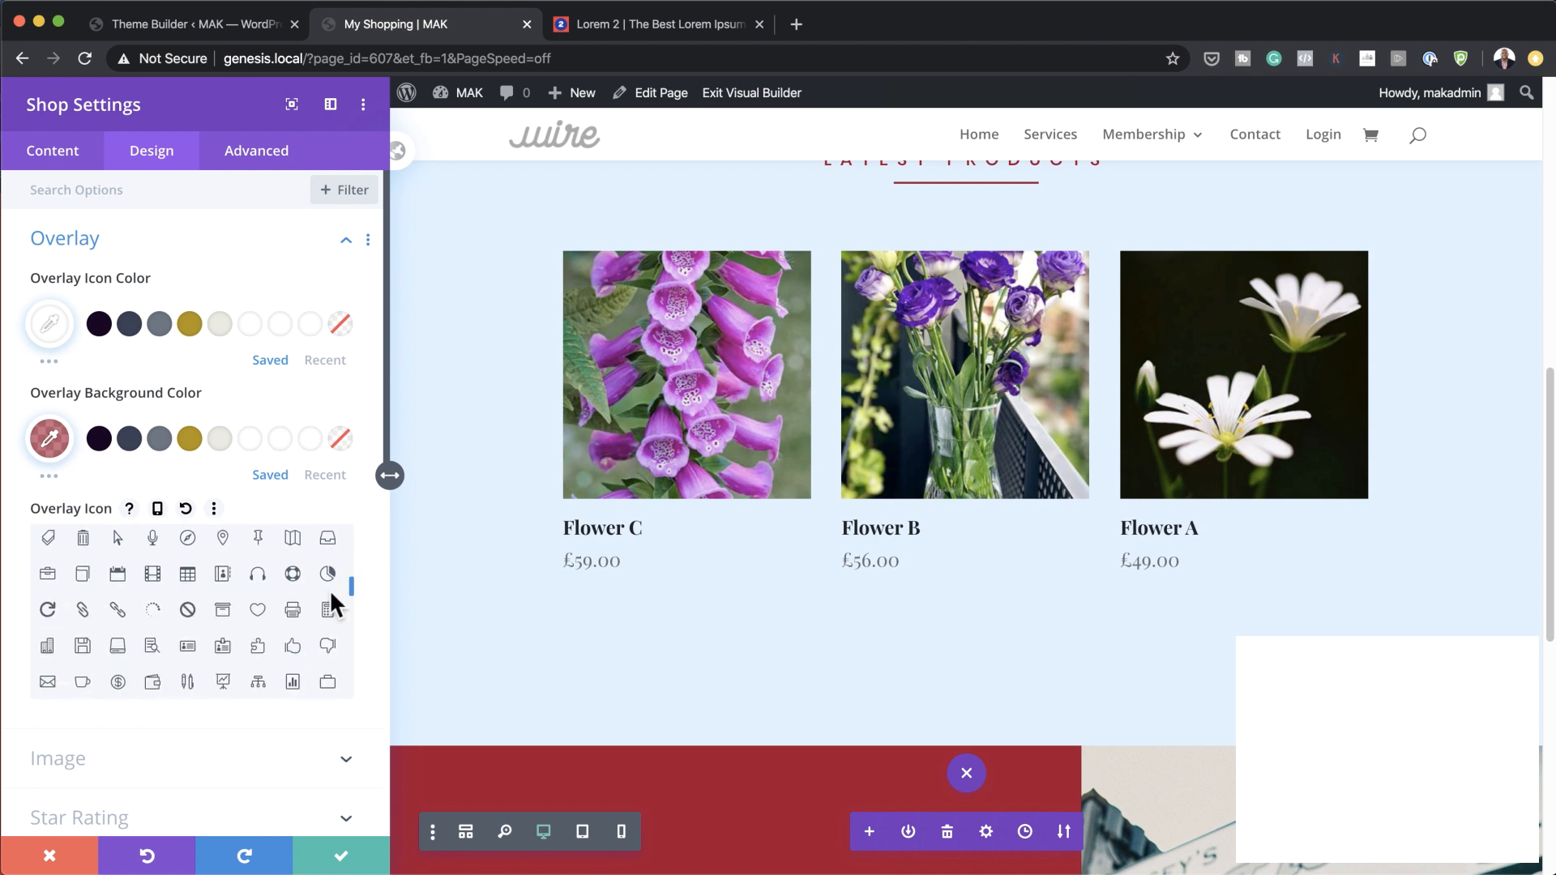
pyautogui.click(117, 610)
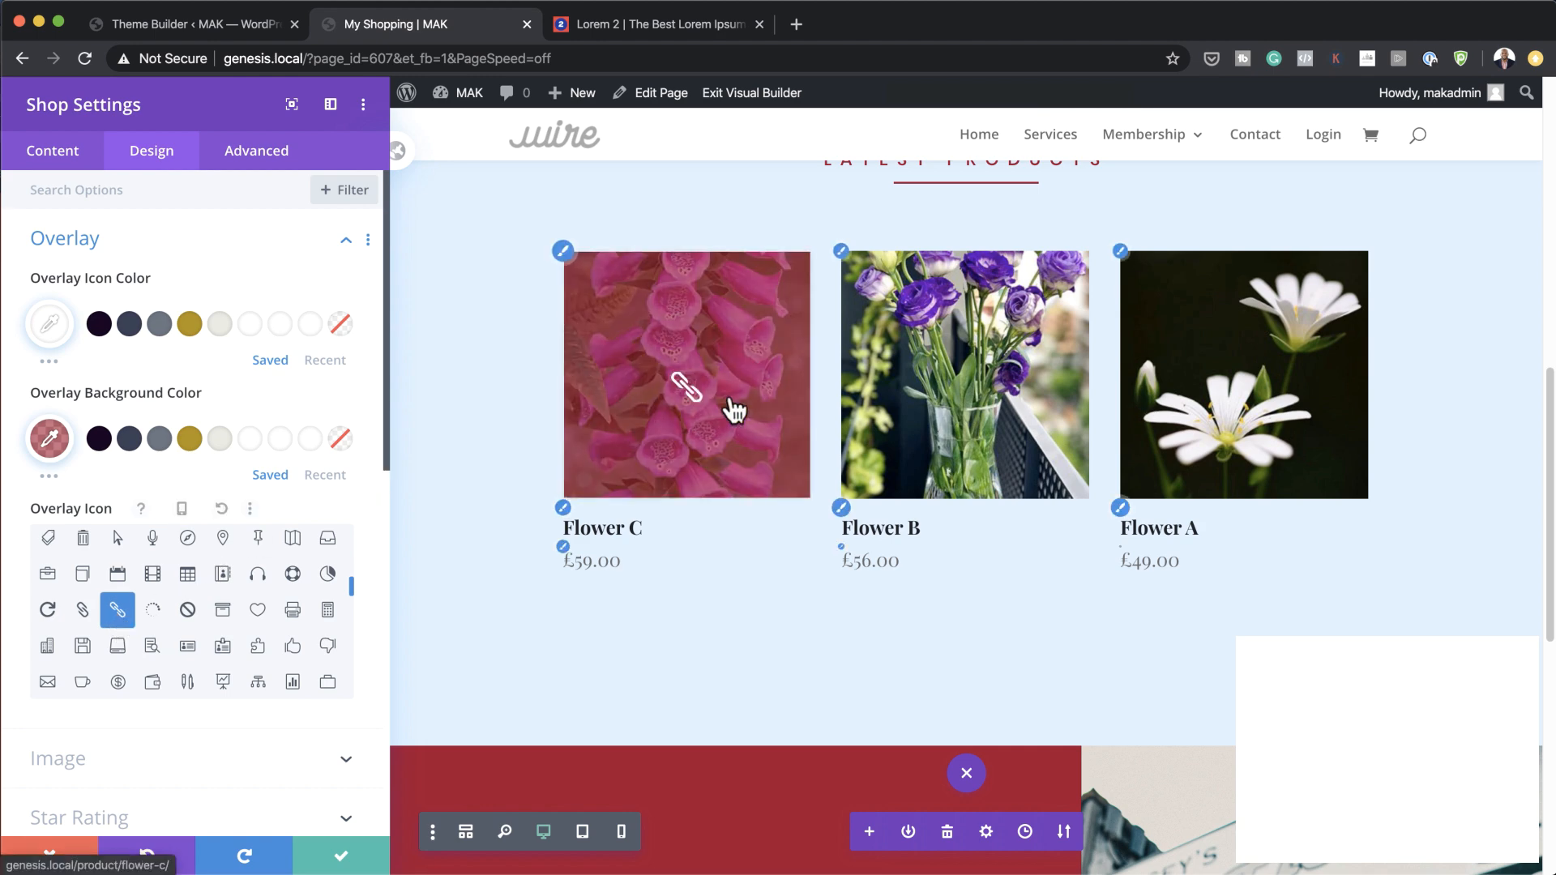
pyautogui.click(345, 861)
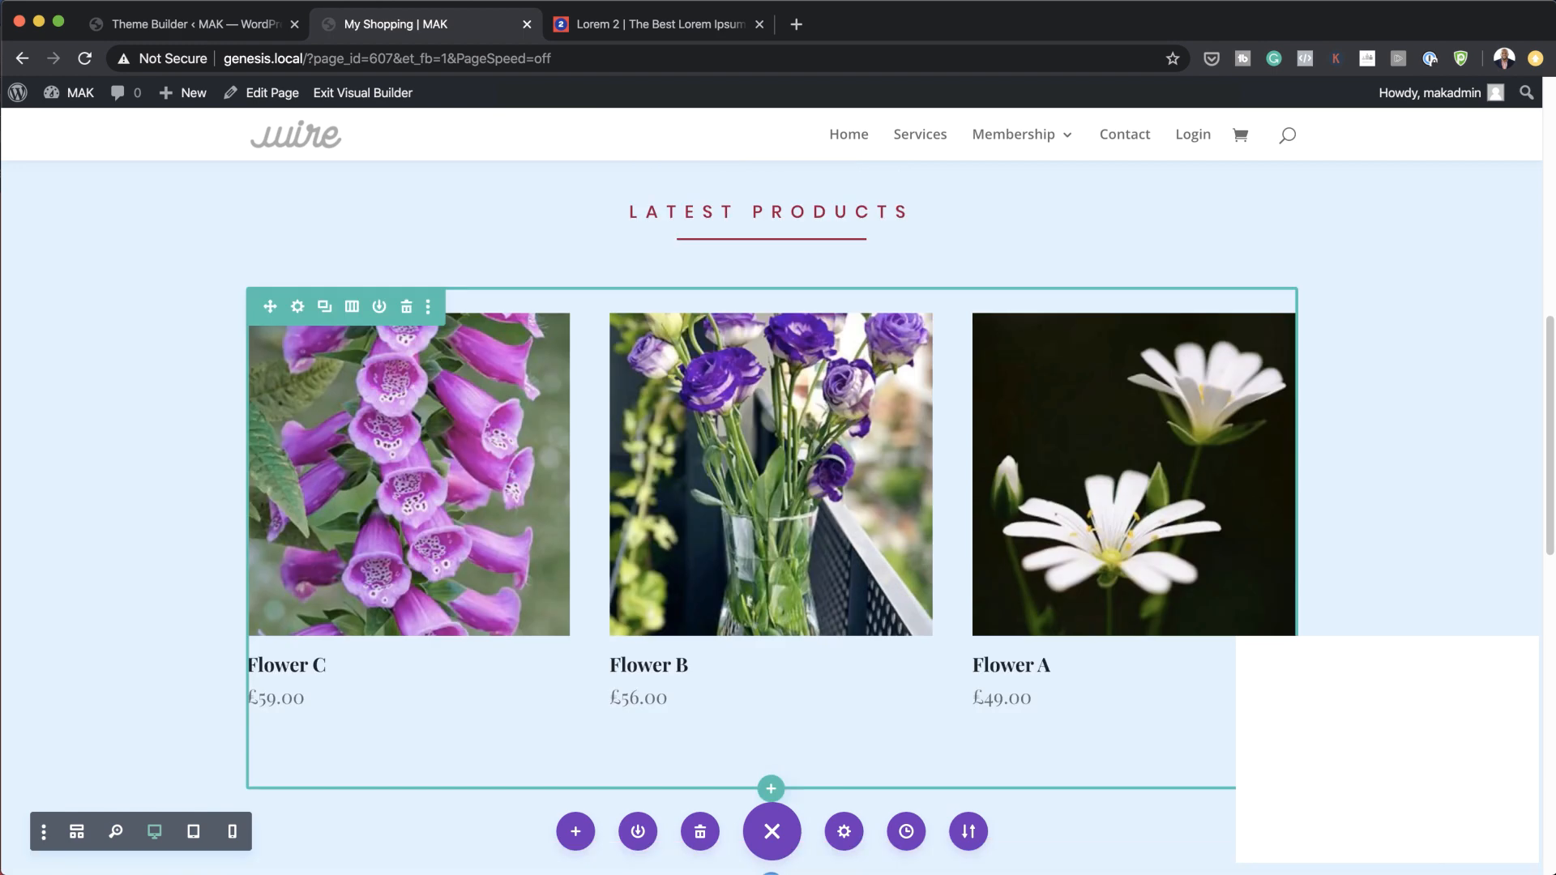
# Review the finished layout in the builder and exit the Visual Builder to the published My Shopping page.
pyautogui.scroll(10, 772, 518)
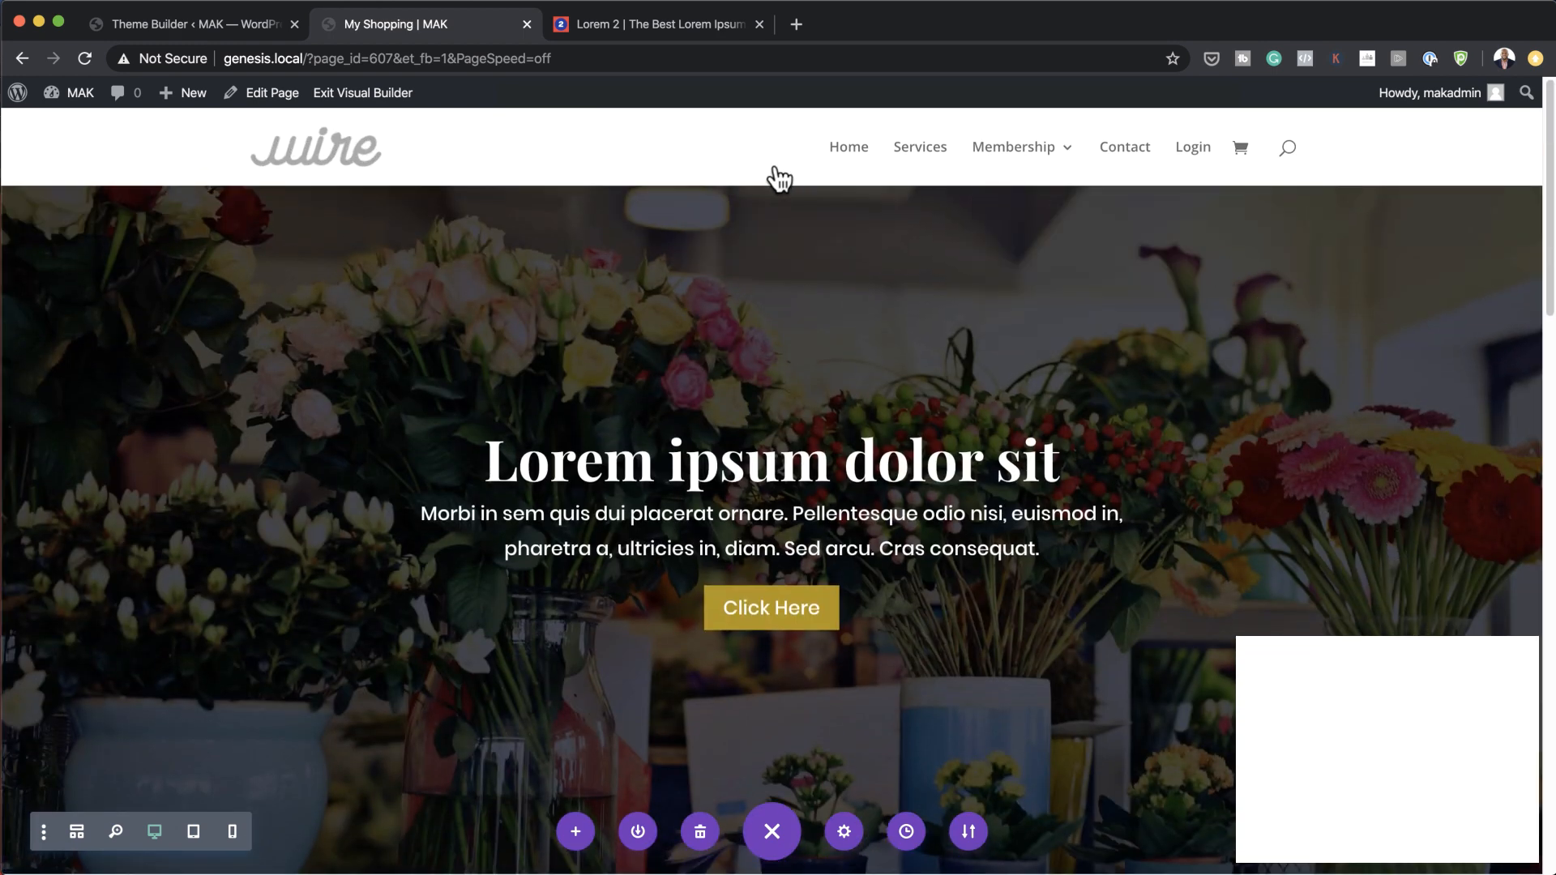
pyautogui.scroll(-15, 1361, 465)
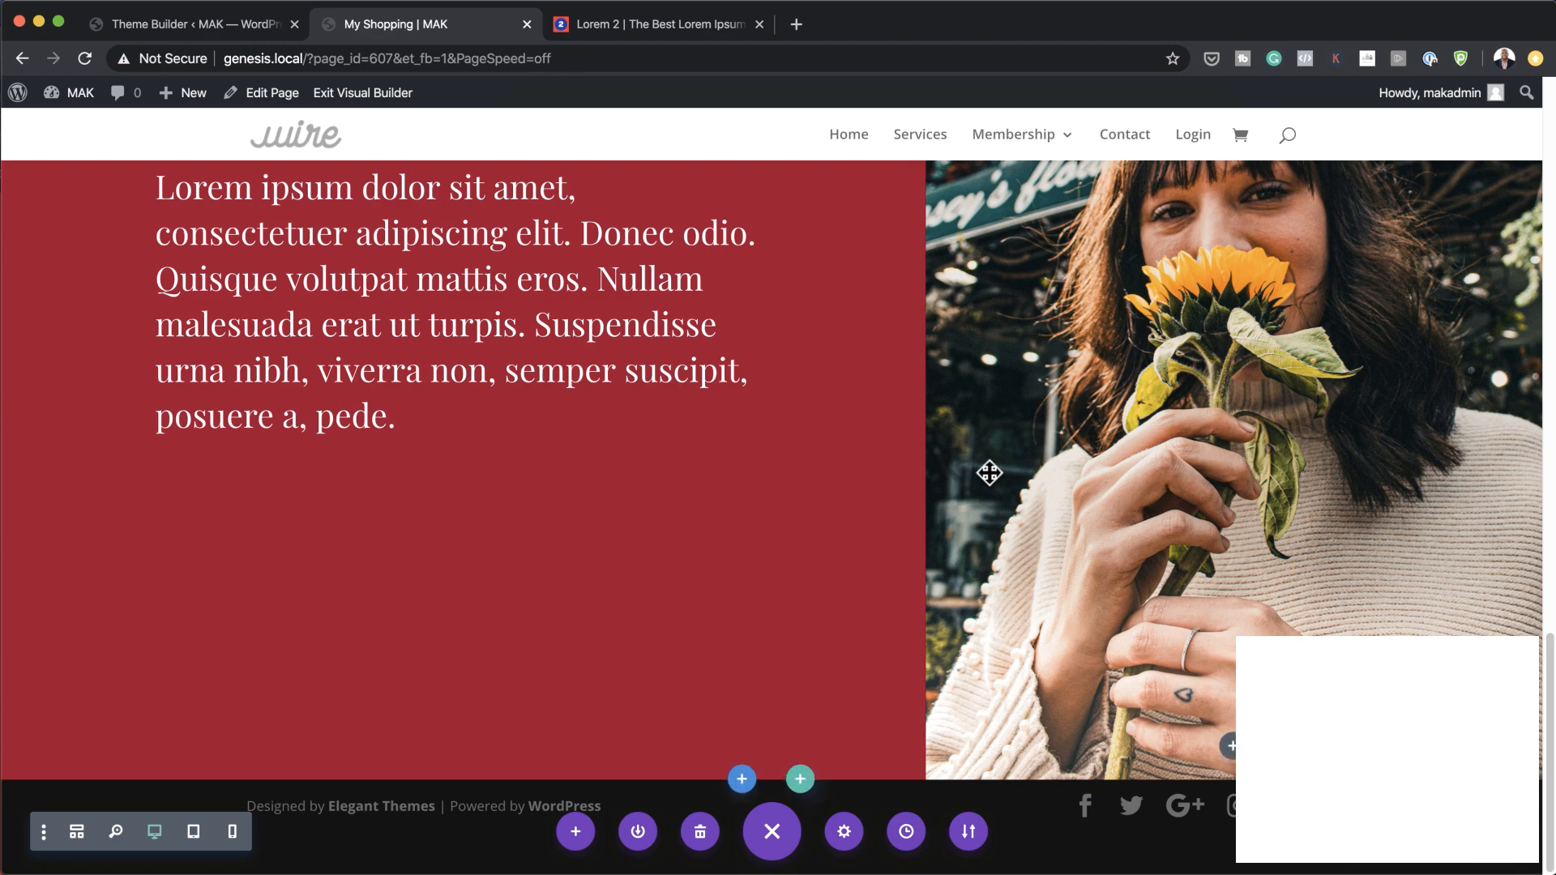
pyautogui.scroll(10, 910, 510)
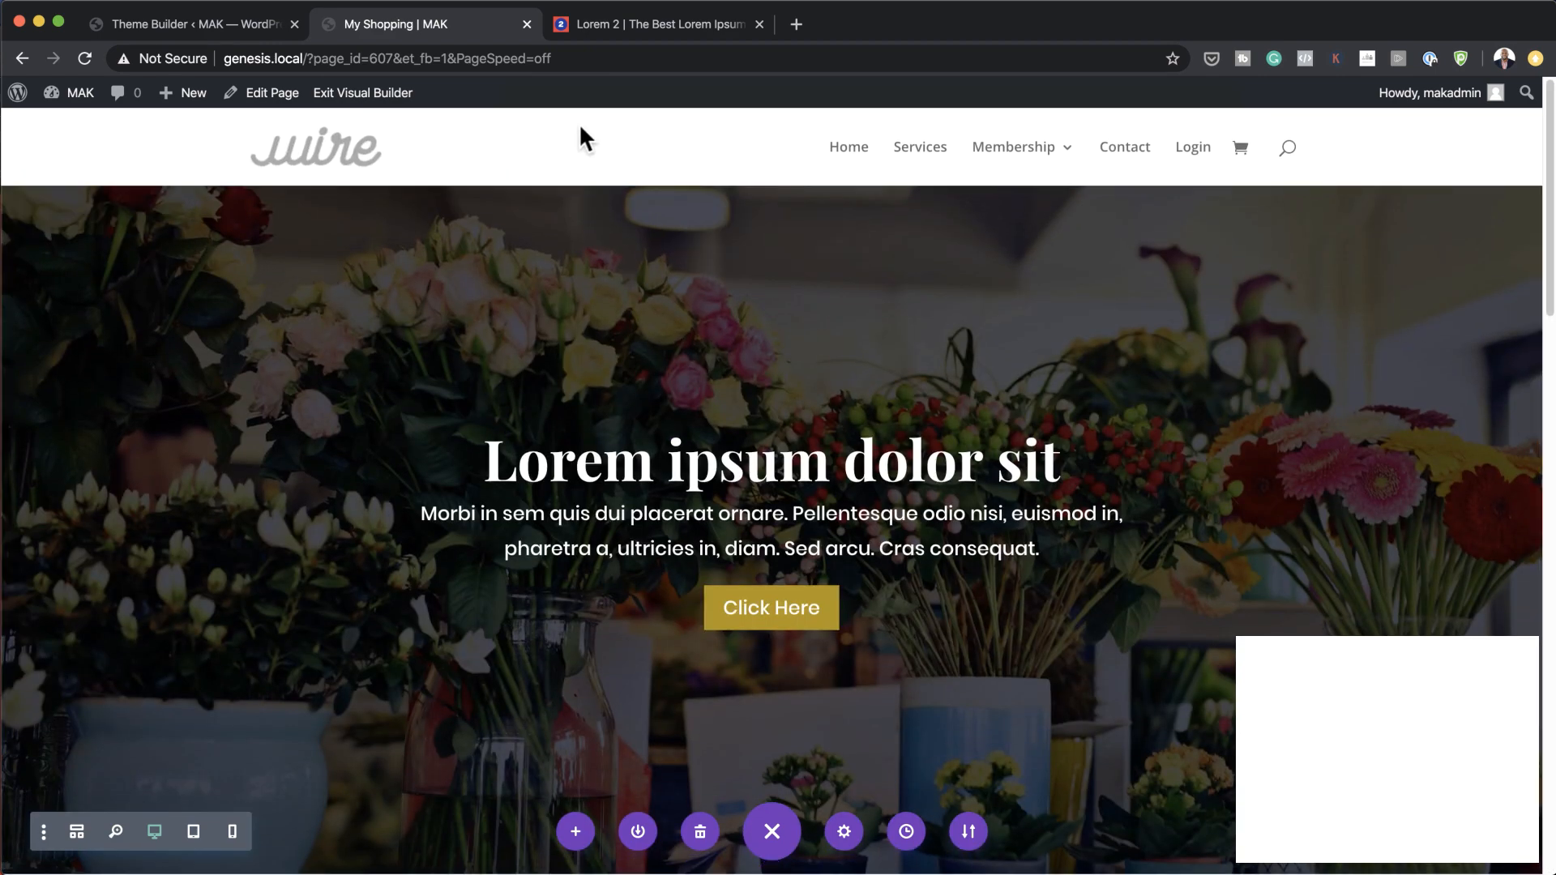
pyautogui.click(375, 94)
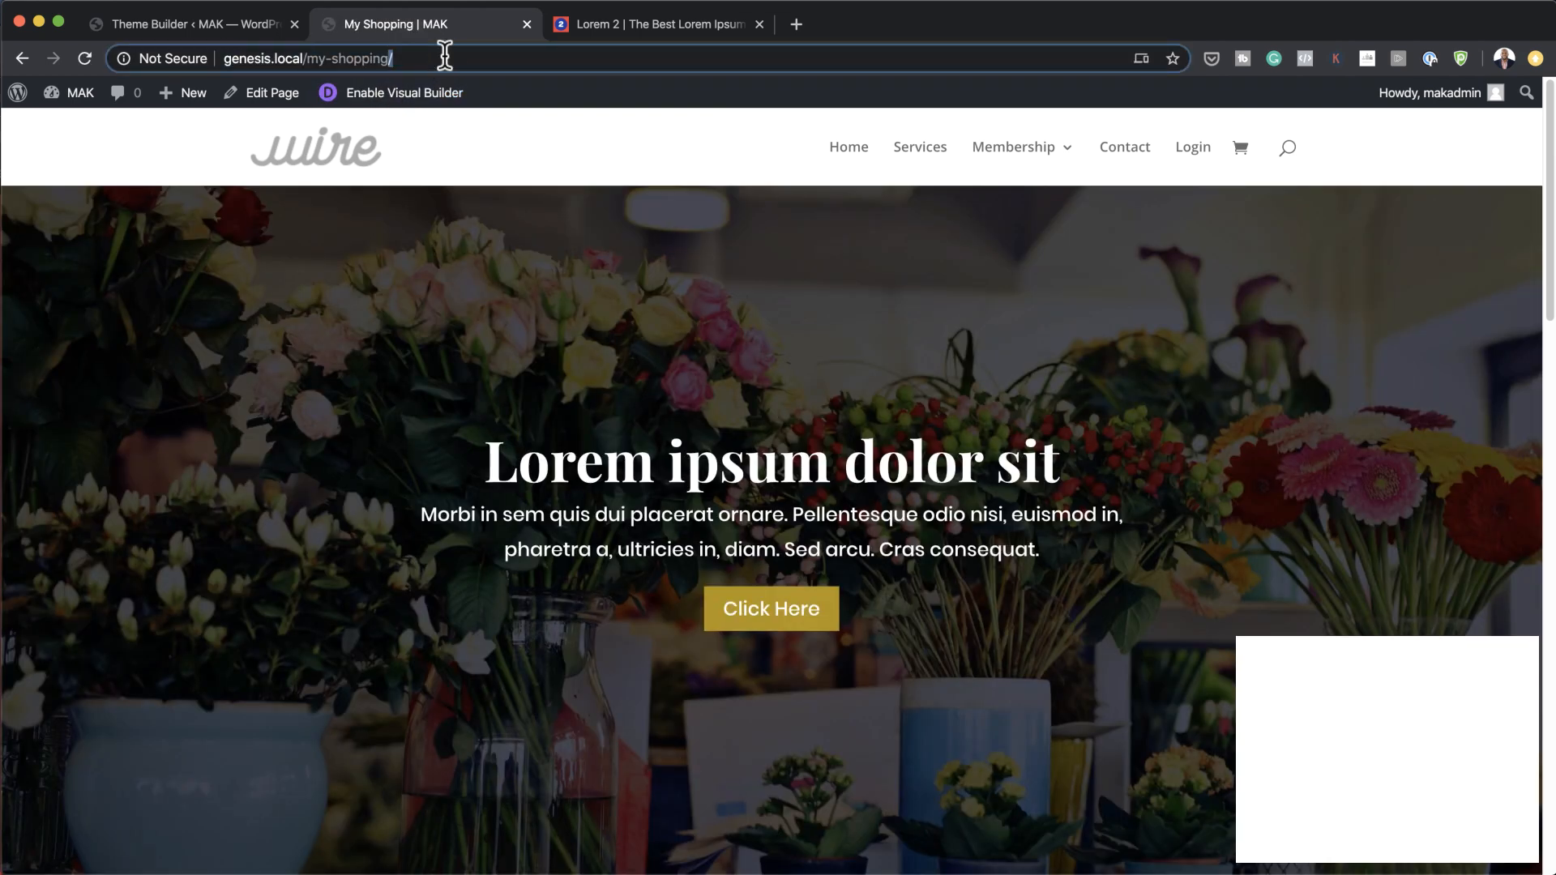
pyautogui.click(444, 57)
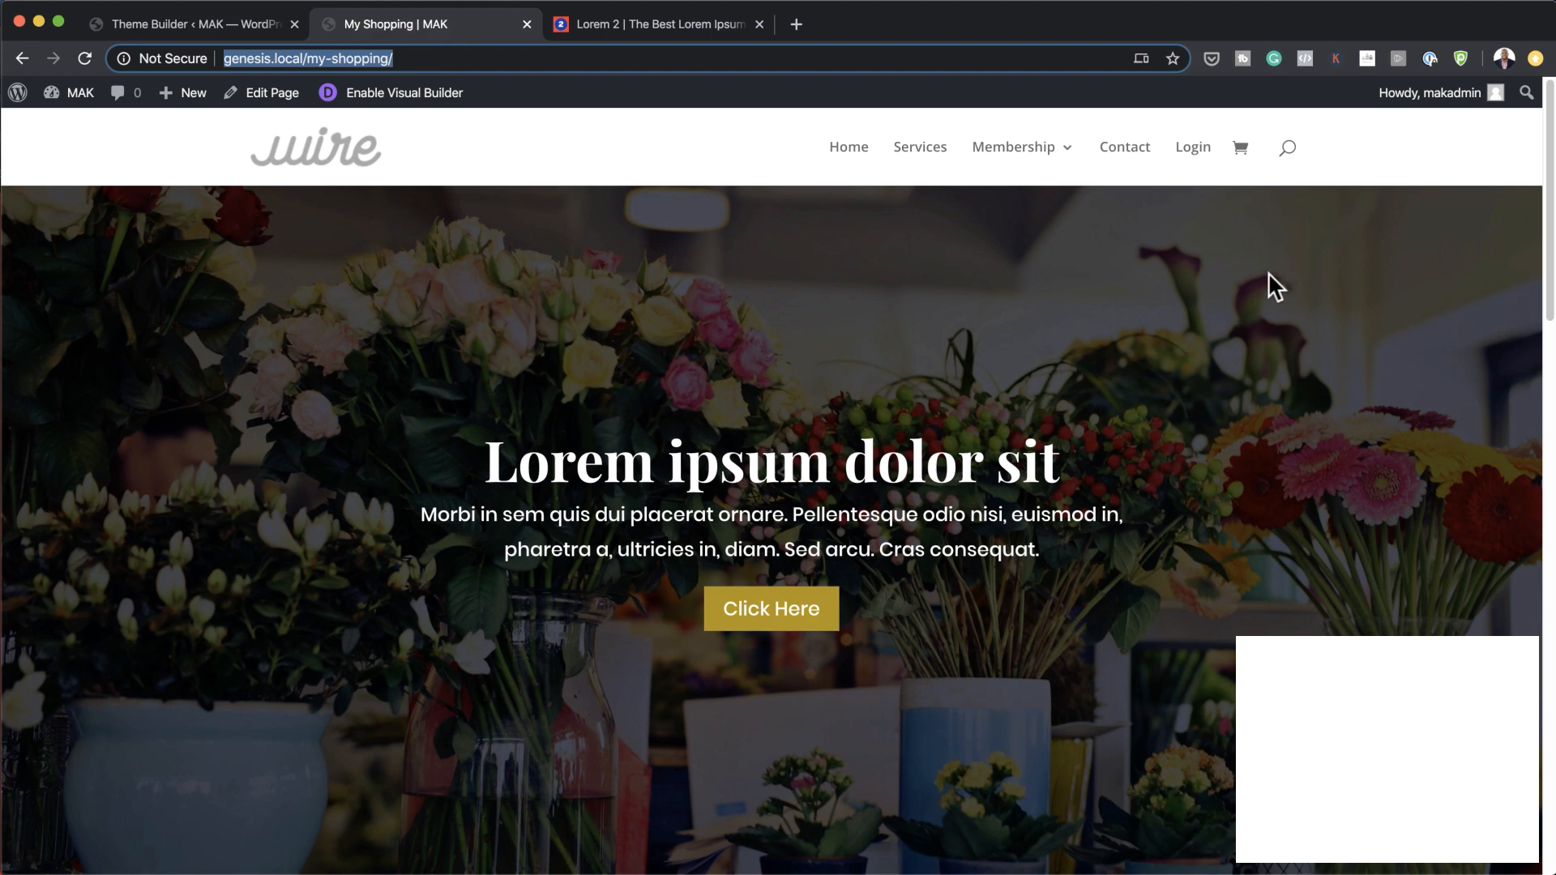
# Examine the published page from header to footer, including the header's scroll blur, the product image overlays and the text-and-image section.
pyautogui.scroll(-10, 1292, 541)
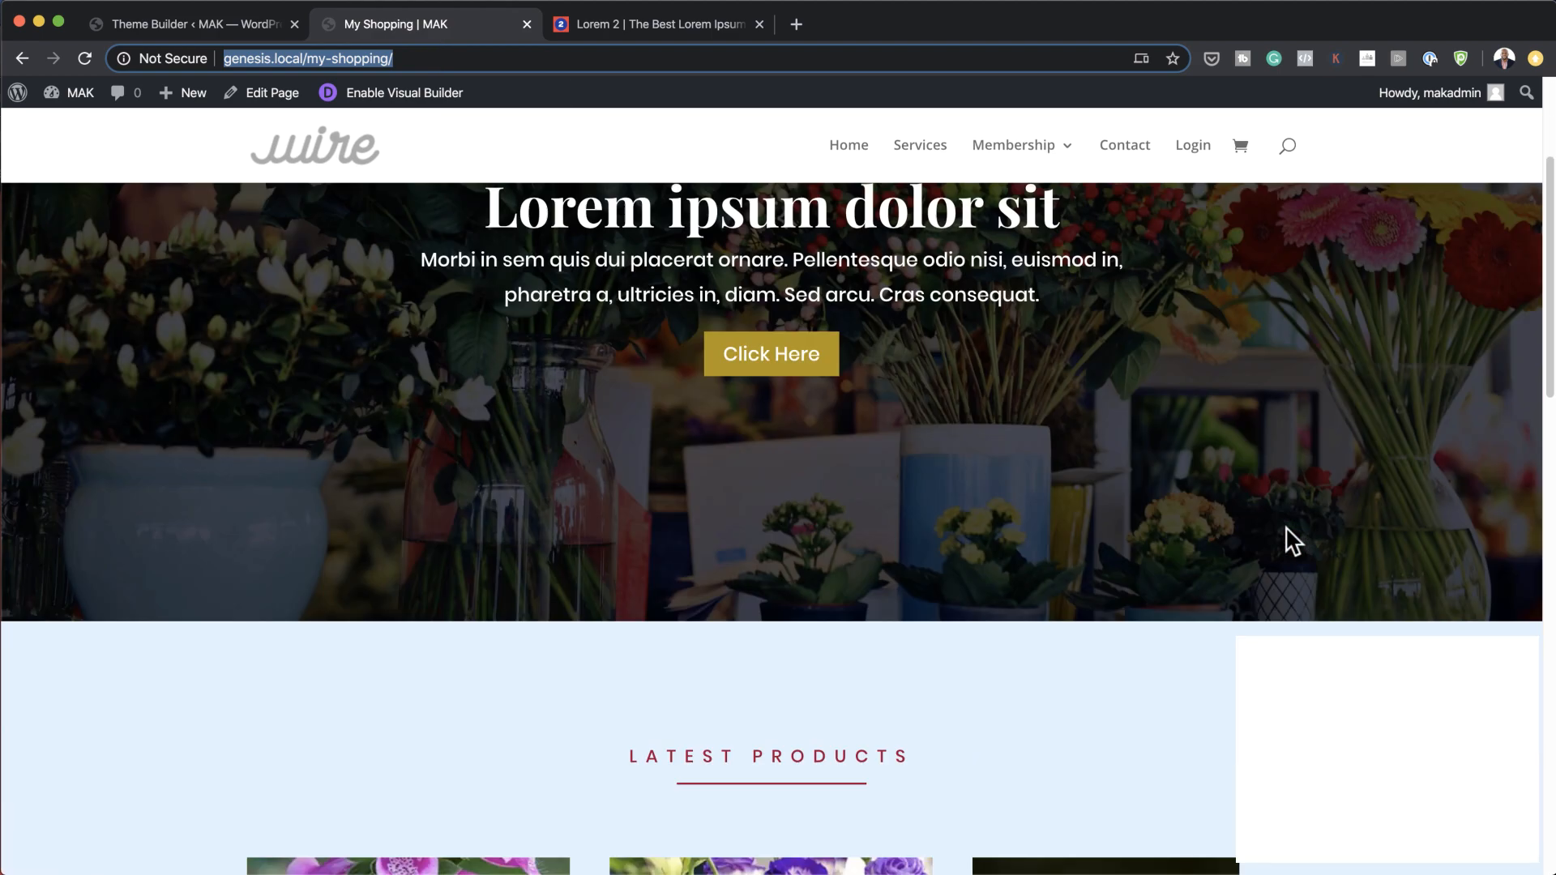
pyautogui.scroll(-8, 1286, 528)
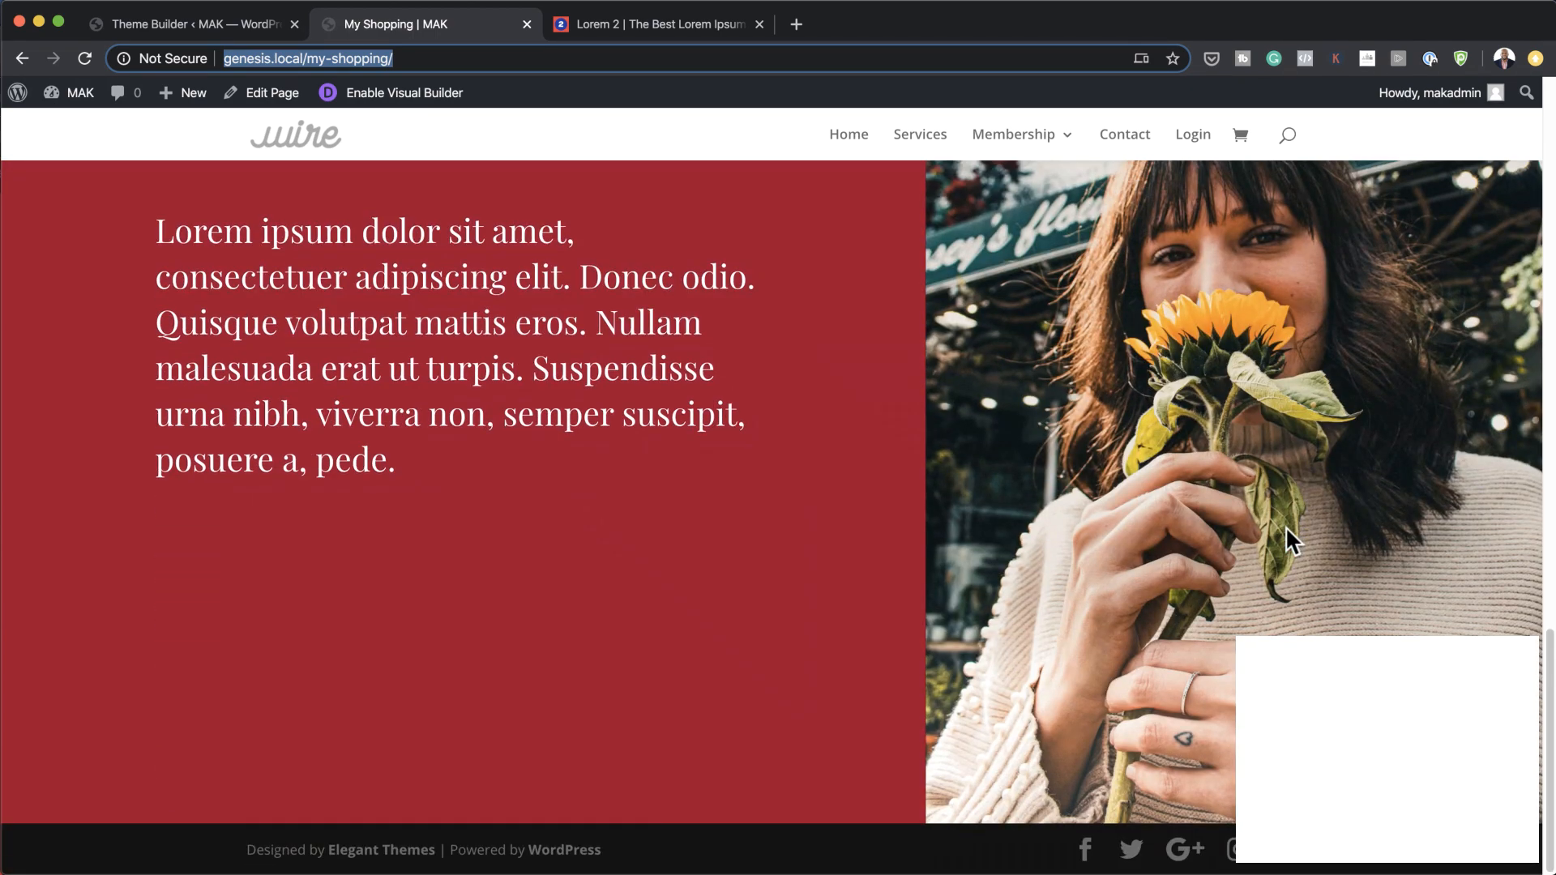
pyautogui.scroll(8, 1286, 528)
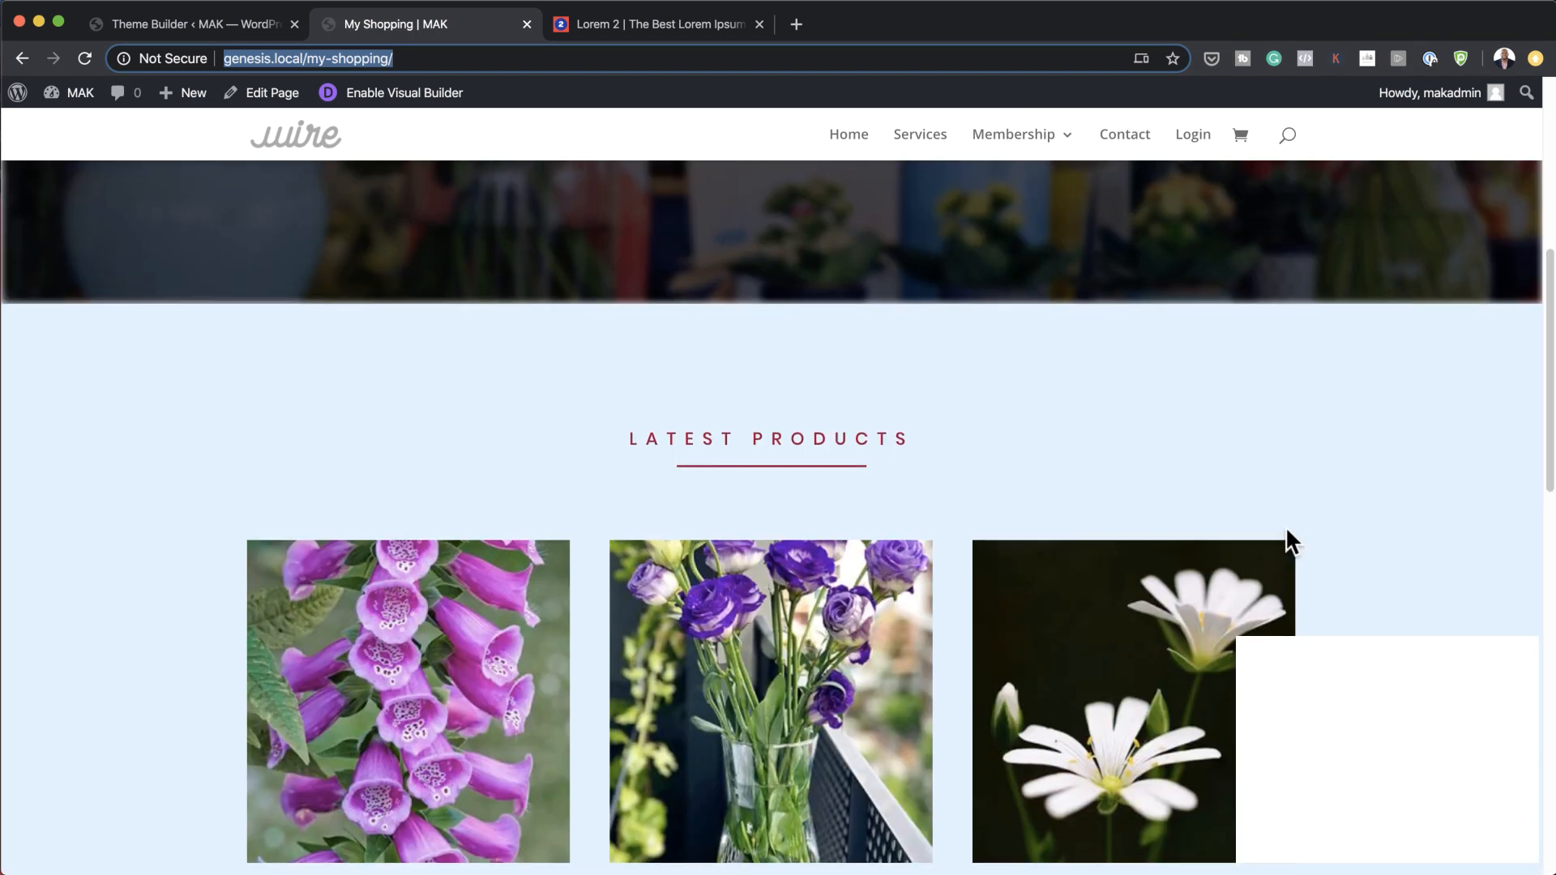
pyautogui.scroll(10, 1286, 531)
pyautogui.scroll(-3, 1286, 528)
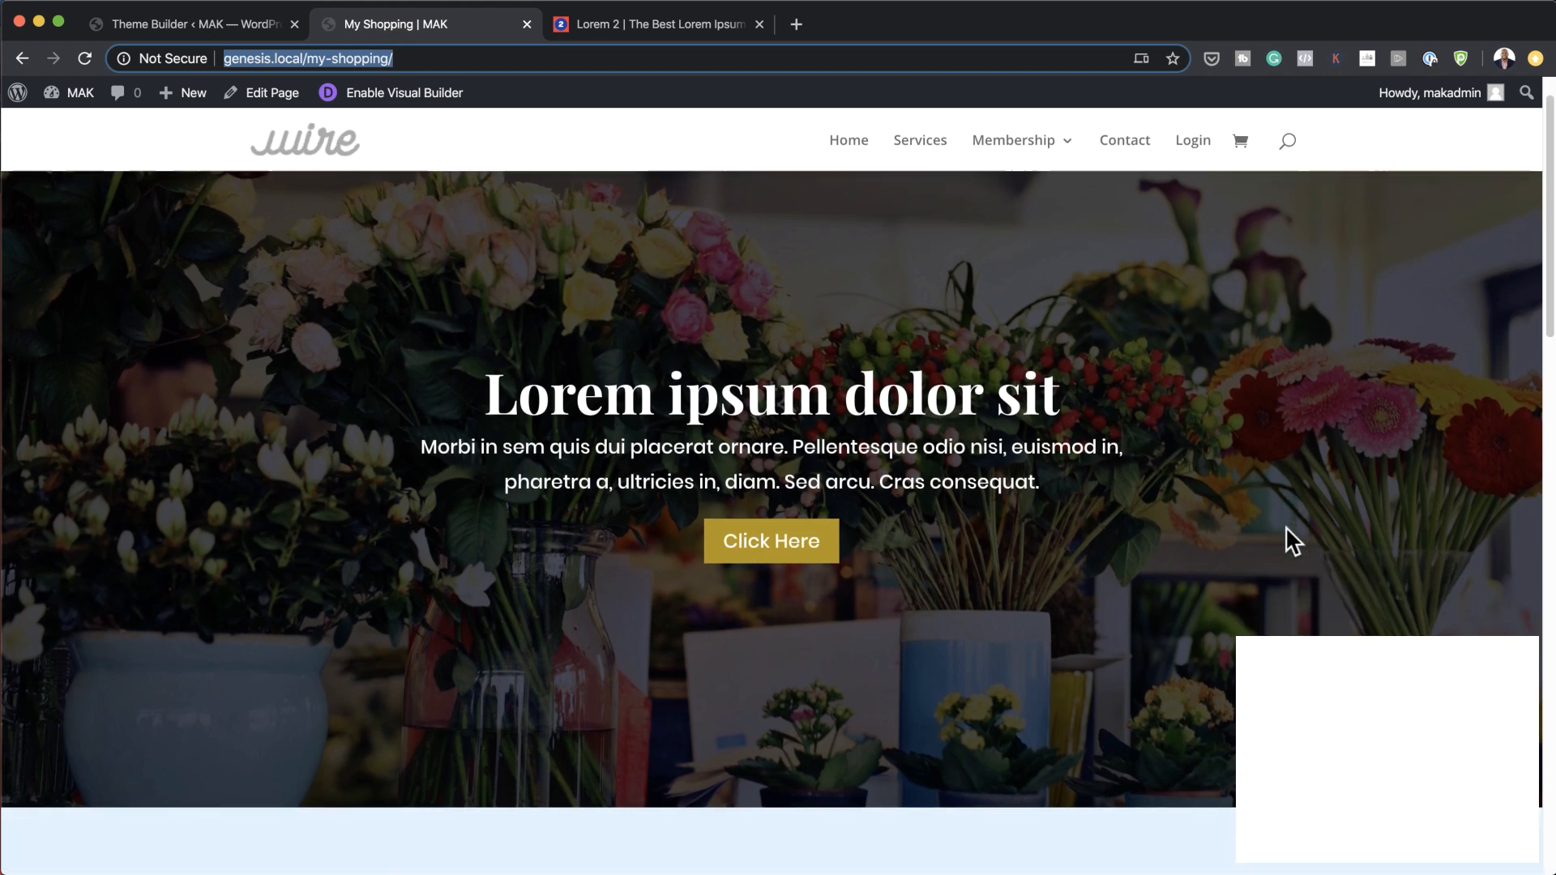
pyautogui.scroll(-5, 1285, 528)
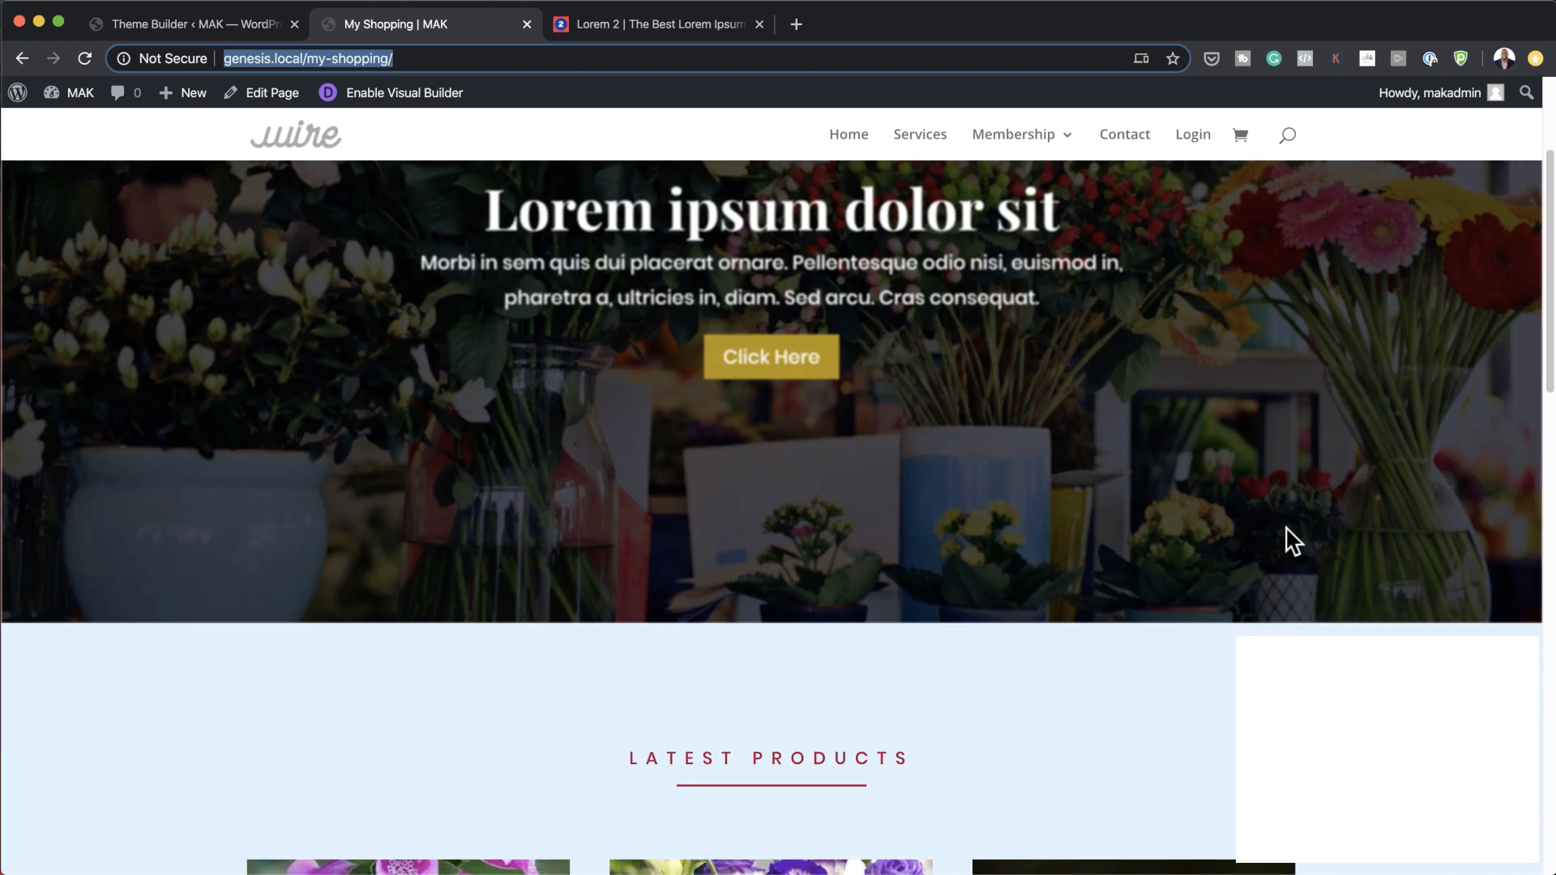
pyautogui.scroll(-12, 1286, 529)
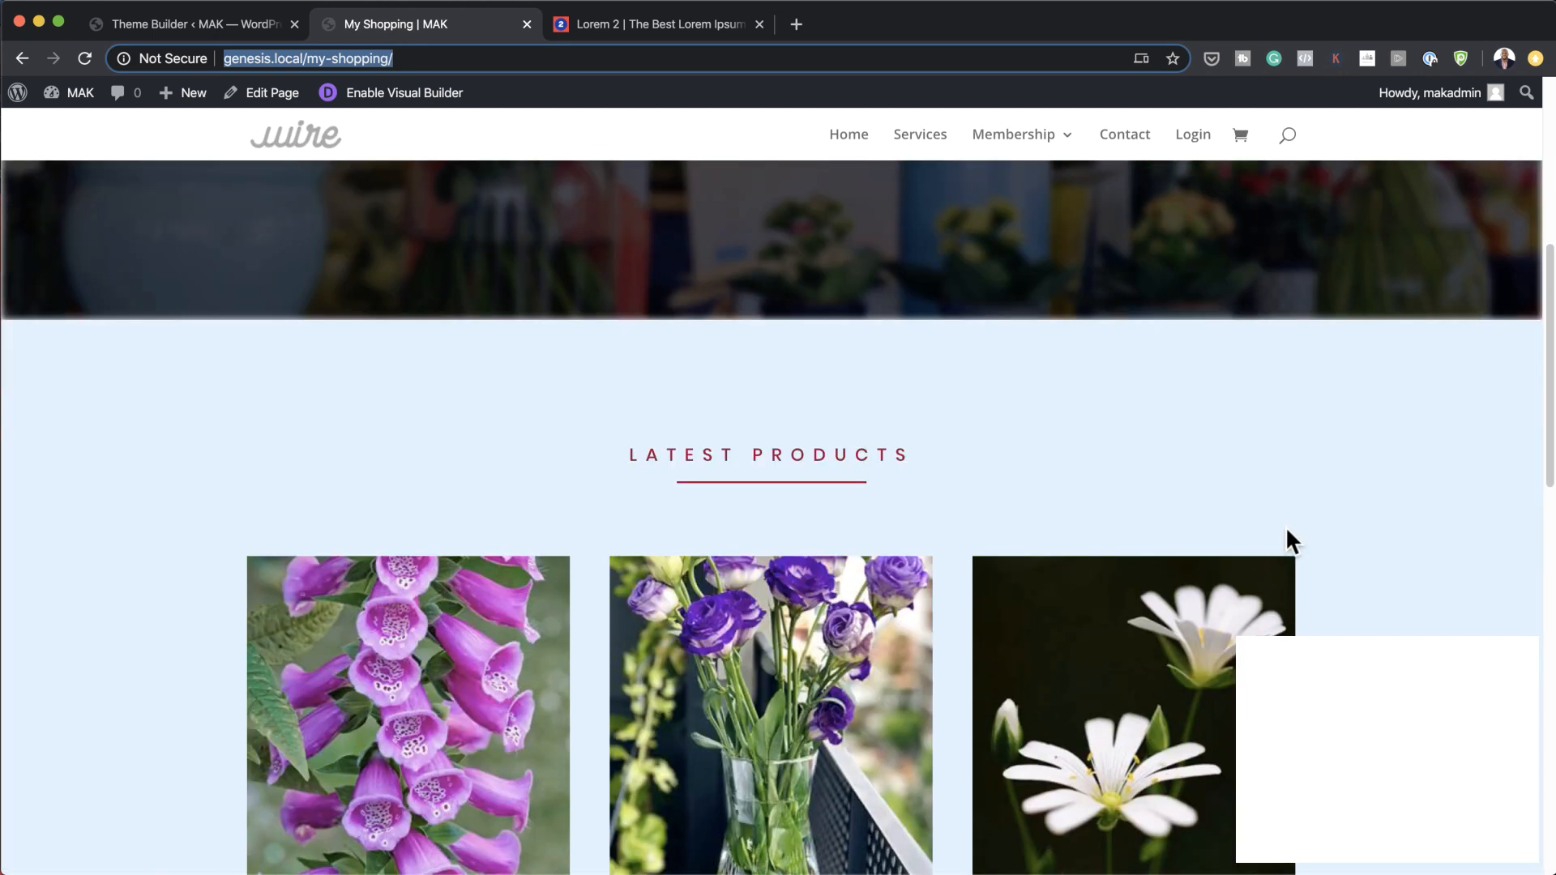
pyautogui.scroll(-2, 1285, 527)
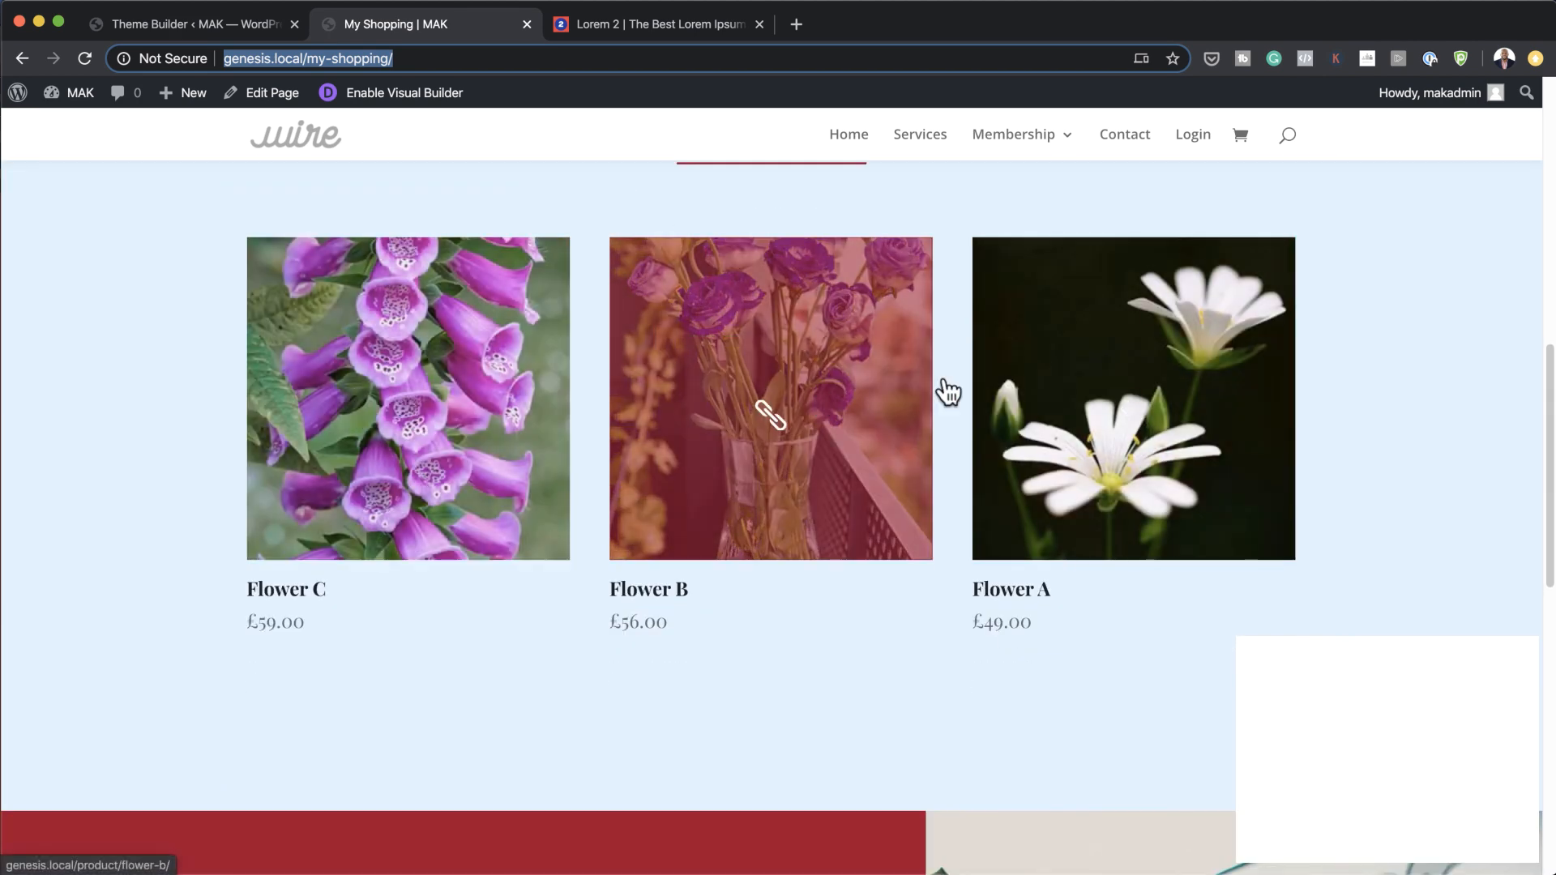
pyautogui.scroll(-7, 1416, 552)
pyautogui.scroll(-14, 1417, 551)
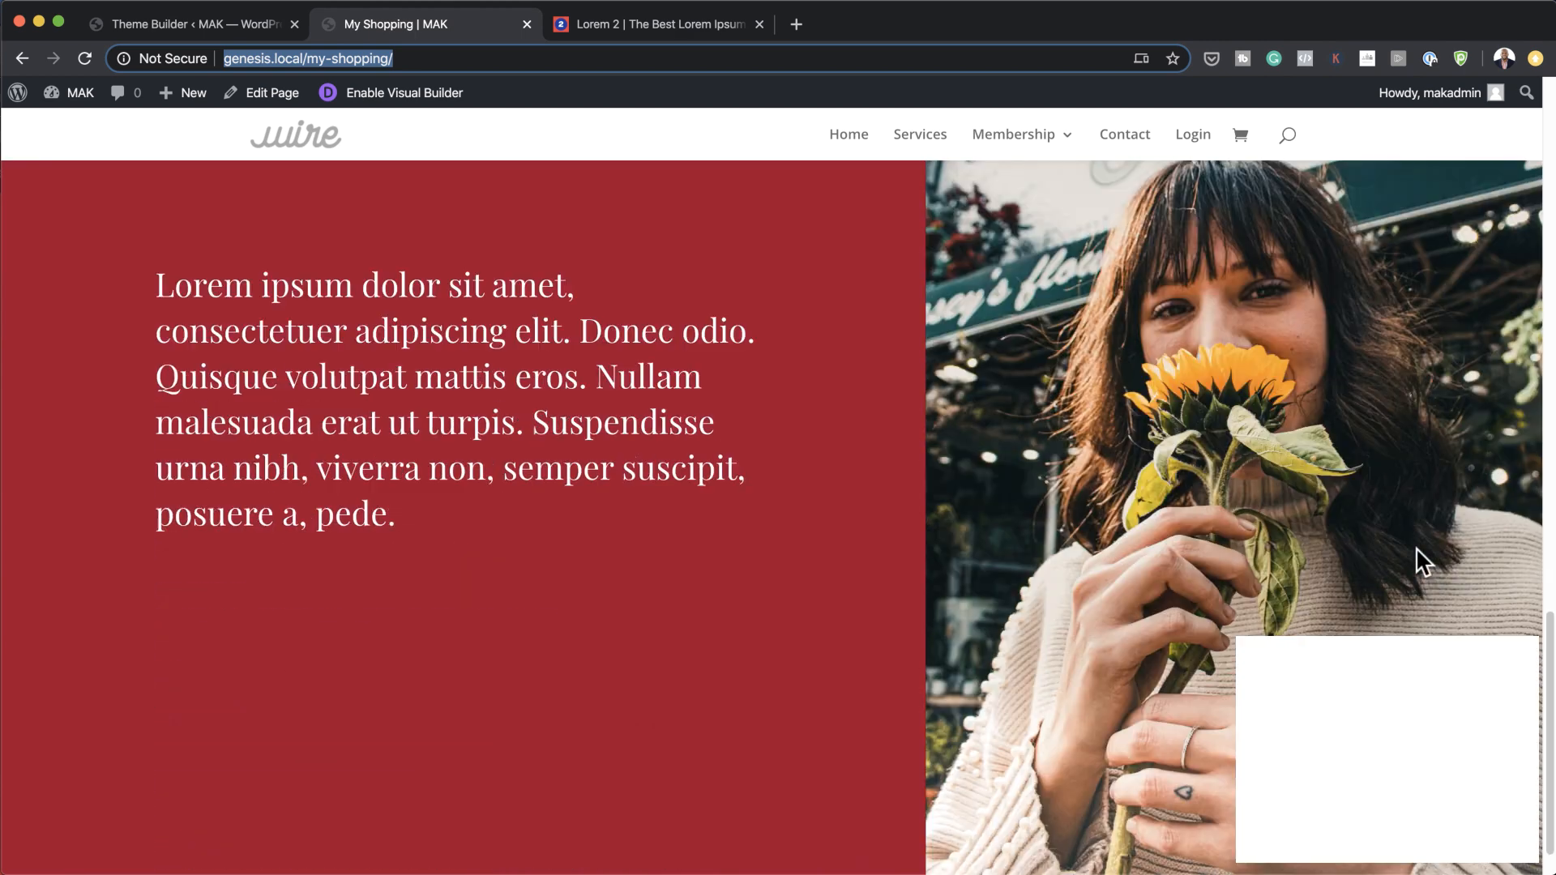
pyautogui.scroll(-1, 1252, 605)
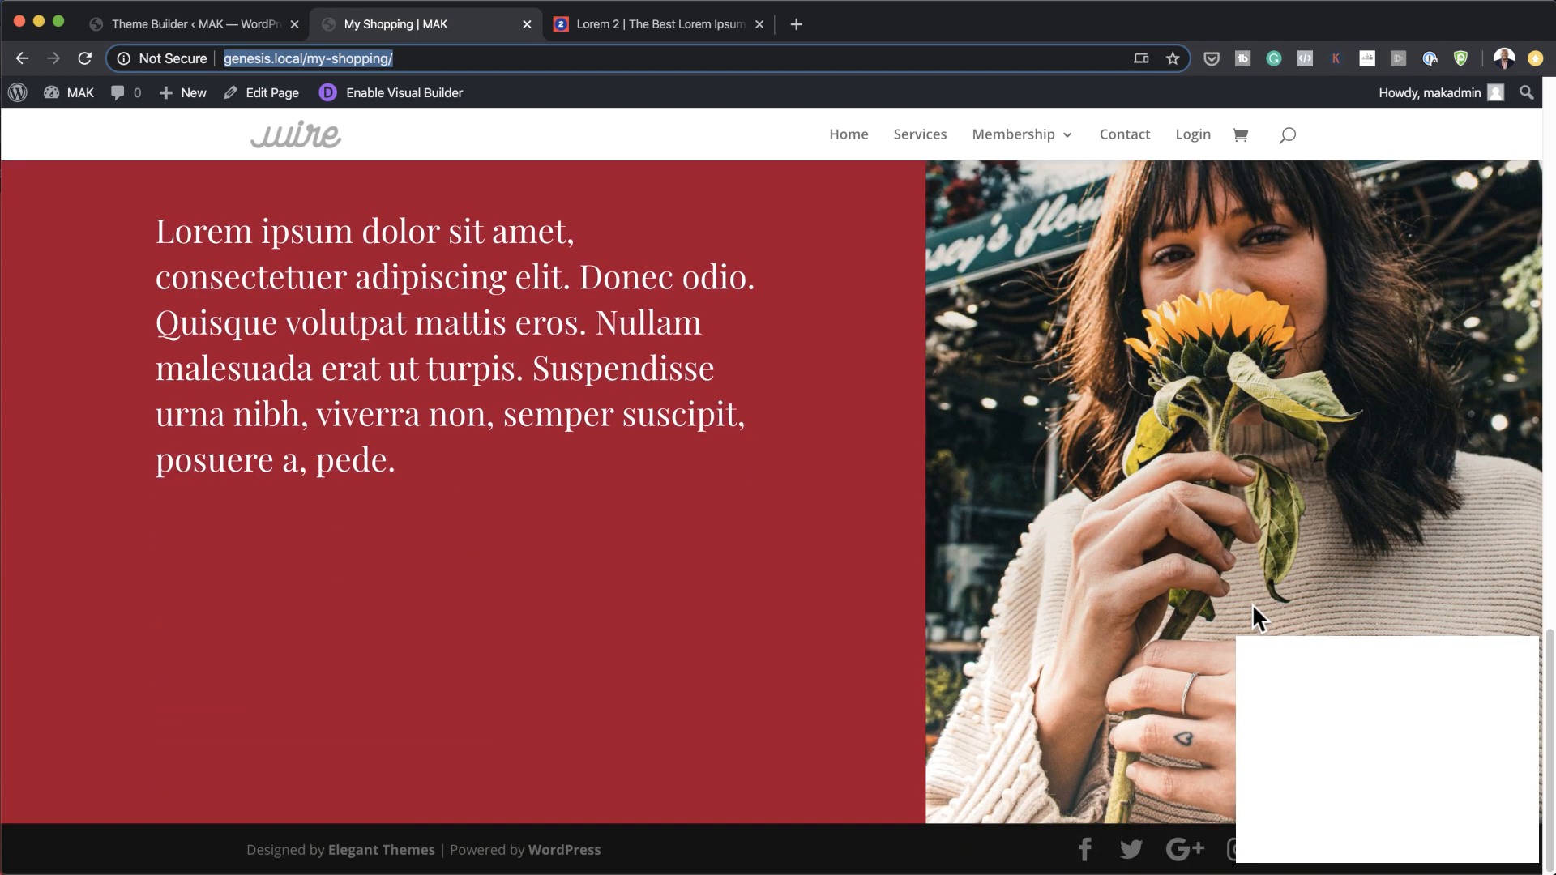
pyautogui.scroll(13, 1252, 604)
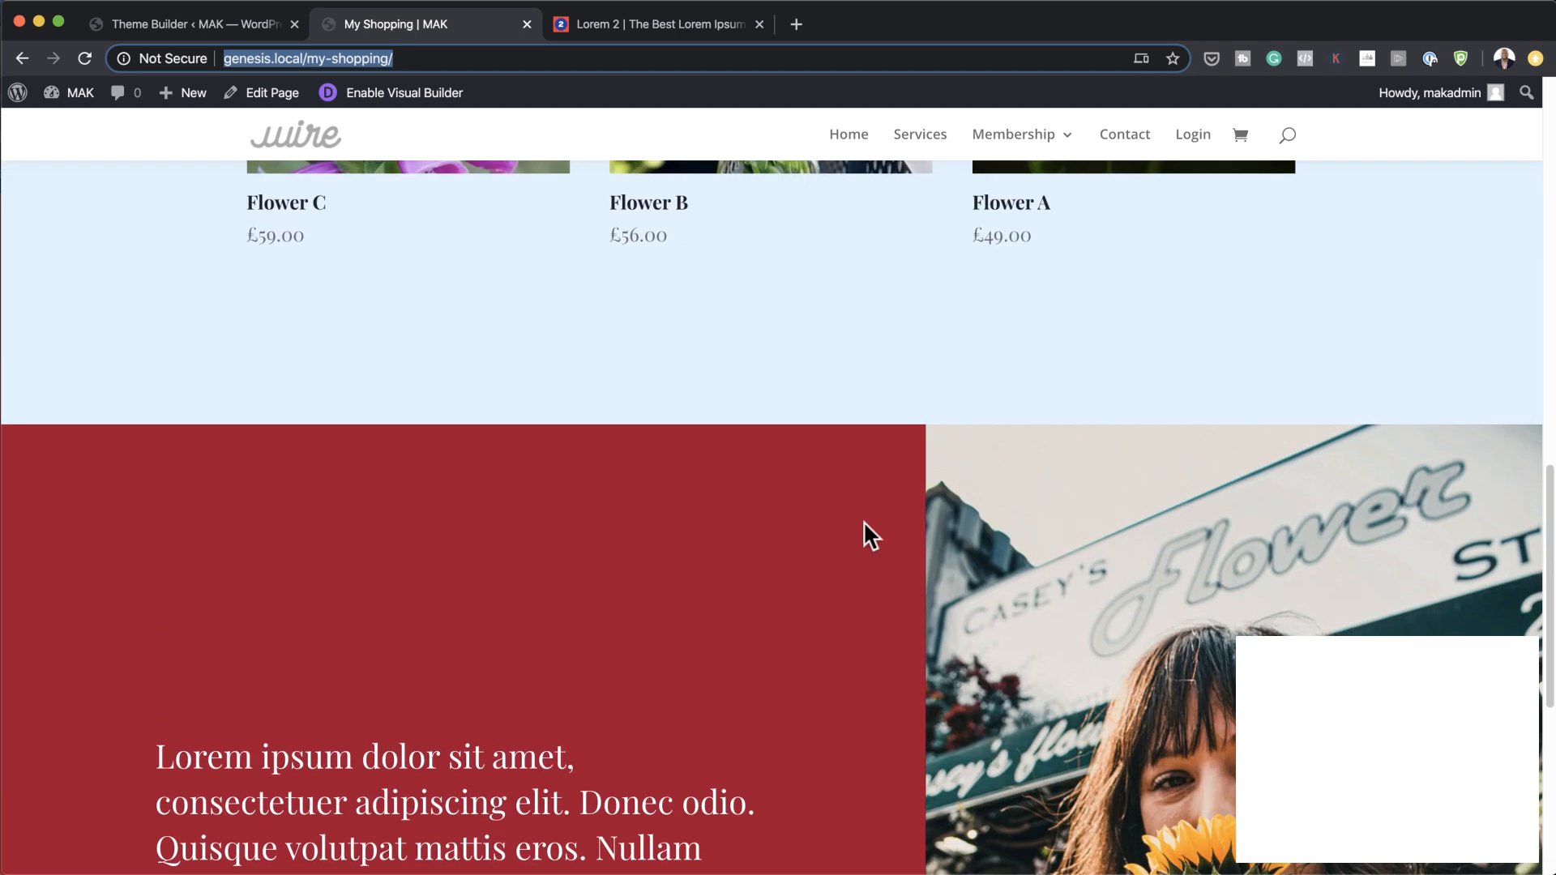
pyautogui.scroll(20, 1255, 542)
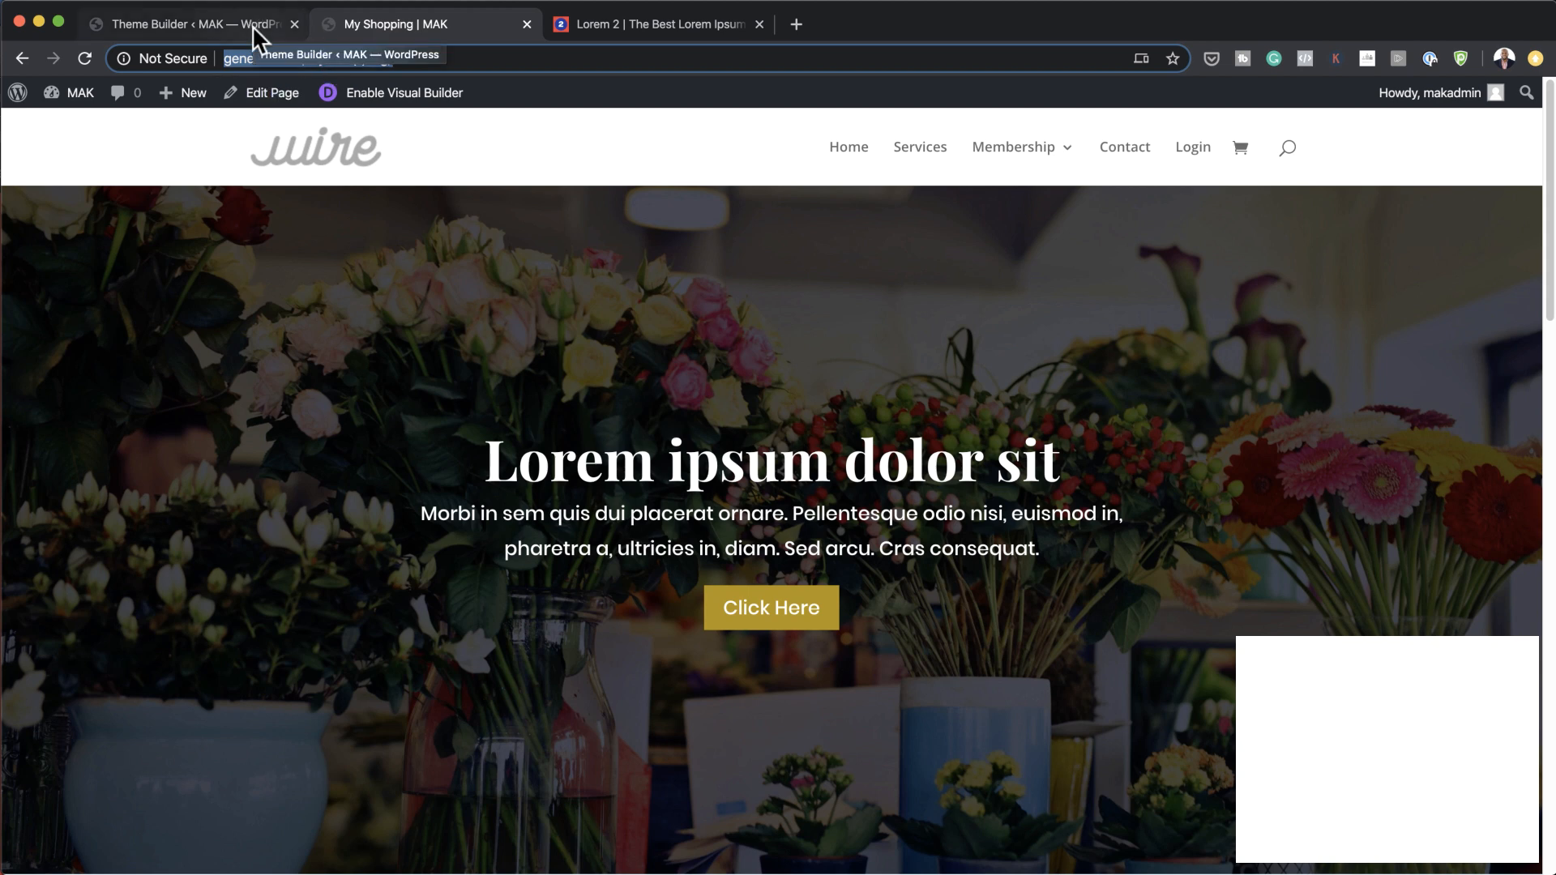
# Return to the Theme Builder, close the global header layout editor and reload the template overview.
pyautogui.click(251, 26)
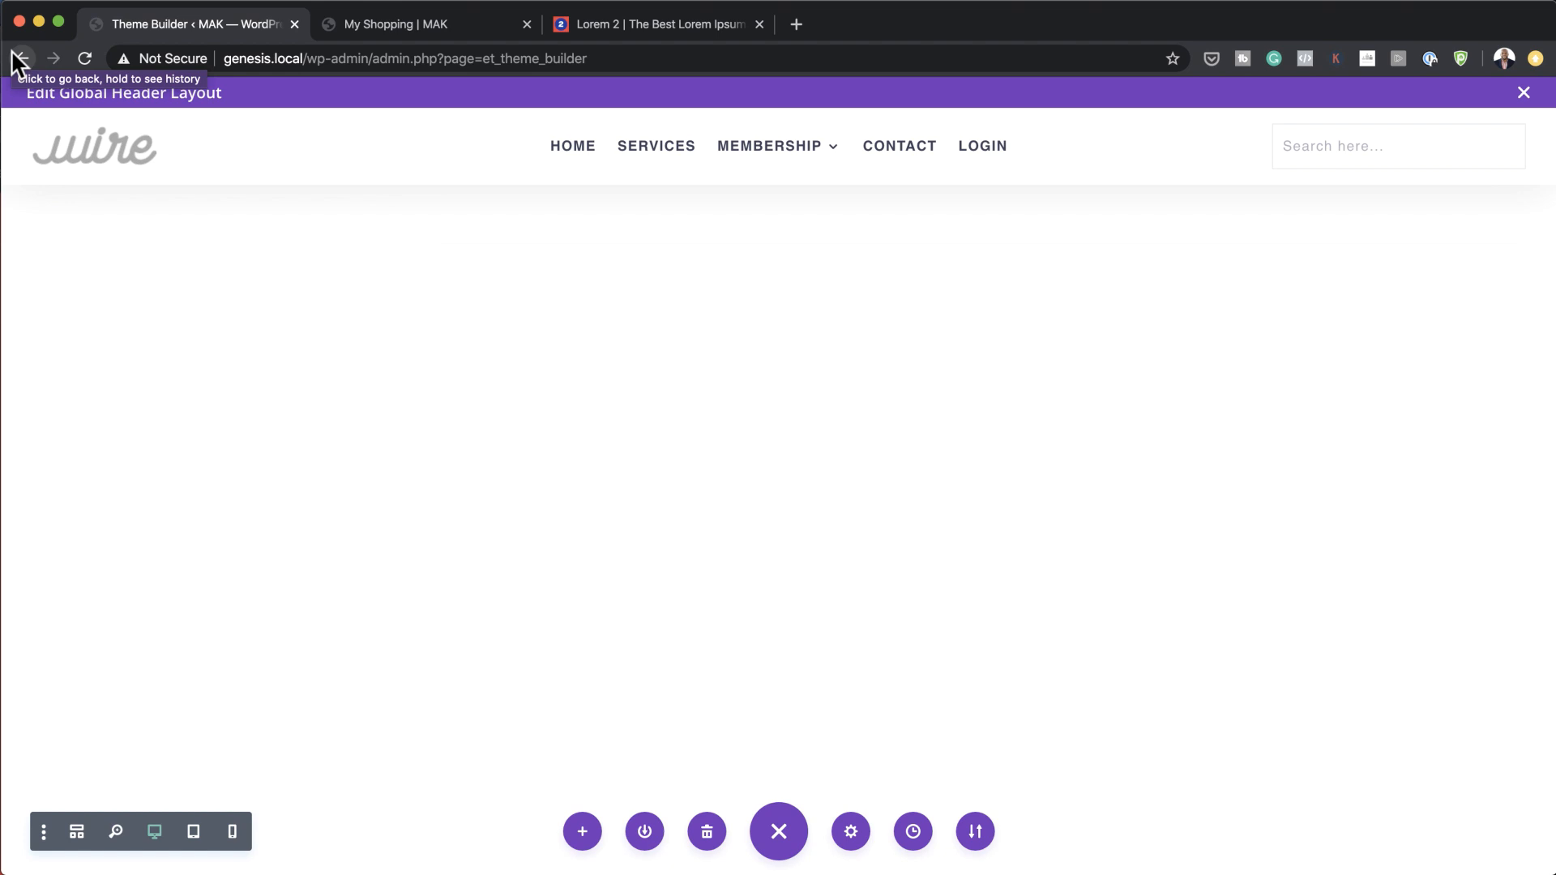
pyautogui.click(1524, 93)
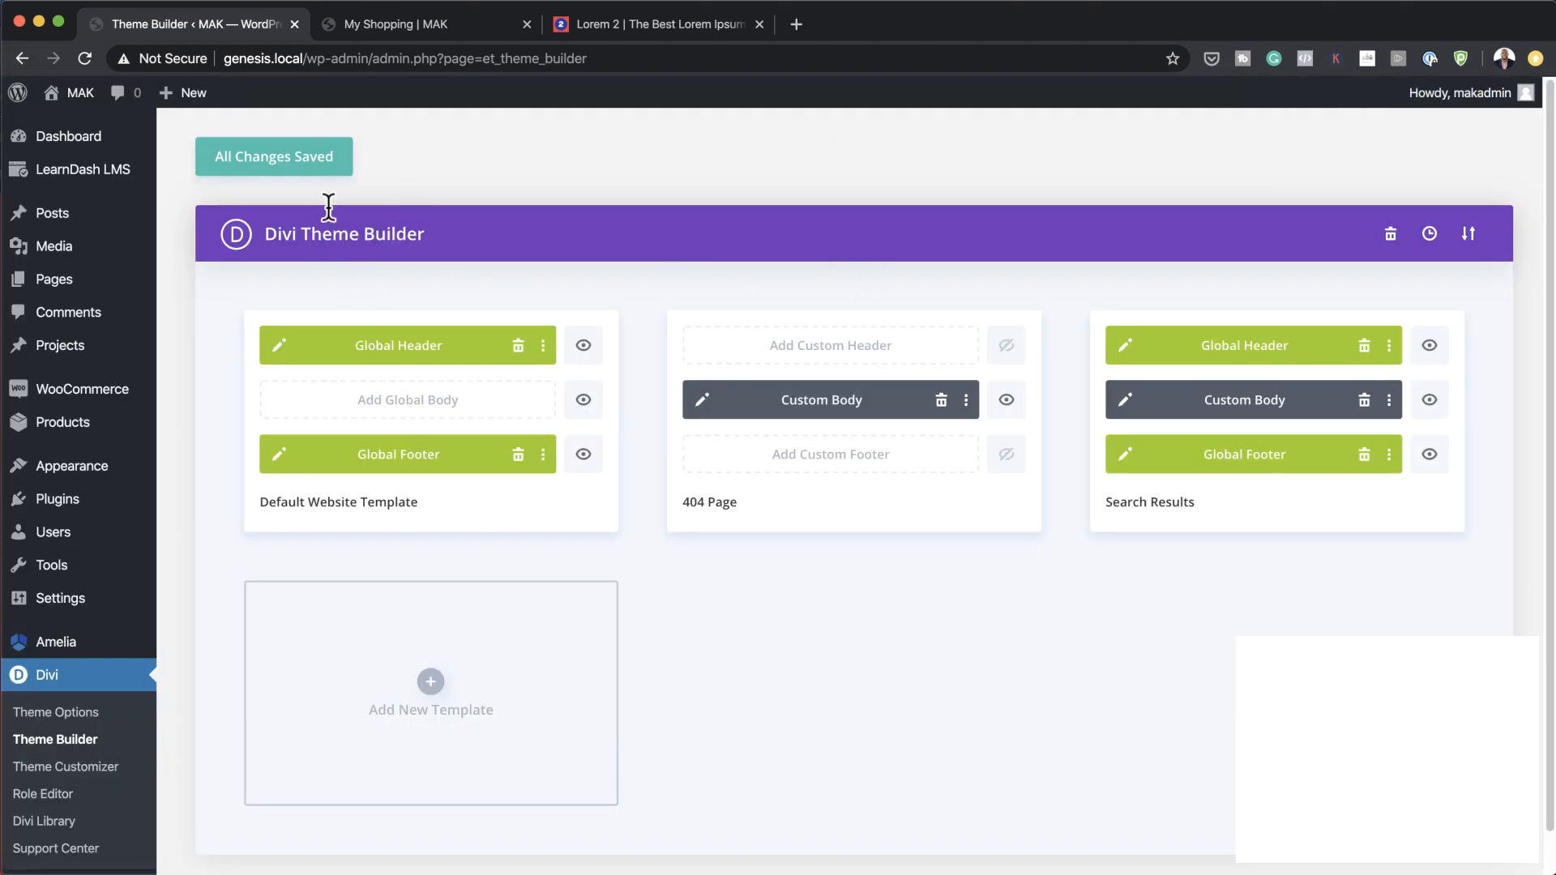
pyautogui.click(85, 58)
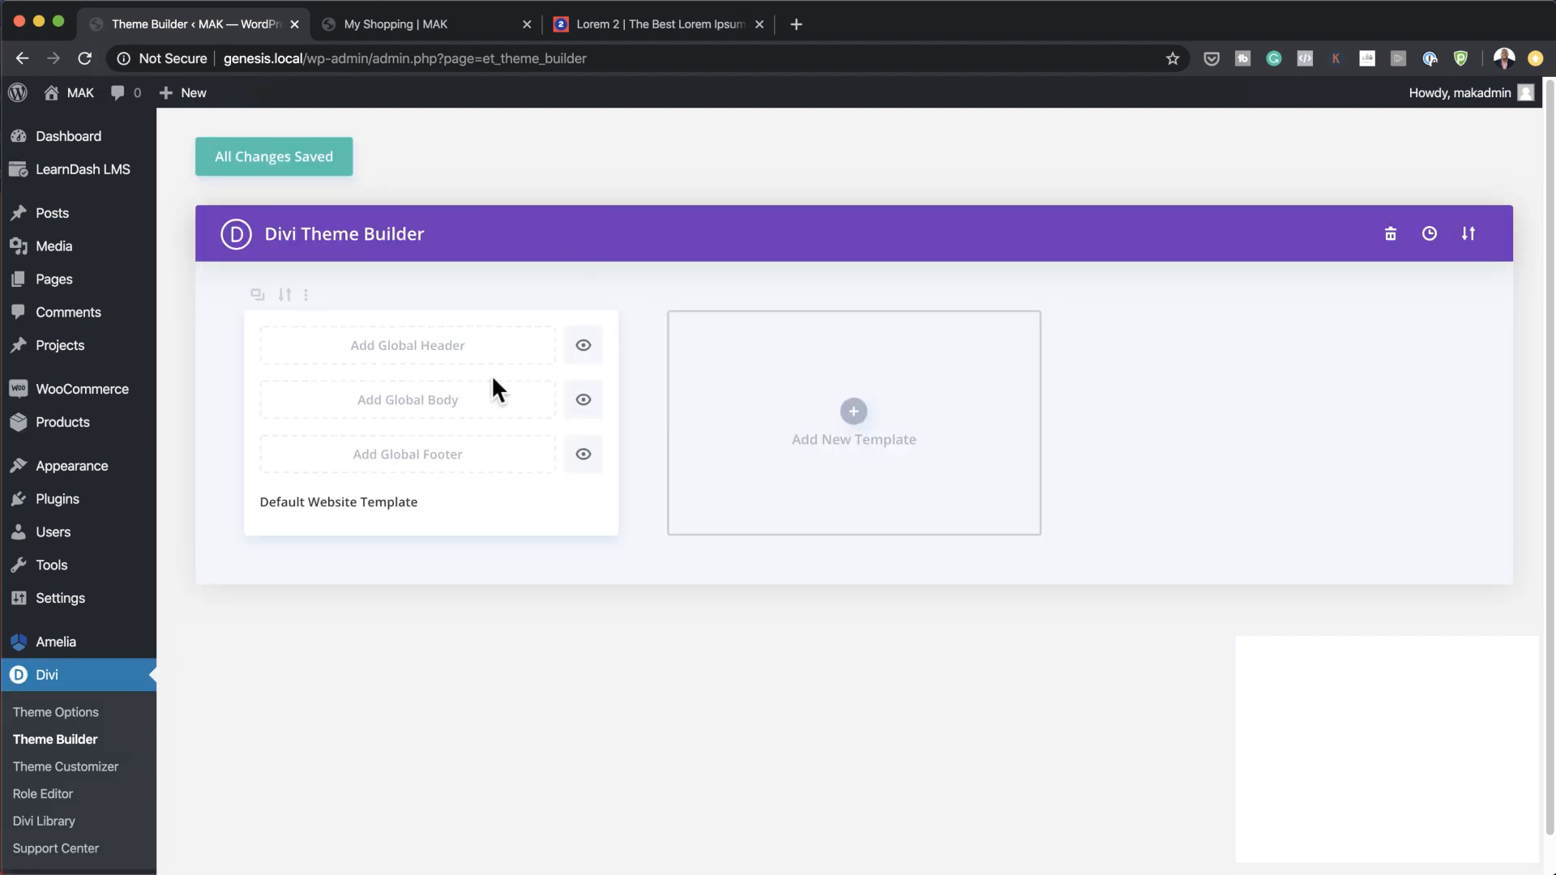
# Import the Genesis-1.5-Light.json templates into the Theme Builder, overriding the default website template and existing assignments, and save the changes.
pyautogui.click(1469, 235)
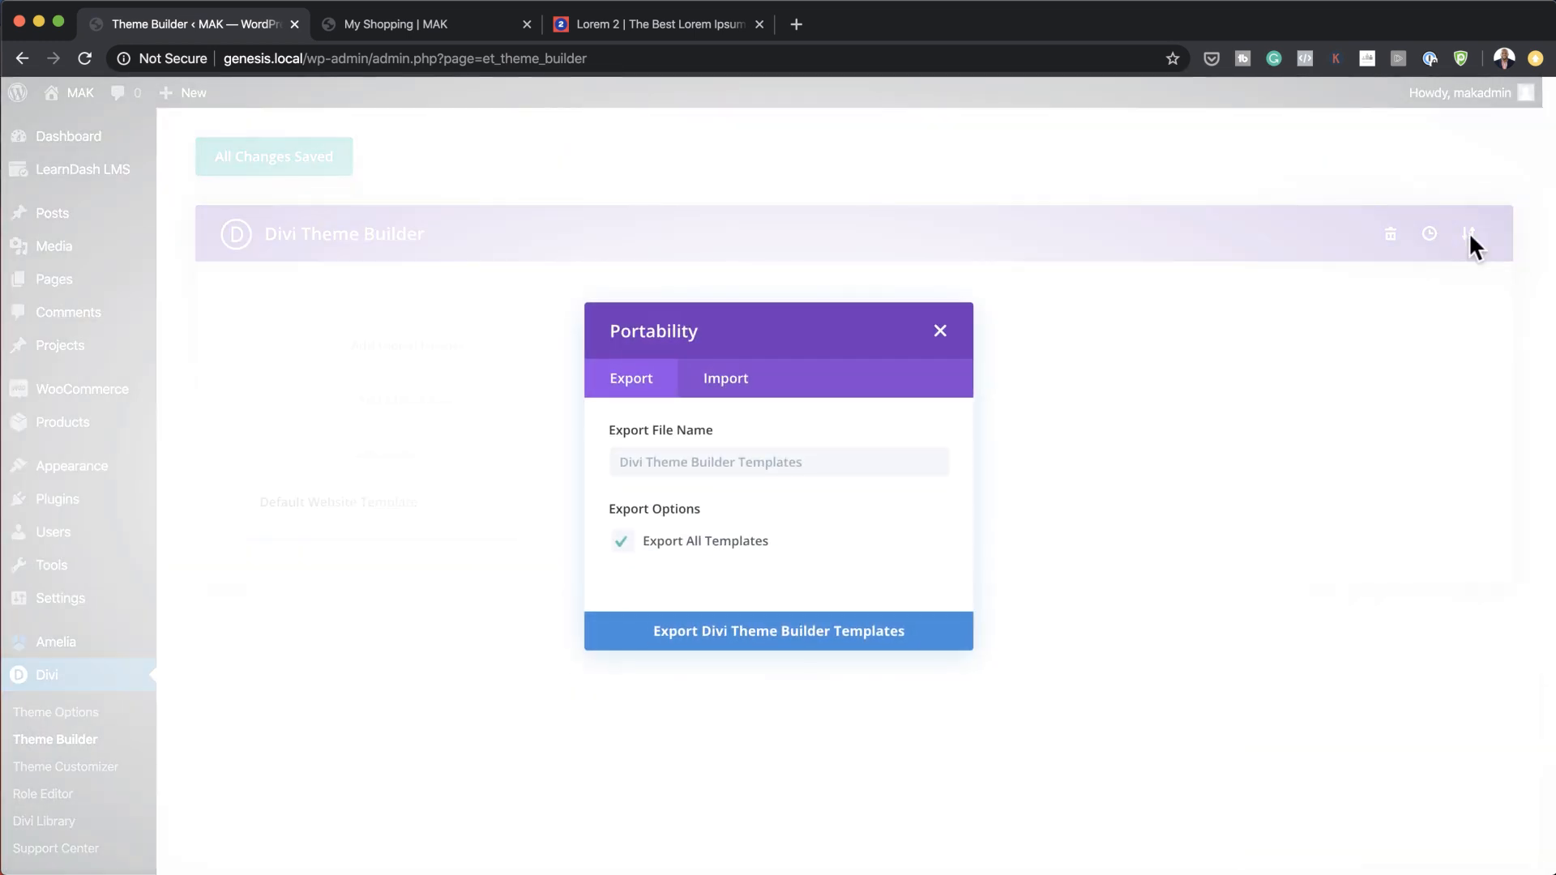
pyautogui.click(733, 391)
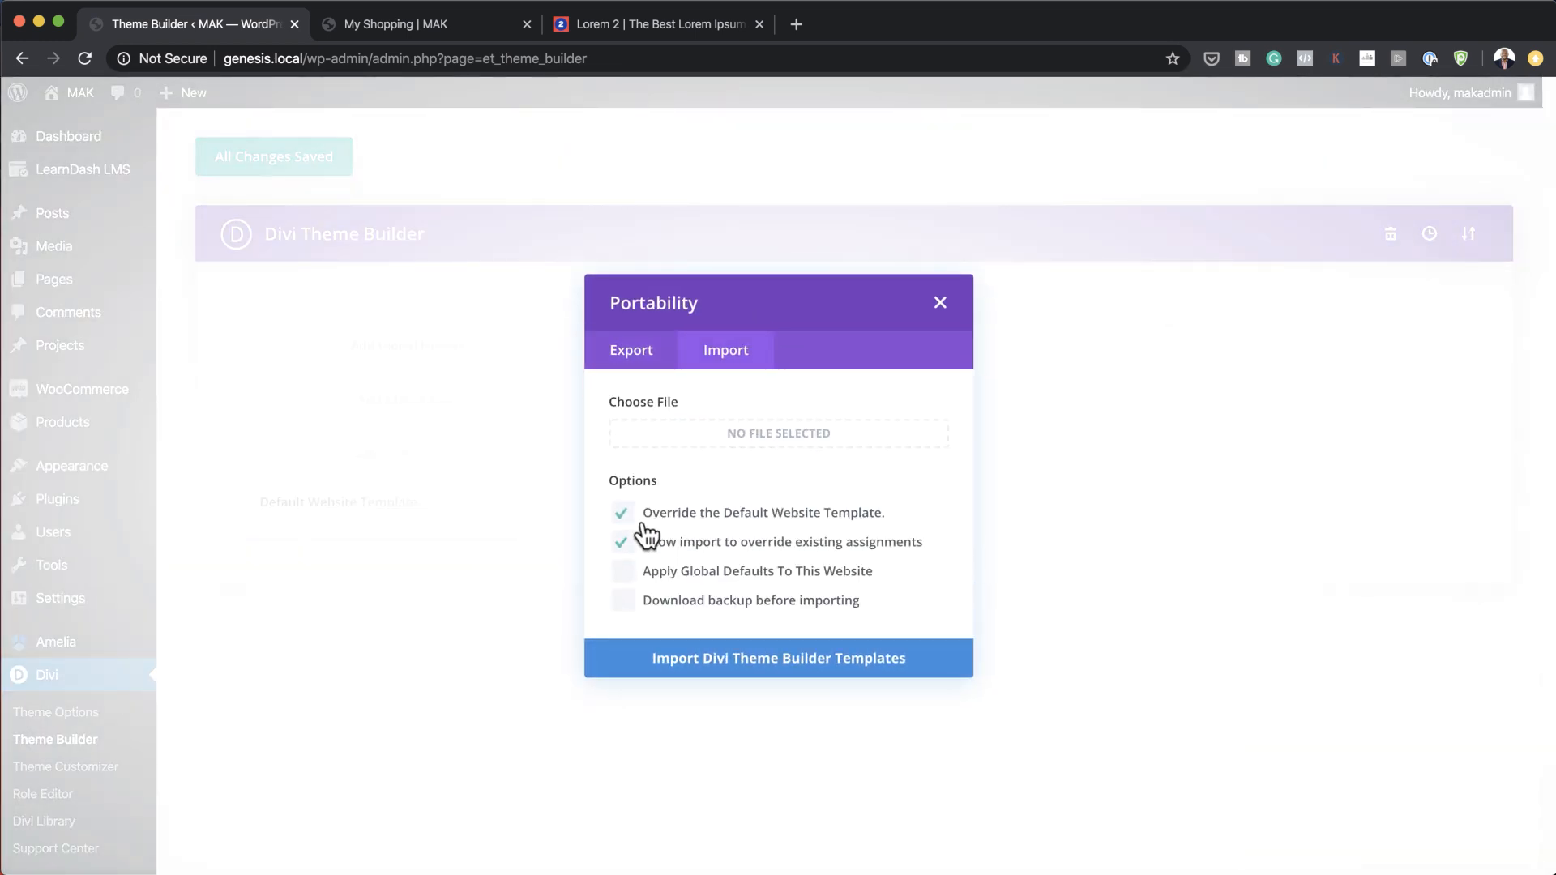
pyautogui.click(804, 446)
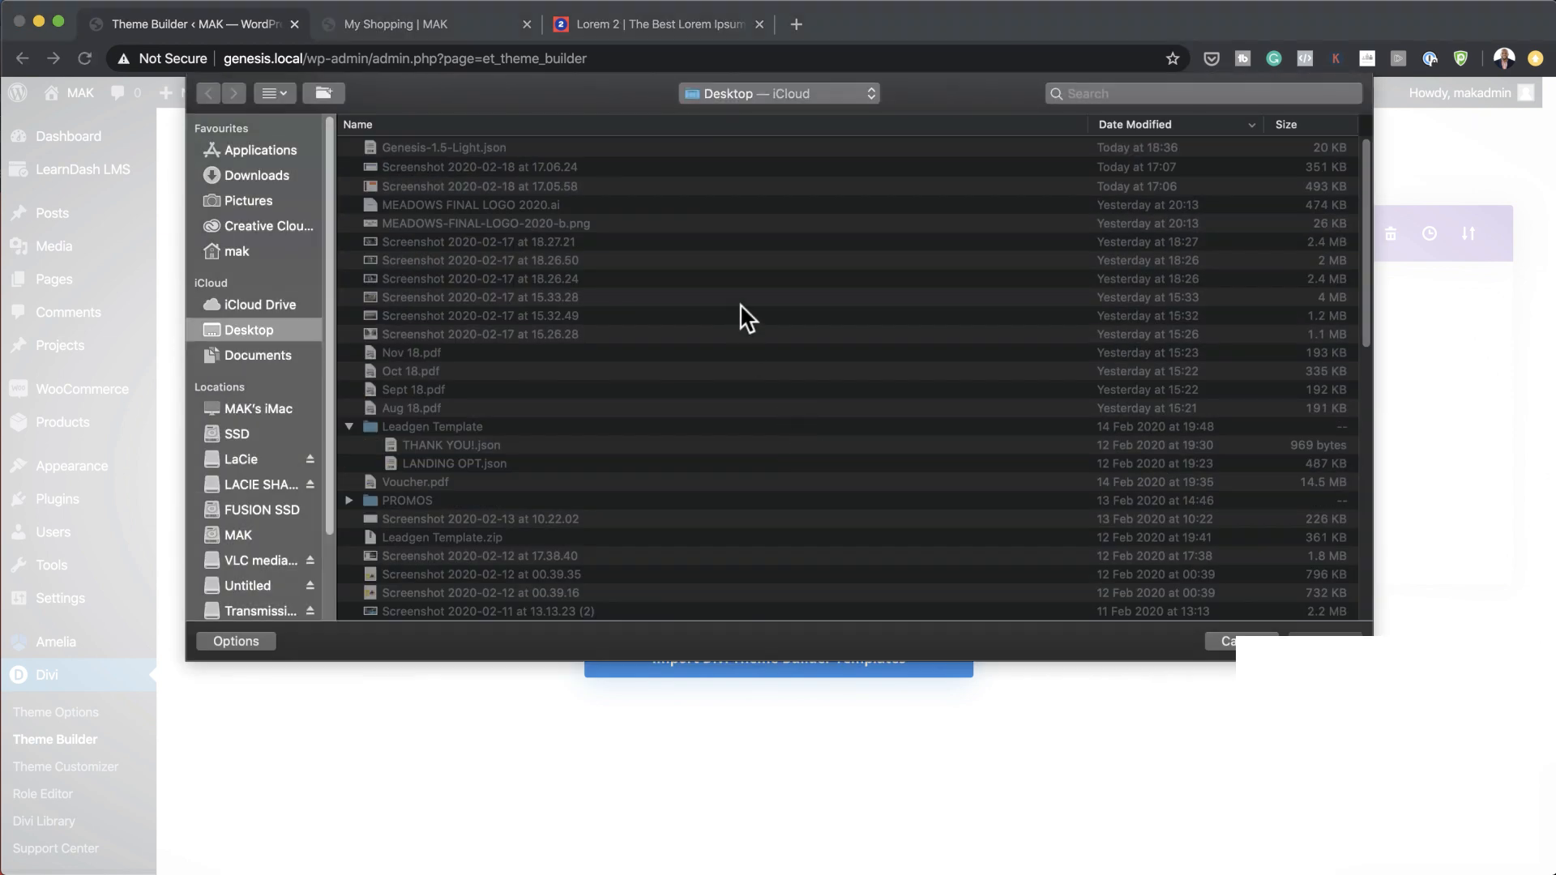
pyautogui.click(516, 150)
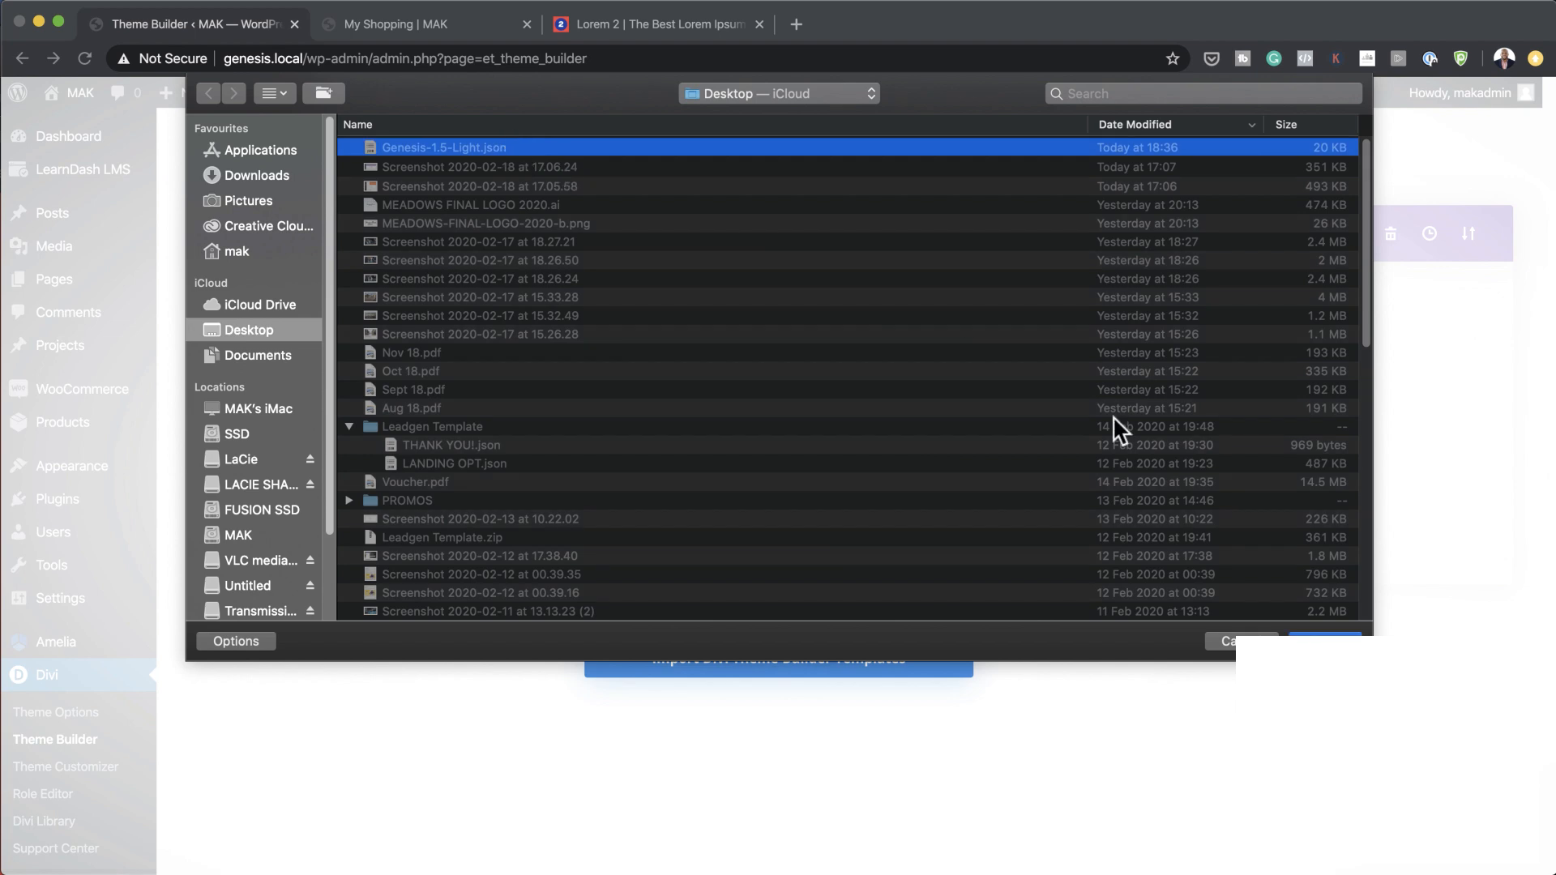
pyautogui.click(1319, 640)
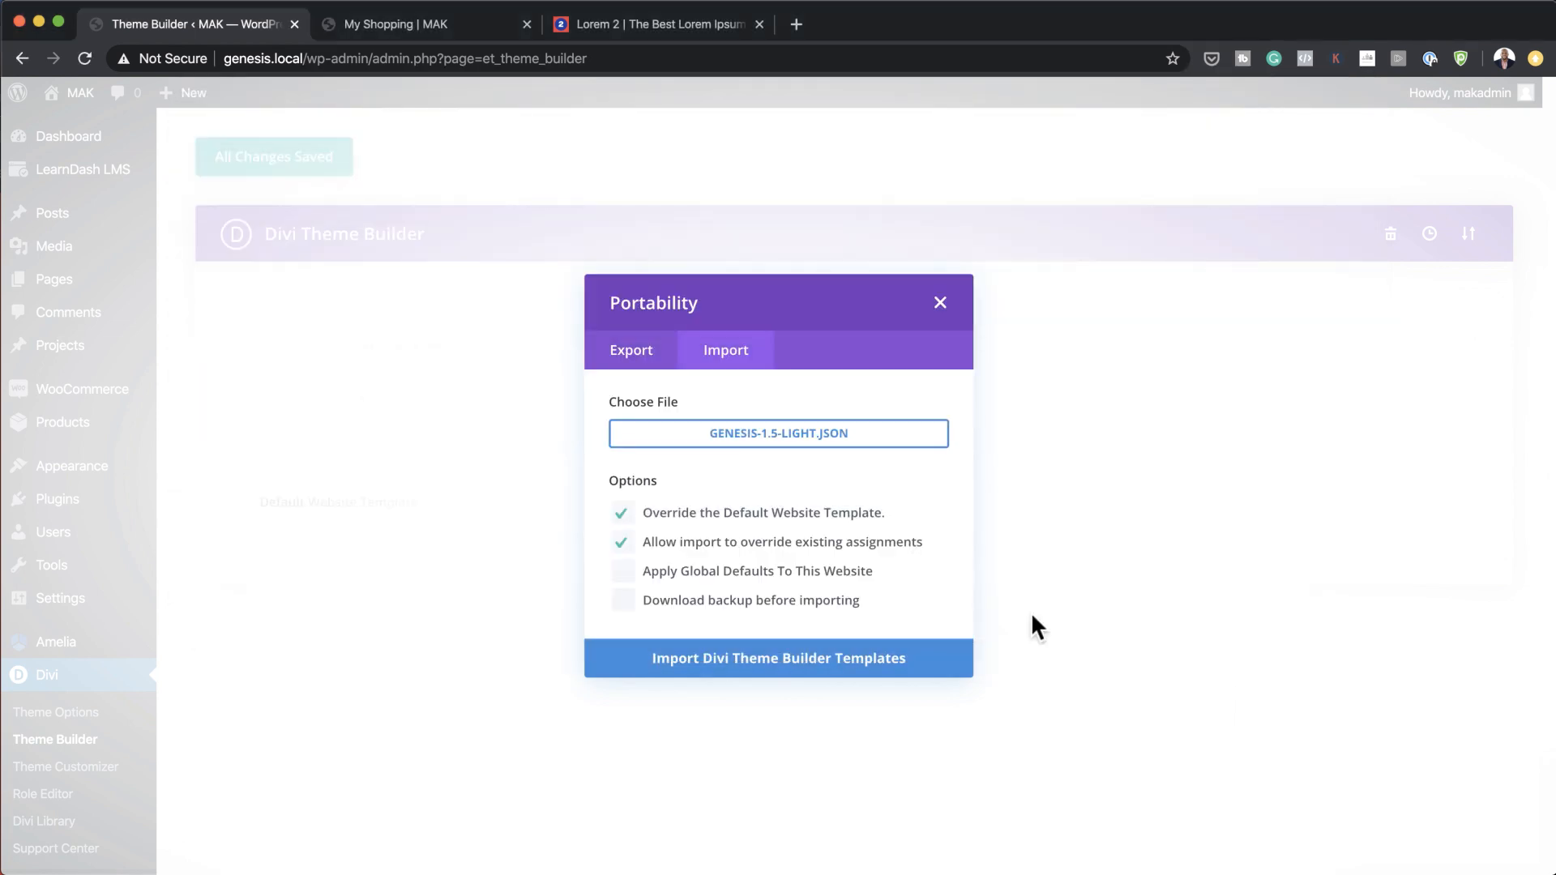
pyautogui.click(814, 663)
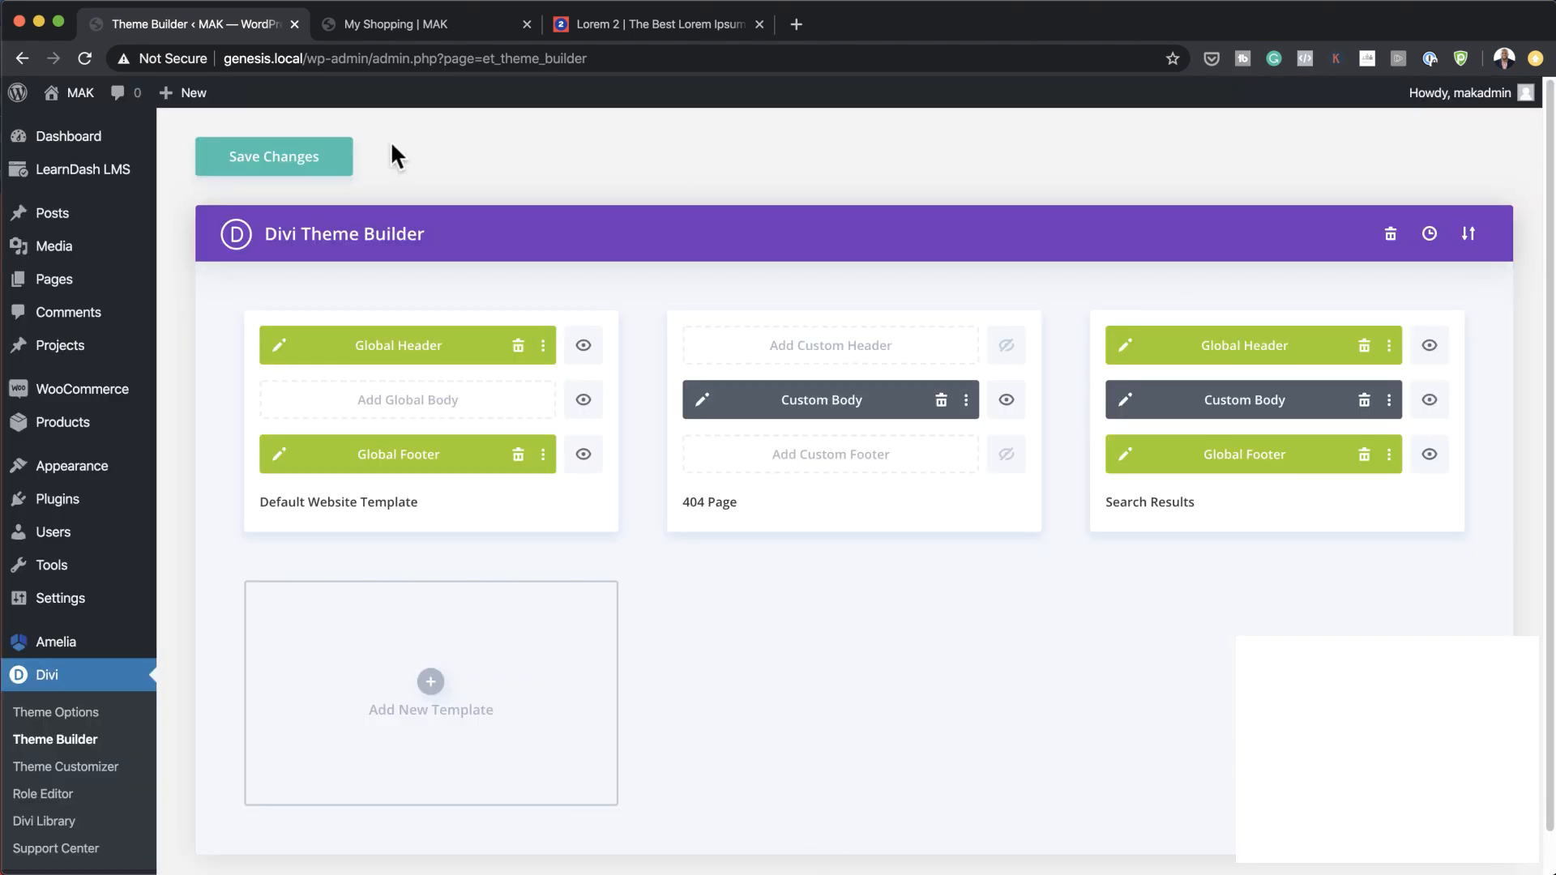
pyautogui.click(296, 156)
# Reload the published My Shopping page and examine its imported global header and footer along with the page sections.
pyautogui.click(449, 26)
pyautogui.click(86, 58)
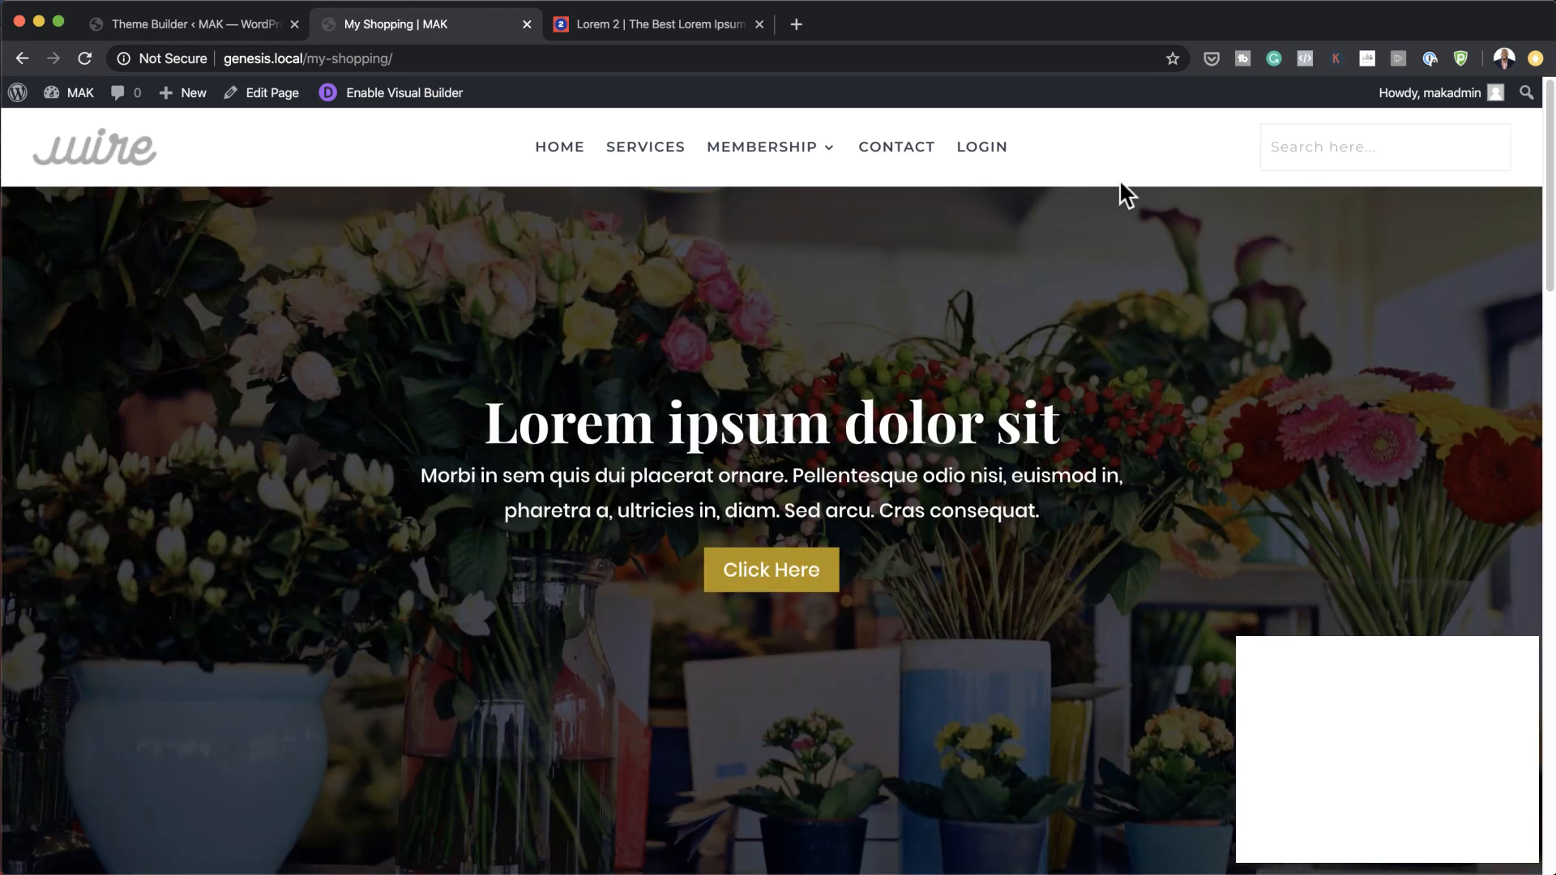
pyautogui.scroll(-3, 1258, 491)
pyautogui.scroll(-1, 1257, 488)
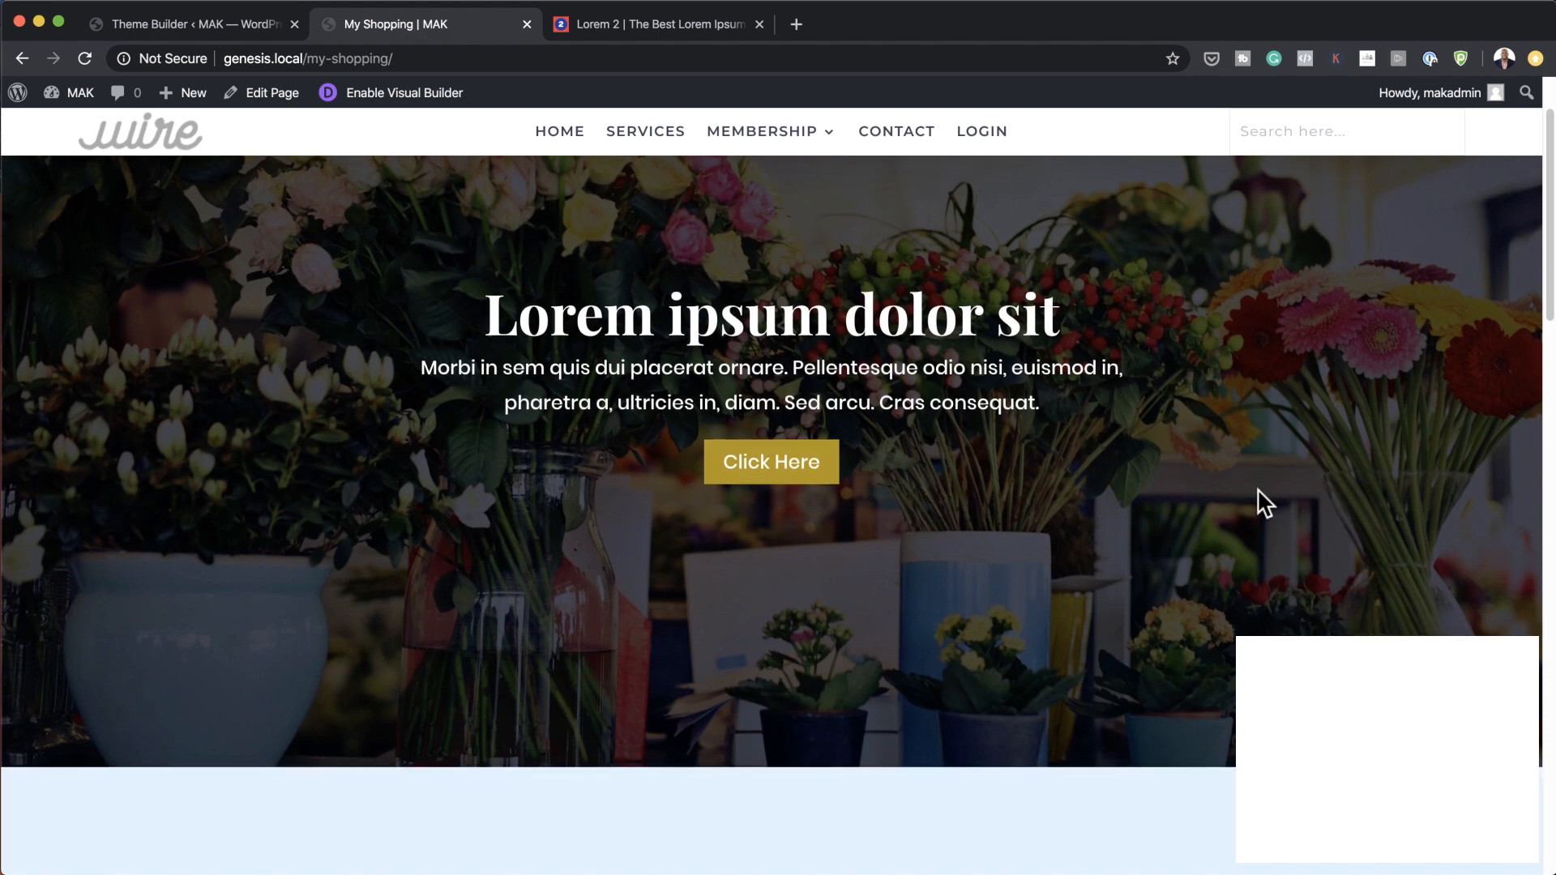
pyautogui.scroll(-18, 1257, 488)
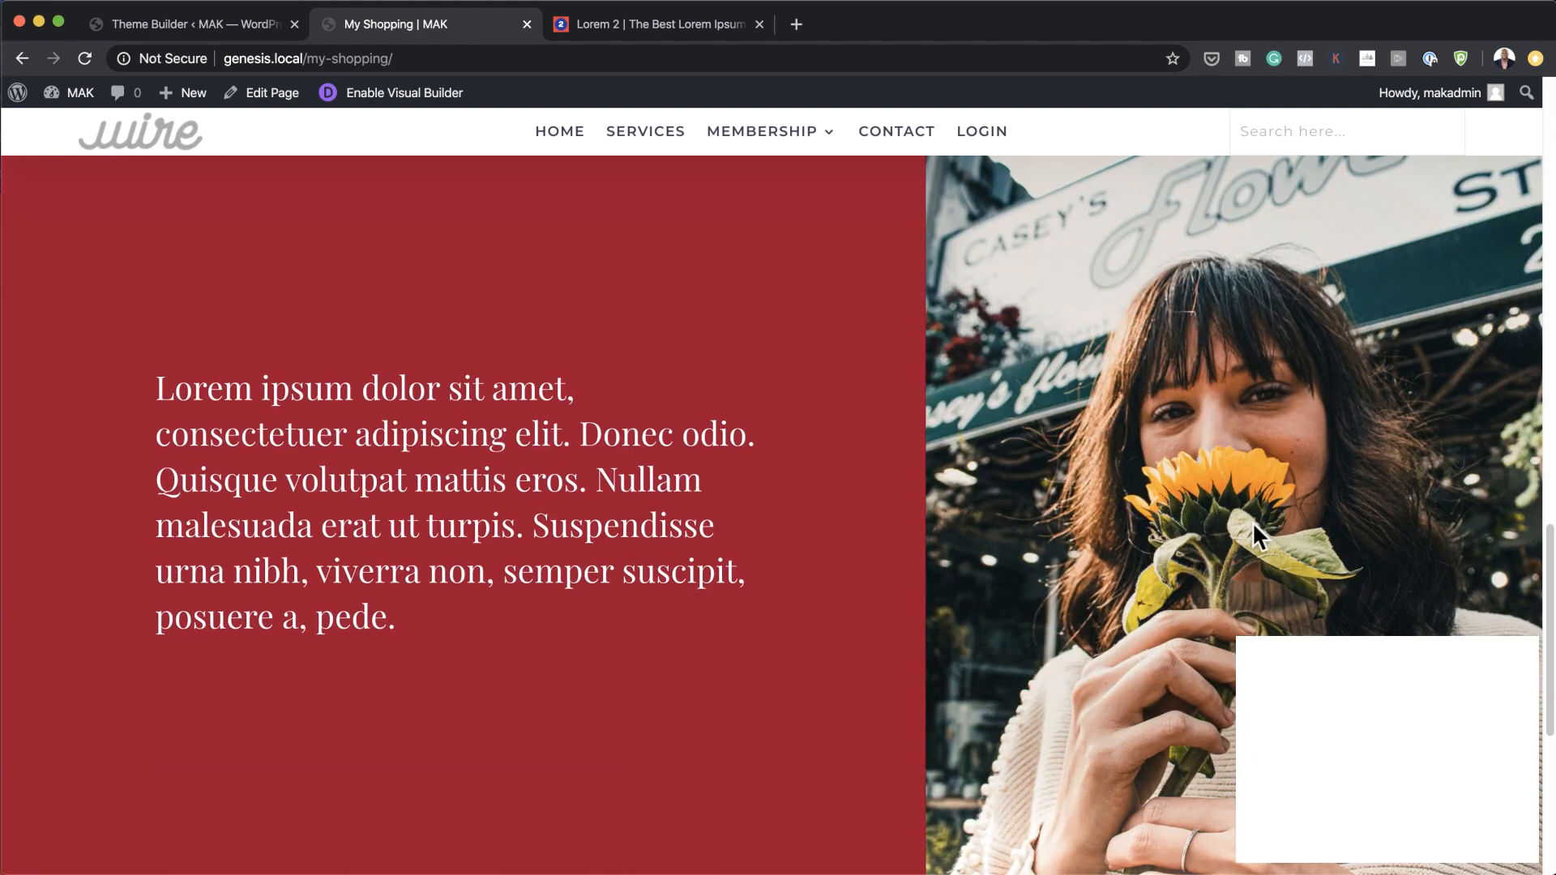
pyautogui.scroll(-10, 1254, 527)
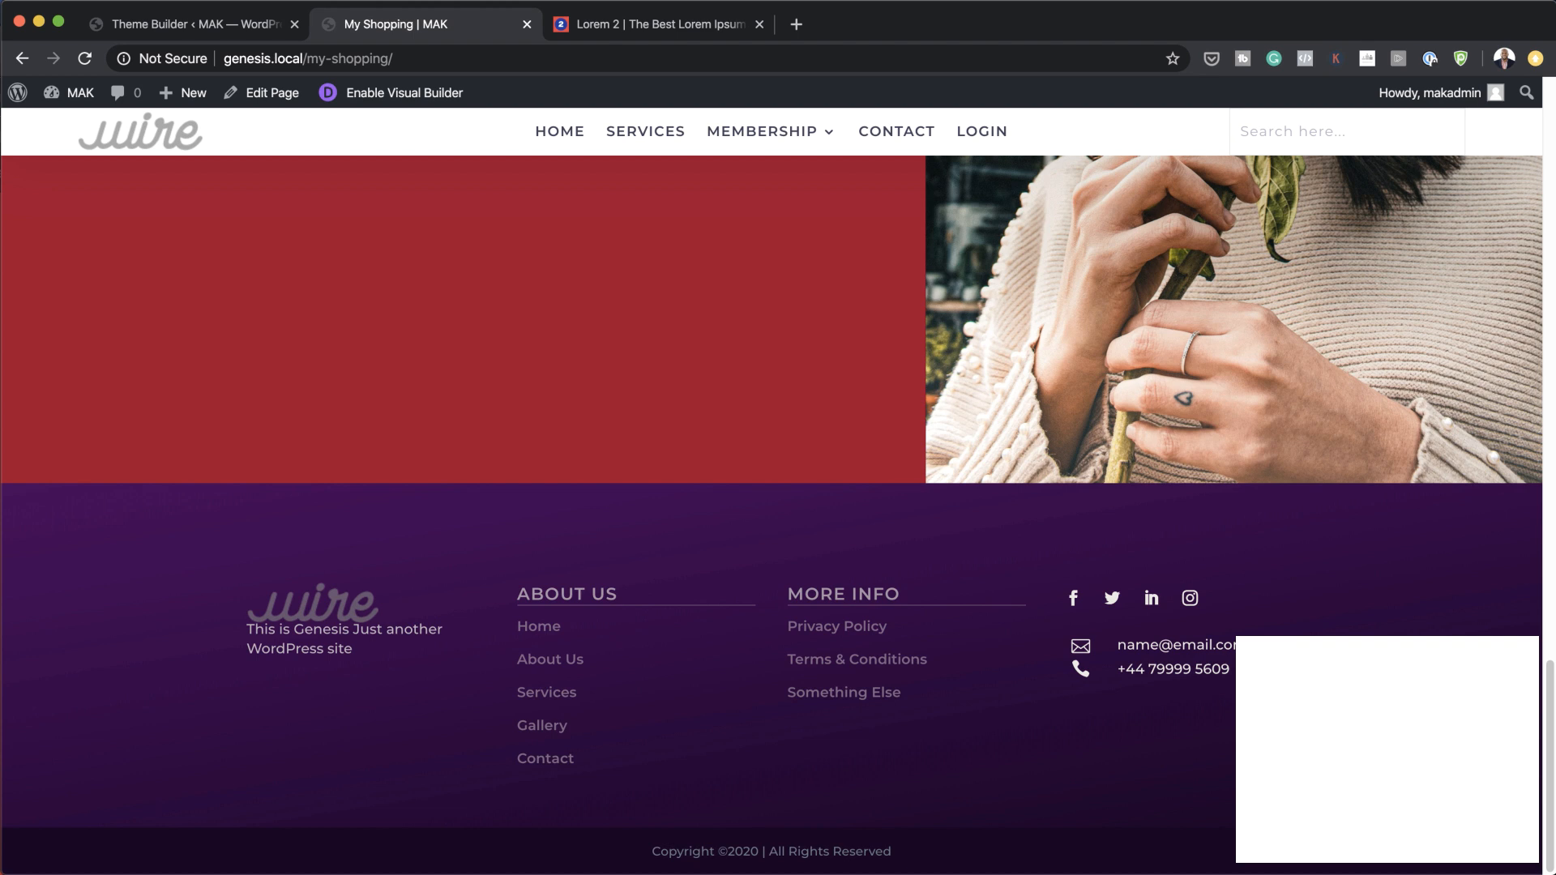
pyautogui.press('super+Tab')
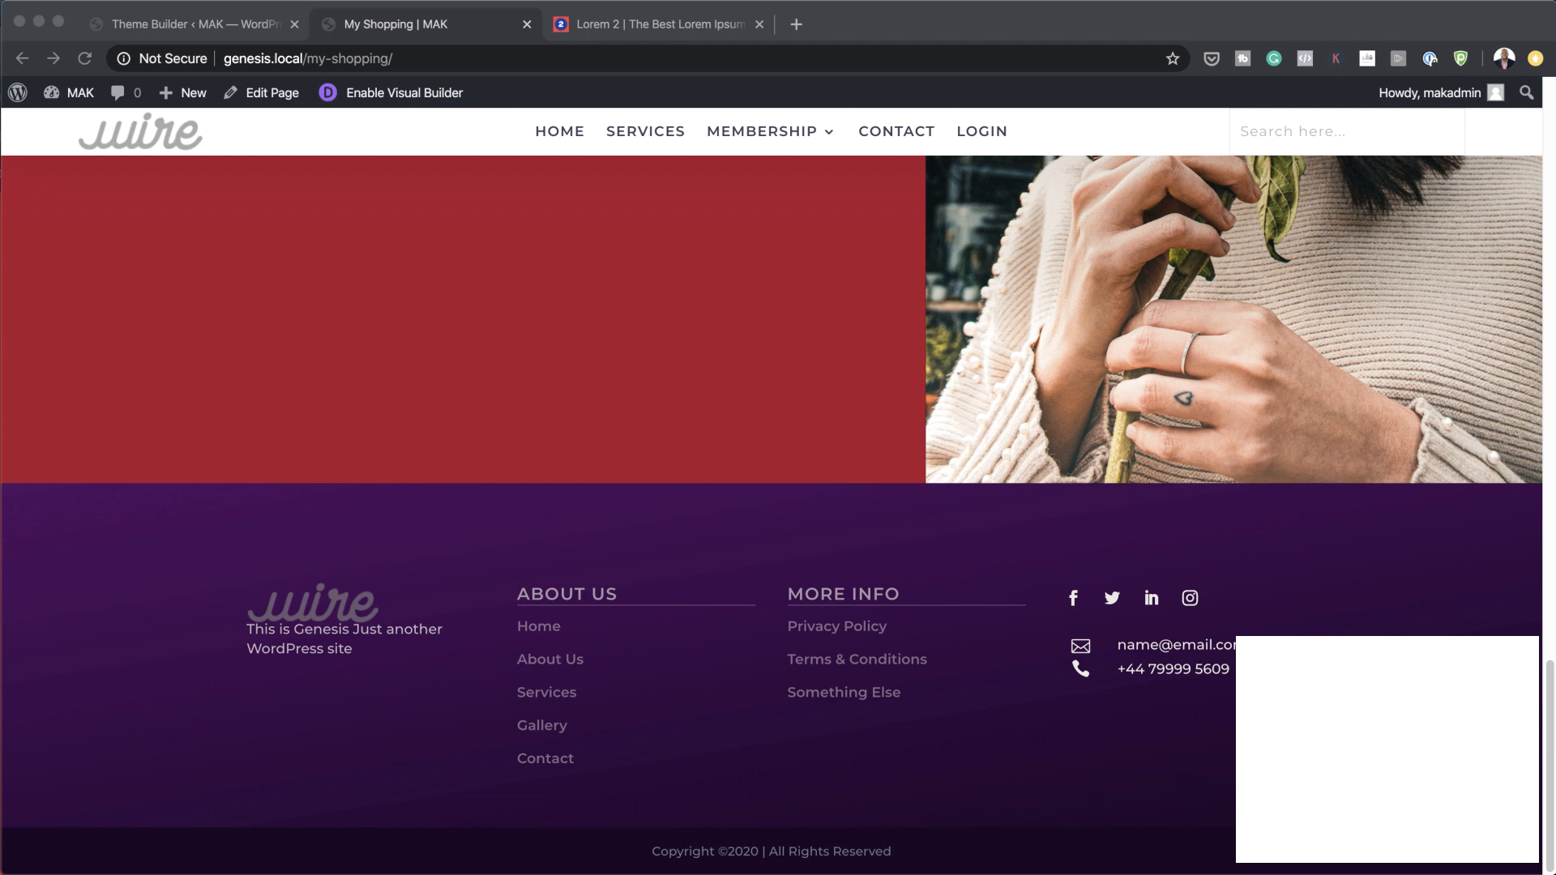
# Return to the Theme Builder and set both background gradient colours of the global footer's main section to #212227.
pyautogui.click(247, 24)
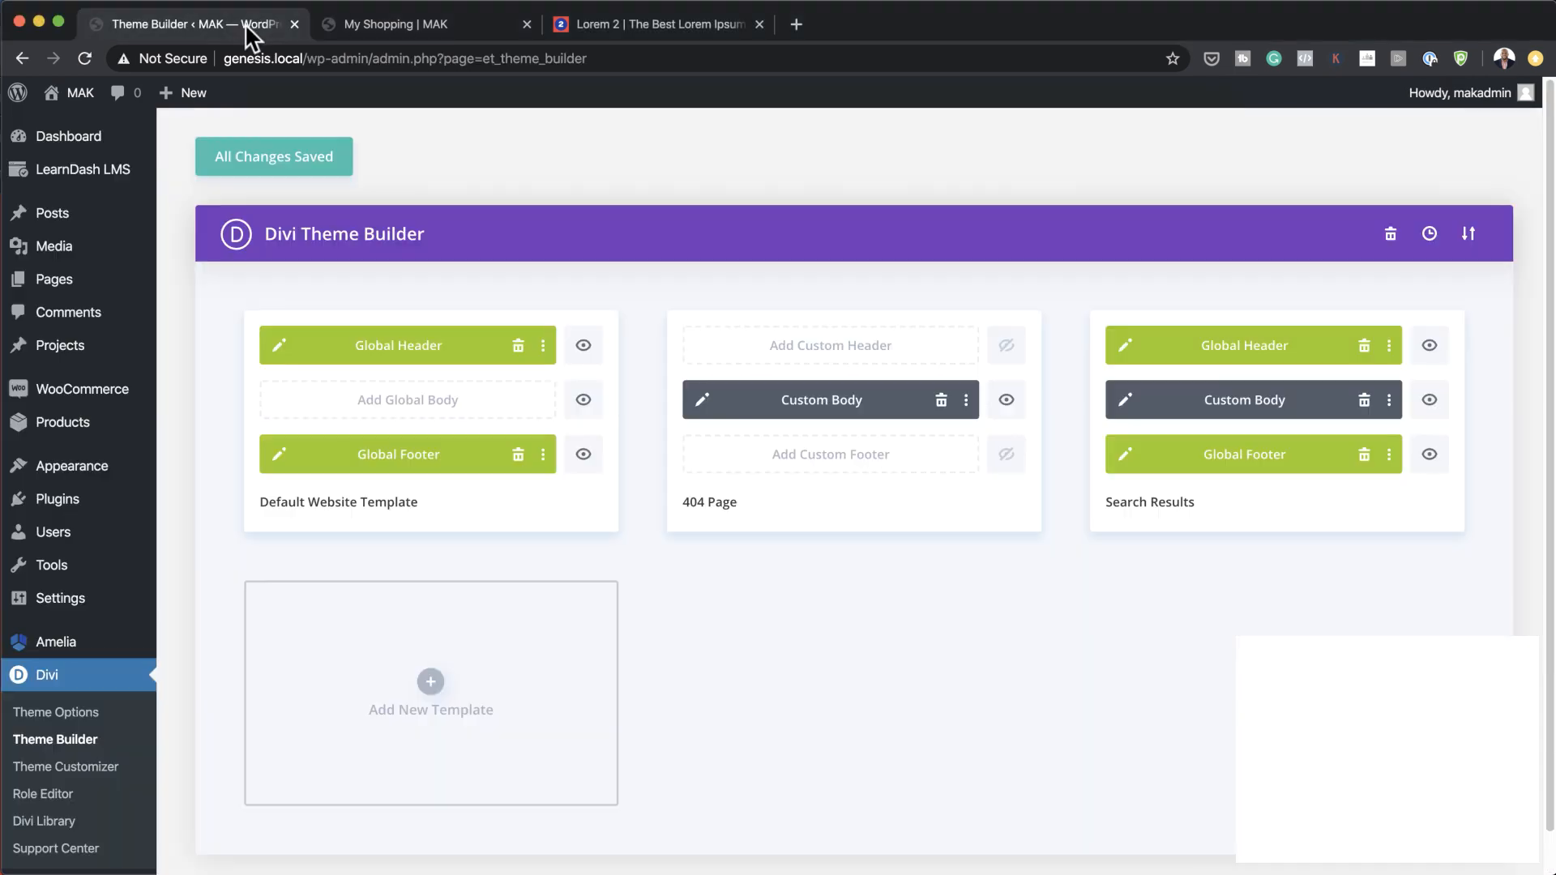
pyautogui.click(279, 454)
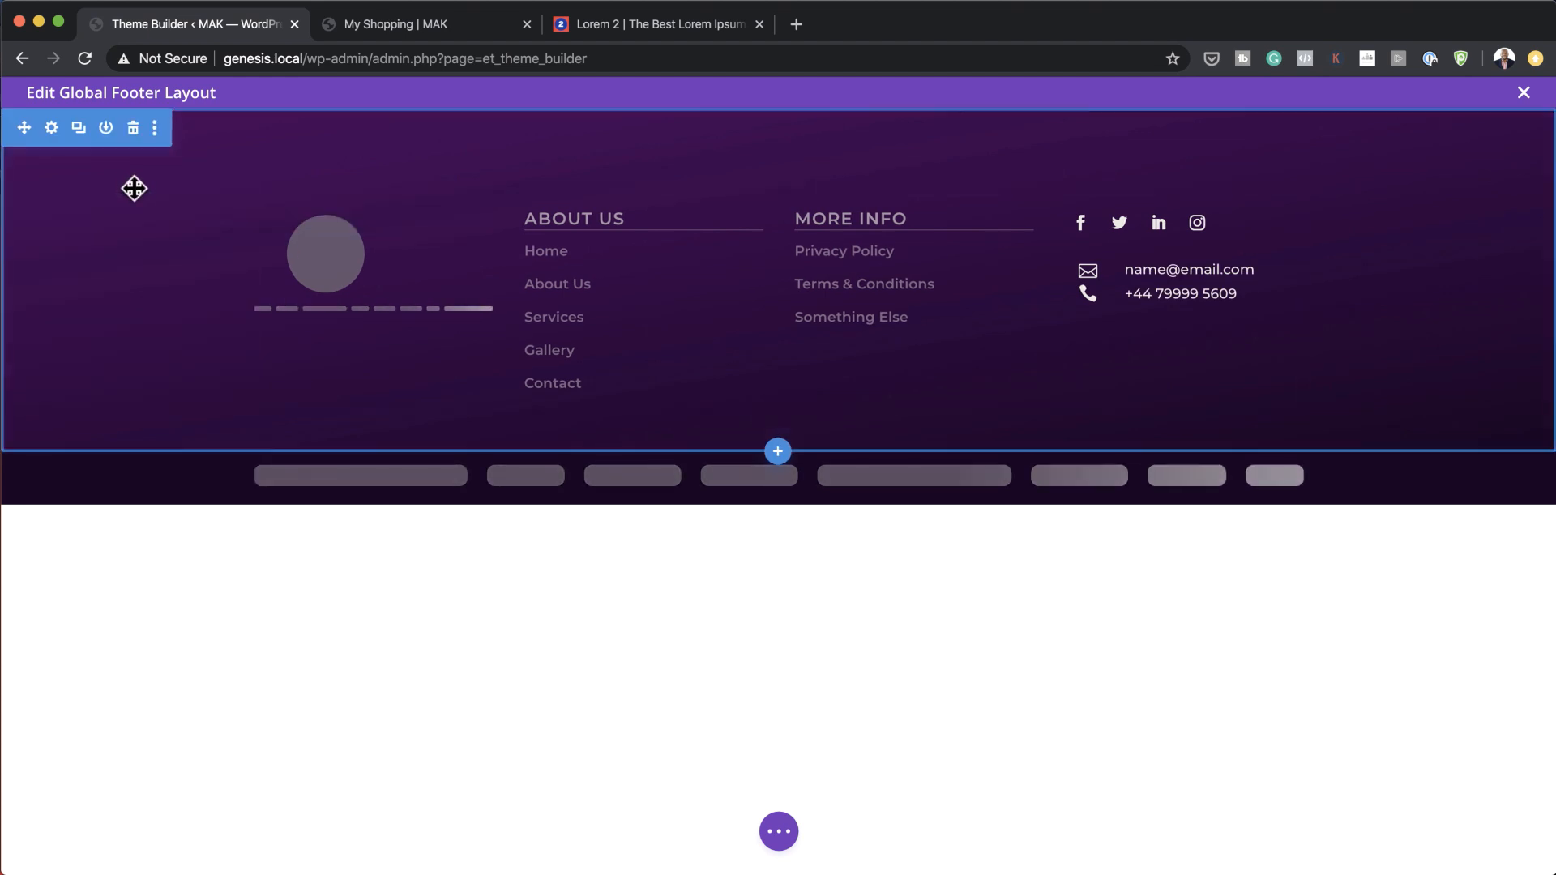
pyautogui.click(53, 132)
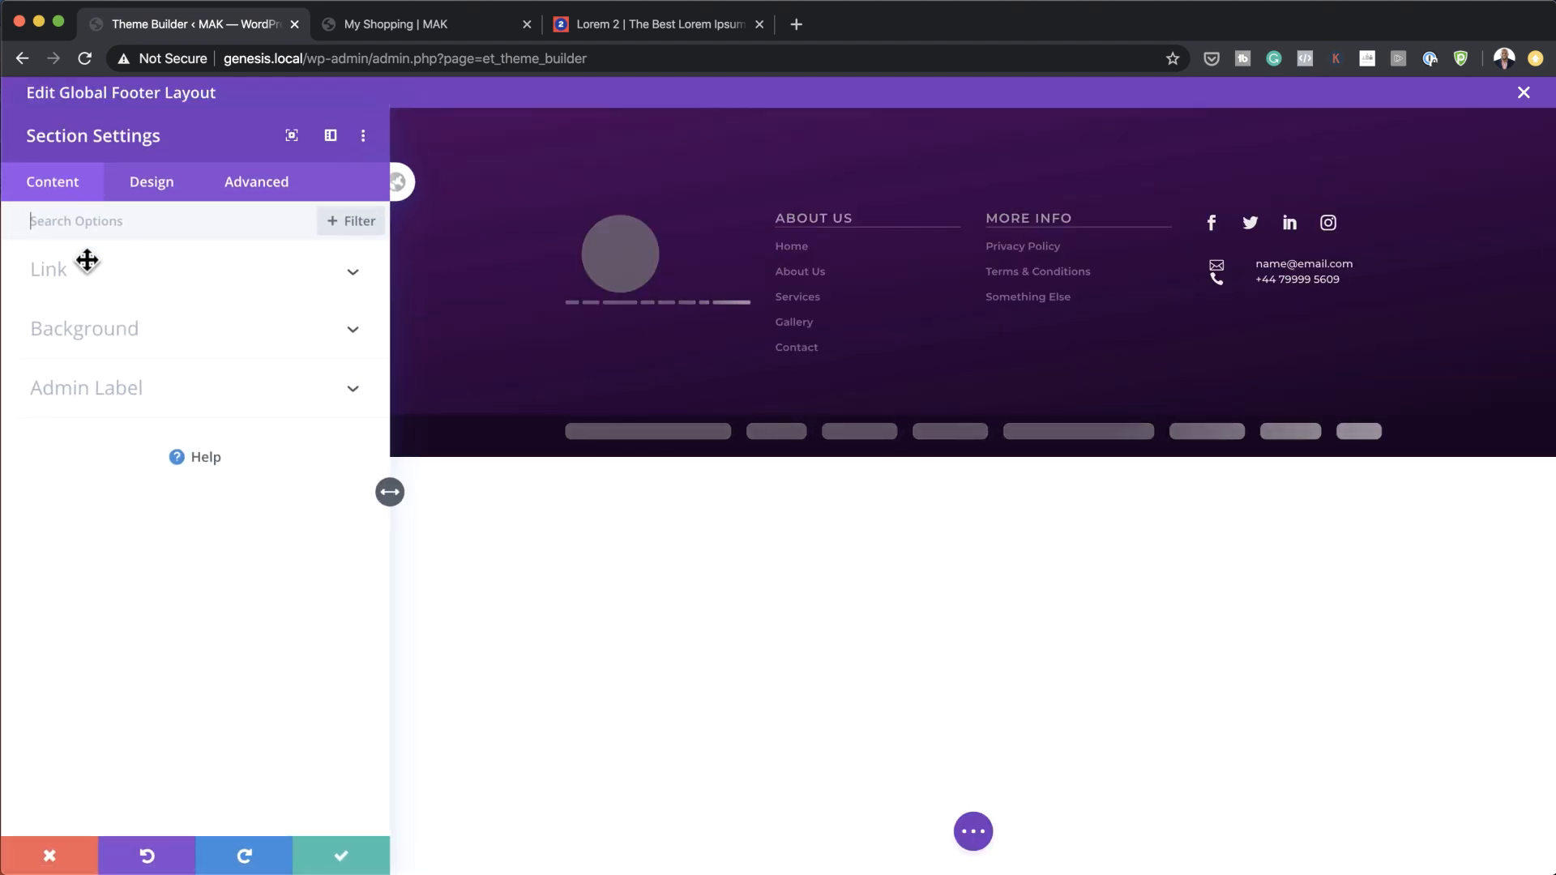
pyautogui.click(86, 334)
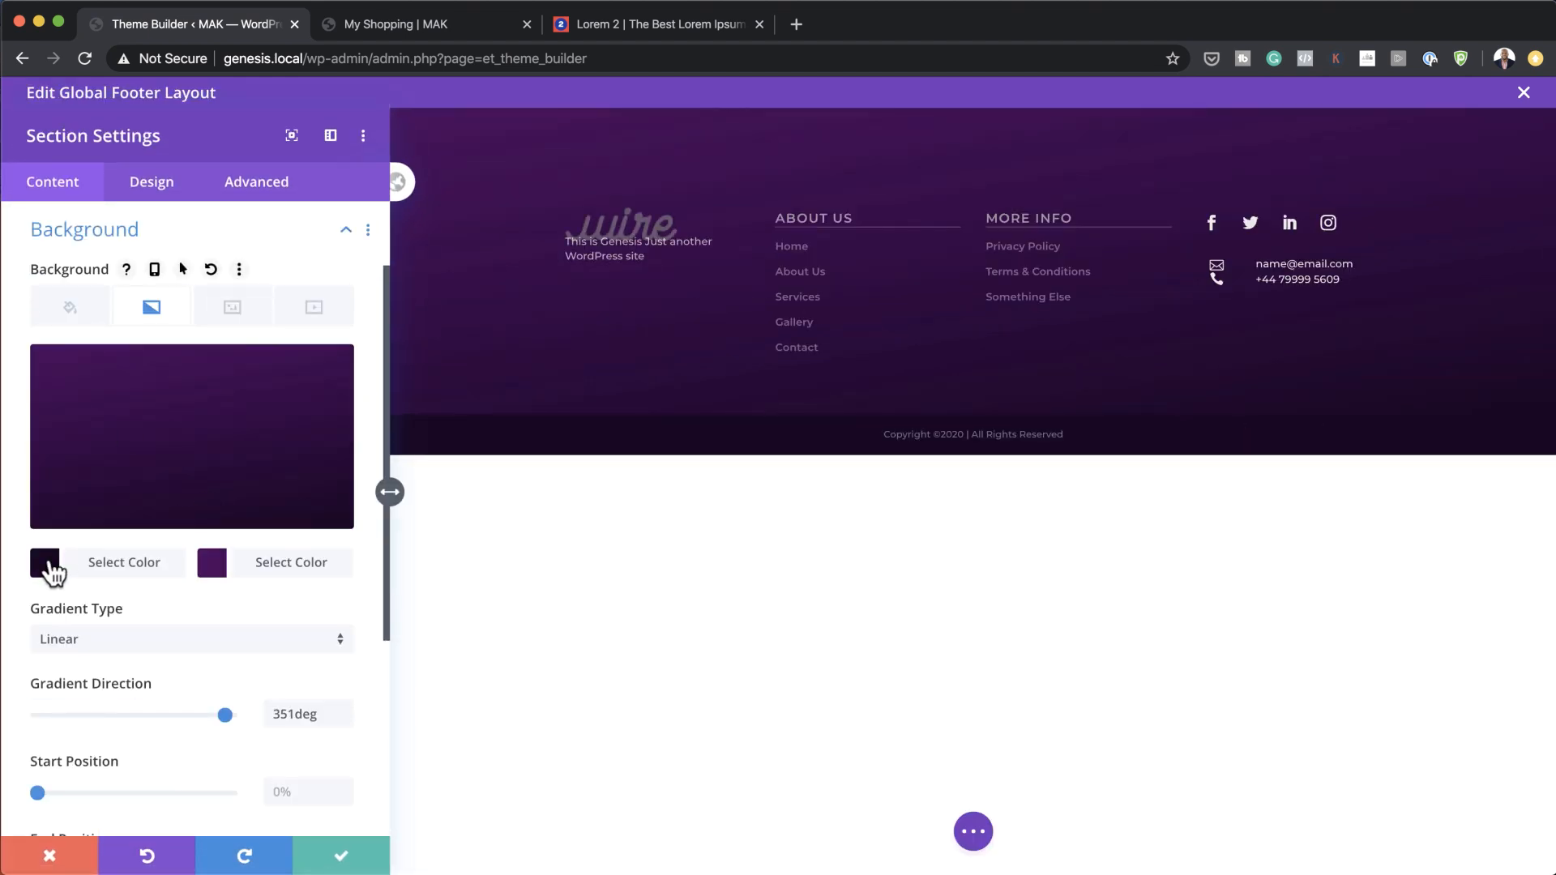
pyautogui.click(214, 569)
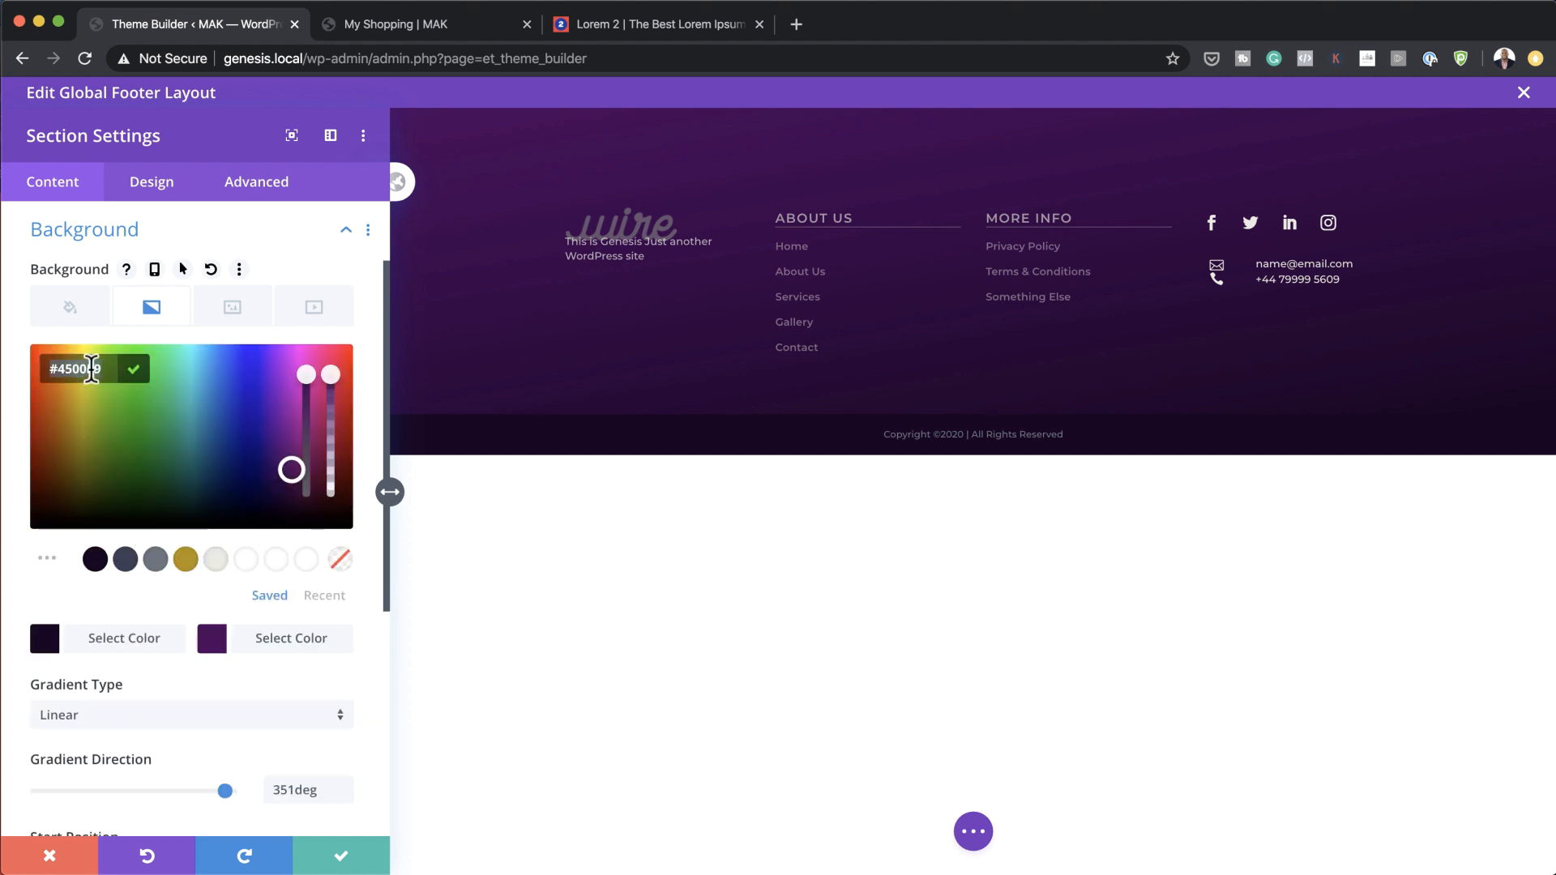
pyautogui.write('#212227')
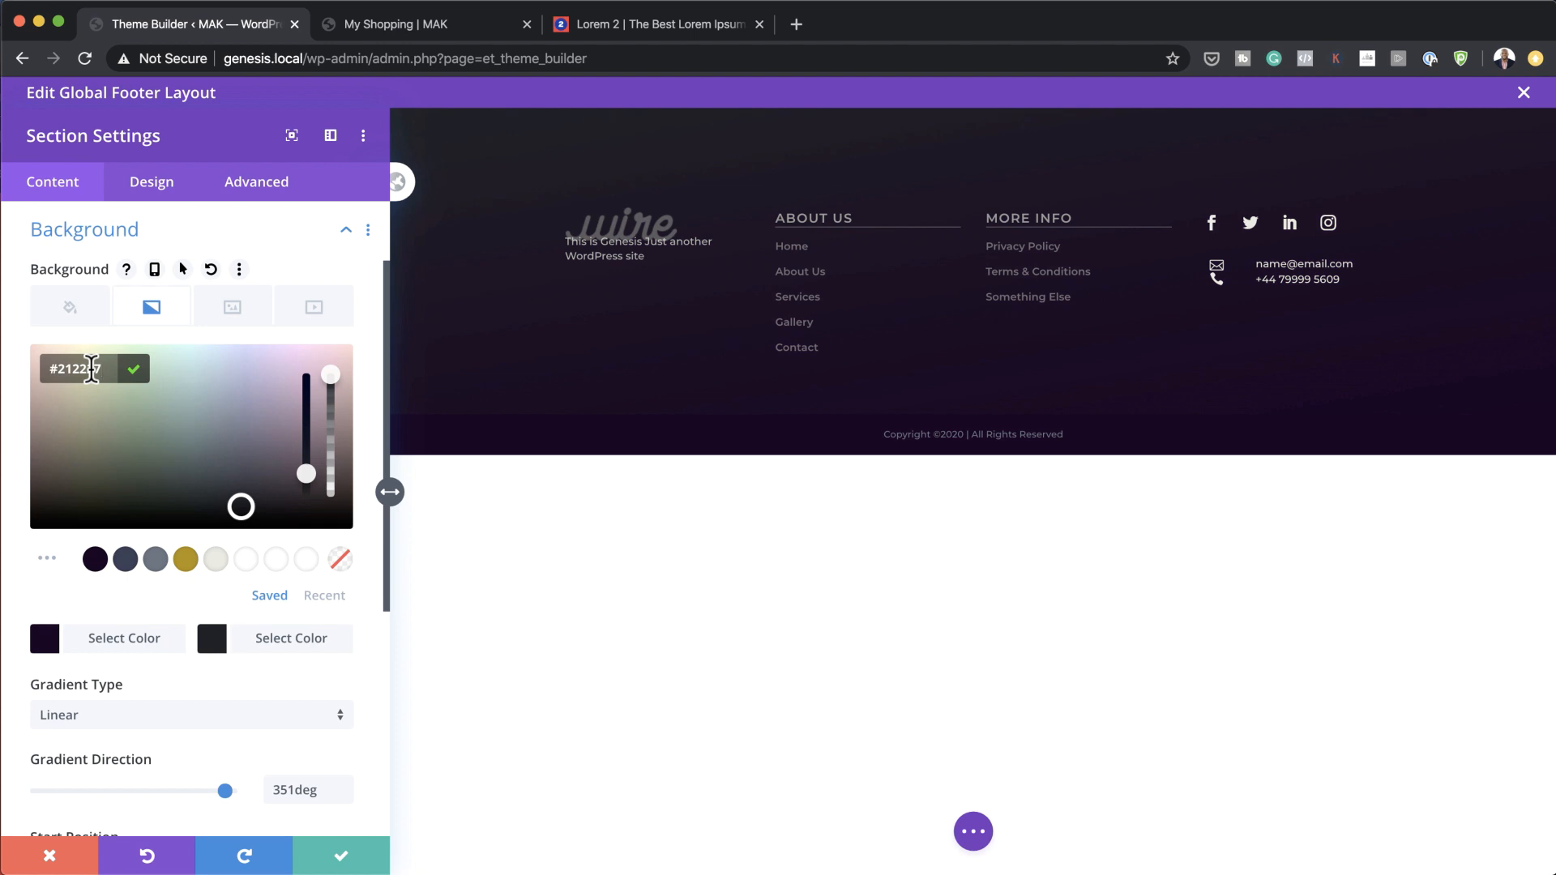
pyautogui.click(45, 638)
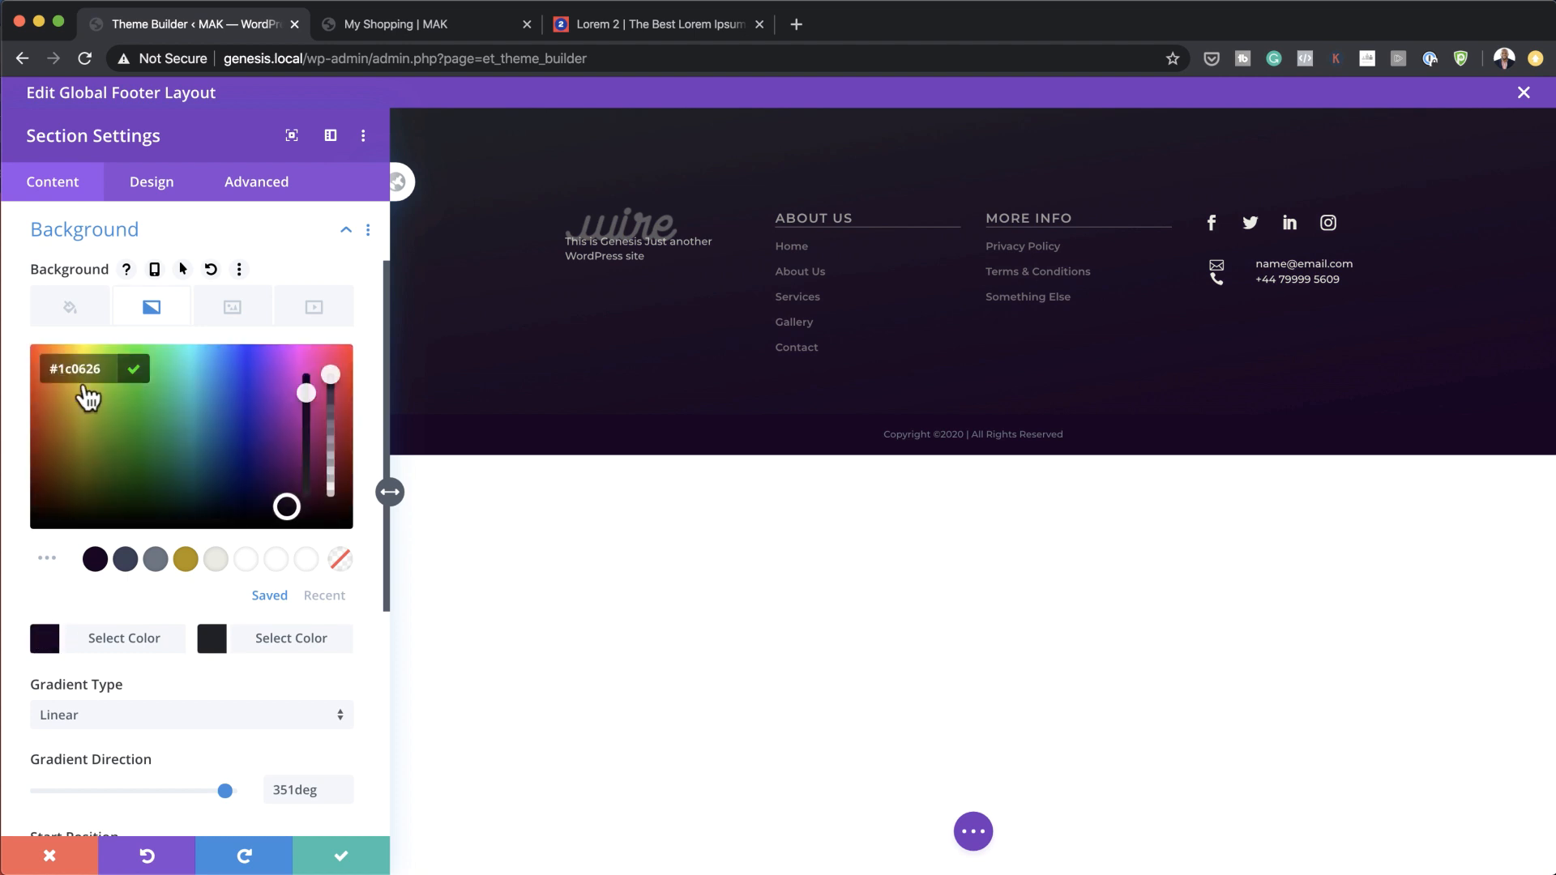
pyautogui.doubleClick(109, 367)
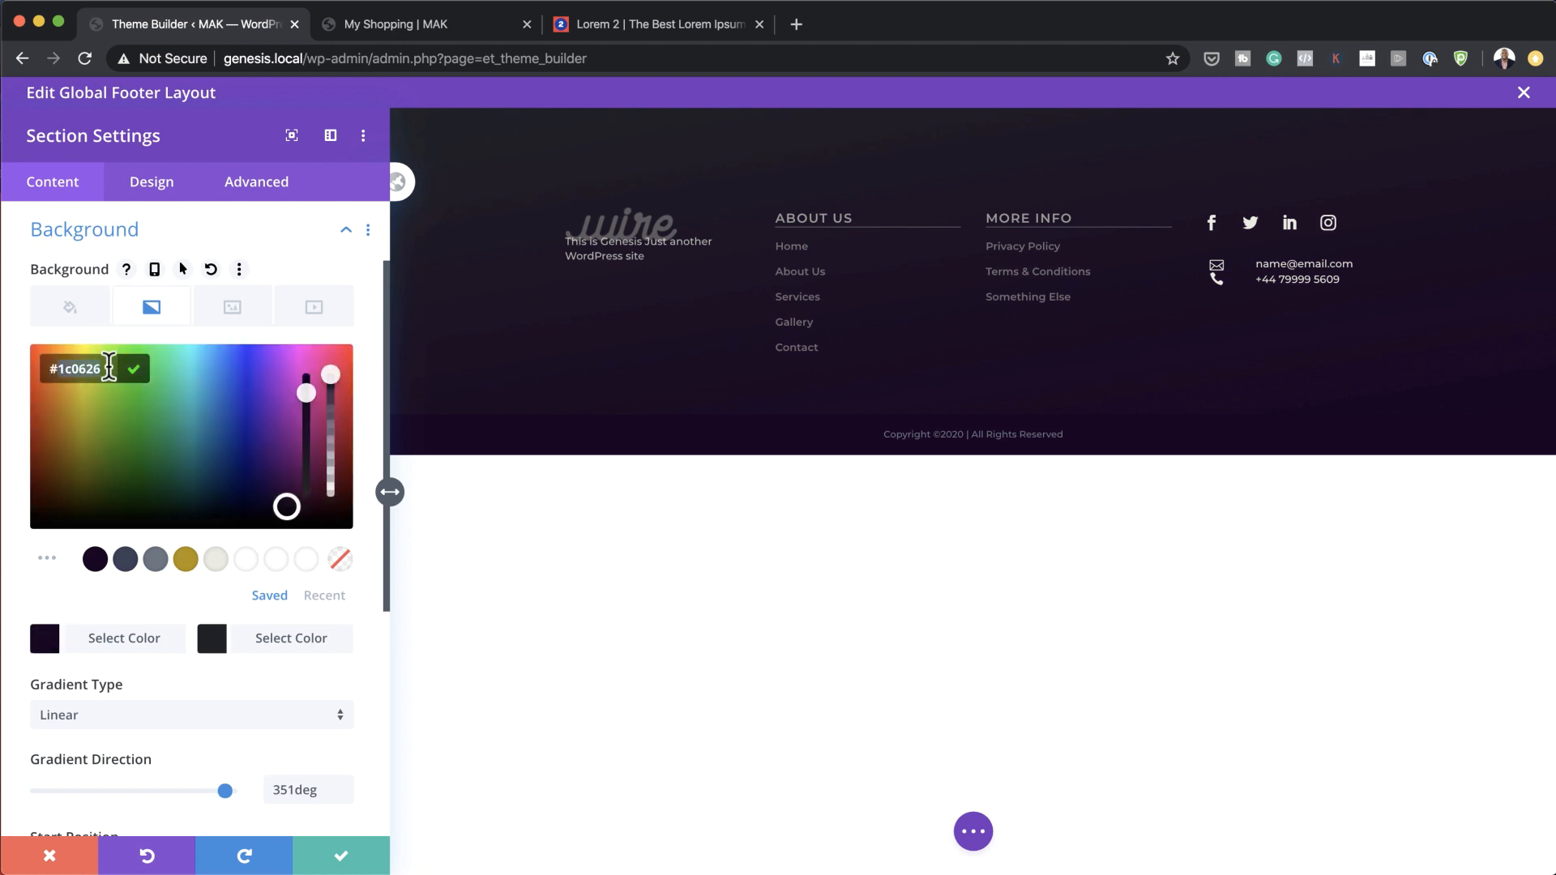
pyautogui.write('212227')
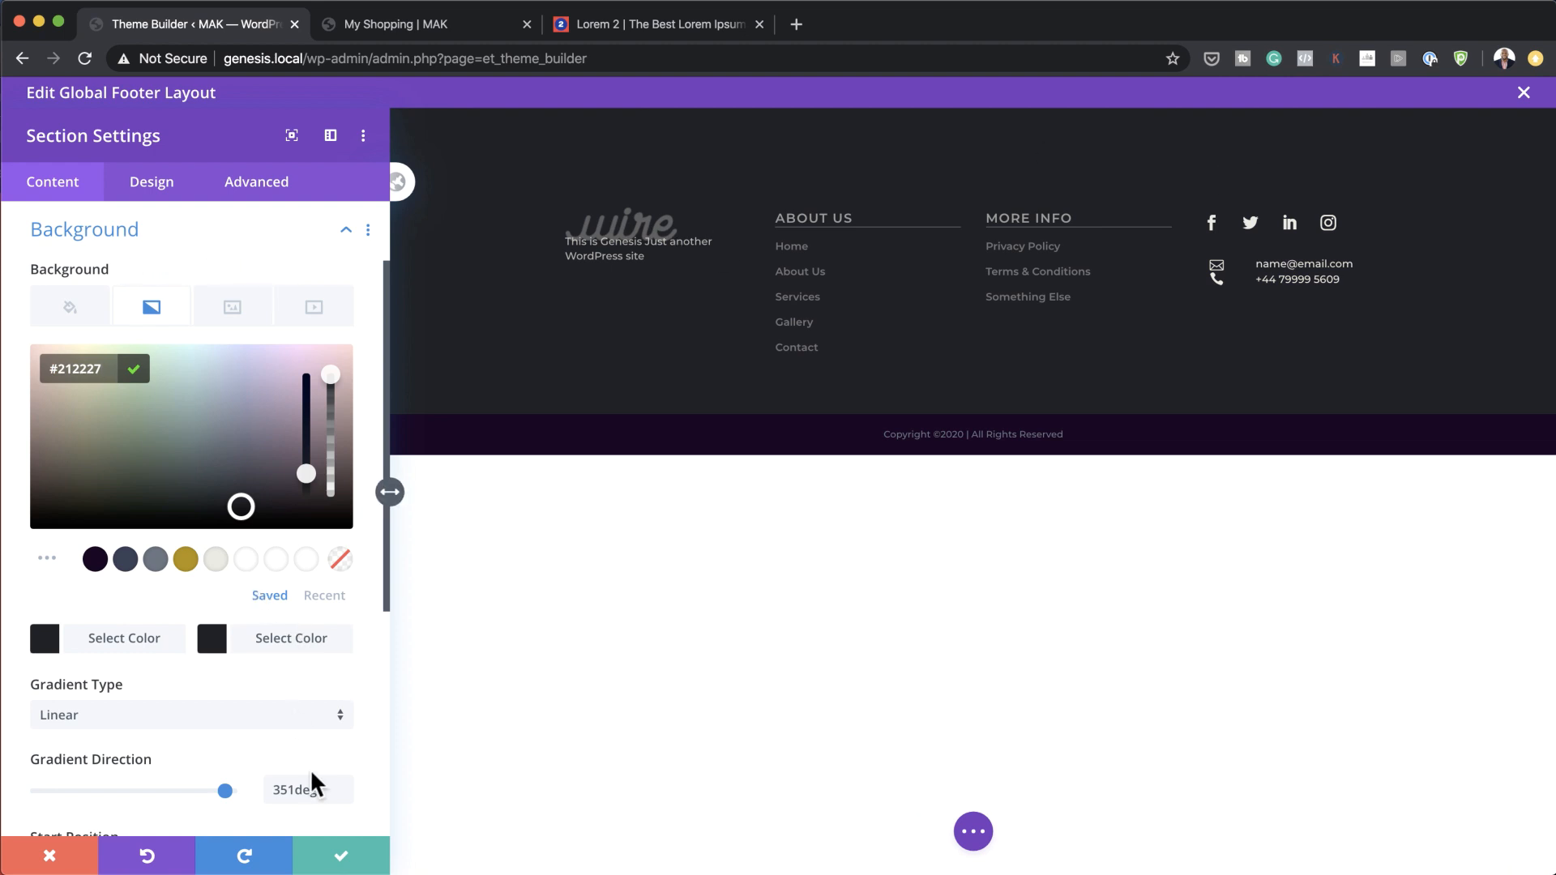
pyautogui.click(347, 856)
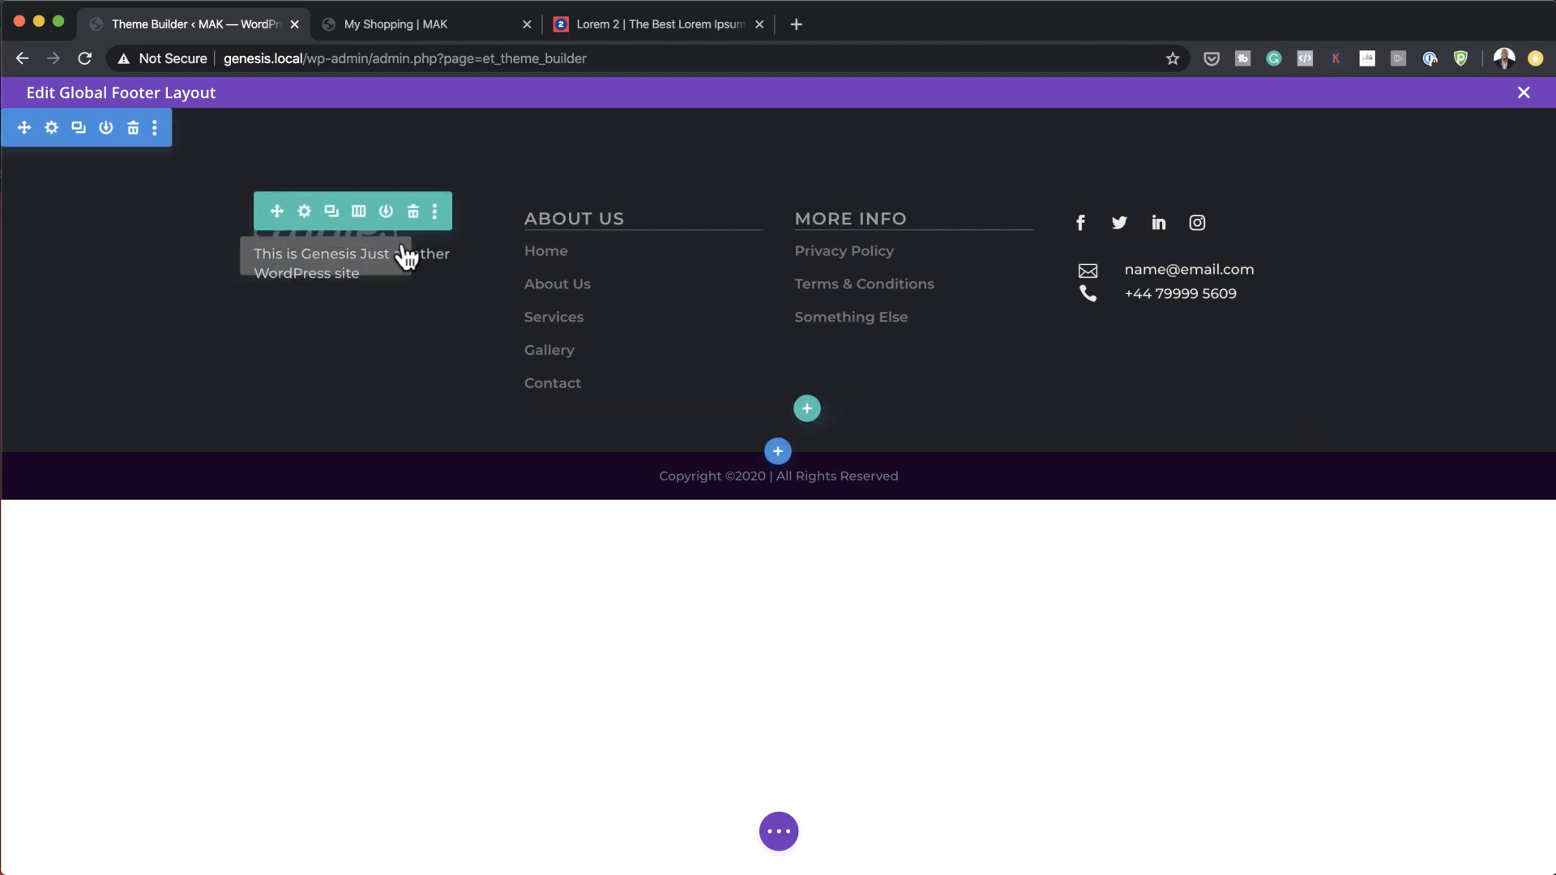
# Open the settings of the site logo image in the footer's first column and set its desktop width to 44%.
pyautogui.click(778, 833)
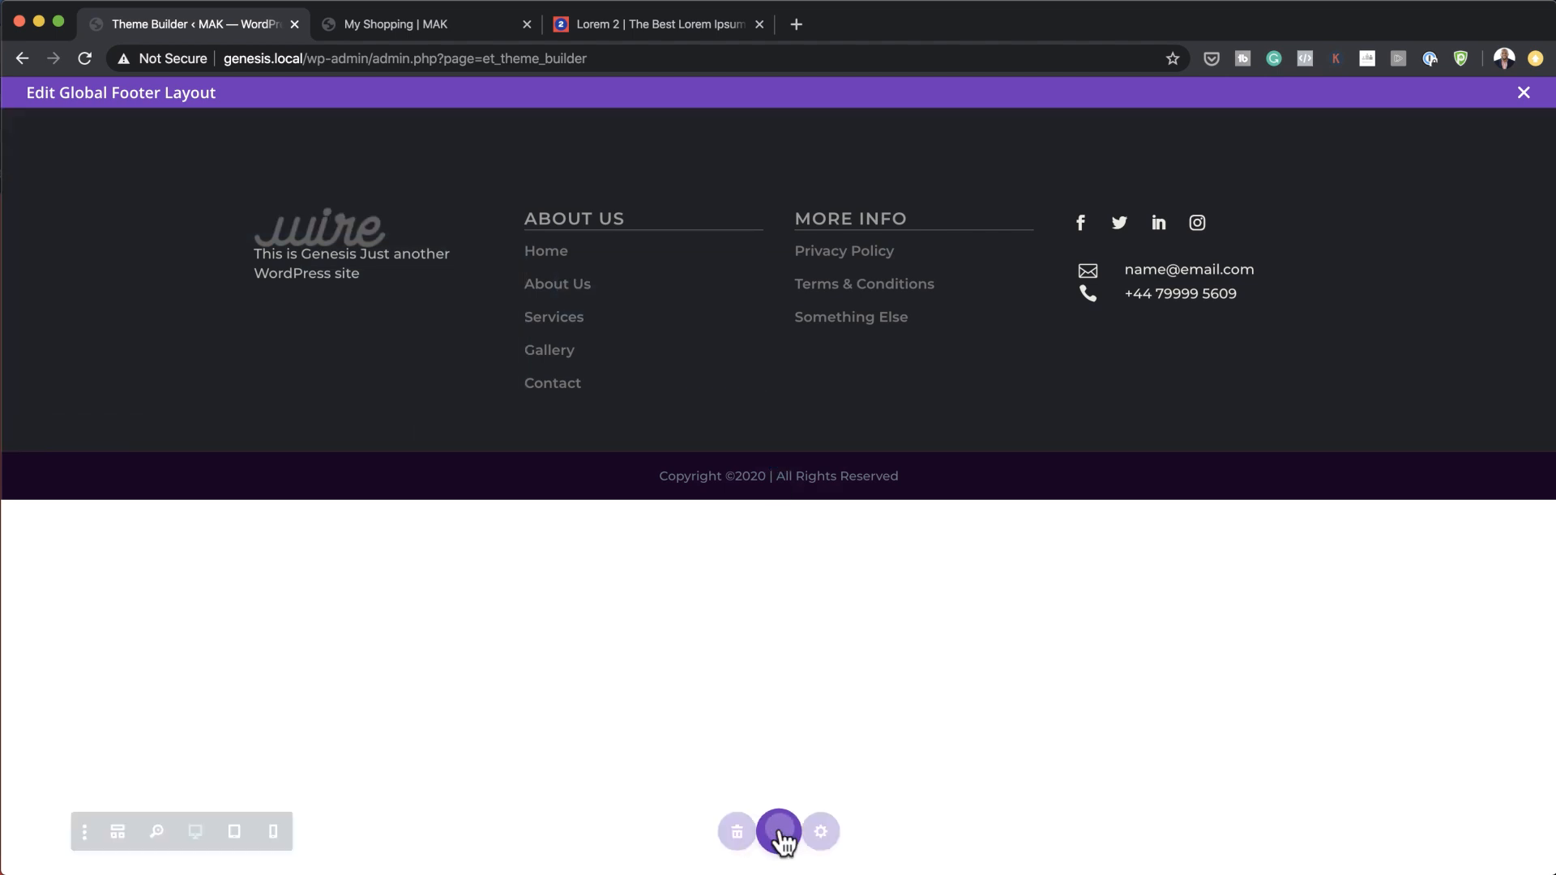
pyautogui.click(76, 832)
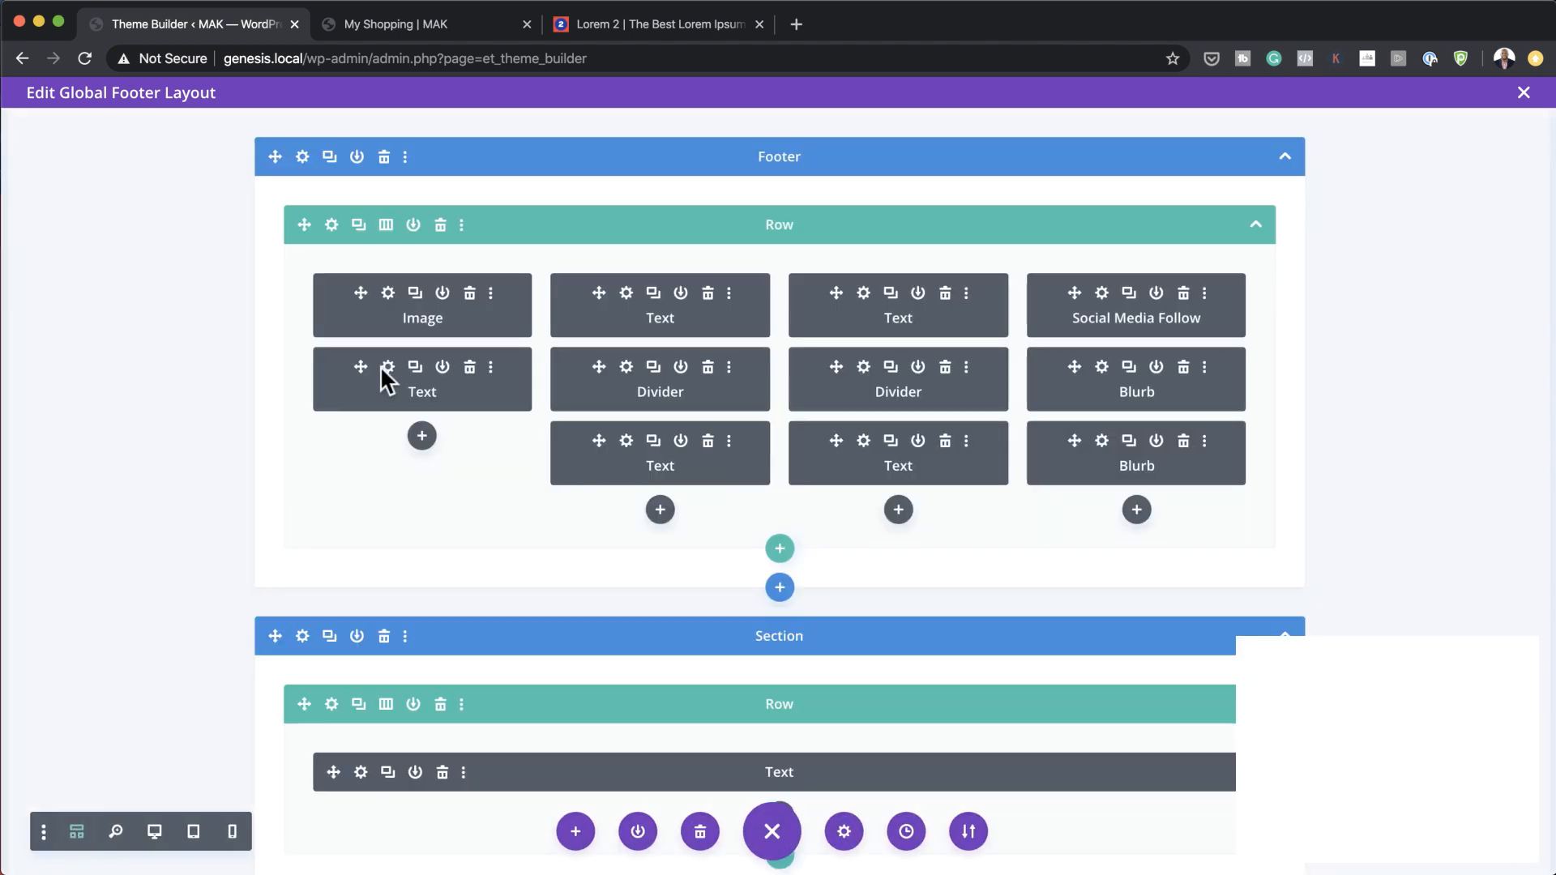
pyautogui.scroll(-1, 522, 601)
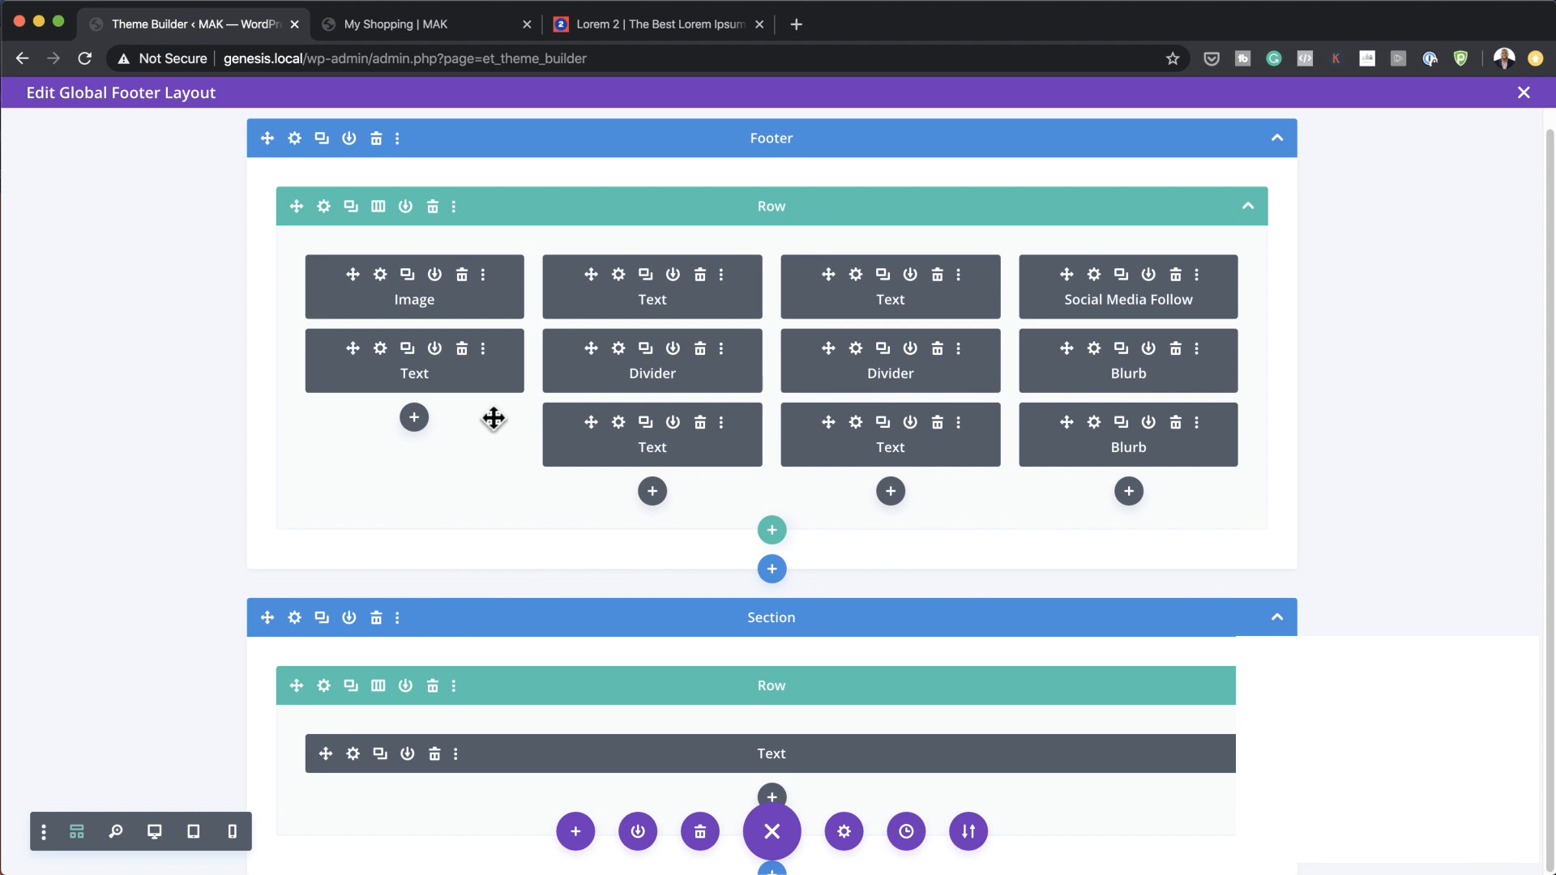
pyautogui.click(380, 276)
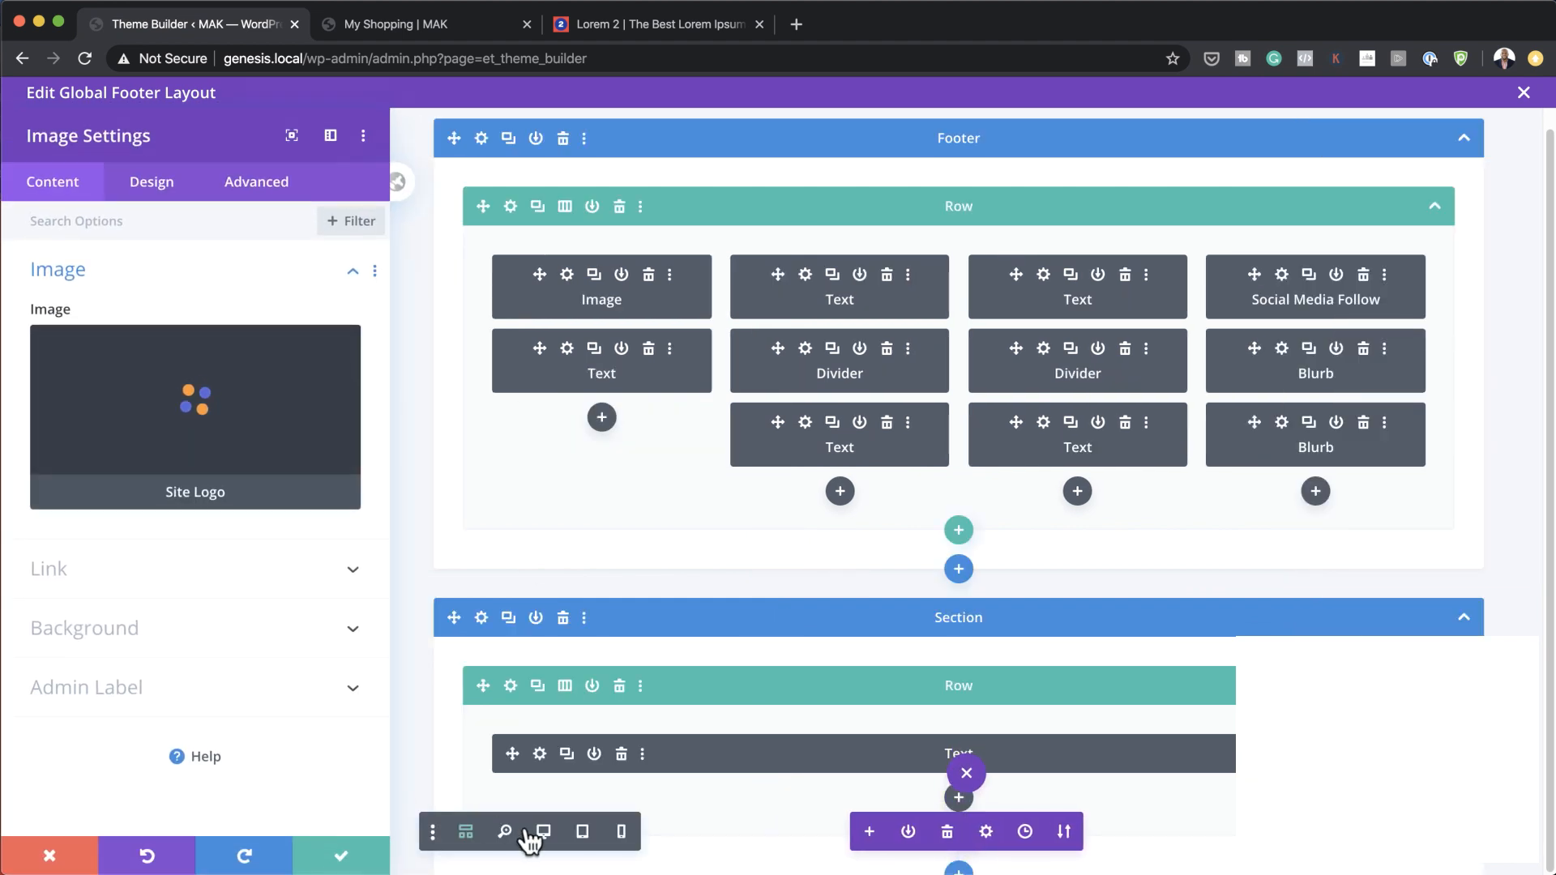
pyautogui.click(543, 835)
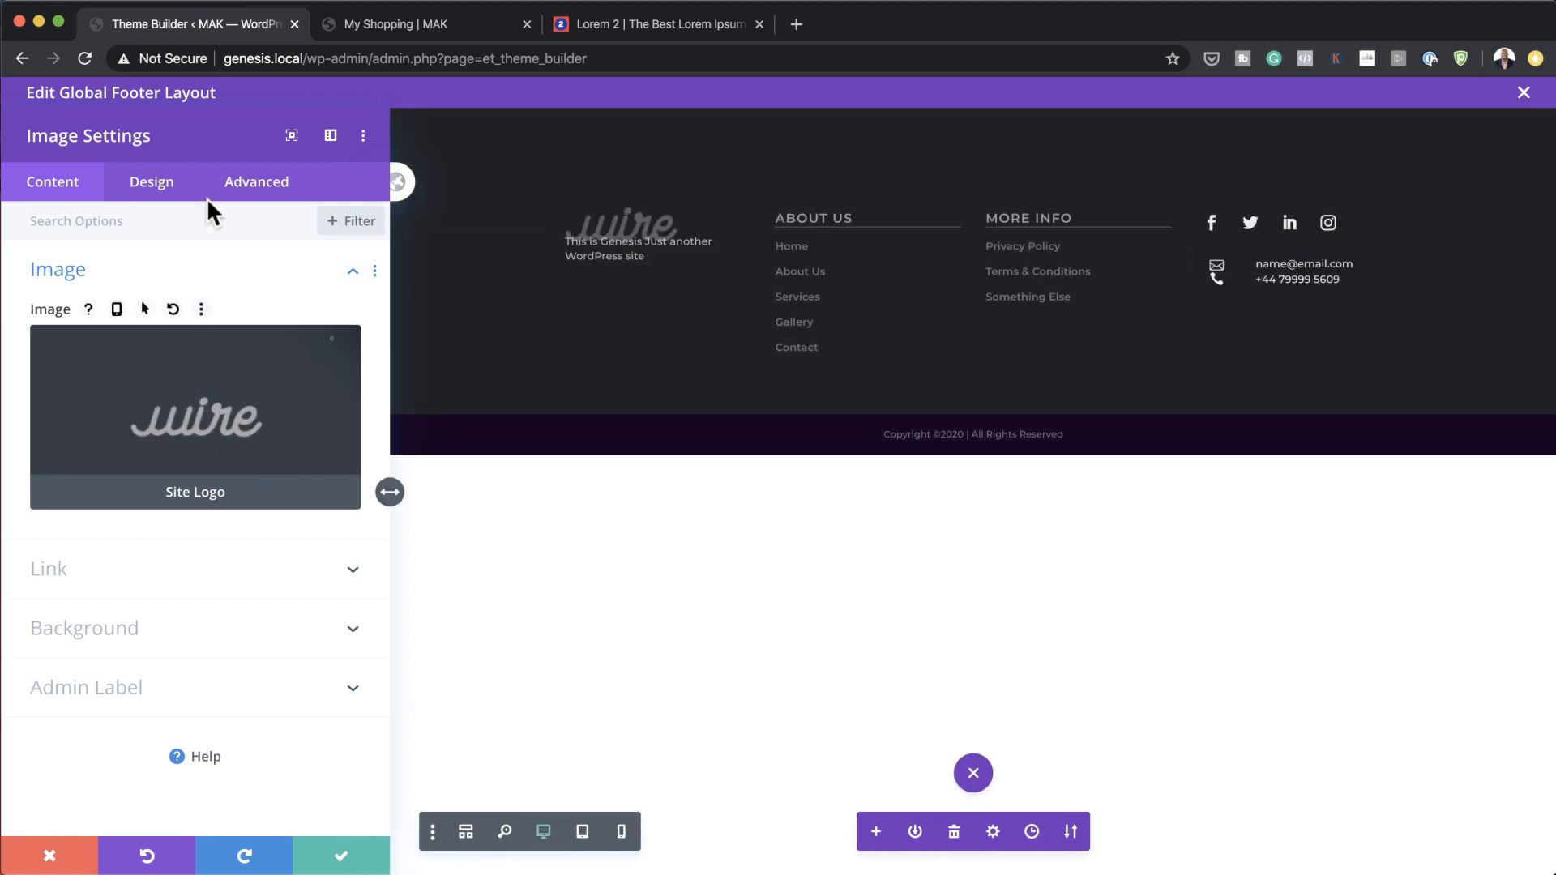
pyautogui.click(174, 191)
pyautogui.click(114, 328)
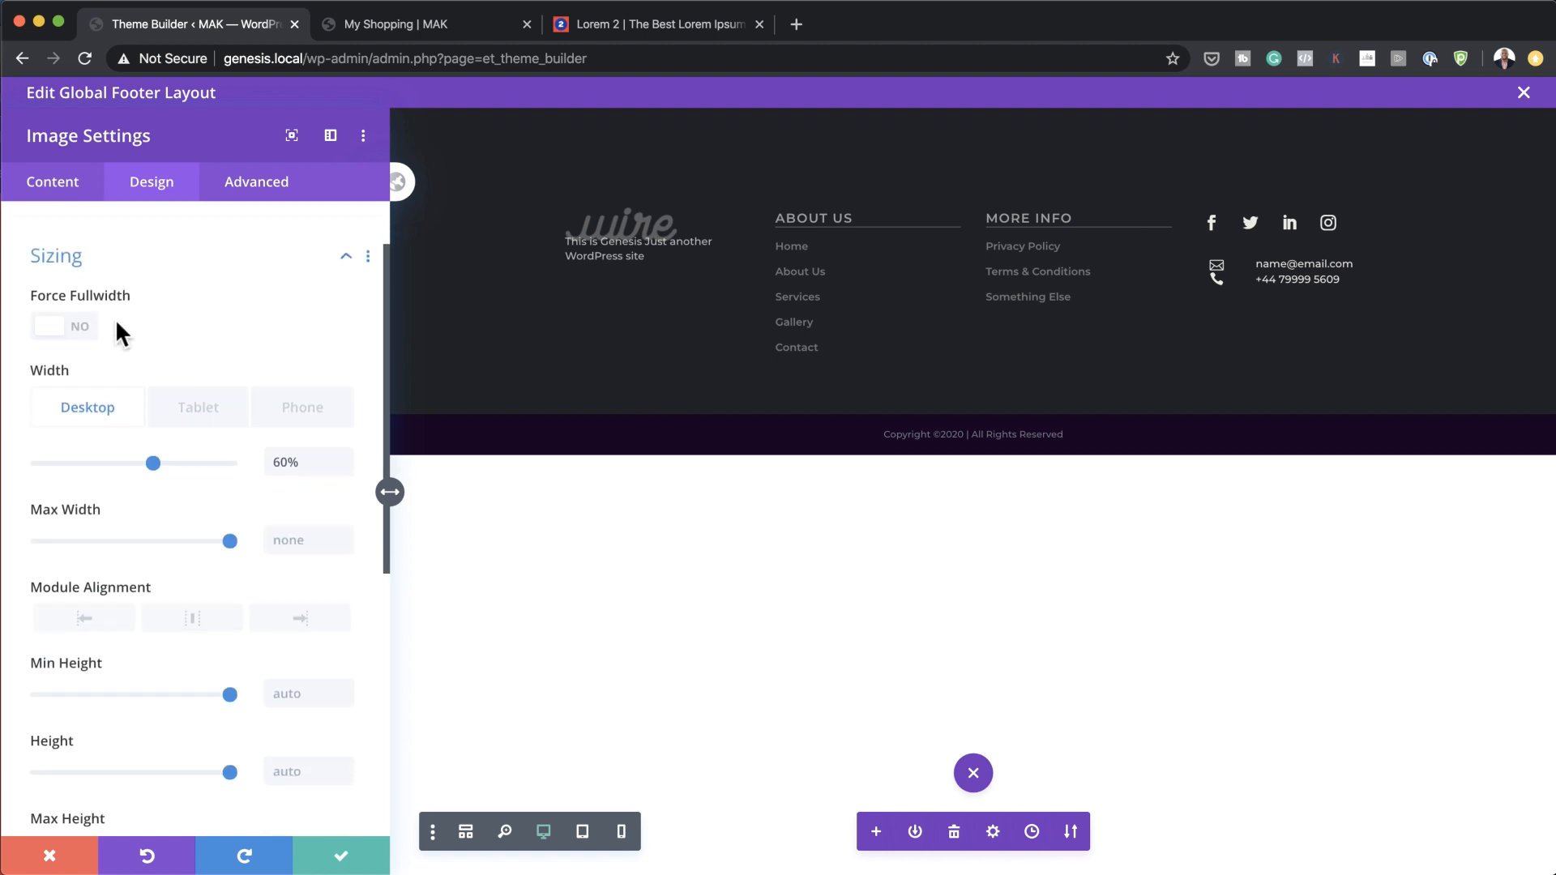
pyautogui.moveTo(152, 436); pyautogui.dragTo(123, 456)
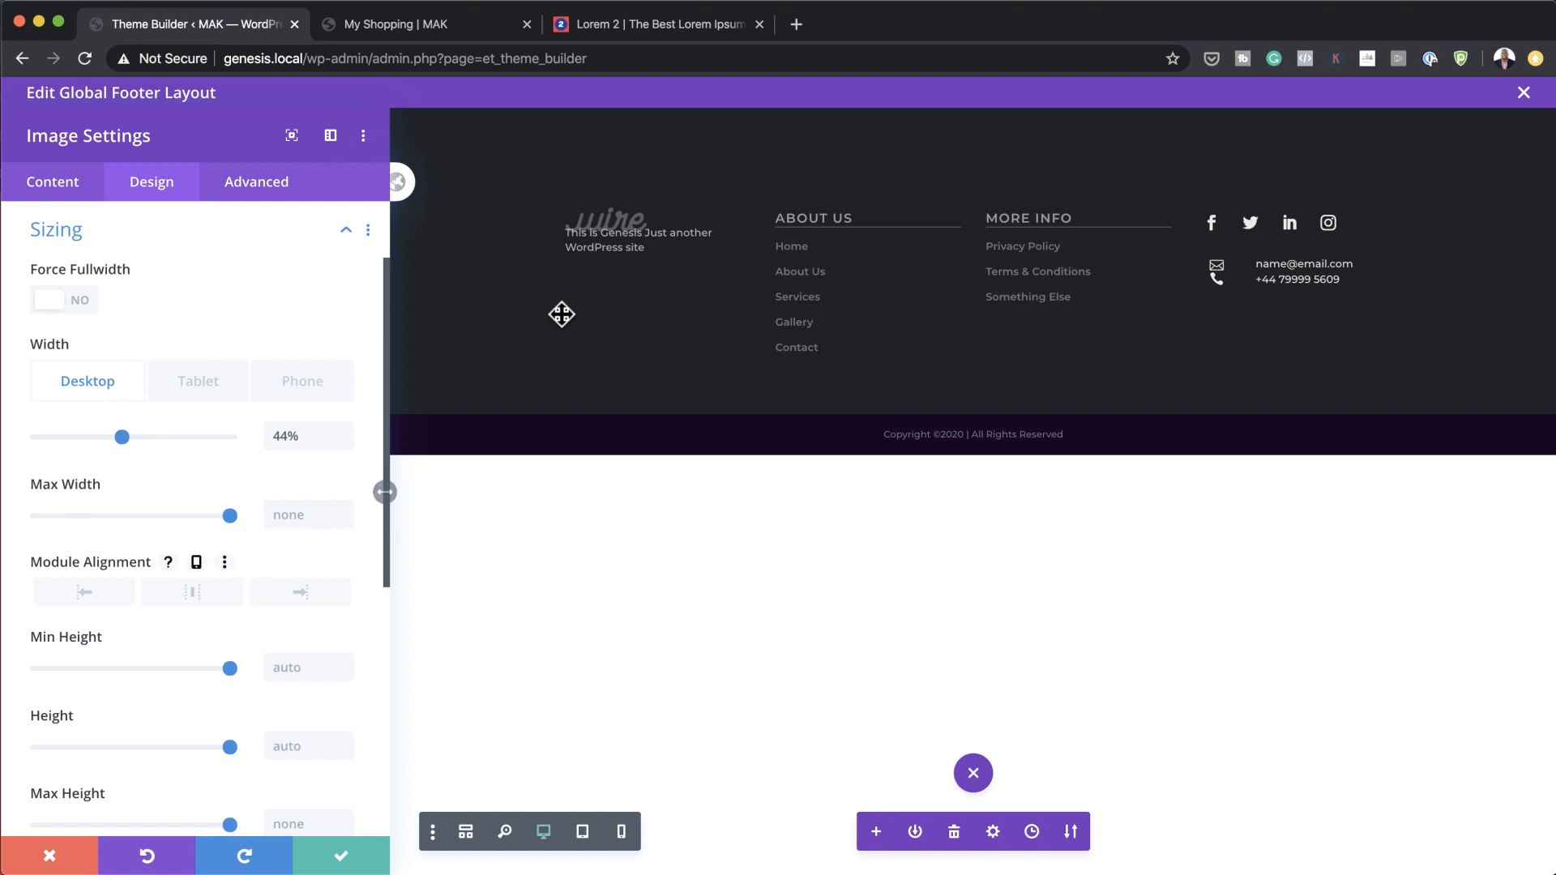
# Give the footer logo a bottom margin of 32px, save its settings and close the global footer layout editor.
pyautogui.scroll(-6, 212, 577)
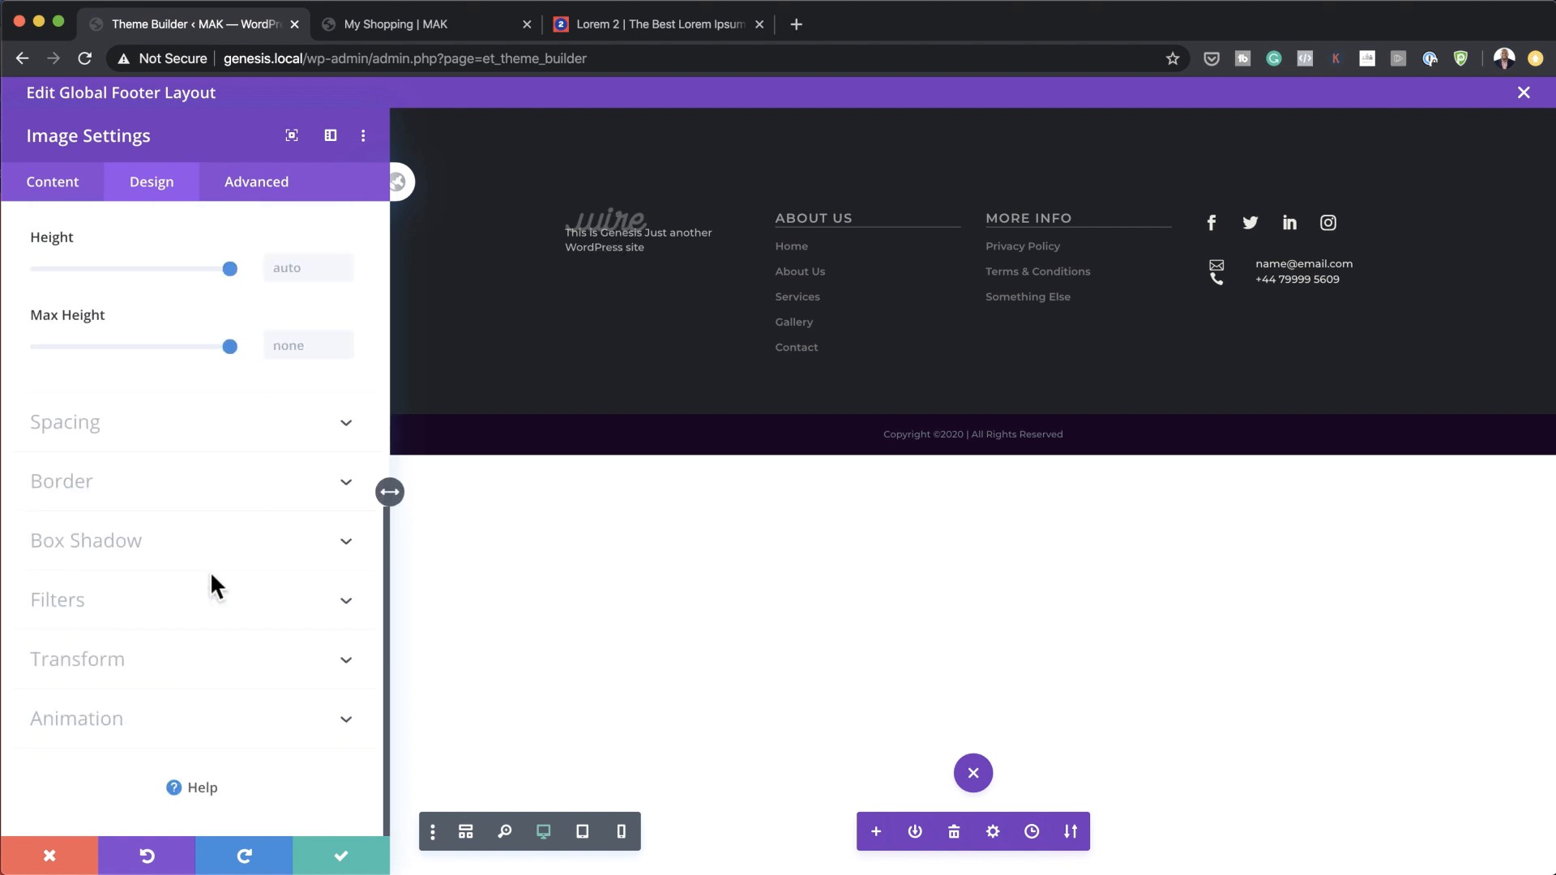
pyautogui.scroll(7, 210, 556)
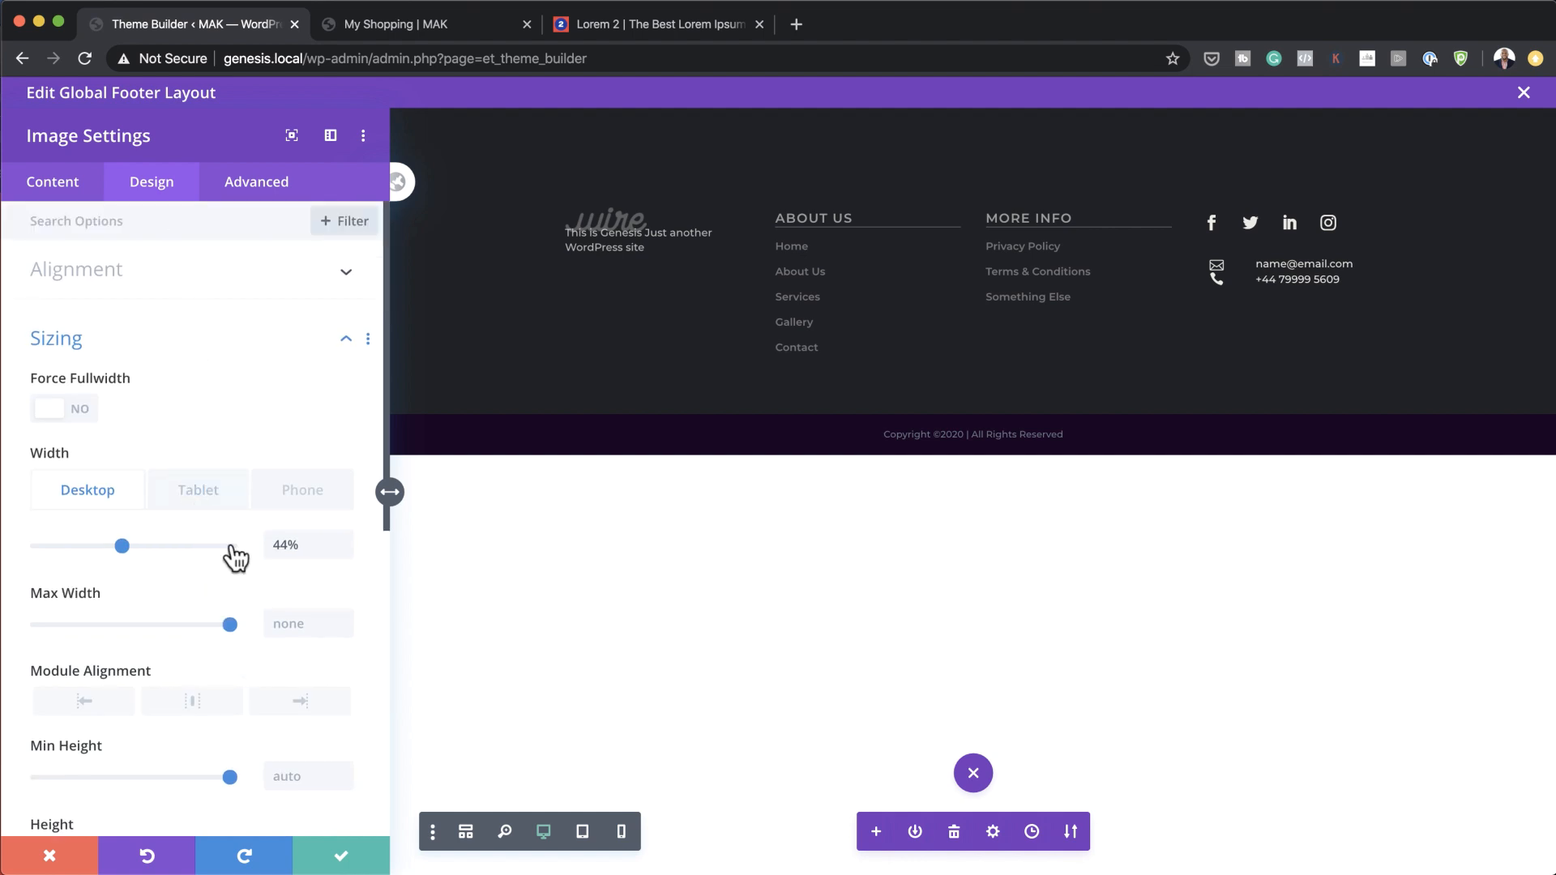
pyautogui.scroll(-6, 235, 557)
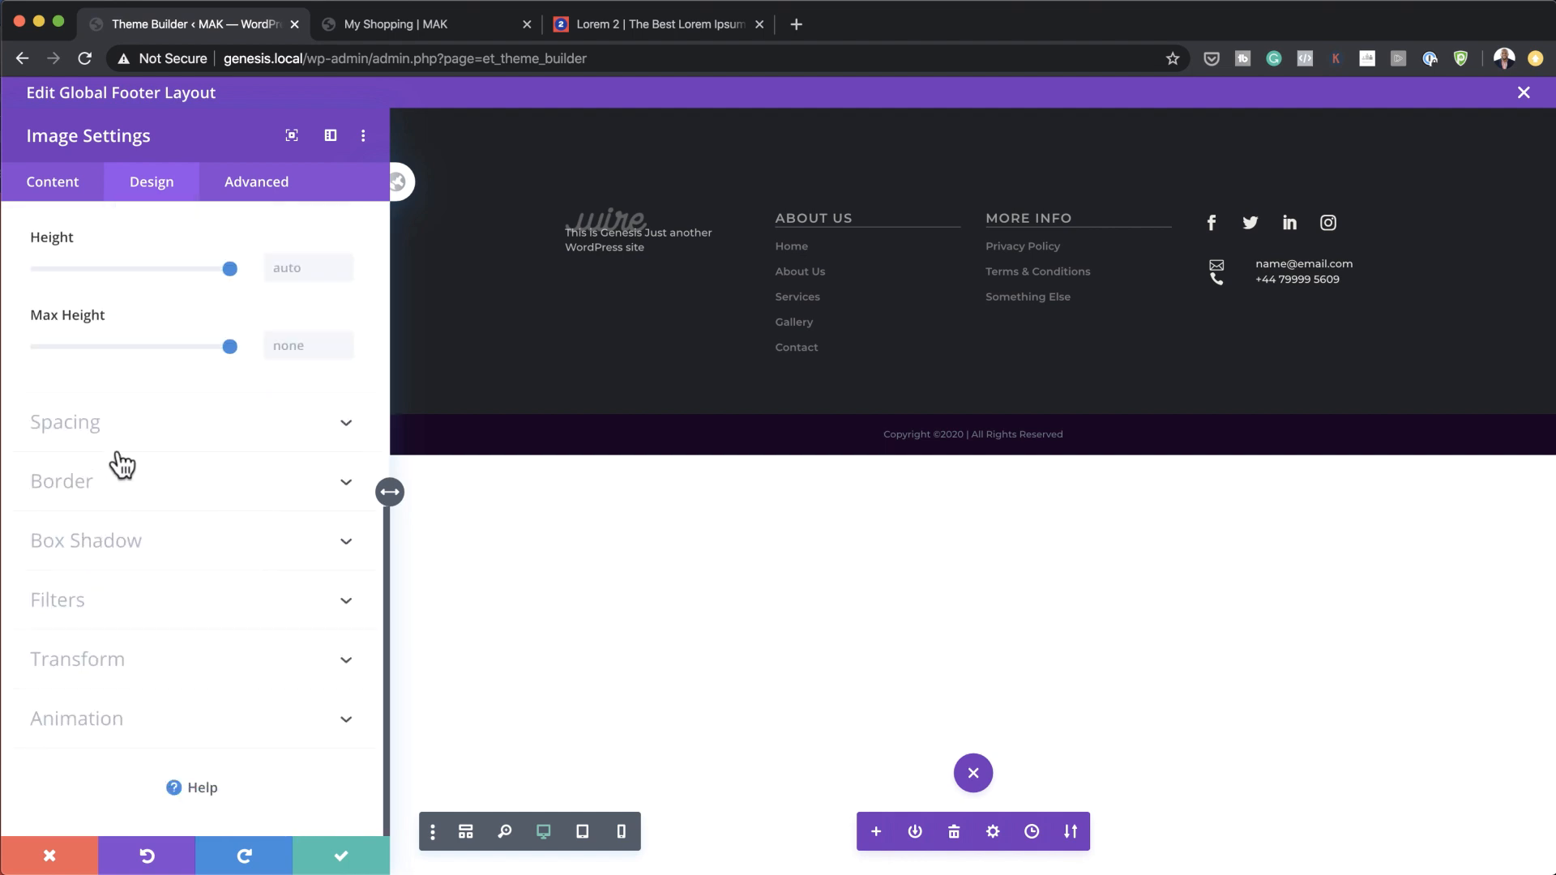
pyautogui.click(114, 425)
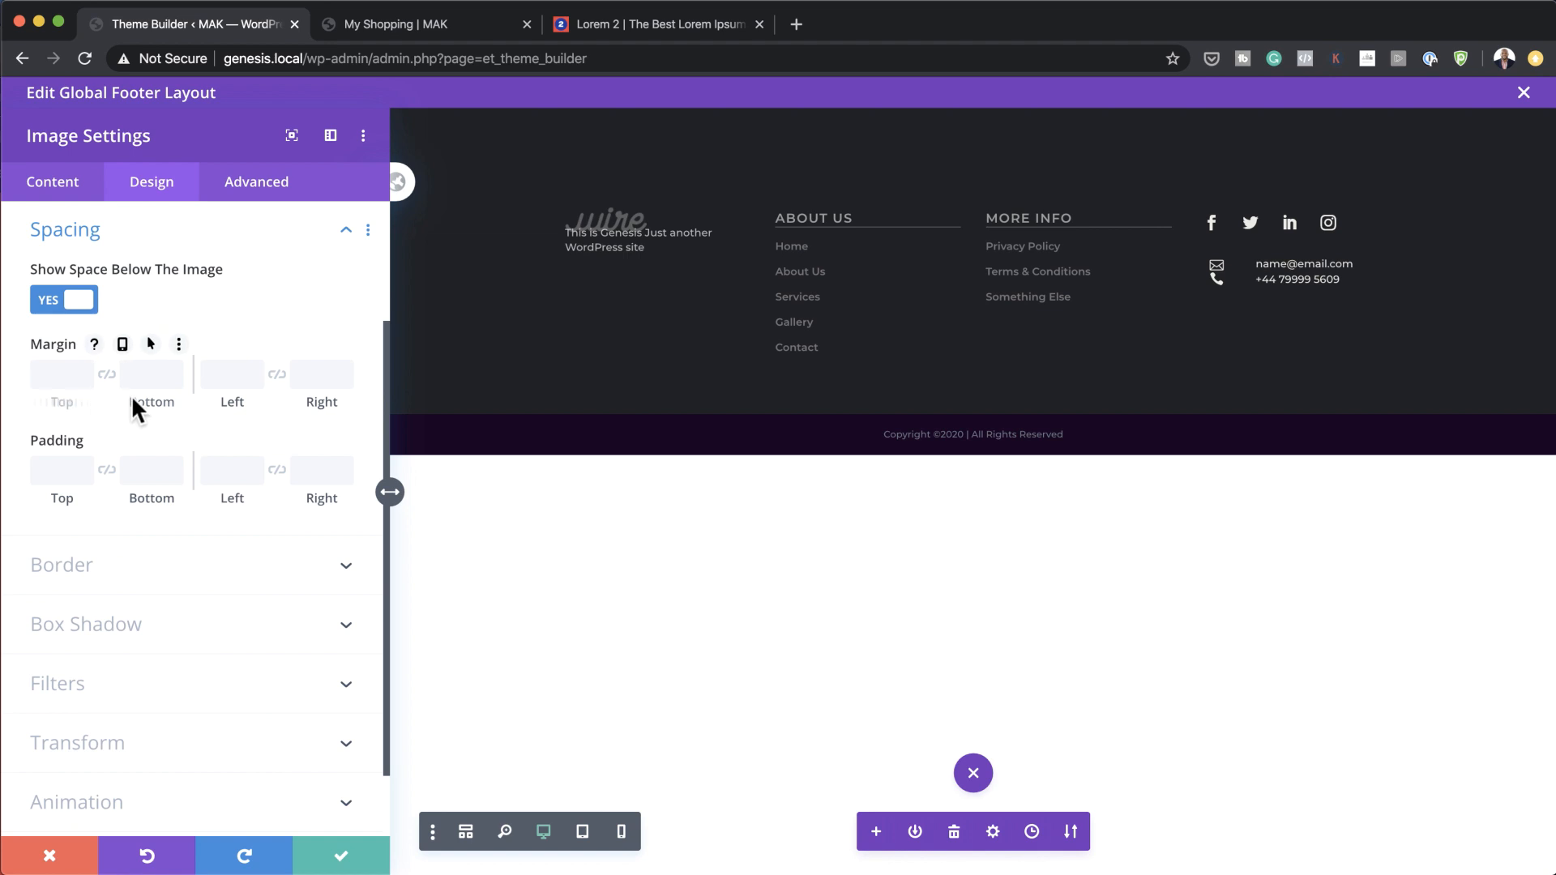
pyautogui.moveTo(143, 405); pyautogui.dragTo(176, 406)
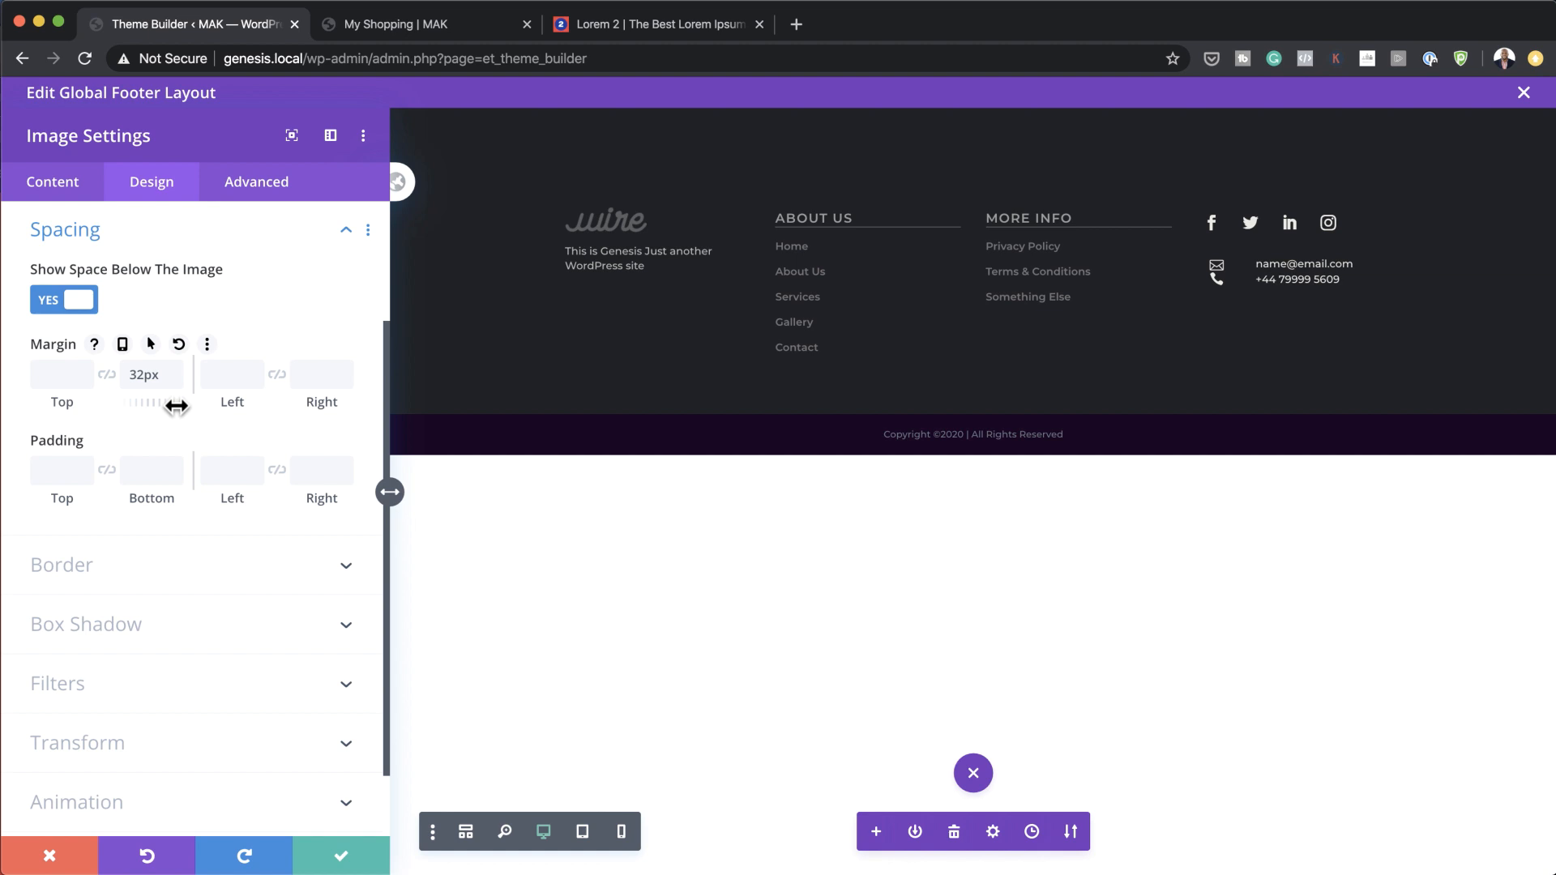
pyautogui.click(340, 859)
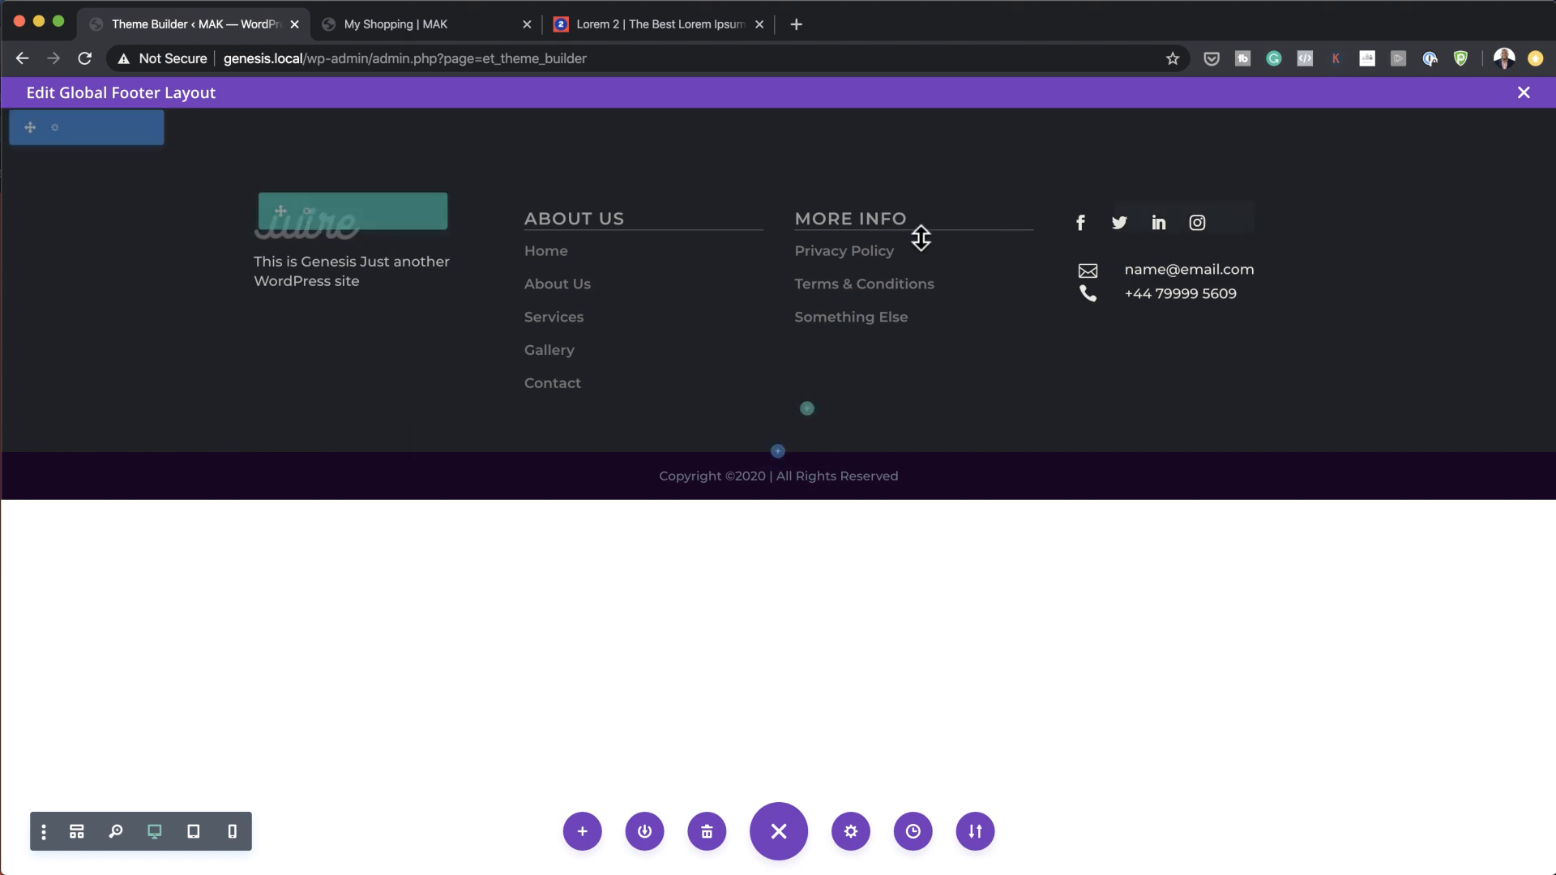
pyautogui.click(1524, 92)
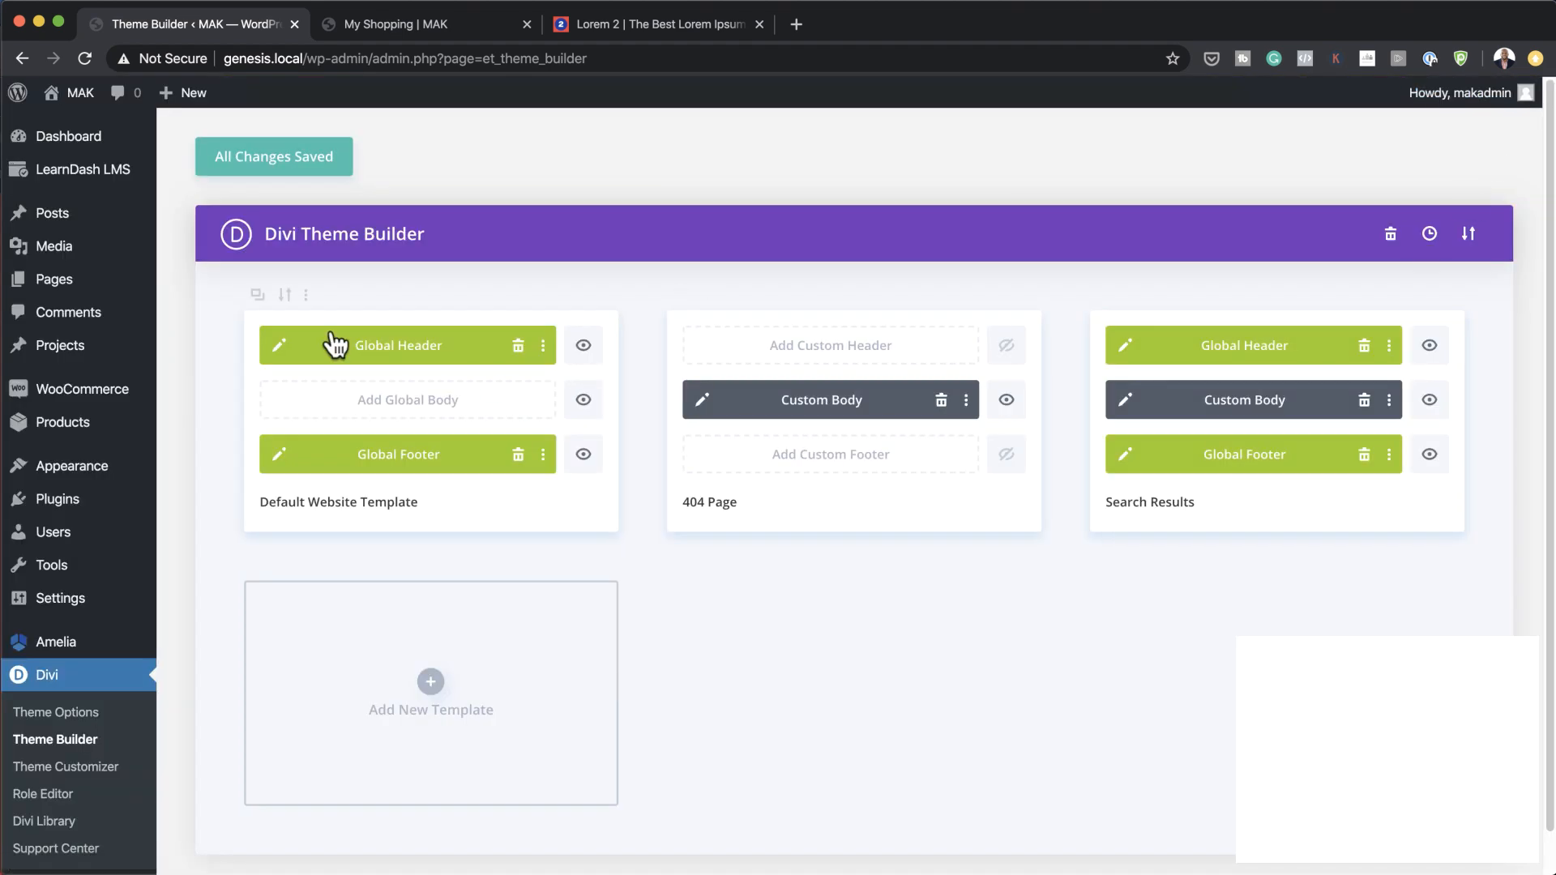
# Open the global header layout and set the logo image's desktop width to 6vw.
pyautogui.click(279, 346)
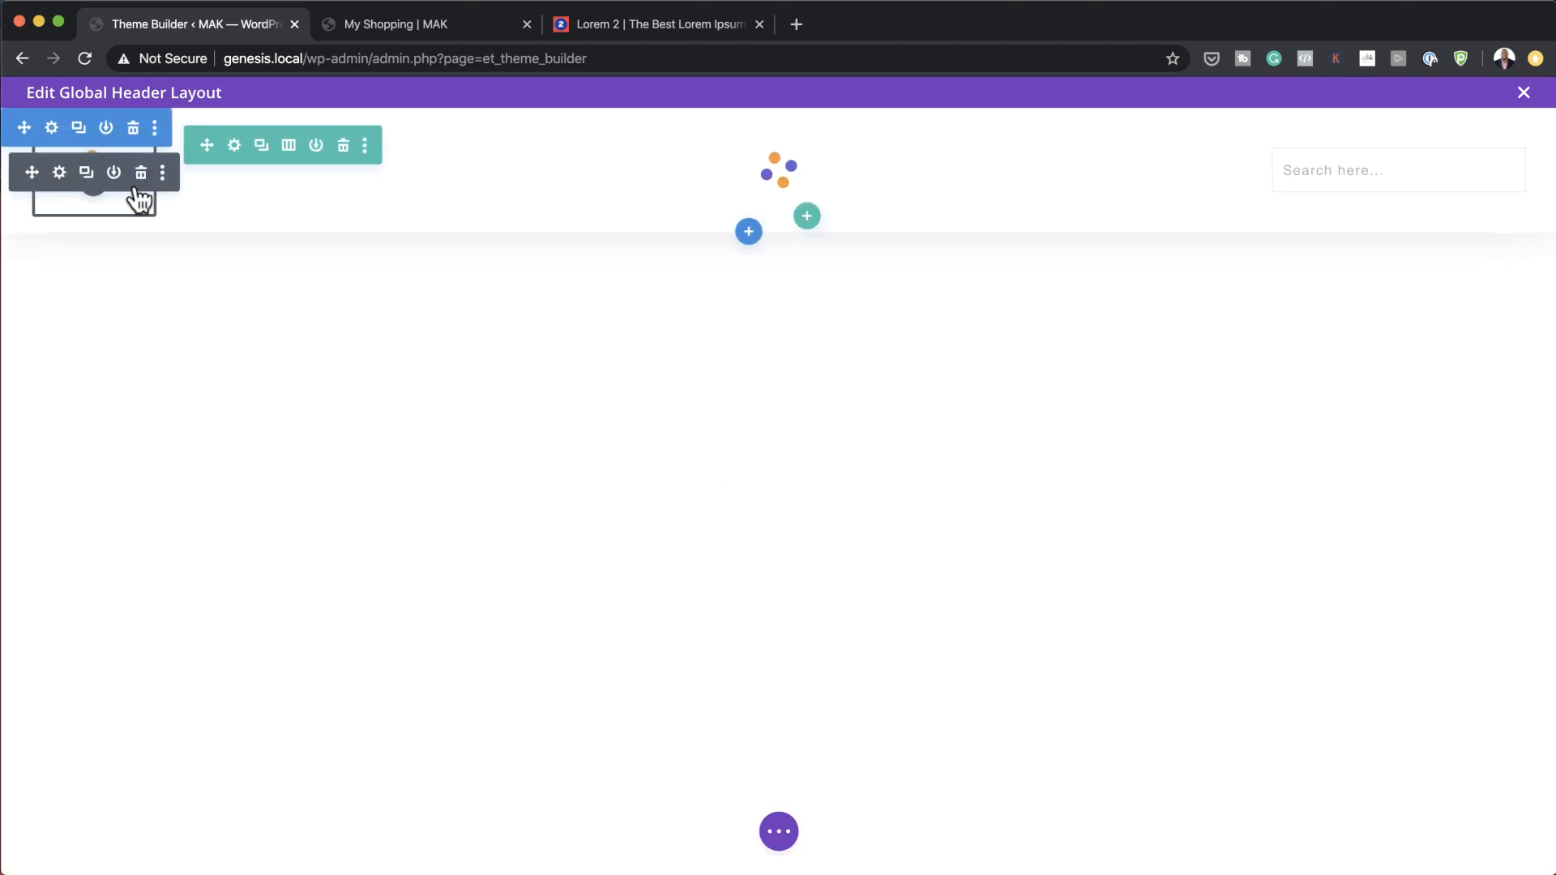
pyautogui.click(60, 174)
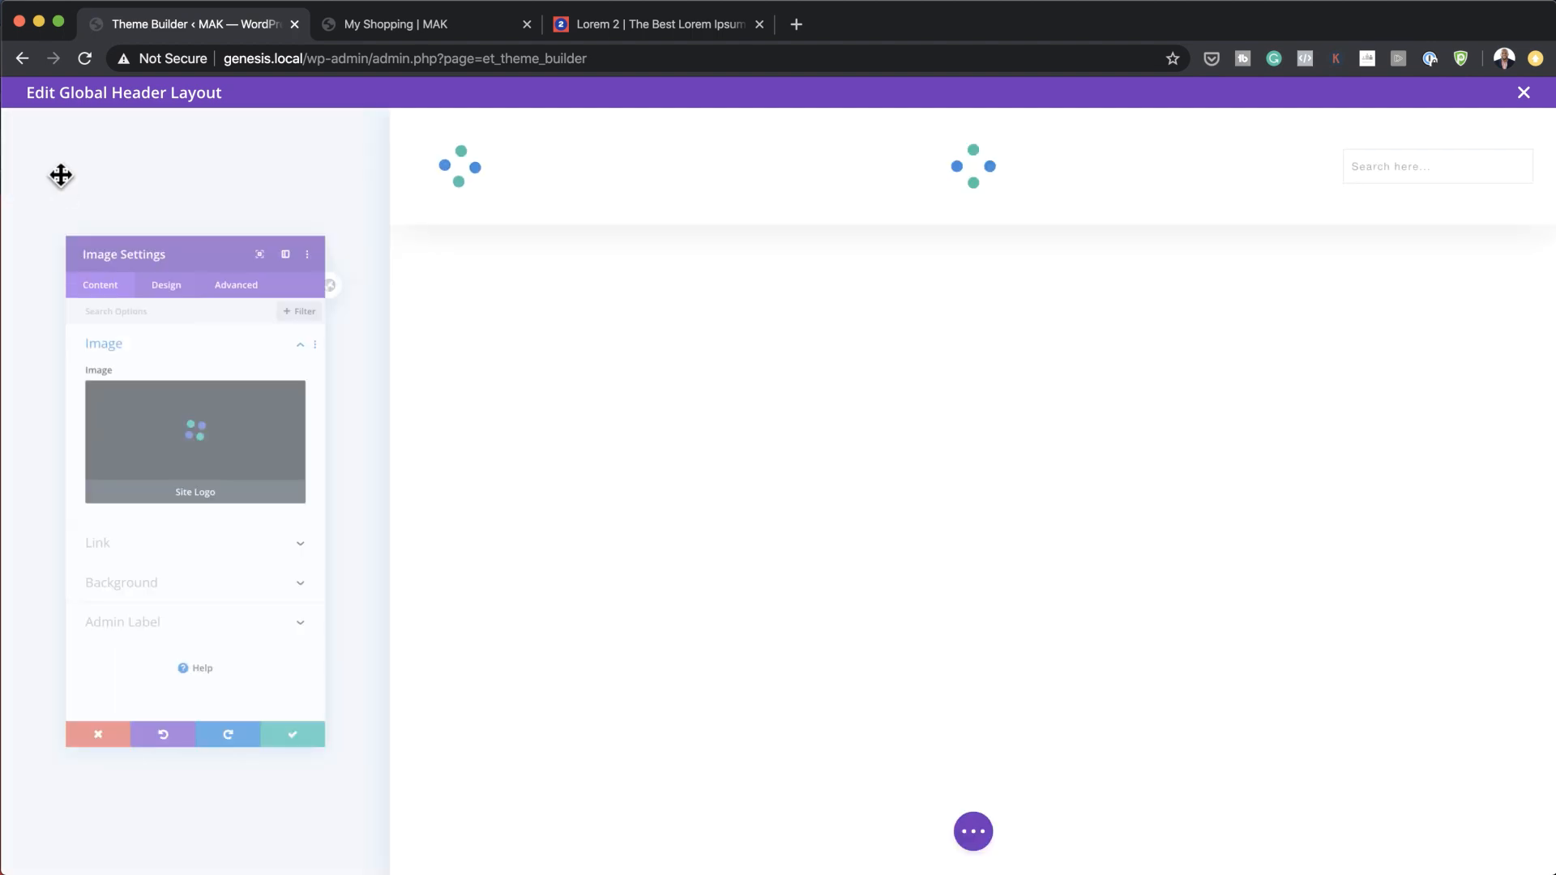
pyautogui.click(156, 188)
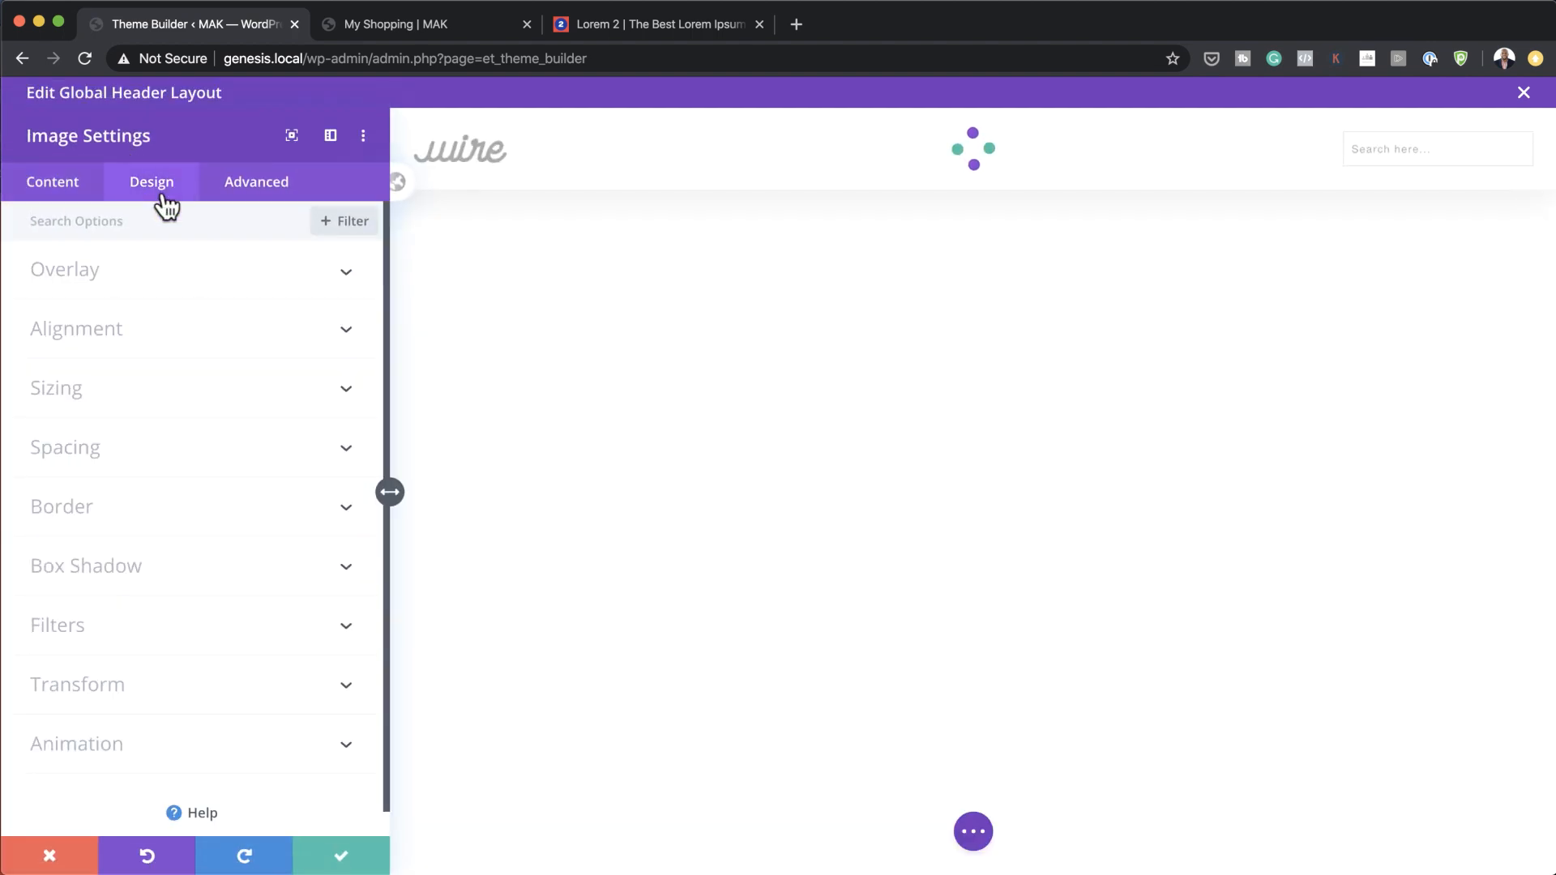
pyautogui.click(87, 397)
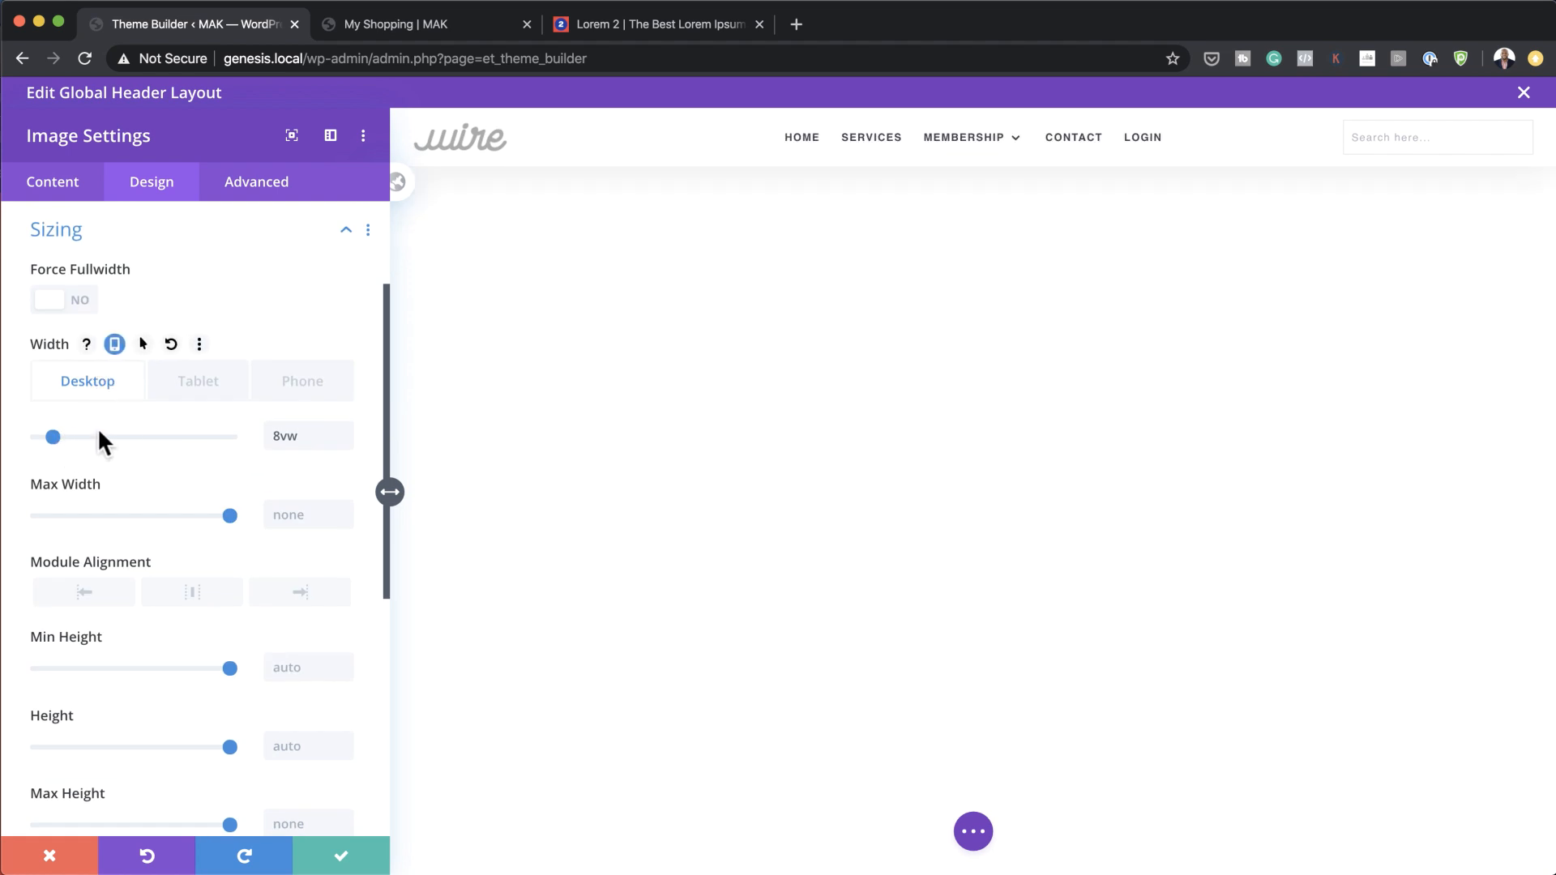
pyautogui.moveTo(55, 435); pyautogui.dragTo(48, 438)
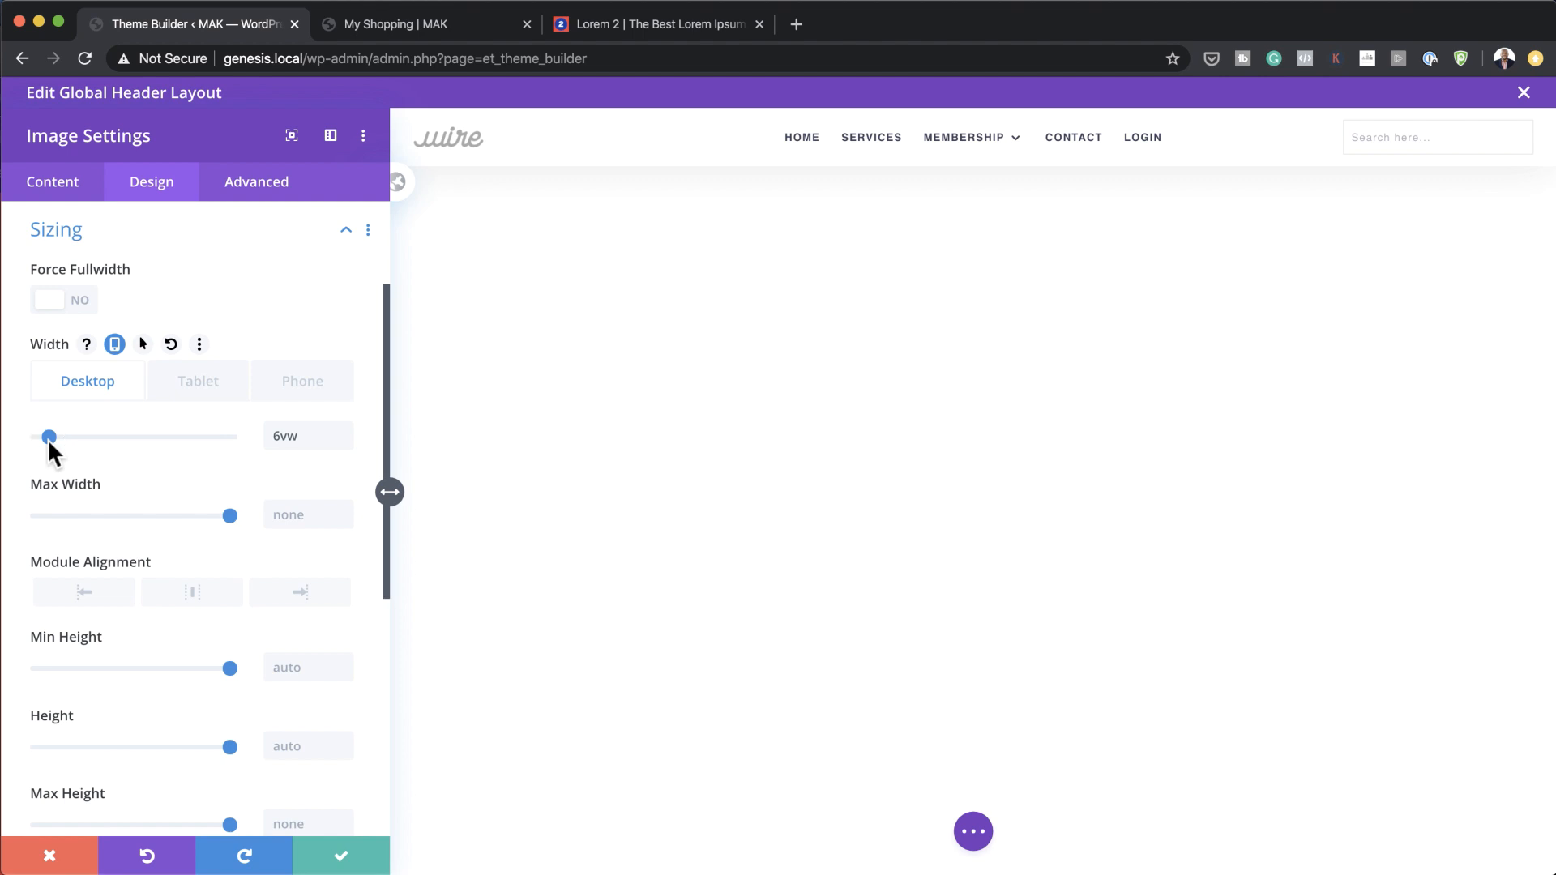
pyautogui.click(341, 857)
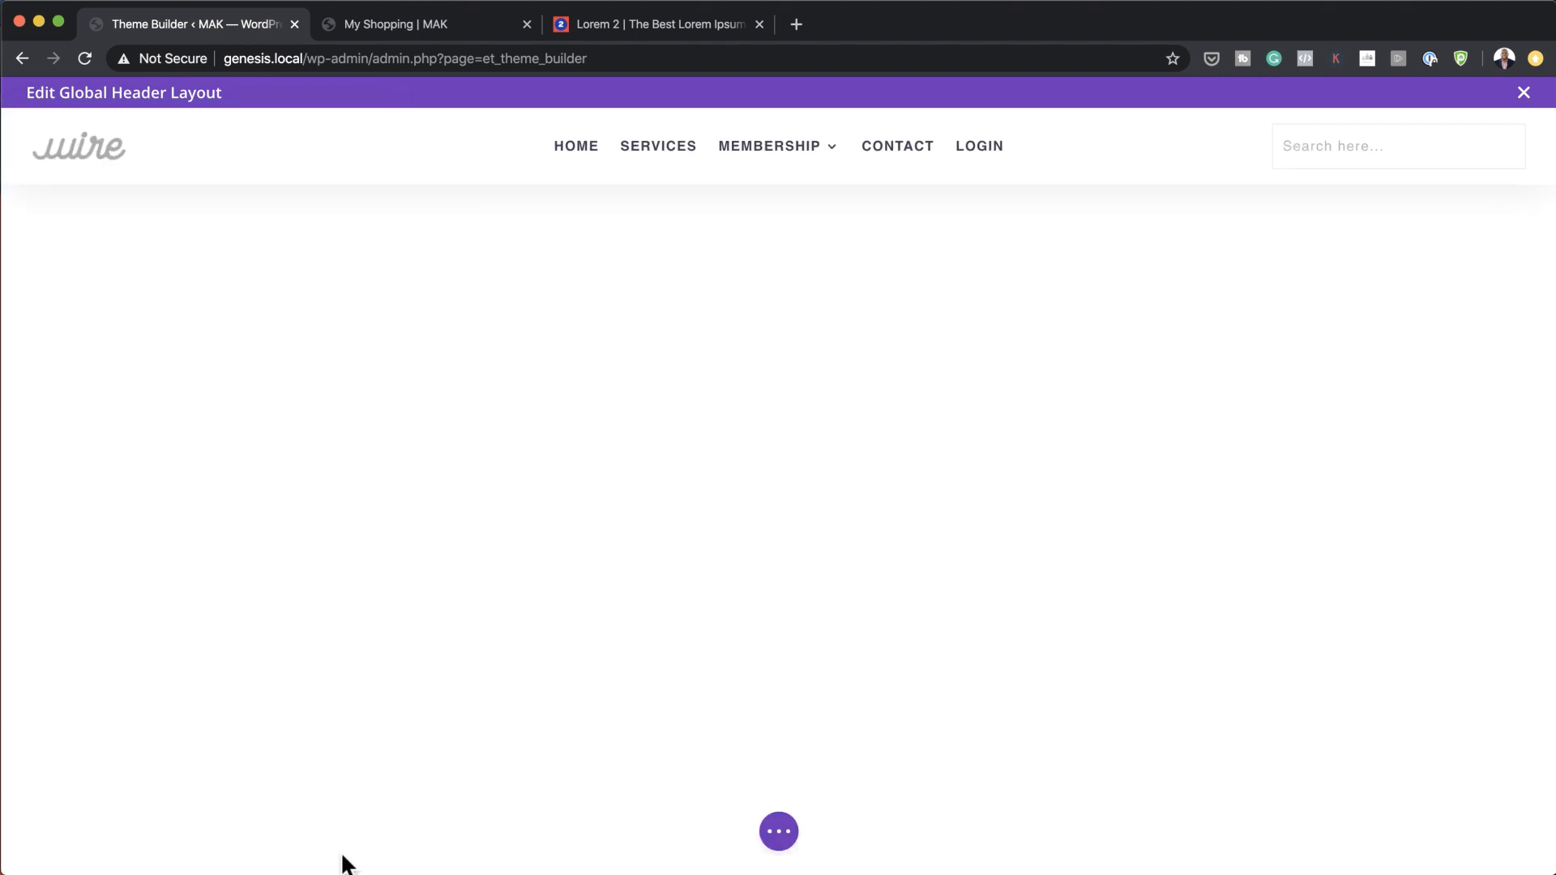
pyautogui.click(779, 831)
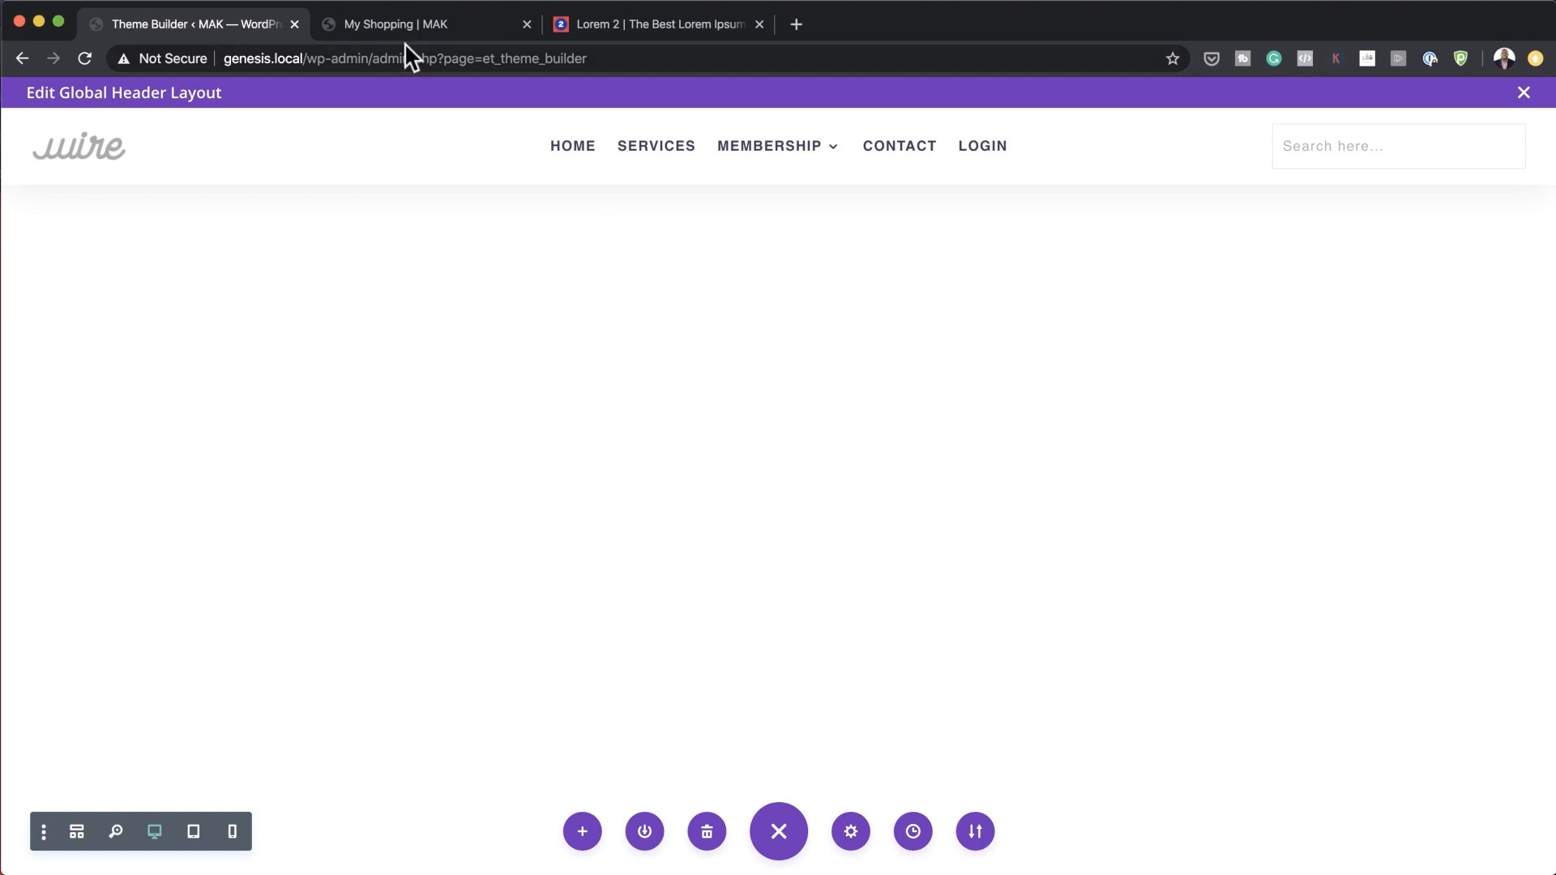
# Reload the published My Shopping page and test the header's search field with the term "cakes".
pyautogui.click(455, 23)
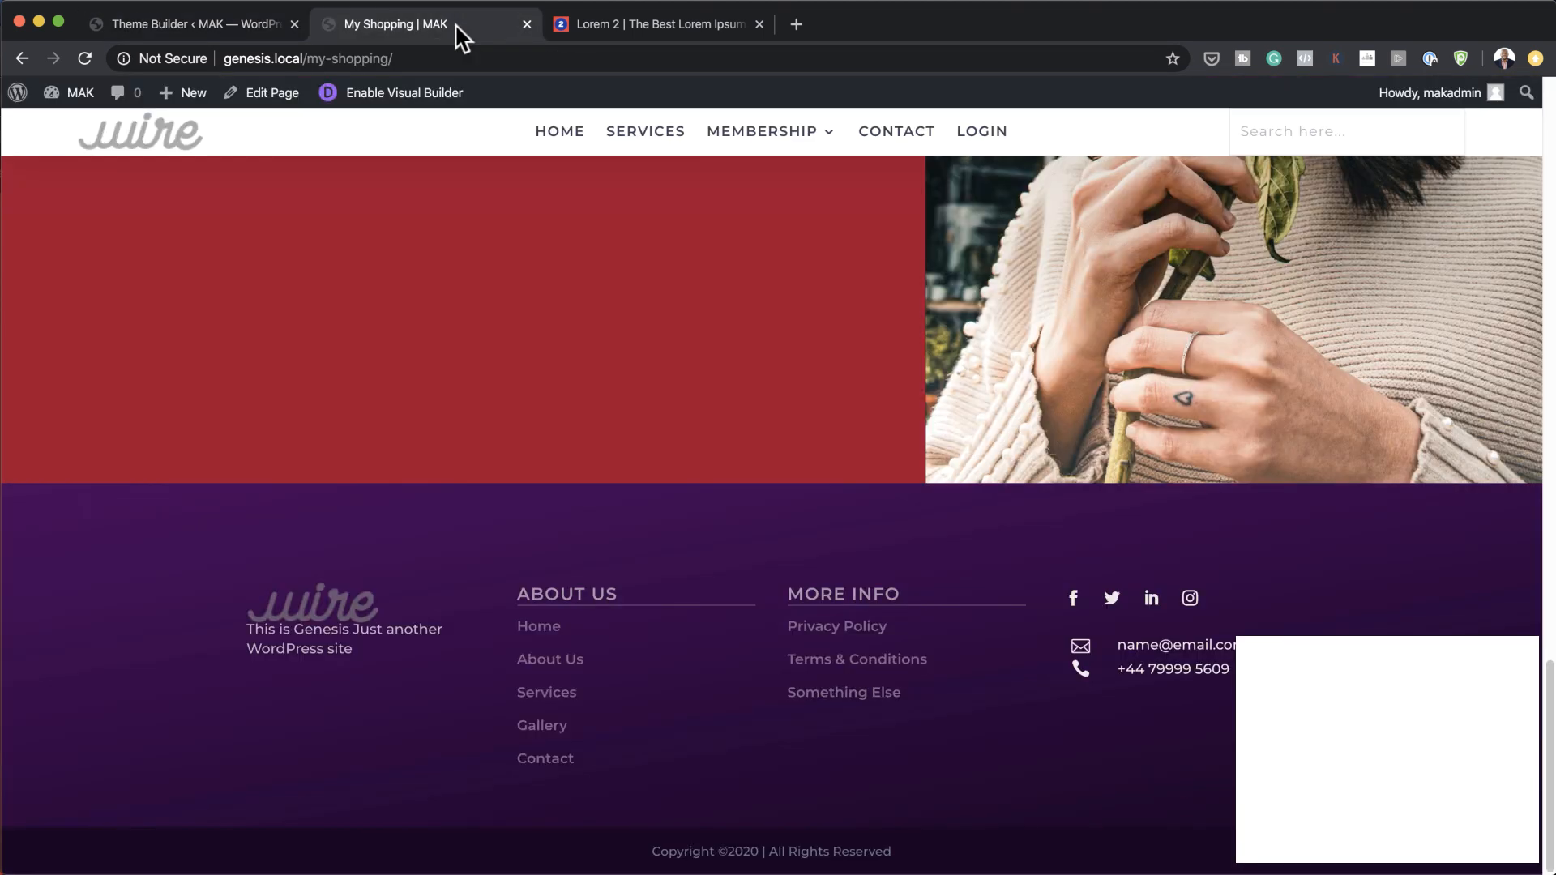
pyautogui.click(84, 57)
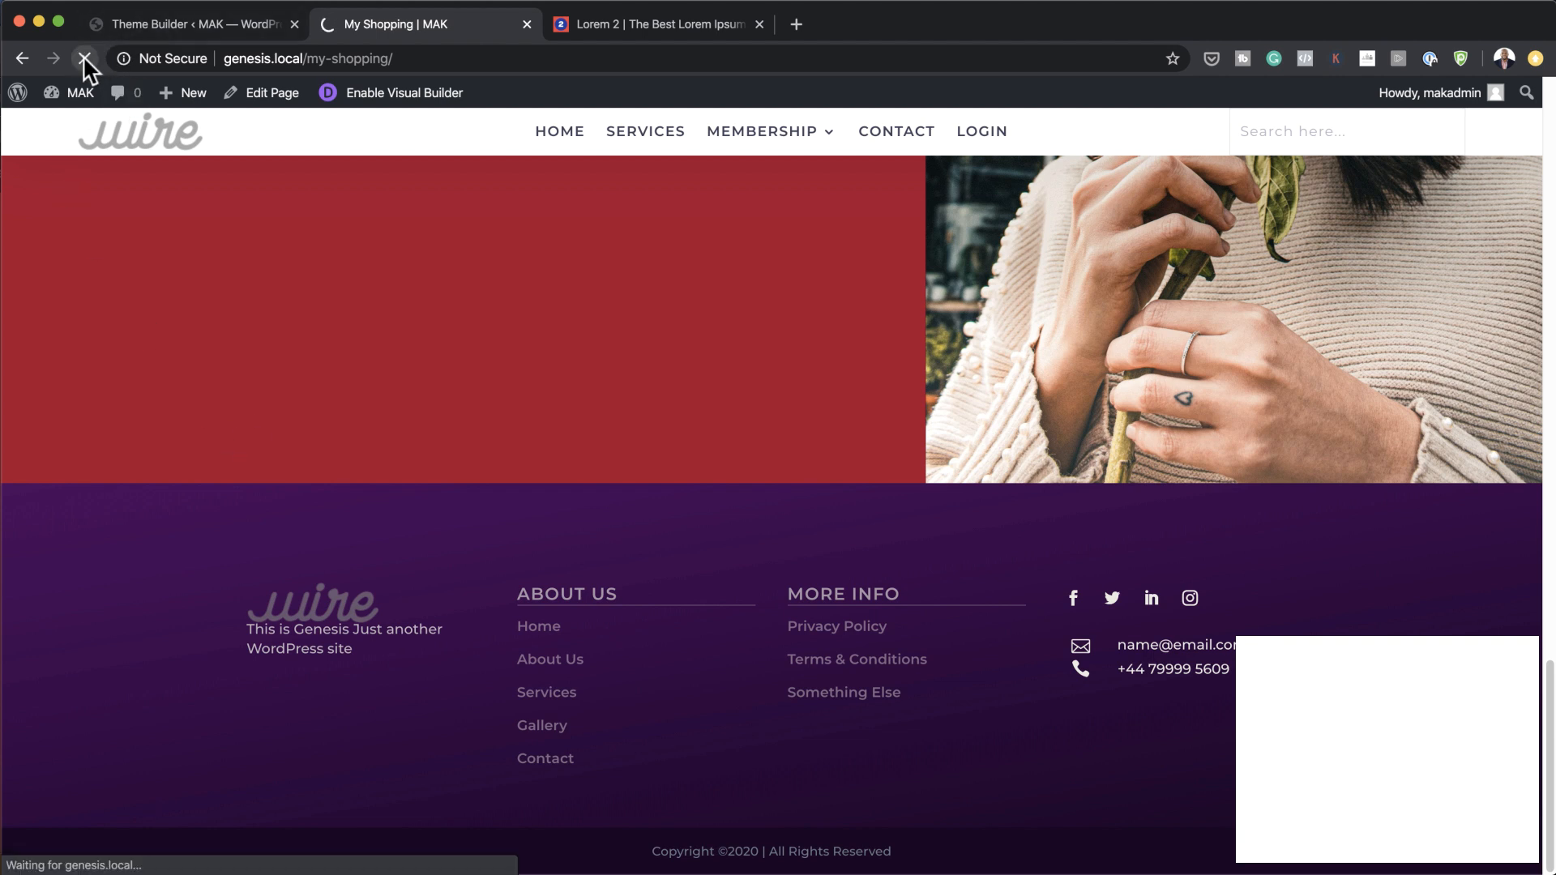
pyautogui.scroll(20, 657, 330)
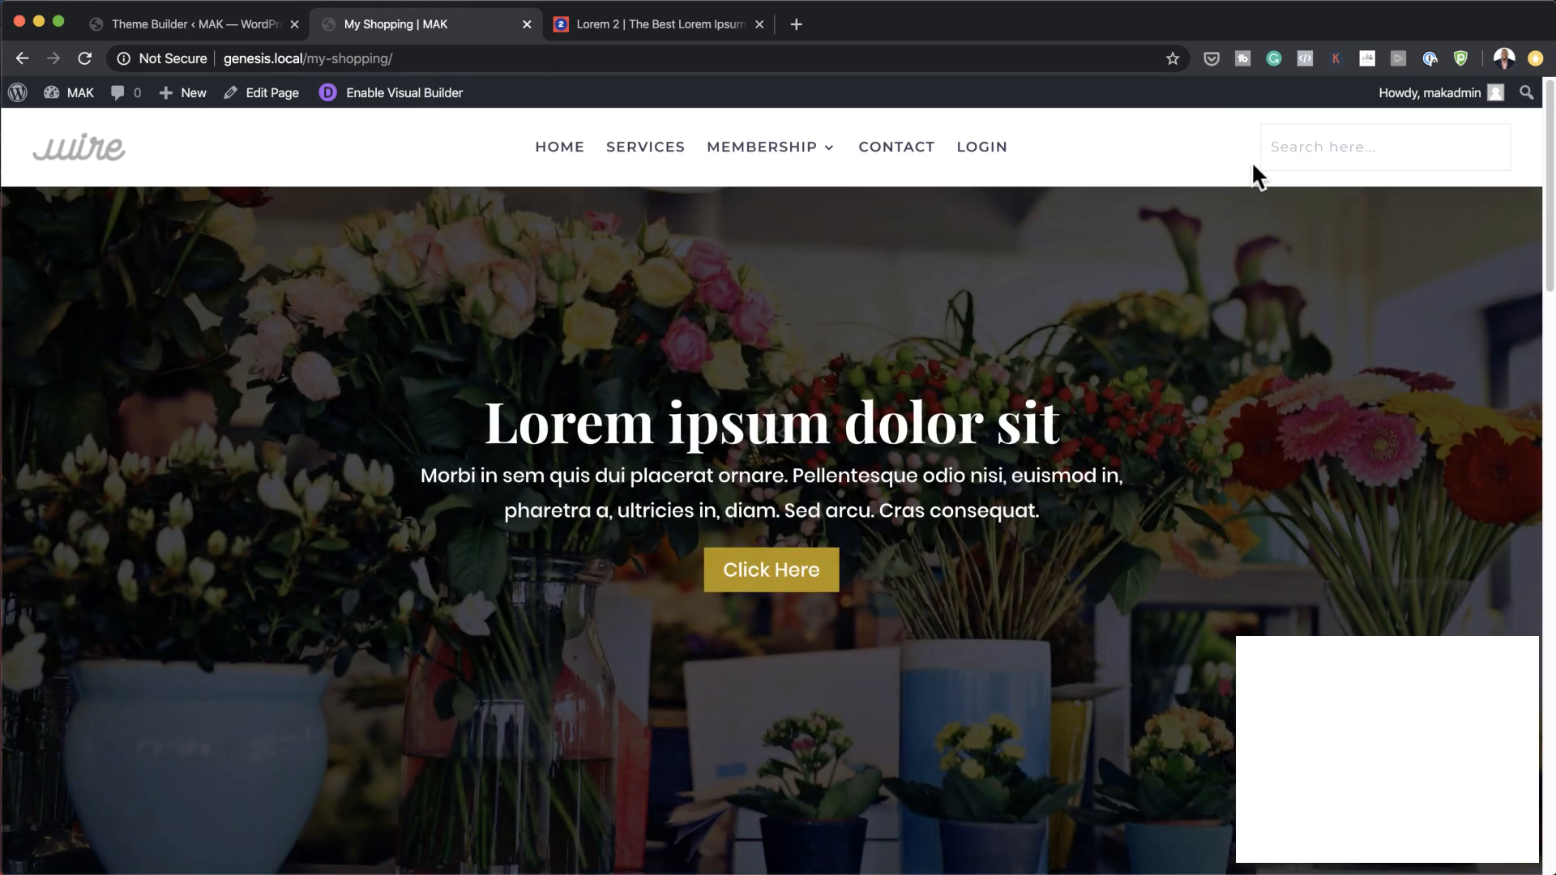
pyautogui.click(1268, 158)
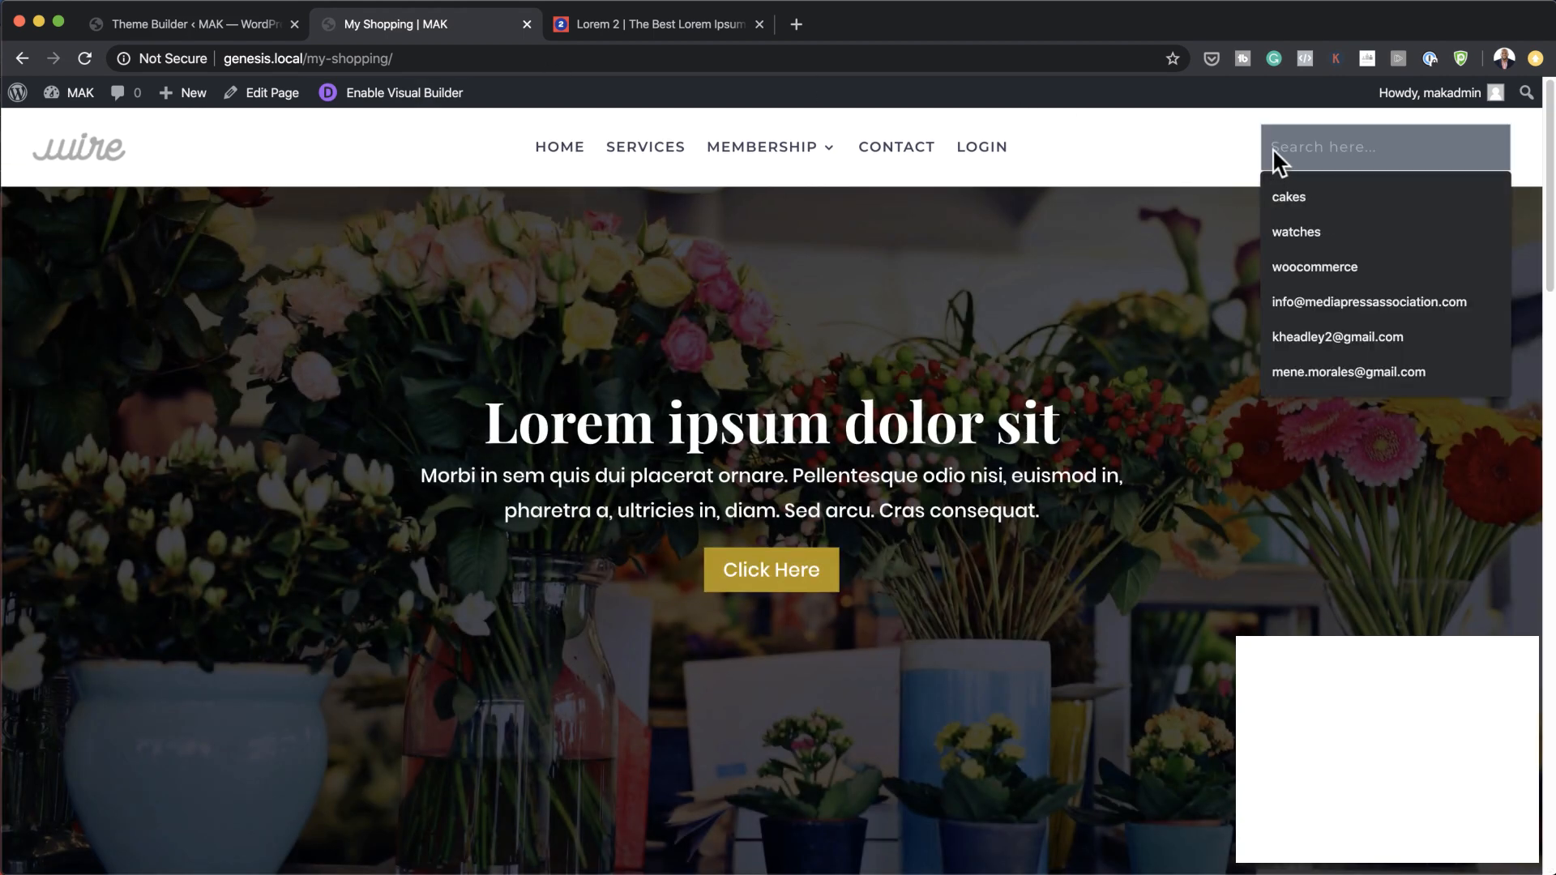
pyautogui.click(1308, 194)
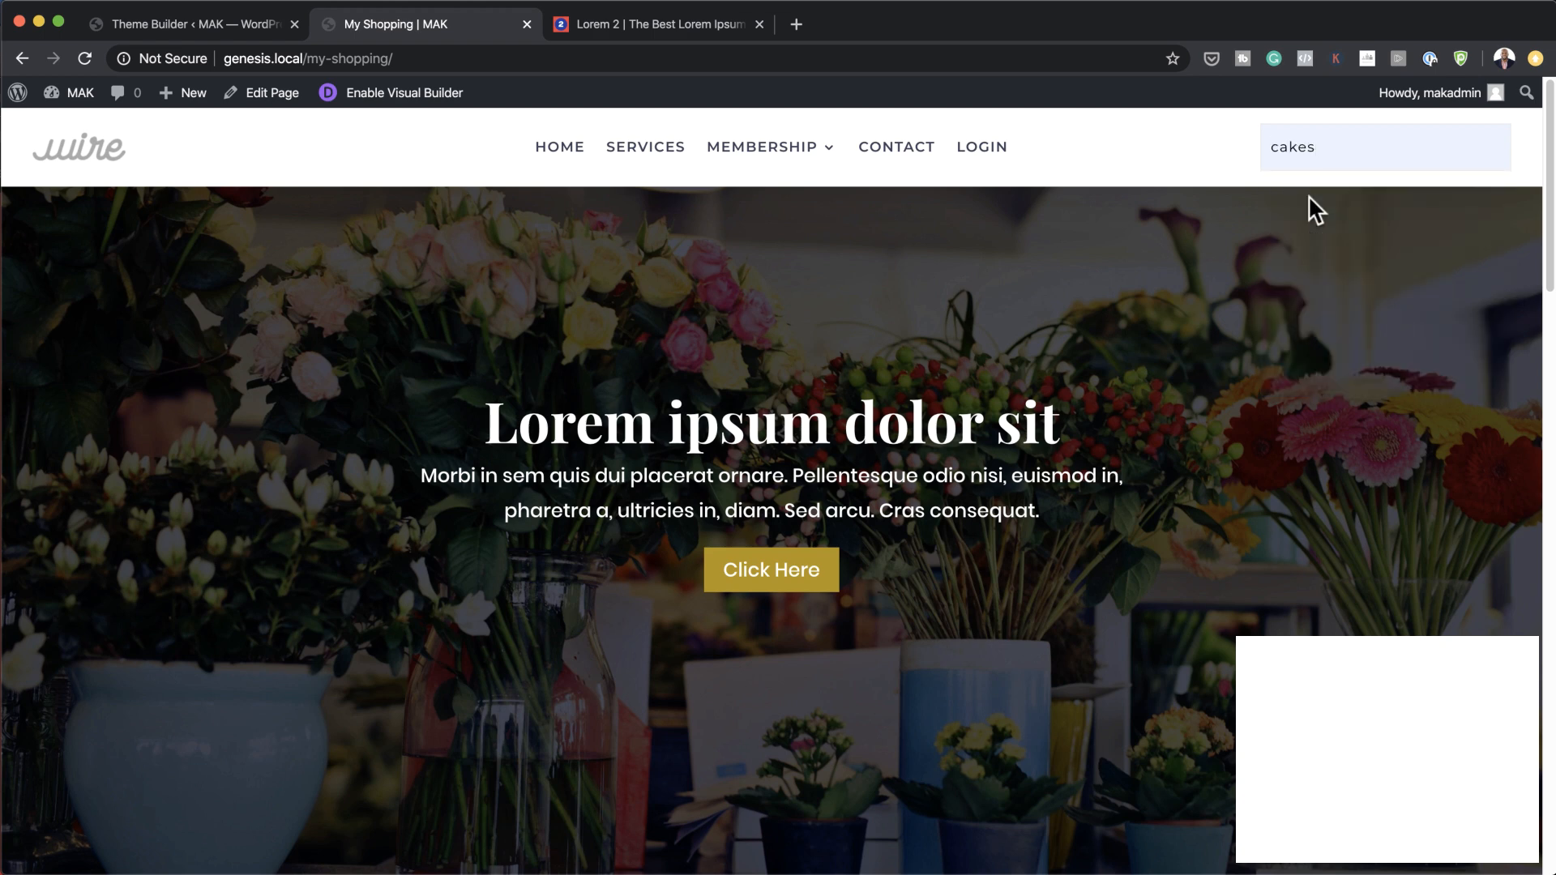
pyautogui.press('Return')
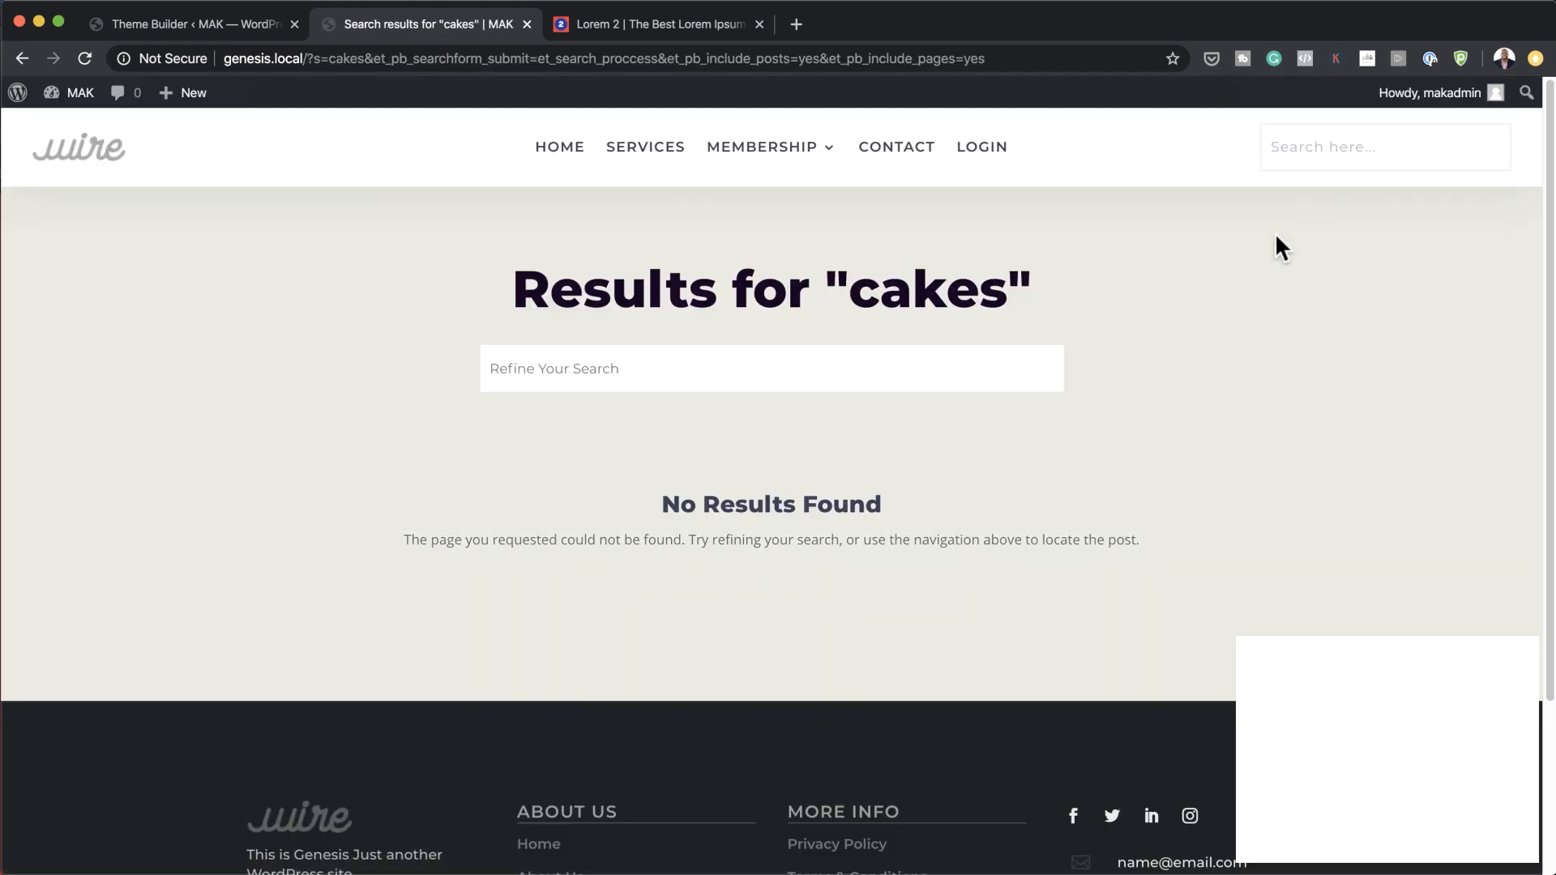
# Return to the My Shopping page and review it from the header through the products to the restyled footer, ending back at the hero section.
pyautogui.click(22, 60)
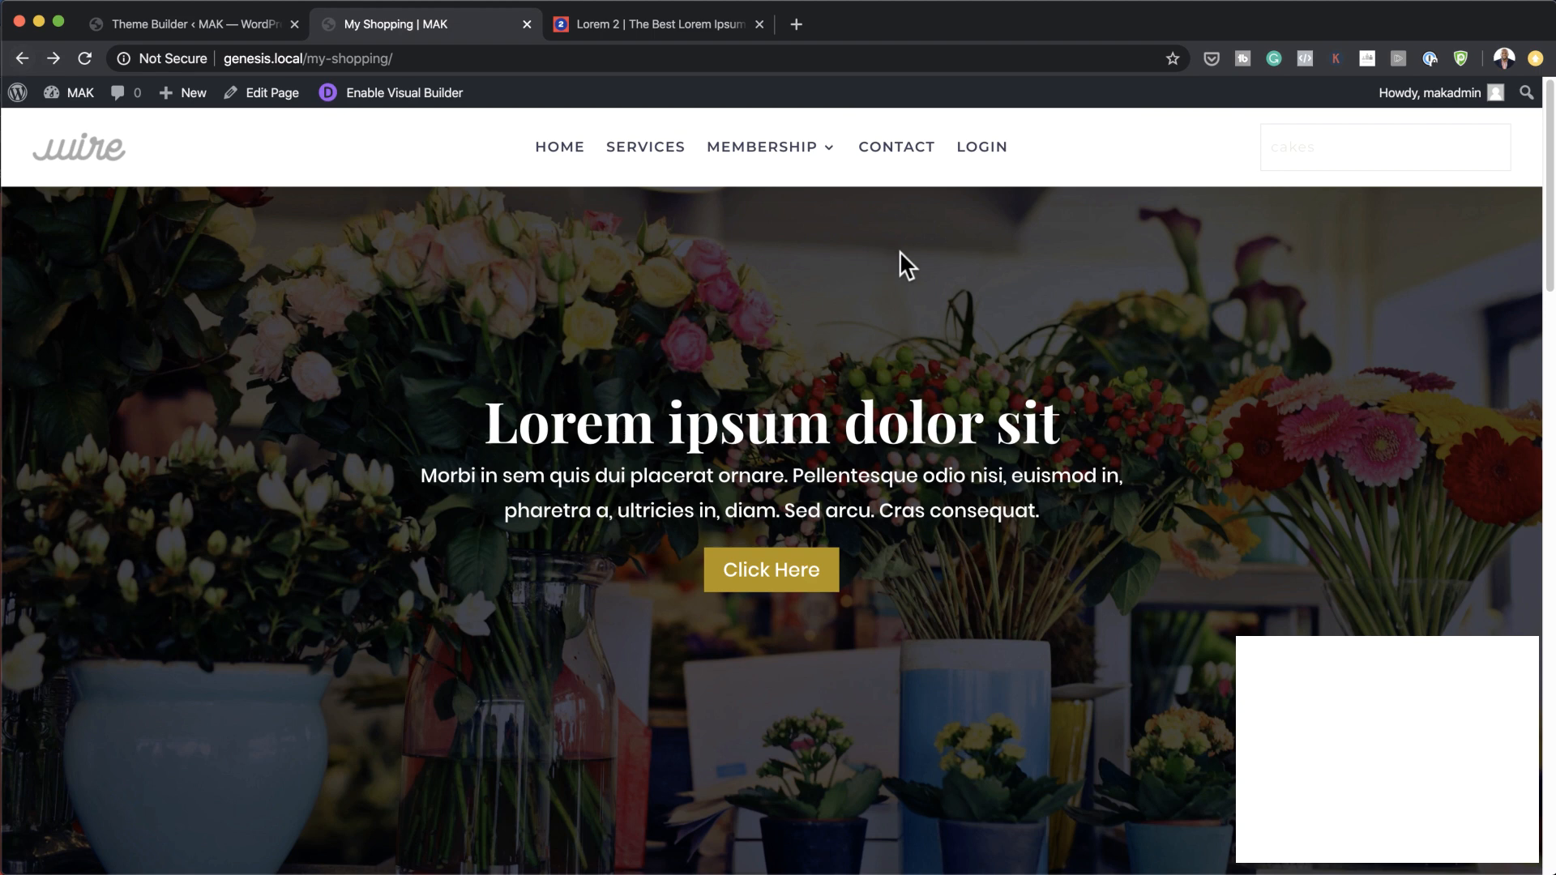
pyautogui.scroll(-2, 1221, 368)
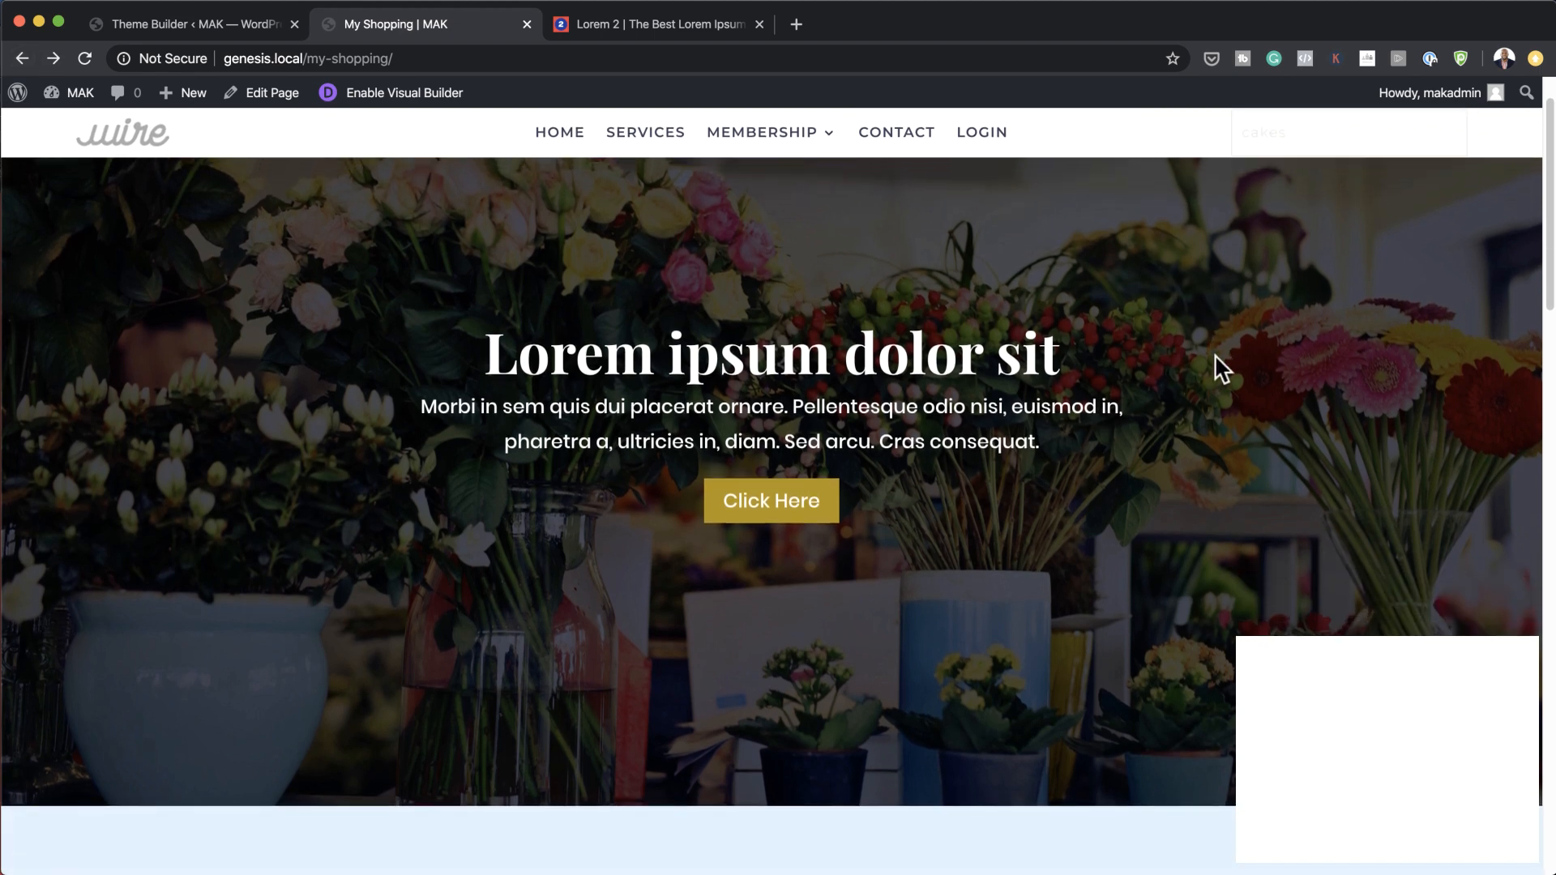
pyautogui.scroll(-2, 1221, 369)
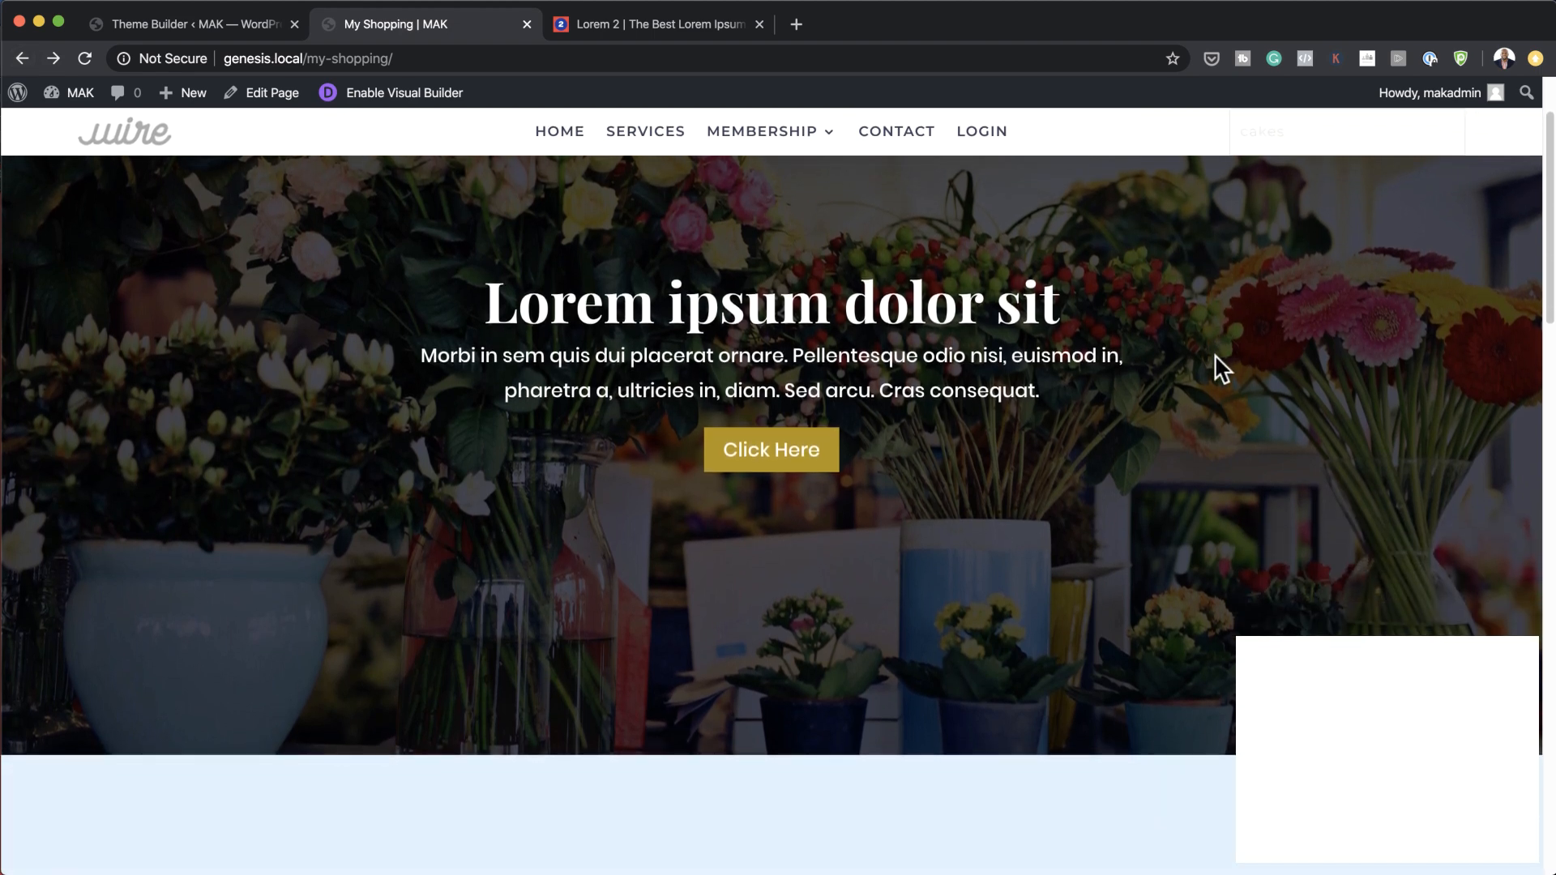
pyautogui.scroll(-15, 1221, 368)
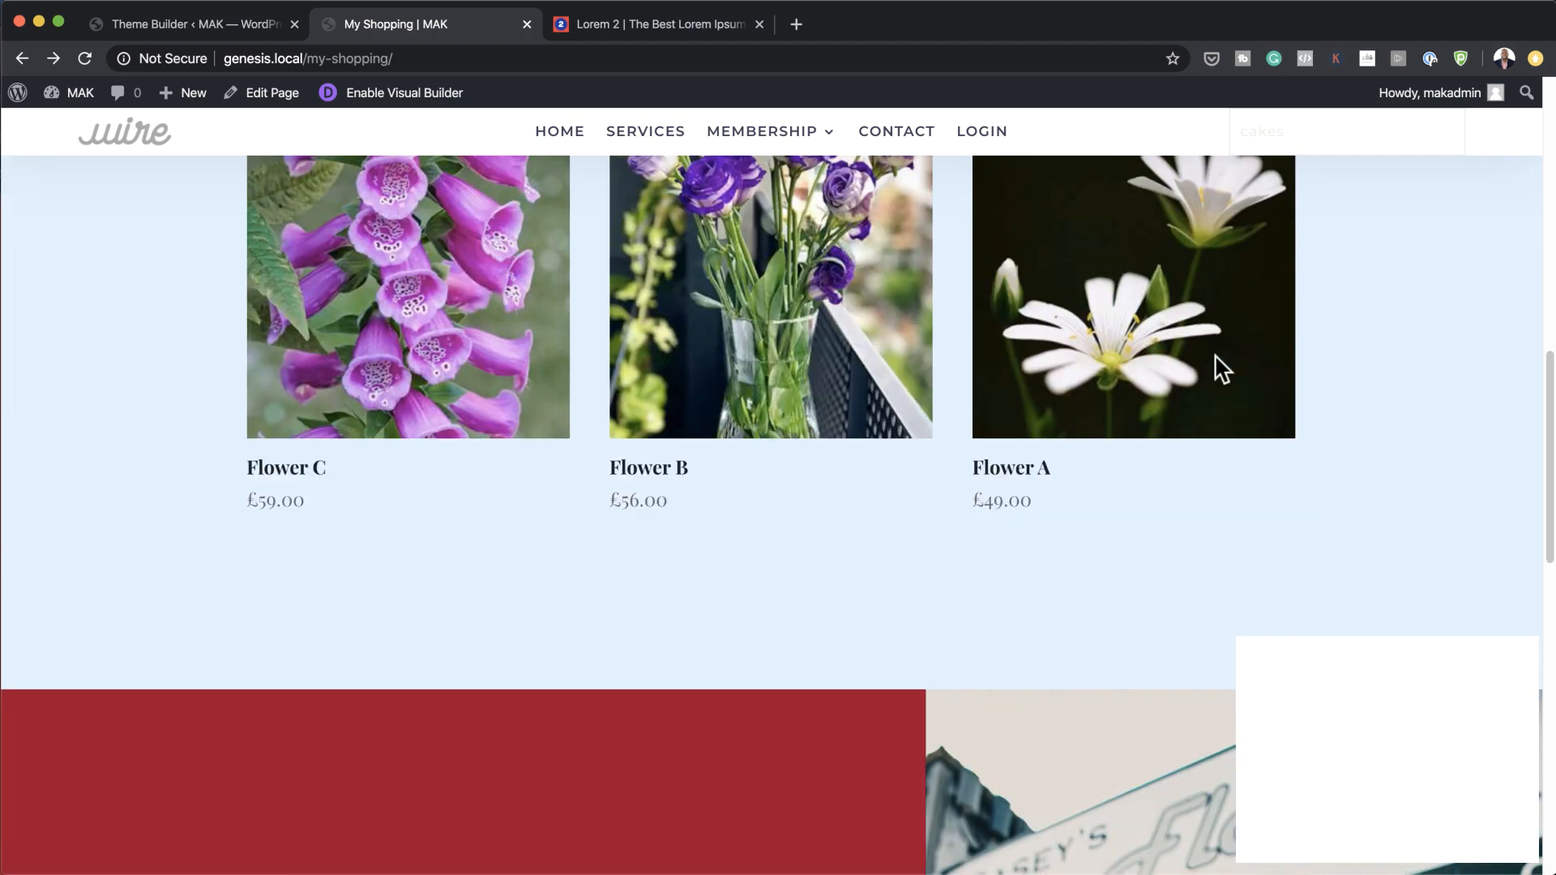
pyautogui.scroll(-10, 1213, 354)
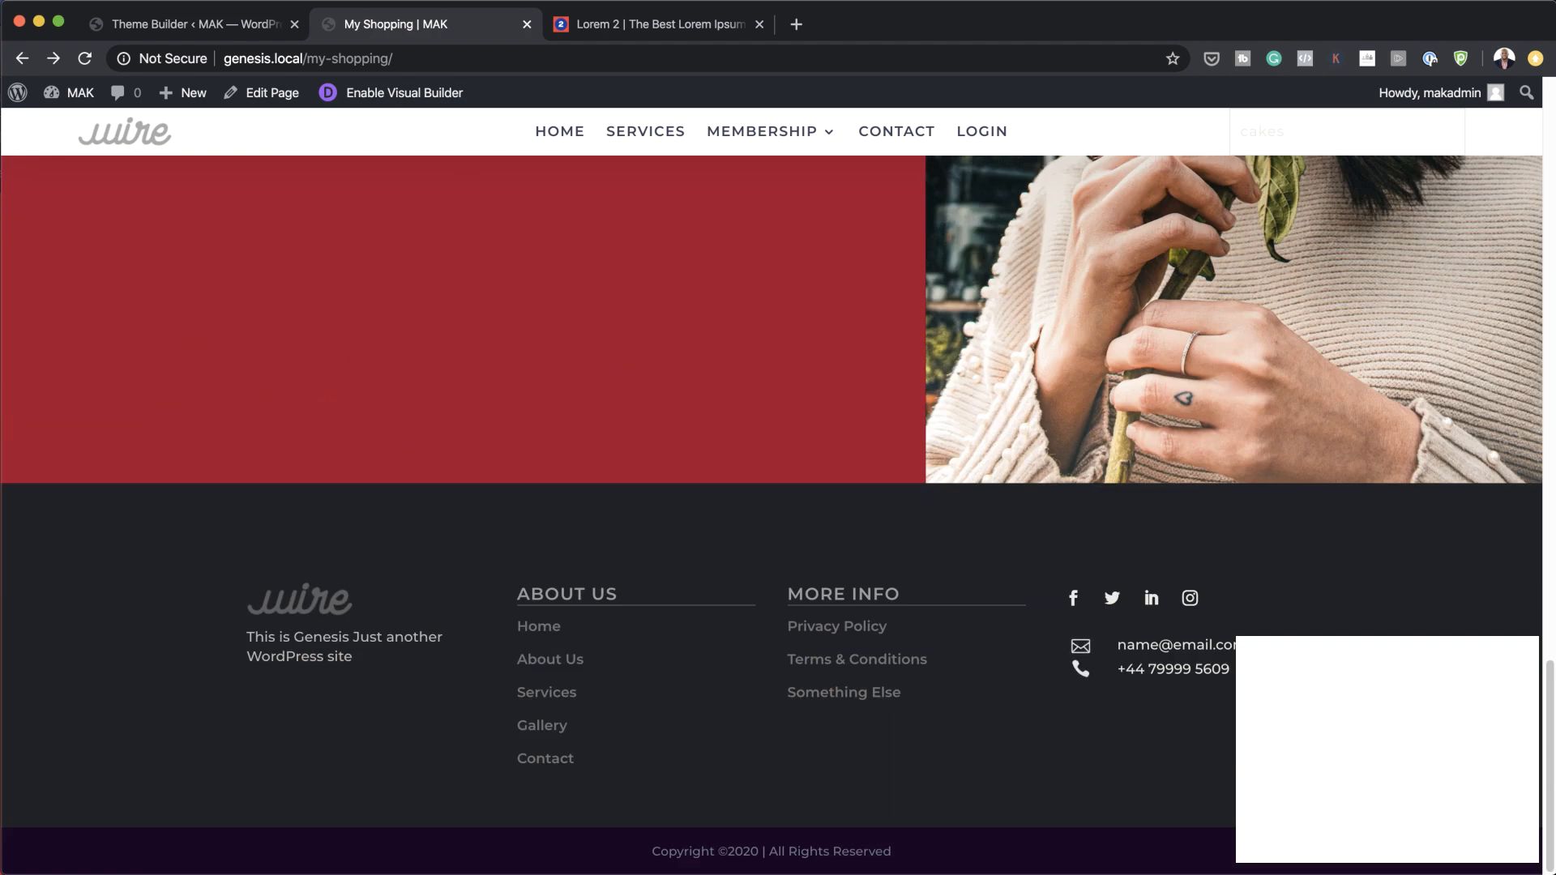
pyautogui.press('Home')
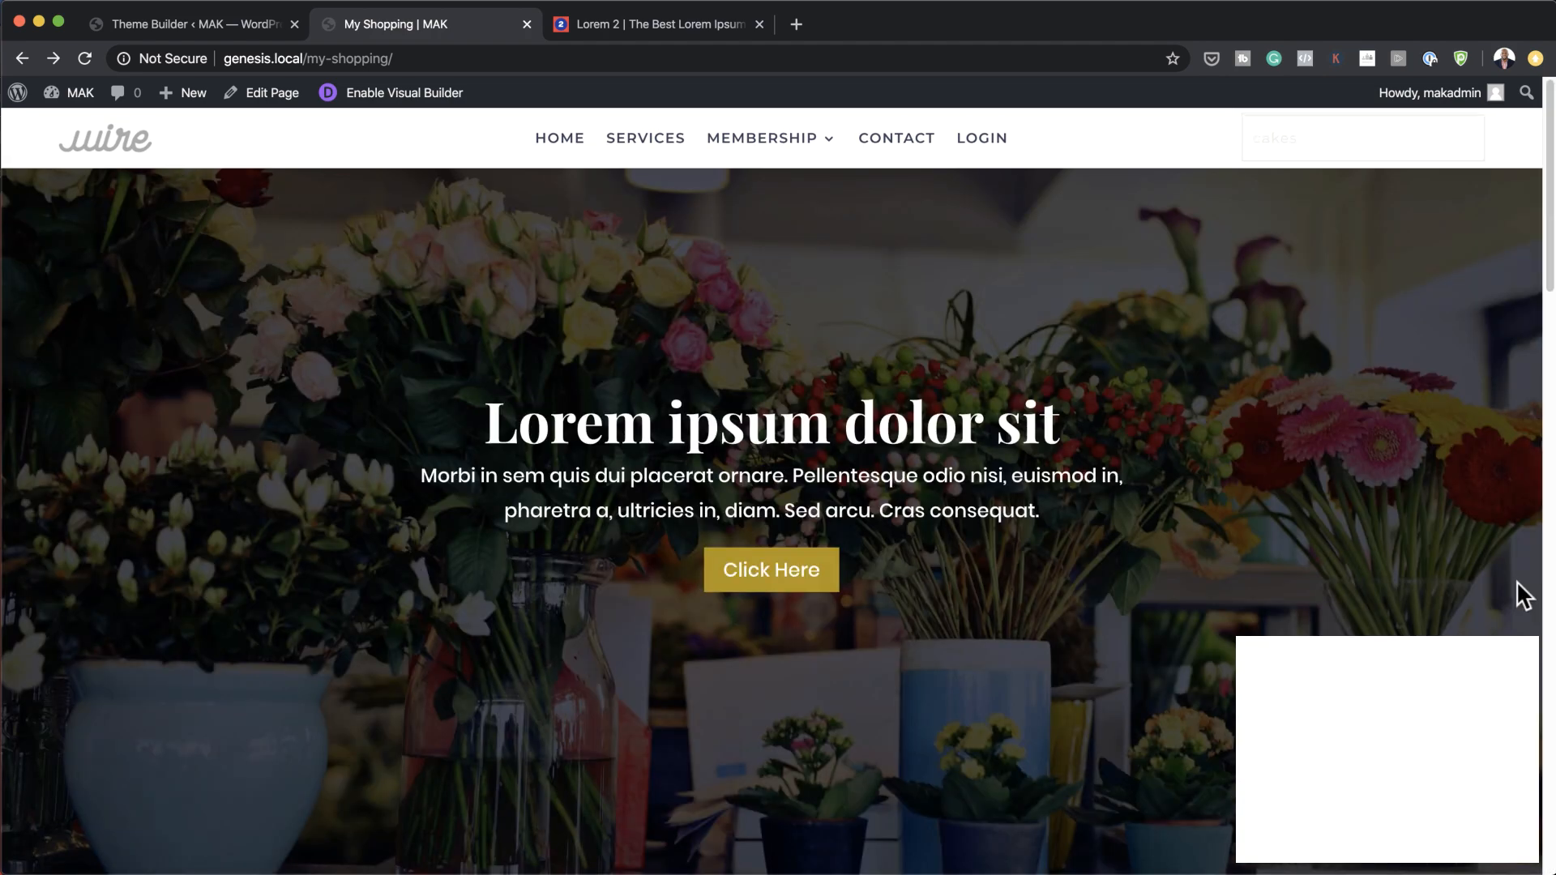